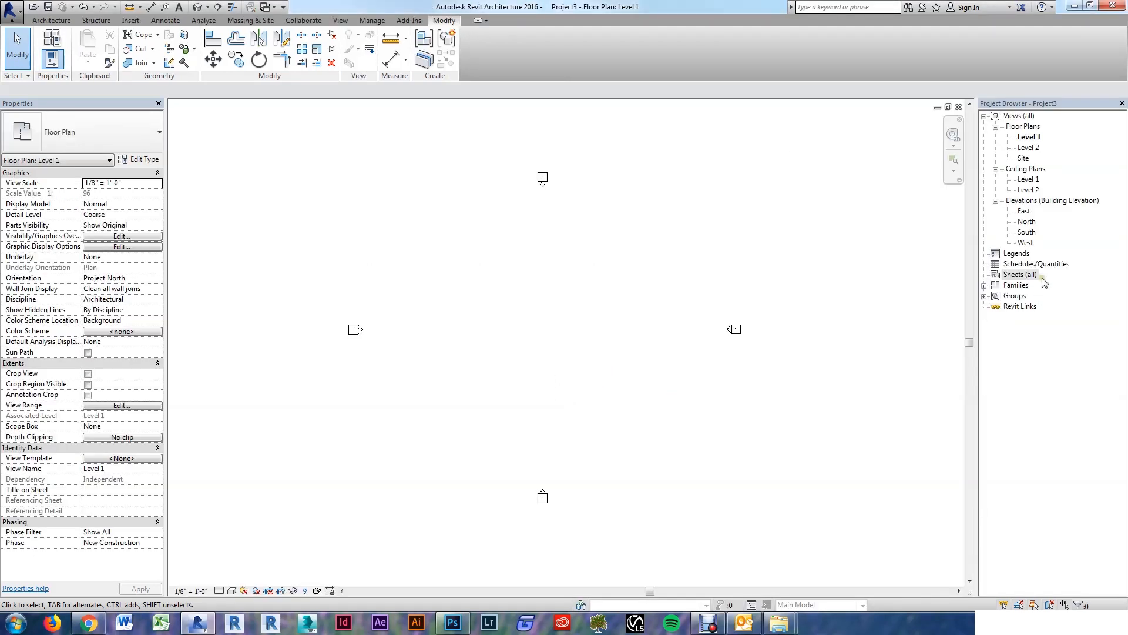
Step: Create sheet A106 with the E1 30 x 42 Horizontal title block, then edit that title block family
left_click(1019, 274)
right_click(1020, 275)
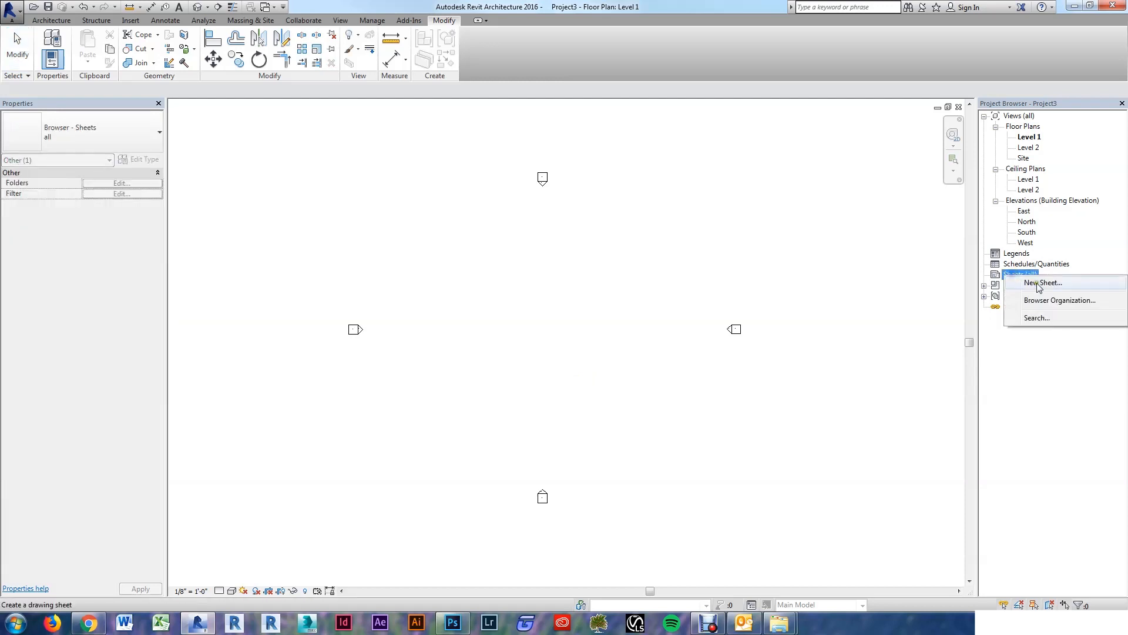
left_click(1034, 282)
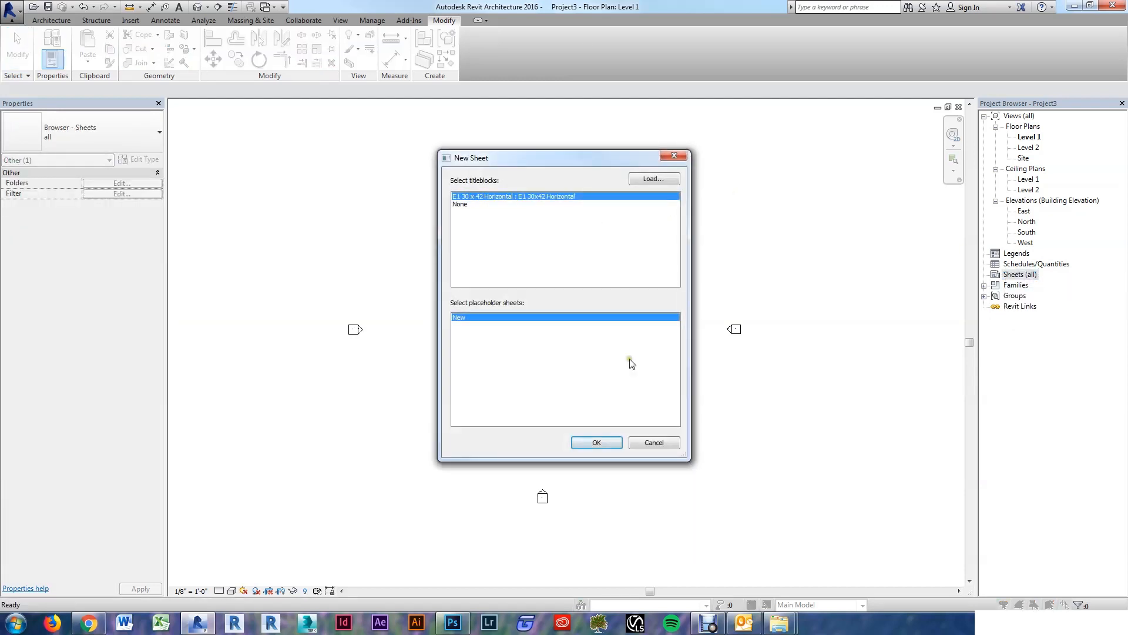
left_click(596, 444)
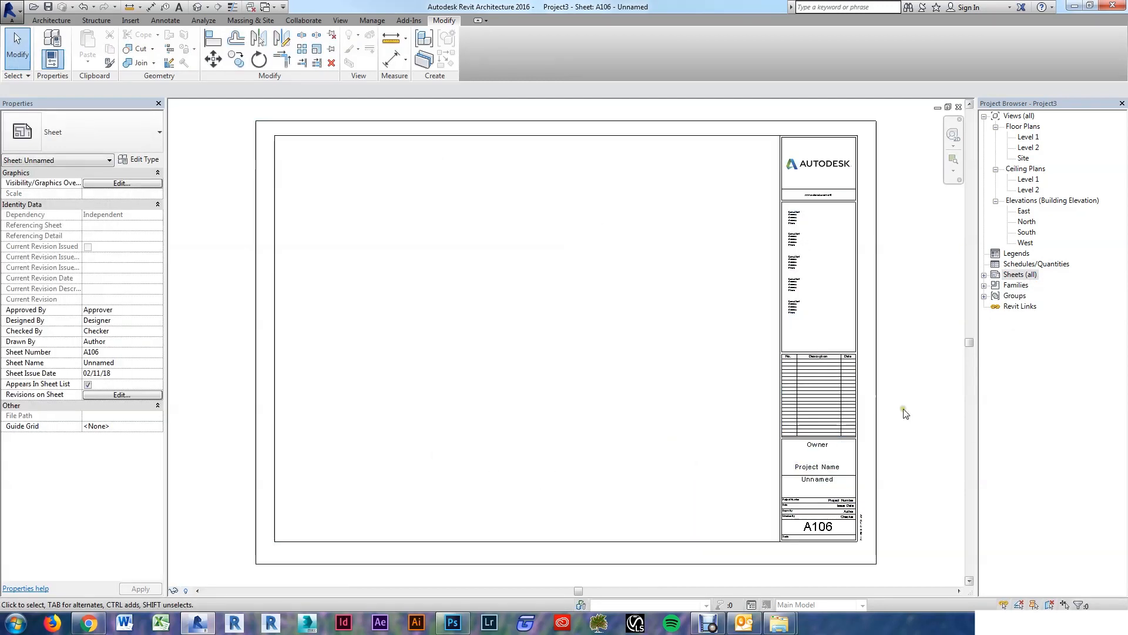
left_click(875, 408)
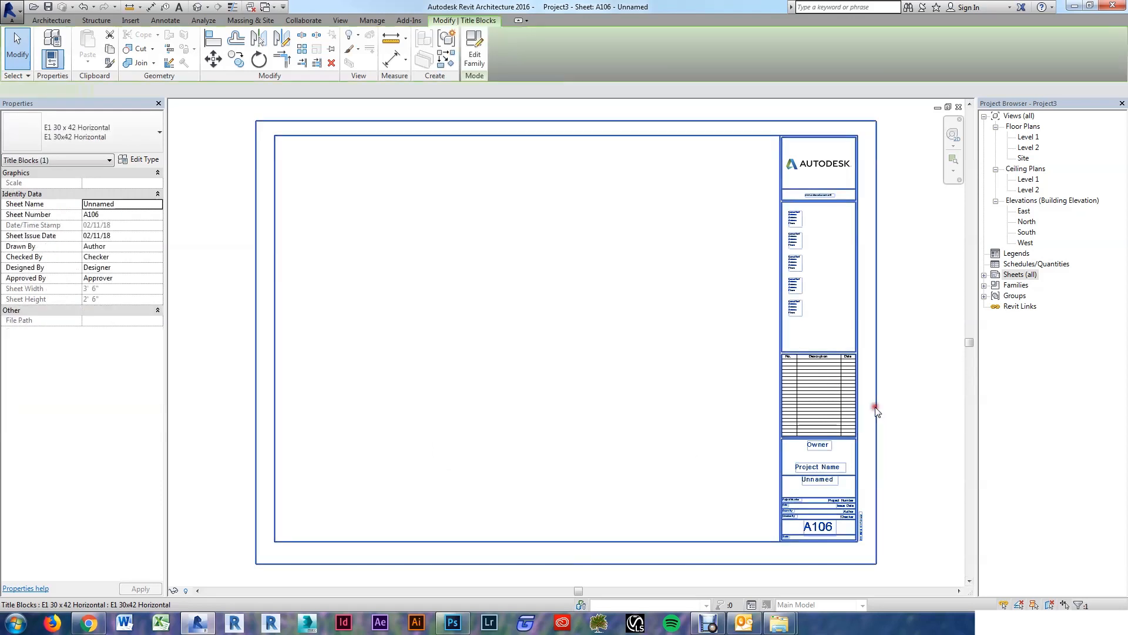
left_click(475, 59)
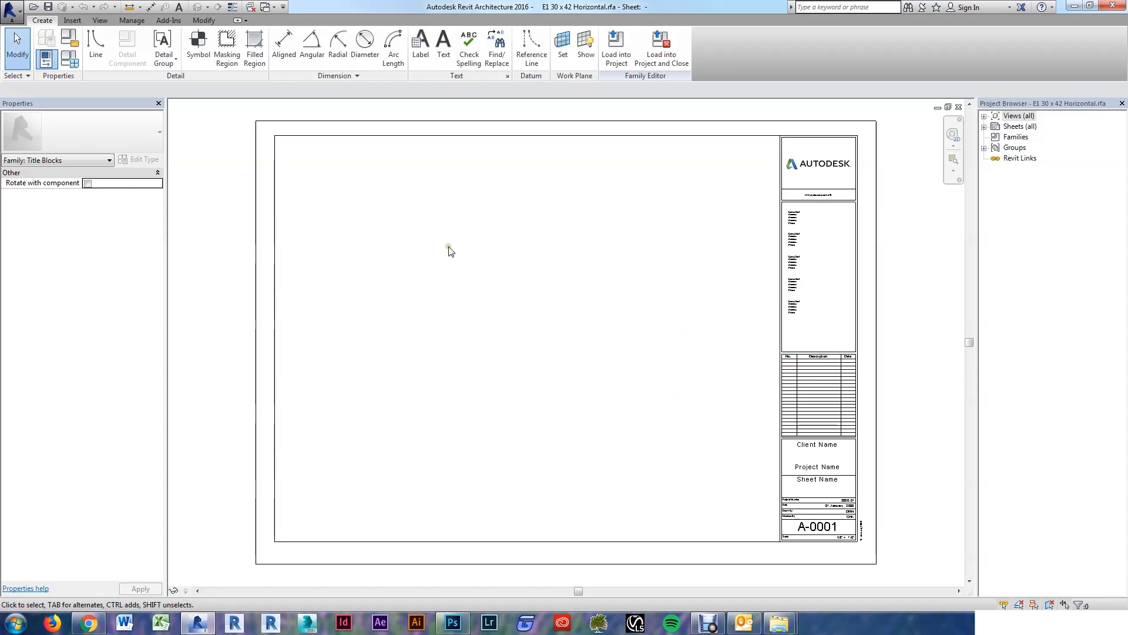
Step: Save the title block family as HF.rfa on the Desktop
left_click(8, 13)
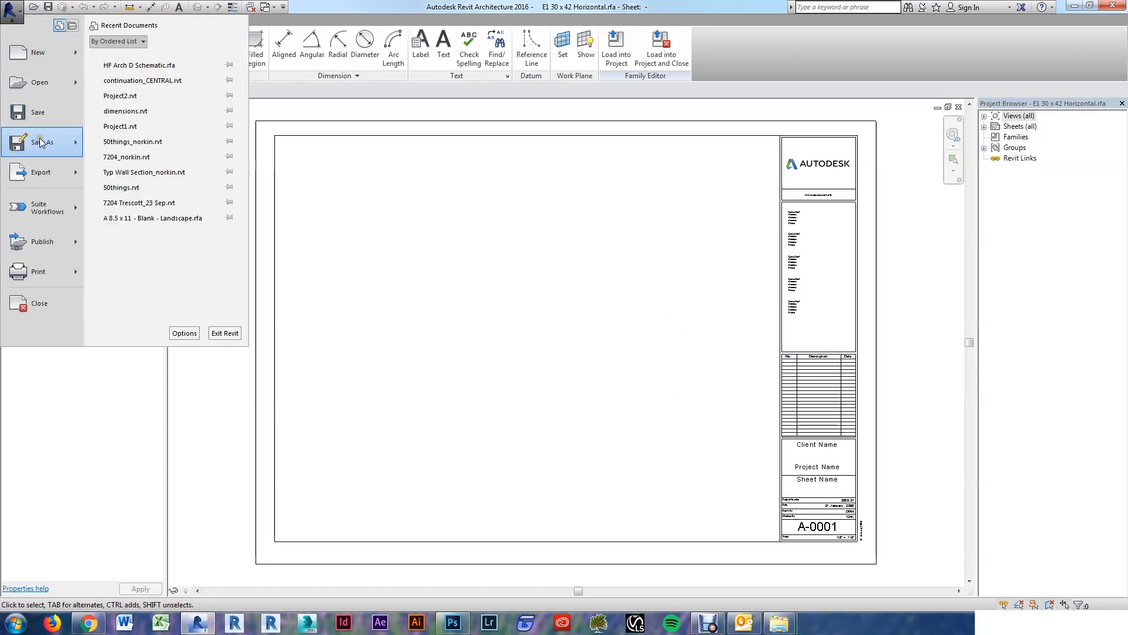
mouse_move(40, 141)
left_click(122, 96)
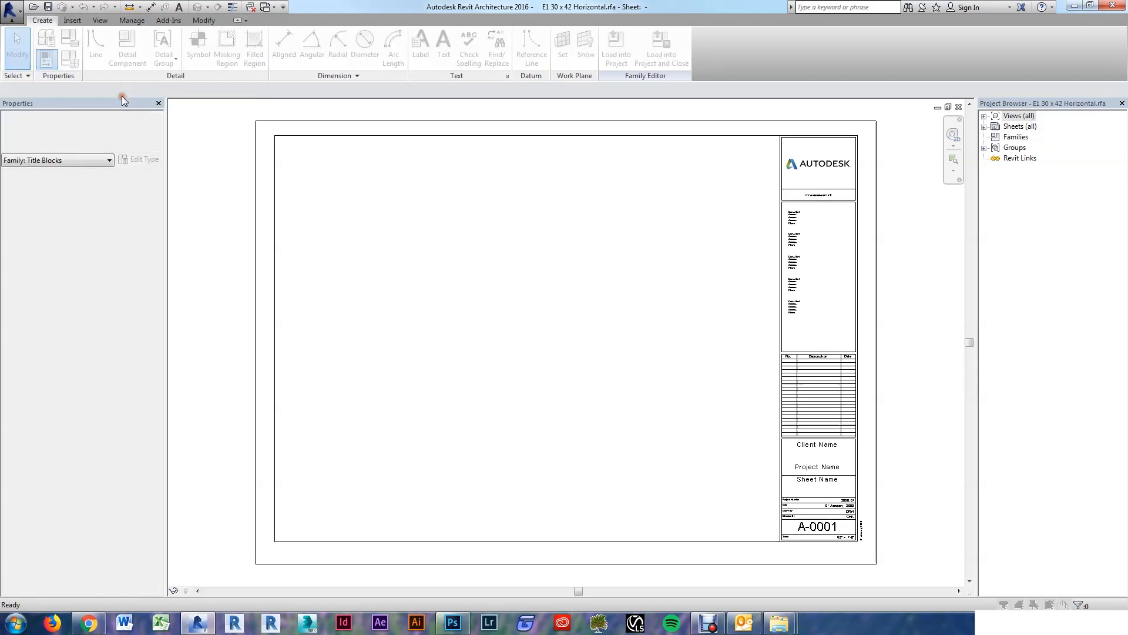
type("HF")
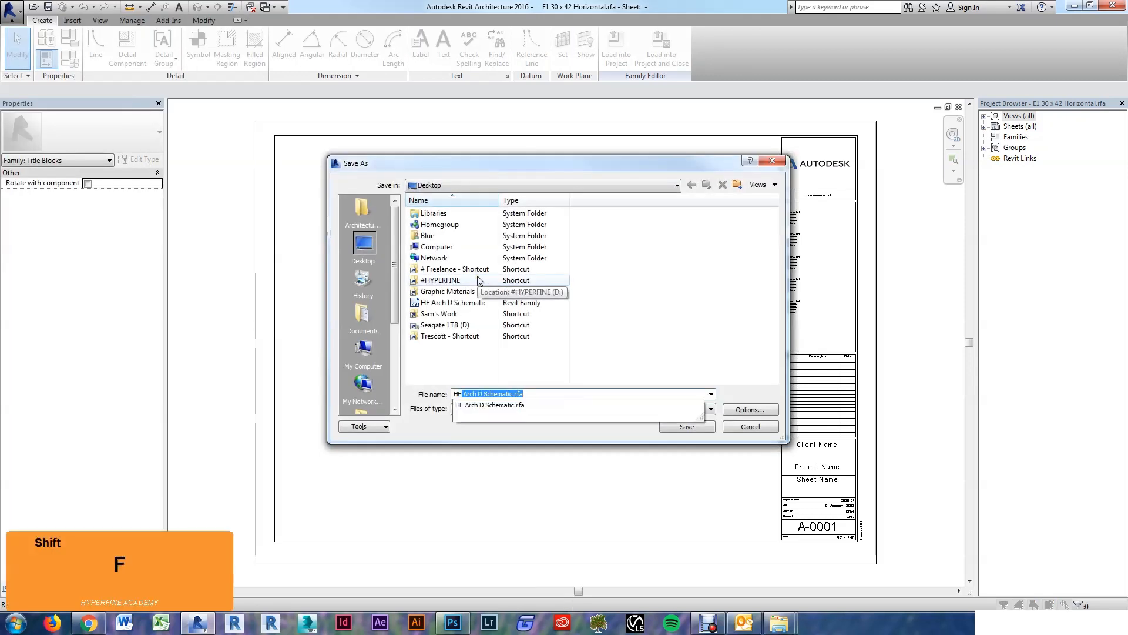
key("BackSpace")
key("Tab")
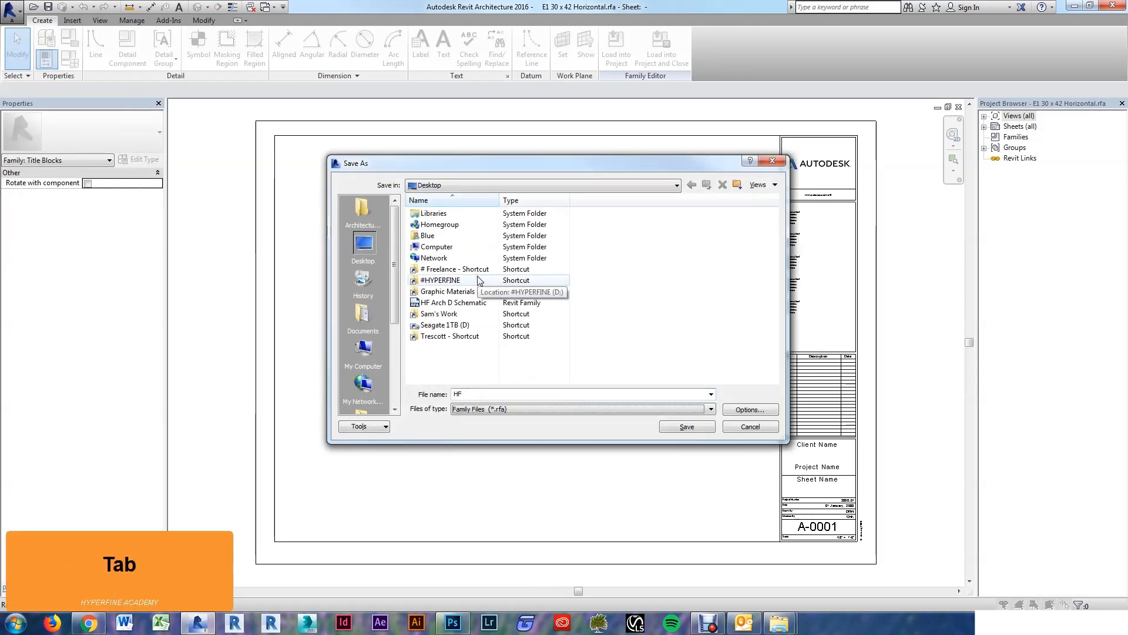
left_click(686, 427)
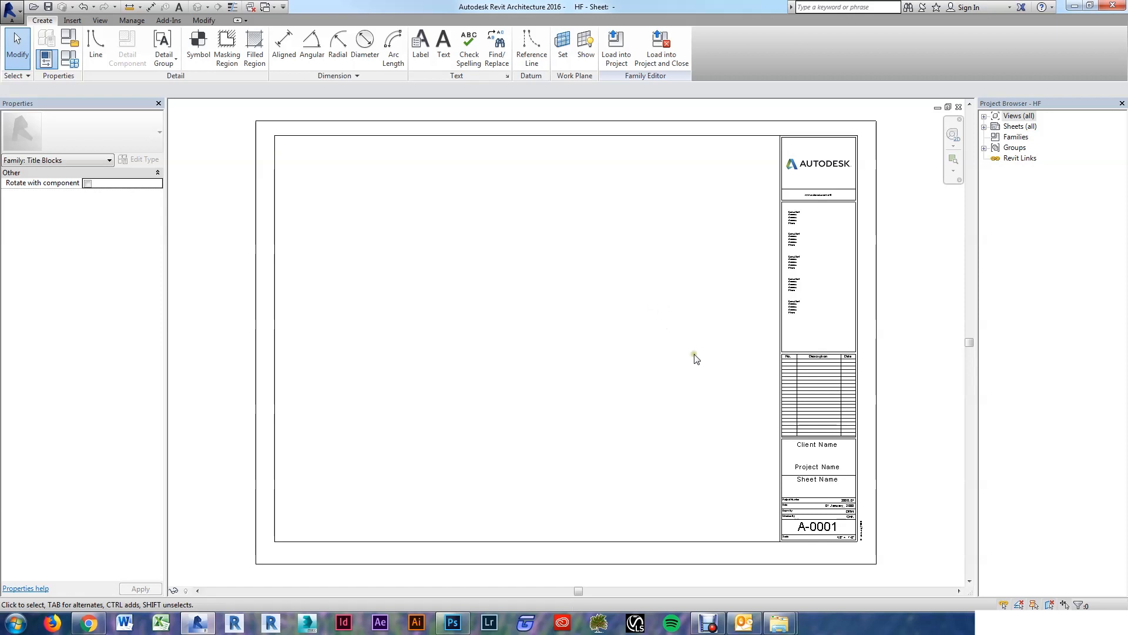
Step: Place an aligned dimension (DI) between the top and bottom border lines for the sheet height
scroll(654, 326, "down", 2)
left_click(248, 363)
left_click(627, 339)
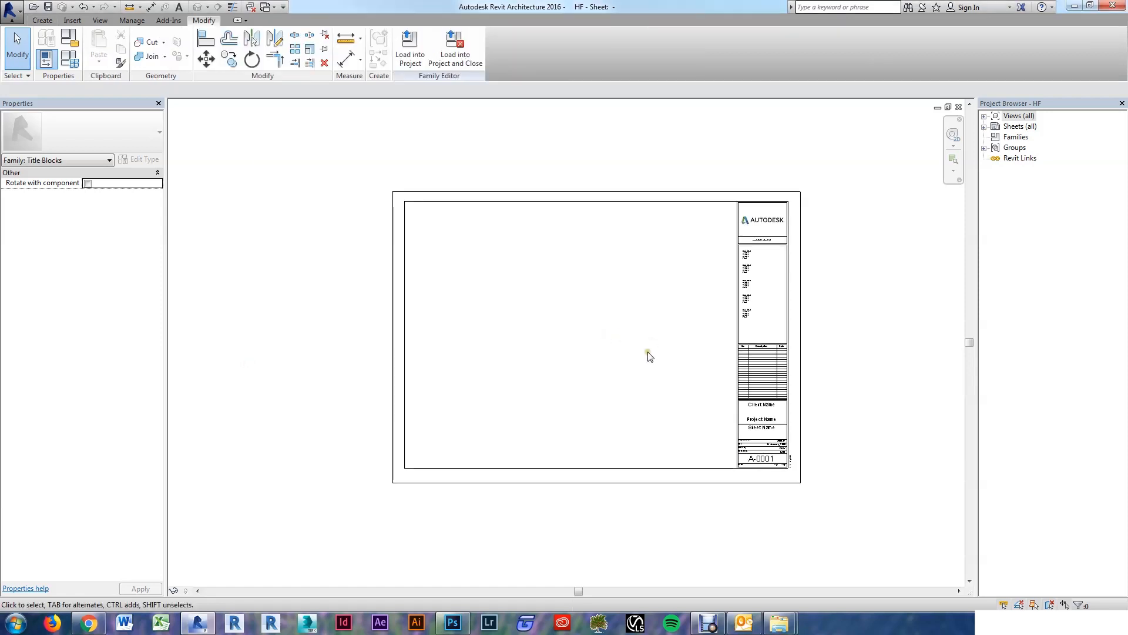
key("d")
key("i")
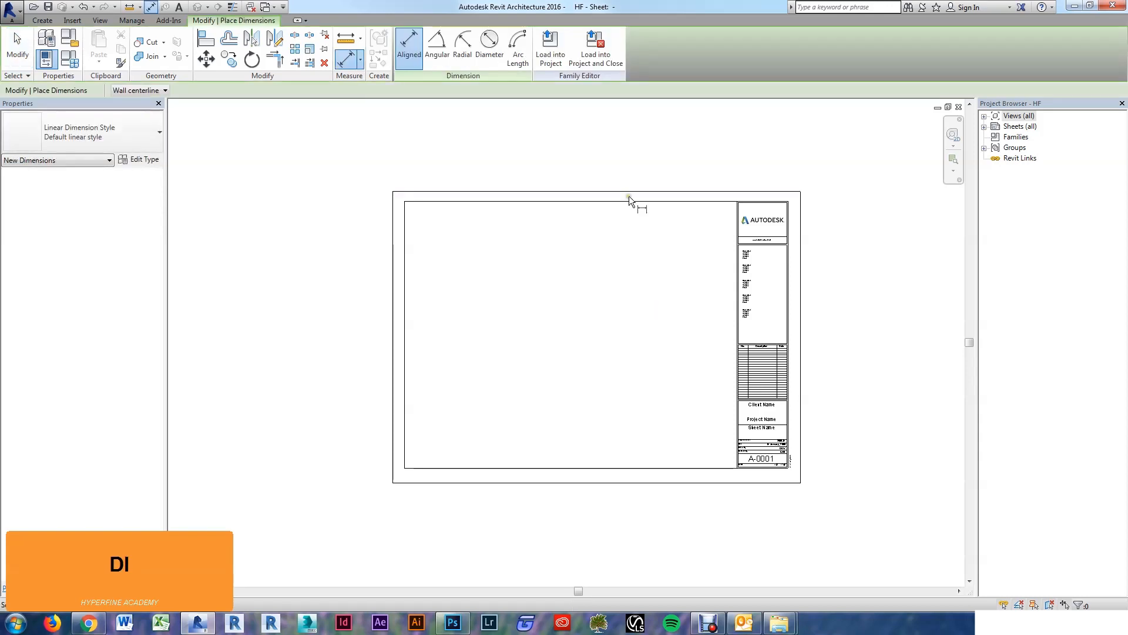
left_click(629, 192)
left_click(616, 483)
left_click(655, 418)
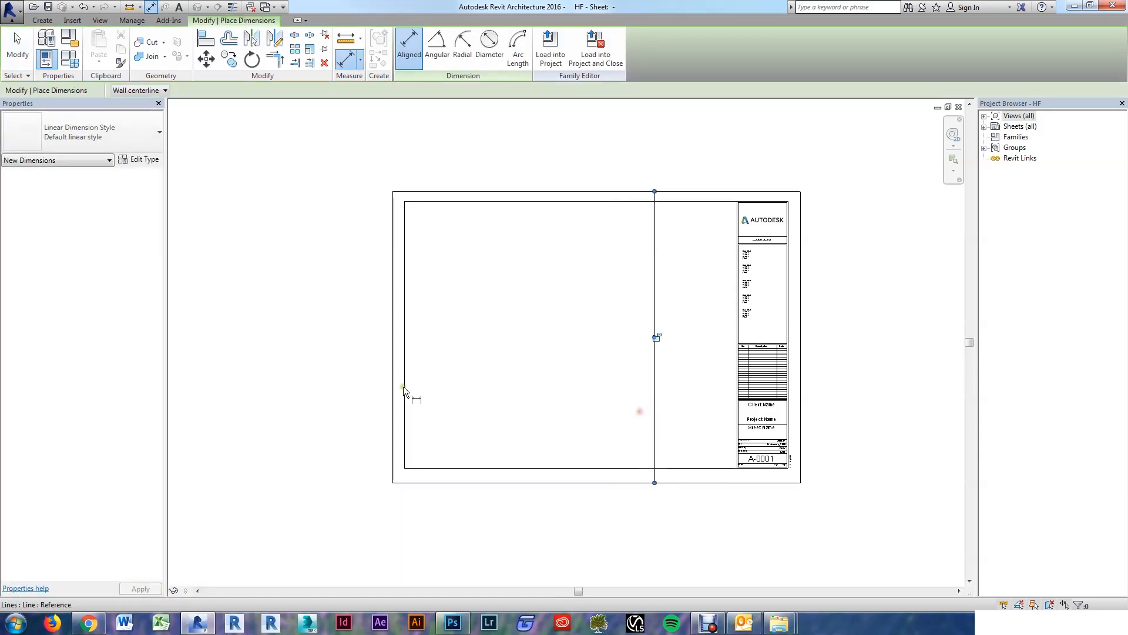
Step: Dimension the border width between the left and right border lines
left_click(393, 397)
left_click(798, 404)
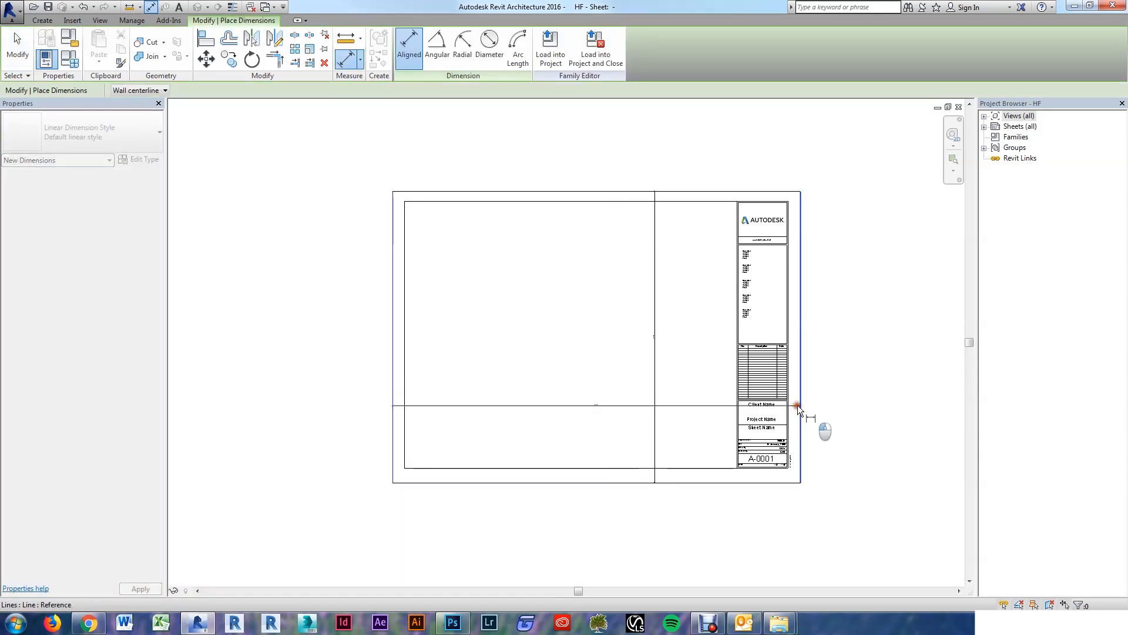
left_click(837, 341)
key("Escape")
key("Escape")
scroll(629, 338, "up", 3)
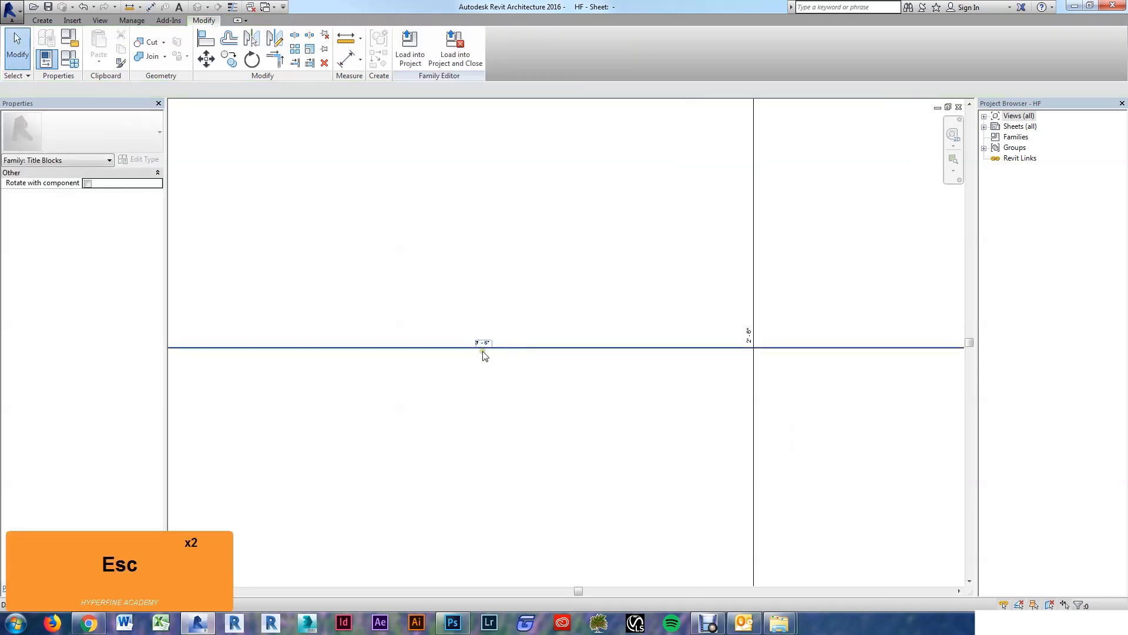
scroll(663, 404, "down", 4)
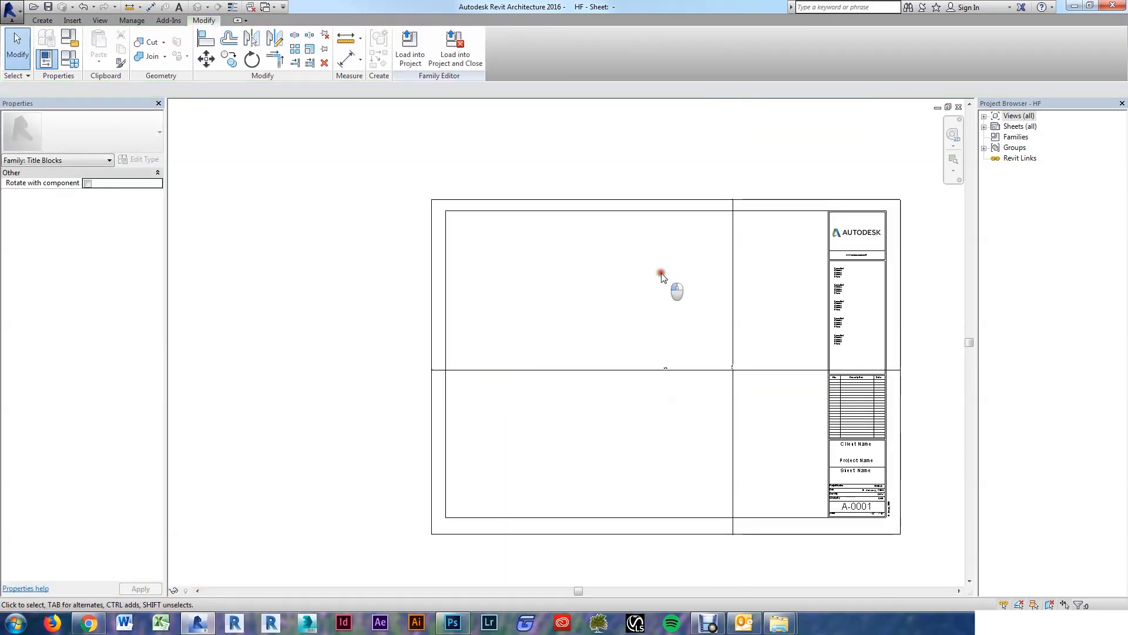
Step: Move the top border lines down 6 inches
left_click_drag(660, 272, 576, 141)
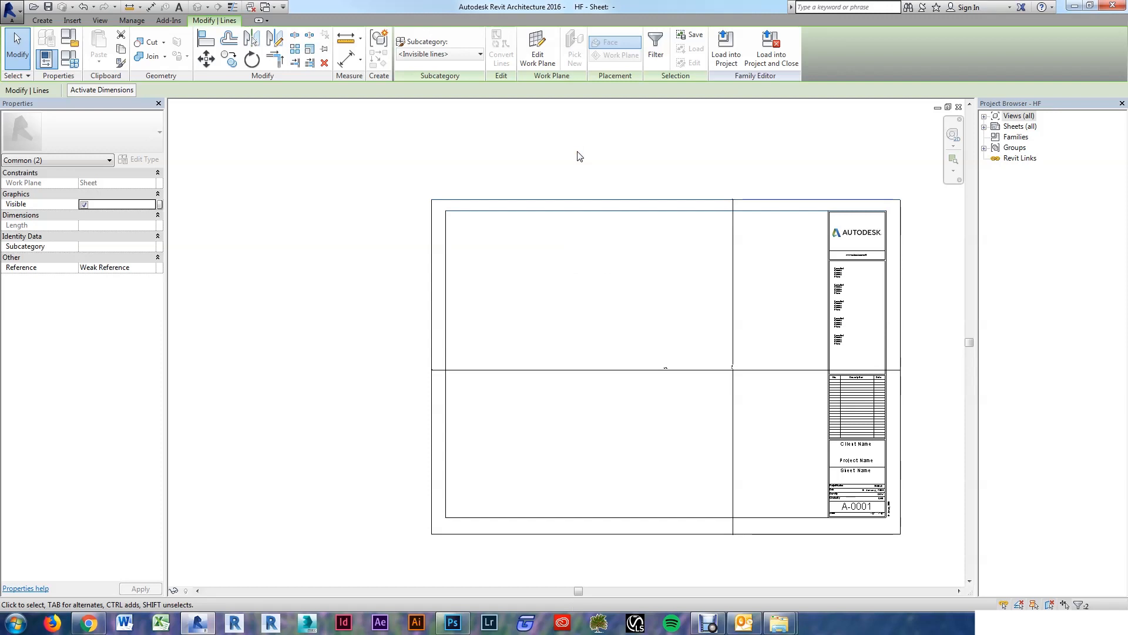
left_click(581, 156)
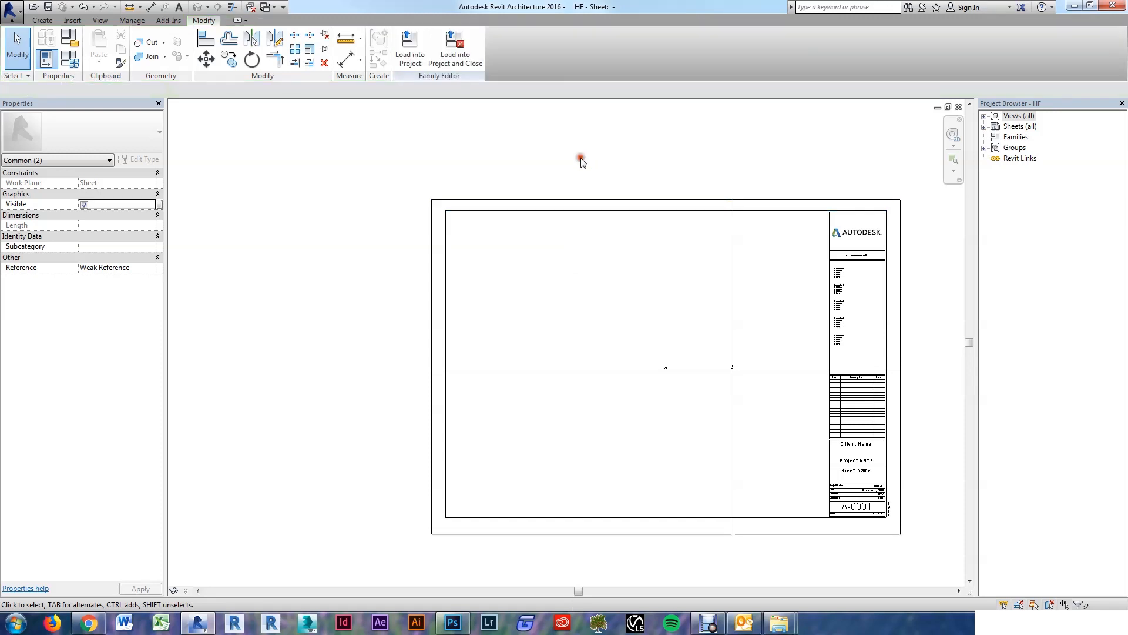
left_click_drag(662, 244, 601, 173)
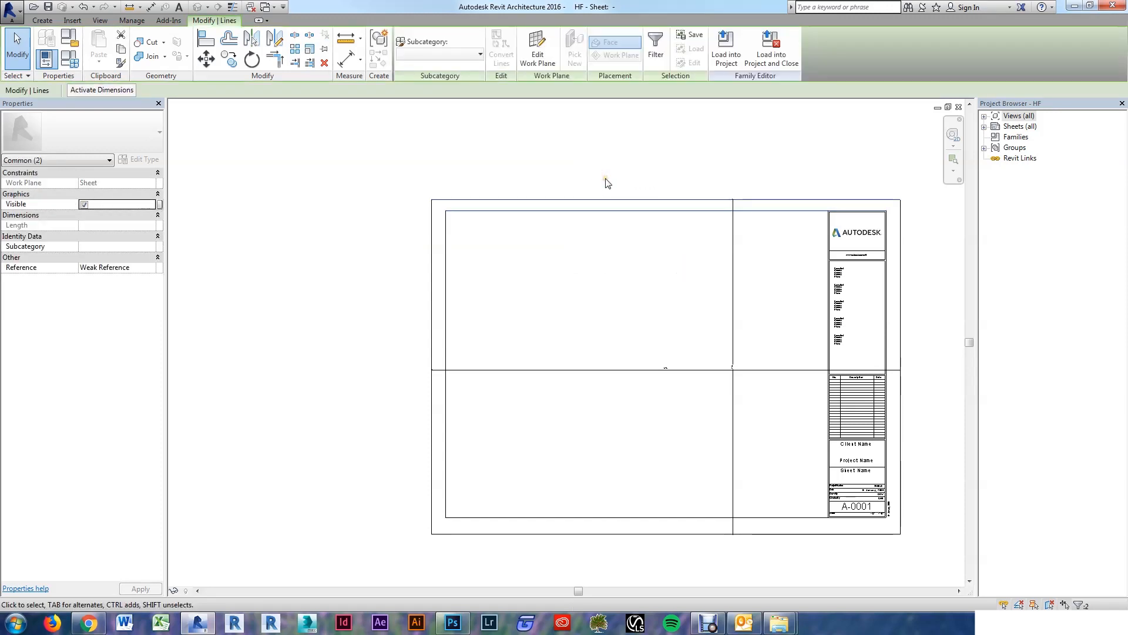
key("m")
key("v")
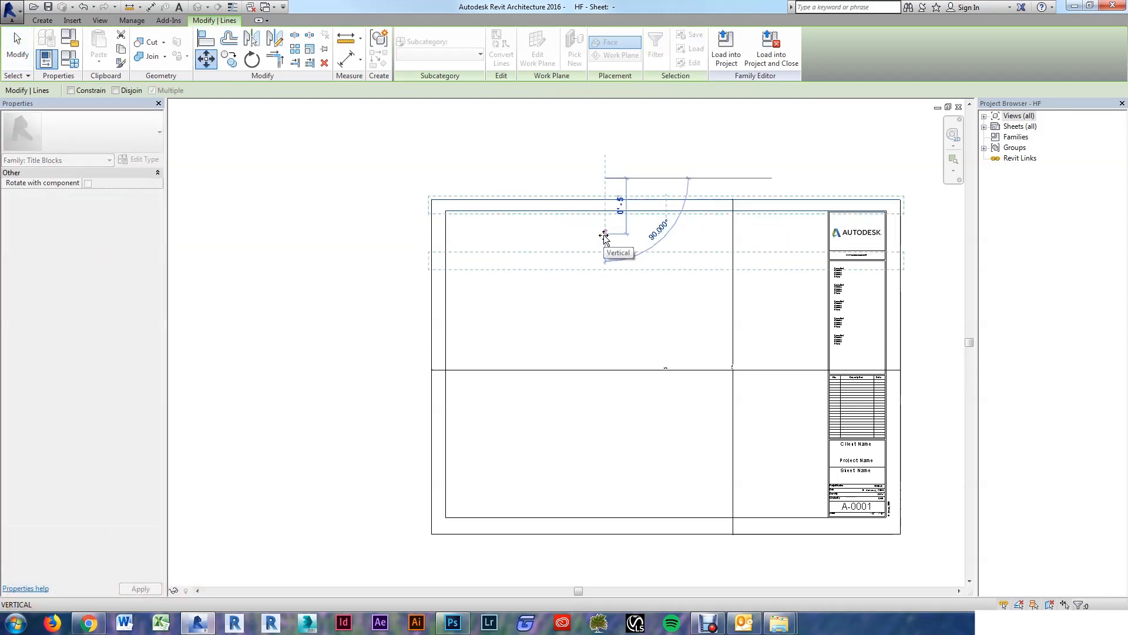
type("6")
key("Return")
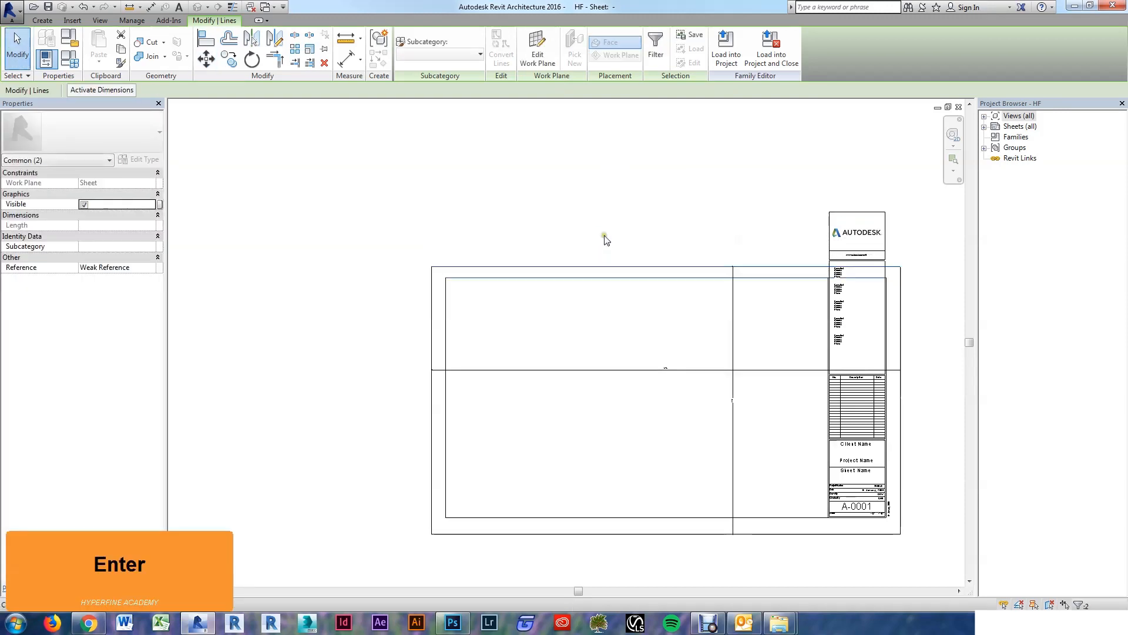
key("Escape")
key("Escape")
Step: Move the left border lines inward to the right
left_click_drag(524, 339, 386, 307)
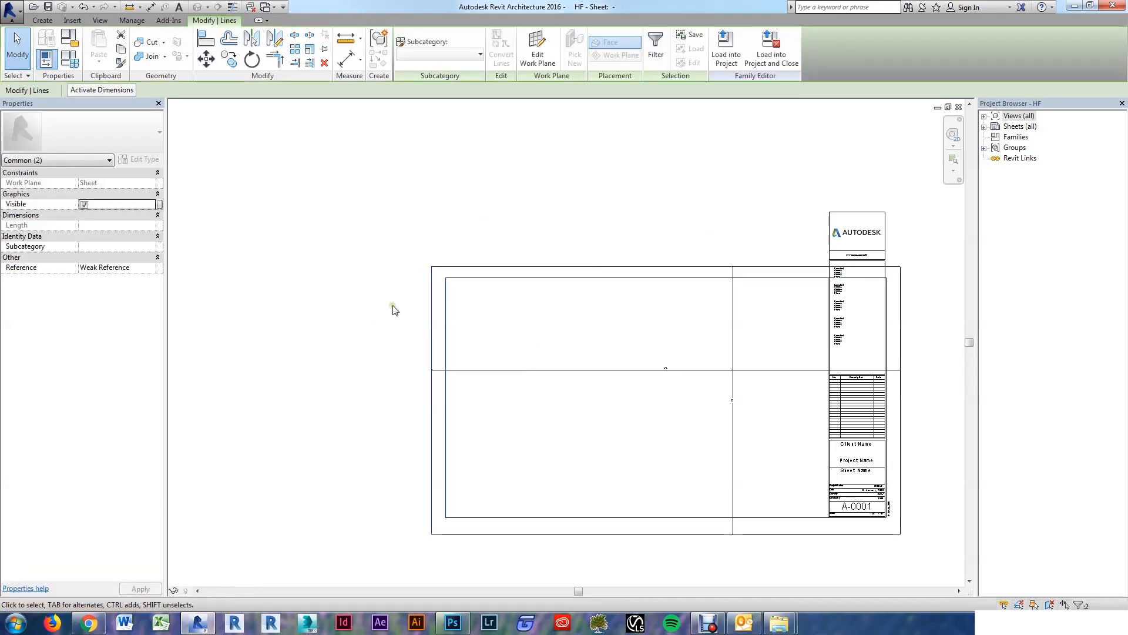
key("m")
key("v")
left_click(392, 304)
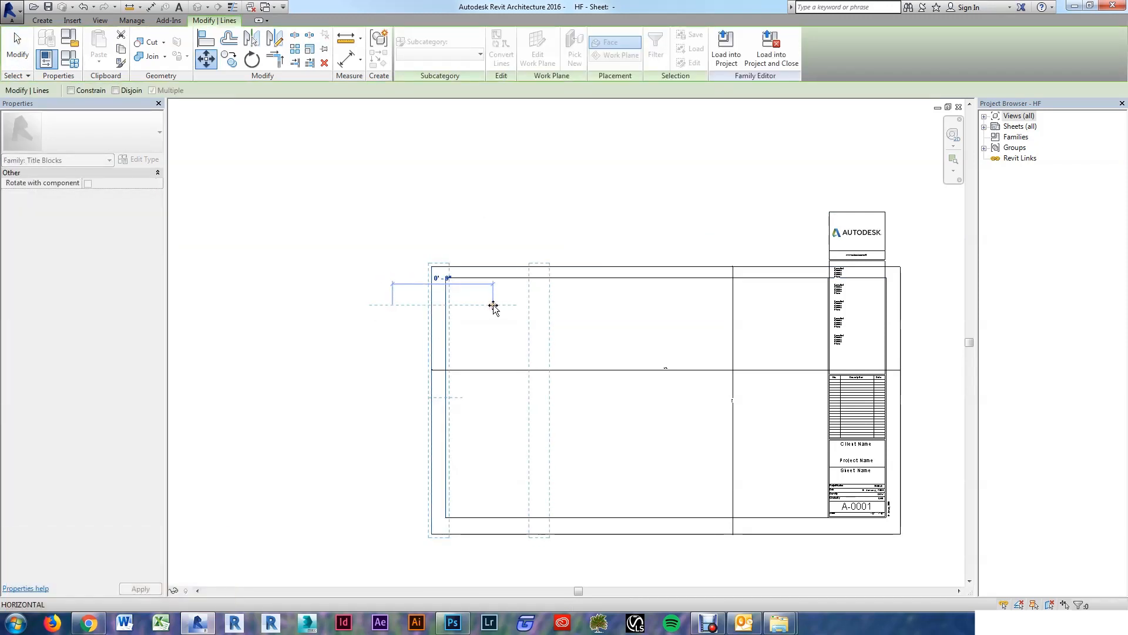
type("0")
key("Return")
key("Escape")
key("Escape")
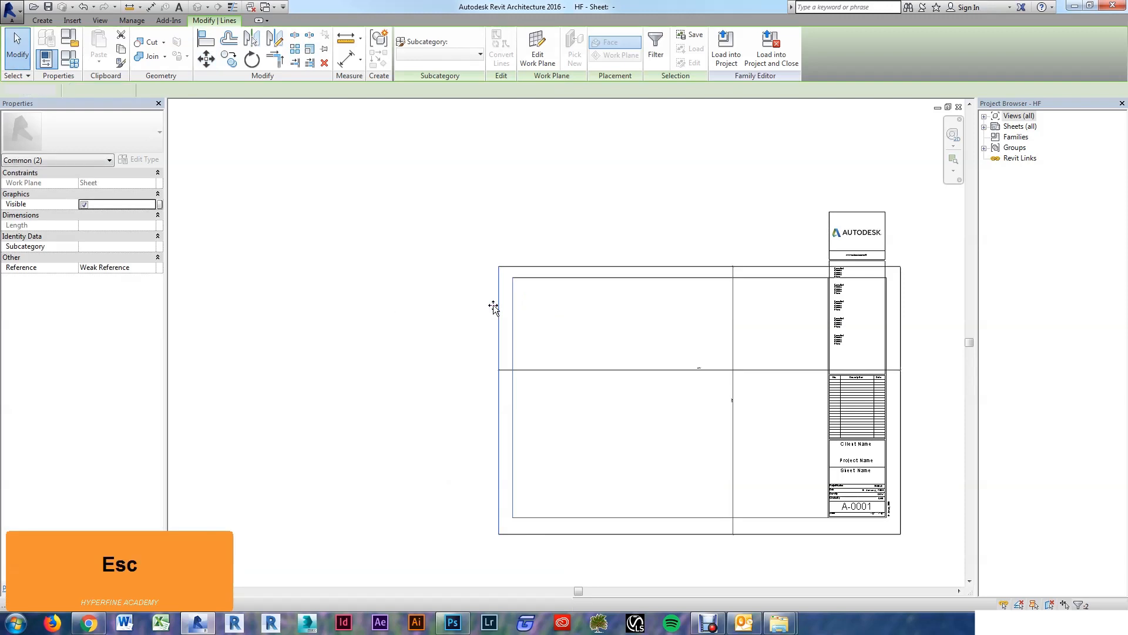
Step: Delete the vertical and horizontal dimension lines crossing the sheet
left_click_drag(750, 390, 680, 345)
key("Delete")
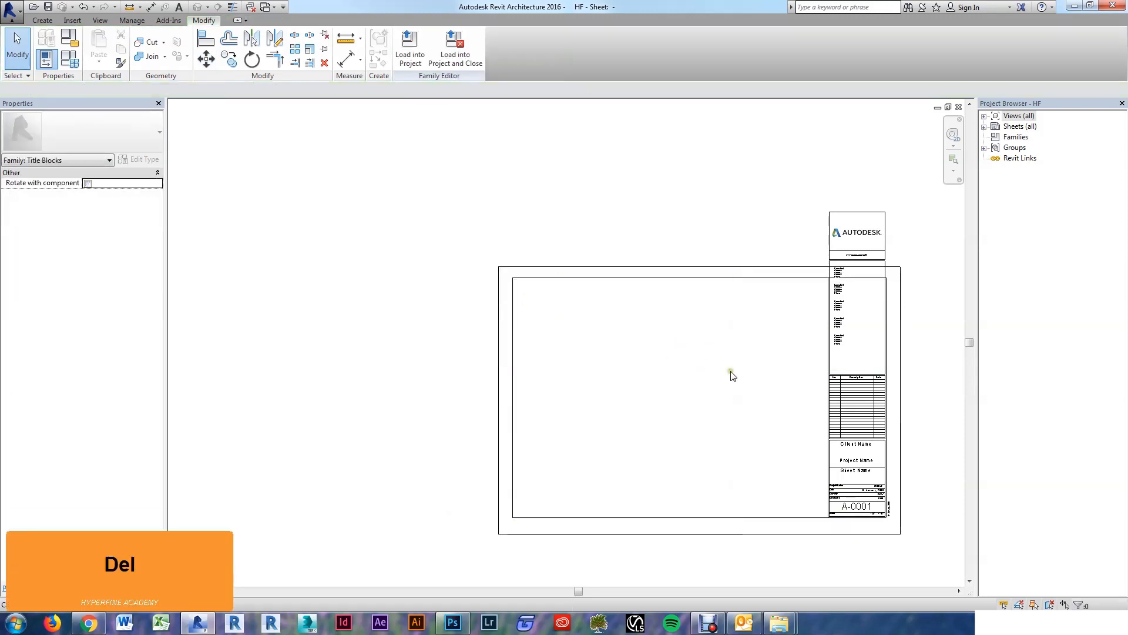
middle_click_drag(745, 359, 714, 325)
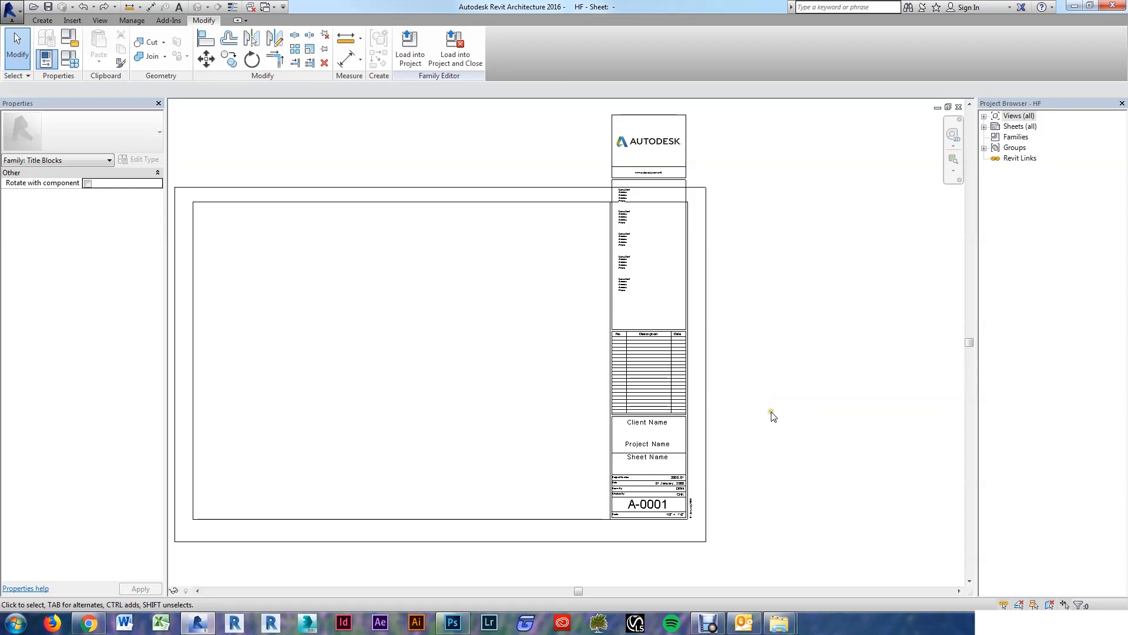
Step: Move the A-0001, Sheet Name, Project Name and Client Name labels out to the right
scroll(652, 566, "up", 5)
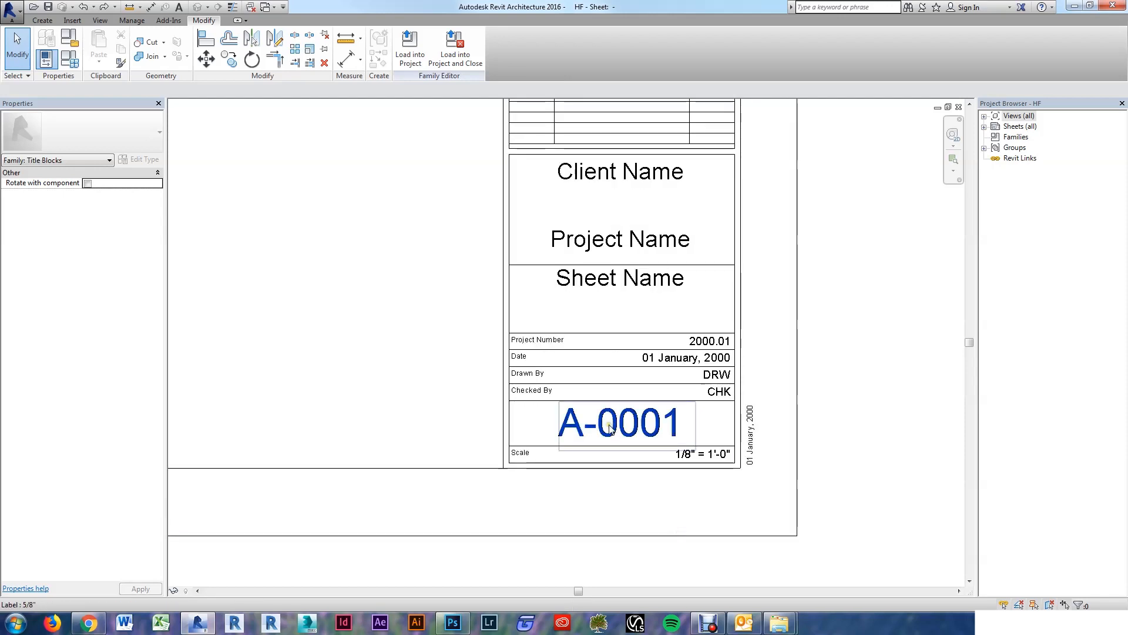
left_click_drag(611, 429, 896, 440)
scroll(855, 476, "down", 1)
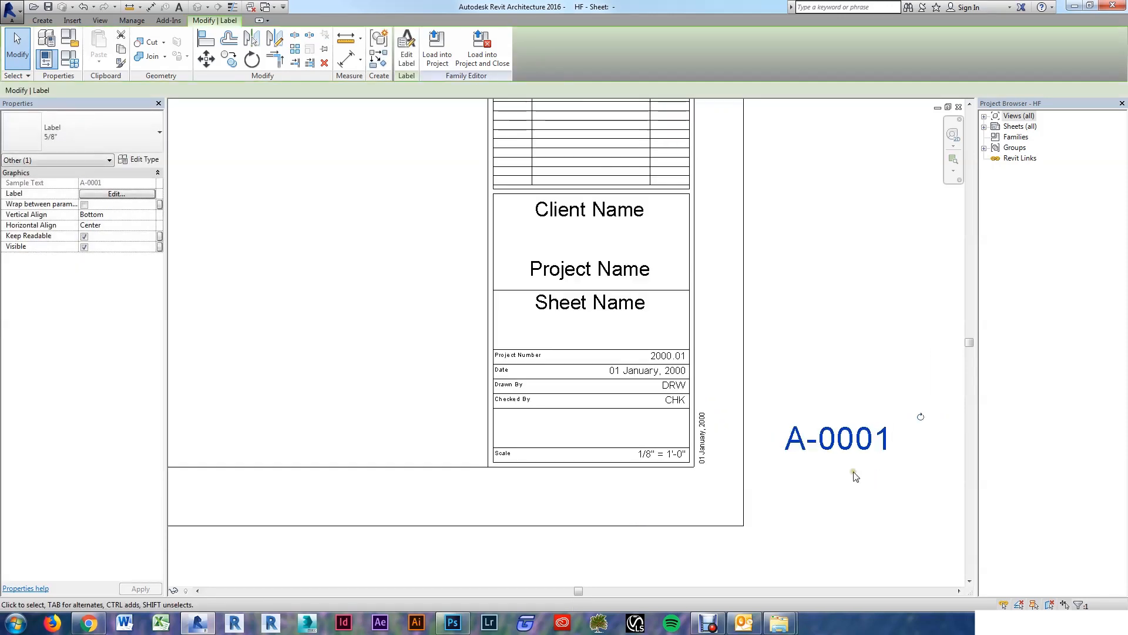
scroll(818, 475, "up", 1)
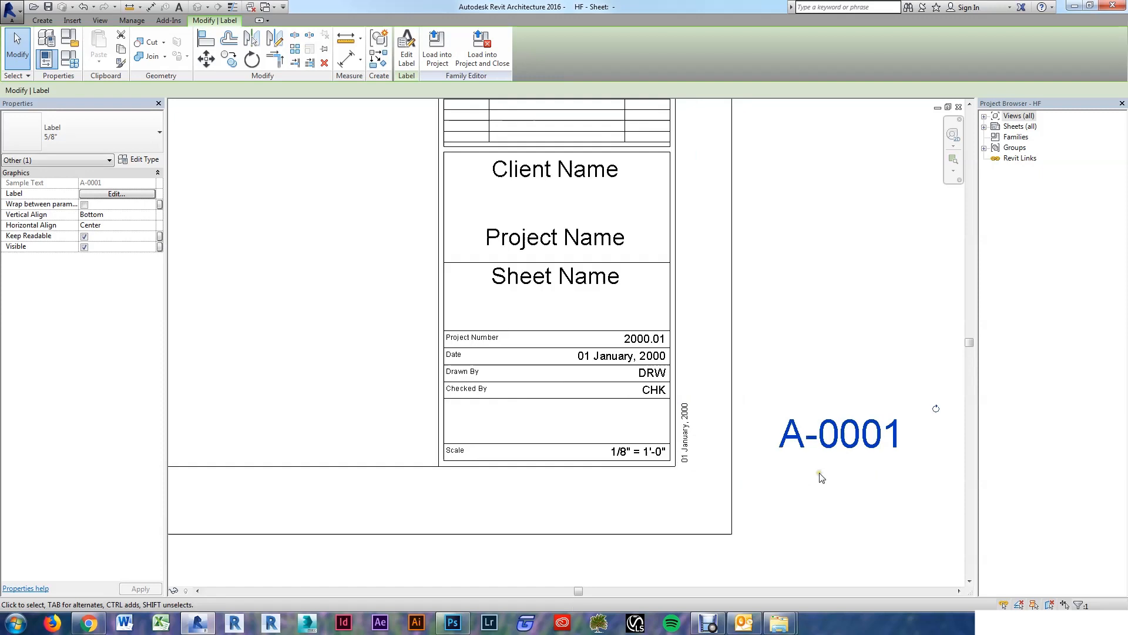
left_click(905, 494)
left_click_drag(604, 280, 882, 340)
left_click_drag(549, 235, 884, 274)
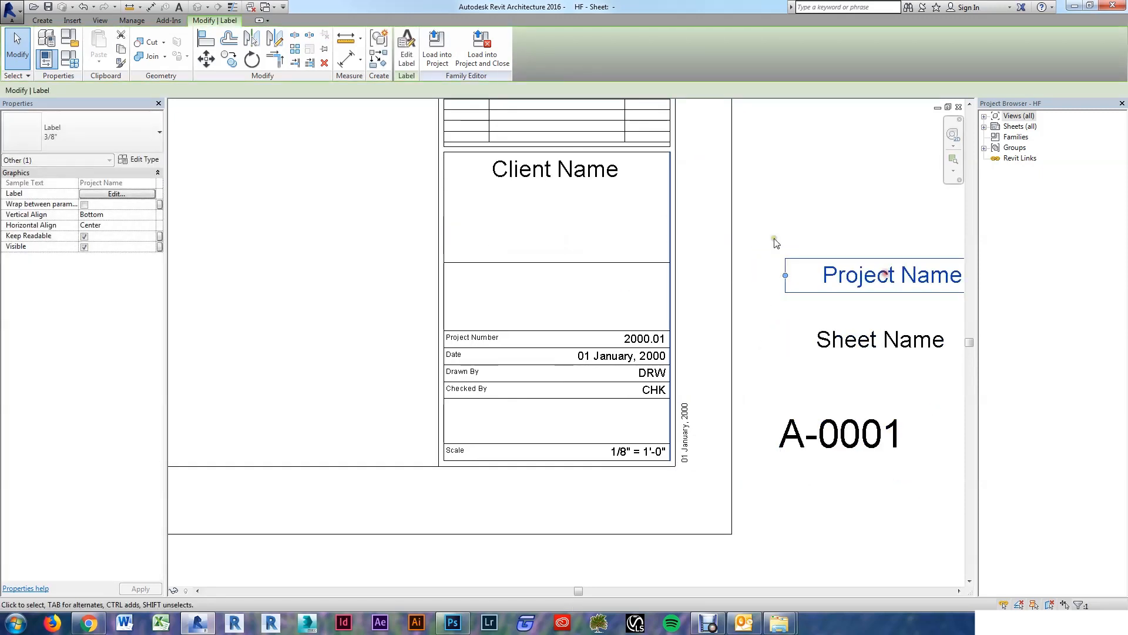
left_click_drag(561, 175, 890, 231)
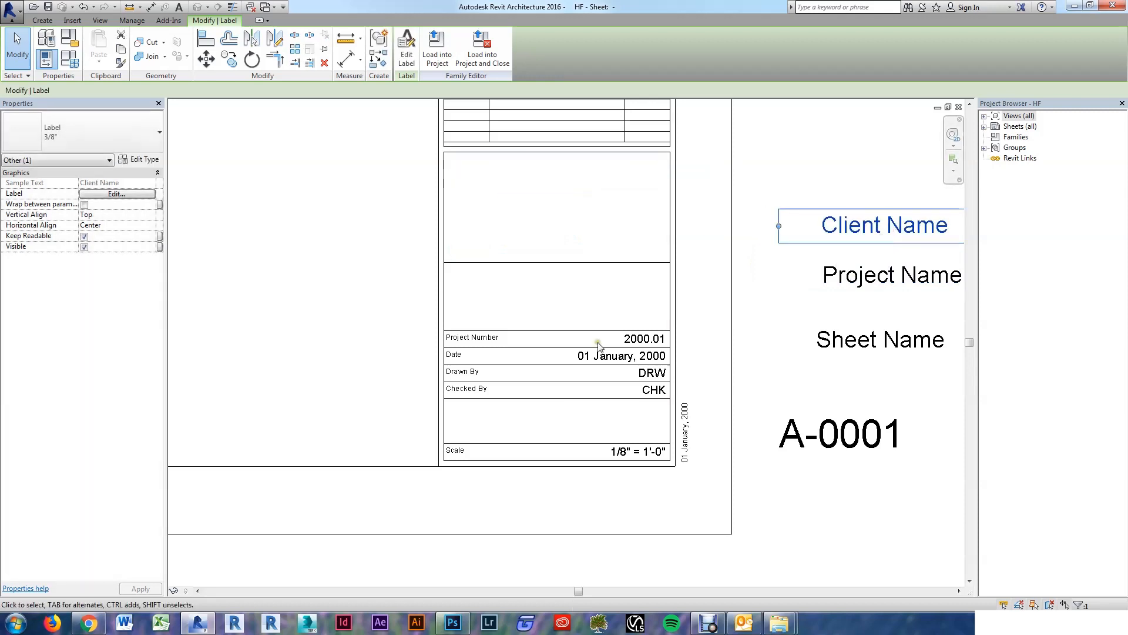
Step: Stack the 2000.01, Project Number, Date, vertical plot date and DRW labels beside them
left_click_drag(598, 345, 813, 197)
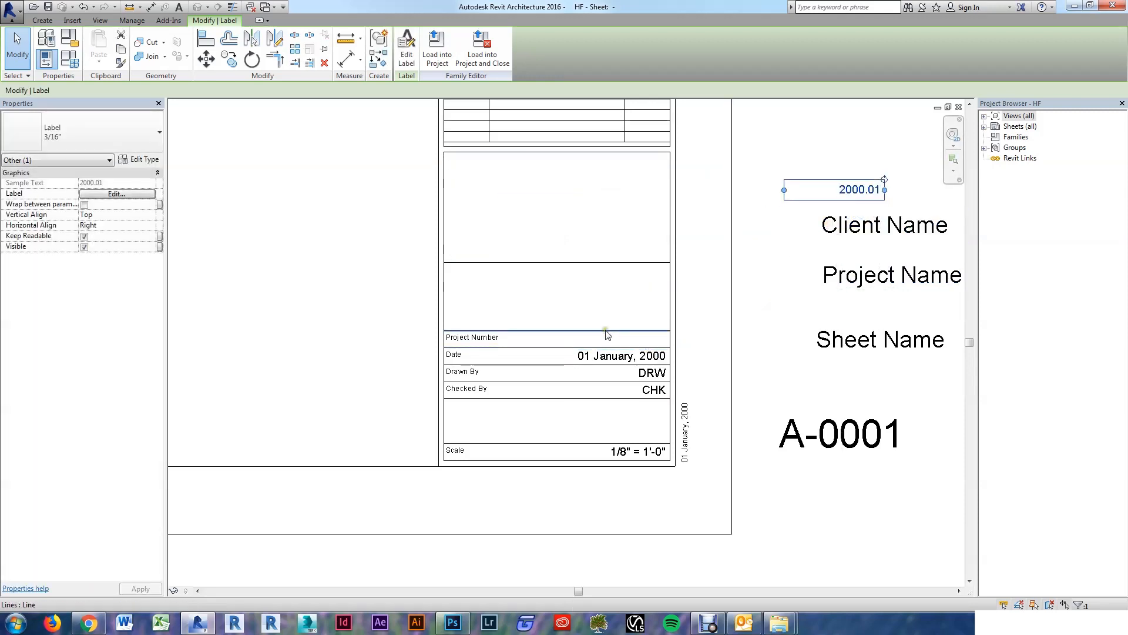
left_click_drag(470, 337, 839, 161)
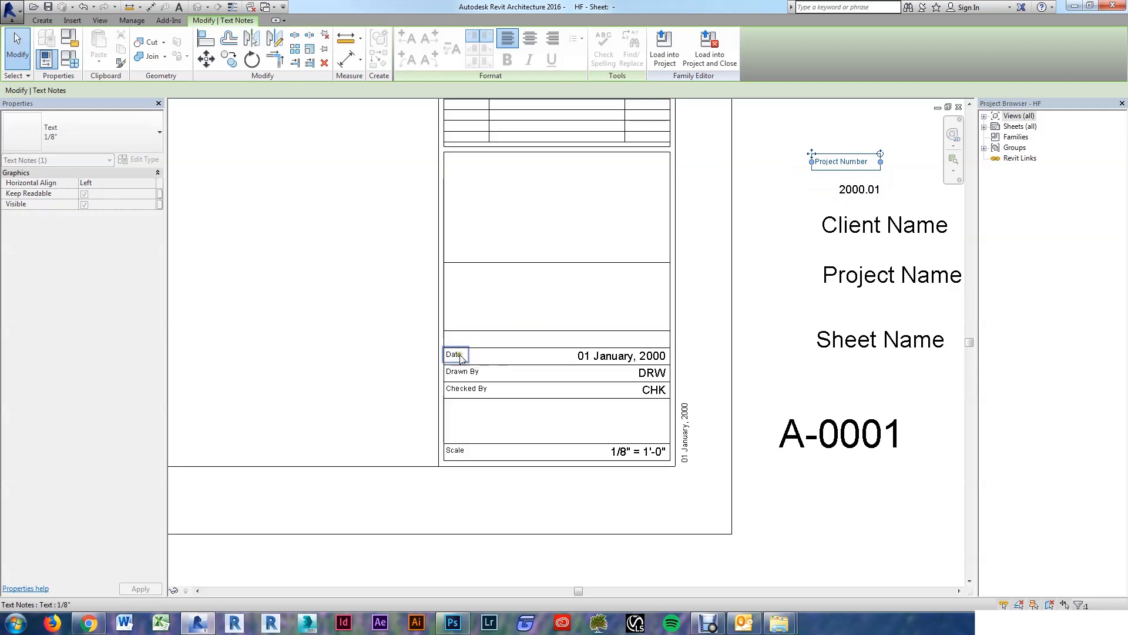
left_click_drag(461, 359, 876, 255)
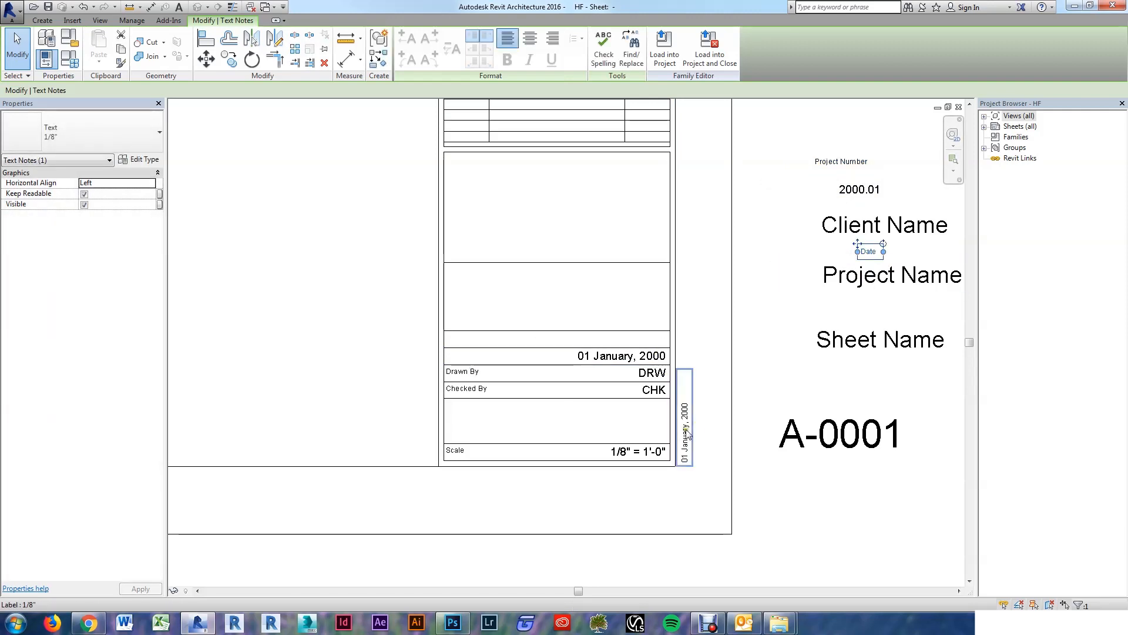
left_click_drag(688, 433, 877, 387)
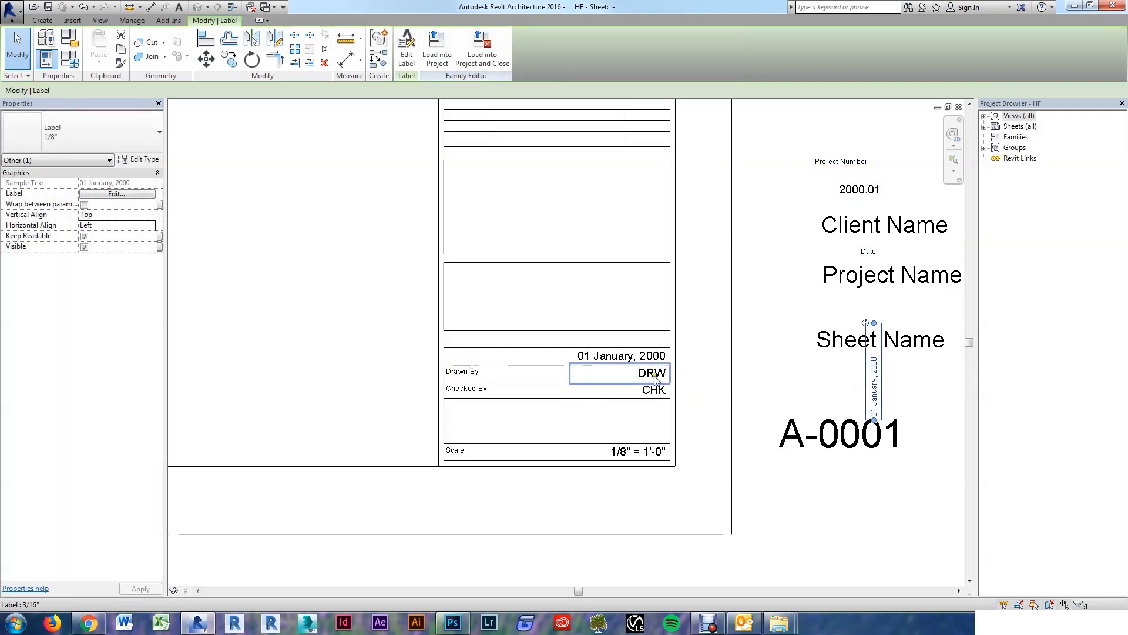
left_click_drag(655, 378, 842, 370)
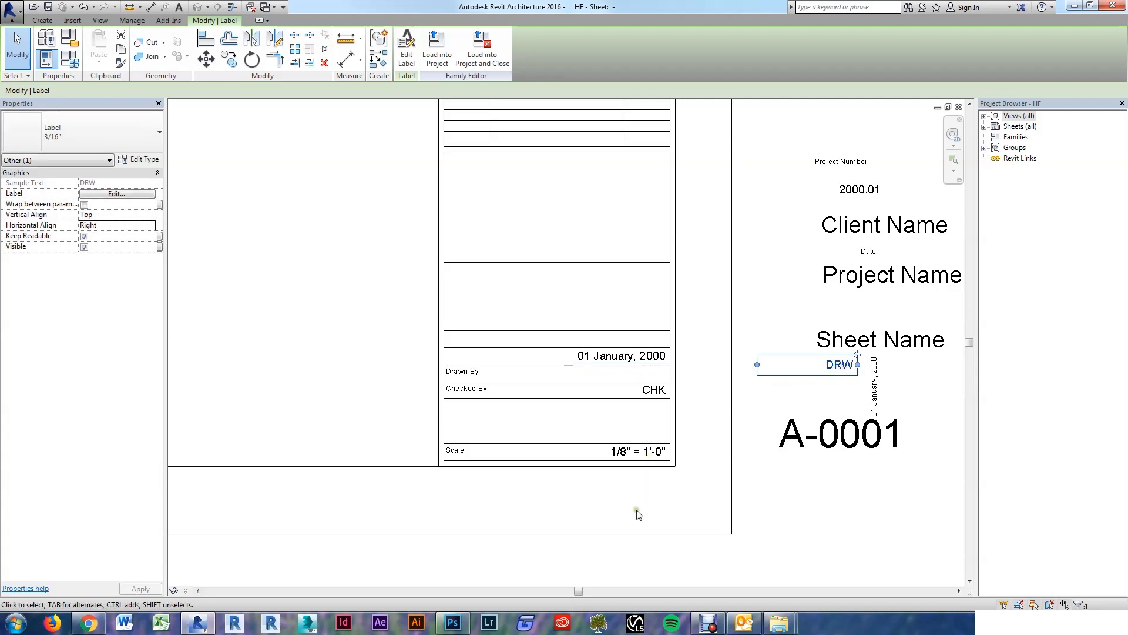
Step: Window-select all the remaining old title block elements
scroll(640, 517, "down", 5)
left_click_drag(569, 249, 664, 552)
scroll(664, 539, "up", 3)
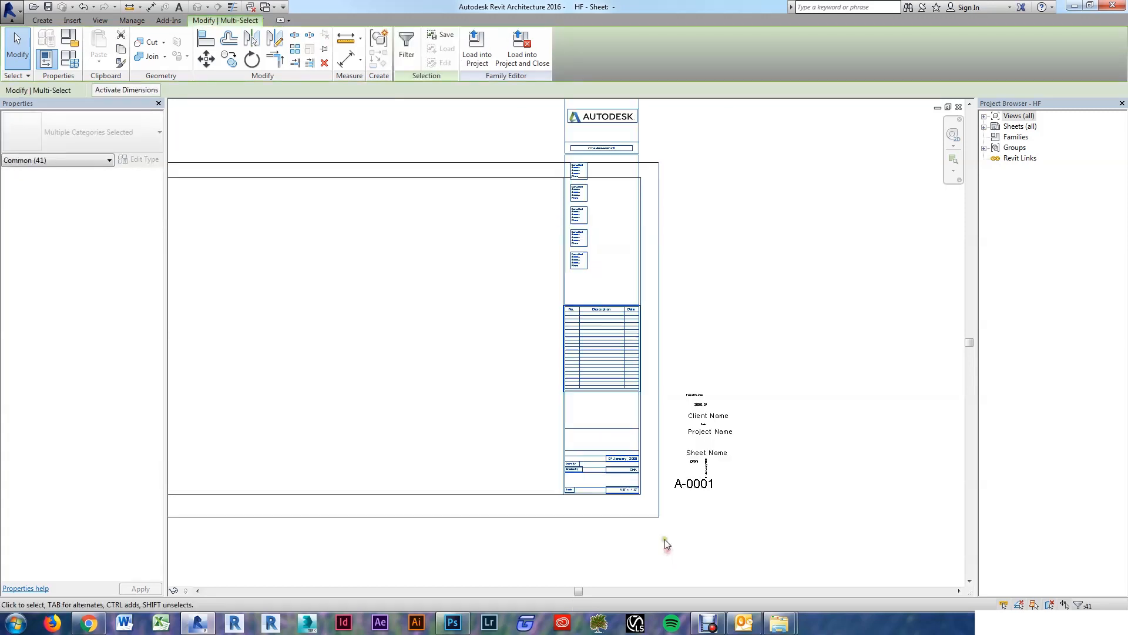
Step: Exclude the sheet border from the selection and delete the old title block graphics
left_click(646, 509, "shift")
scroll(648, 470, "up", 3)
scroll(642, 468, "down", 2)
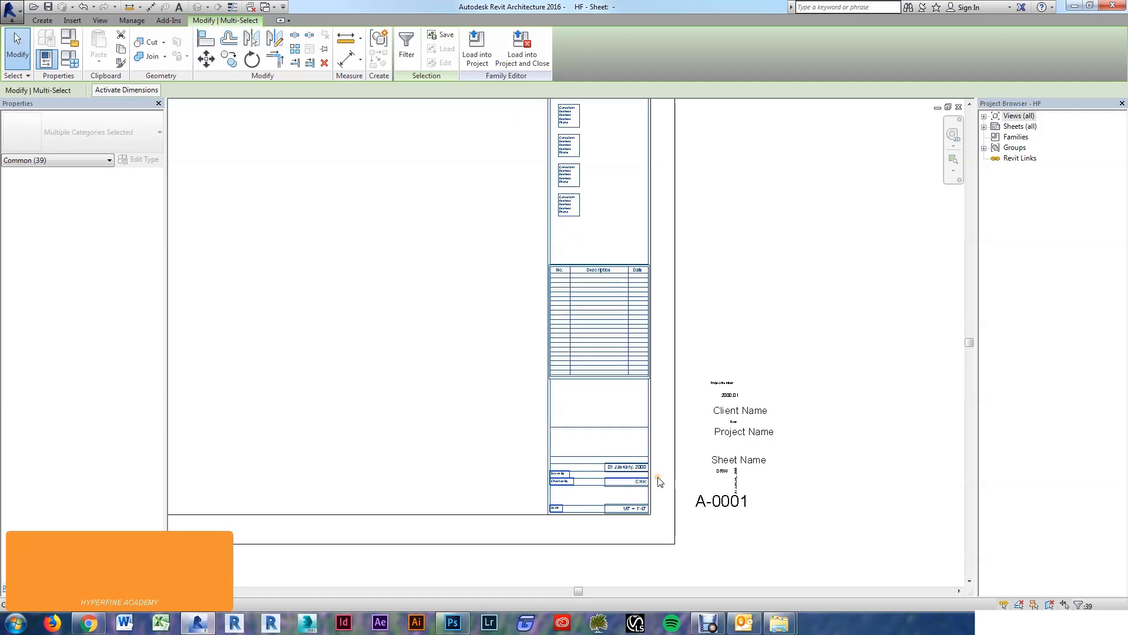
key("Delete")
scroll(654, 476, "down", 3)
scroll(742, 325, "up", 1)
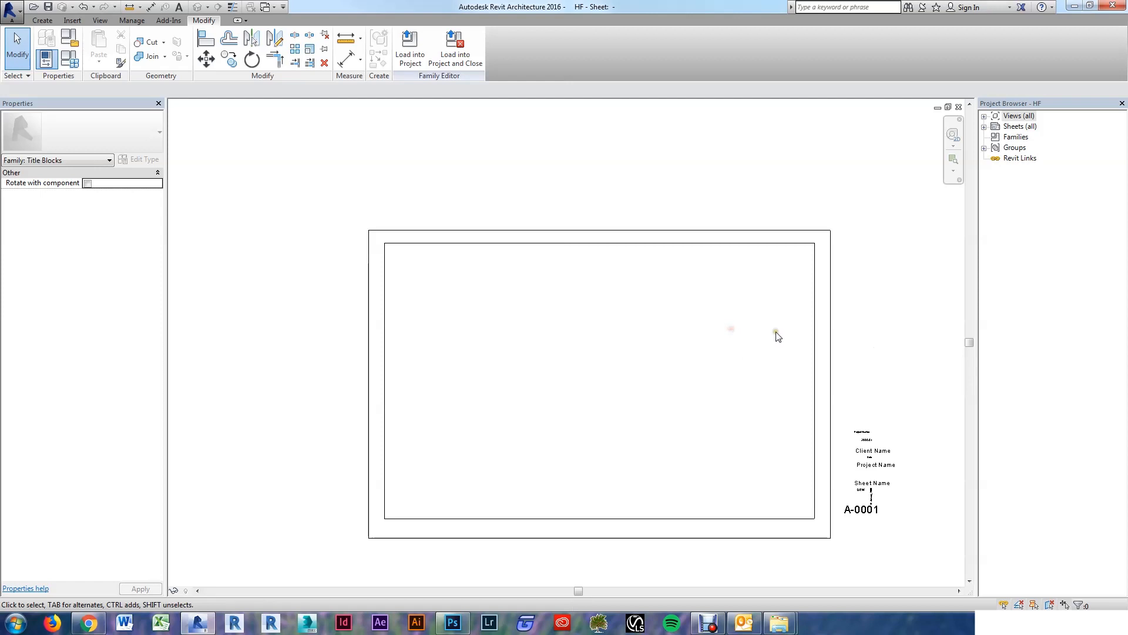
middle_click_drag(734, 318, 731, 297)
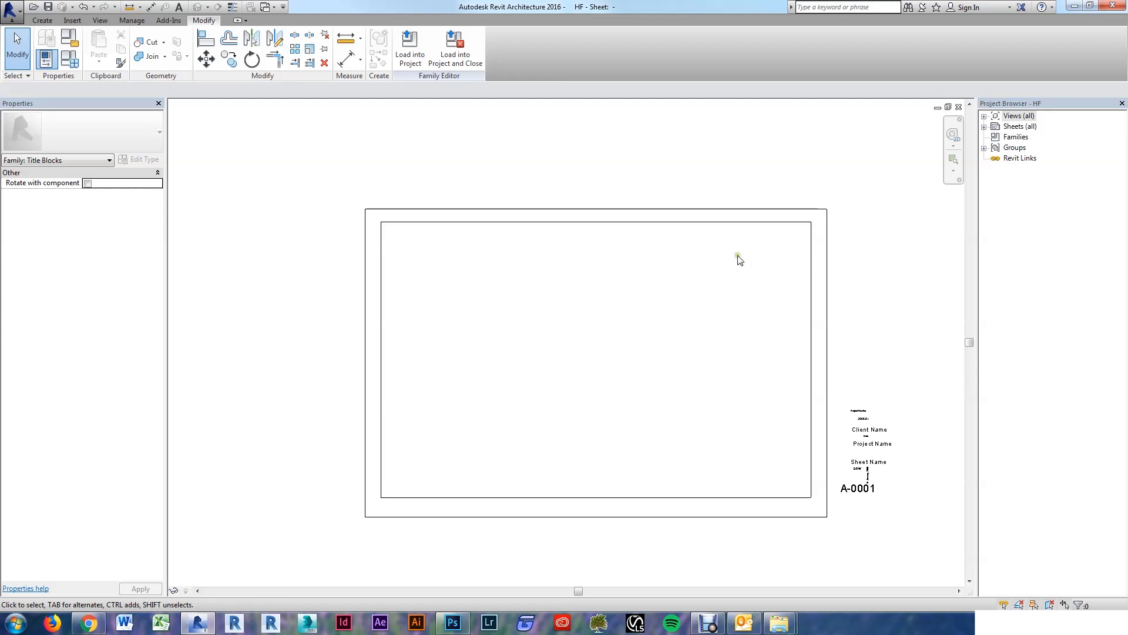
Step: Set the top and right inner border lines 1/2 inch from the sheet edge
left_click(557, 223)
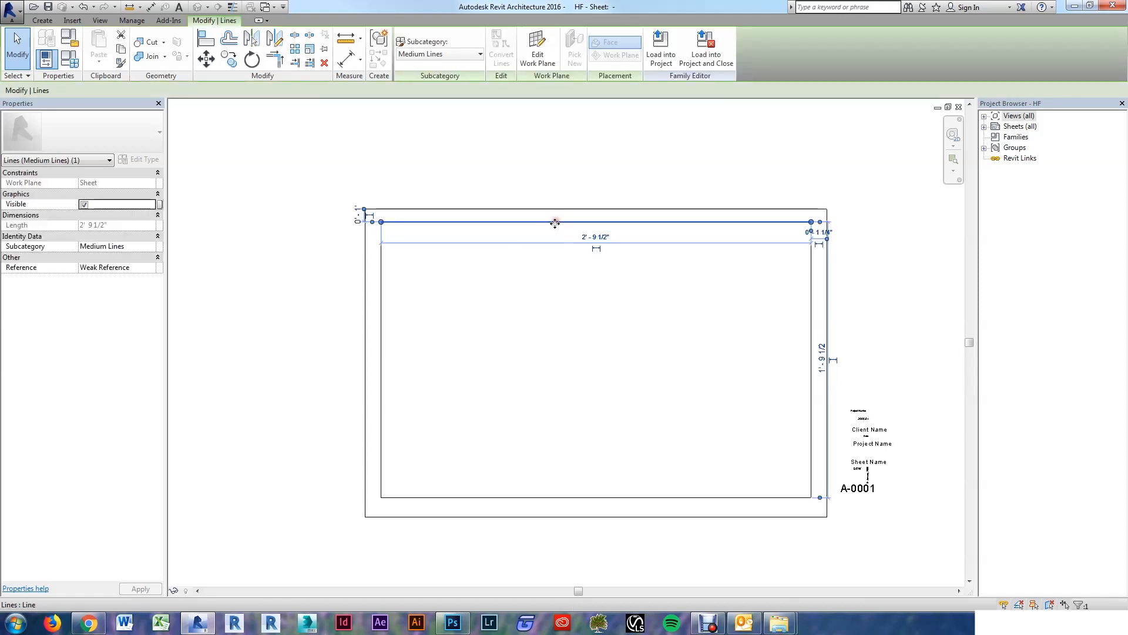
scroll(360, 214, "up", 2)
left_click(365, 217)
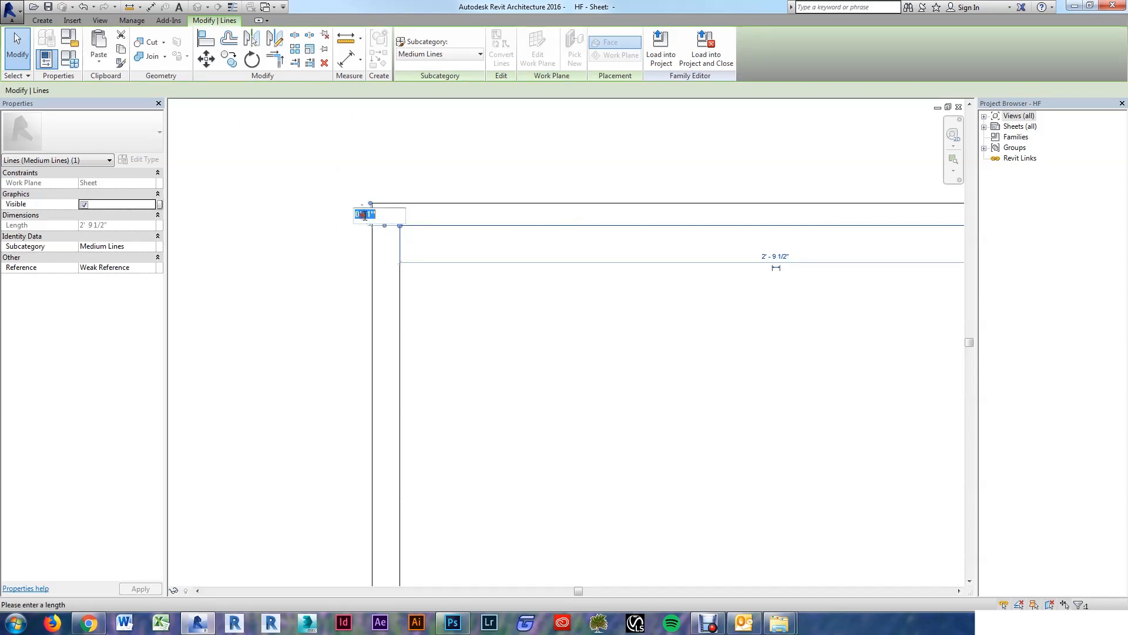
type("0 ")
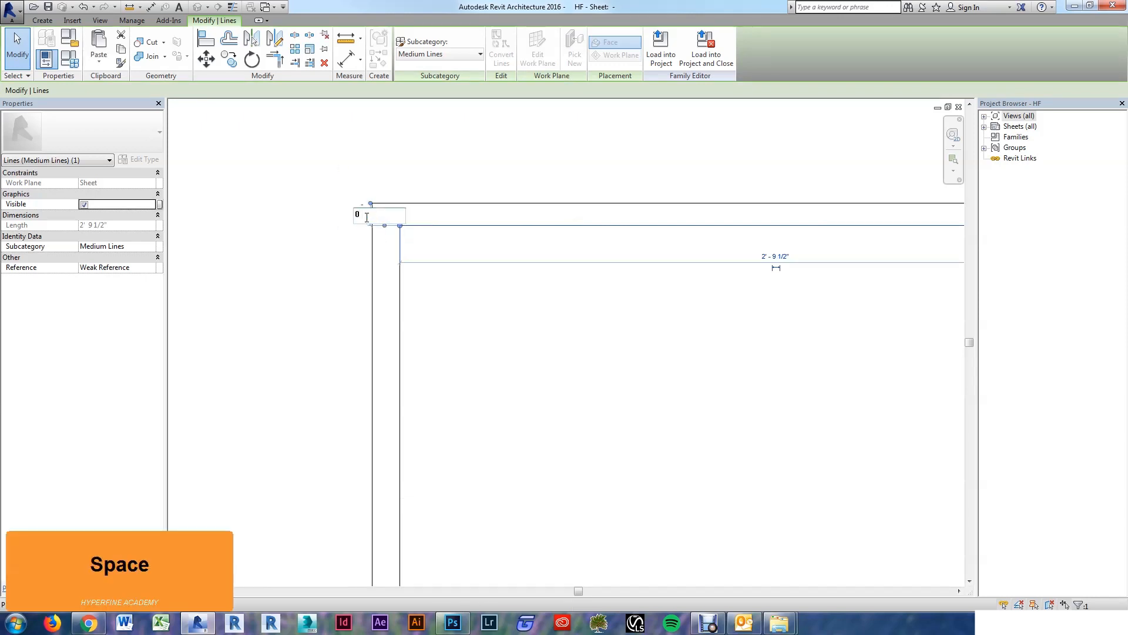
type("1/2")
key("Return")
left_click(272, 219)
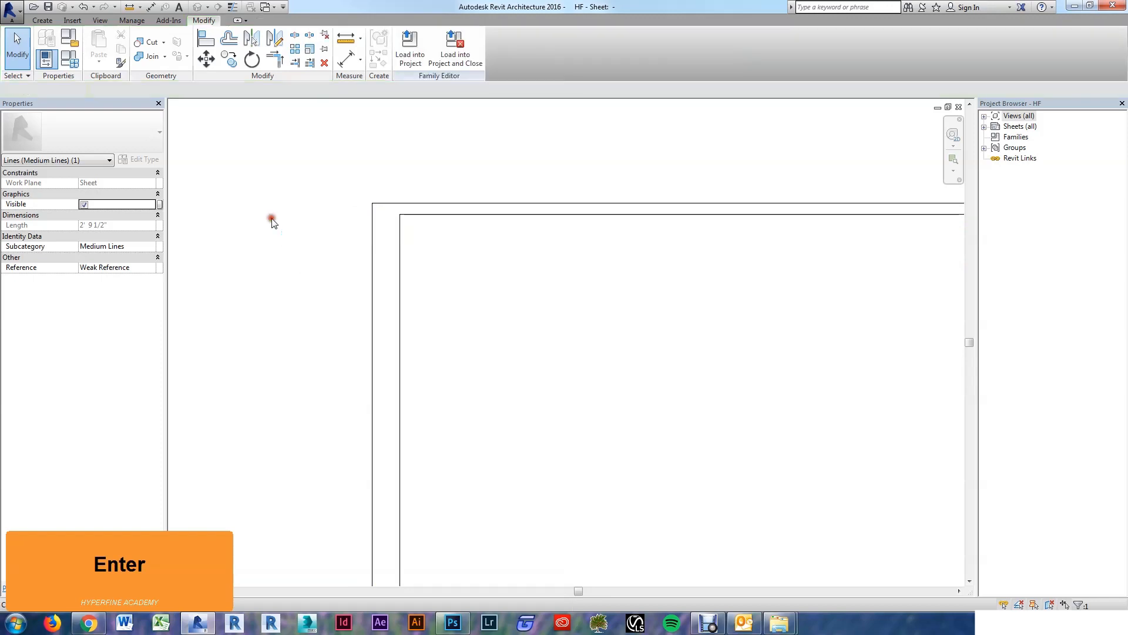
scroll(521, 272, "down", 5)
scroll(726, 257, "up", 5)
left_click(717, 257)
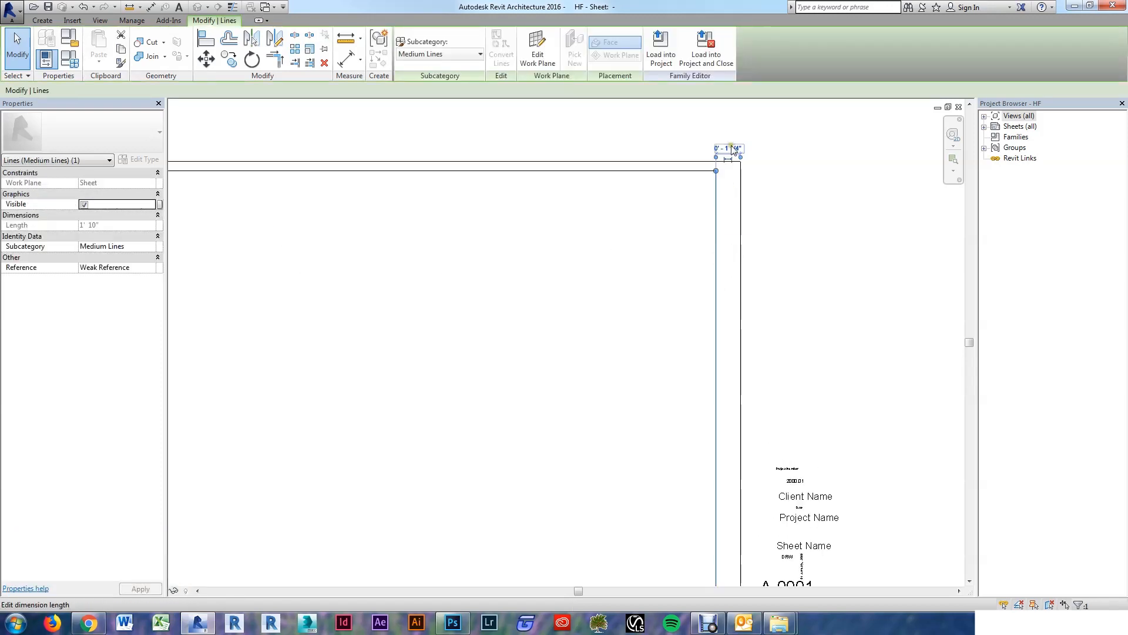
left_click(731, 146)
type("0 ")
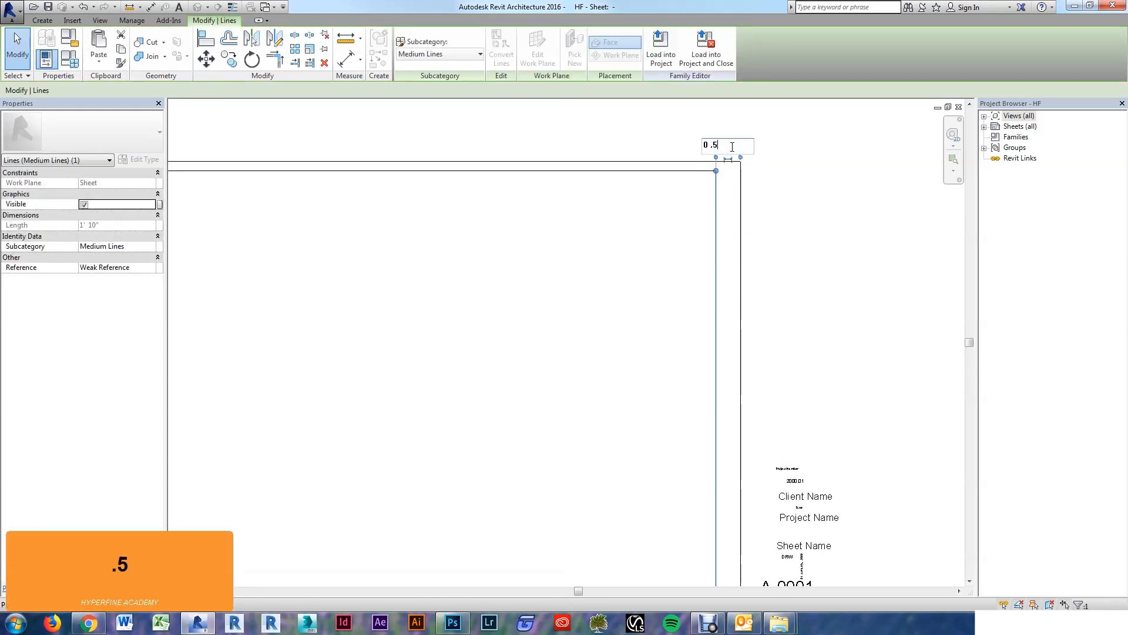
type(".5")
key("Return")
scroll(728, 148, "down", 4)
scroll(680, 355, "up", 4)
Step: Adjust the bottom and left inner border lines' distance from the sheet edge
left_click(670, 374)
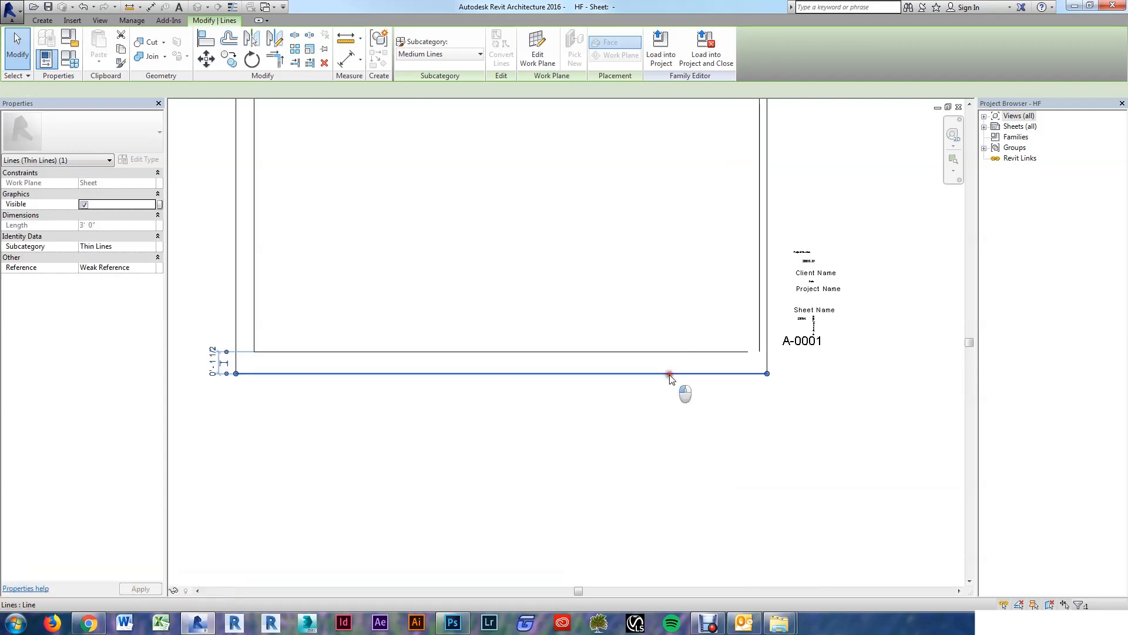
scroll(214, 370, "up", 3)
left_click(250, 371)
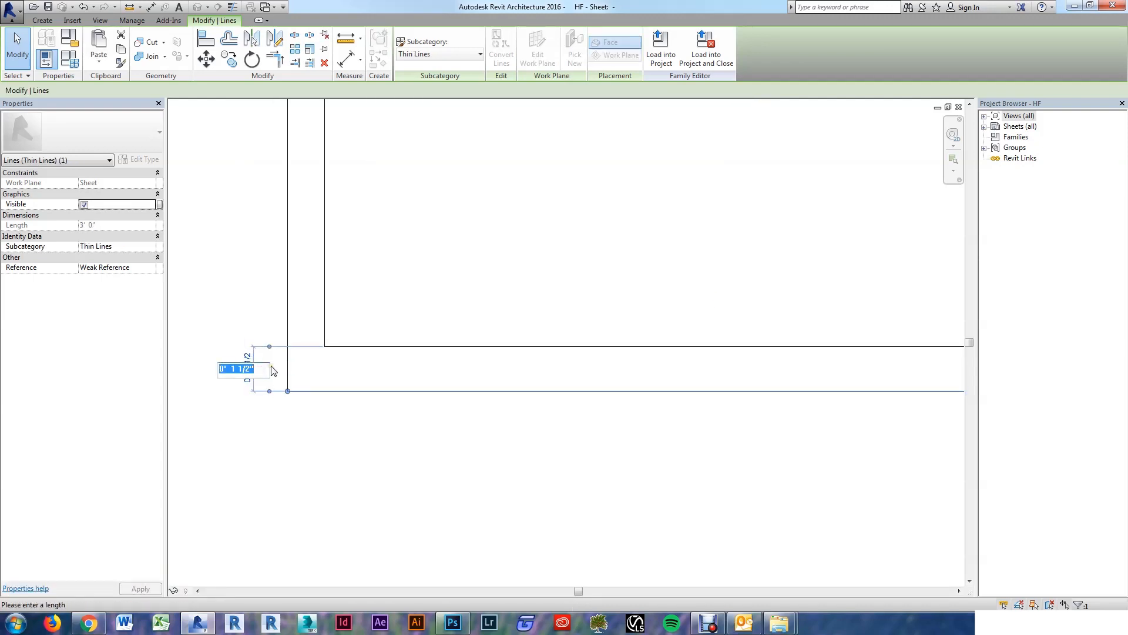
type("0")
key("Return")
left_click(426, 481)
scroll(425, 480, "down", 3)
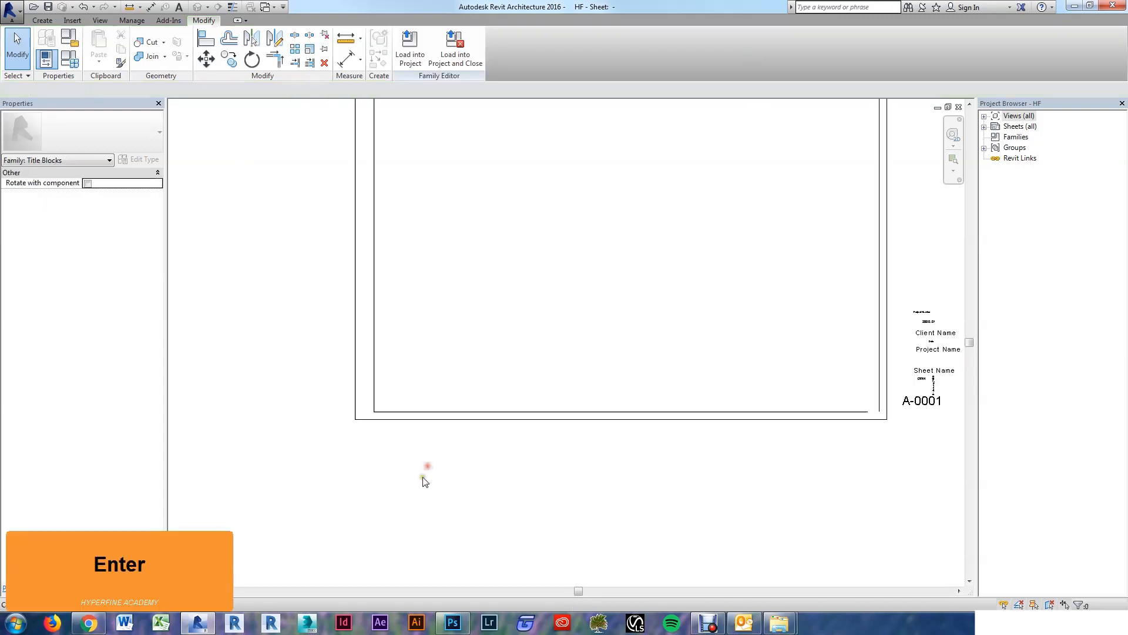
scroll(498, 477, "down", 1)
scroll(411, 264, "up", 1)
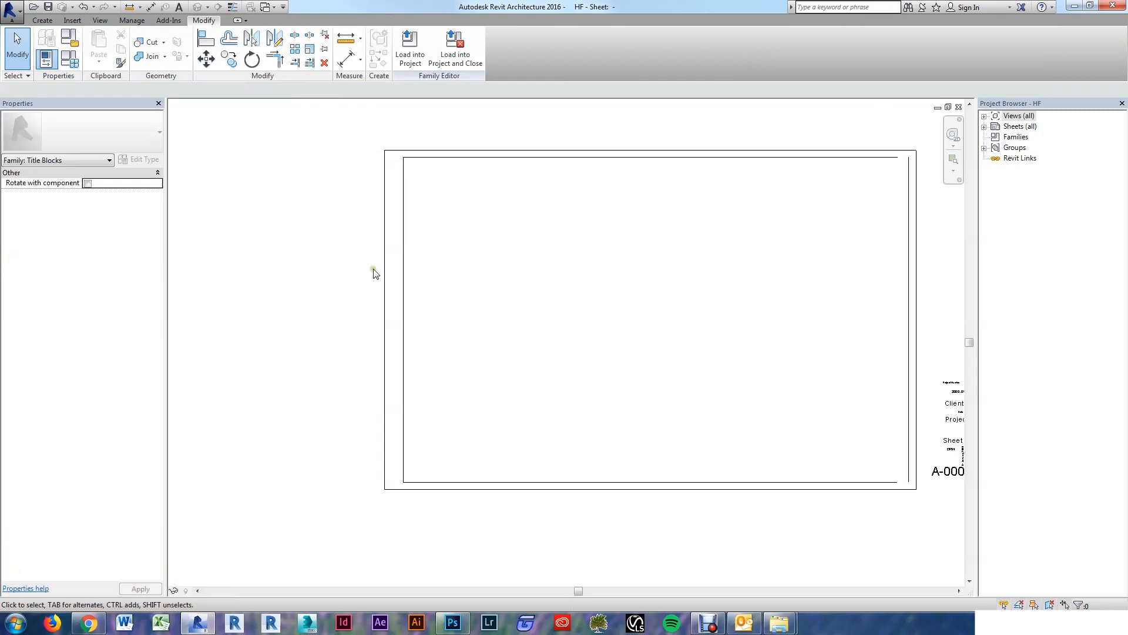
left_click(403, 280)
scroll(393, 141, "up", 2)
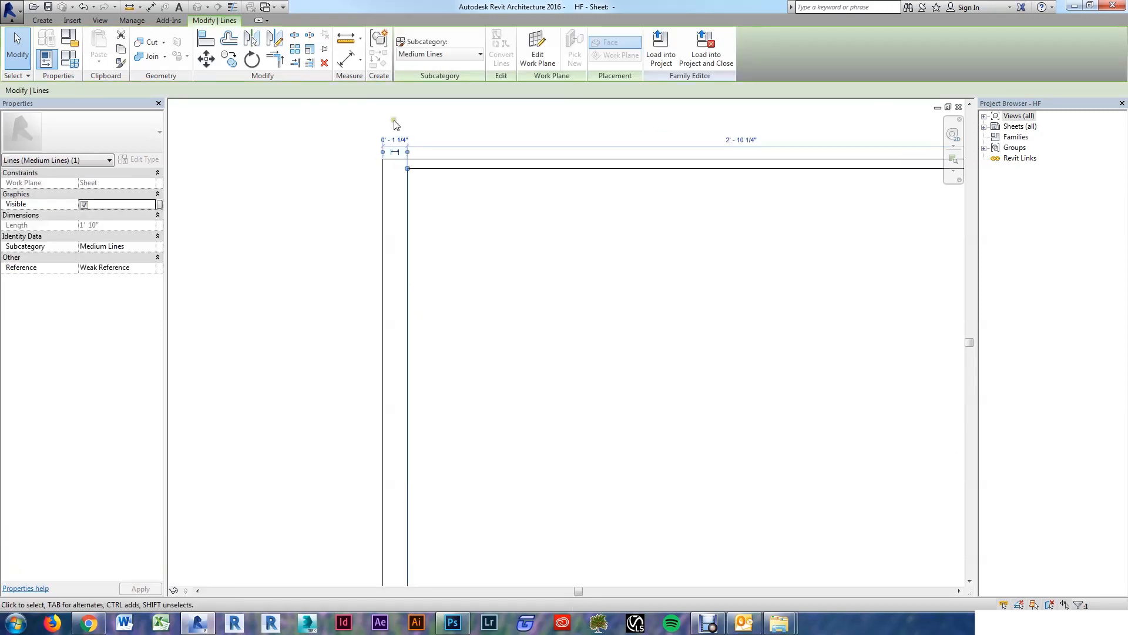
left_click(405, 139)
type("0 1.")
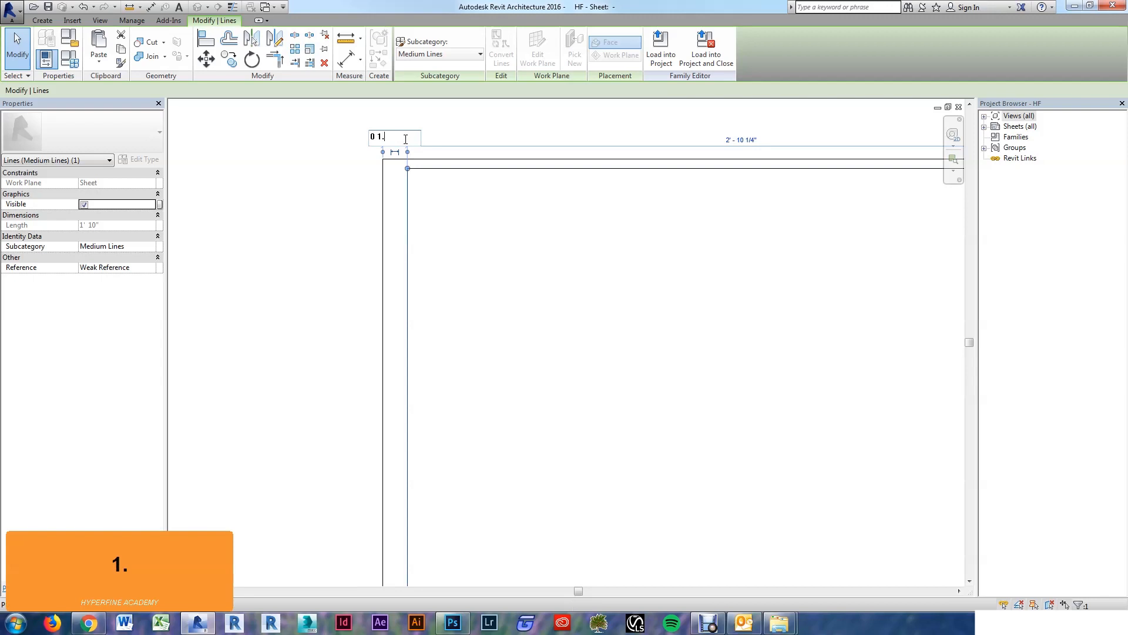
key("Return")
left_click(467, 296)
scroll(355, 282, "down", 2)
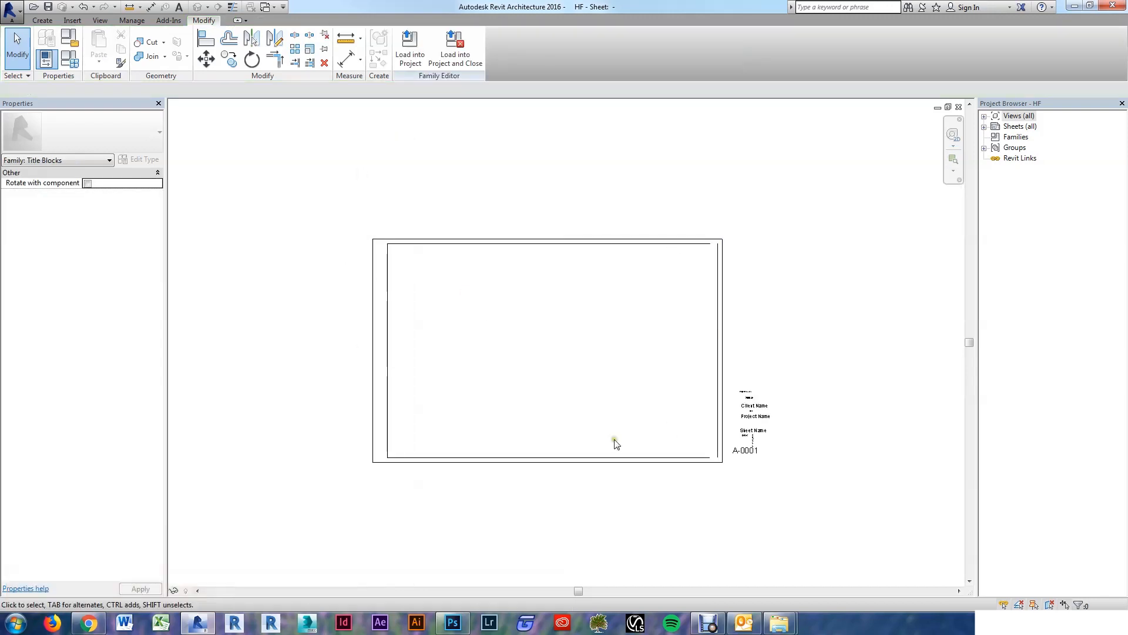
scroll(703, 274, "up", 2)
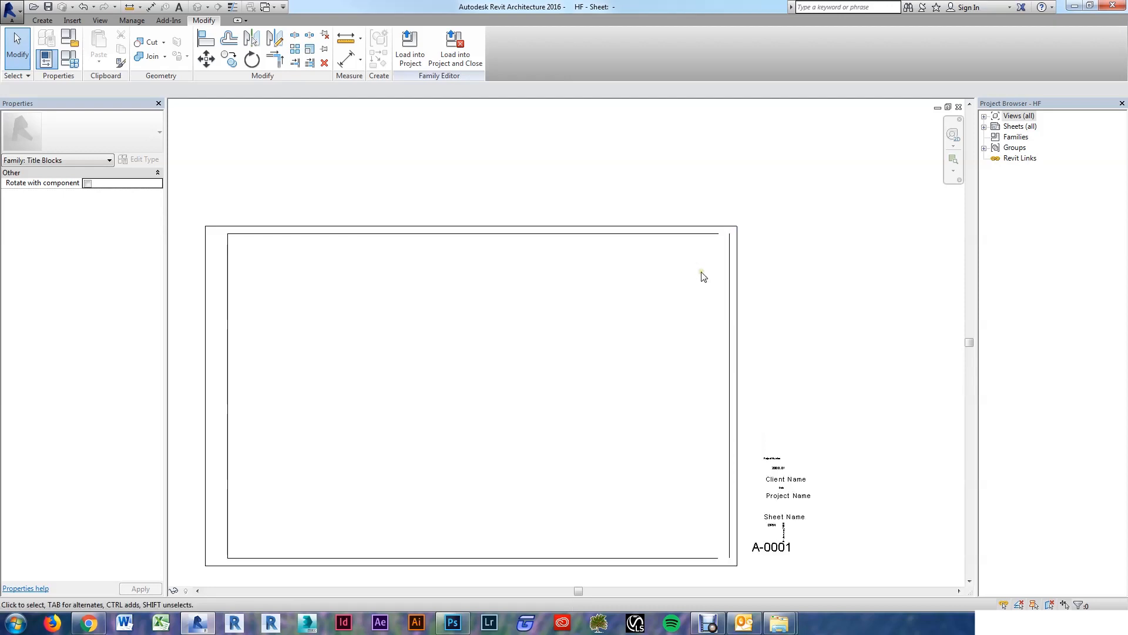
Step: Trim/Extend (TR) the inner border lines into a clean lower-right corner
key("t")
key("r")
scroll(721, 472, "down", 2)
scroll(710, 427, "up", 4)
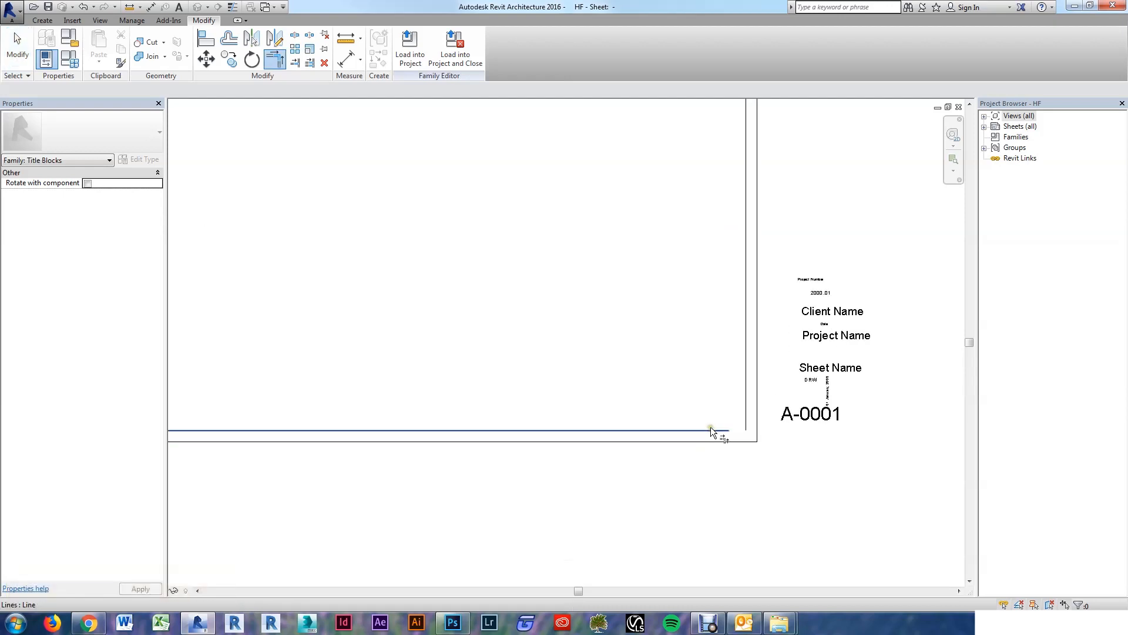
left_click(710, 428)
left_click(745, 411)
scroll(749, 446, "down", 4)
key("Escape")
key("Escape")
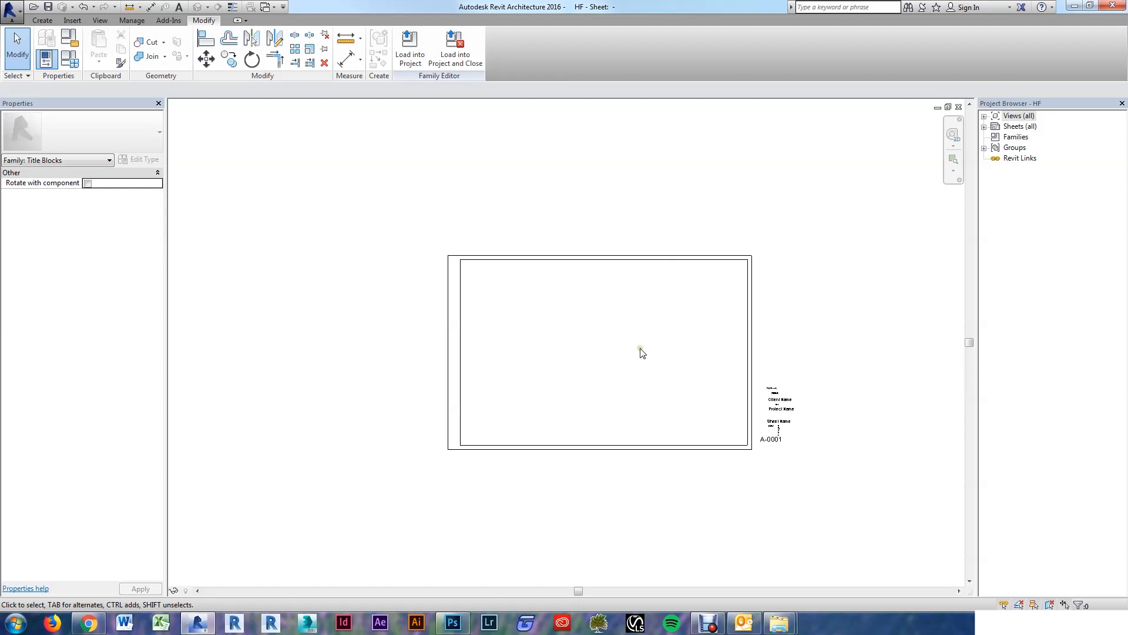
scroll(545, 337, "up", 2)
left_click(568, 340)
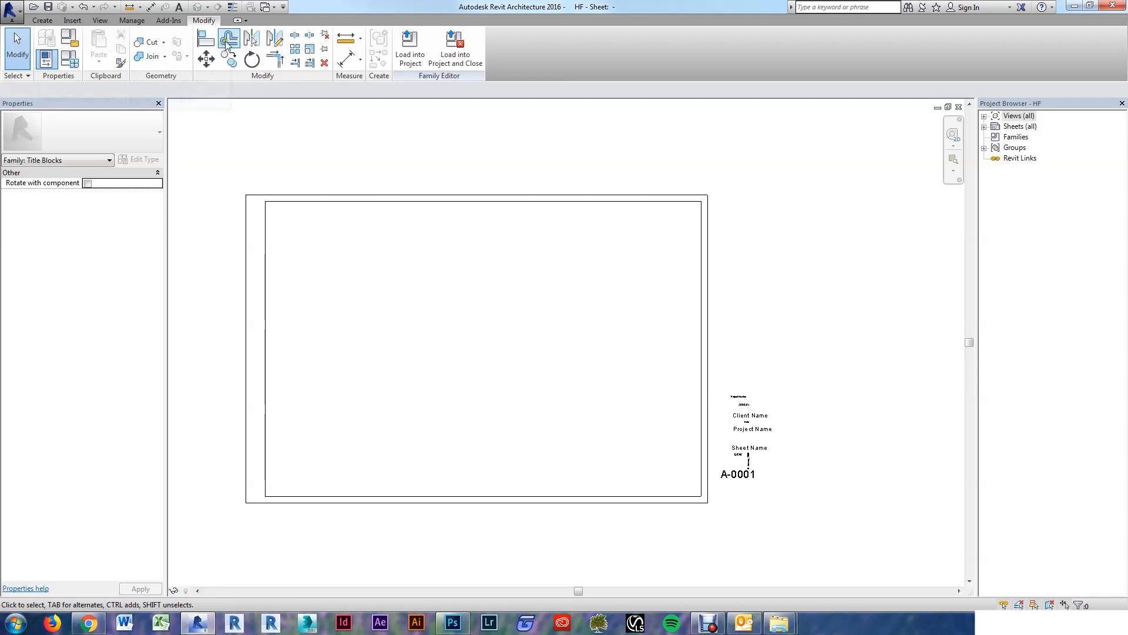
Step: Offset copies of the right, top and bottom border lines 1/4 inch inward
left_click(228, 40)
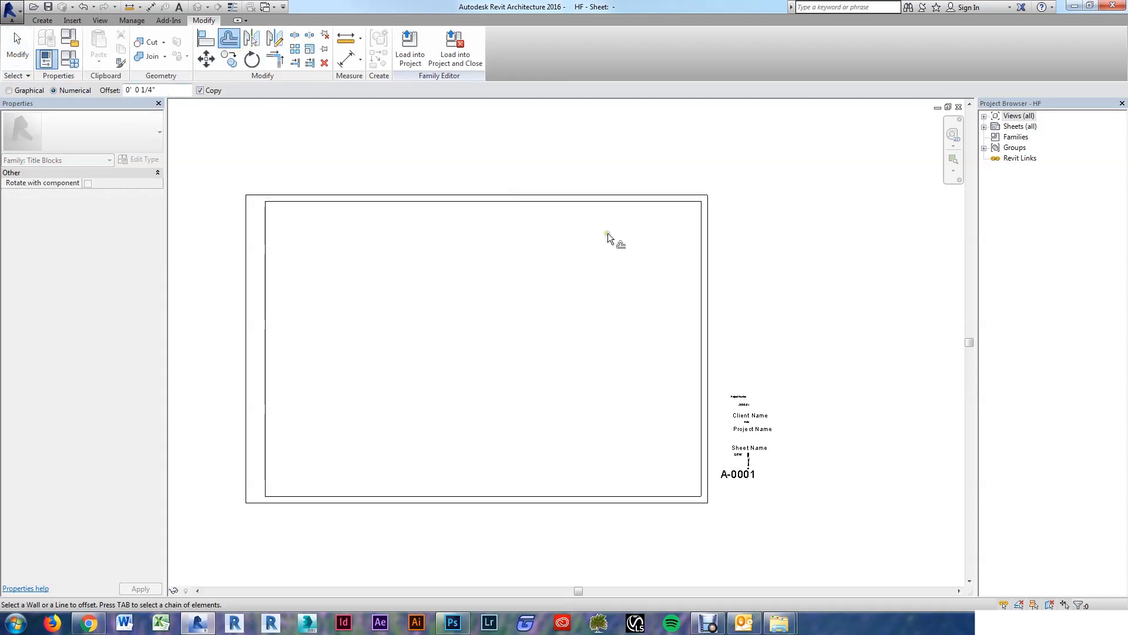
scroll(690, 247, "up", 2)
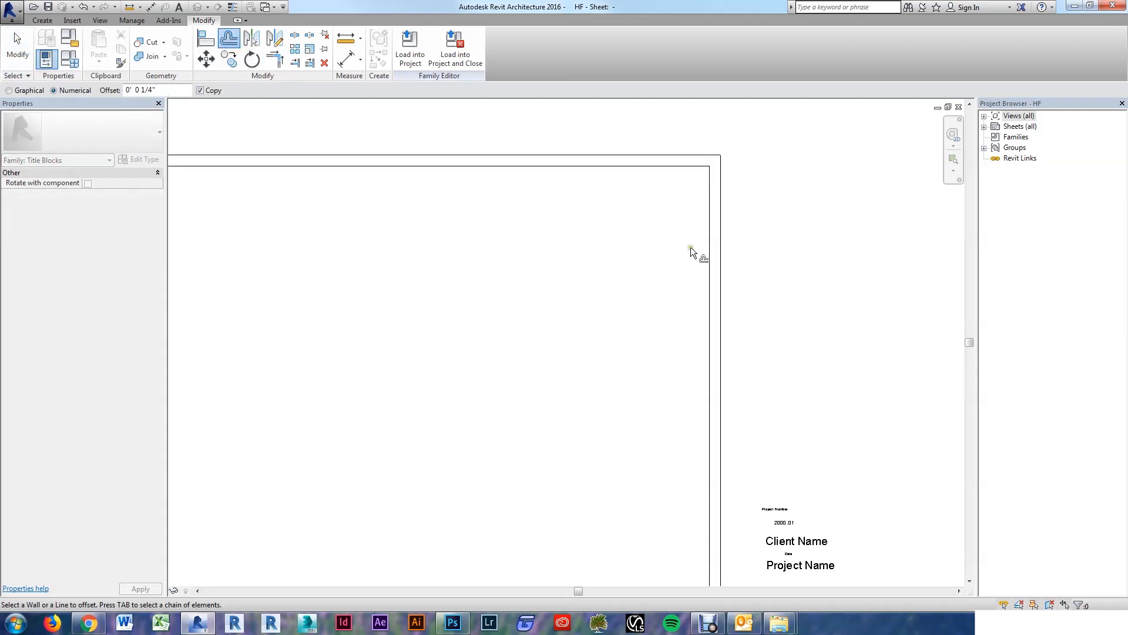
left_click(708, 256)
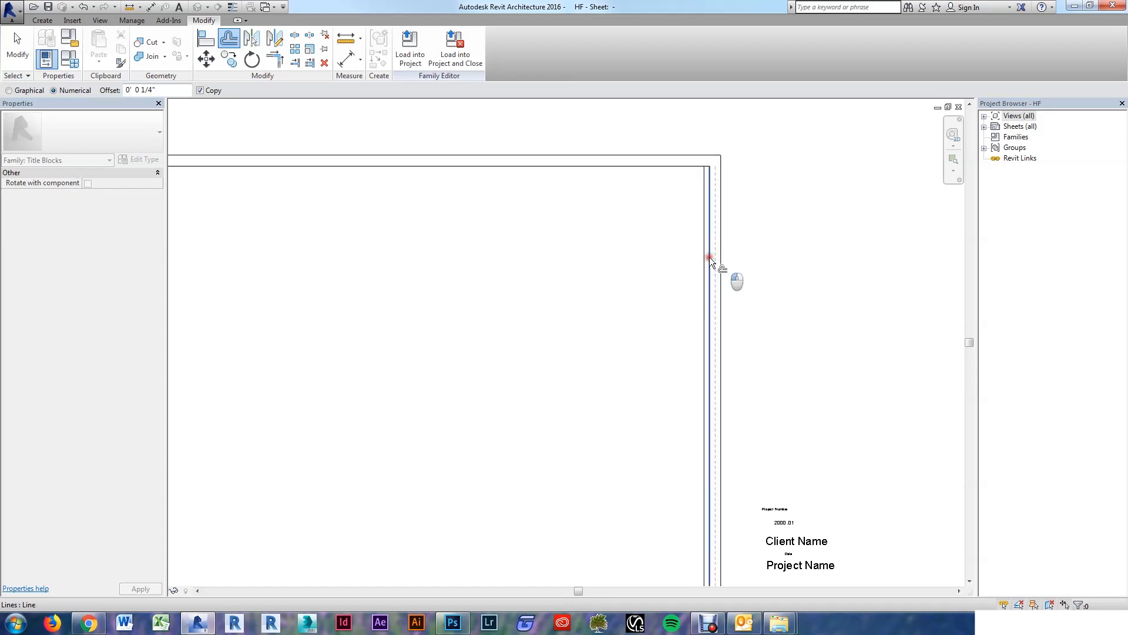
left_click(670, 171)
scroll(670, 176, "down", 2)
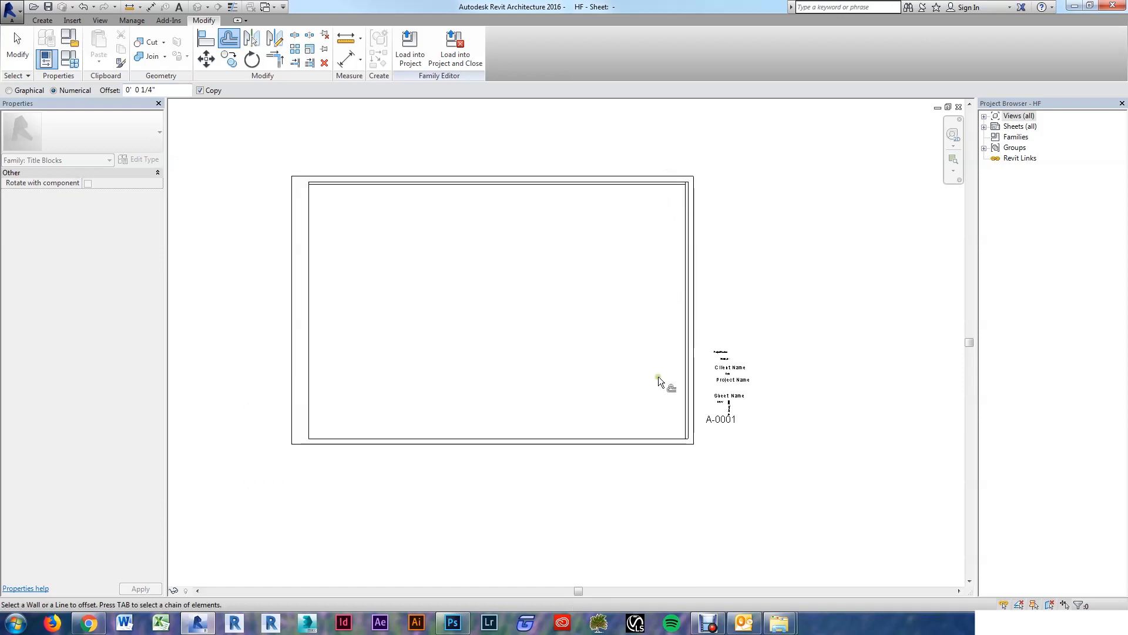
scroll(664, 433, "up", 2)
left_click(668, 443)
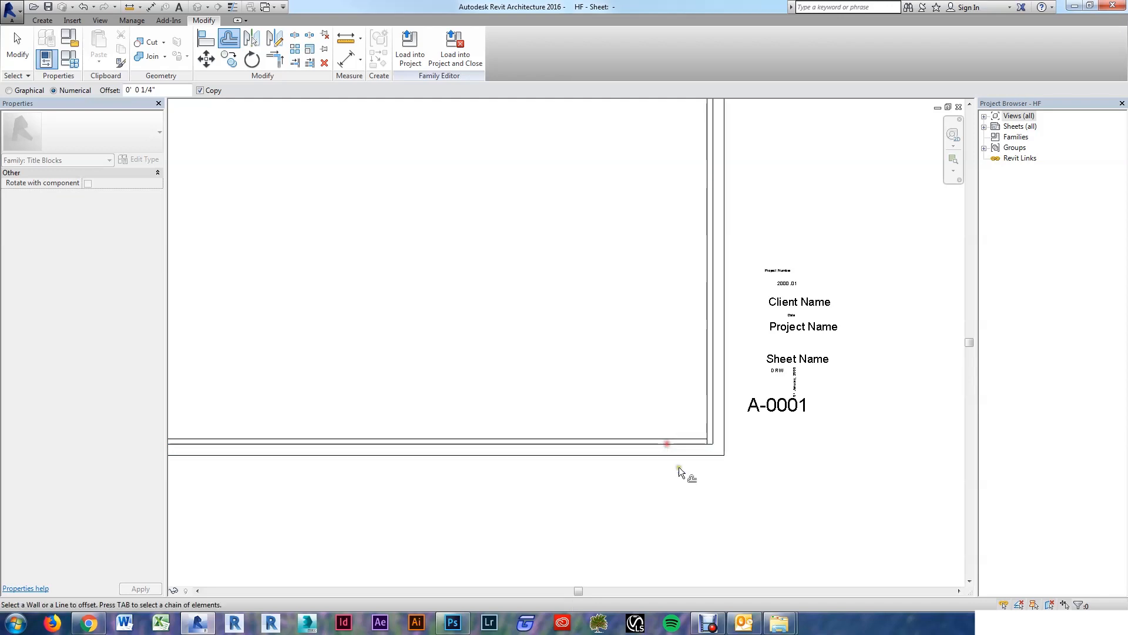
scroll(679, 467, "down", 3)
key("Escape")
scroll(670, 294, "up", 2)
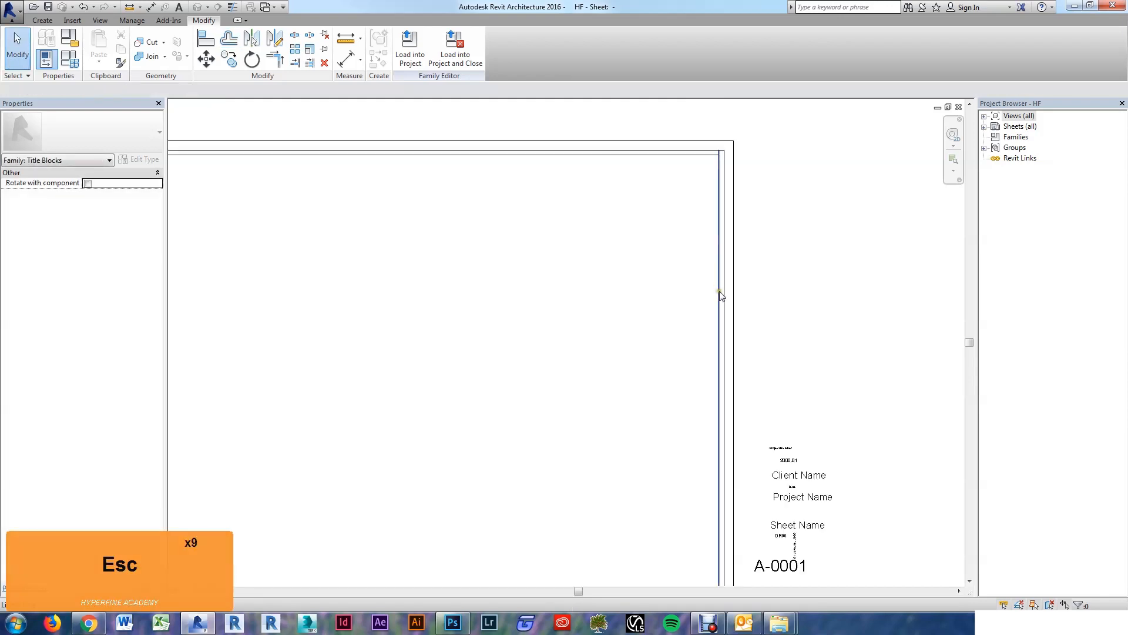
Step: Copy the inner right vertical line 2 inches inward with CO
left_click(719, 293)
key("c")
key("o")
left_click(718, 292)
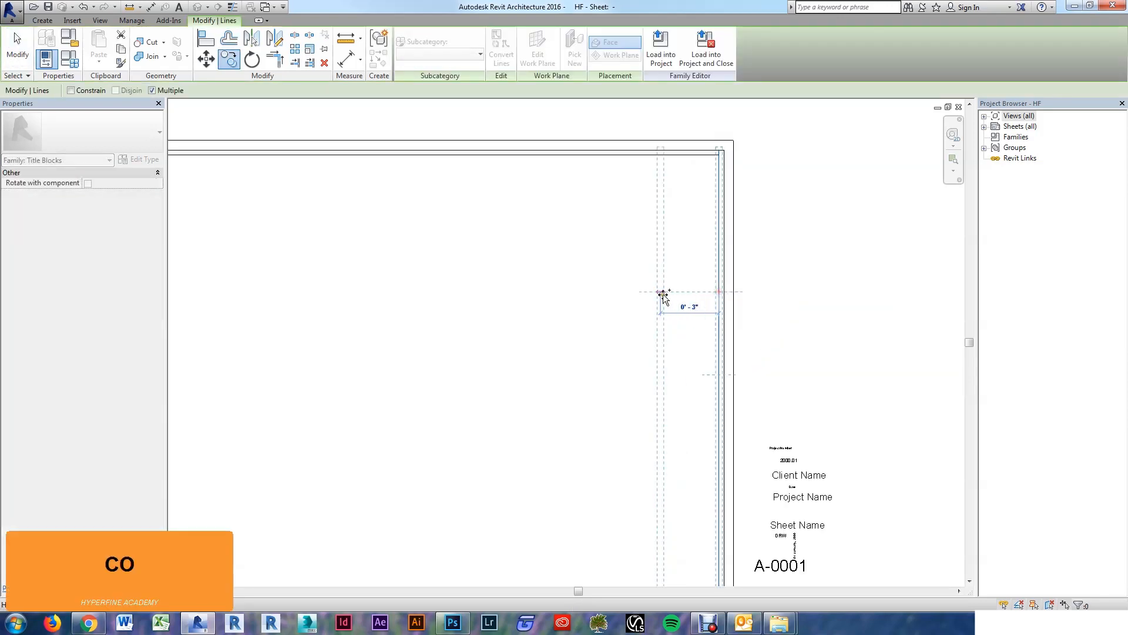
type("02")
key("Return")
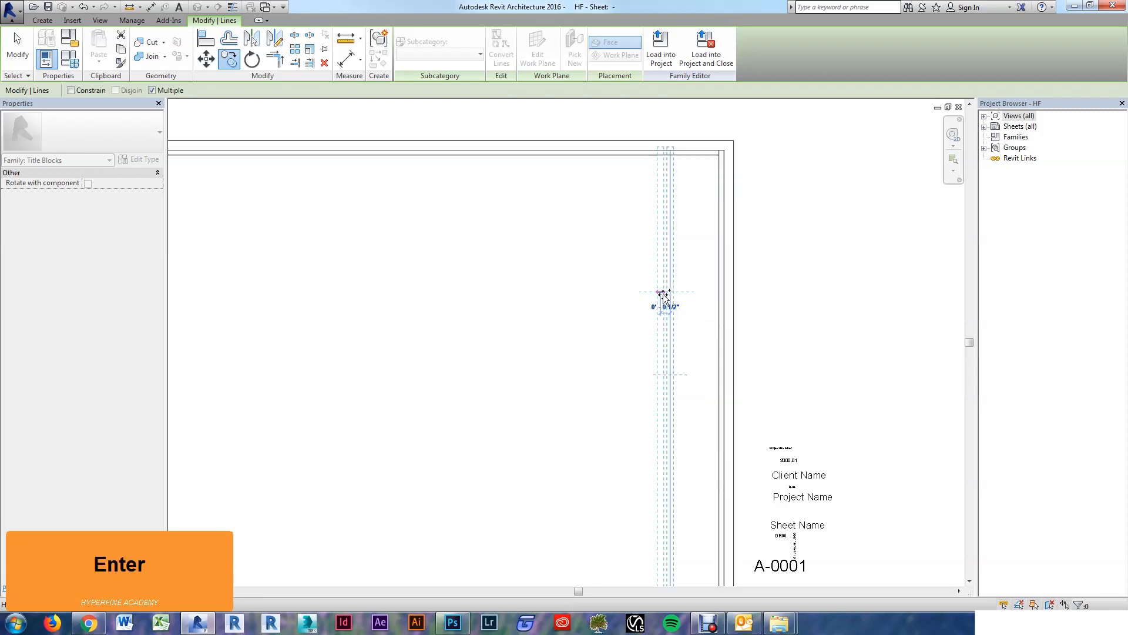
key("Escape")
key("Escape")
Step: Trim the copied line to the top and bottom lines to close the title strip
key("t")
key("r")
scroll(696, 182, "up", 2)
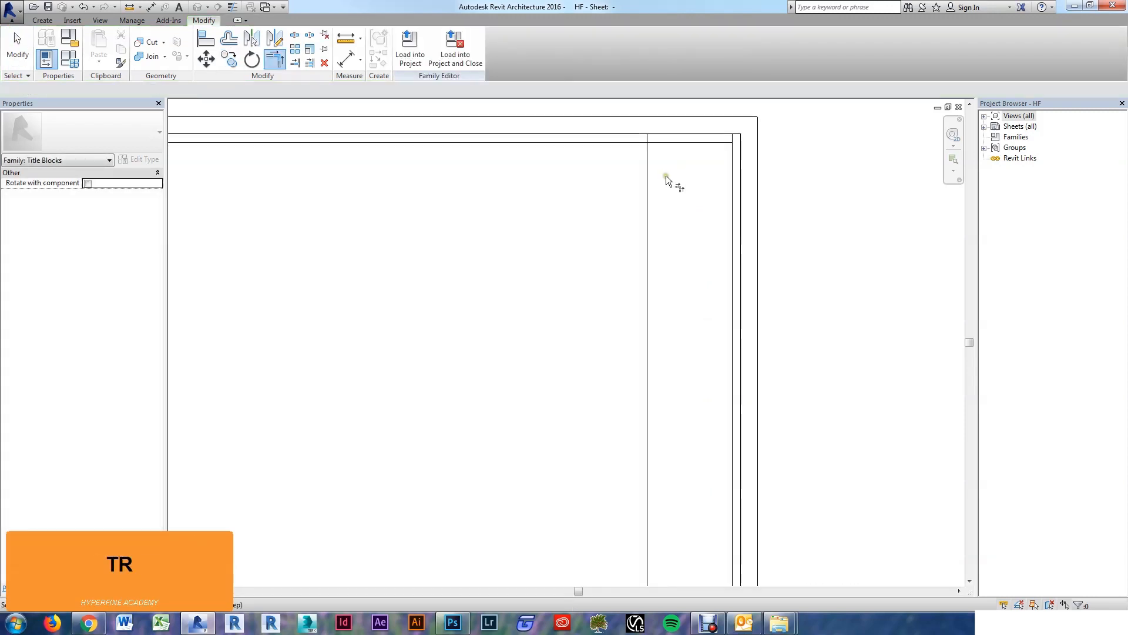
left_click(650, 179)
left_click(671, 142)
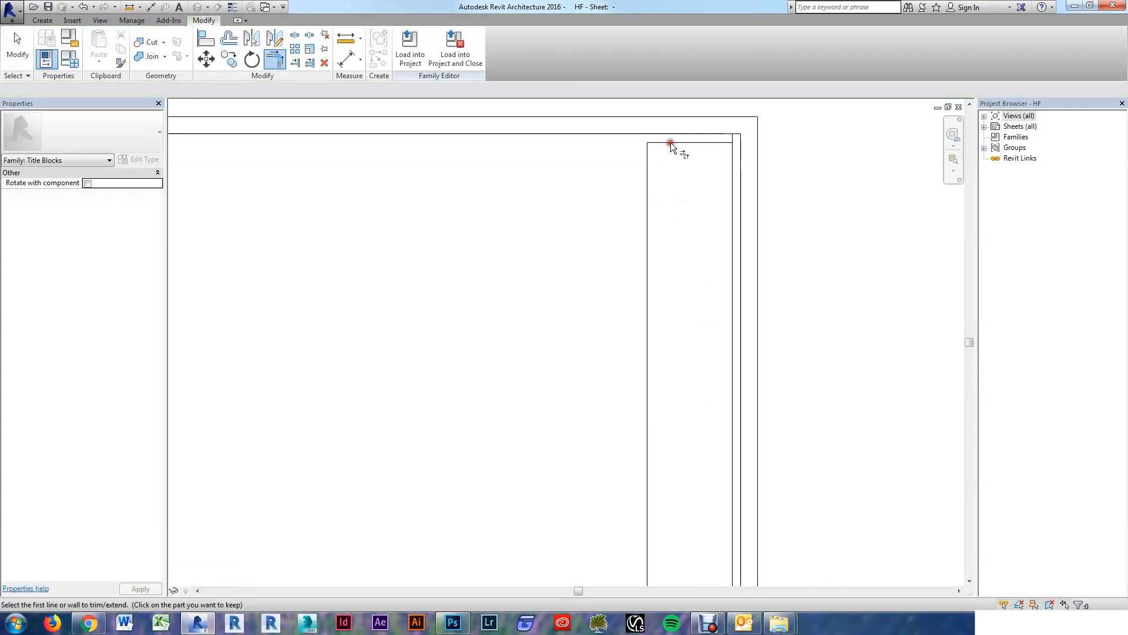
left_click(731, 169)
scroll(710, 130, "down", 3)
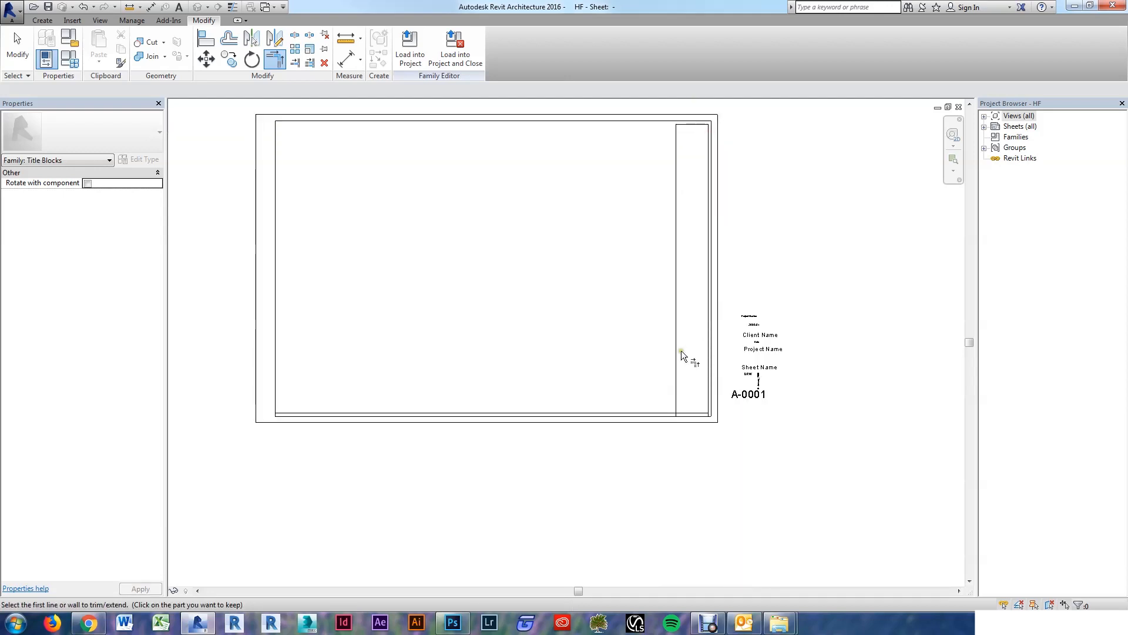
scroll(682, 350, "up", 3)
left_click(687, 421)
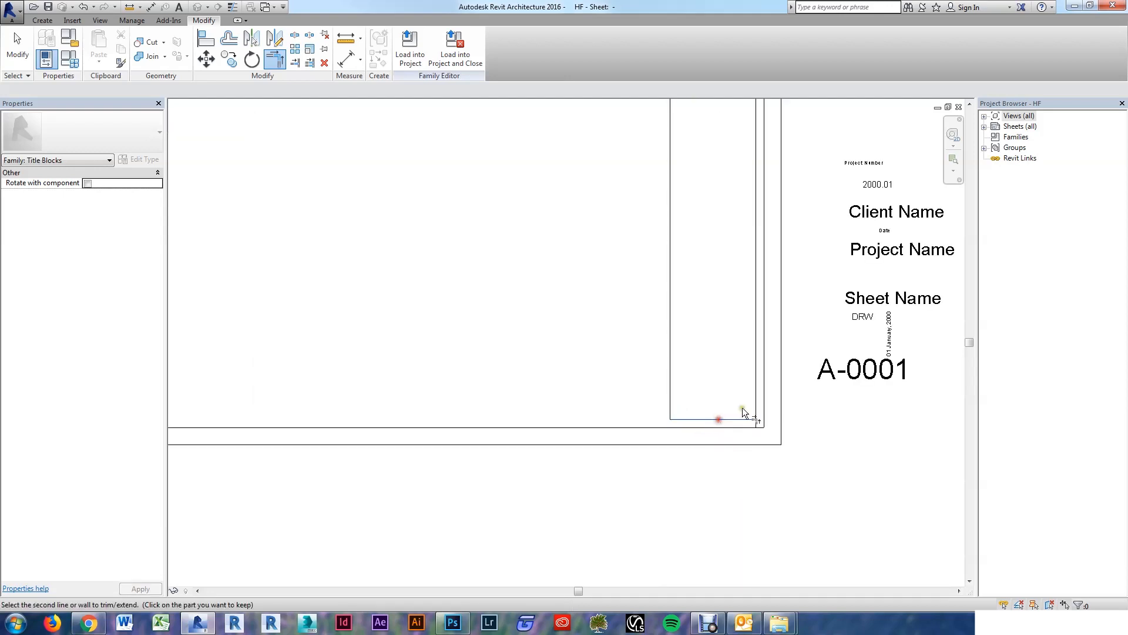
key("Escape")
key("Escape")
scroll(715, 450, "down", 3)
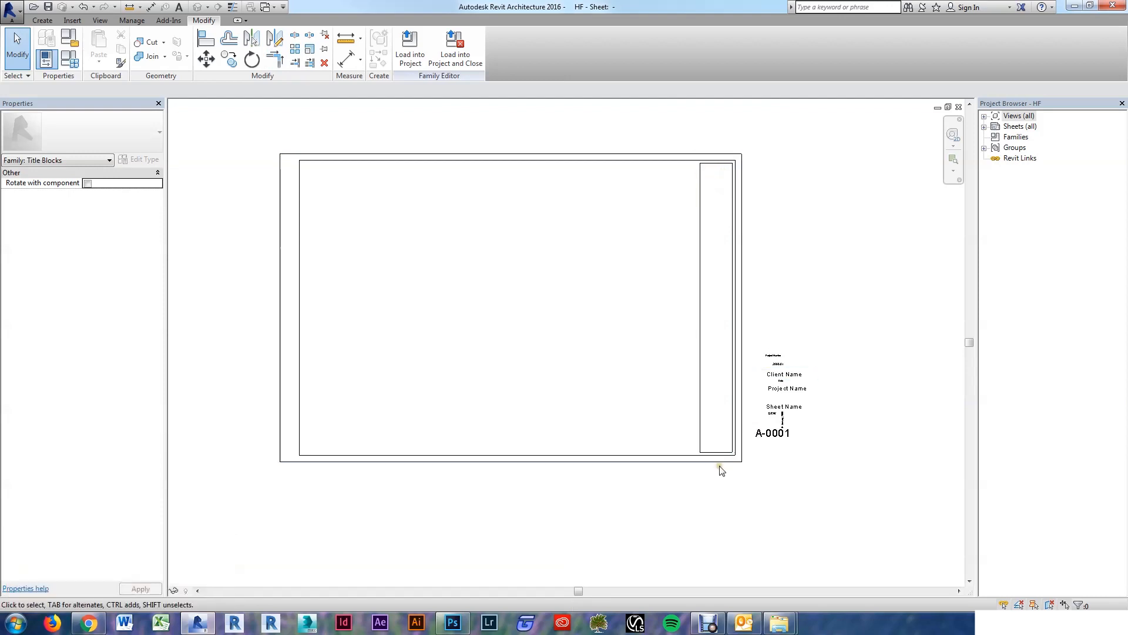
scroll(721, 153, "up", 2)
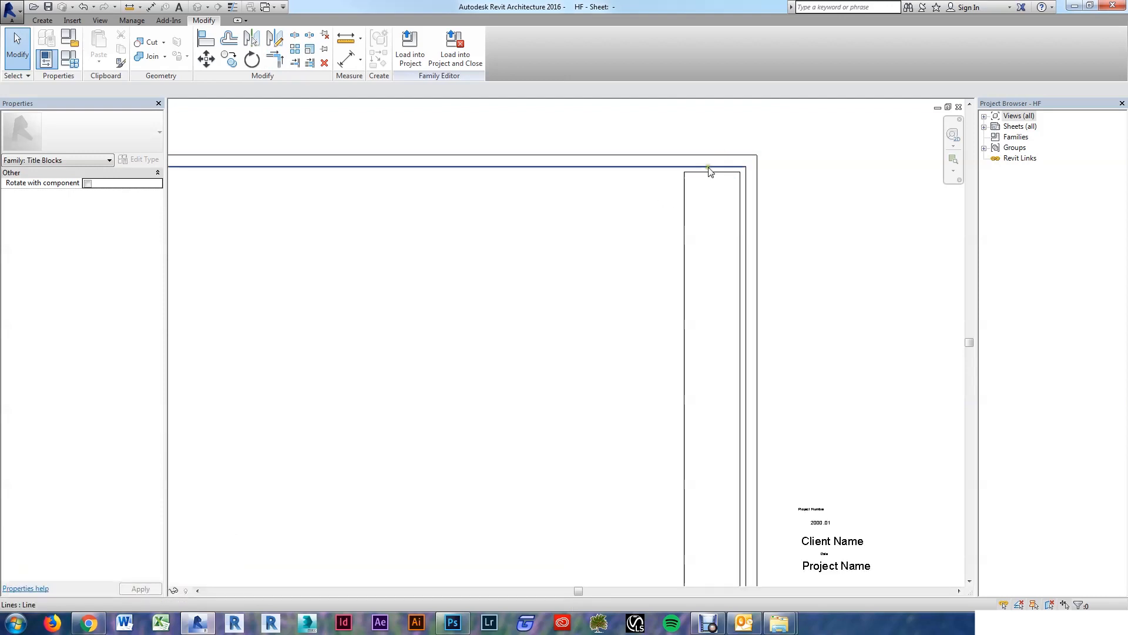
Step: Copy the short top line downward at successive spacings of 2.5, 10, 3.5 and 4.5 inches
left_click(708, 174)
key("c")
key("o")
scroll(709, 176, "down", 2)
left_click(708, 173)
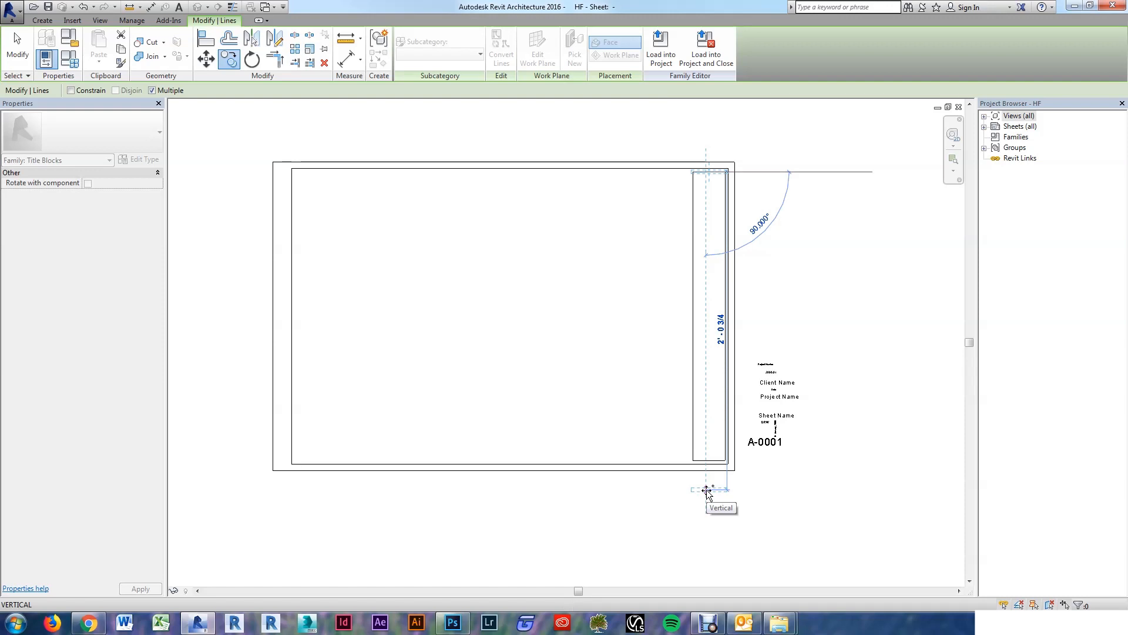
type("0 ")
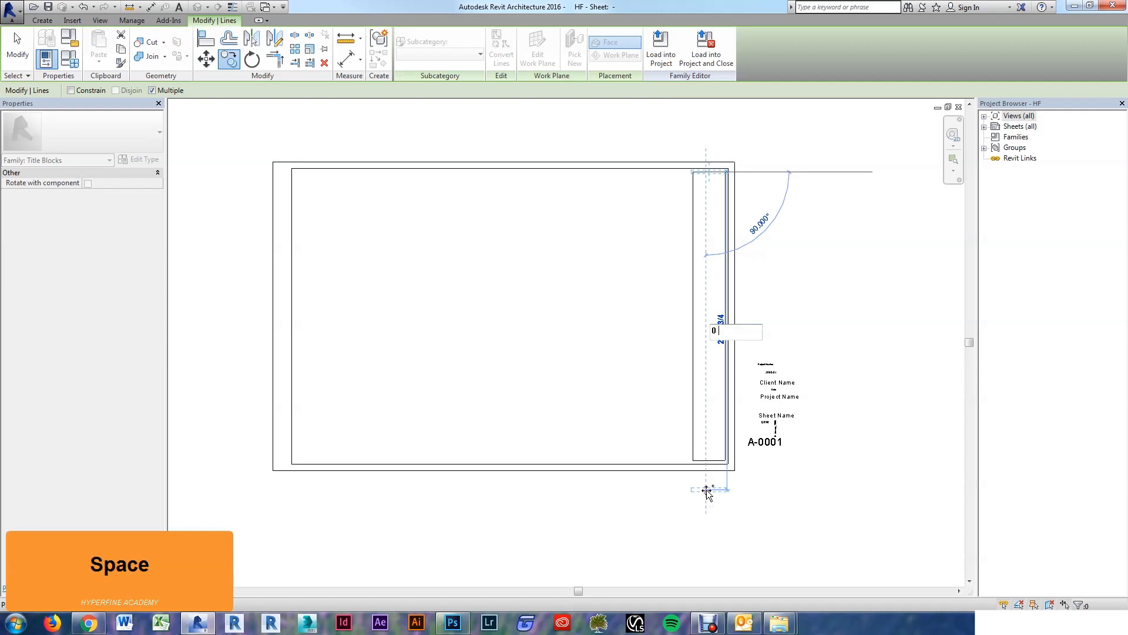
type("2.5")
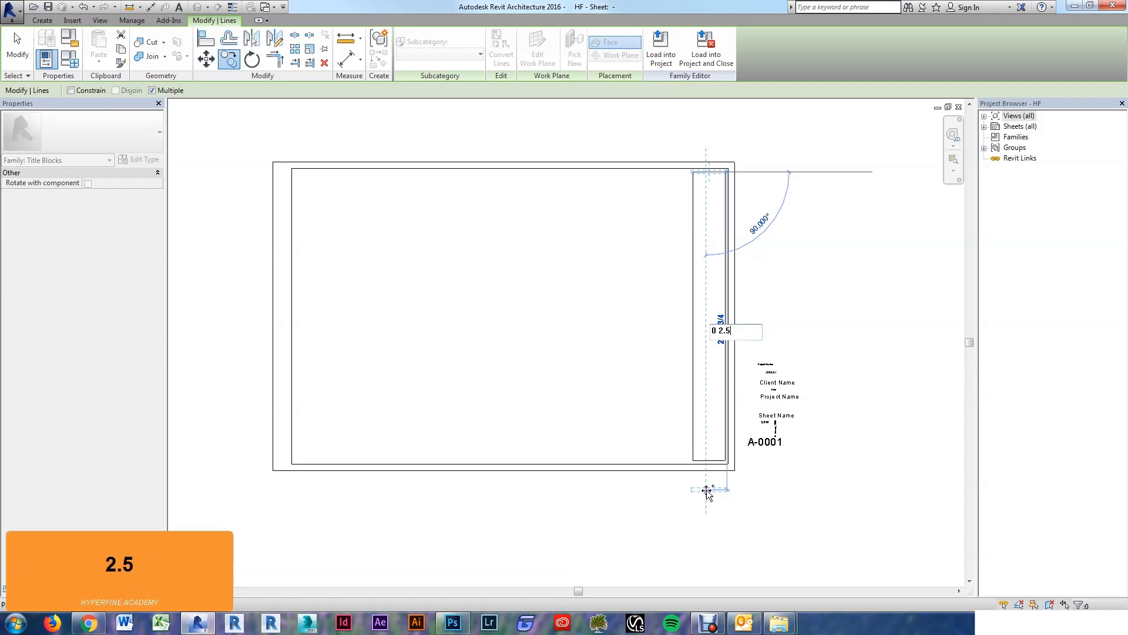
key("Return")
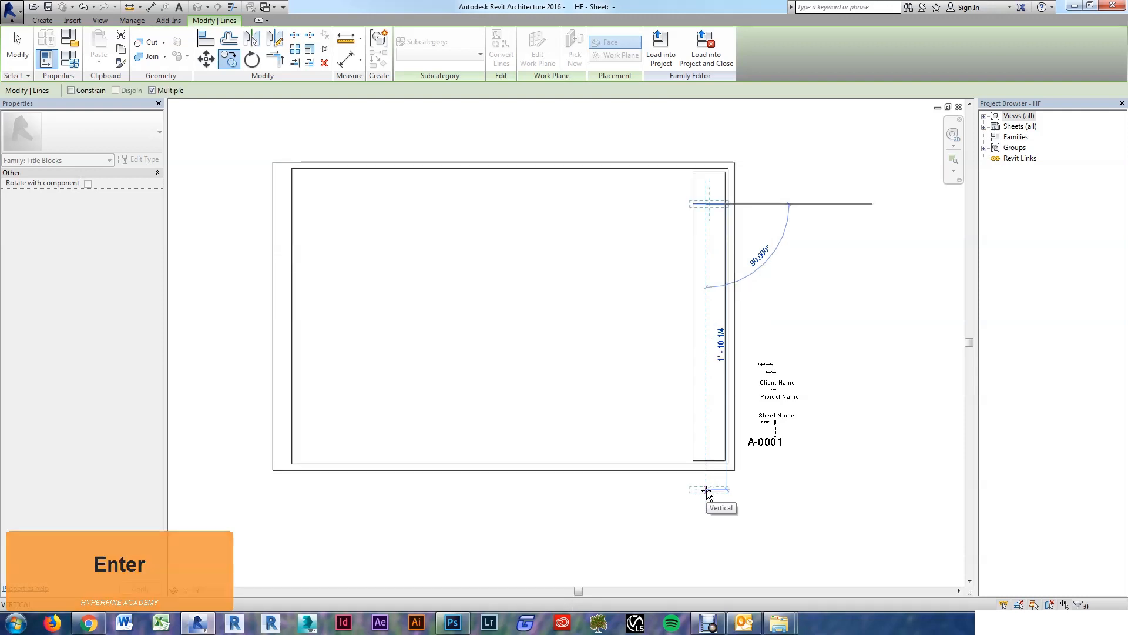
type("0 10")
key("Return")
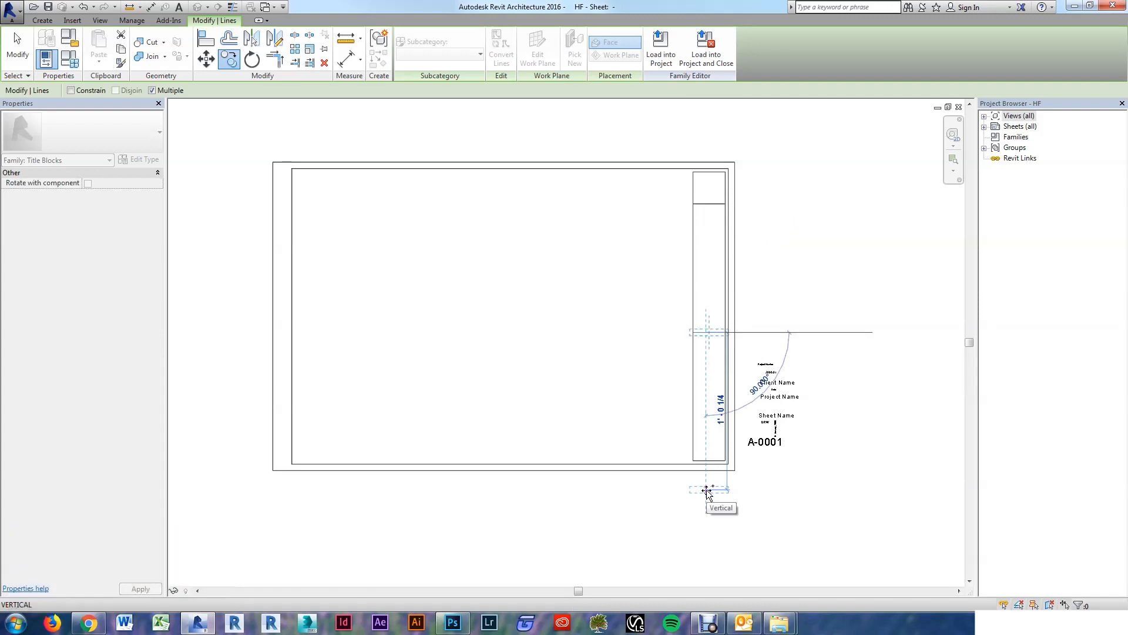
type("0 3.5")
key("Return")
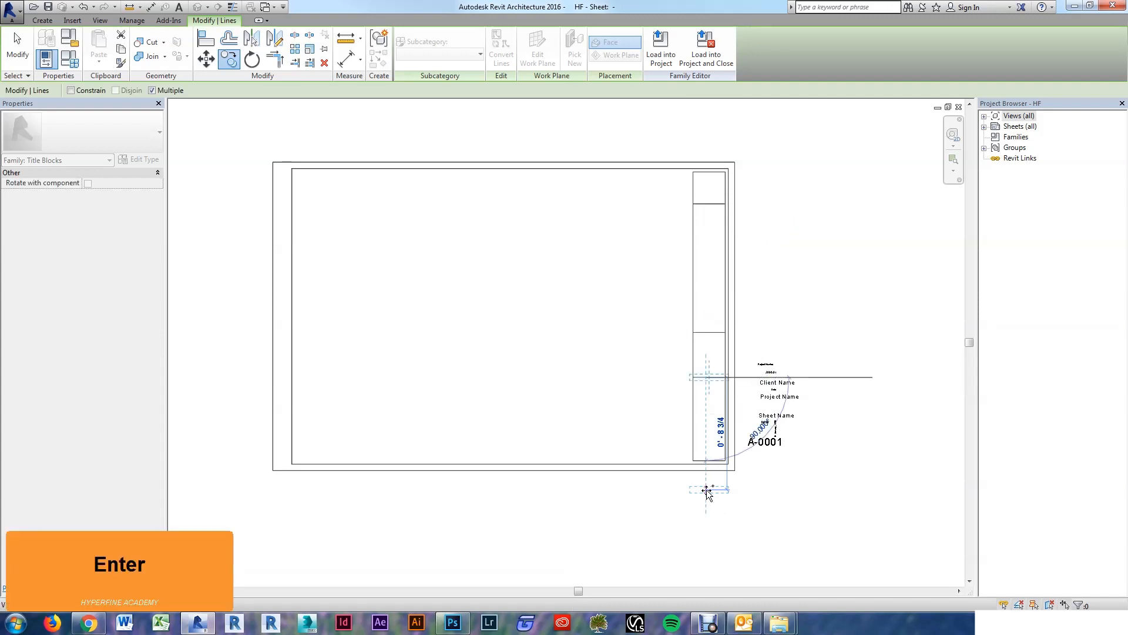
type("0 4.5")
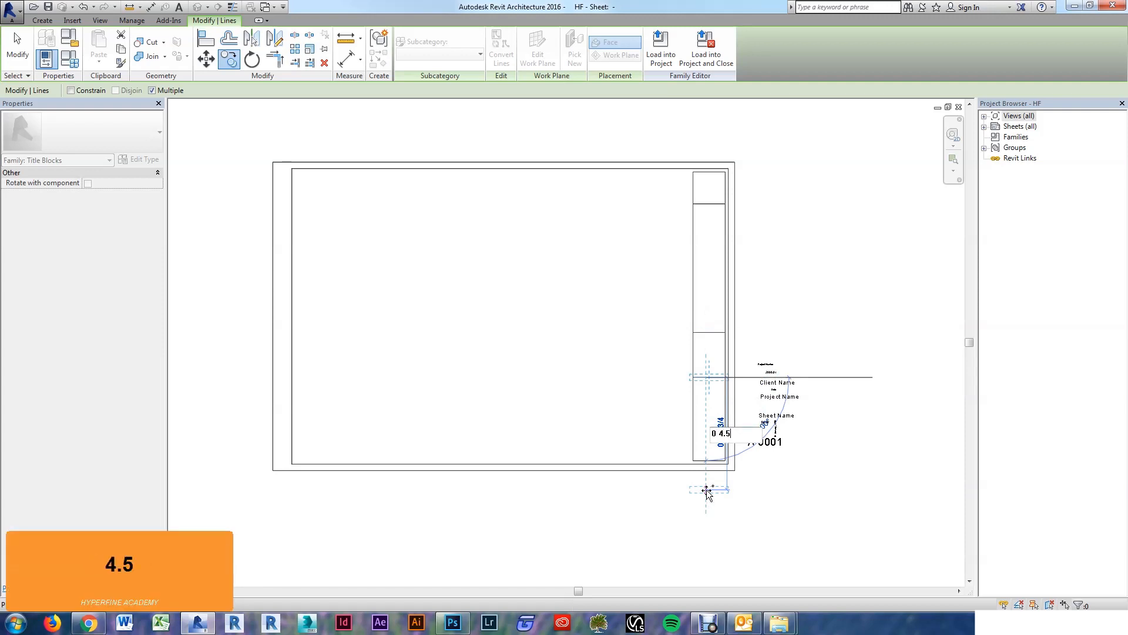
key("Return")
key("Escape")
key("Escape")
key("Escape")
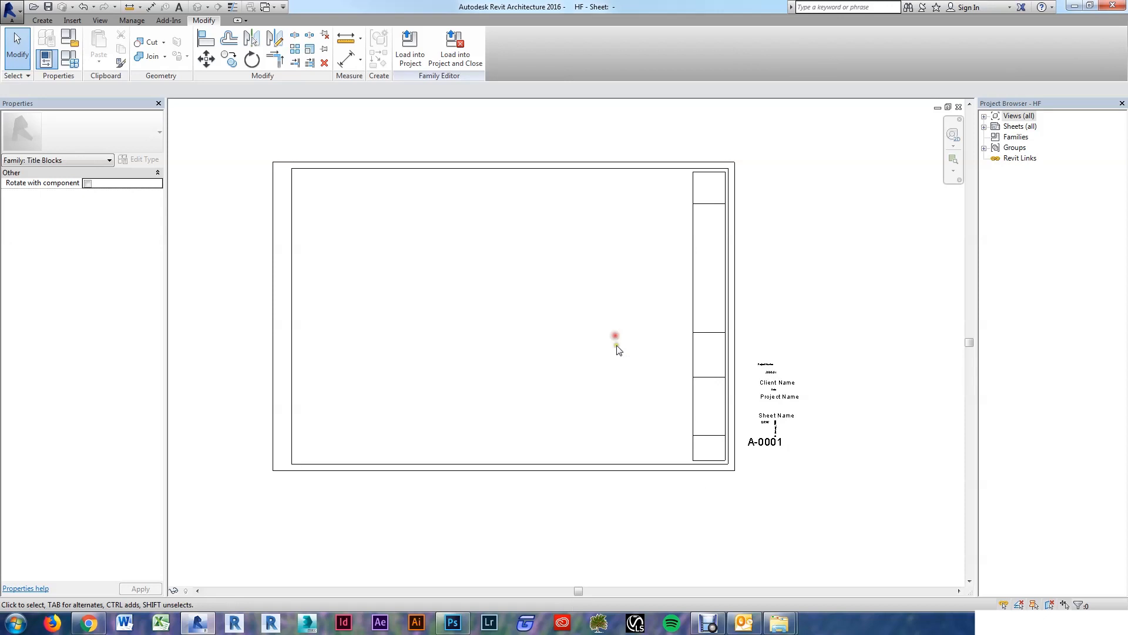
scroll(664, 353, "up", 2)
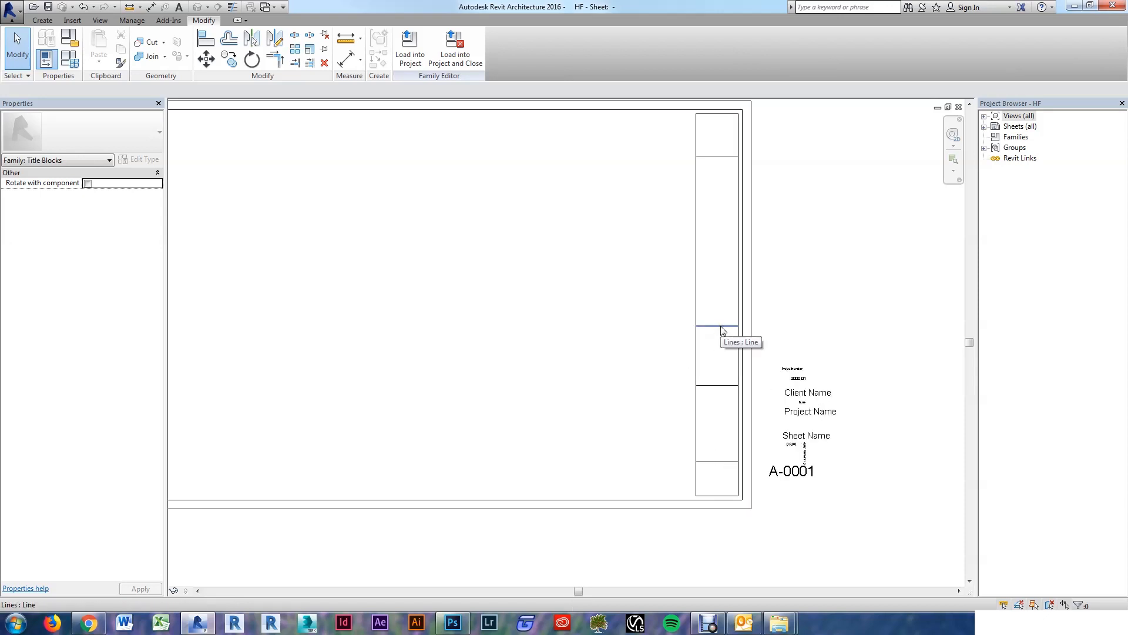
Step: Draw a vertical divider line between the lower horizontal dividers of the title column
left_click(41, 20)
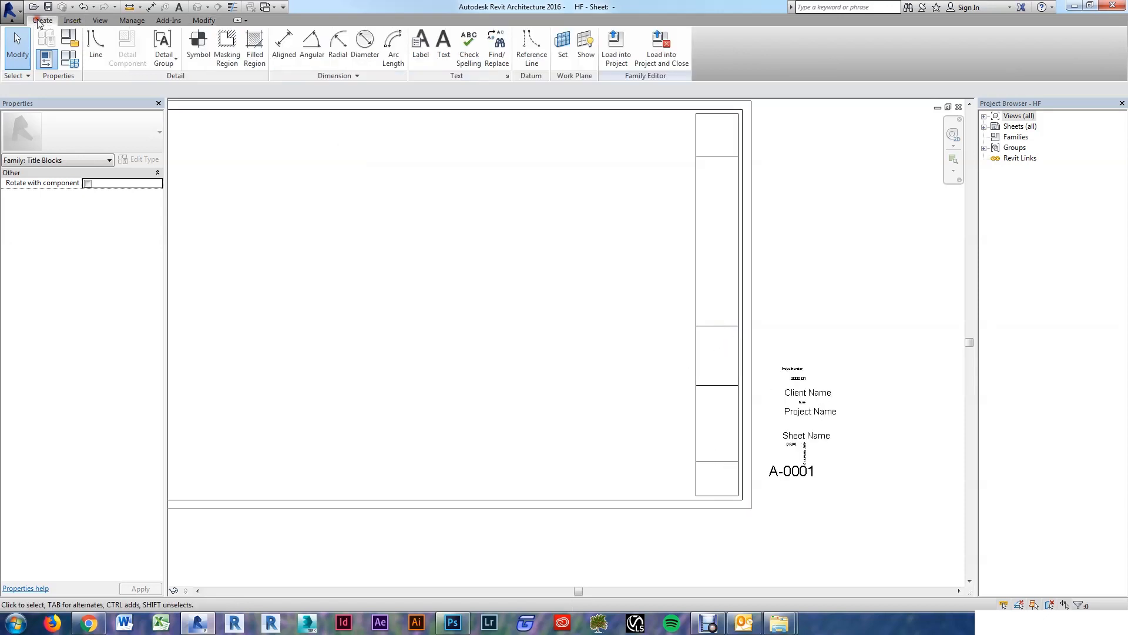
left_click(95, 44)
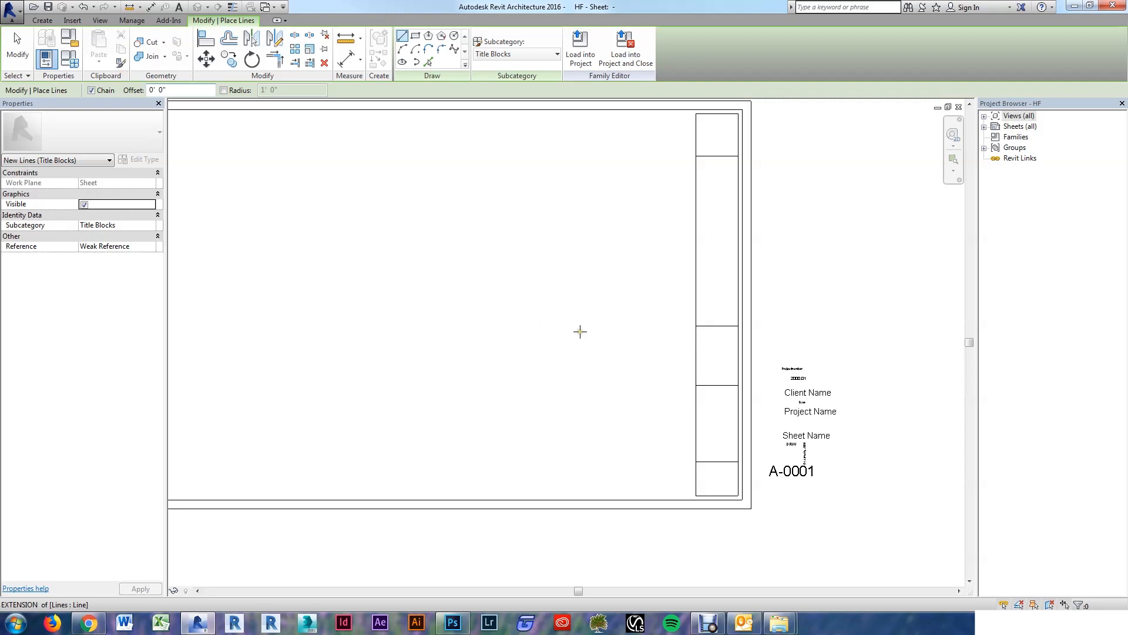
left_click(716, 325)
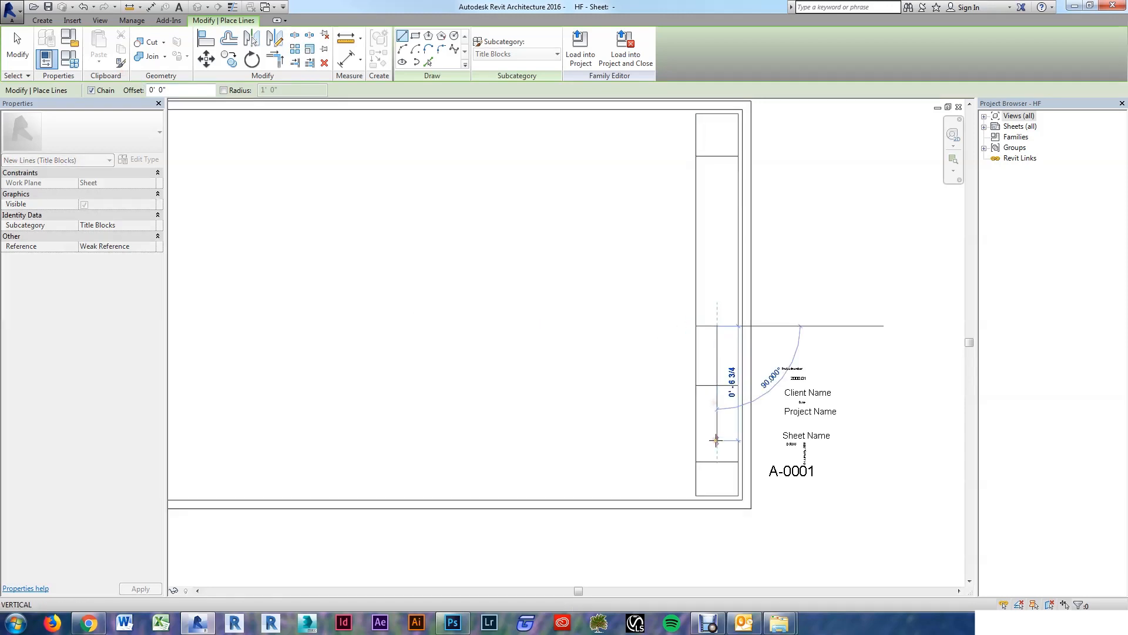
left_click(717, 461)
key("Escape")
key("Escape")
key("Escape")
key("Escape")
key("Escape")
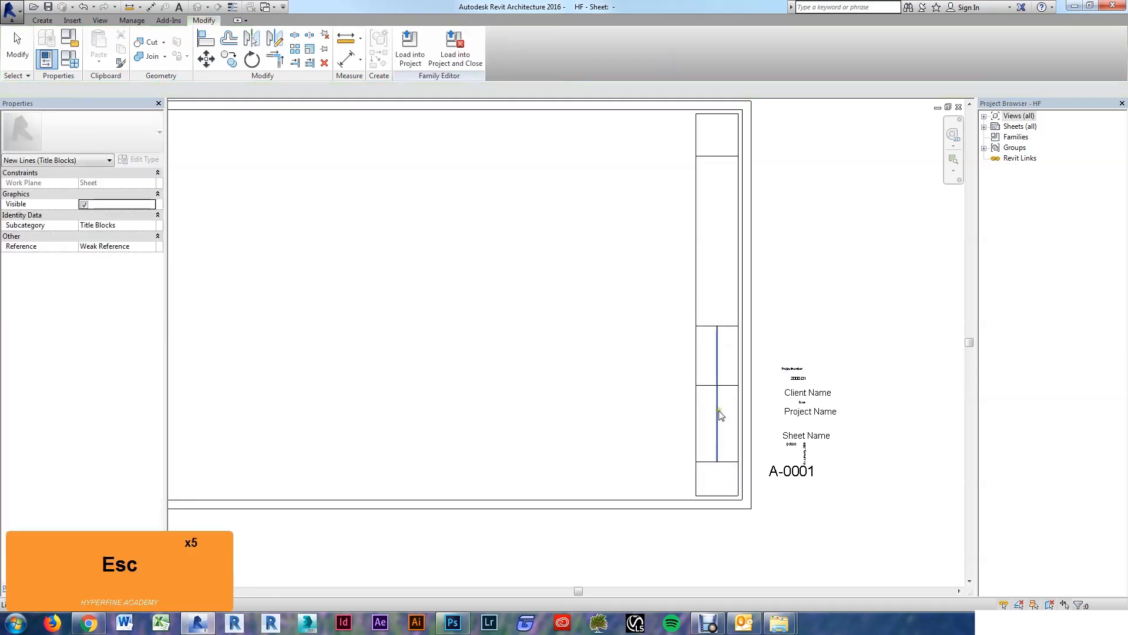
scroll(723, 411, "up", 4)
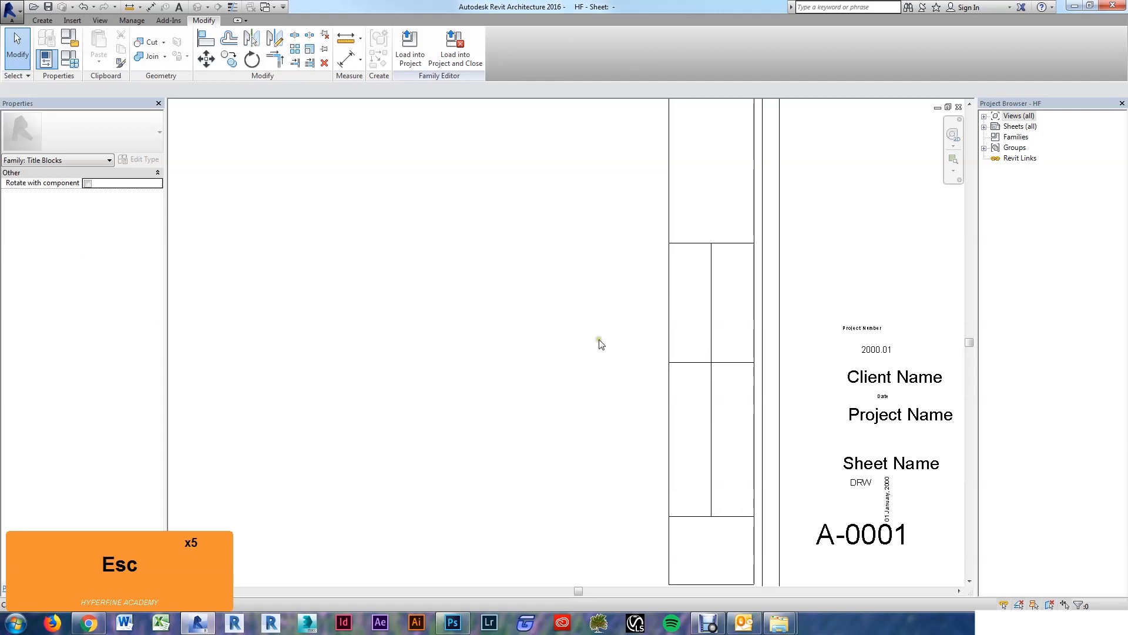
Step: Draw a second vertical divider line further right, down to the bottom divider
left_click(43, 20)
left_click(96, 44)
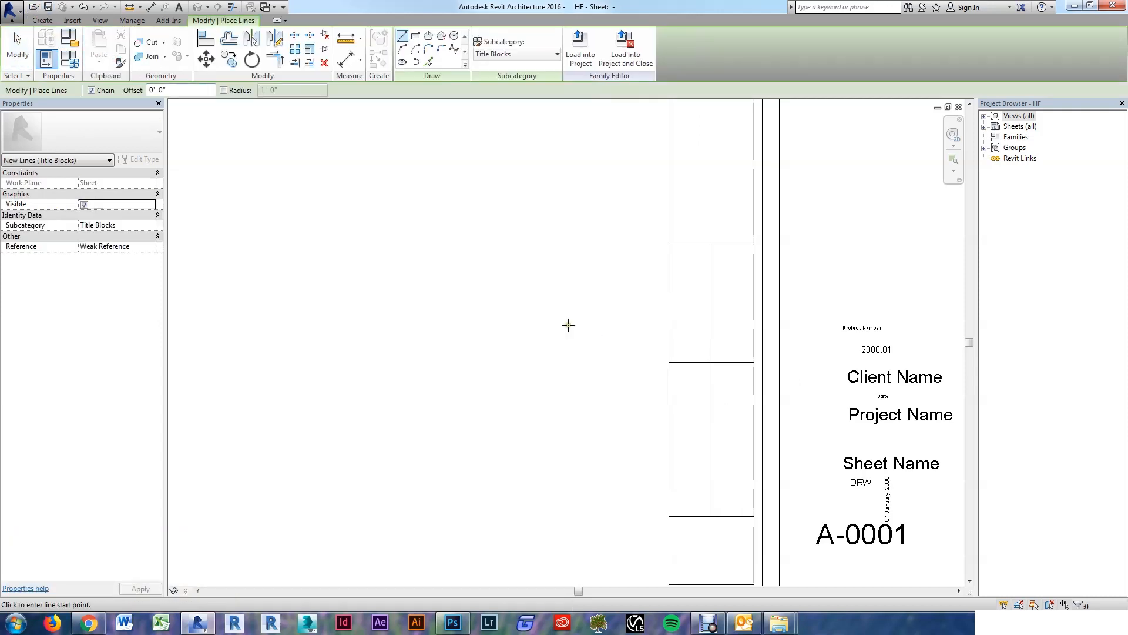
scroll(729, 382, "up", 4)
left_click(715, 339)
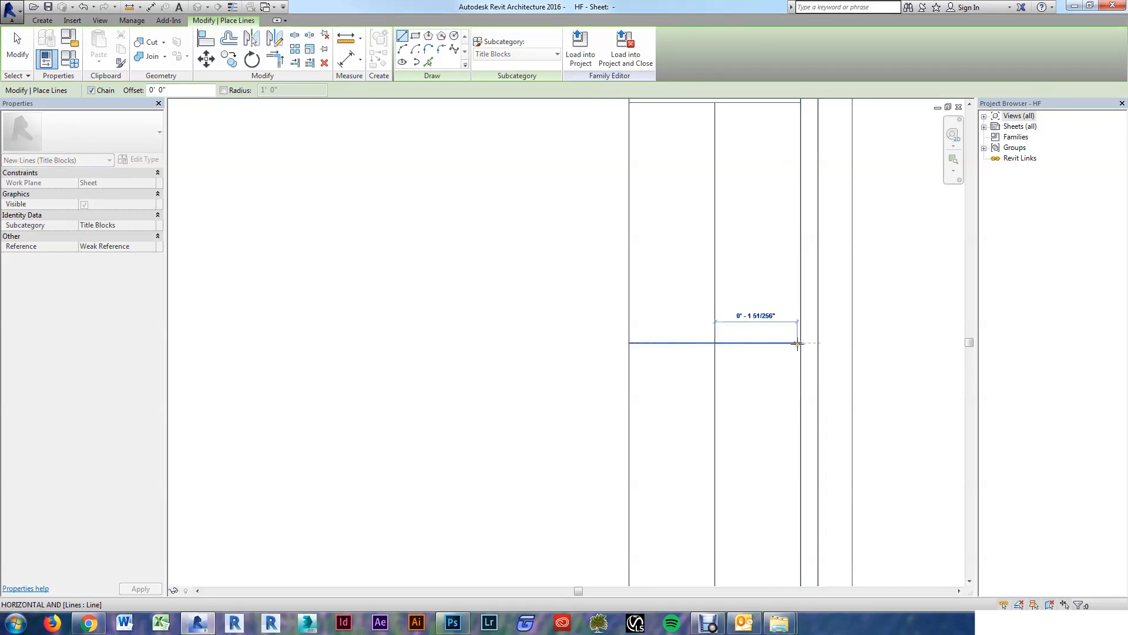
key("Escape")
key("Escape")
key("Escape")
key("Escape")
key("Escape")
key("Escape")
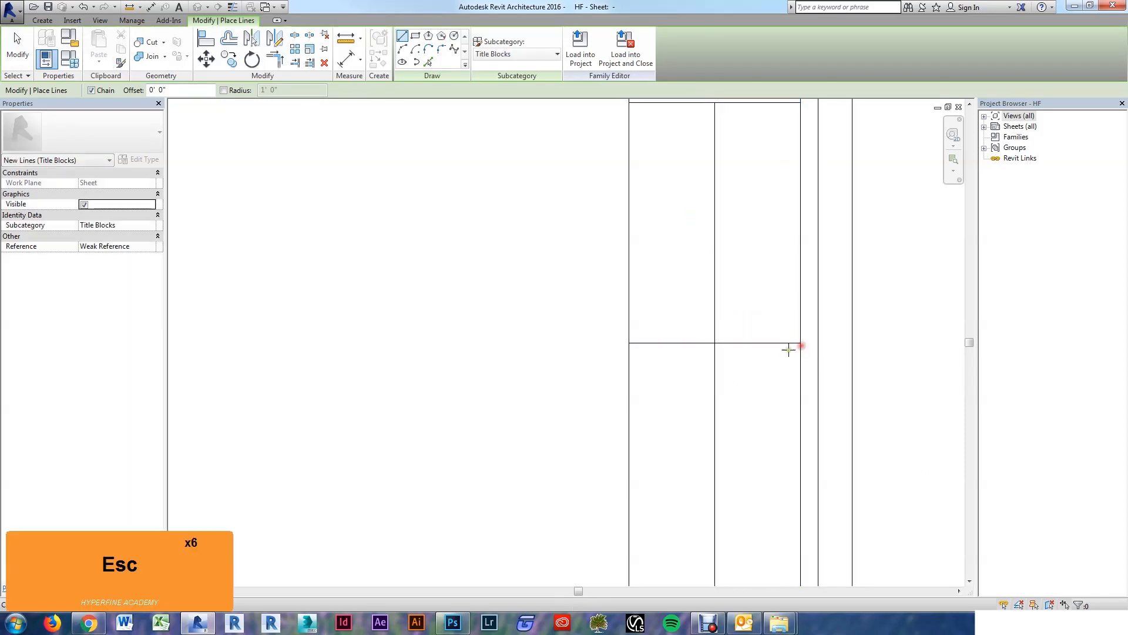
left_click(756, 342)
scroll(755, 335, "down", 3)
left_click(757, 457)
key("Escape")
key("Escape")
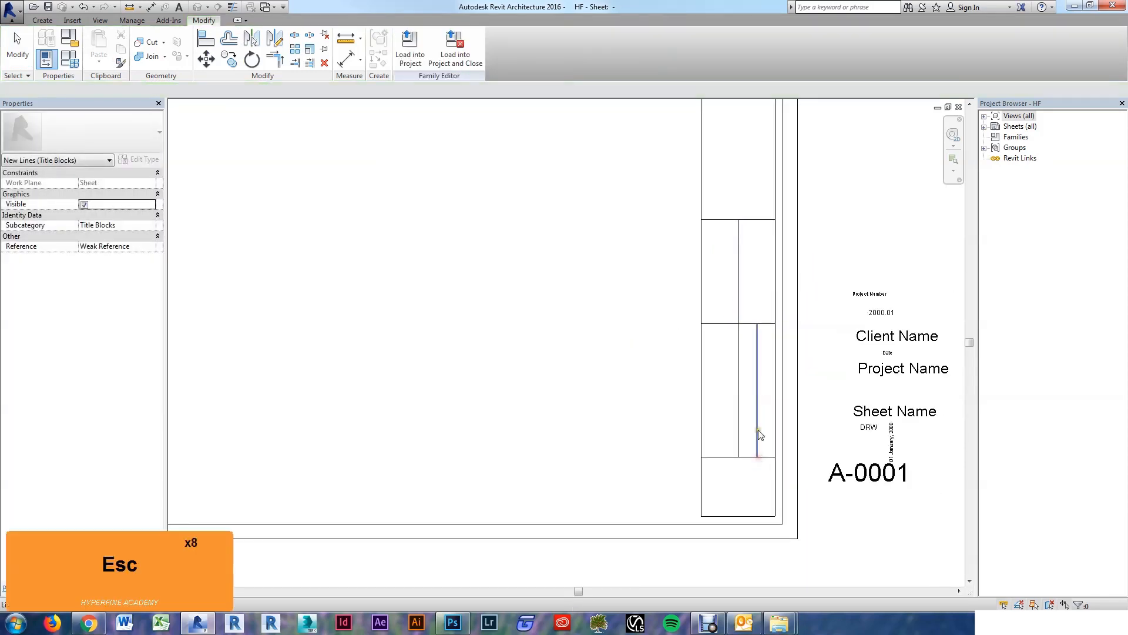
Step: Delete the unwanted short line from the title column
left_click(768, 325)
key("Delete")
scroll(665, 395, "down", 2)
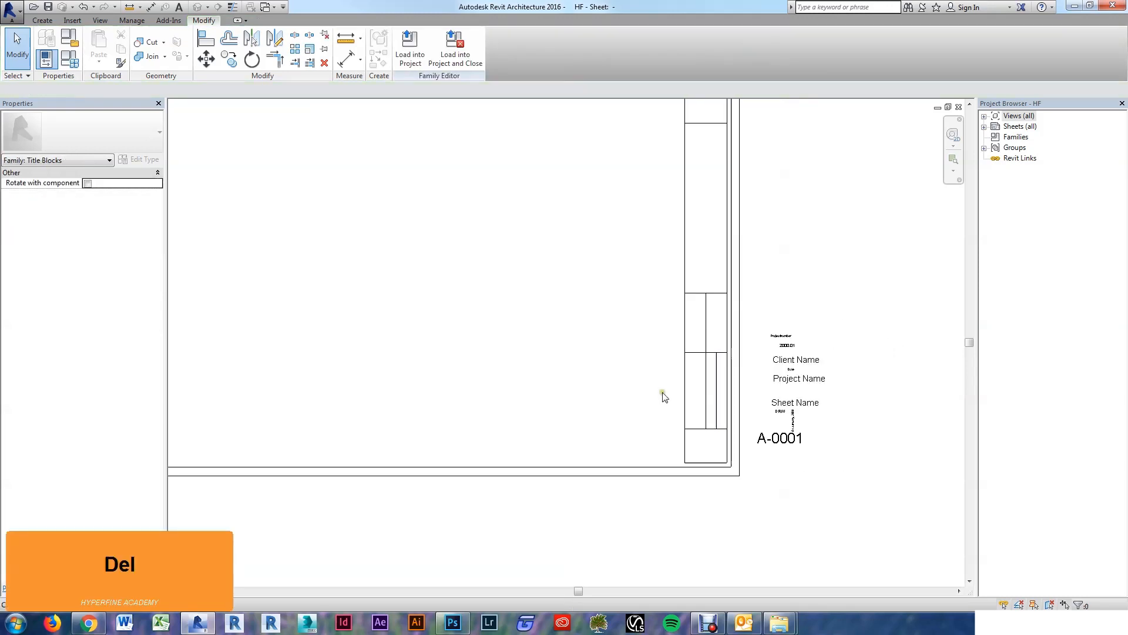
scroll(627, 448, "down", 1)
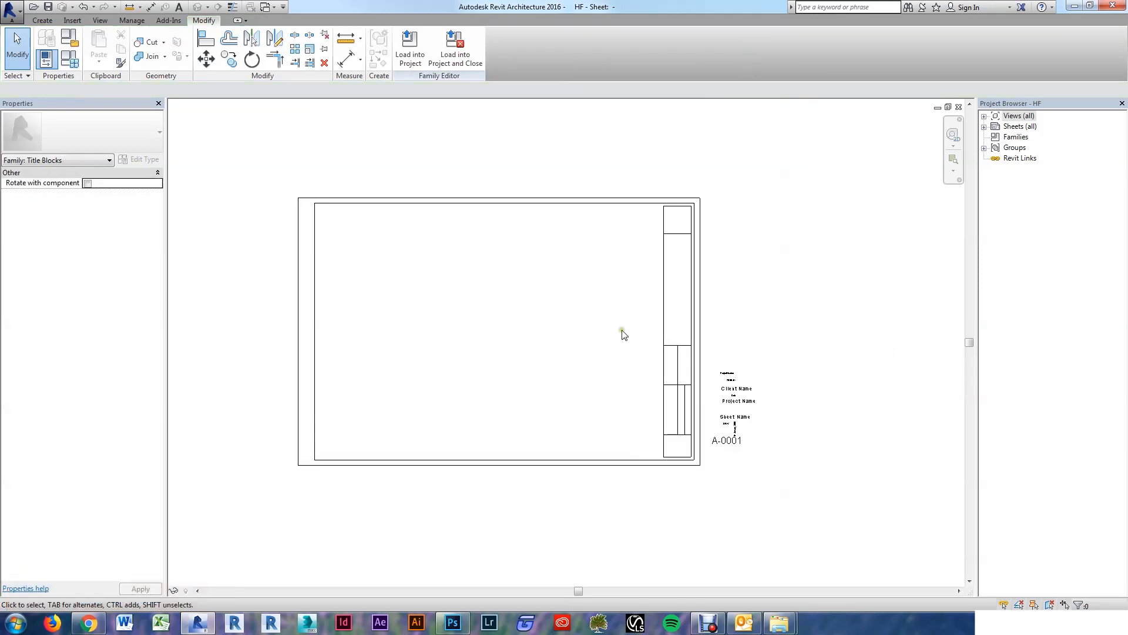
scroll(626, 285, "up", 3)
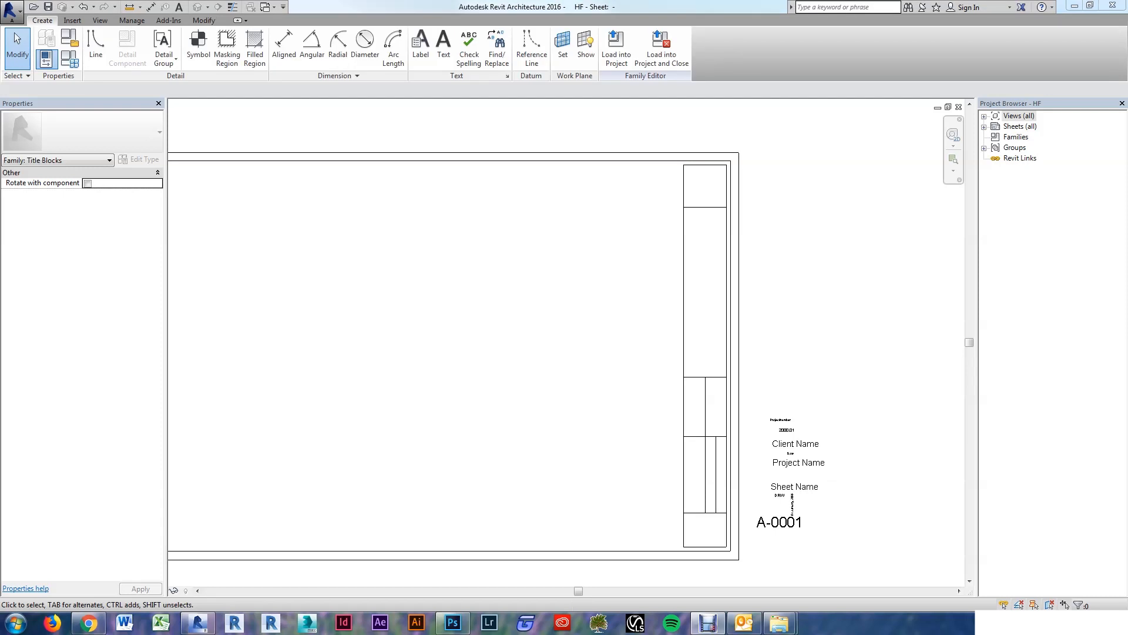
left_click(444, 297)
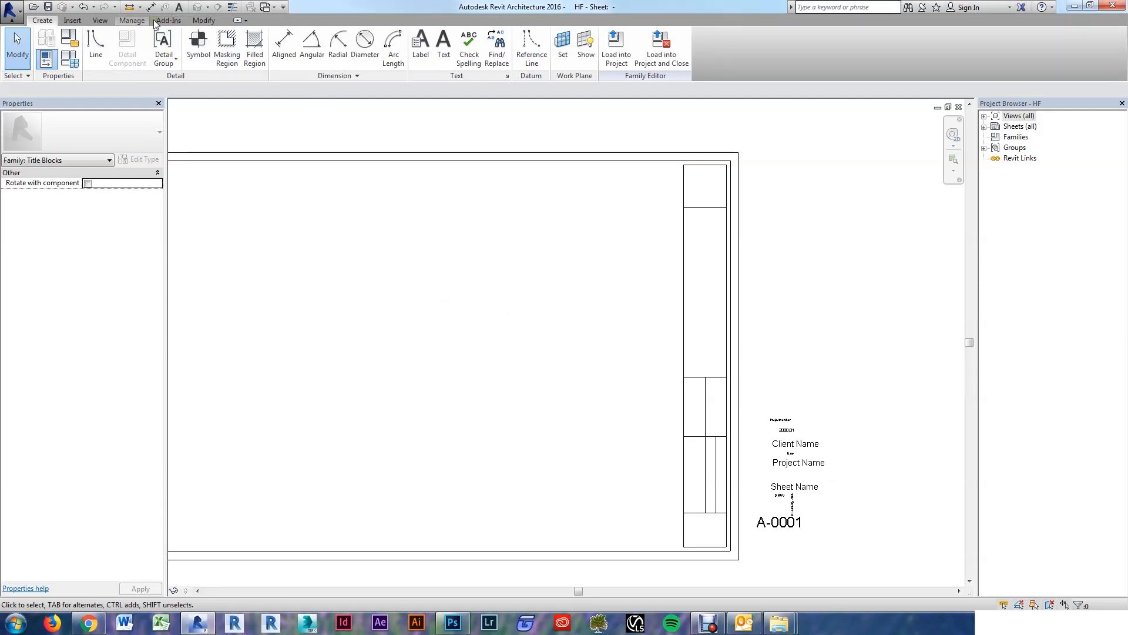
Step: In Object Styles, create a new subcategory 'HF Halftone' under Title Blocks
left_click(131, 22)
left_click(80, 42)
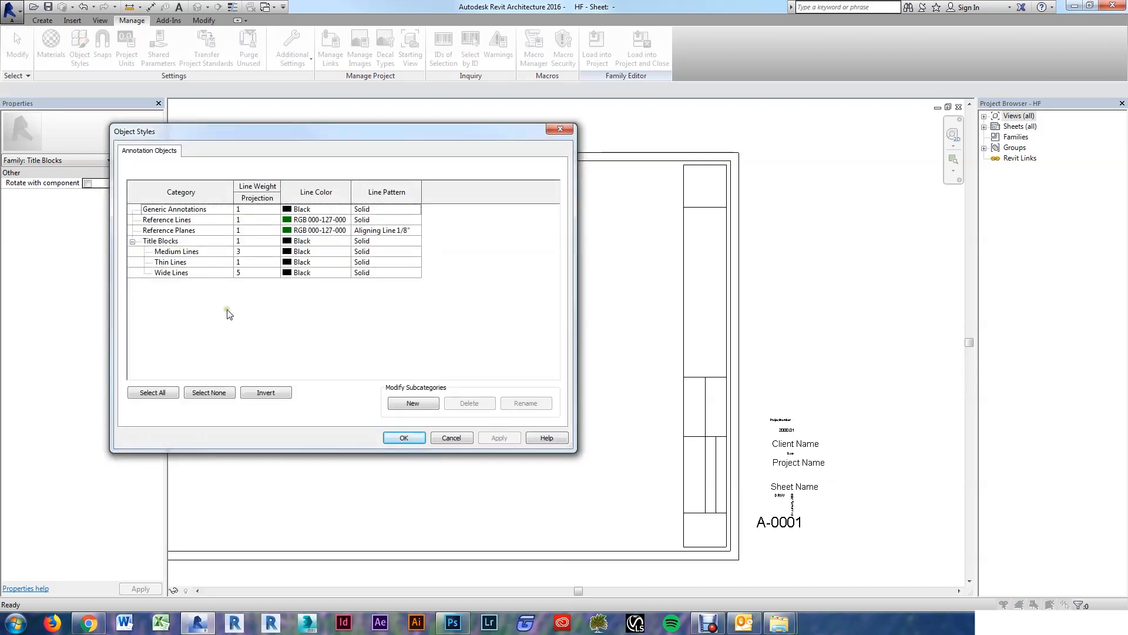
left_click(413, 403)
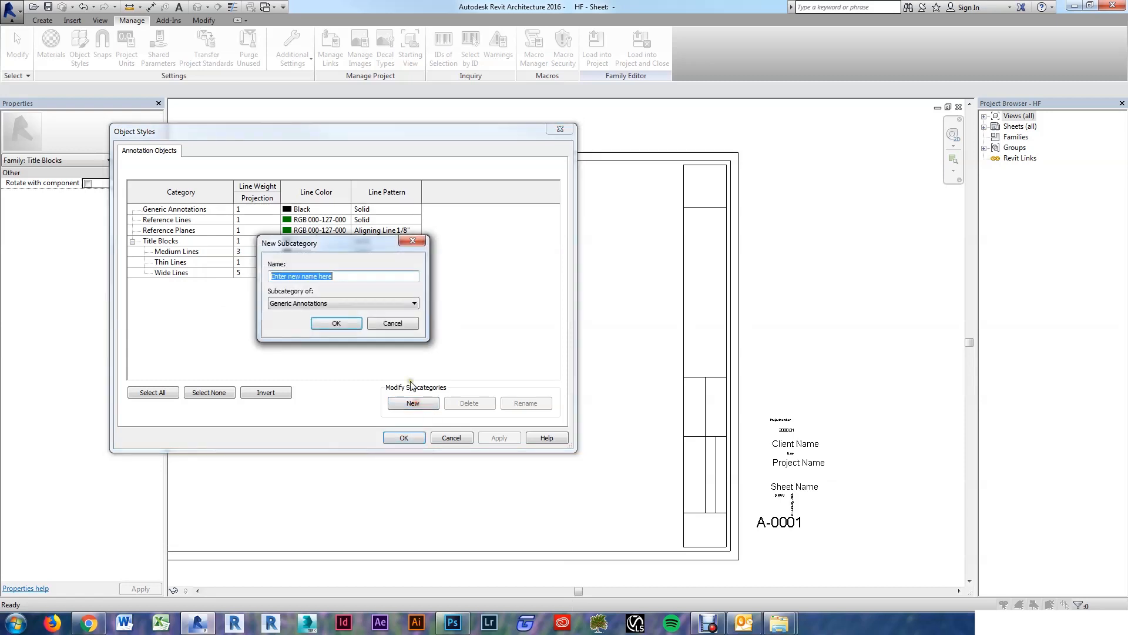
type("HF Ca")
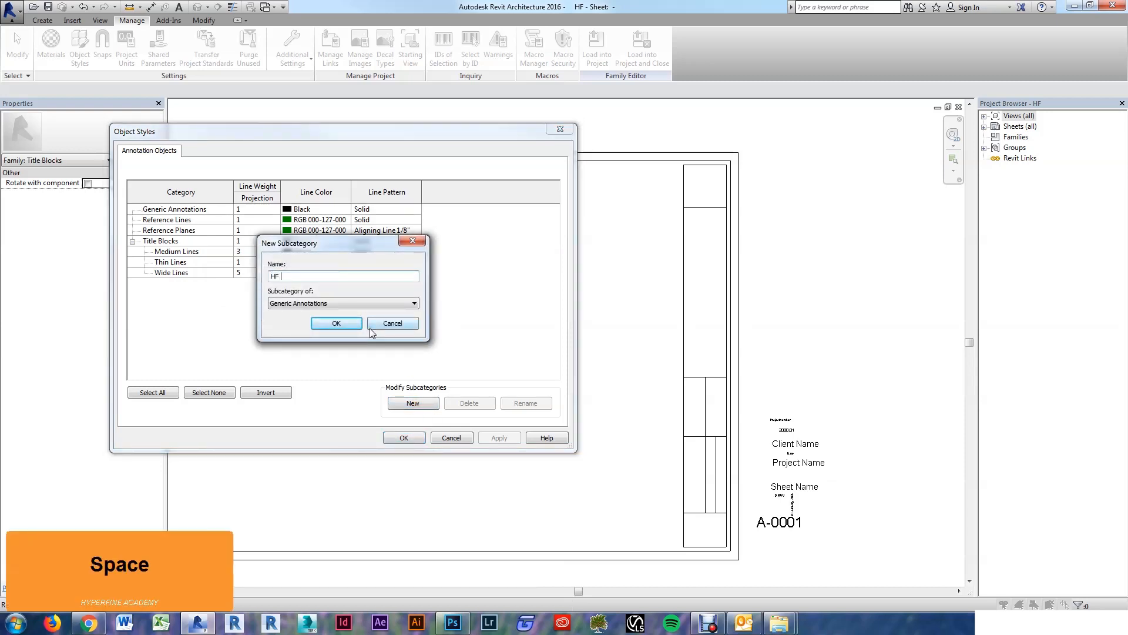
key("BackSpace")
key("BackSpace")
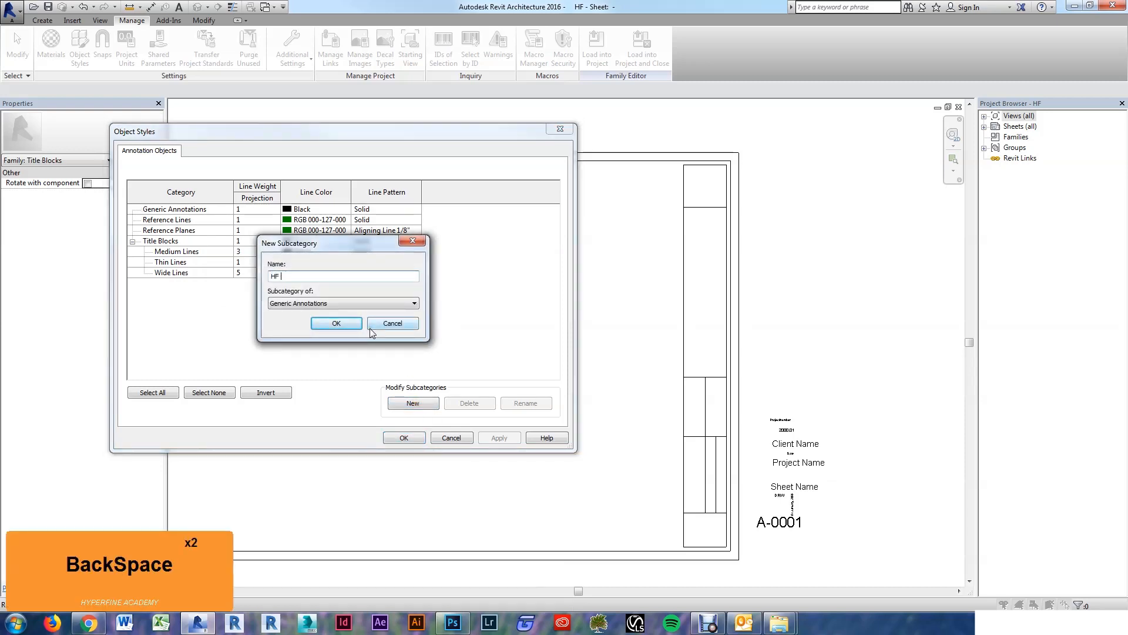
type("Halftone")
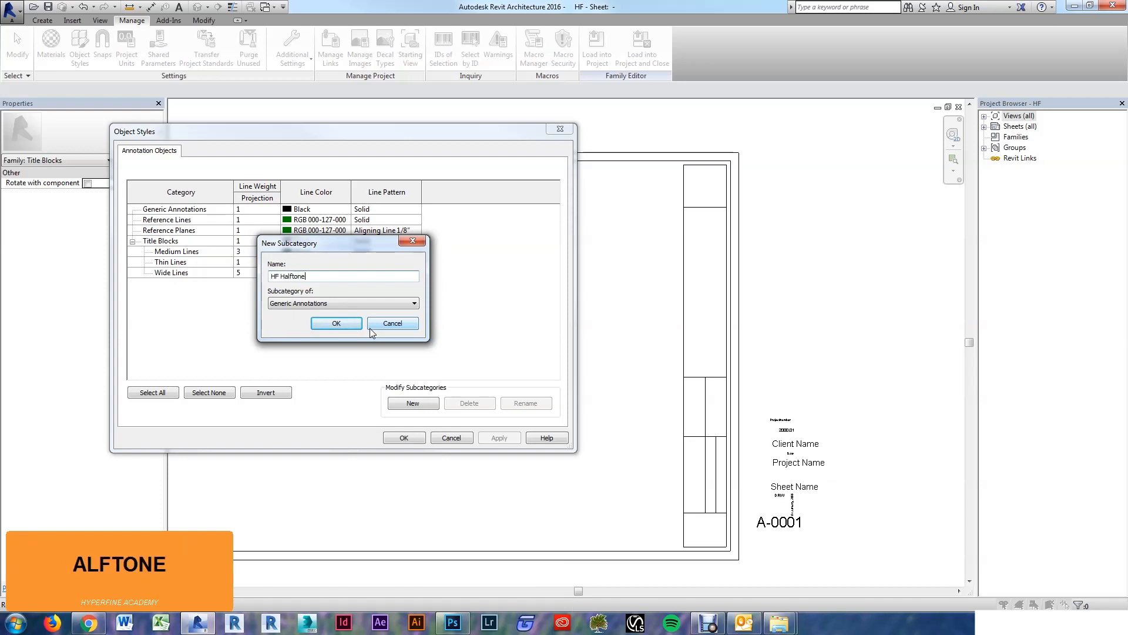
left_click(296, 304)
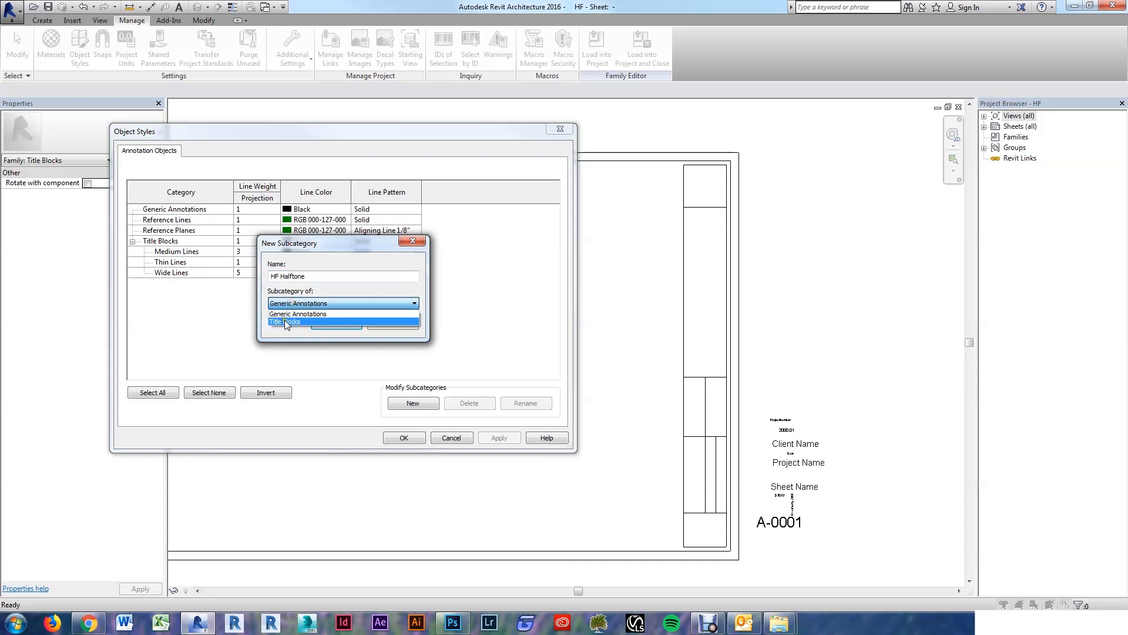
left_click(288, 320)
left_click(322, 325)
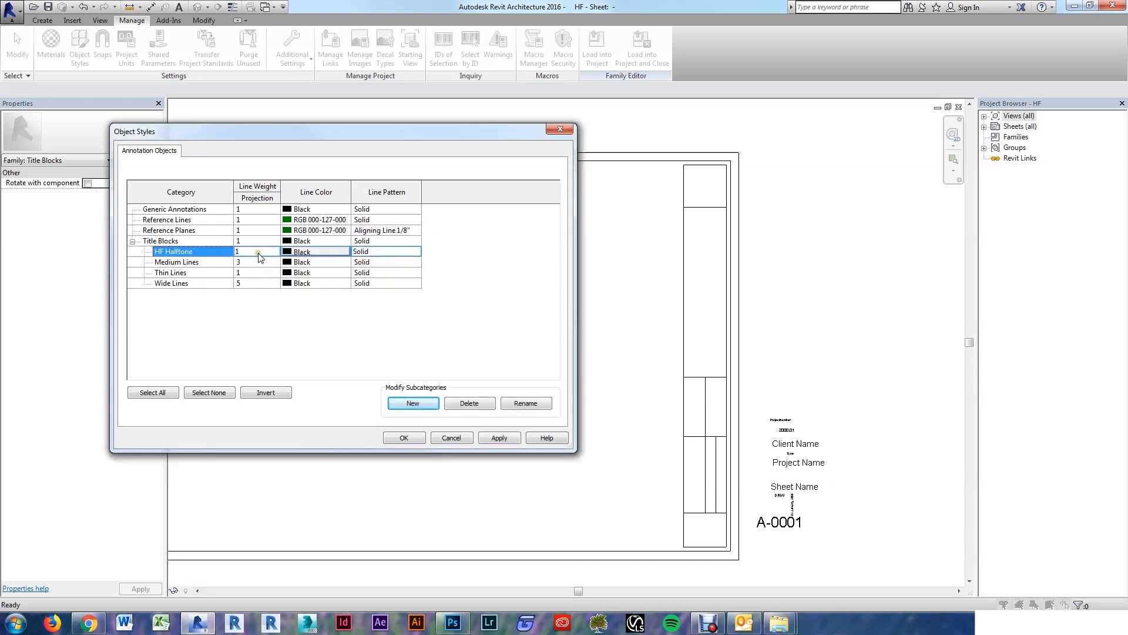
Step: Set HF Halftone's line colour to light grey 192-192-192 and close Object Styles
left_click(307, 253)
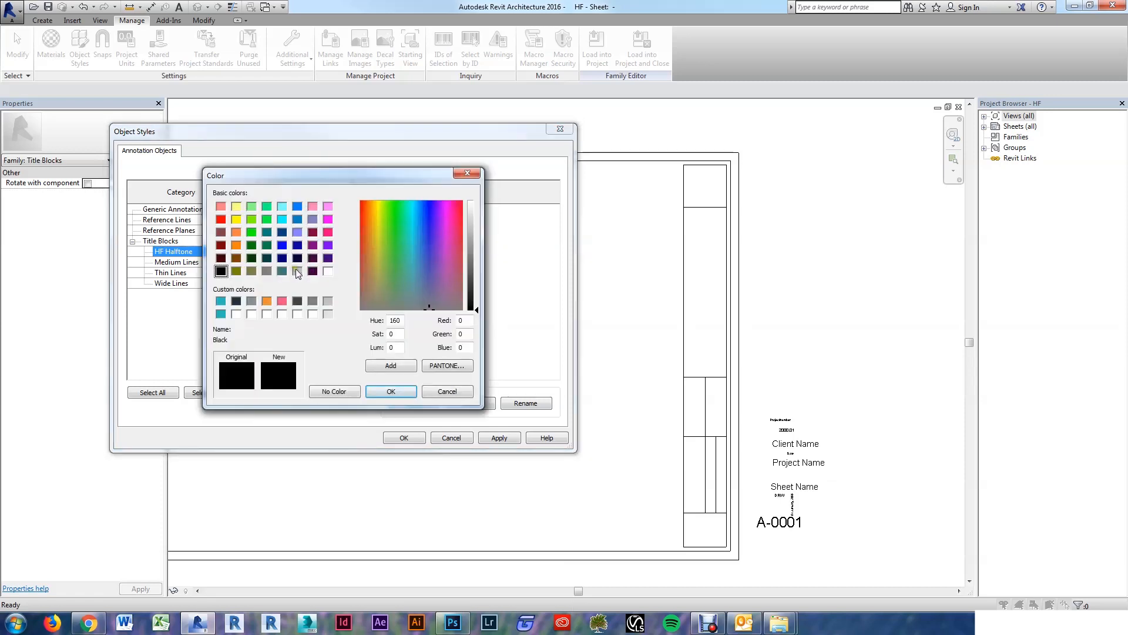
left_click(296, 270)
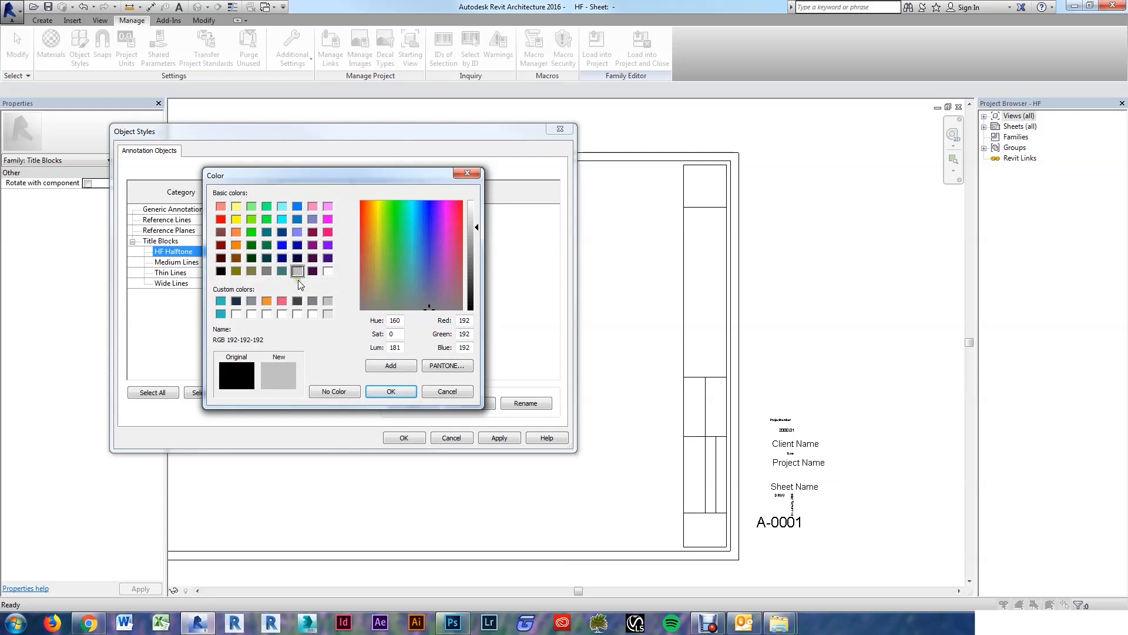
left_click(391, 392)
left_click(401, 438)
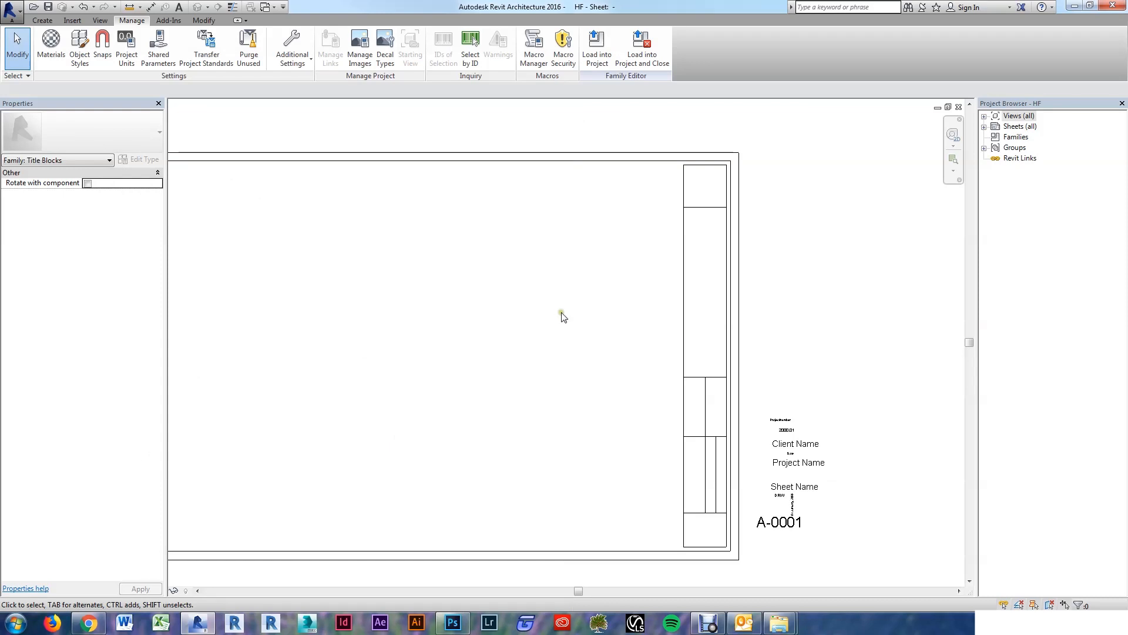
Step: Window-select the title column lines and assign them to the HF Halftone subcategory
scroll(611, 350, "down", 2)
scroll(646, 264, "up", 3)
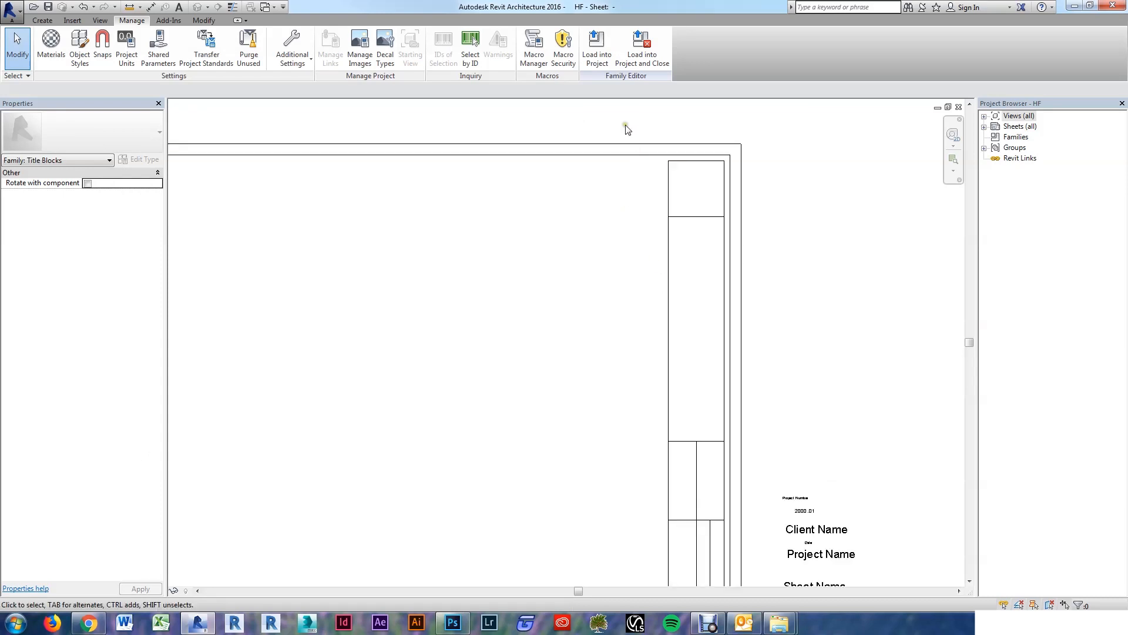
scroll(626, 168, "down", 2)
left_click_drag(624, 145, 643, 461)
scroll(712, 521, "up", 3)
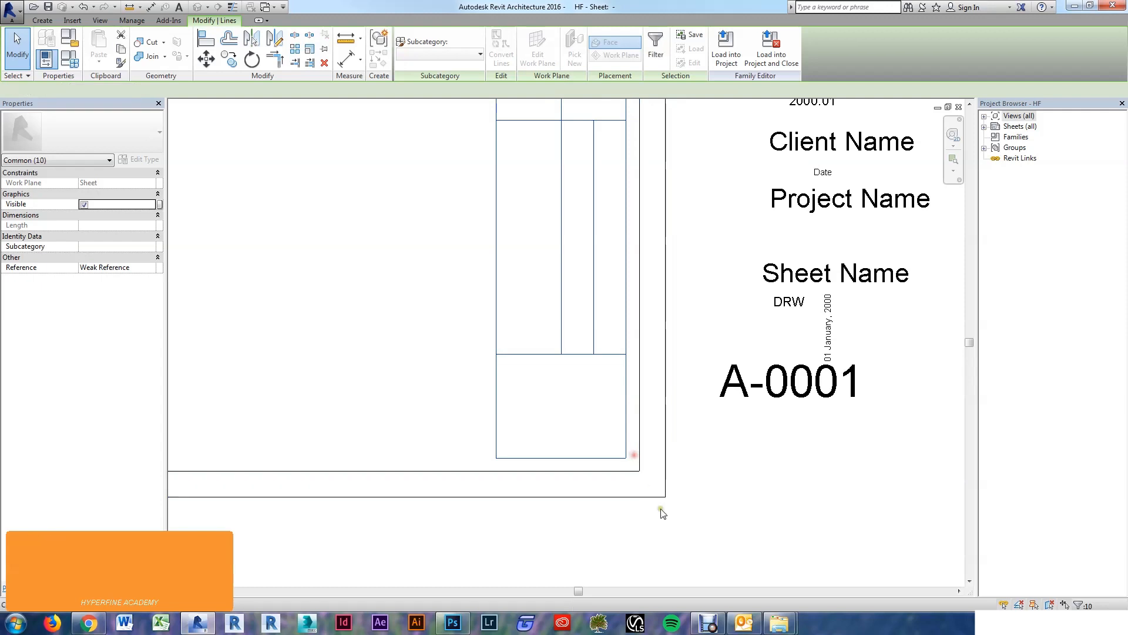
scroll(662, 512, "down", 4)
scroll(623, 353, "up", 5)
scroll(619, 282, "down", 4)
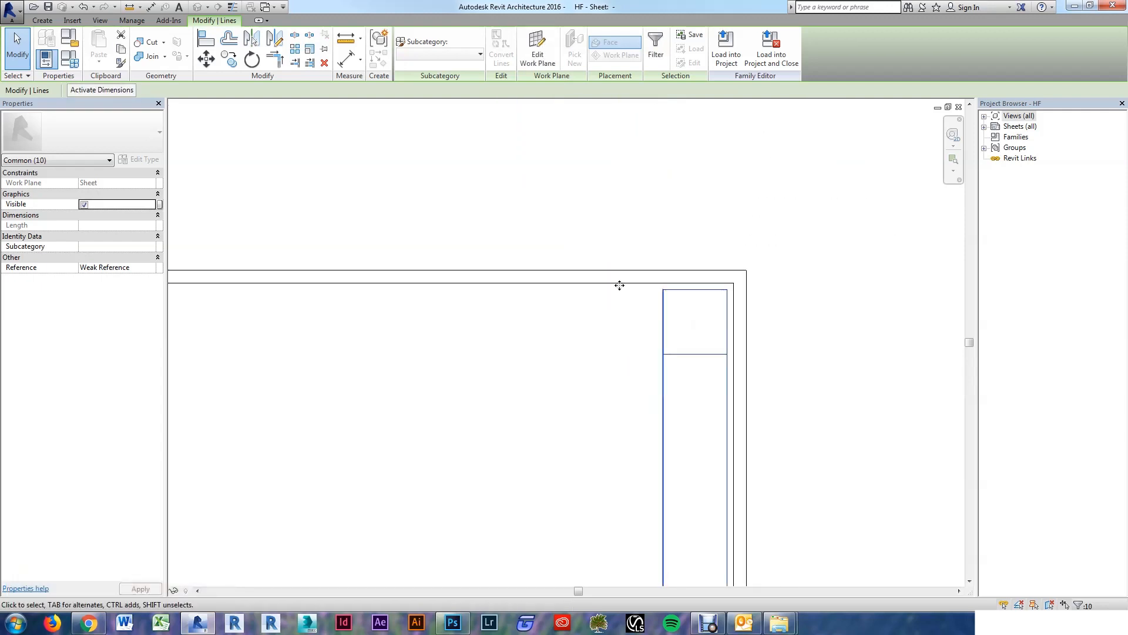
scroll(646, 478, "down", 2)
scroll(647, 478, "up", 1)
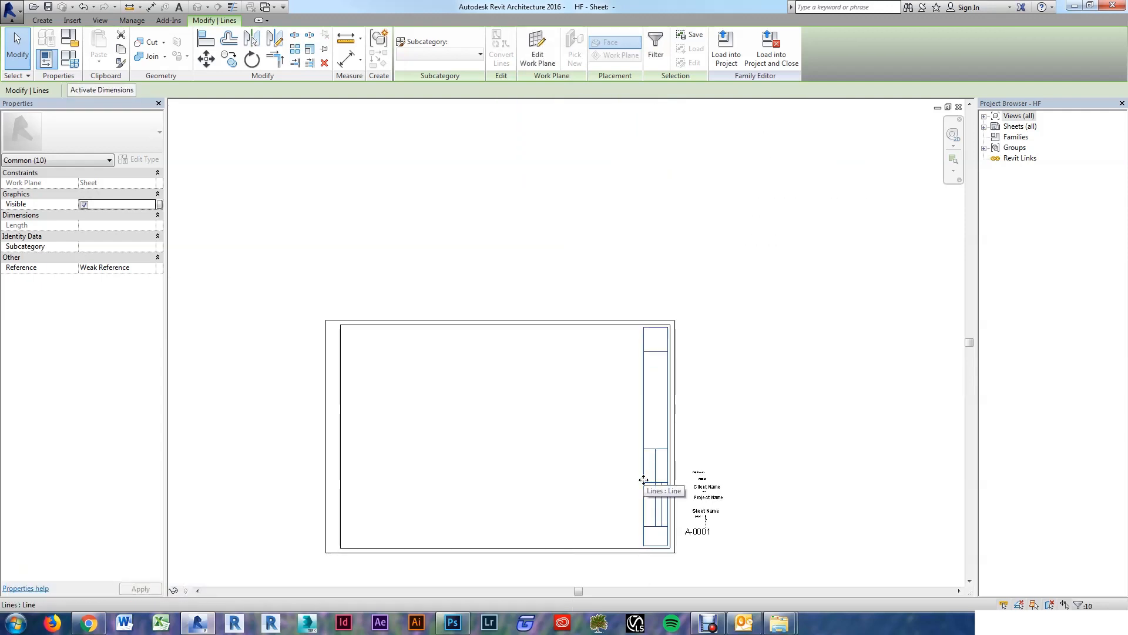
left_click(458, 55)
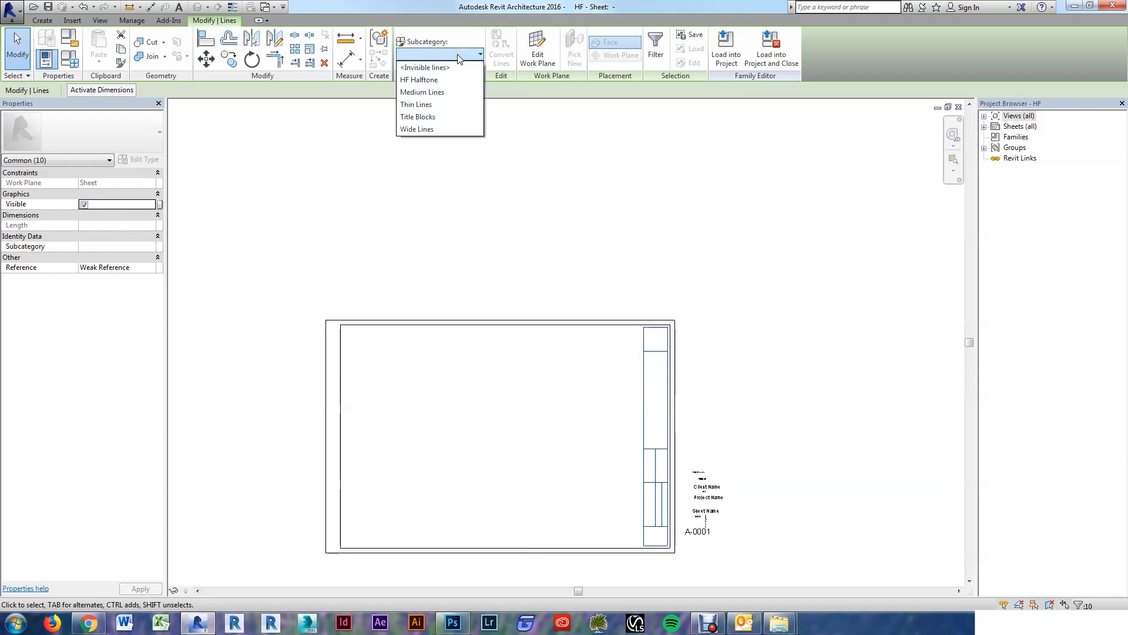
left_click(413, 79)
left_click(634, 229)
scroll(659, 350, "up", 5)
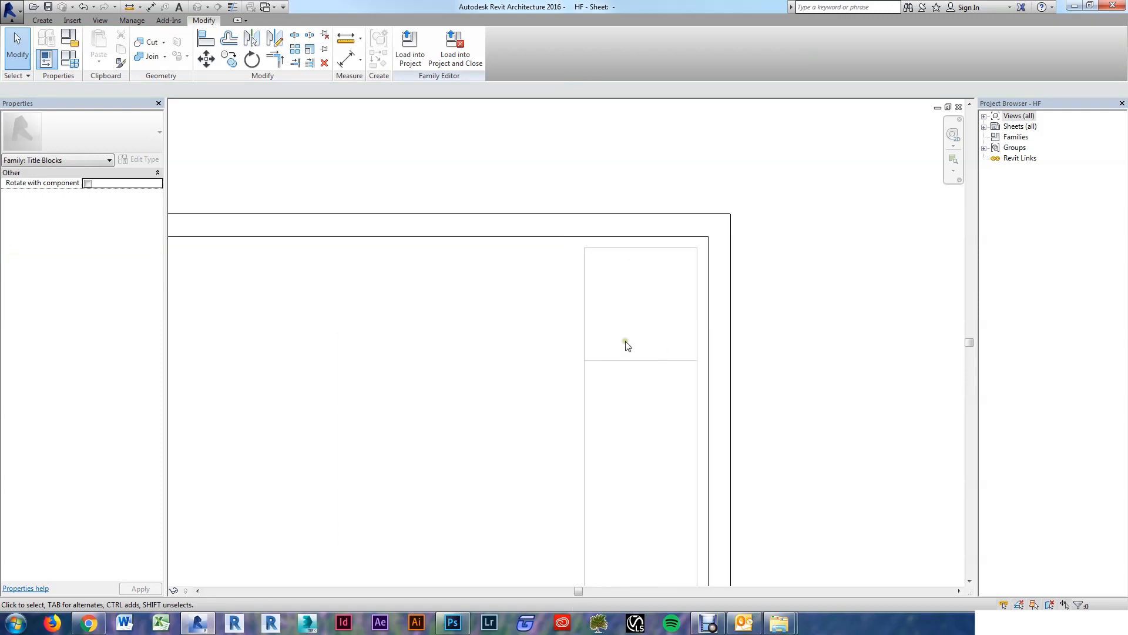
scroll(662, 277, "down", 4)
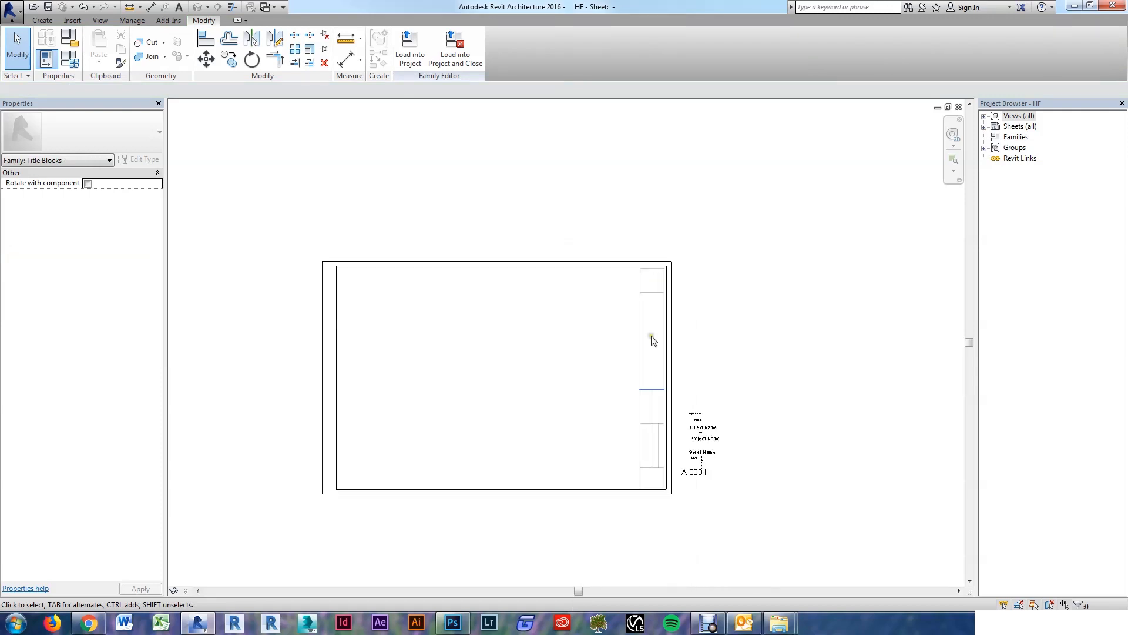
scroll(658, 493, "up", 4)
scroll(659, 493, "up", 3)
scroll(675, 480, "down", 2)
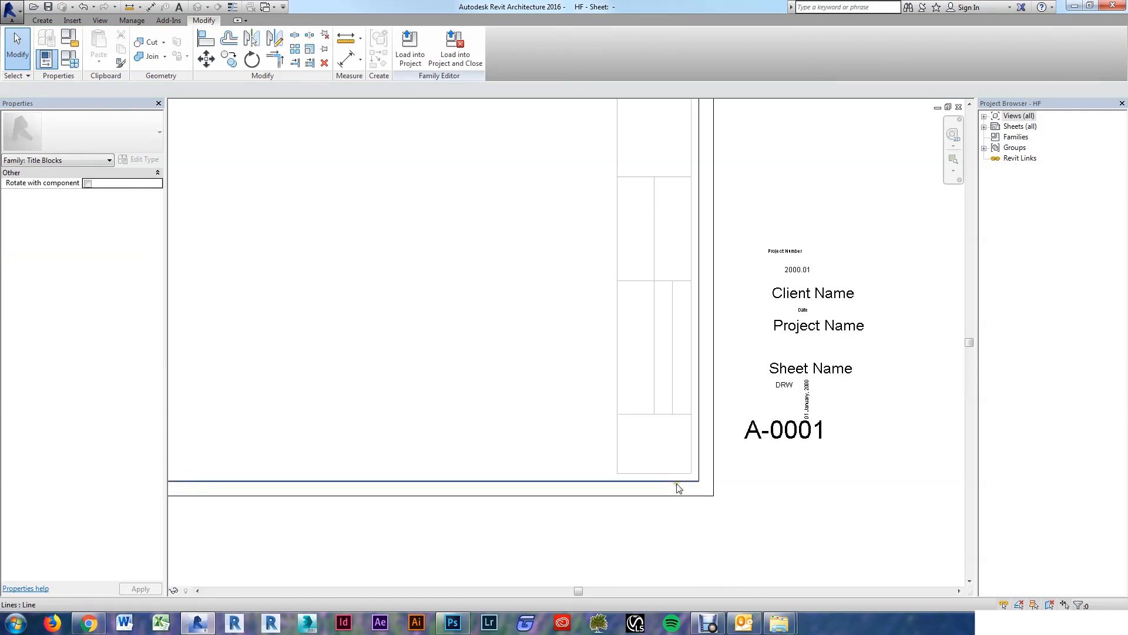
scroll(715, 498, "down", 3)
scroll(764, 473, "up", 2)
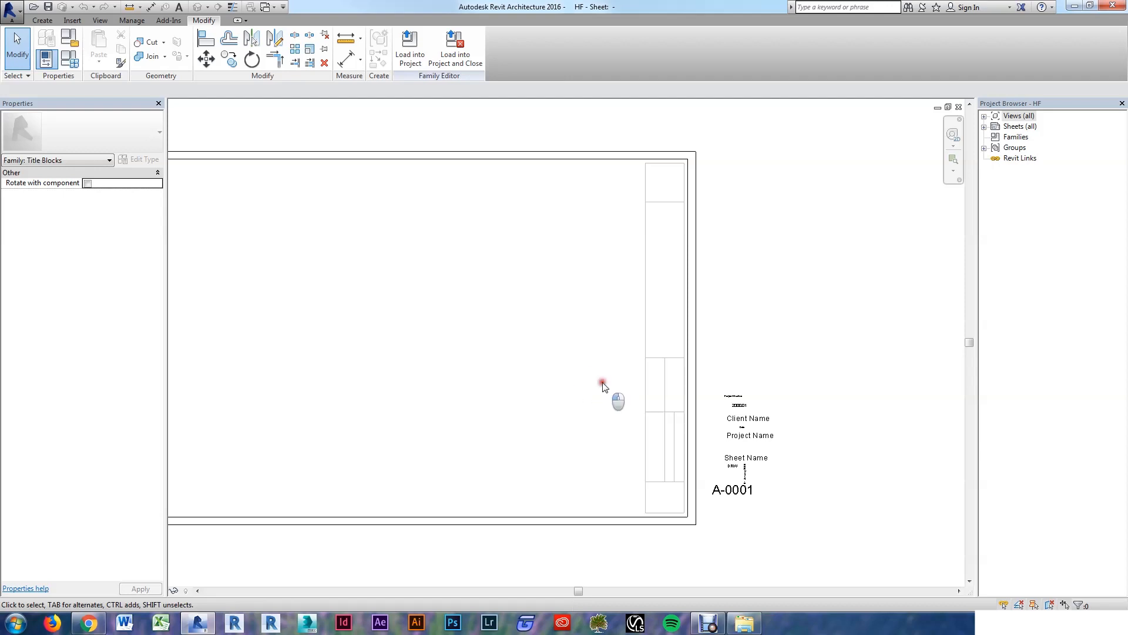
Step: Place a text note reading HYPERFINE ARCHITECTURE inside the title block
key("t")
key("x")
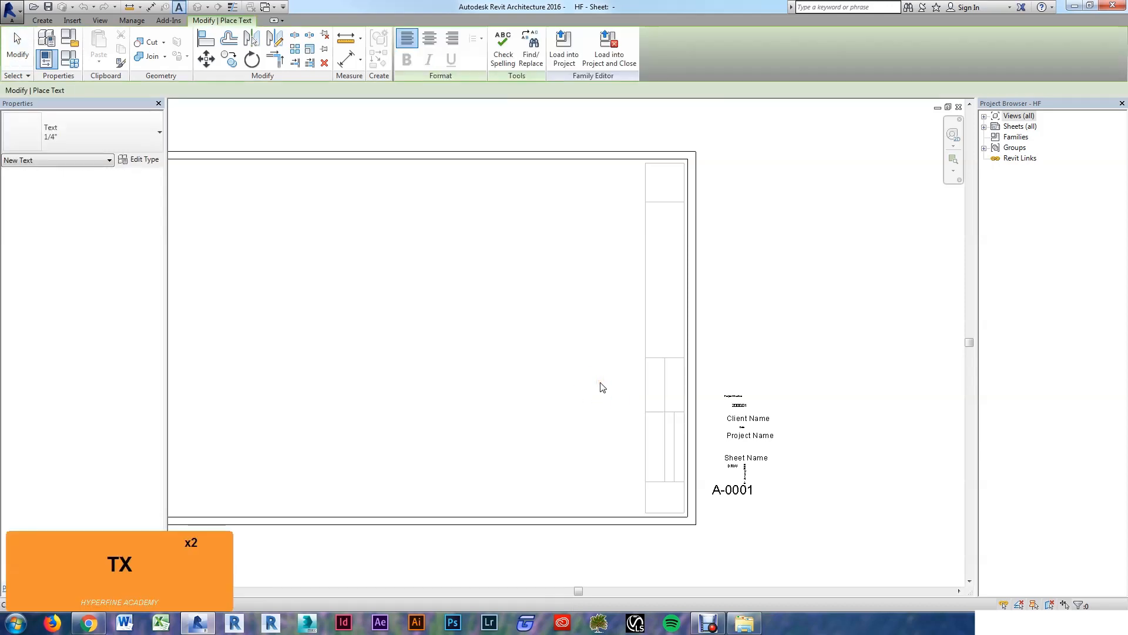
left_click(597, 383)
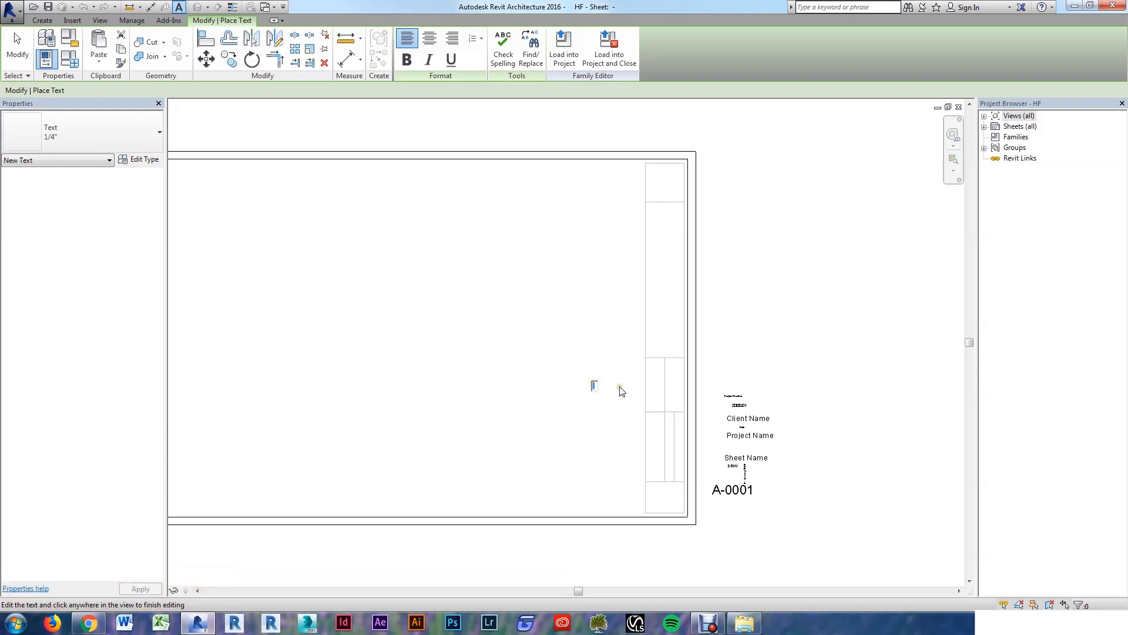
key("Caps_Lock")
type("HYPERFINE ")
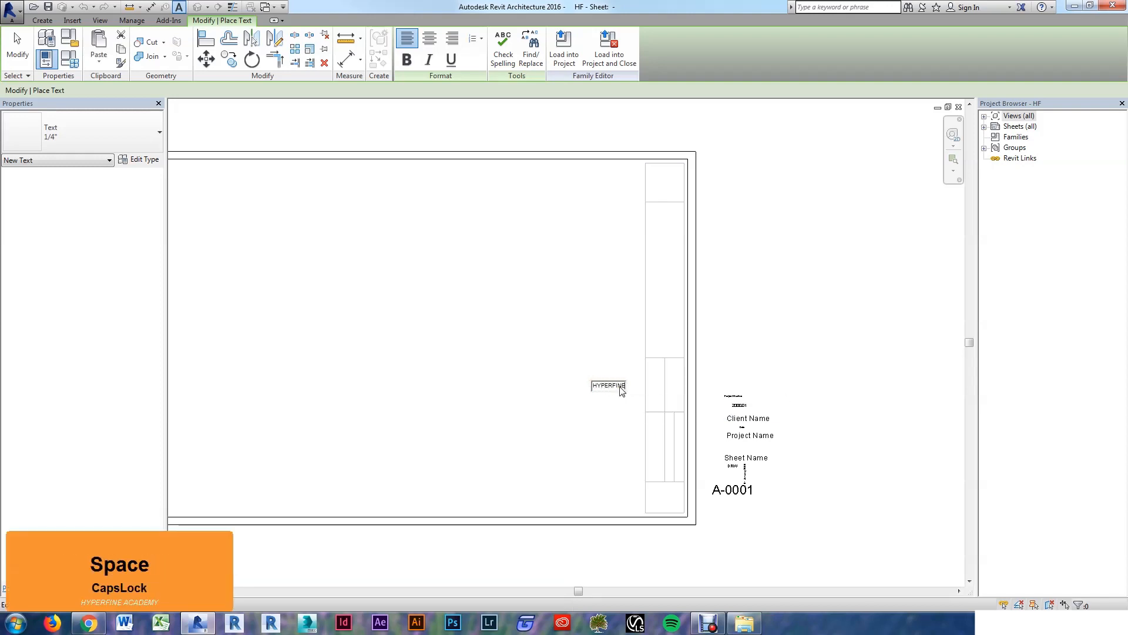
type("ARCHITE")
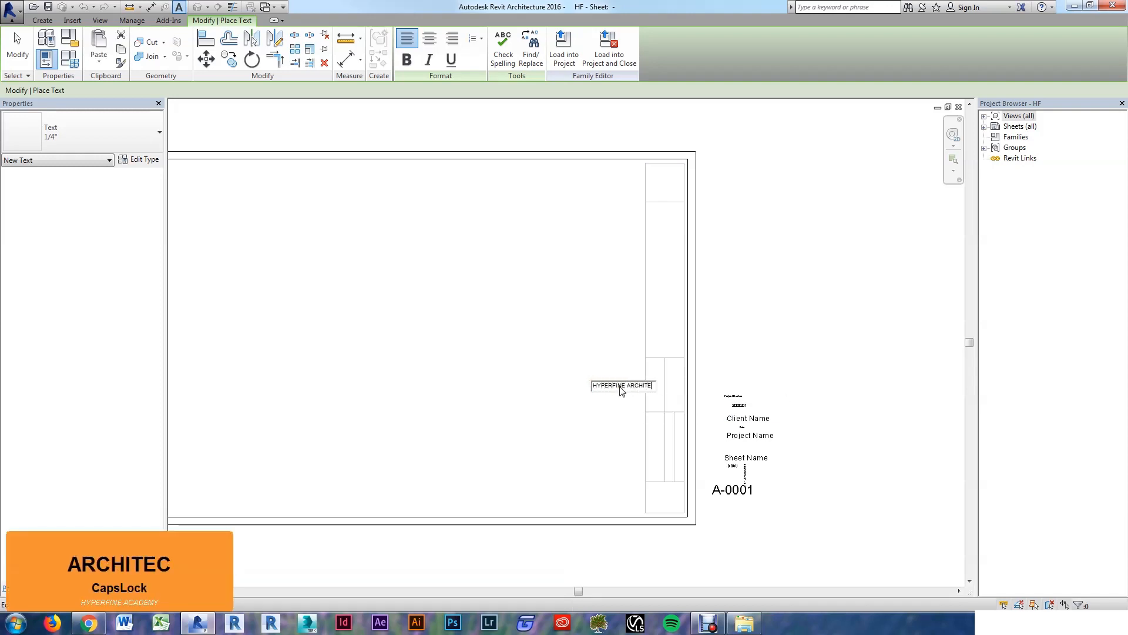
type("CTURE")
left_click(567, 325)
key("Escape")
key("Escape")
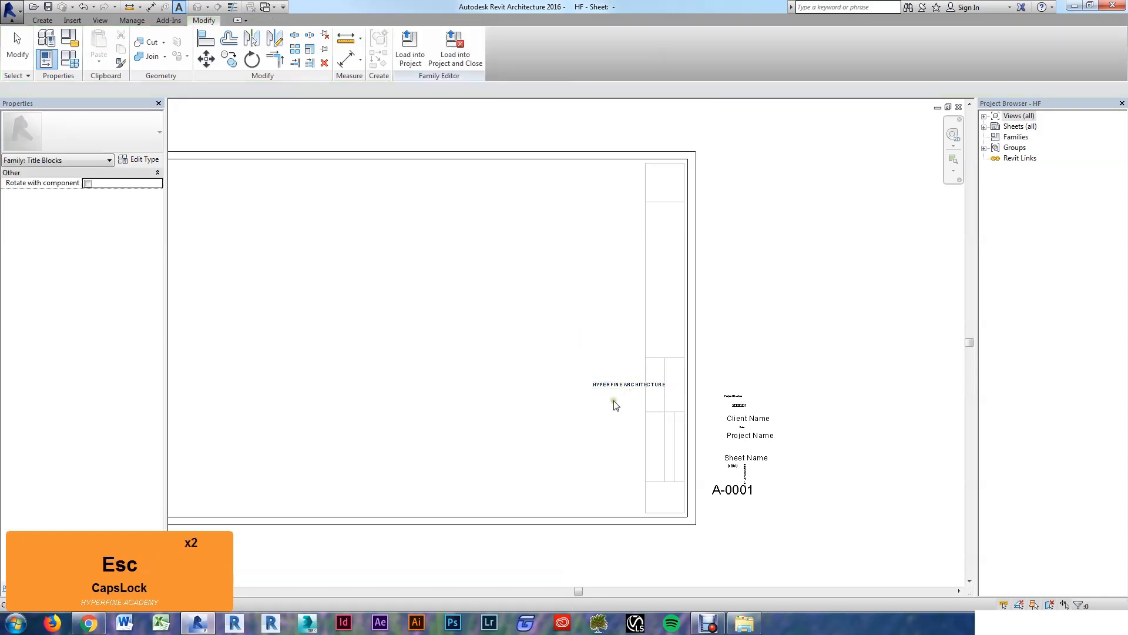
scroll(614, 403, "up", 3)
scroll(610, 411, "down", 3)
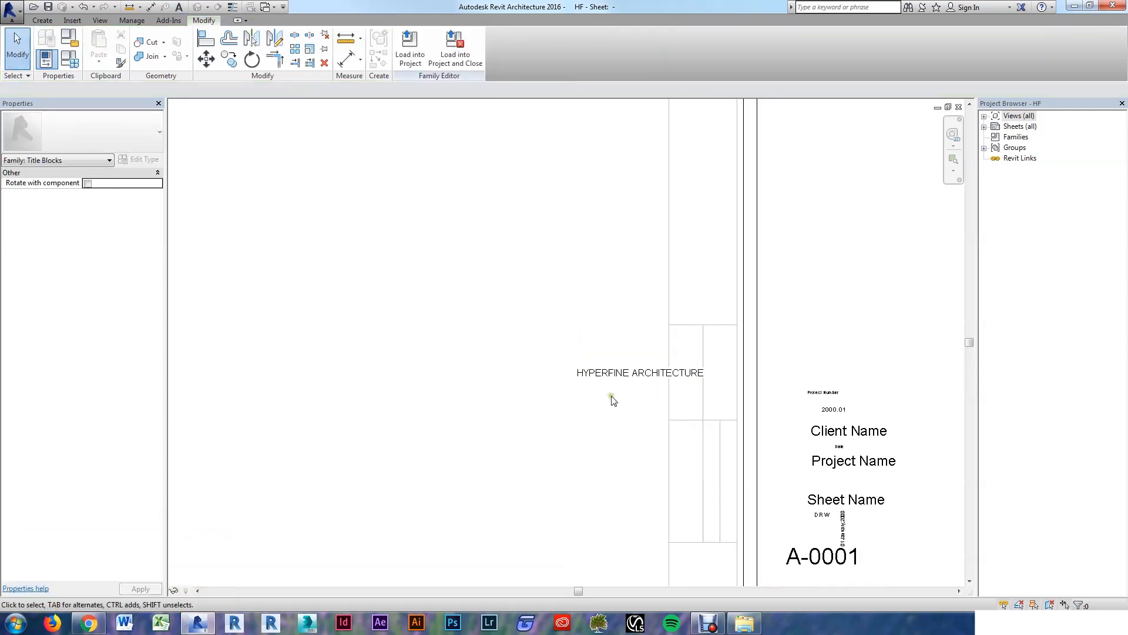
Step: Select the HYPERFINE ARCHITECTURE text and open its type properties with ET
left_click(613, 376)
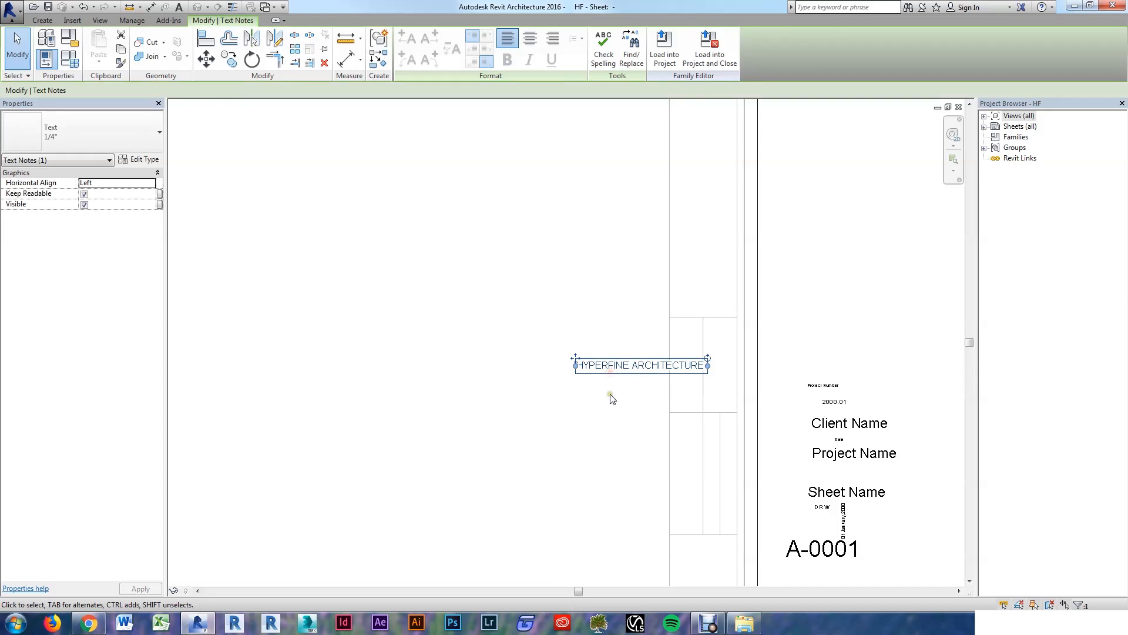
key("e")
key("t")
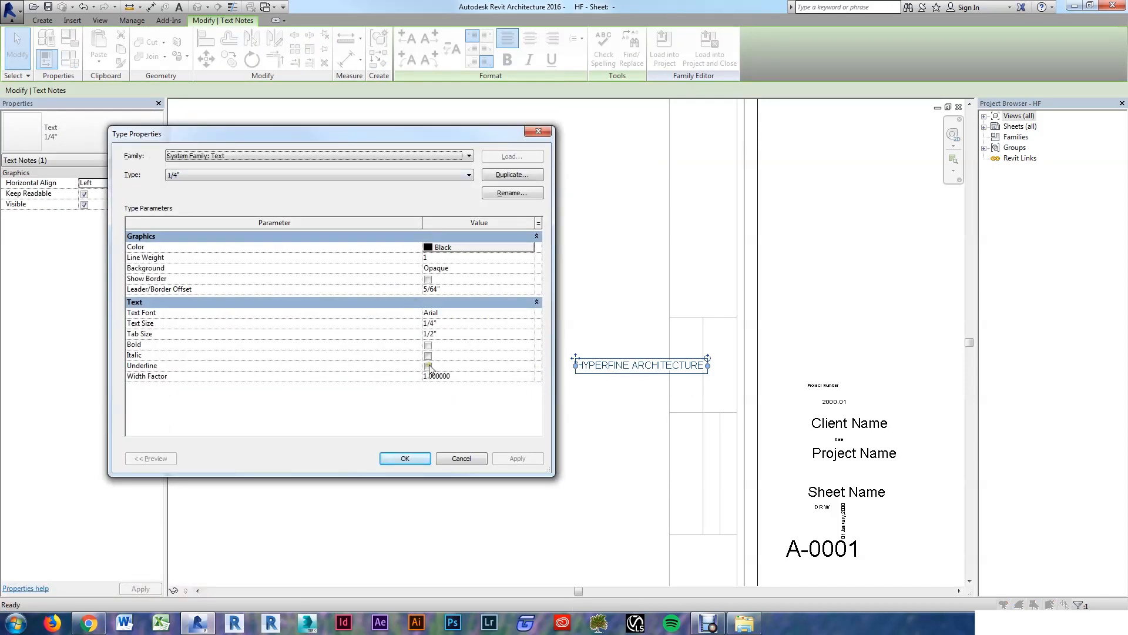
Step: Duplicate the text type as 'Roboto Medium - 1/4" - Orange' with orange colour 242-146-050
left_click(517, 175)
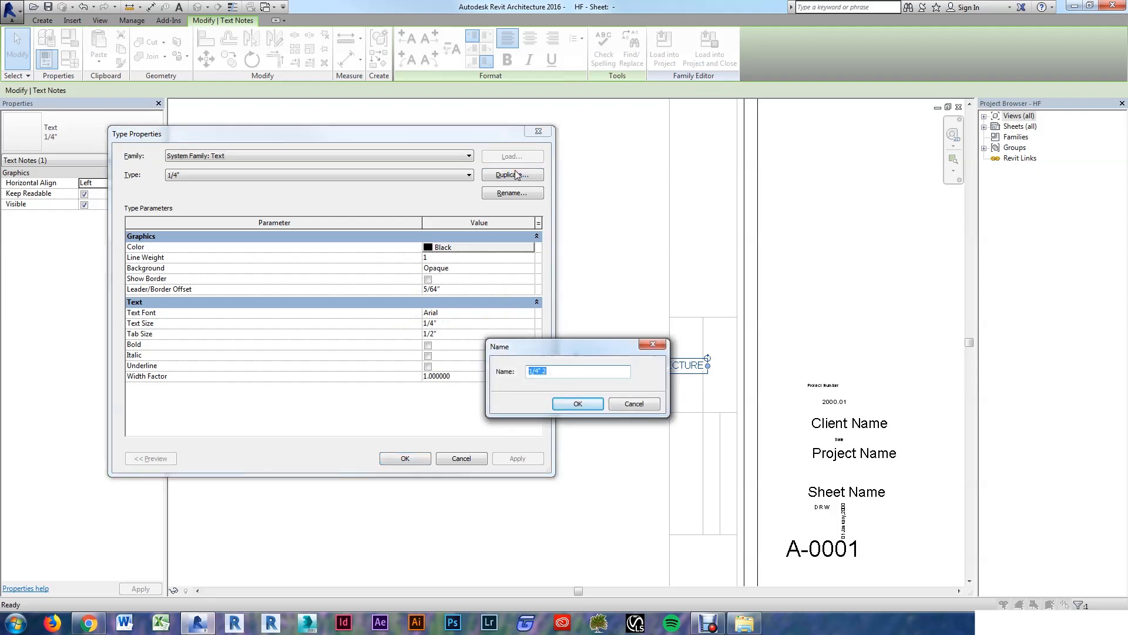
type("Robot")
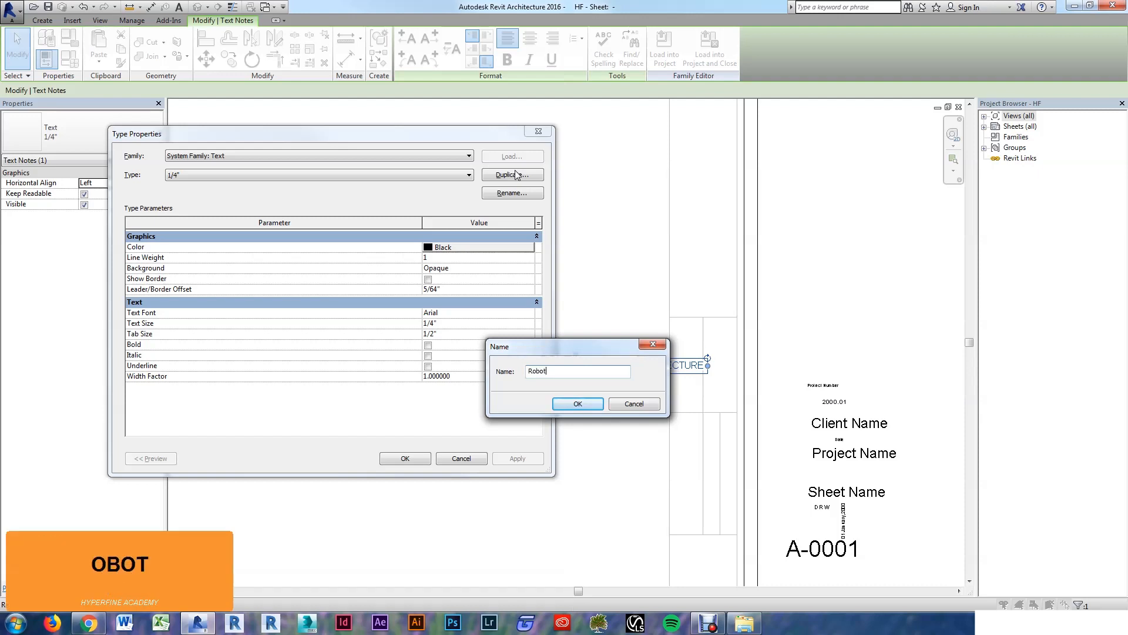
type("o Medium,")
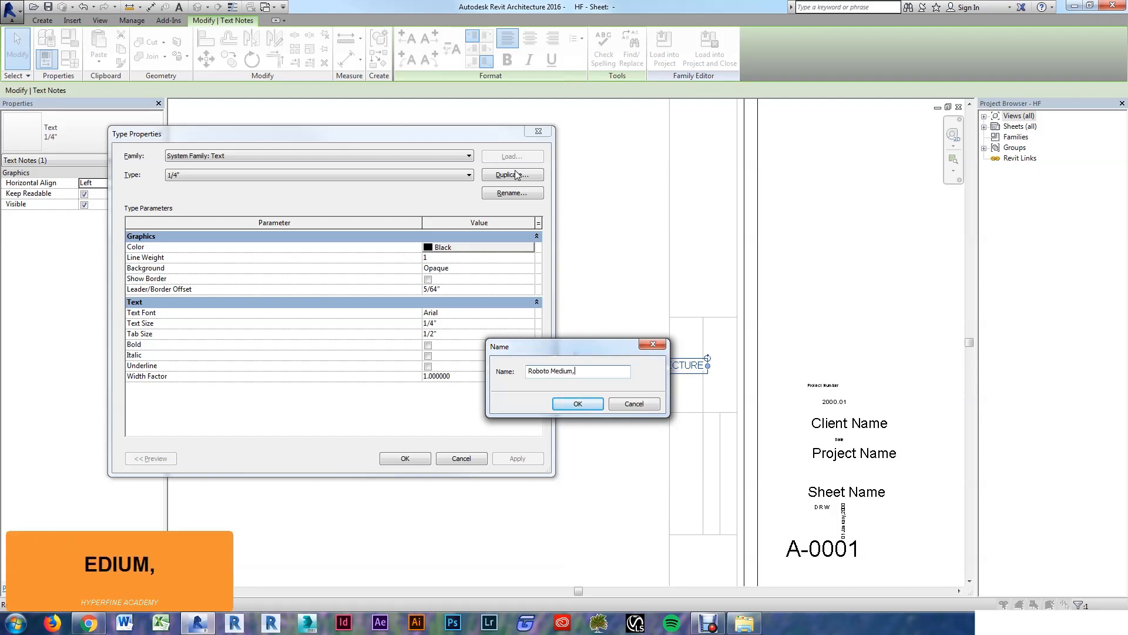
key("BackSpace")
type("- 1")
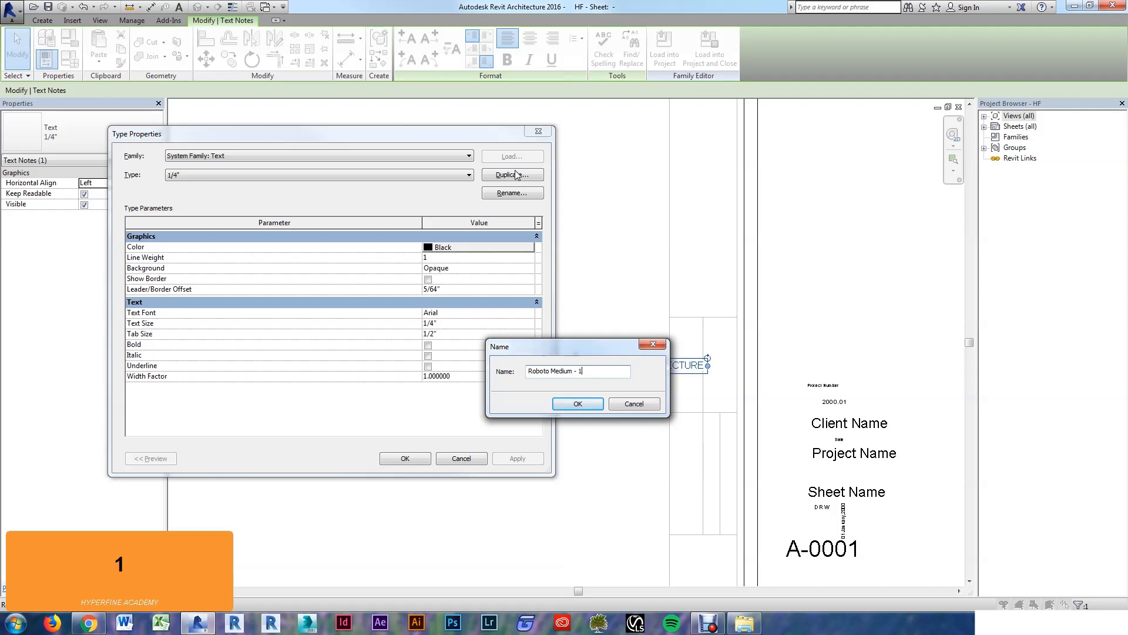
type("/4\" - Orange")
key("Return")
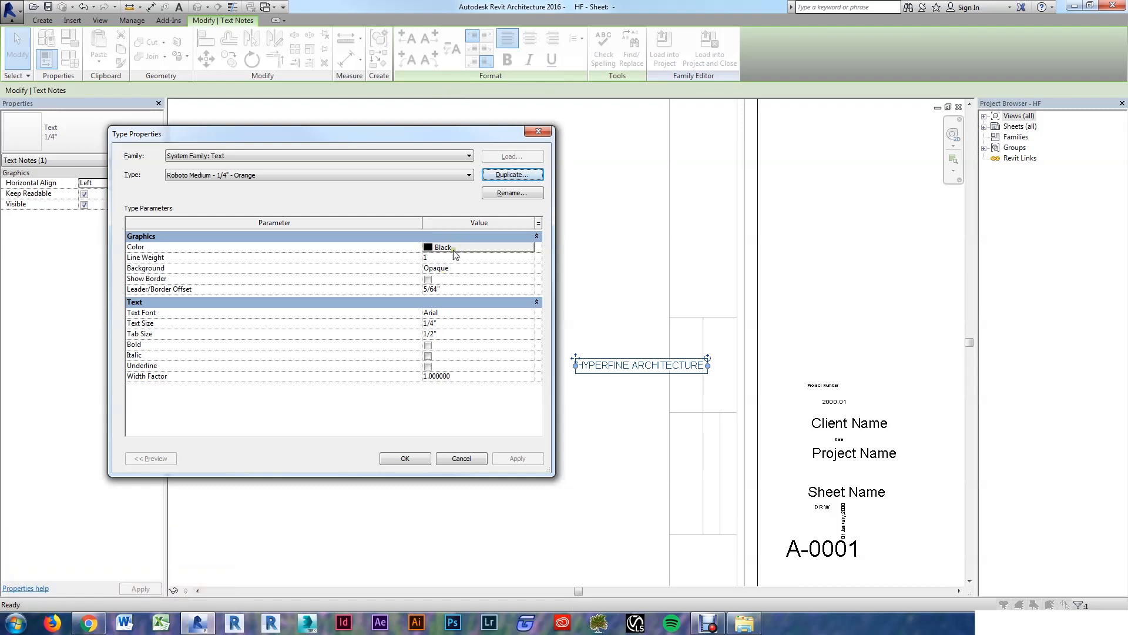
left_click(453, 249)
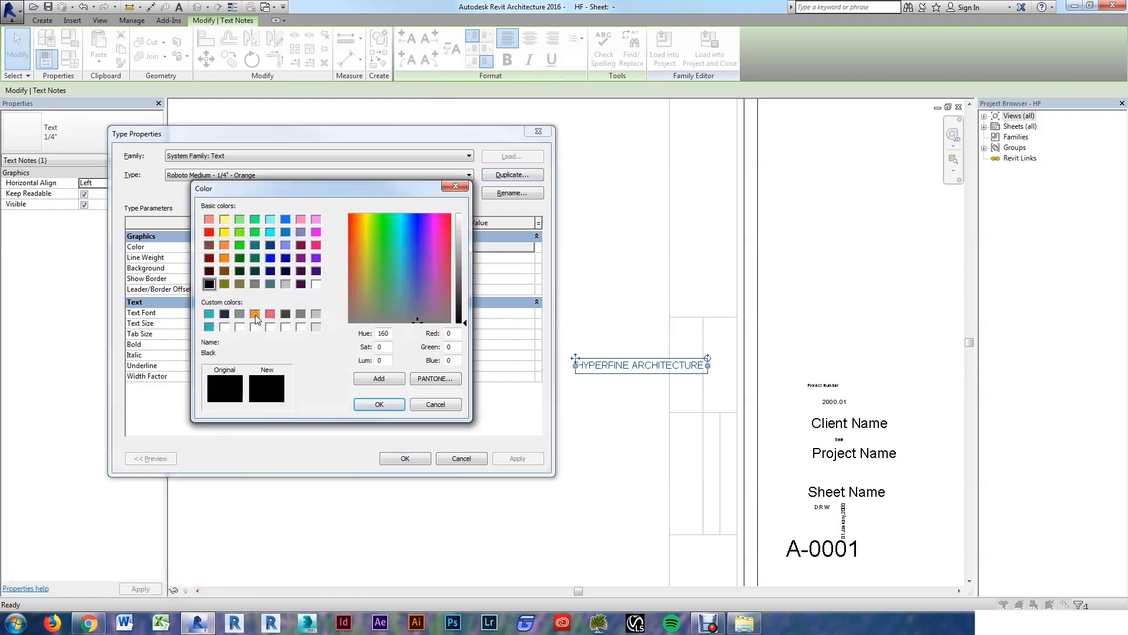
left_click(255, 314)
left_click(378, 403)
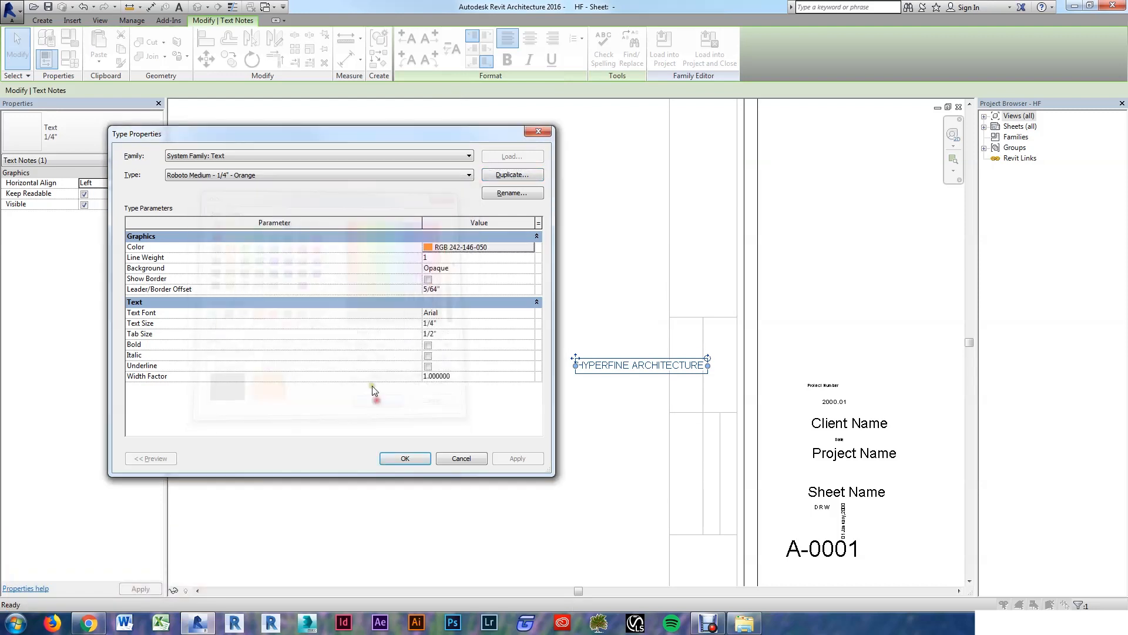
Step: Set the new type's font to Roboto Medium and apply it
left_click(529, 313)
type("Roboto")
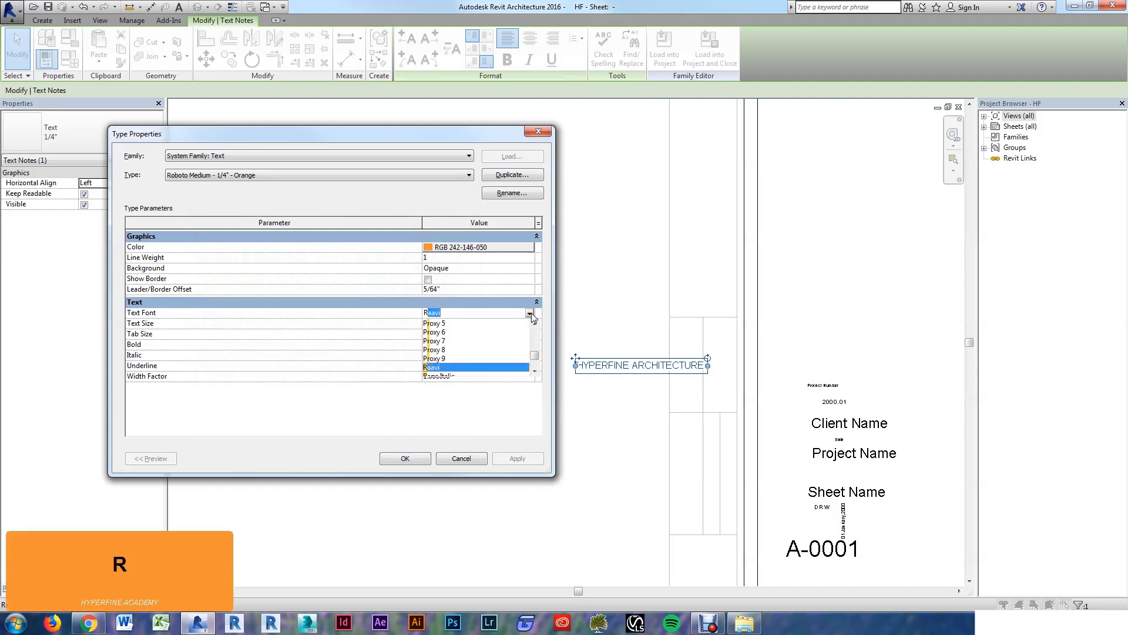
key("Down")
key("Down")
key("Down")
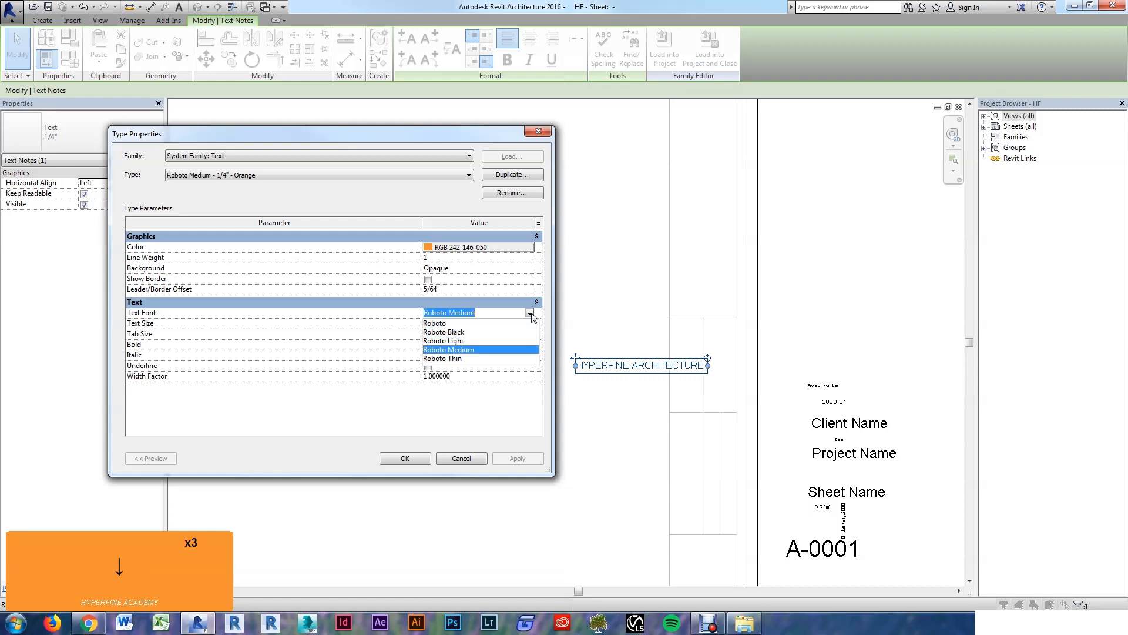
key("Return")
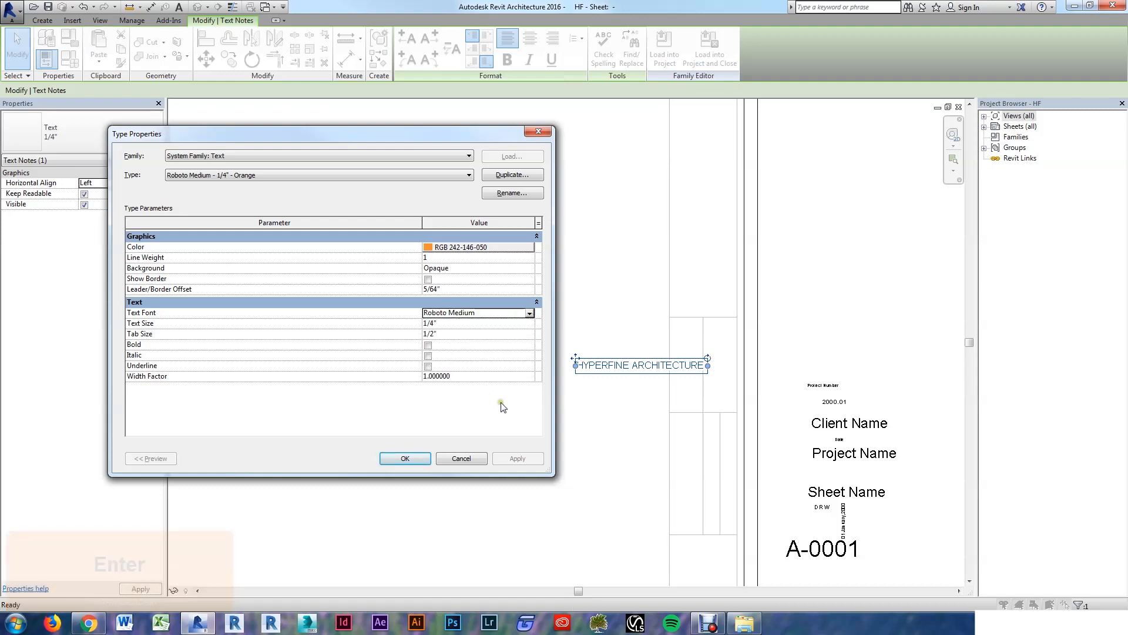
left_click(404, 458)
left_click(405, 458)
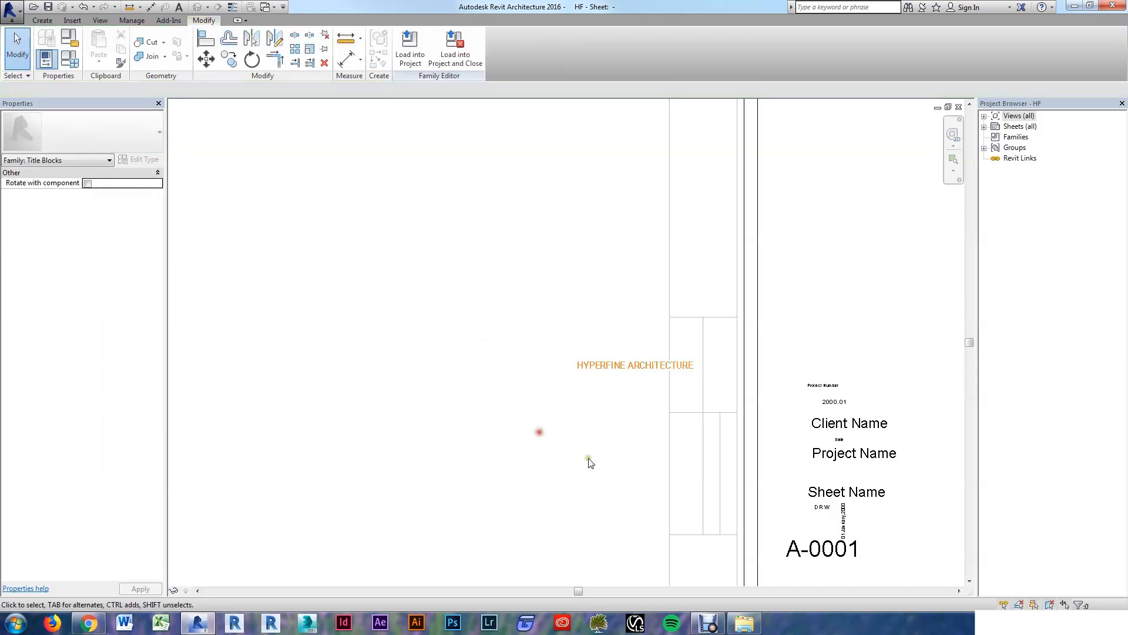
Step: Rotate the HYPERFINE ARCHITECTURE heading so it runs vertically
scroll(654, 412, "up", 2)
scroll(647, 406, "up", 2)
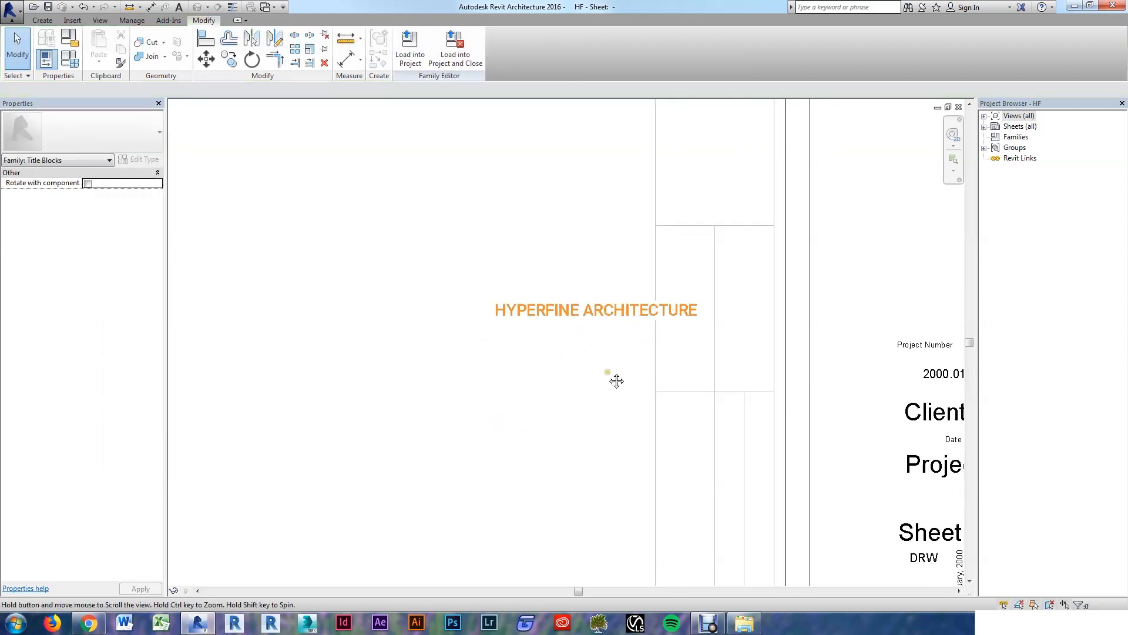
left_click(575, 302)
left_click_drag(695, 287, 578, 225)
Step: Move the vertical heading into a compartment of the right-hand title strip
scroll(558, 264, "down", 1)
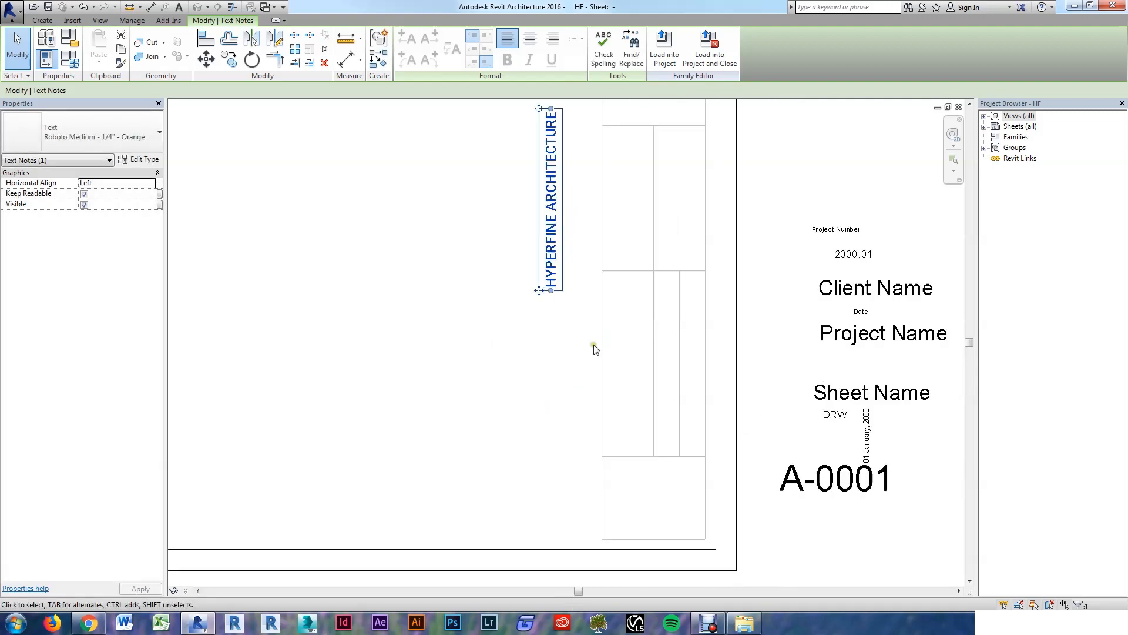
left_click_drag(539, 291, 602, 453)
left_click(529, 383)
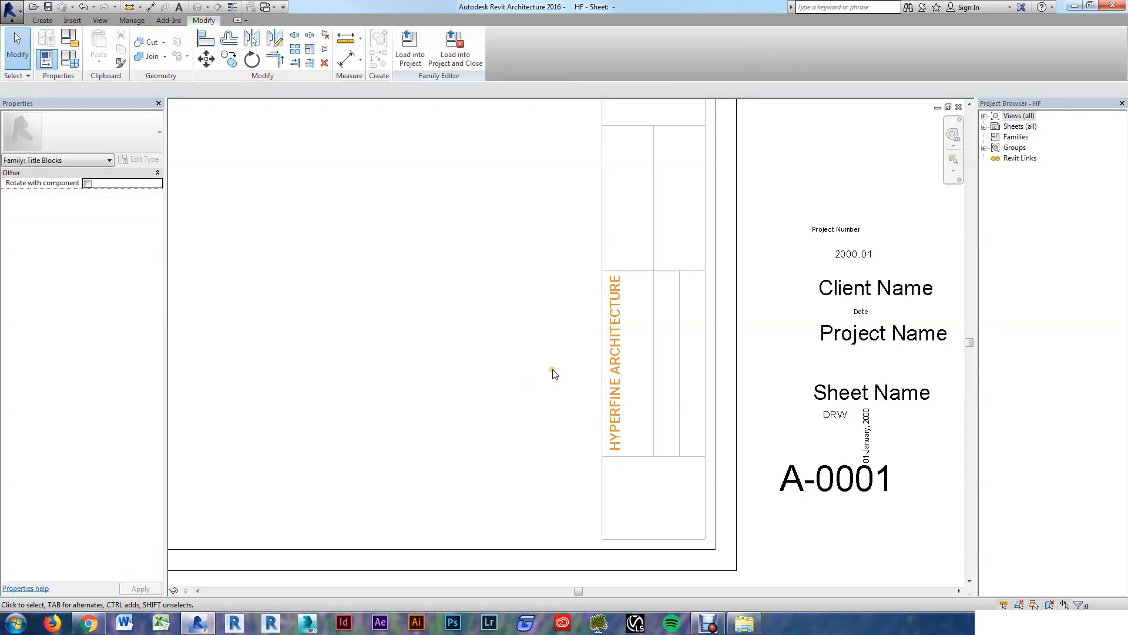
scroll(458, 376, "down", 1)
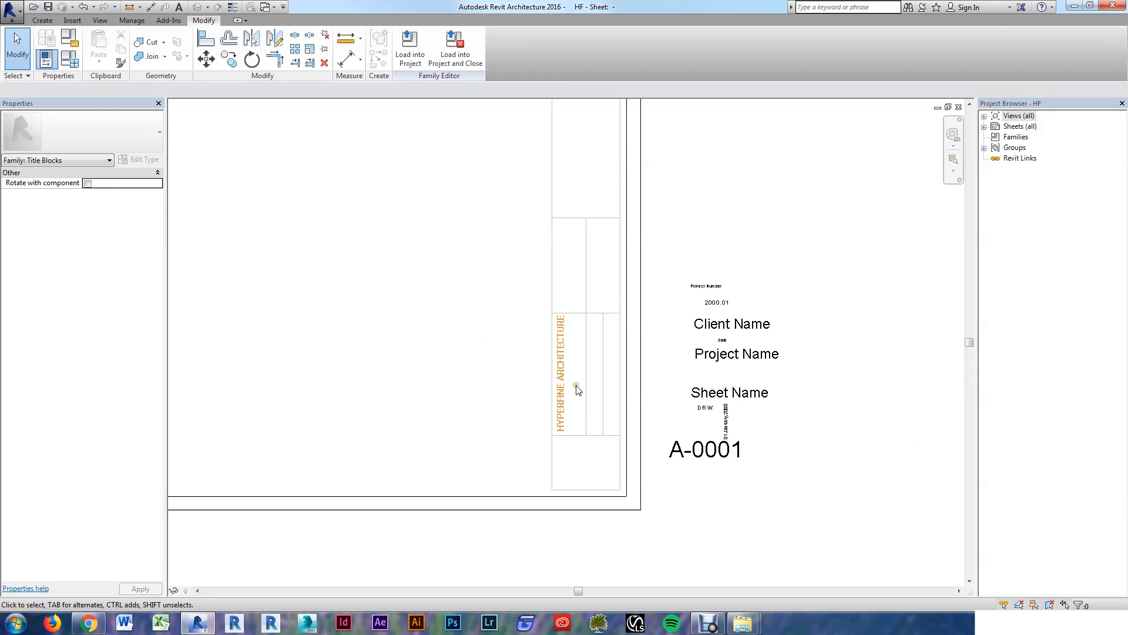
scroll(575, 378, "up", 1)
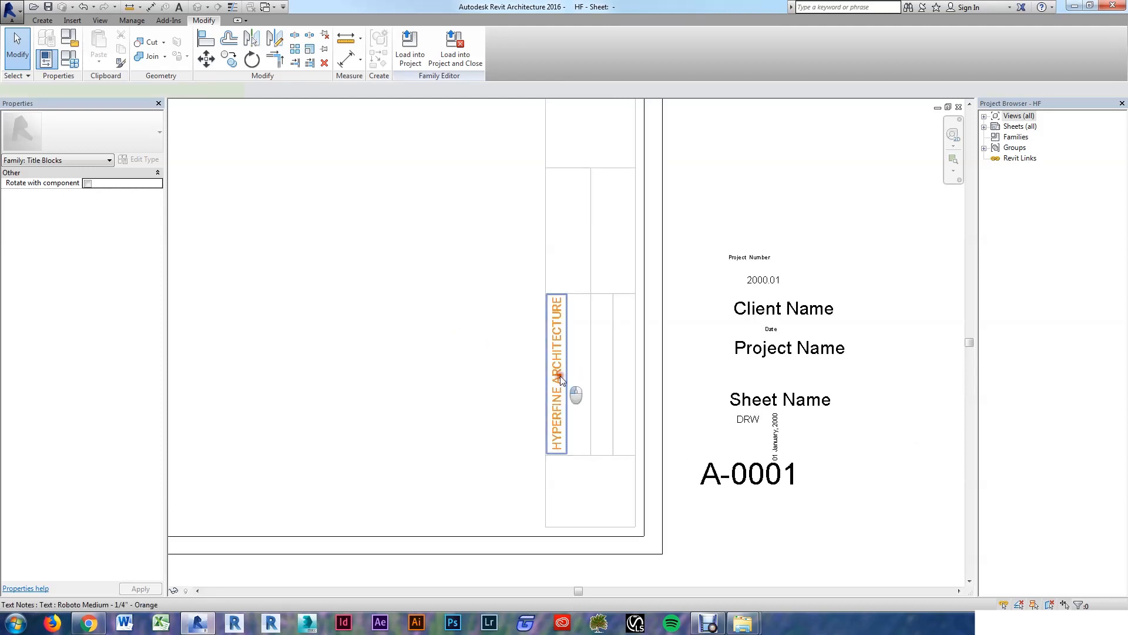
left_click(561, 379)
Step: Copy the heading to a spot just right of the original
key("c")
key("o")
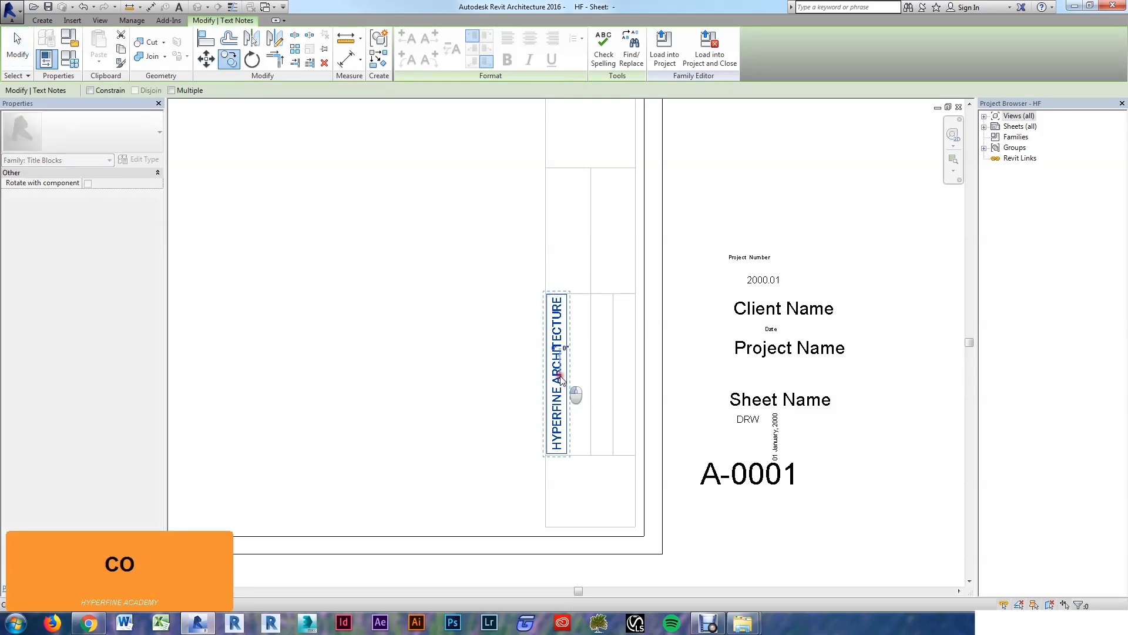
left_click(578, 351)
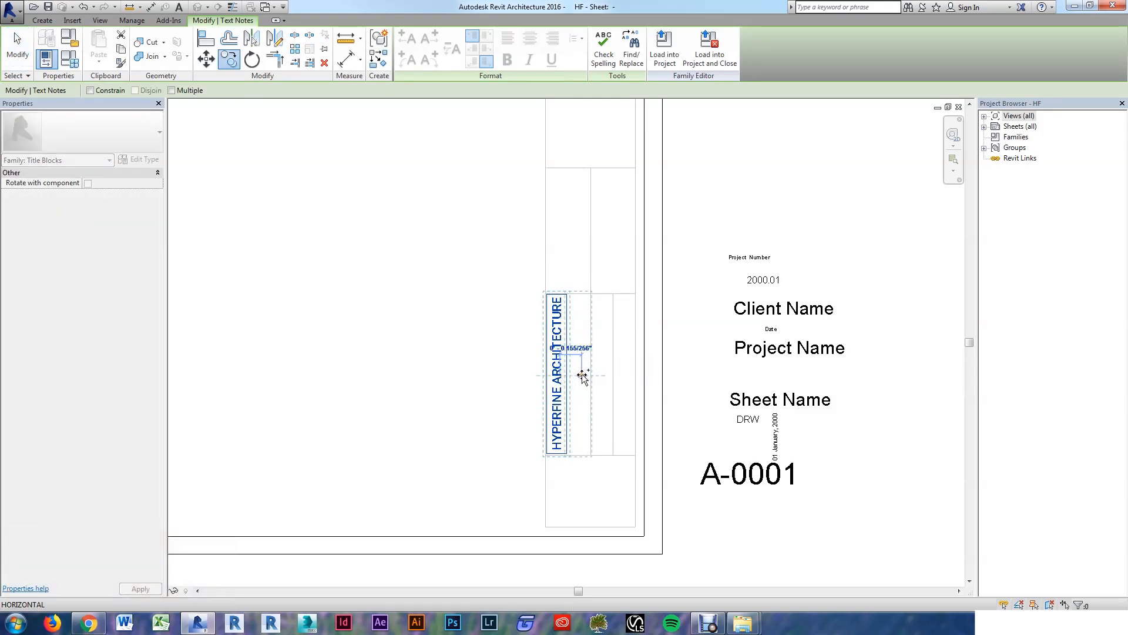
left_click(595, 393)
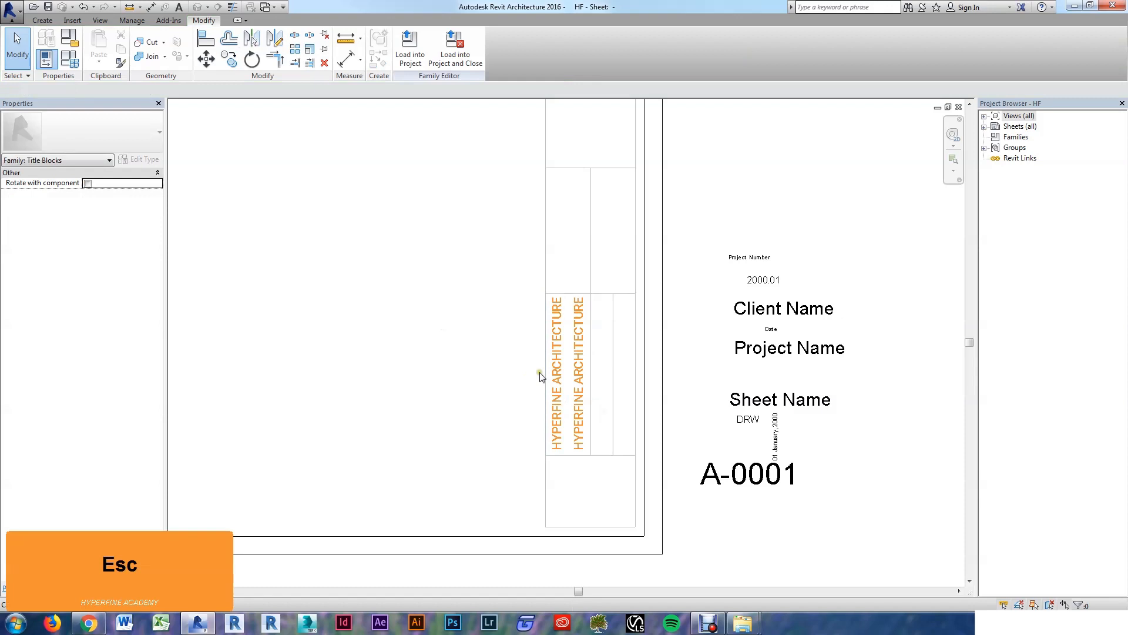
Step: Duplicate the copy's text type as 'Roboto Thin - 1/8" - Grey'
left_click(589, 385)
key("e")
key("t")
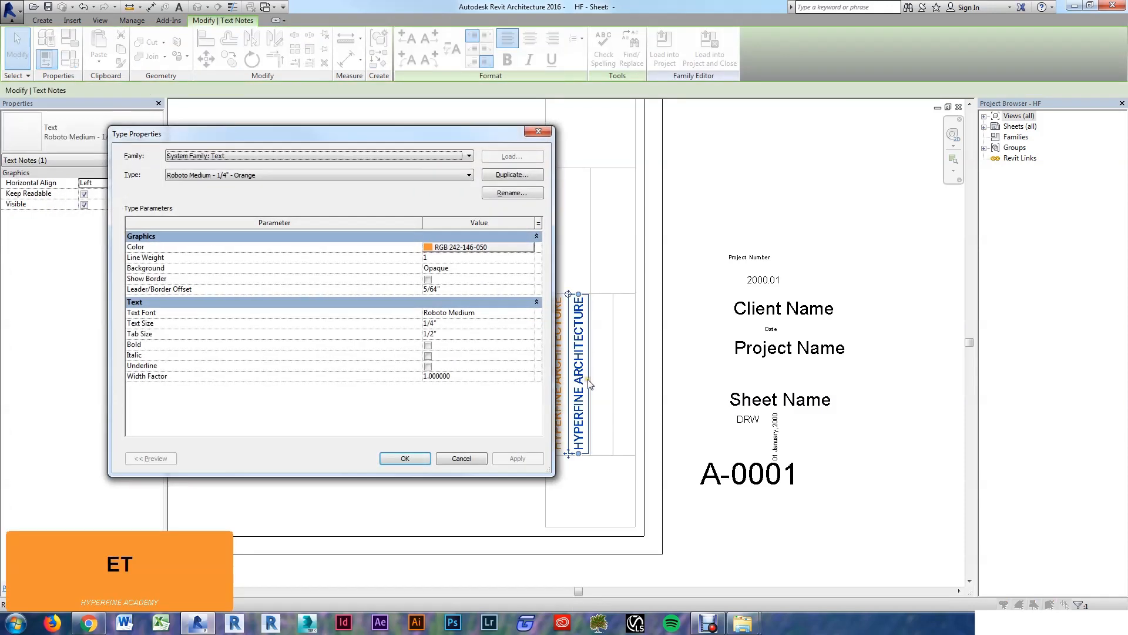
left_click(518, 175)
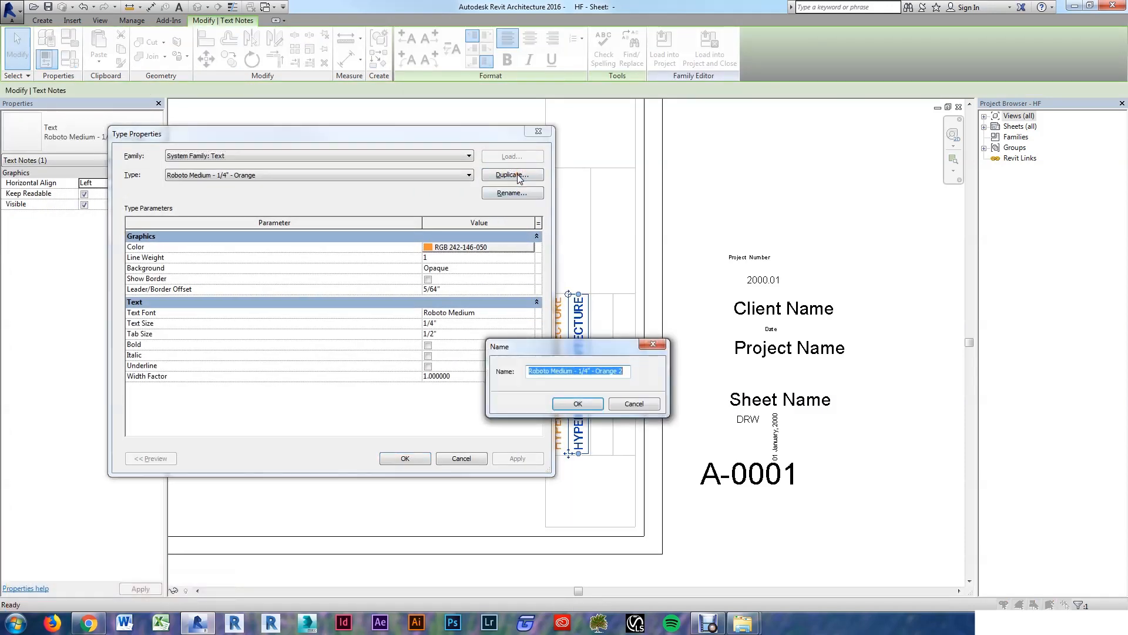
key("Right")
key("BackSpace")
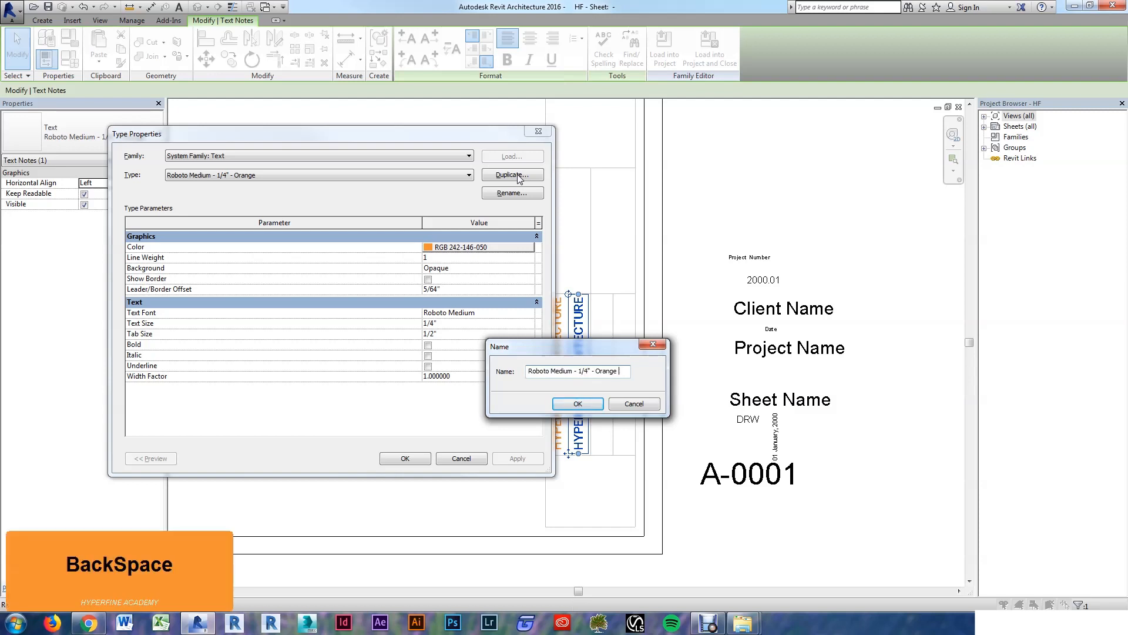
key("Left")
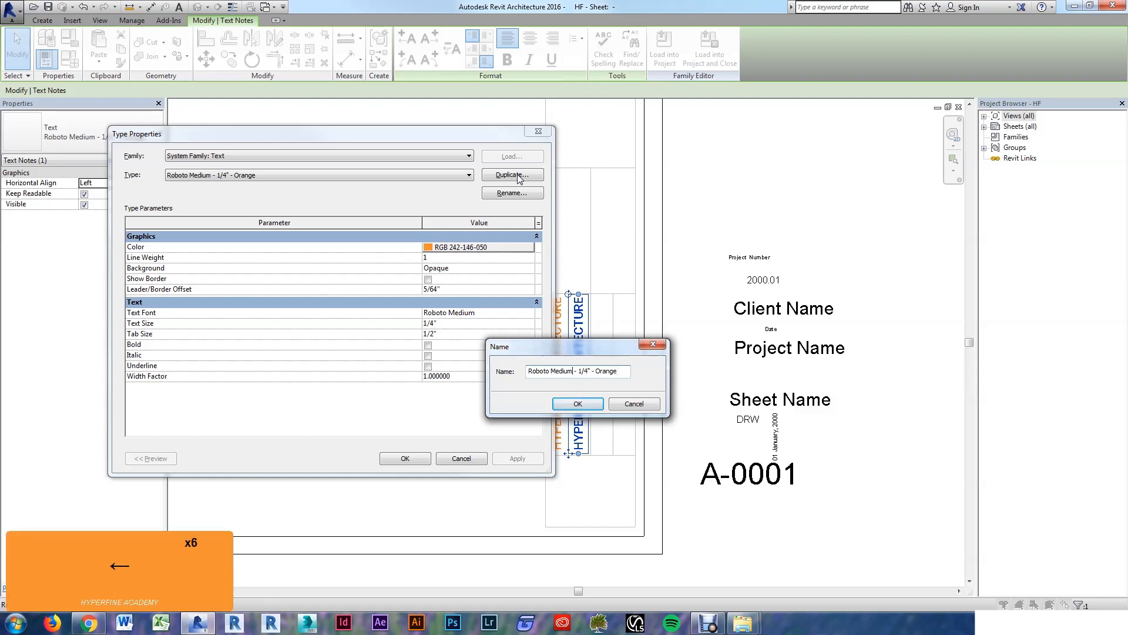
key("shift+Left")
key("shift+Left")
key("shift+Left")
type("Thin")
key("Right")
key("Right")
key("shift+Right")
type("8")
key("Right")
key("Right")
key("shift+Right")
key("shift+Right")
key("shift+Right")
key("shift+Right")
type("Grey")
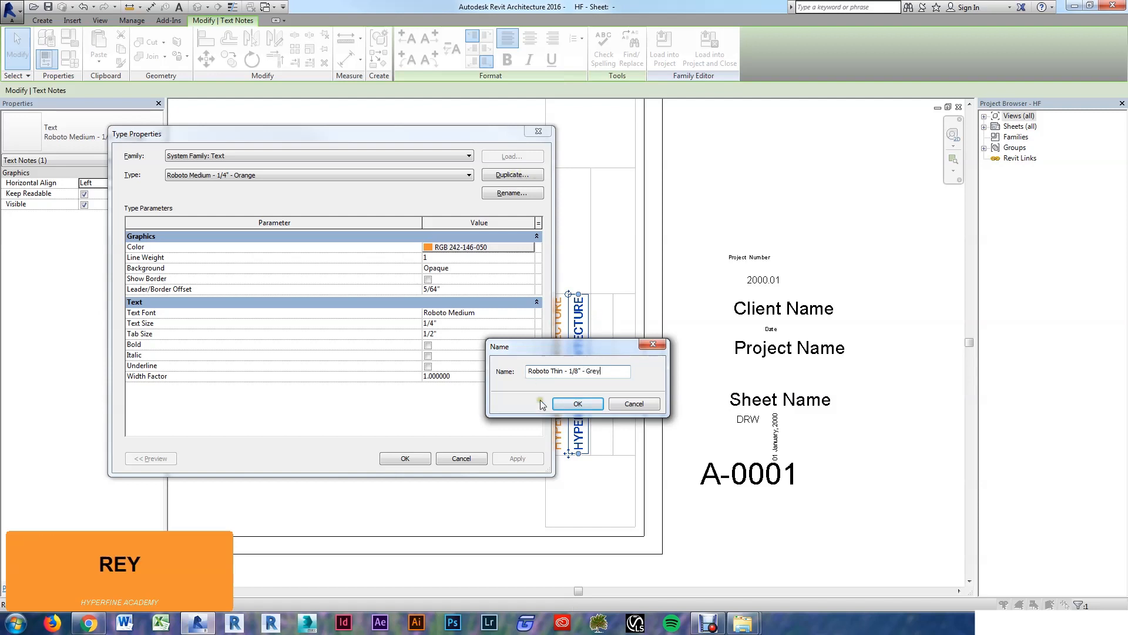
left_click(578, 403)
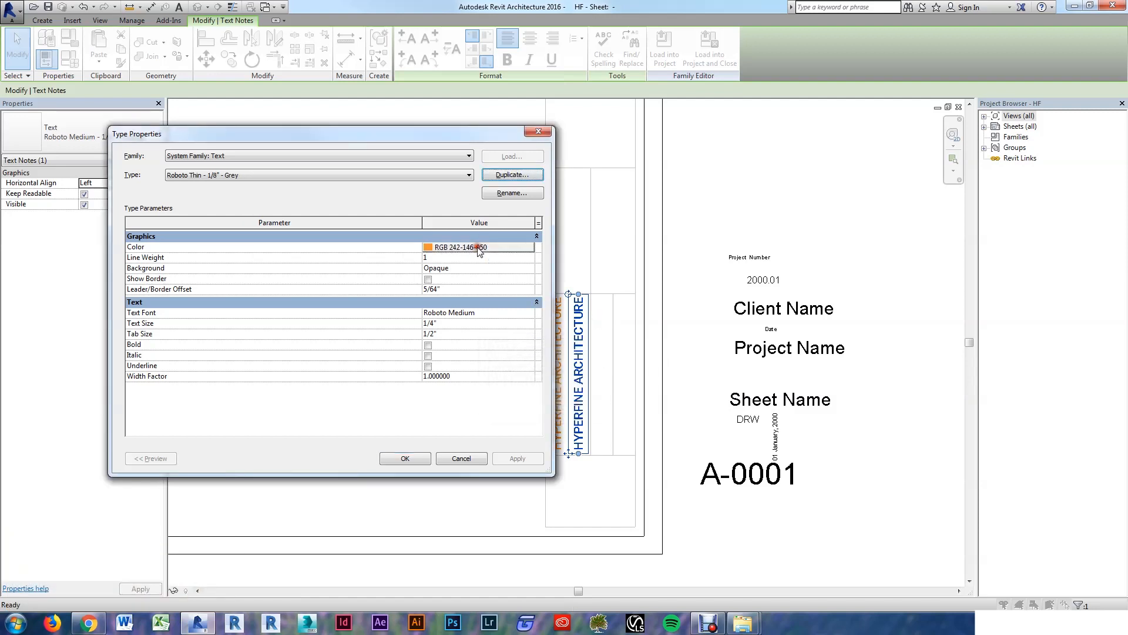
Step: Give the grey type colour 128-128-128, font Roboto Thin and text size 1/8"
left_click(479, 247)
left_click(300, 313)
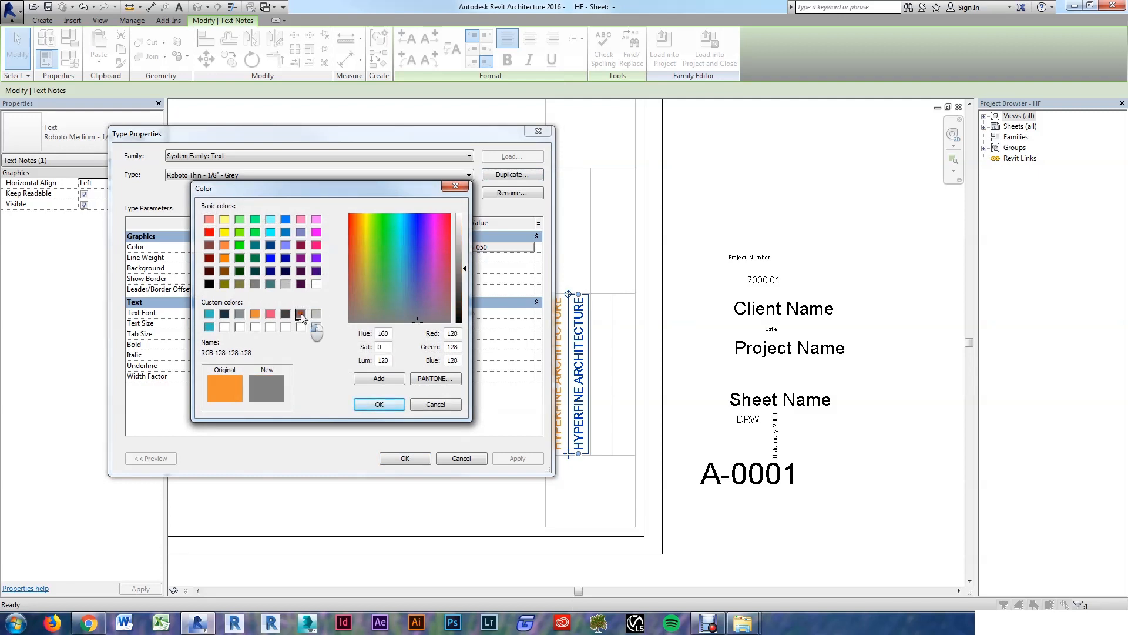
left_click(379, 404)
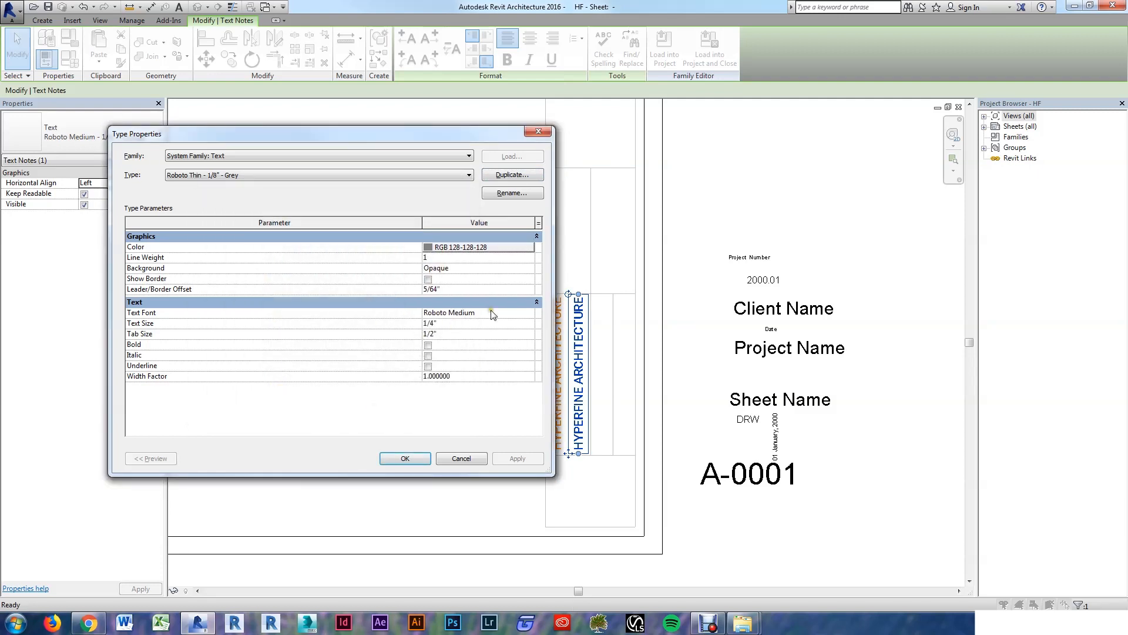
left_click(530, 313)
left_click(459, 343)
left_click(461, 323)
type("1/8")
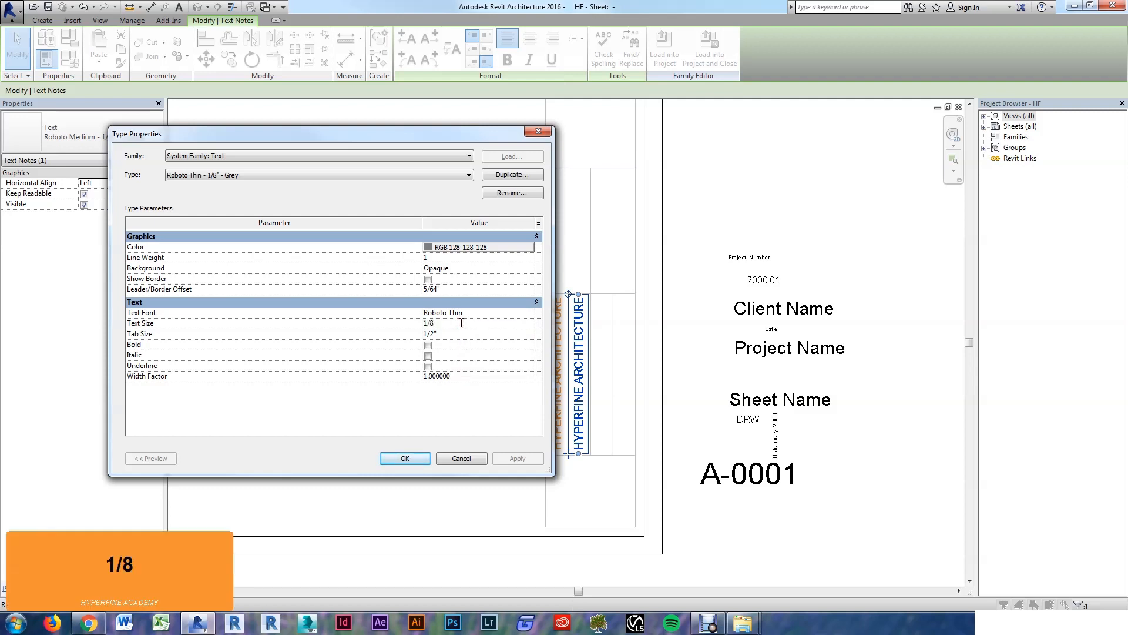
key("Tab")
left_click(405, 458)
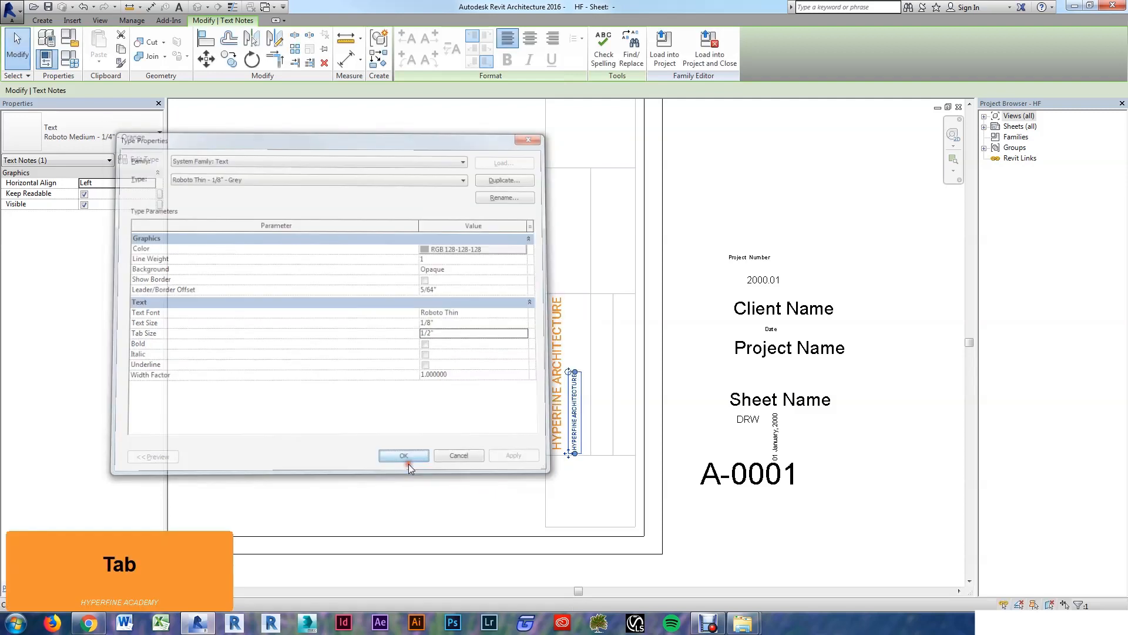
left_click(428, 430)
scroll(581, 411, "up", 3)
Step: Enlarge the grey note and replace its text with 'your address here' on three lines
left_click(569, 420)
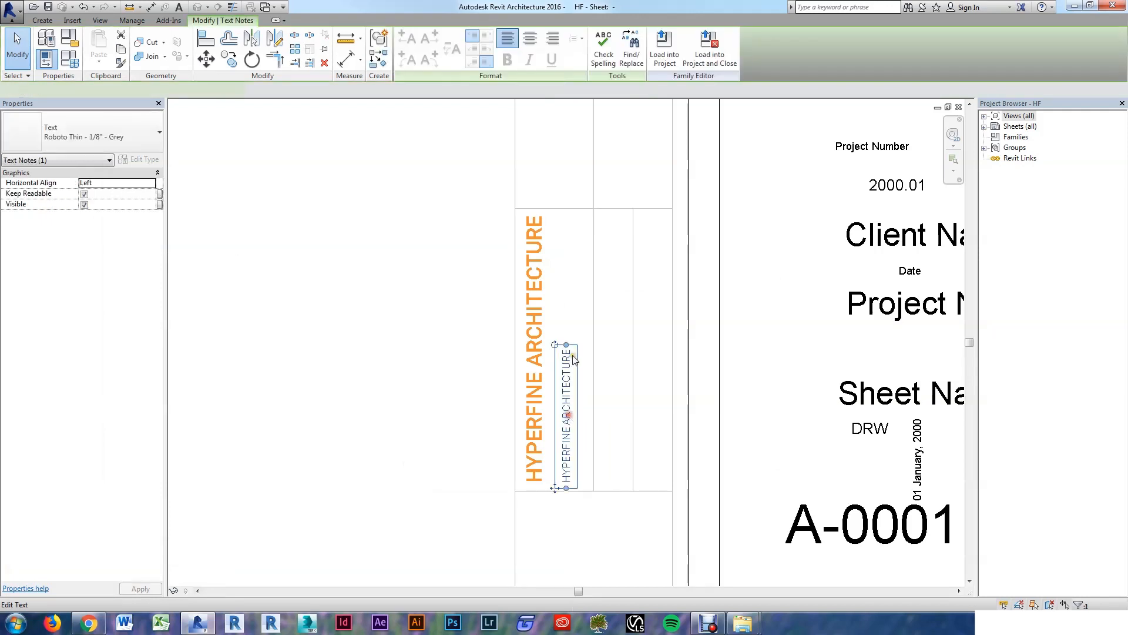
left_click_drag(568, 347, 571, 219)
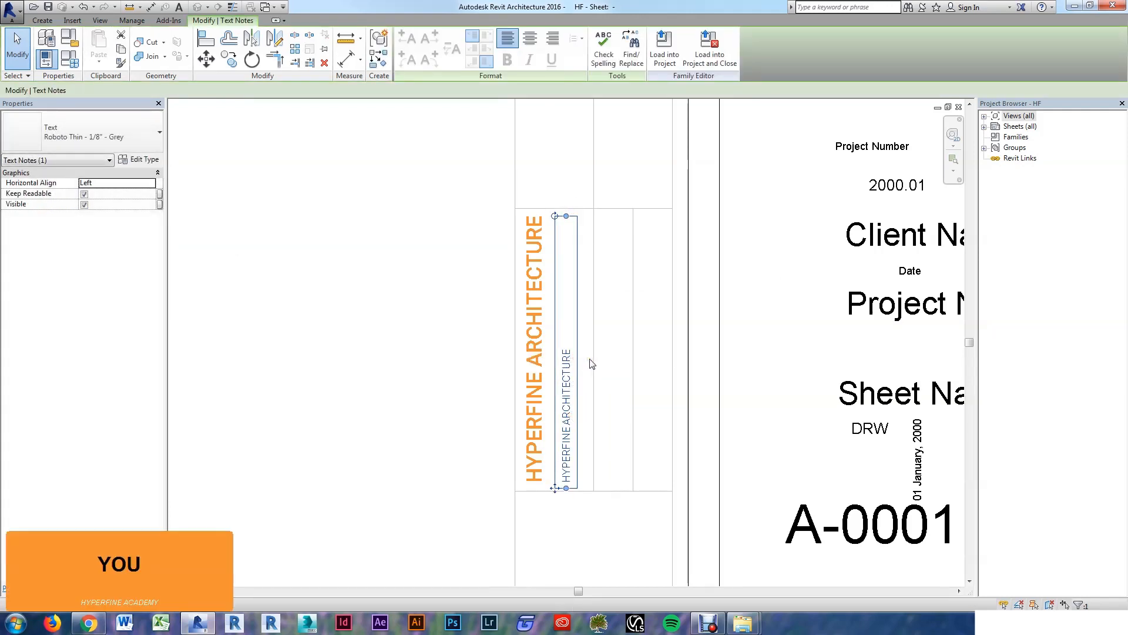
left_click(569, 376)
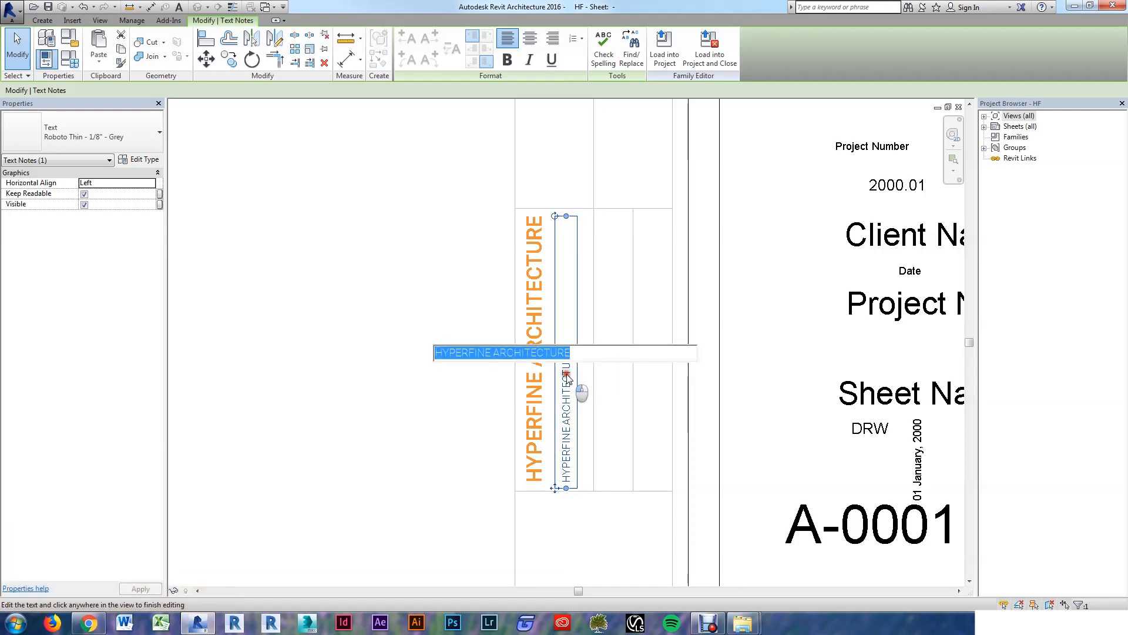
left_click(575, 374)
left_click(570, 372)
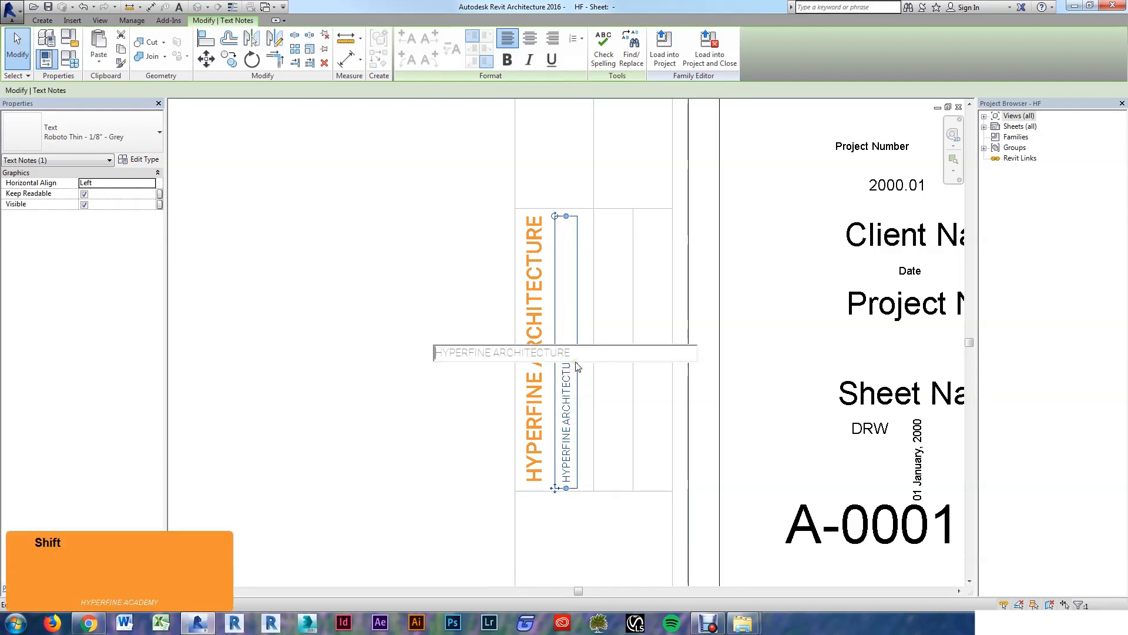
key("shift+Down")
type("your")
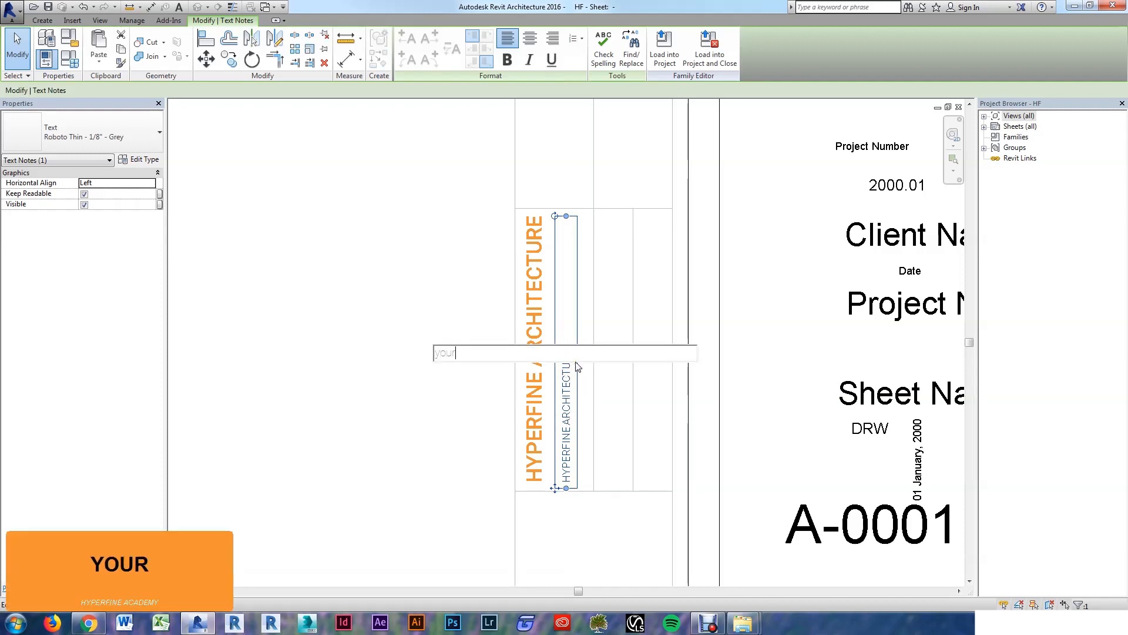
type(" address here")
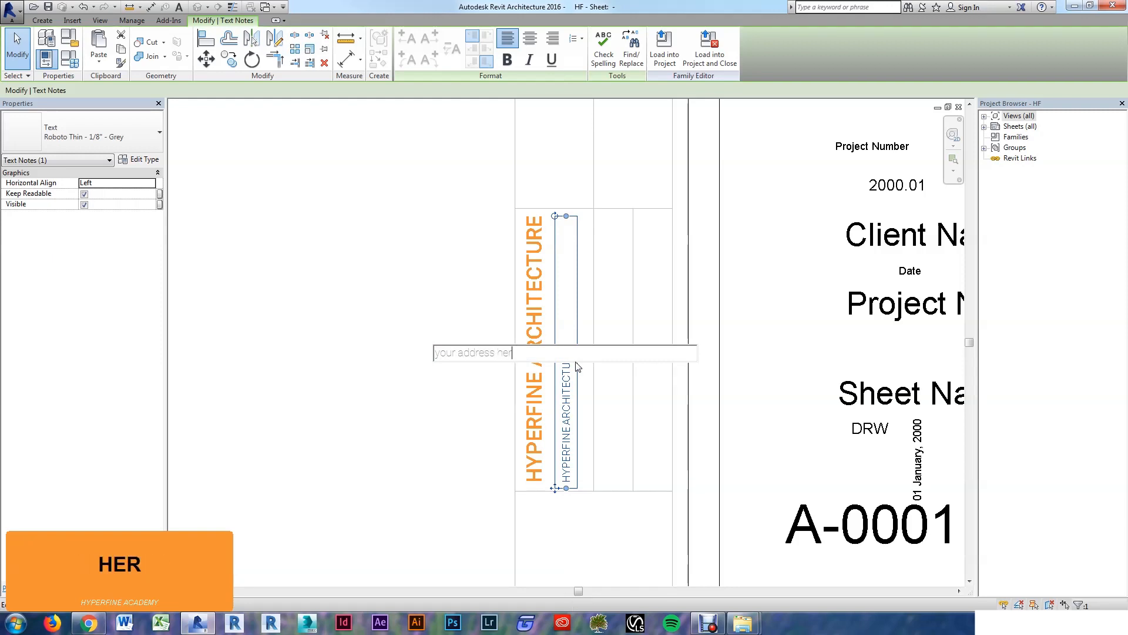
key("Return")
type("your a")
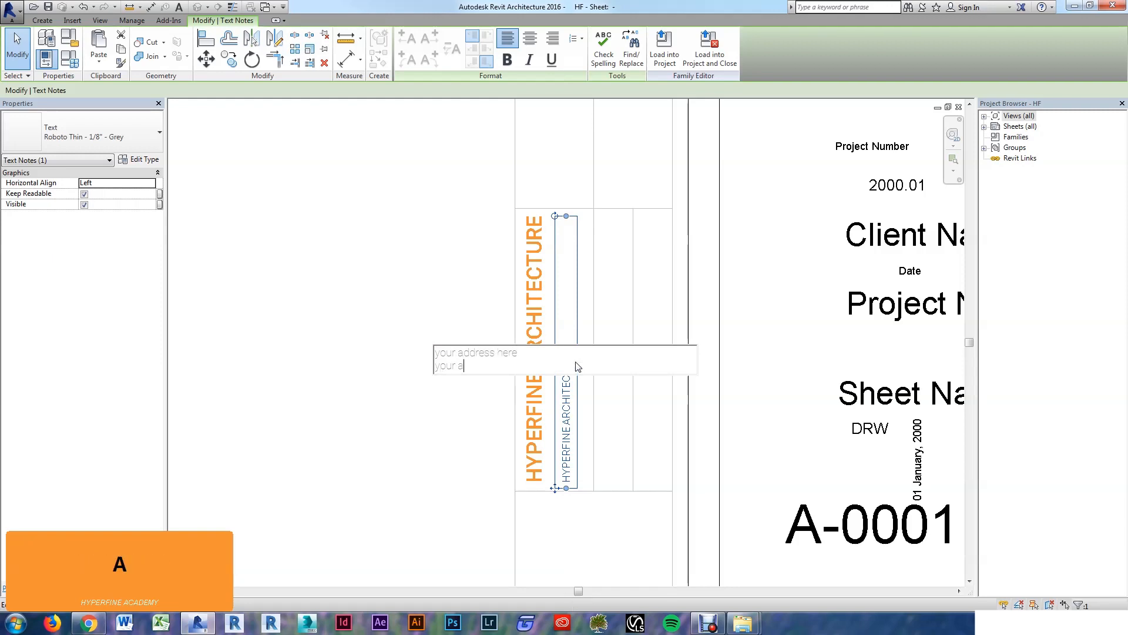
type("ddress here")
key("Return")
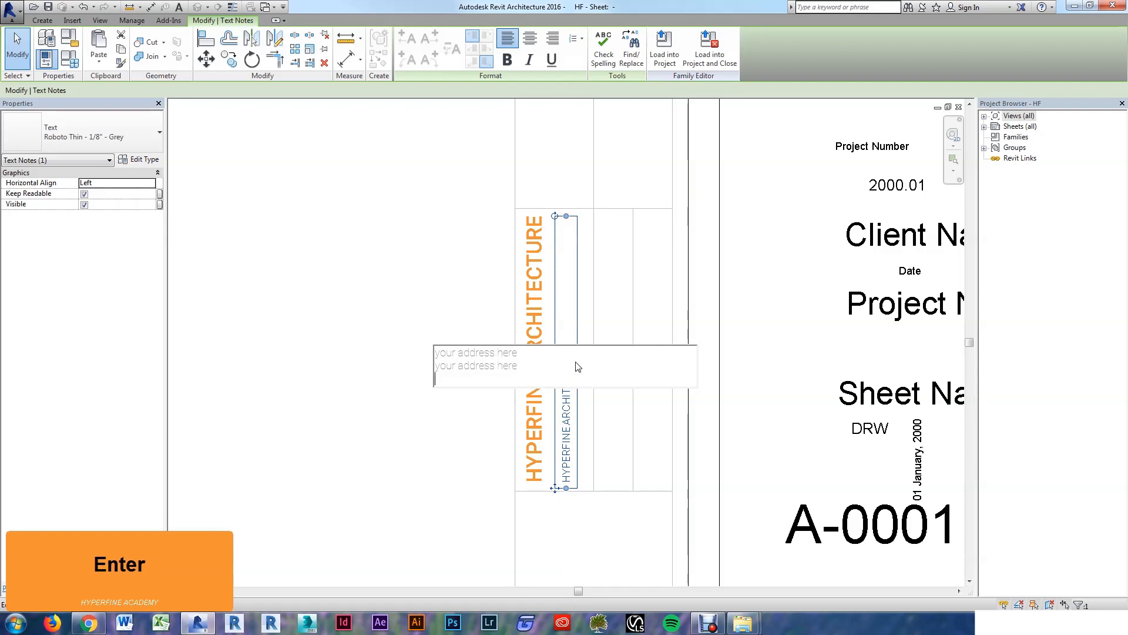
type("your address here")
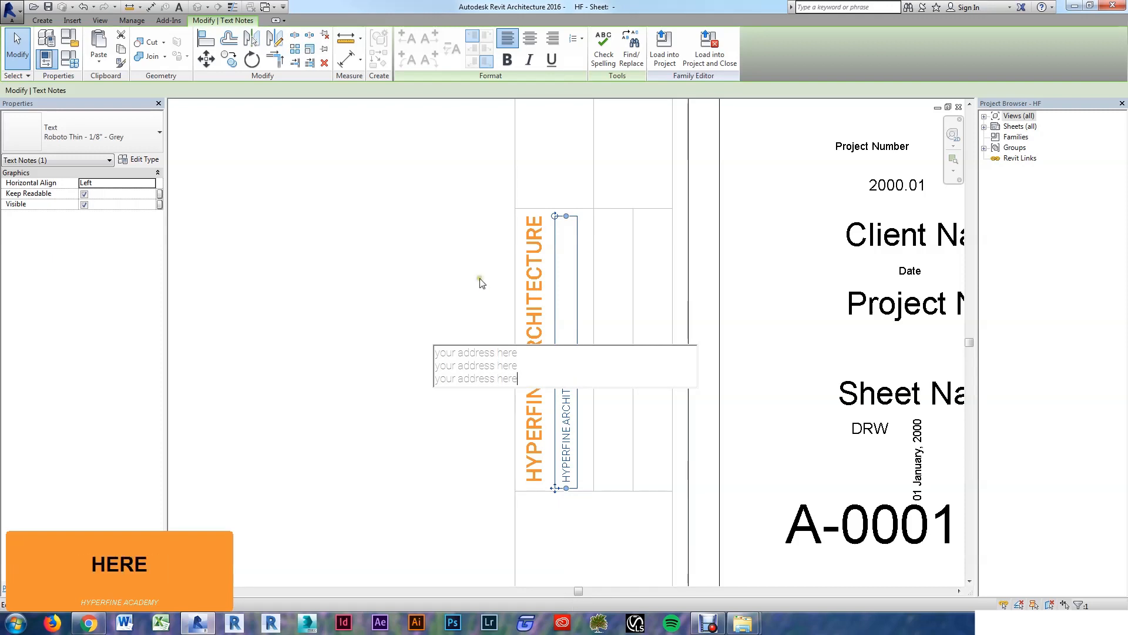
left_click(404, 265)
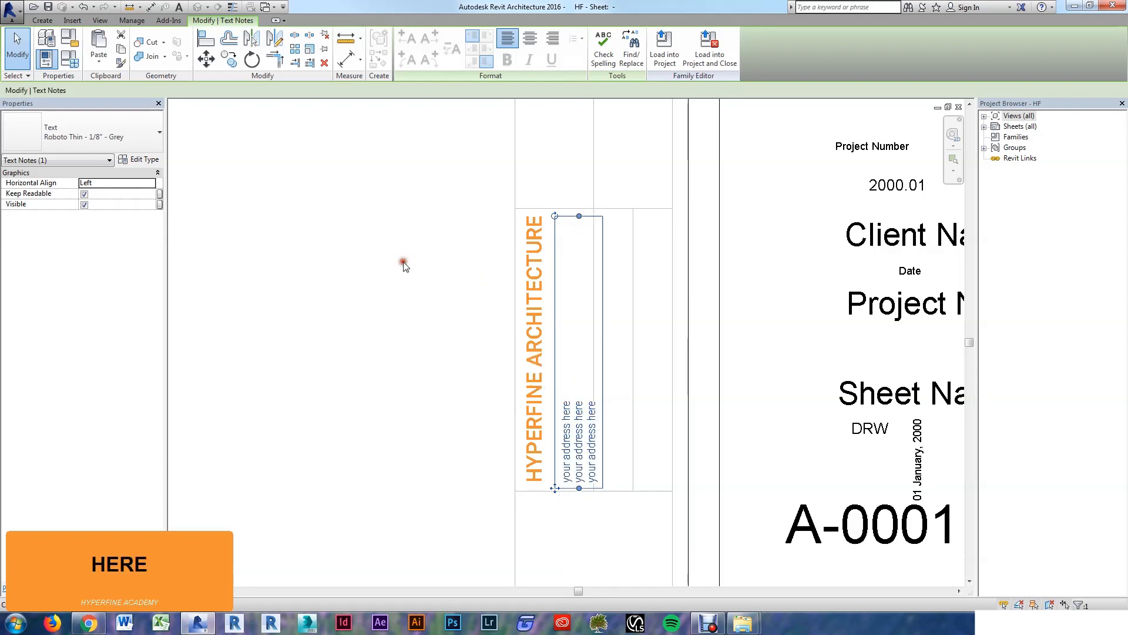
left_click(415, 272)
Step: Nudge the address note left and back right beside the orange heading
left_click(577, 436)
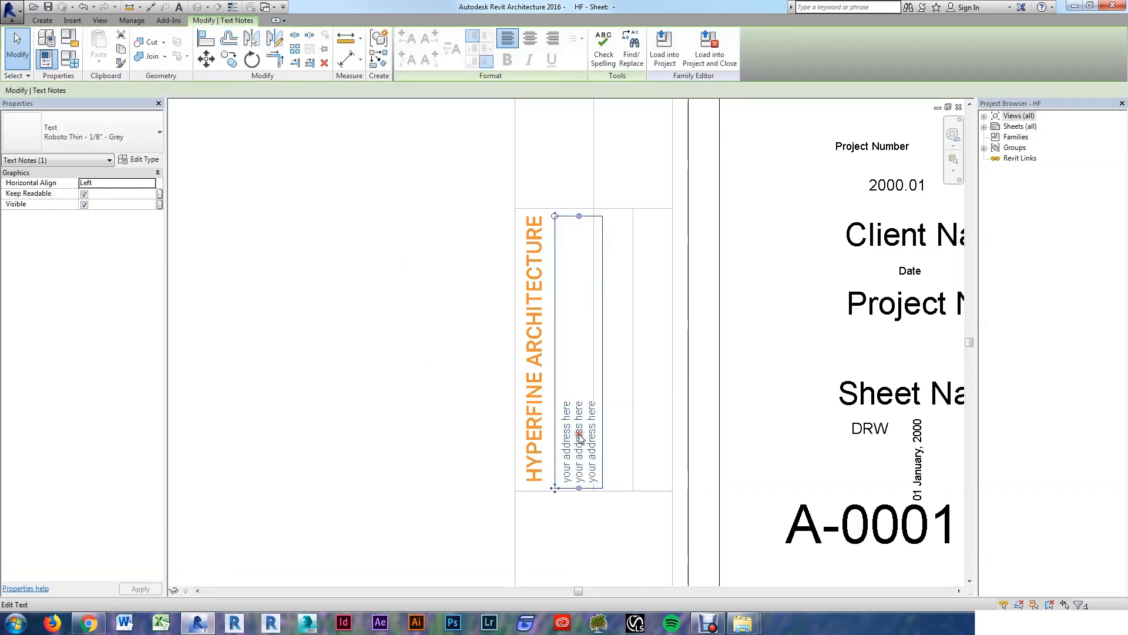
key("Left")
key("Left")
key("Left")
key("Left")
key("Left")
key("Left")
key("Left")
key("Right")
key("Right")
key("Right")
key("Right")
key("Right")
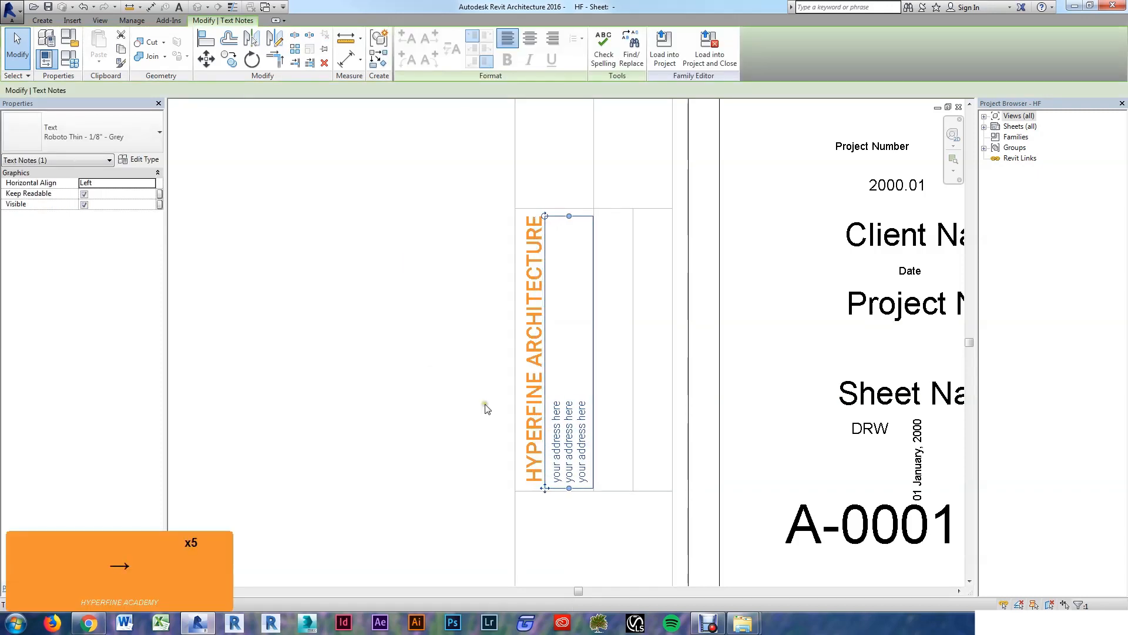
Step: Copy the HYPERFINE ARCHITECTURE heading one column to the right with CO
left_click(408, 396)
scroll(453, 460, "down", 2)
scroll(516, 441, "up", 1)
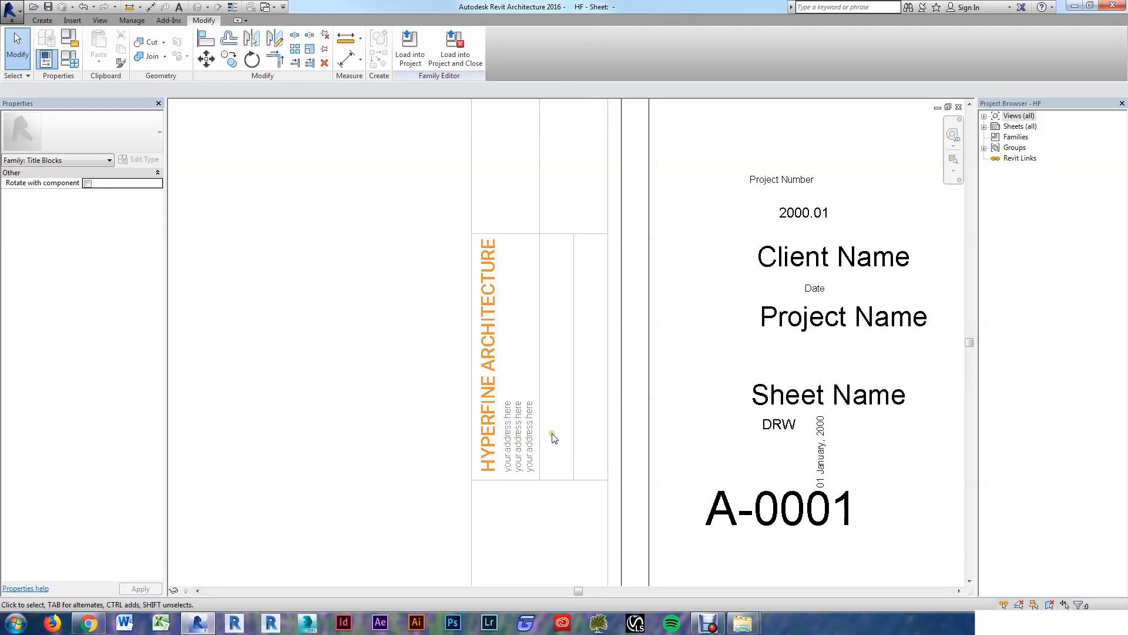
scroll(376, 347, "up", 1)
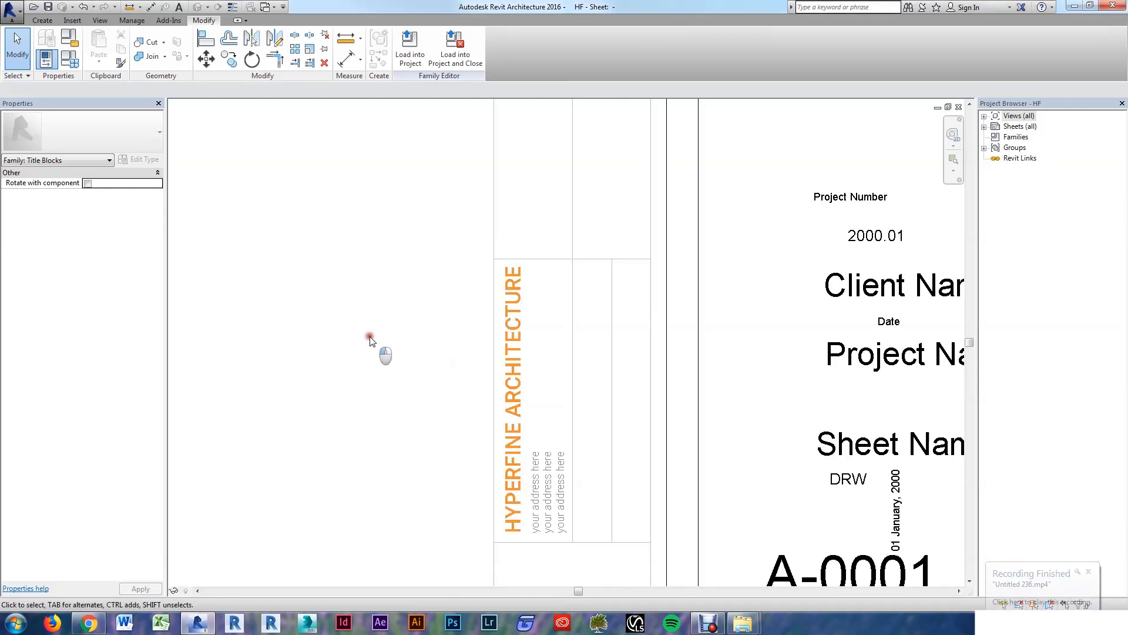
left_click(512, 377)
key("c")
key("o")
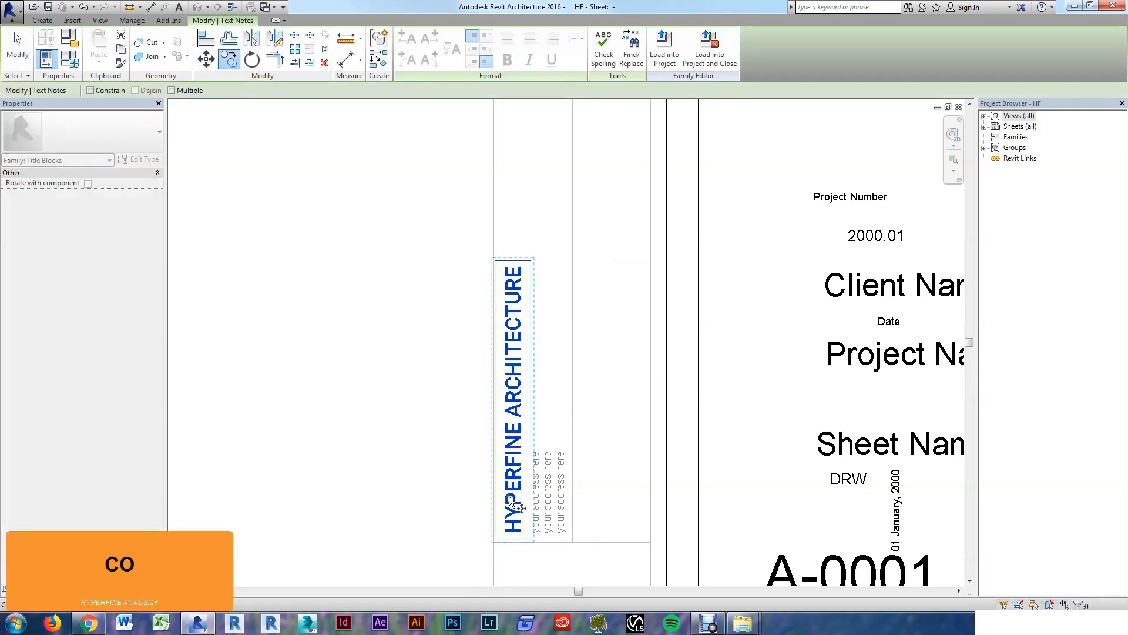
left_click(493, 541)
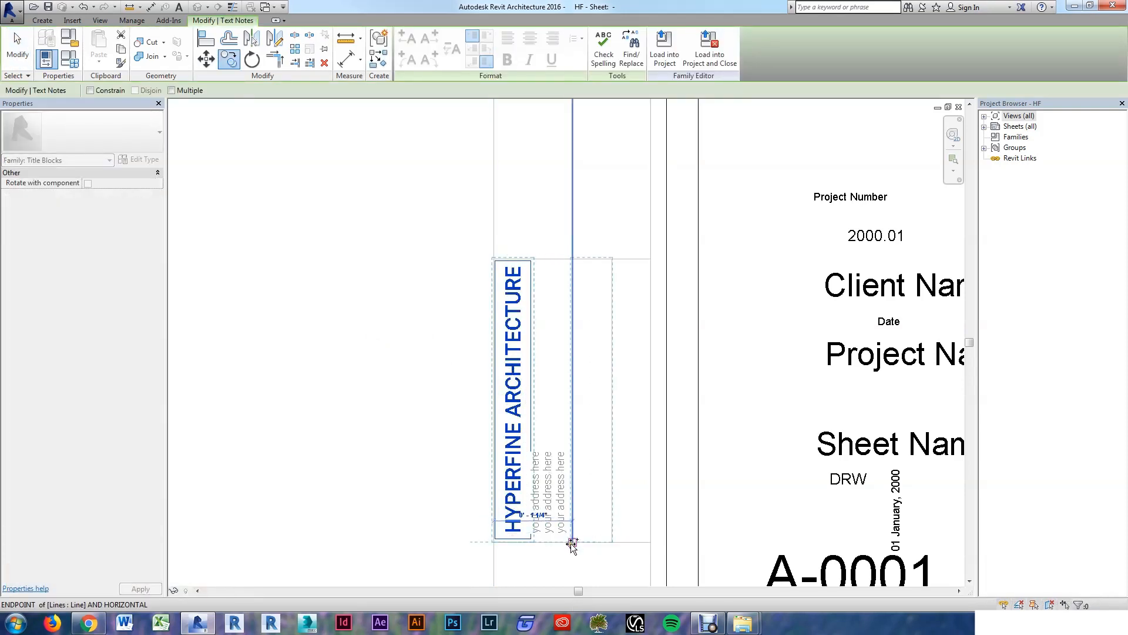
left_click(574, 542)
key("Escape")
key("Escape")
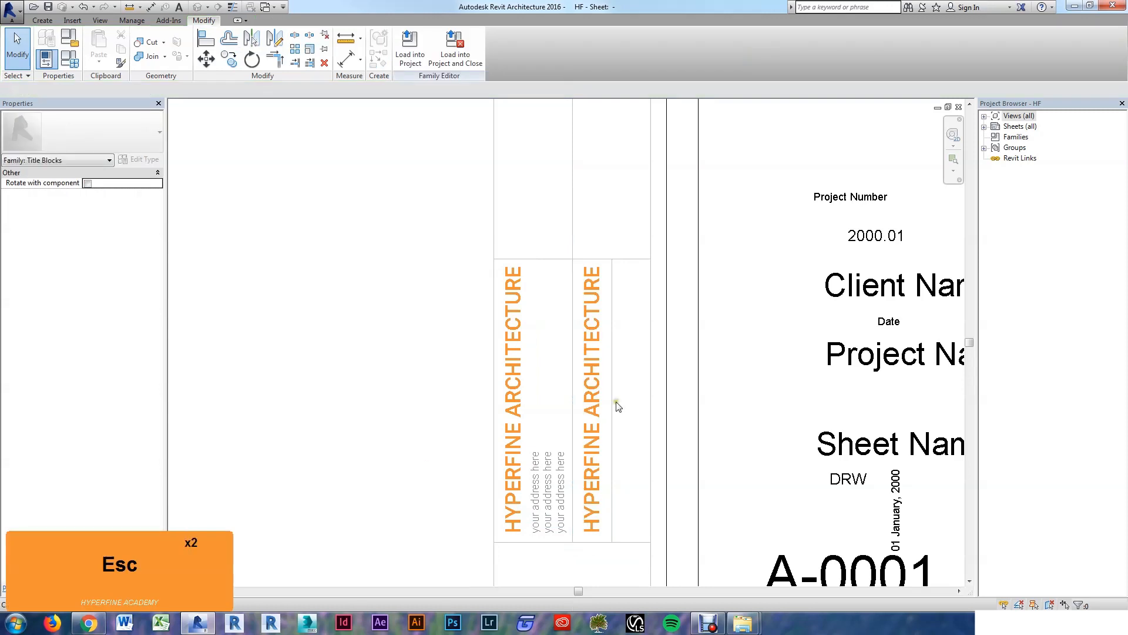
Step: Duplicate the copied note's text type as Roboto Medium - 3/16"
left_click(588, 413)
key("e")
key("t")
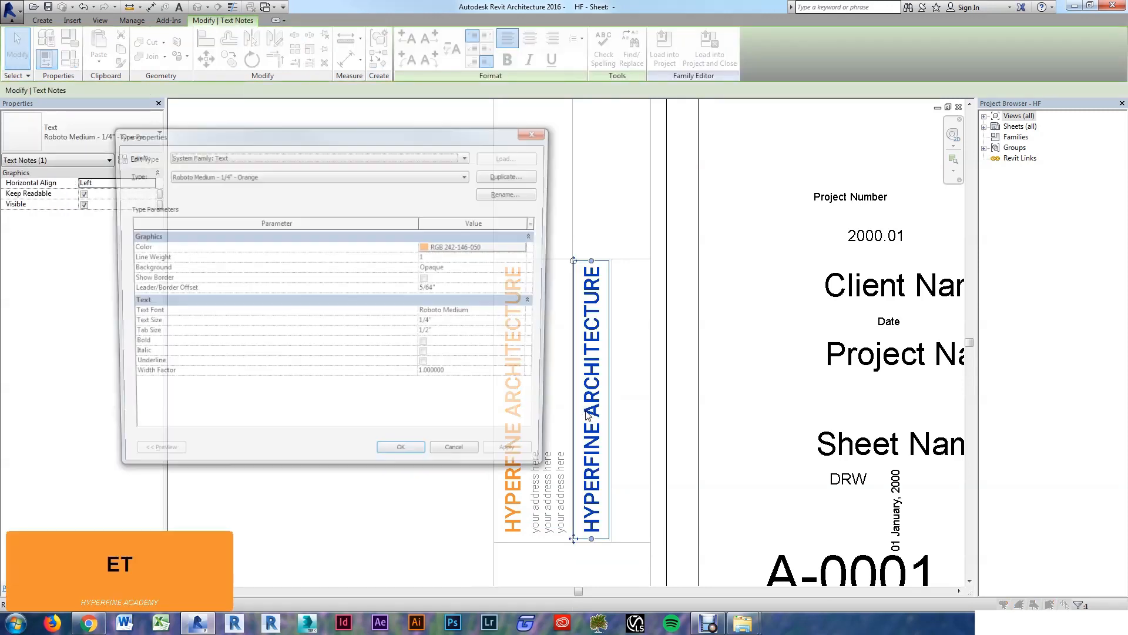
left_click(513, 175)
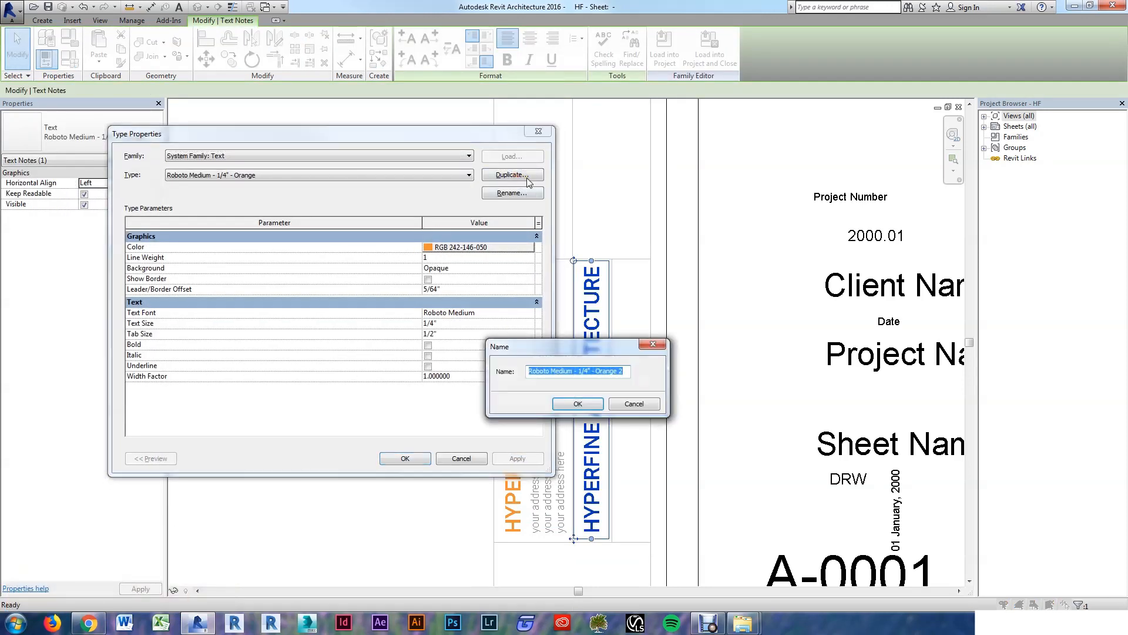
key("End")
key("BackSpace")
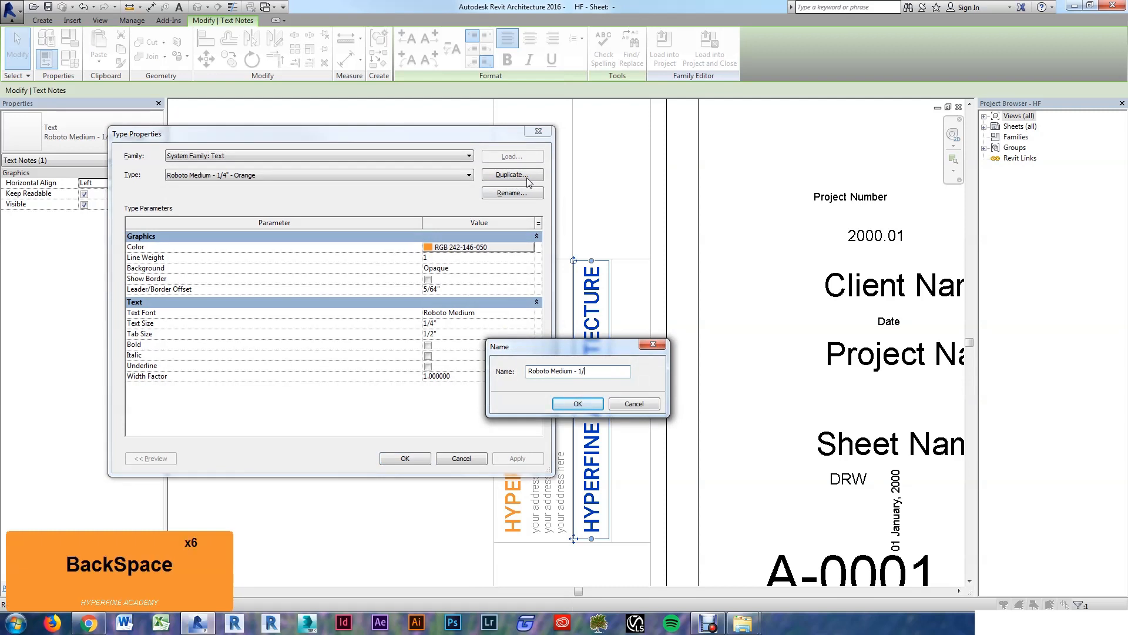
type("3")
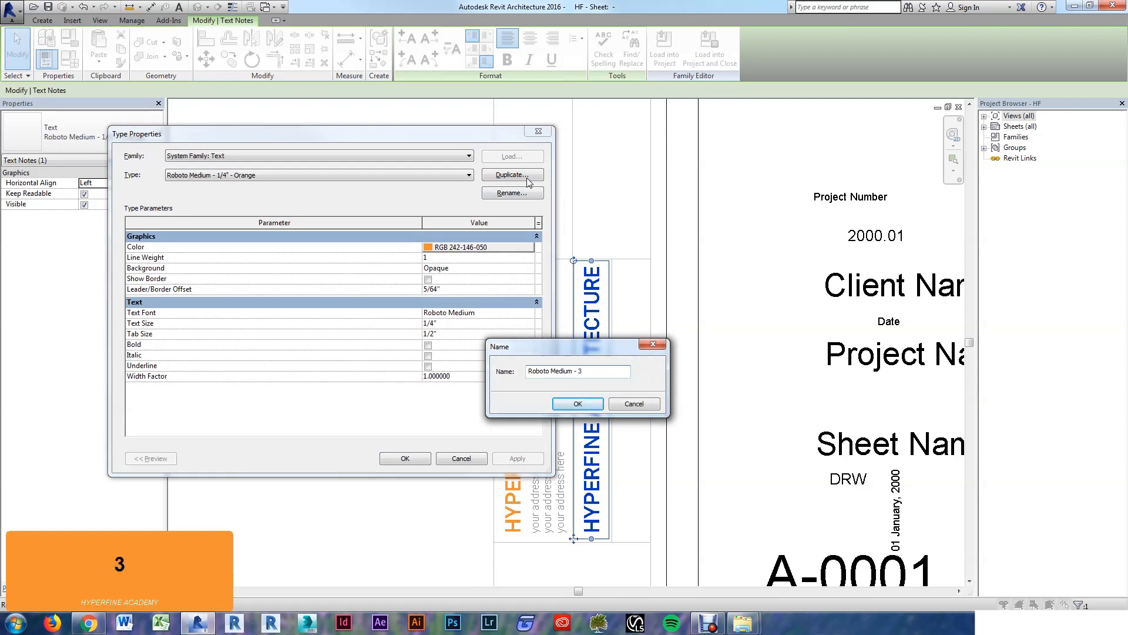
type("/16\"")
key("Return")
Step: Set the new type's colour to black and text size to 3/16"
left_click(477, 252)
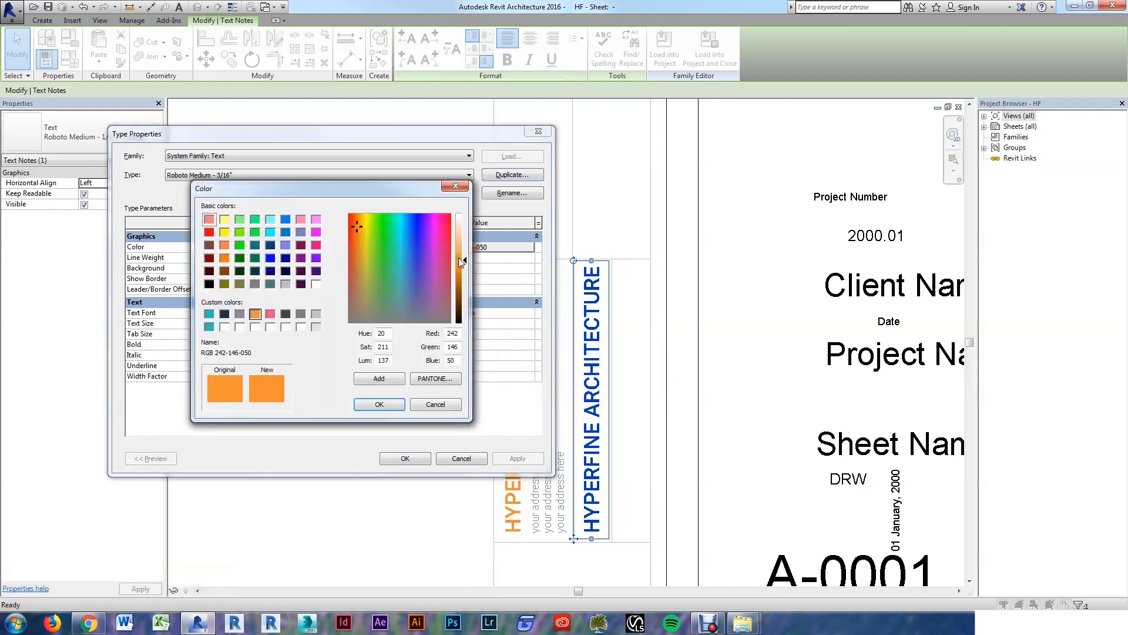
left_click(300, 284)
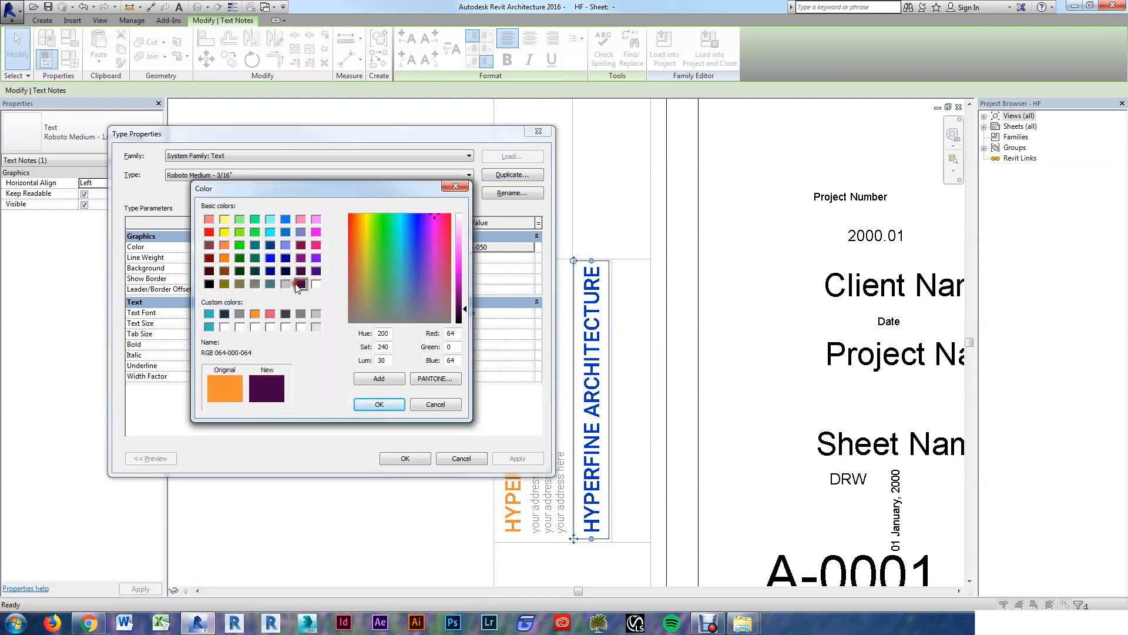
left_click(209, 284)
left_click(379, 405)
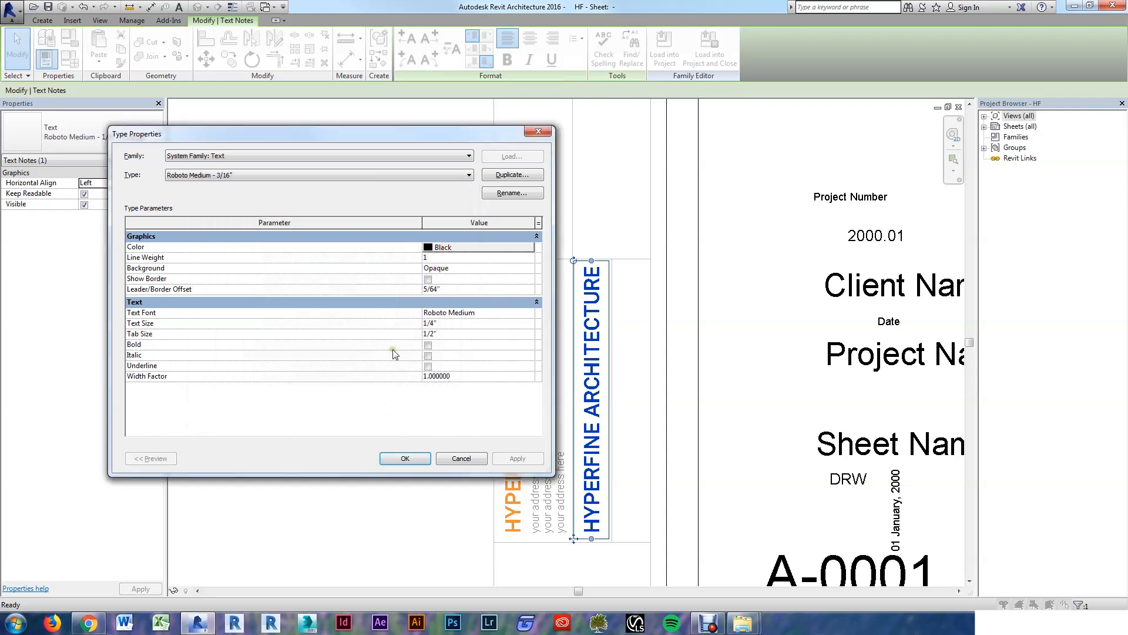
left_click(461, 322)
type("3/16")
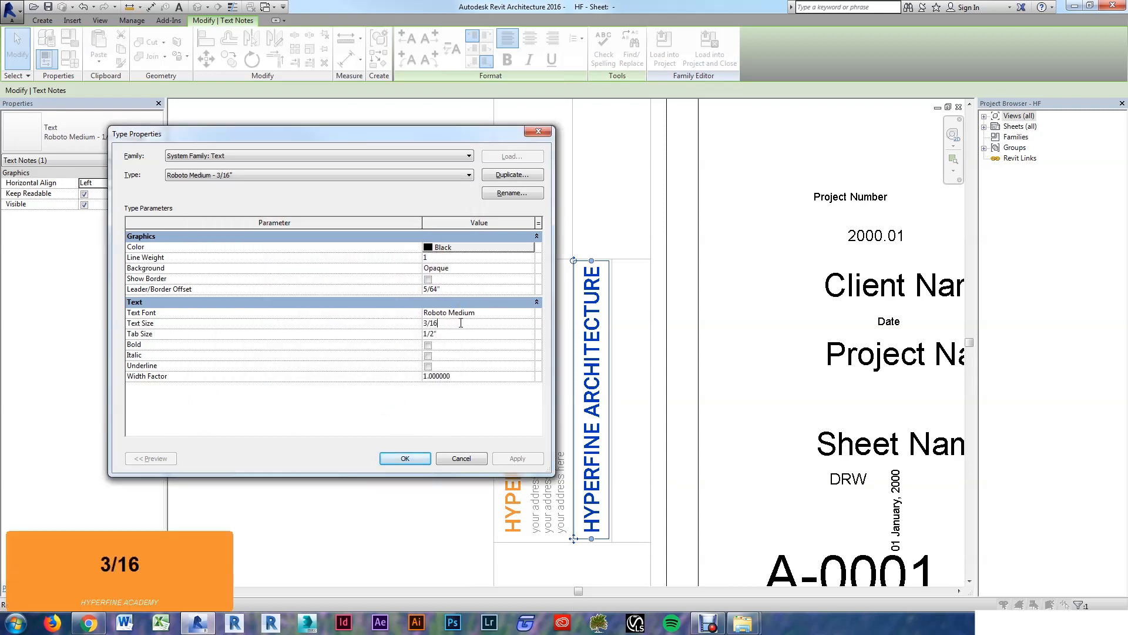
key("Tab")
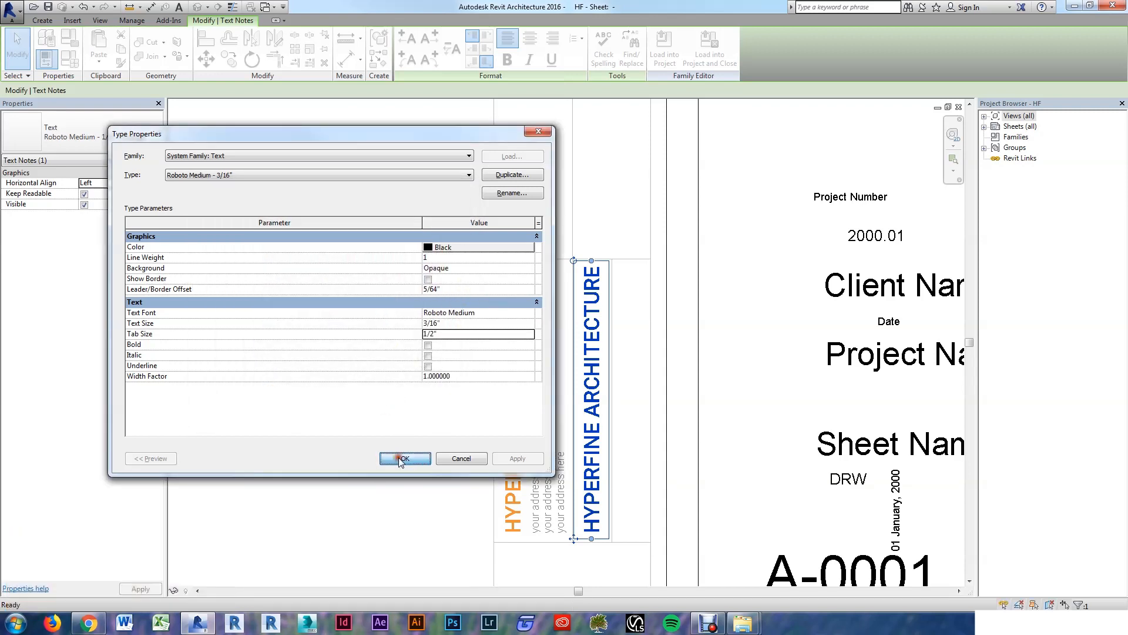
left_click(400, 459)
Step: Retype the copied heading to read DRAWN BY:
double_click(591, 504)
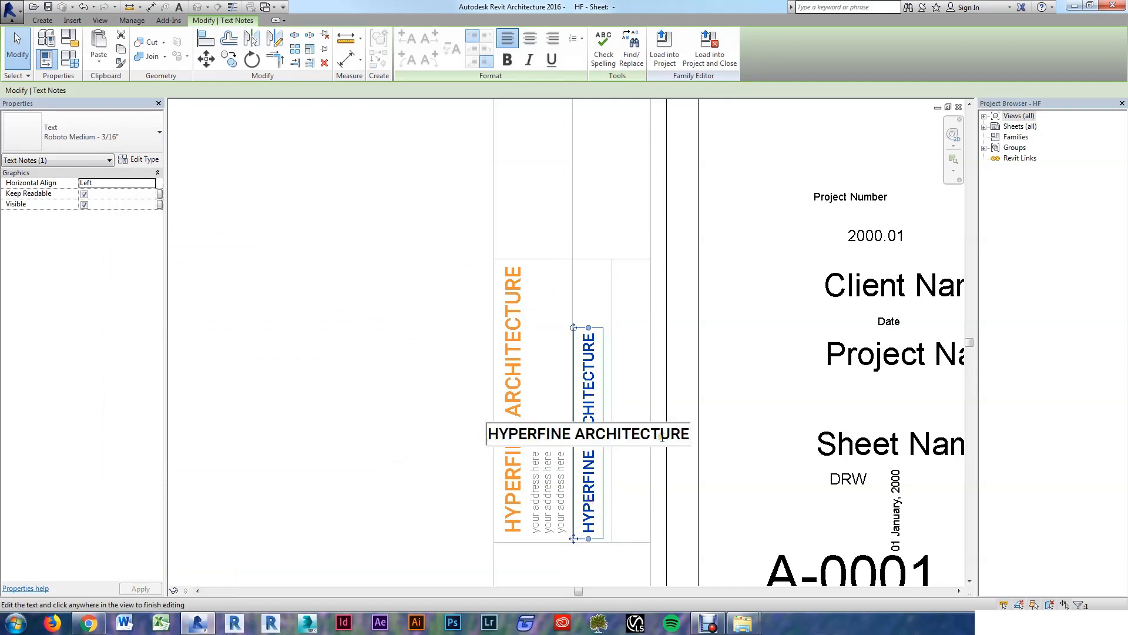
left_click_drag(698, 441, 442, 409)
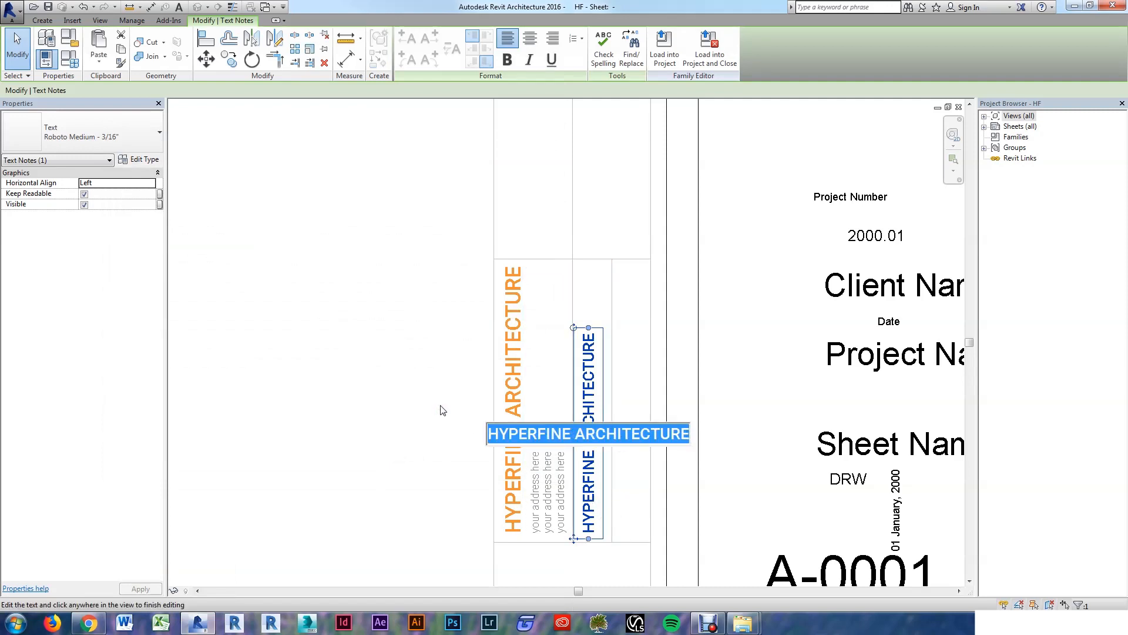
type("DRAWN BY:")
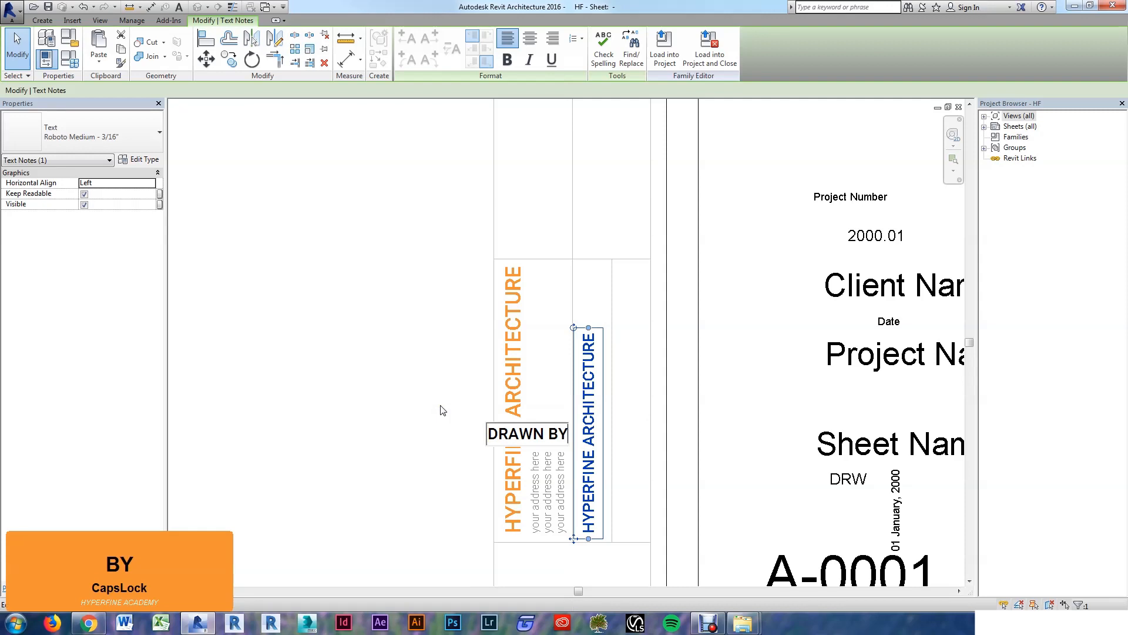
left_click(390, 408)
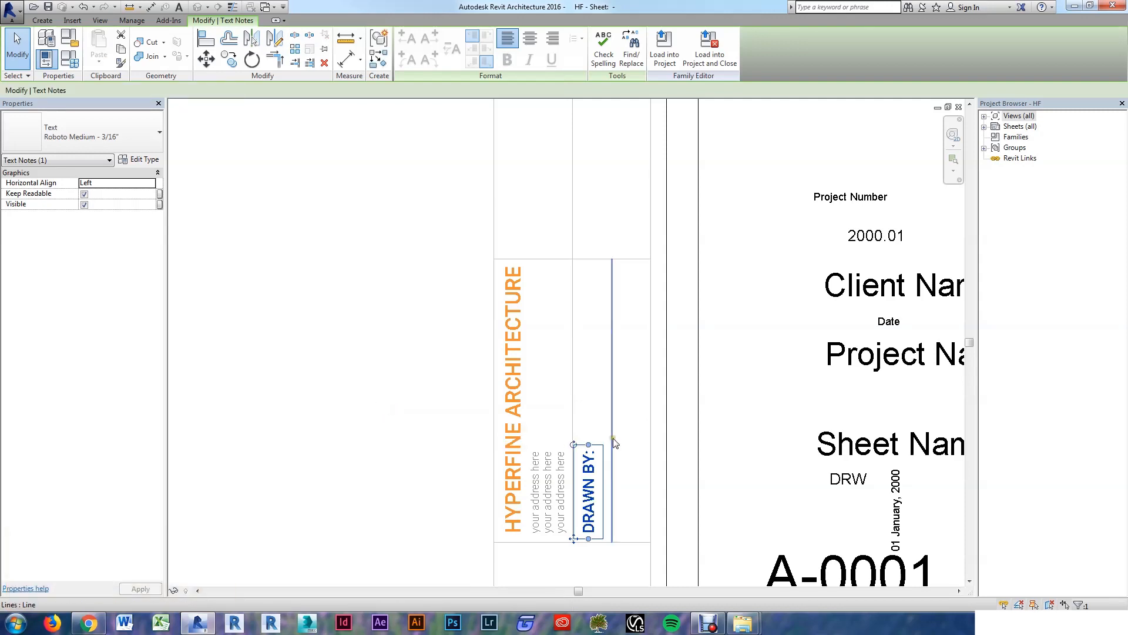
left_click(586, 421)
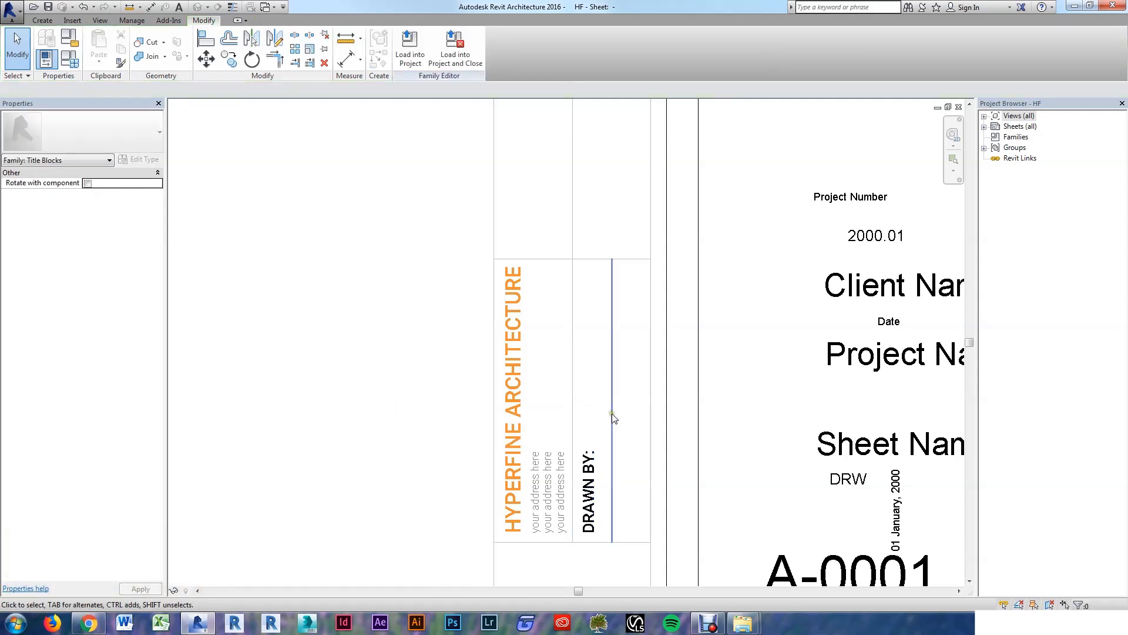
Step: Copy the DRAWN BY: label one column right and change the copy to PLOT DATE:
left_click(590, 481)
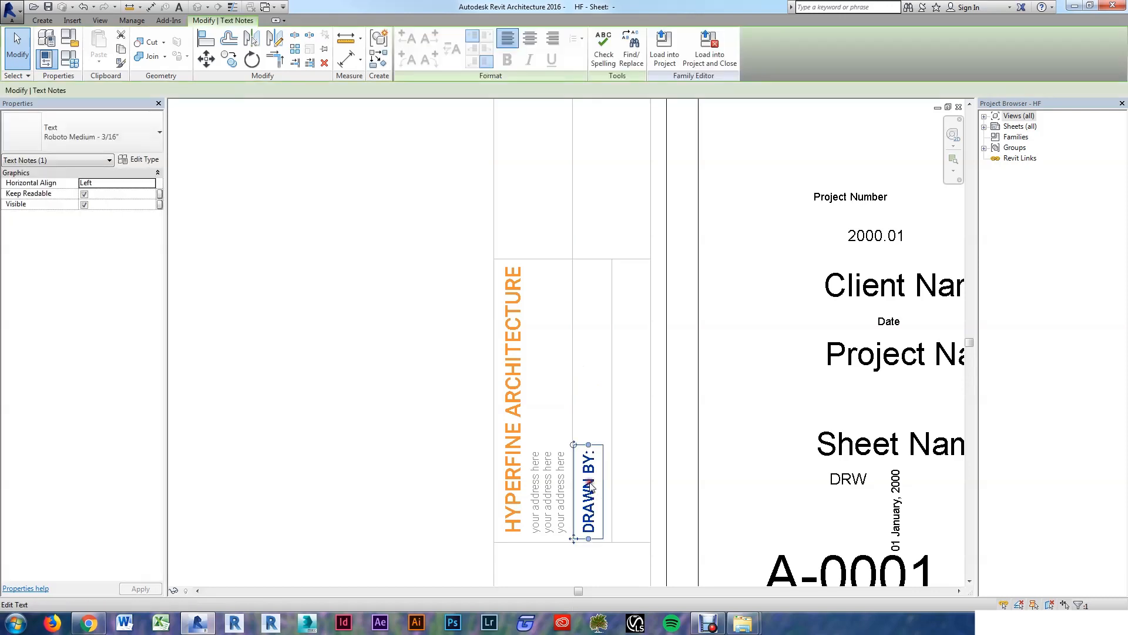
key("c")
key("o")
left_click(574, 415)
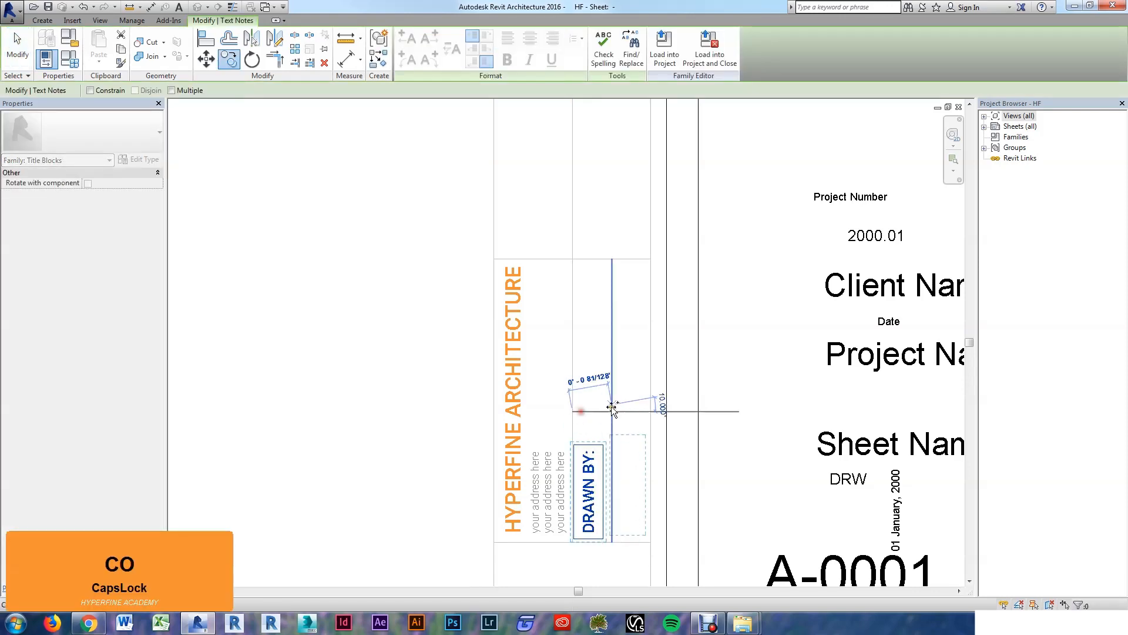
left_click(613, 413)
key("Escape")
key("Escape")
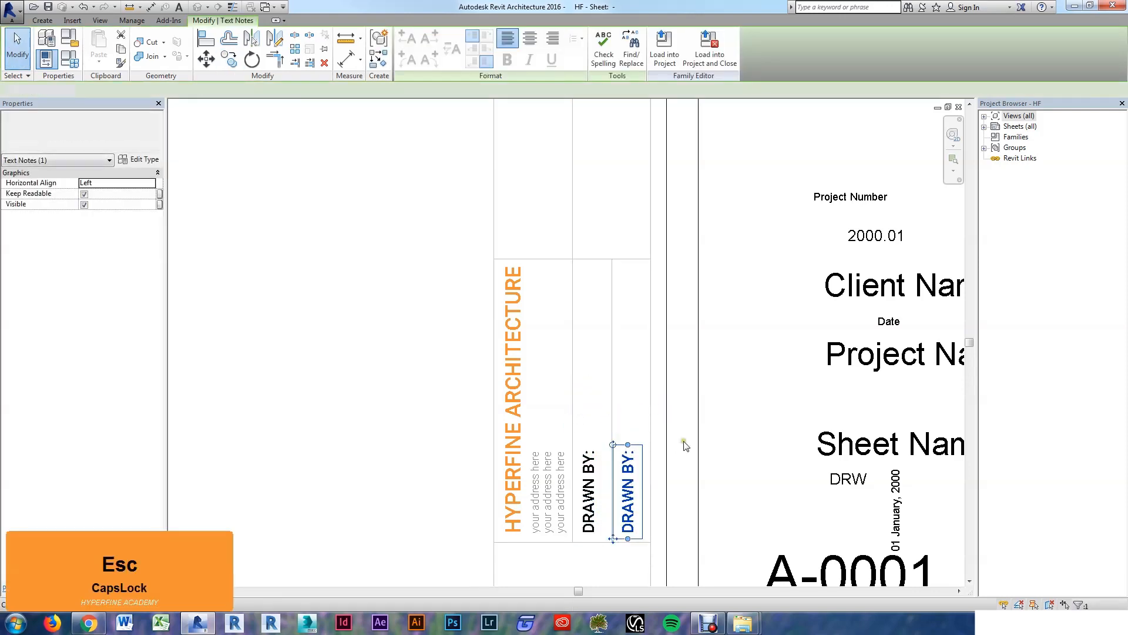
left_click(628, 487)
triple_click(628, 488)
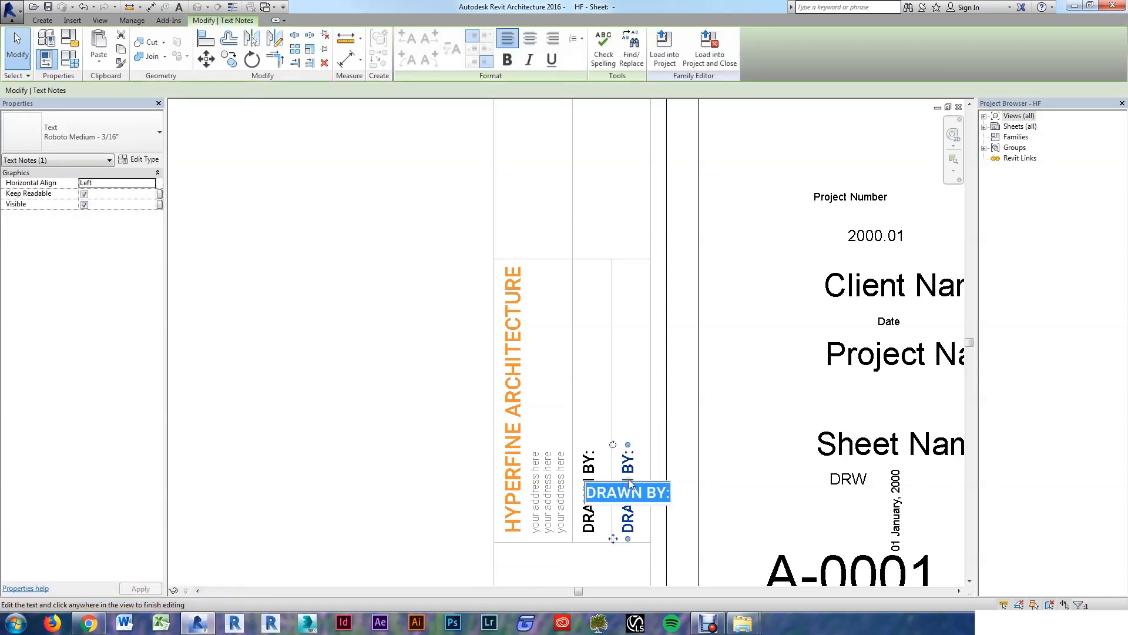
type("PLOT DATE:")
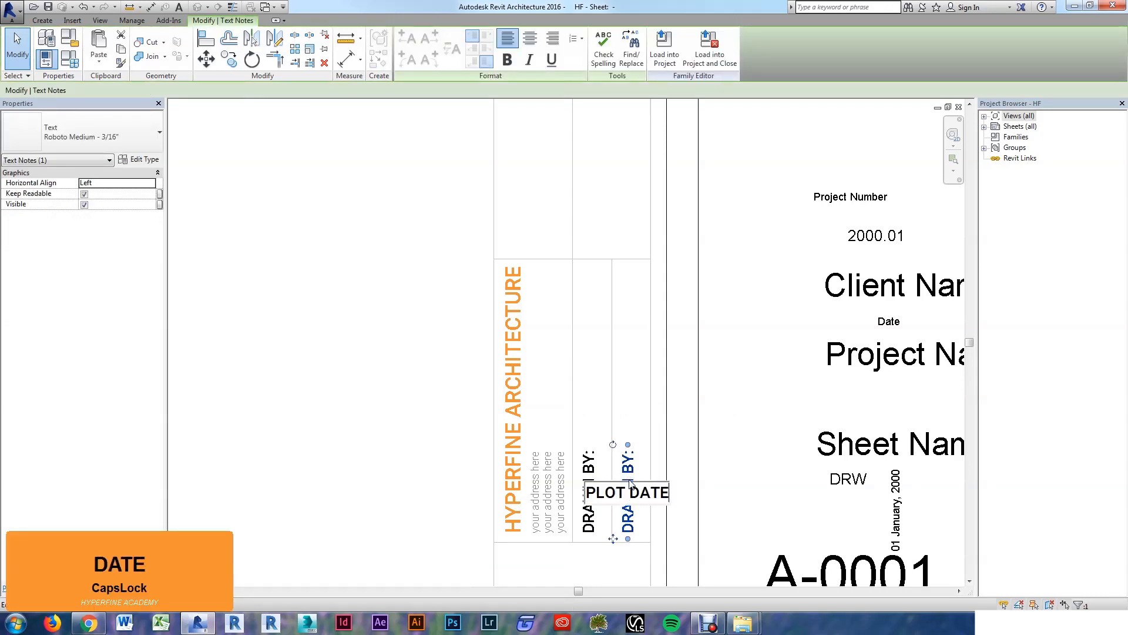
left_click(395, 370)
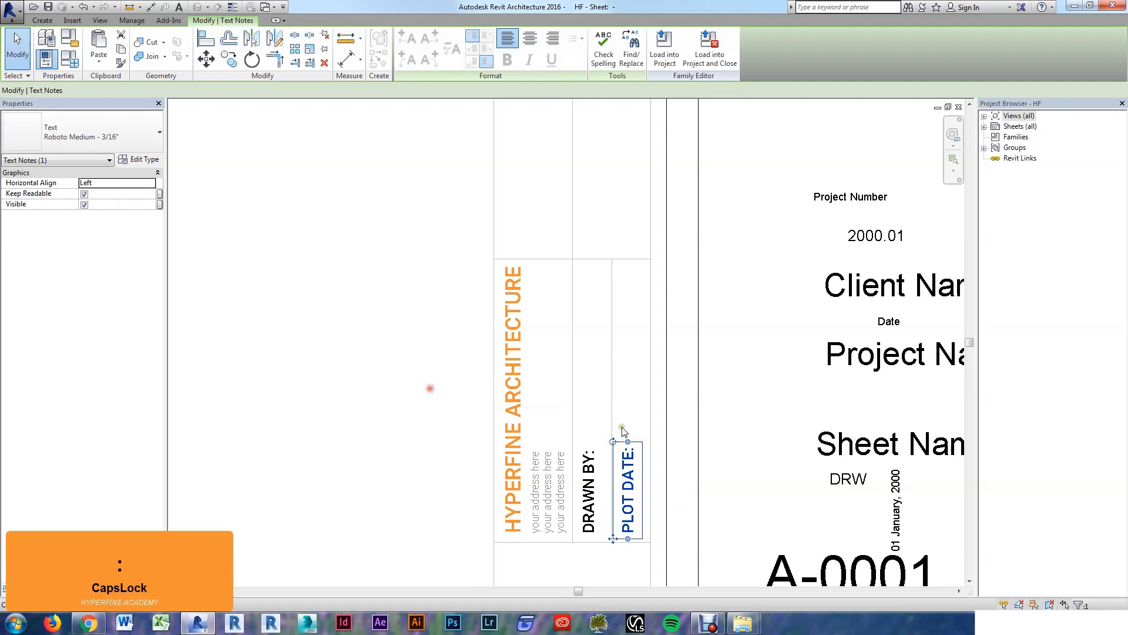
left_click(629, 393)
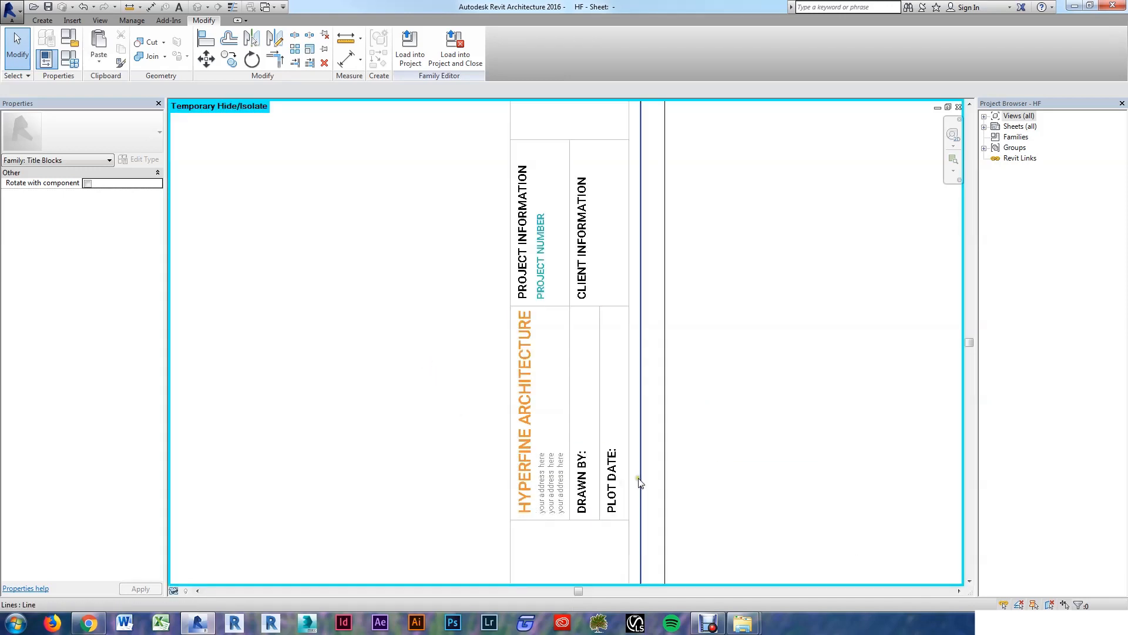
middle_click_drag(408, 284, 367, 347)
scroll(423, 303, "up", 2)
scroll(423, 303, "up", 1)
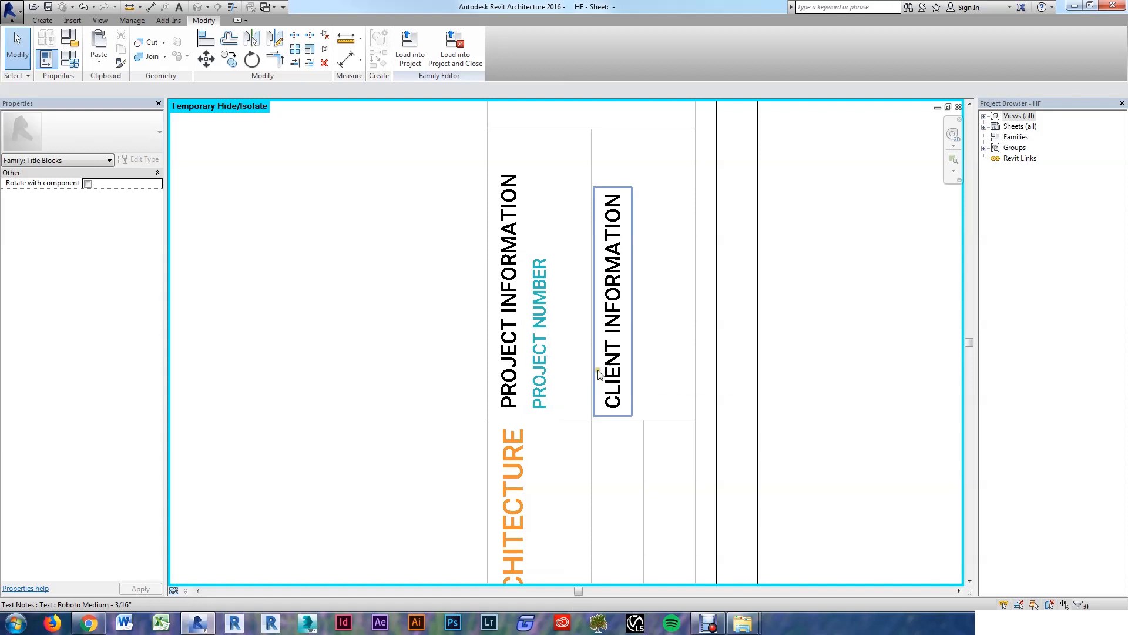
scroll(628, 379, "down", 3)
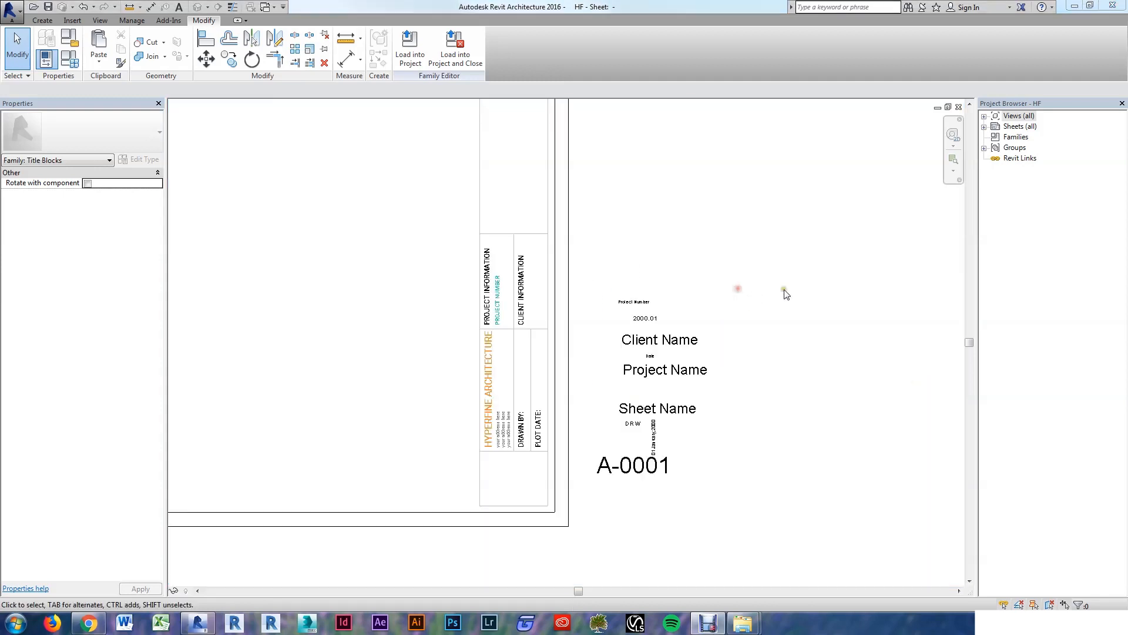
left_click(792, 286)
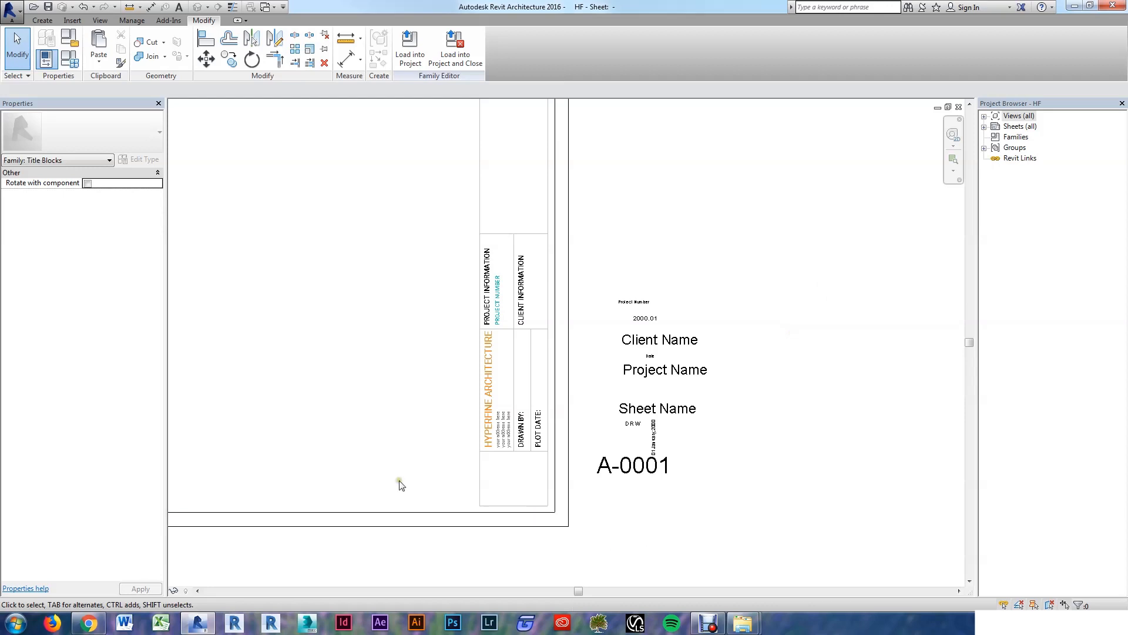
scroll(428, 474, "up", 3)
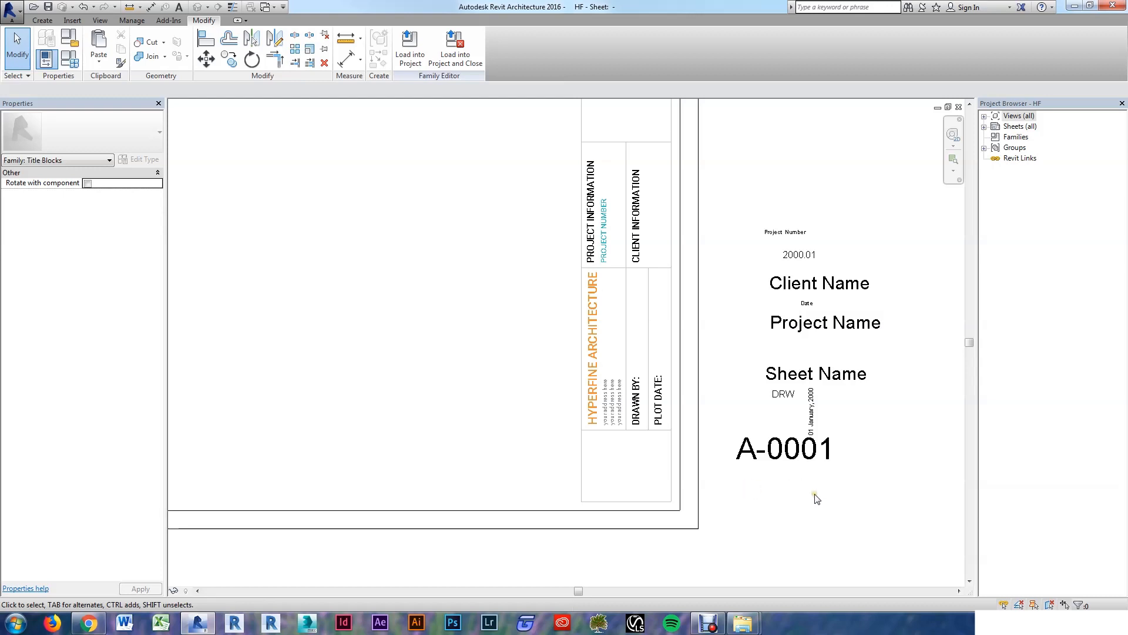
scroll(741, 498, "up", 3)
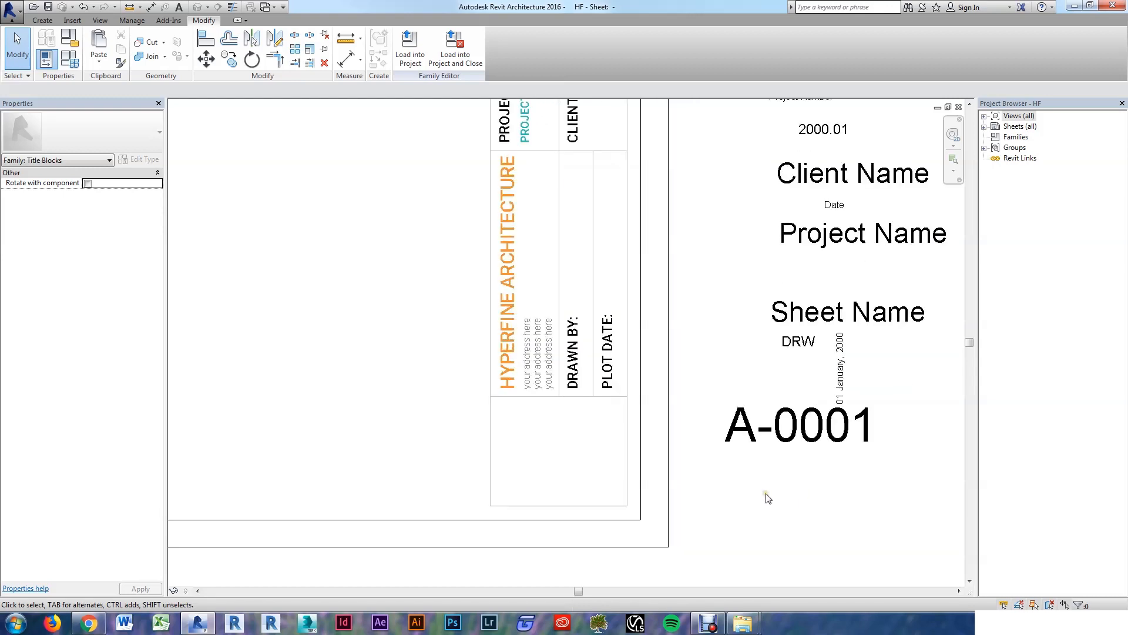
middle_click_drag(794, 495, 676, 501)
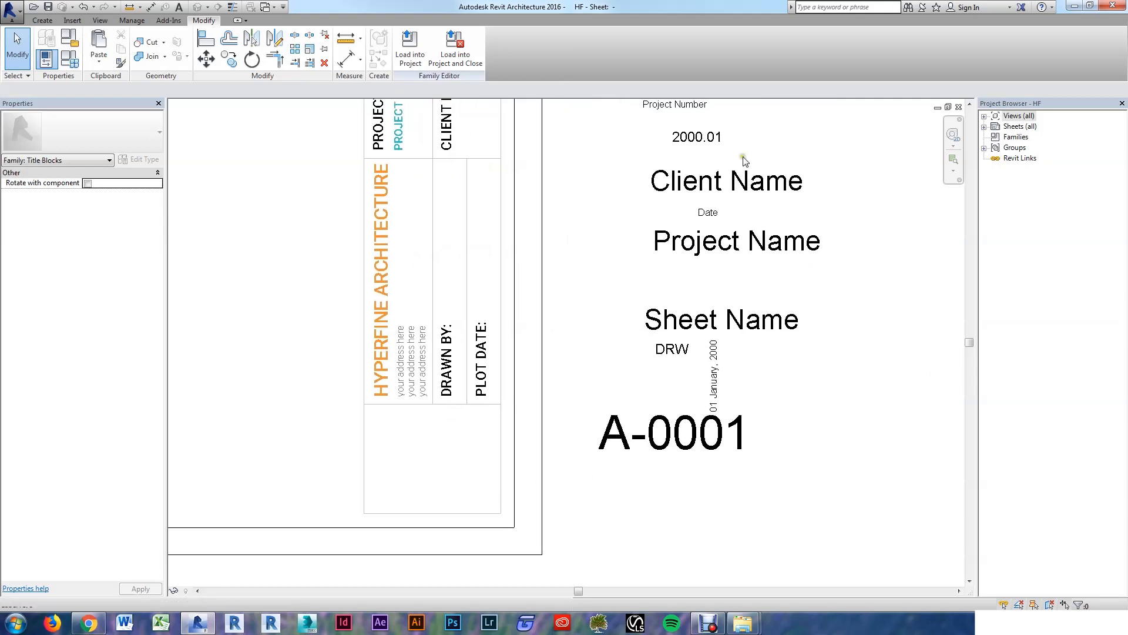
scroll(683, 424, "down", 2)
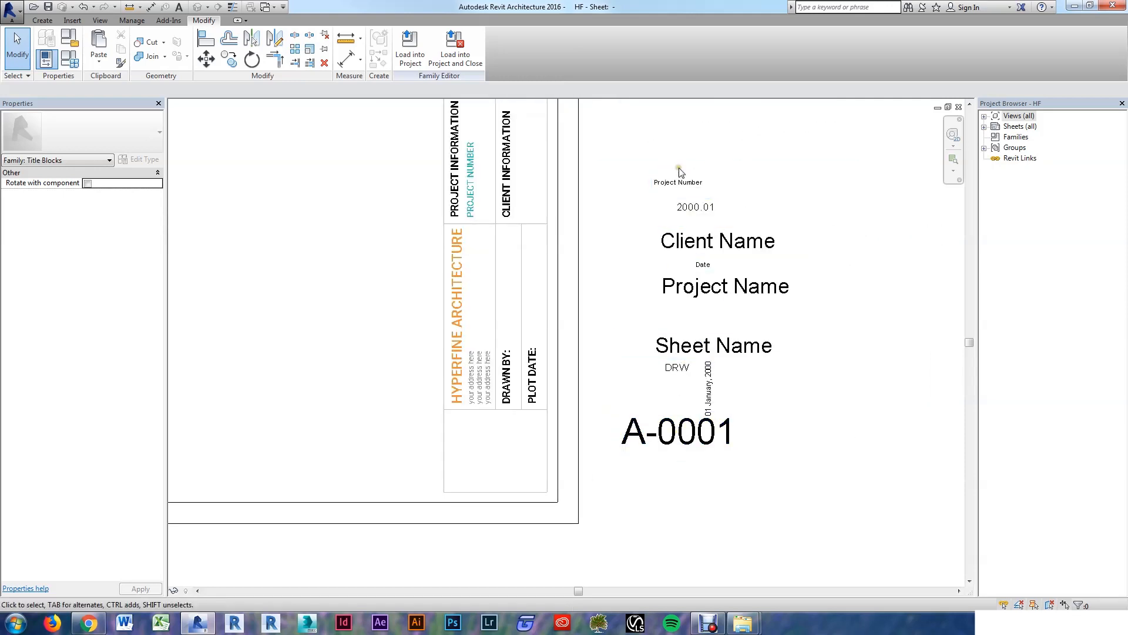
scroll(628, 480, "up", 1)
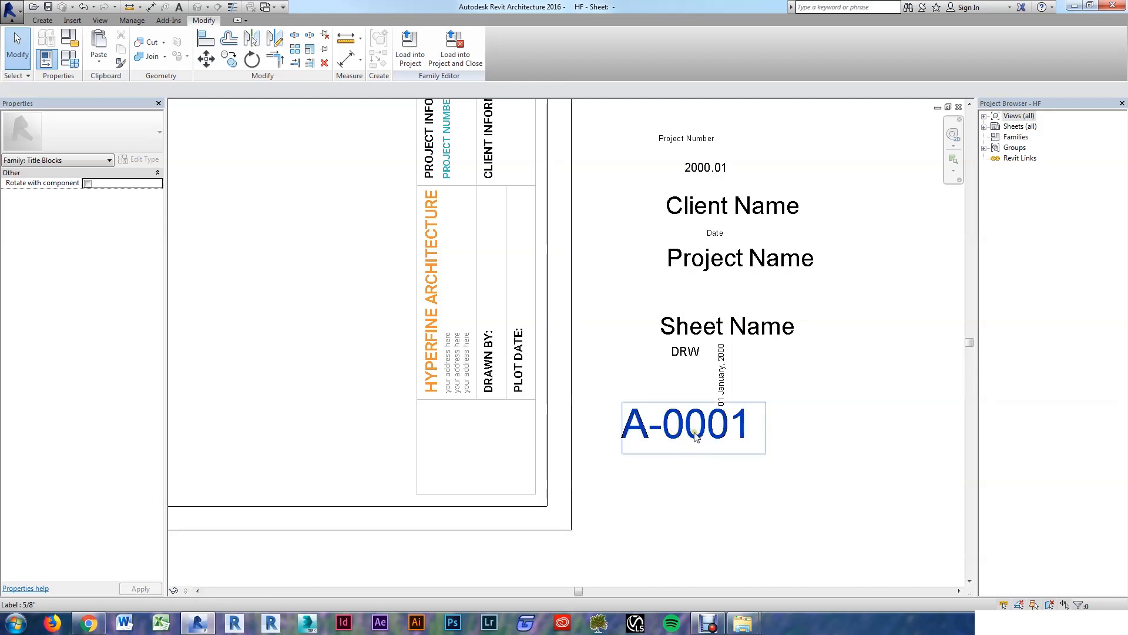
Step: Drag the A-0001 label into the title block's bottom box
left_click_drag(695, 434, 490, 432)
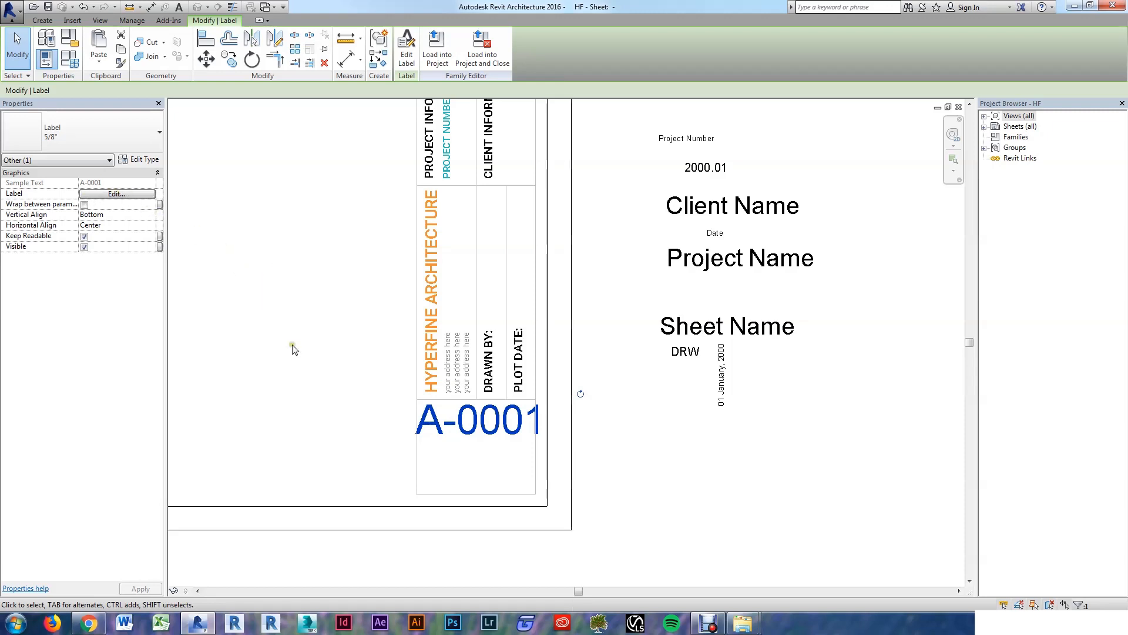
Step: Duplicate the label type and name it Roboto Medium - 3/4" - Blue
left_click(137, 161)
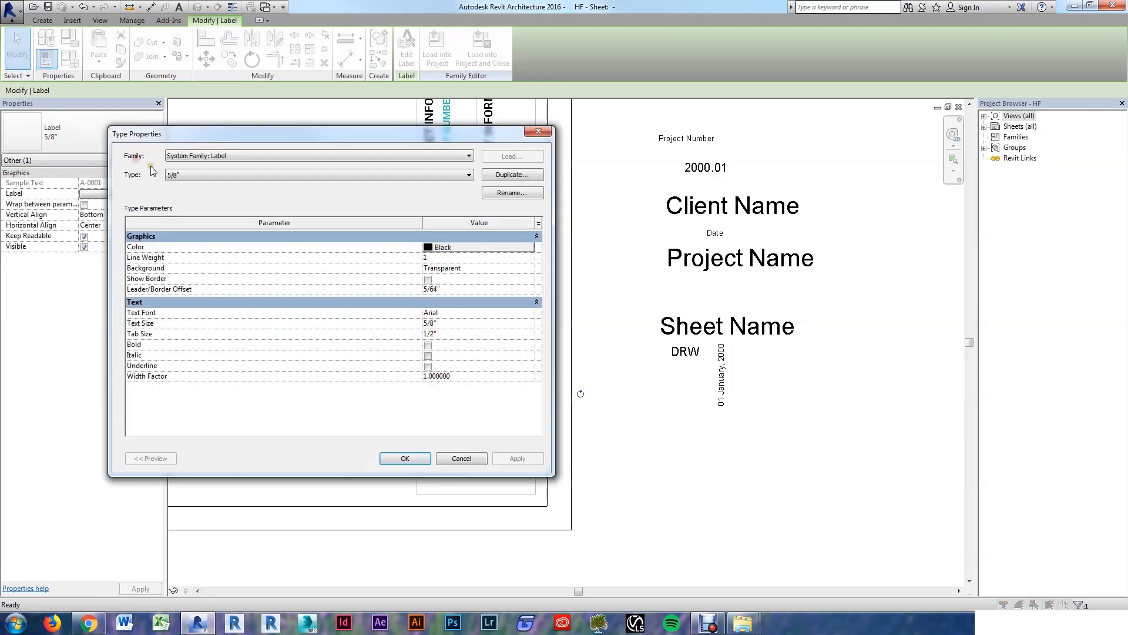
left_click(511, 175)
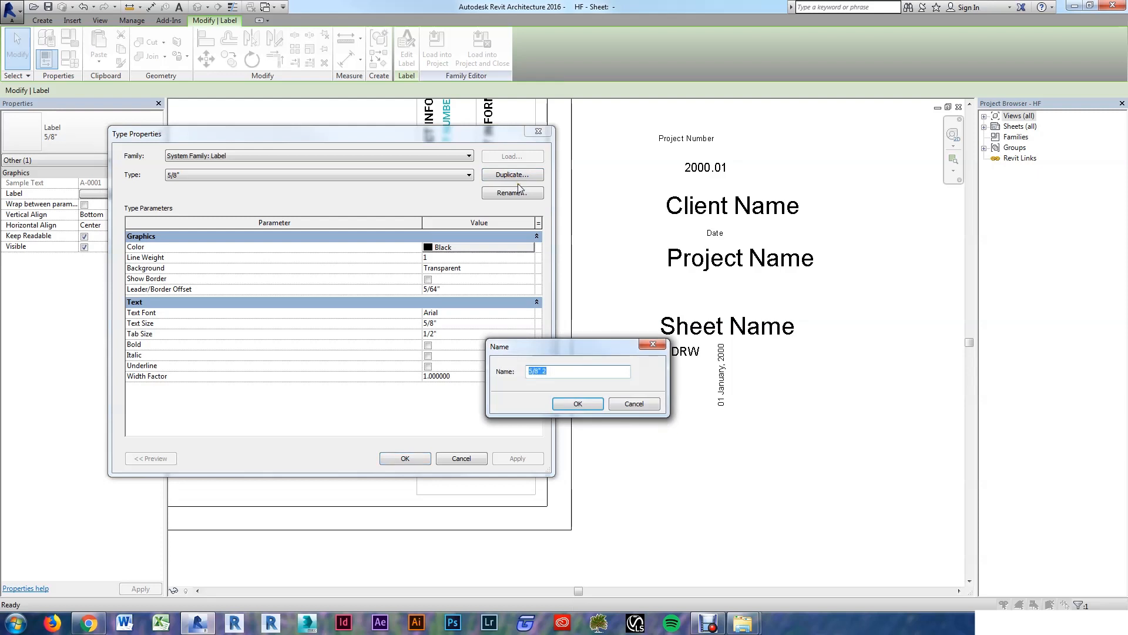
key("Caps_Lock")
key("Caps_Lock")
type("rOBOTO")
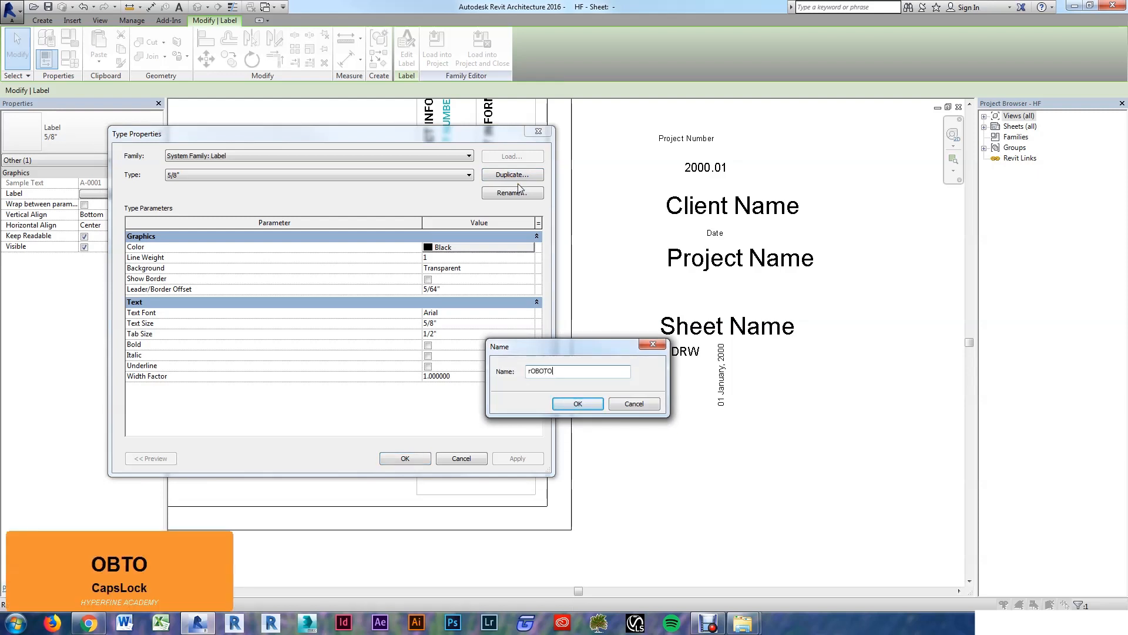
key("BackSpace")
key("BackSpace")
key("BackSpace")
key("BackSpace")
key("BackSpace")
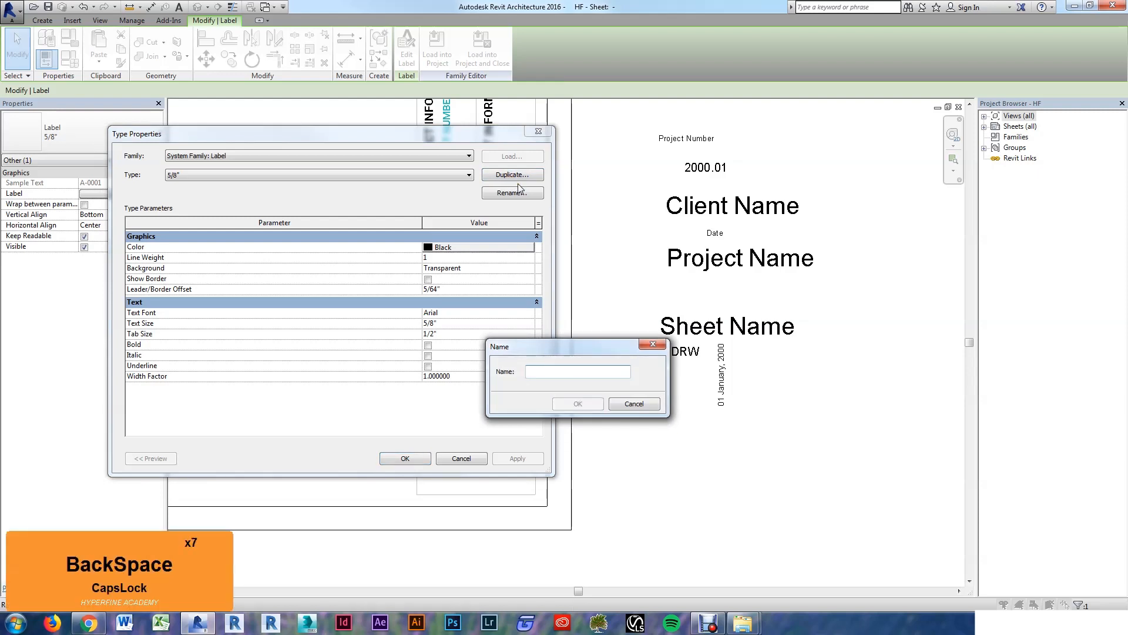
type("r")
key("BackSpace")
key("Caps_Lock")
type("Robot")
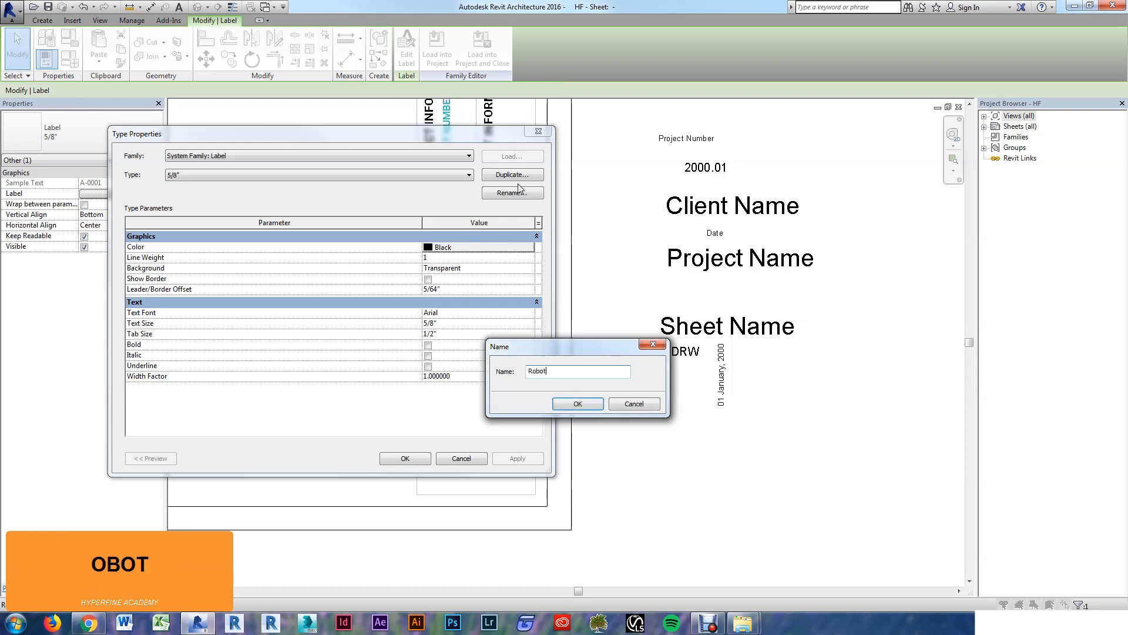
type("o Mediu")
type("m - 3/4")
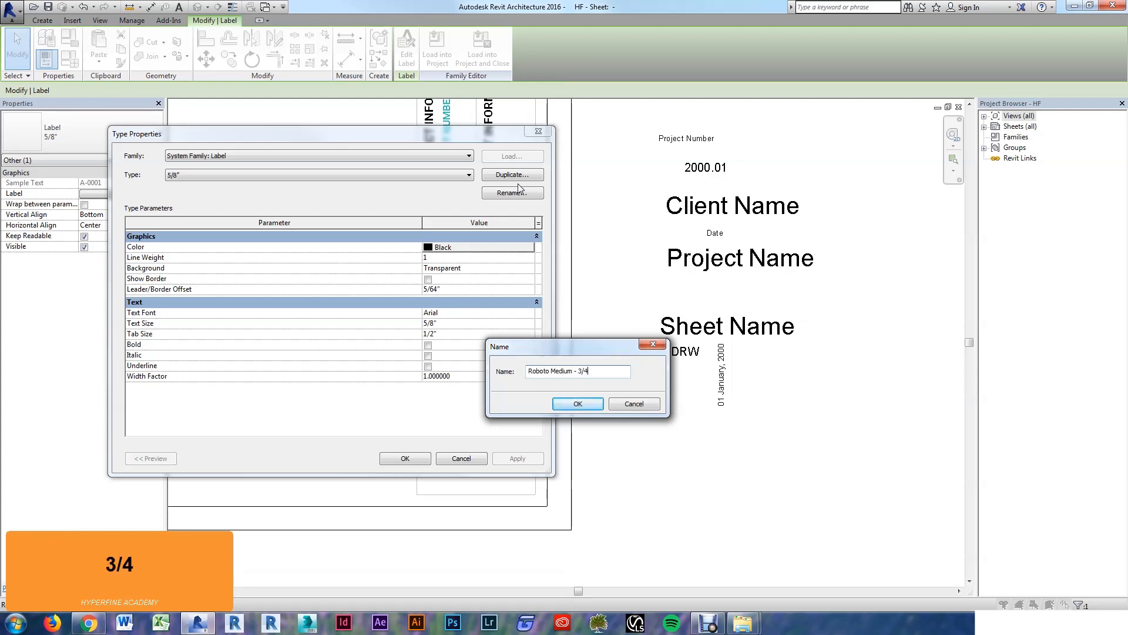
key("shift")
type("\" - Blue")
key("Return")
Step: Give the new type teal colour, Roboto Medium font and 3/4" text size
left_click(479, 247)
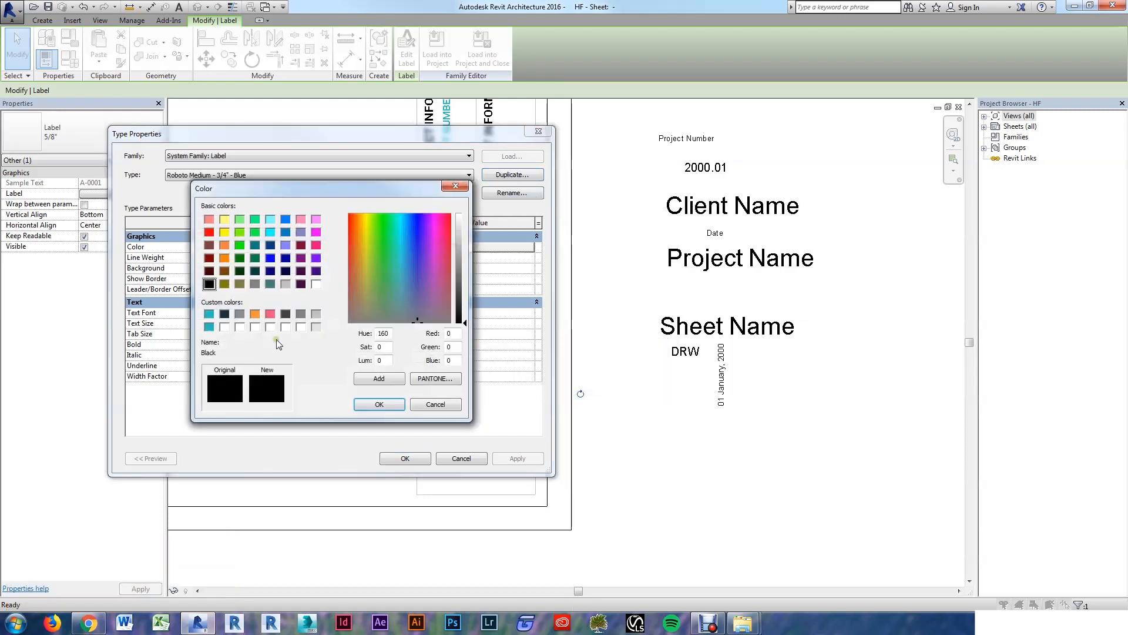
left_click(209, 313)
left_click(367, 404)
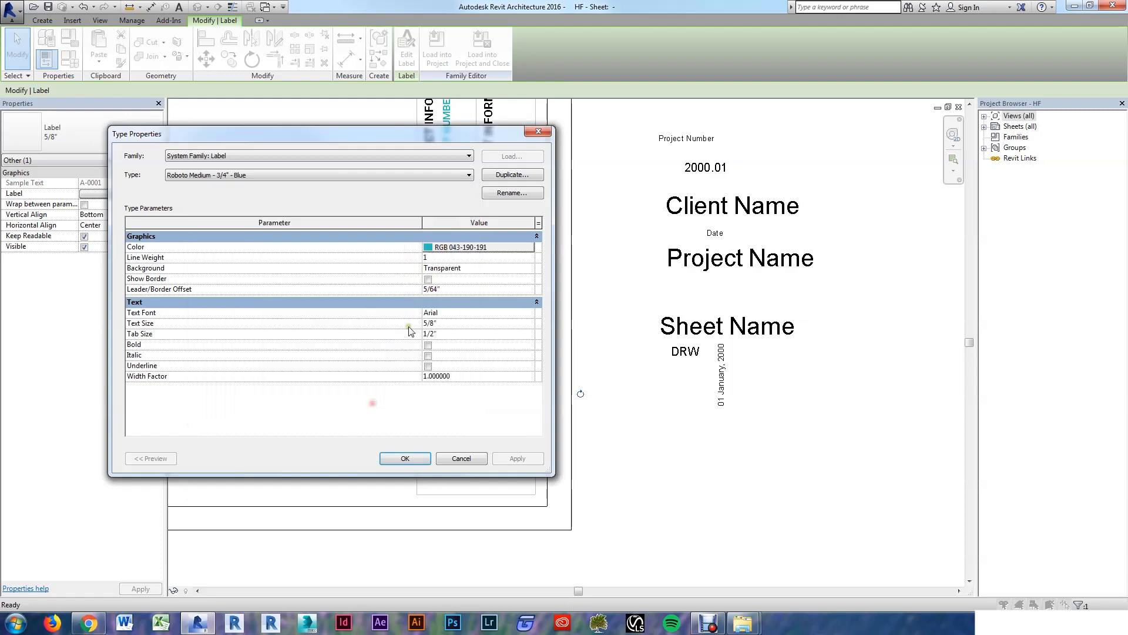
left_click(450, 314)
type("Roboto")
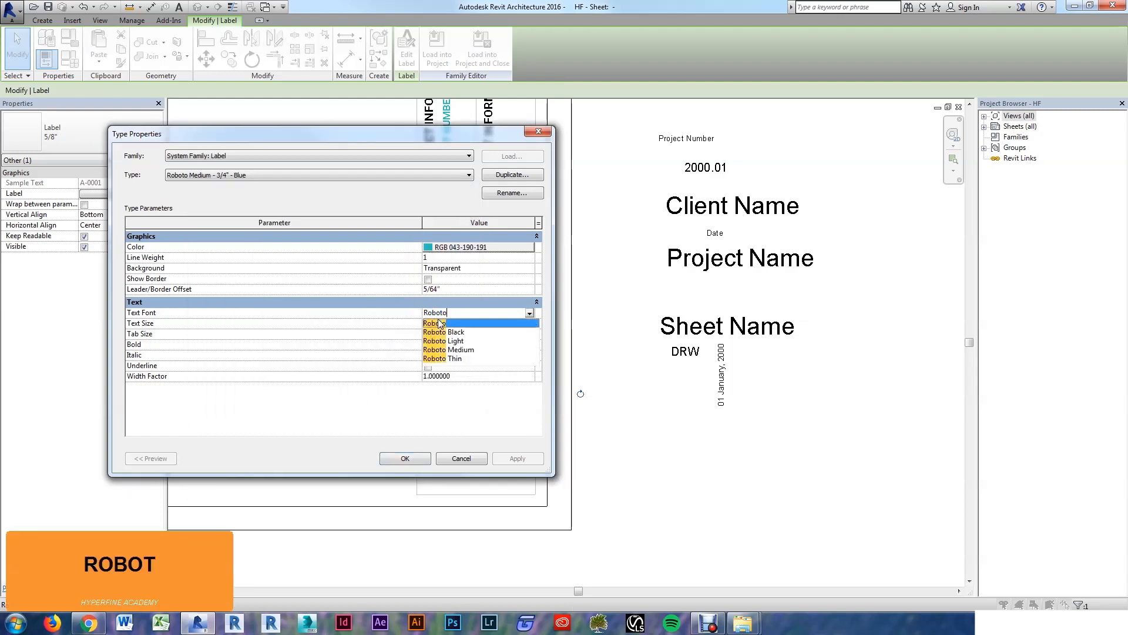
key("Down")
key("Down")
key("Down")
key("Return")
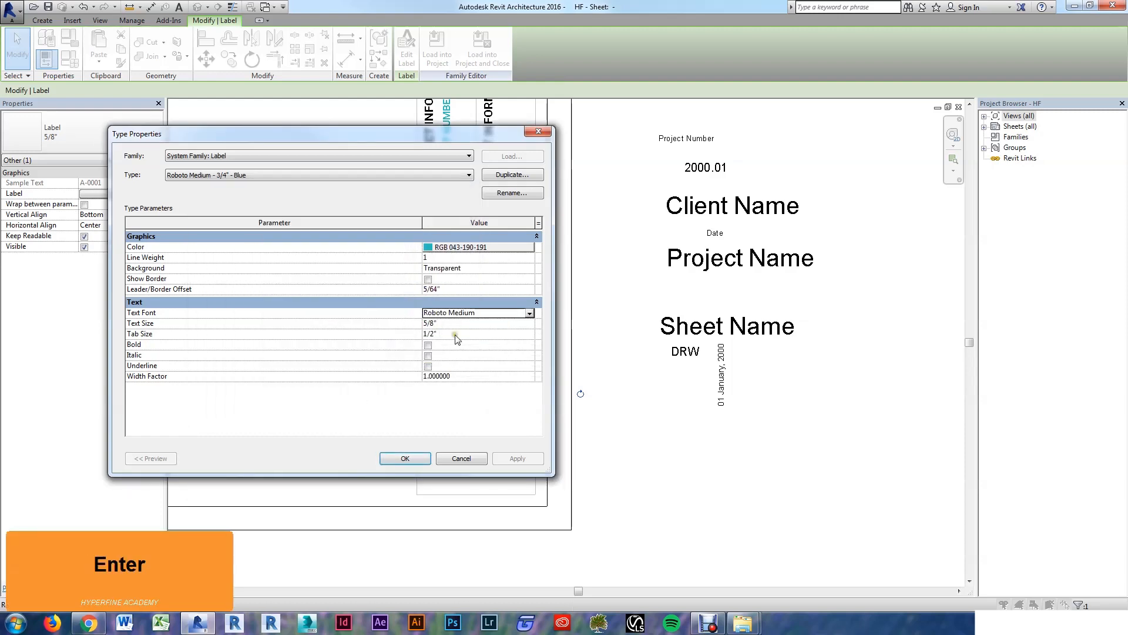
left_click(457, 322)
type("3/4\"")
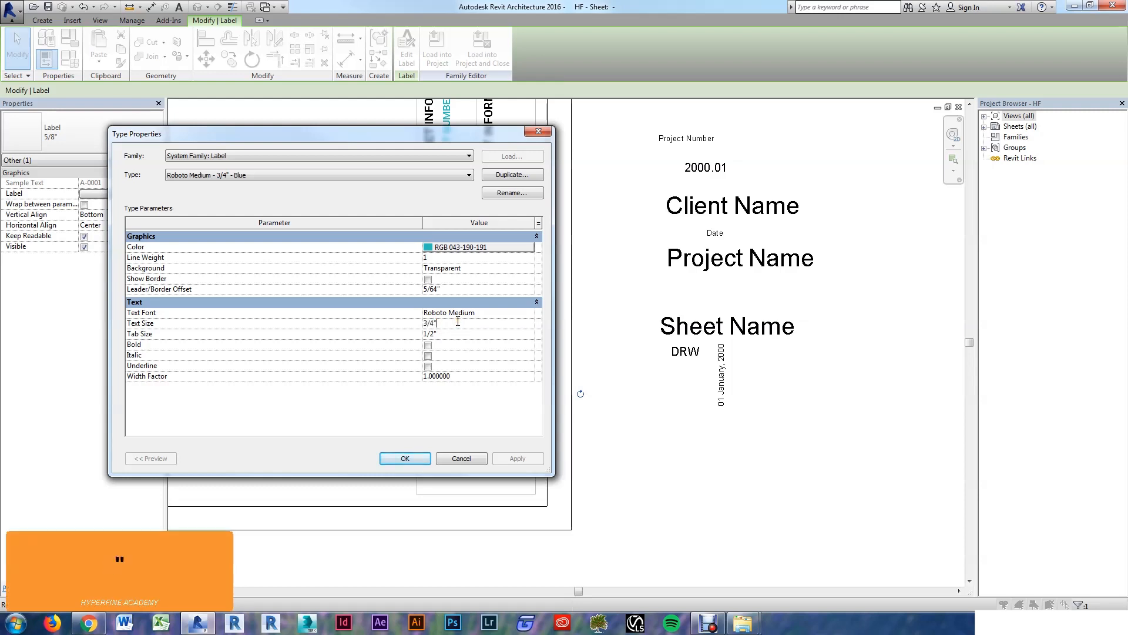
key("Tab")
left_click(406, 464)
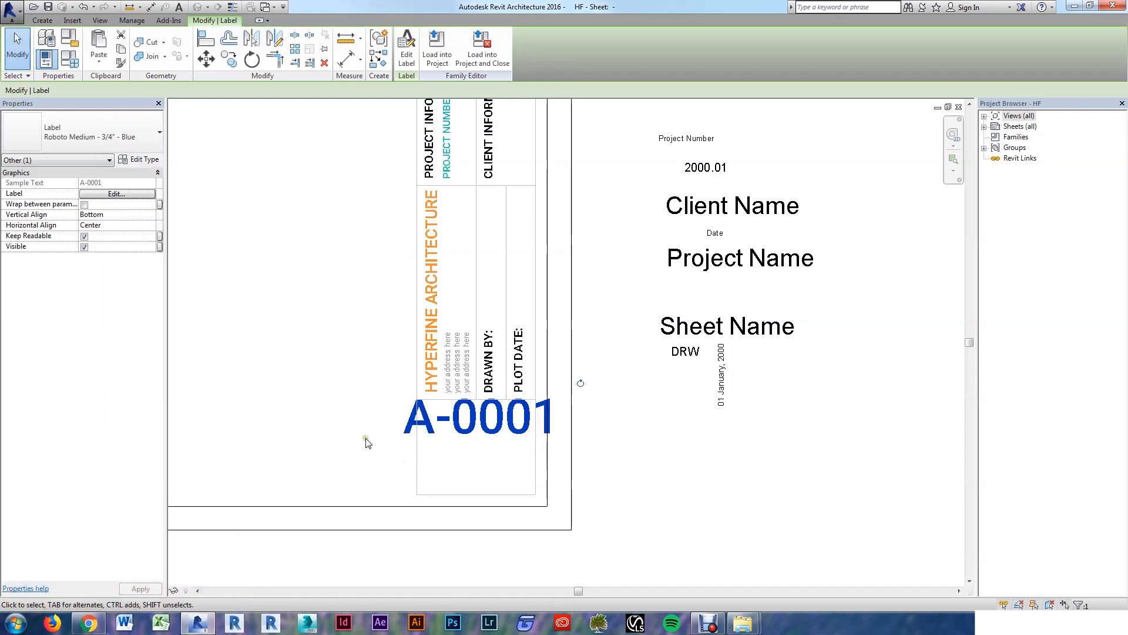
Step: Nudge the A-0001 label down slightly and close its label settings unchanged
left_click(331, 392)
left_click(491, 429)
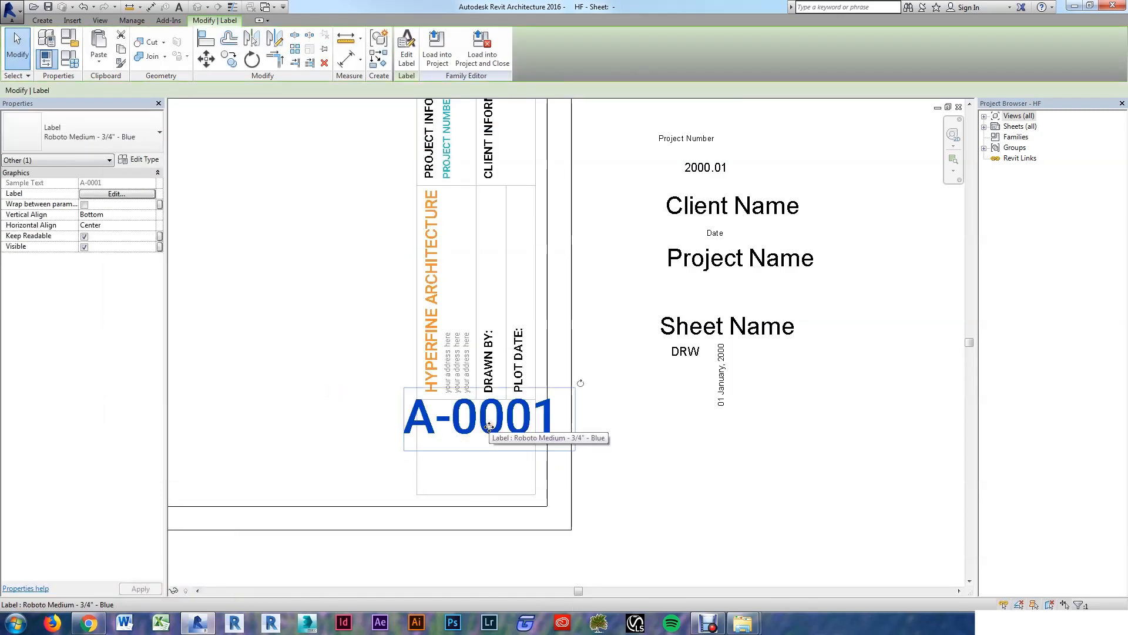
key("Down")
key("Down")
key("Down")
key("Down")
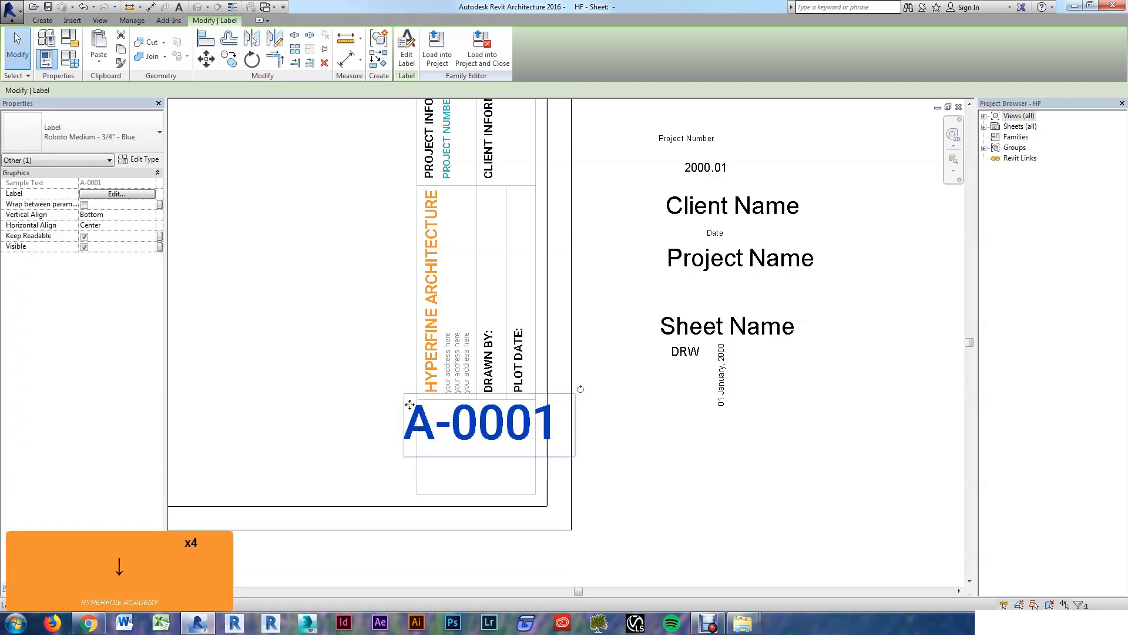
left_click(115, 194)
left_click(715, 413)
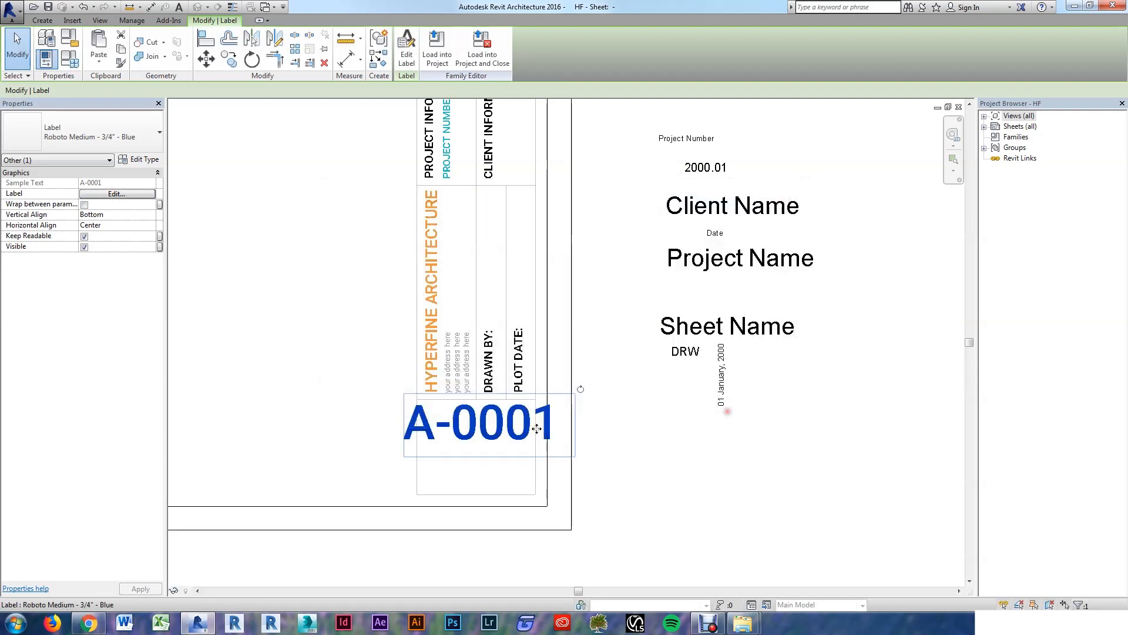
Step: Change the Sheet Number label's sample value from A-0001 to A100
left_click(115, 193)
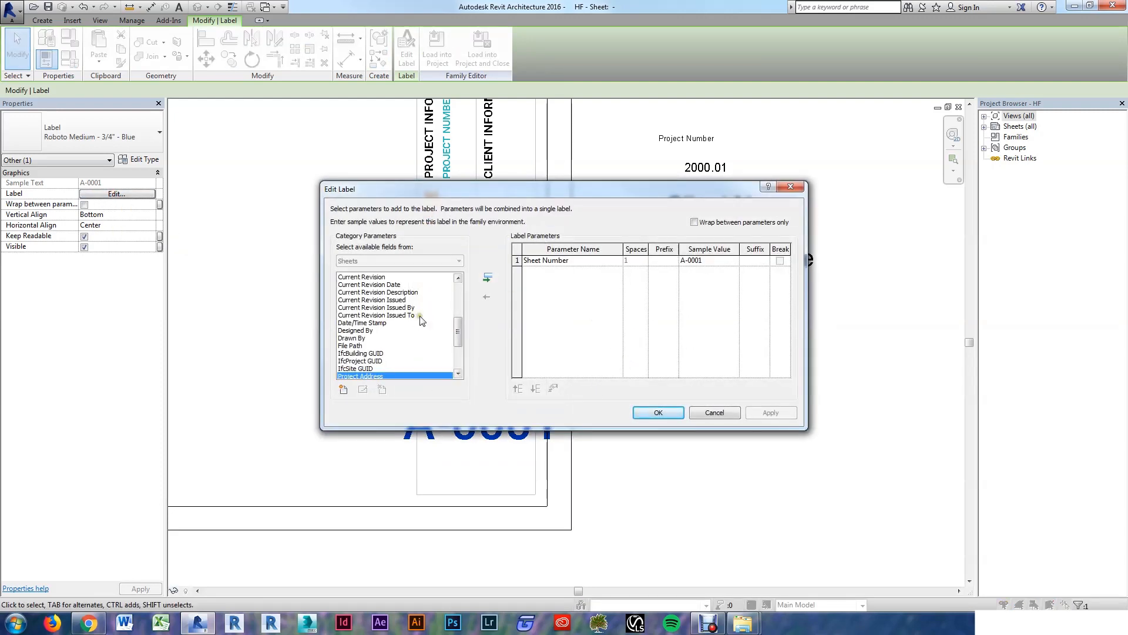
scroll(420, 320, "up", 5)
scroll(414, 302, "down", 5)
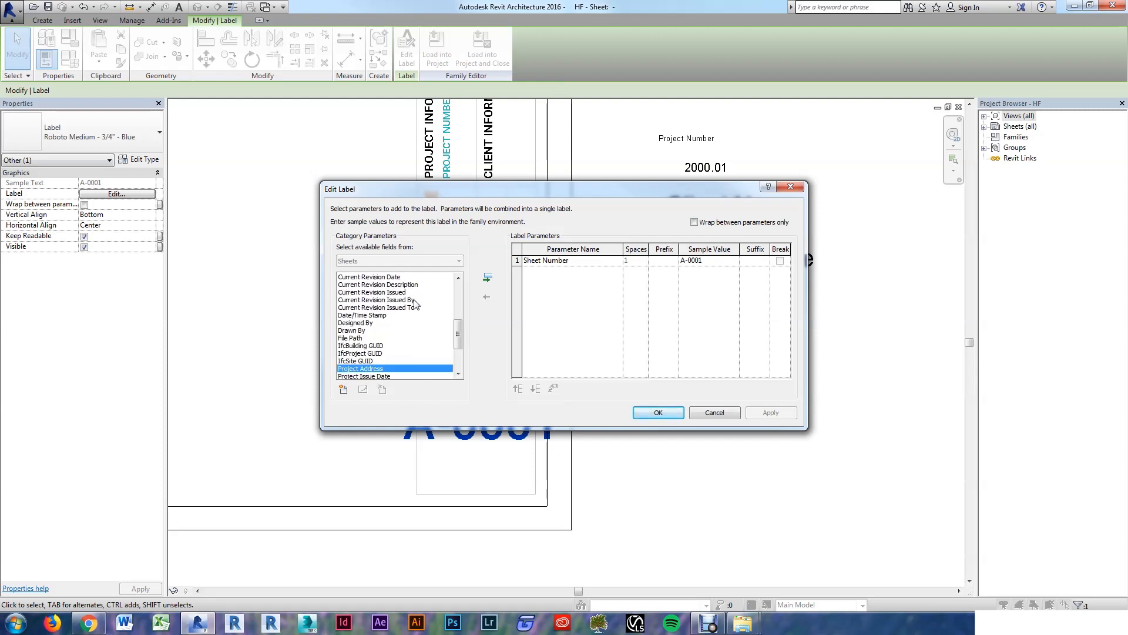
scroll(415, 303, "down", 3)
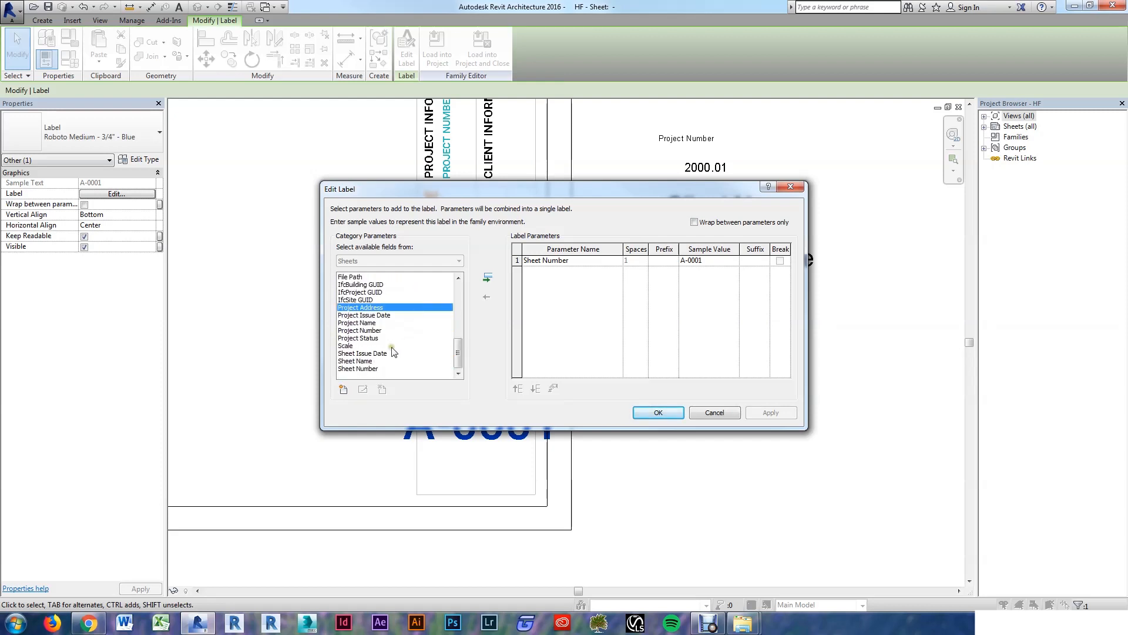
scroll(394, 352, "up", 15)
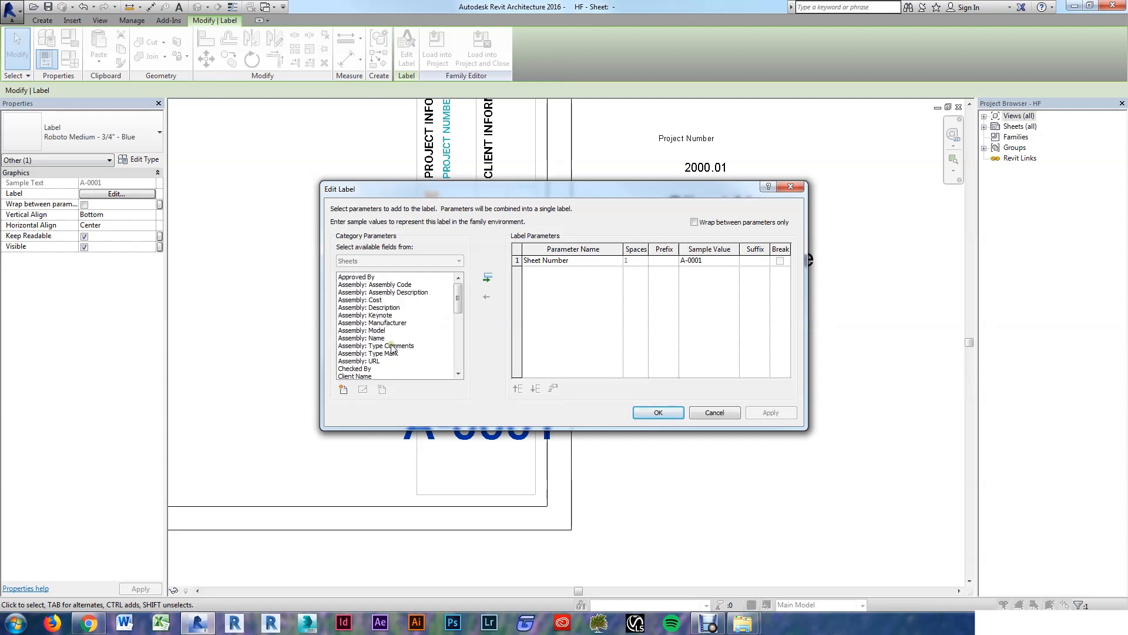
scroll(392, 348, "down", 6)
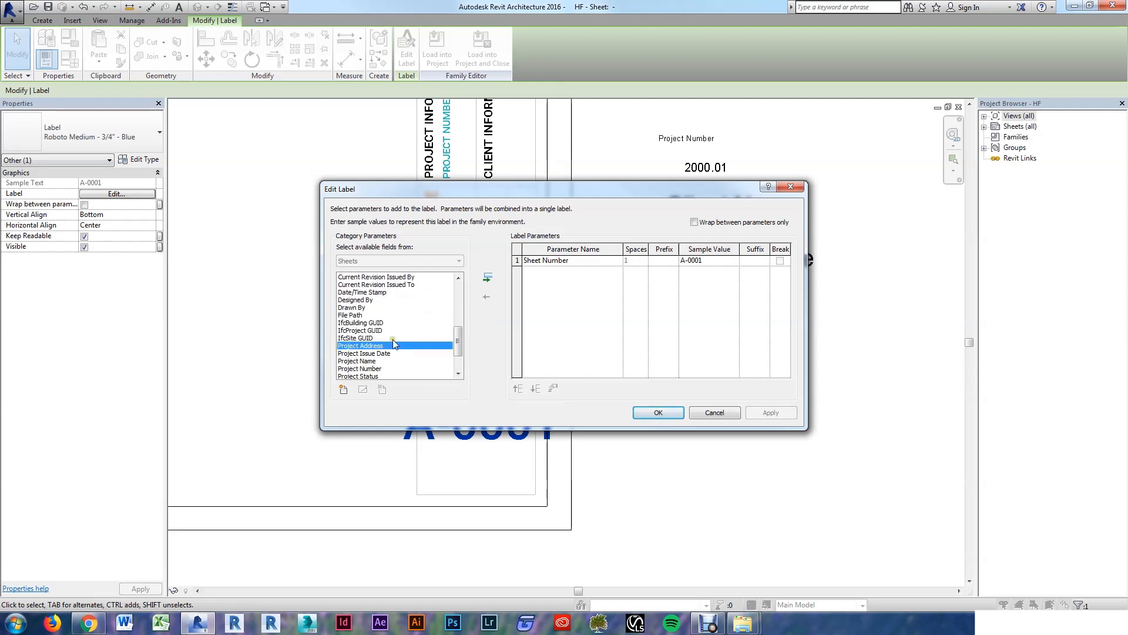
scroll(403, 344, "down", 2)
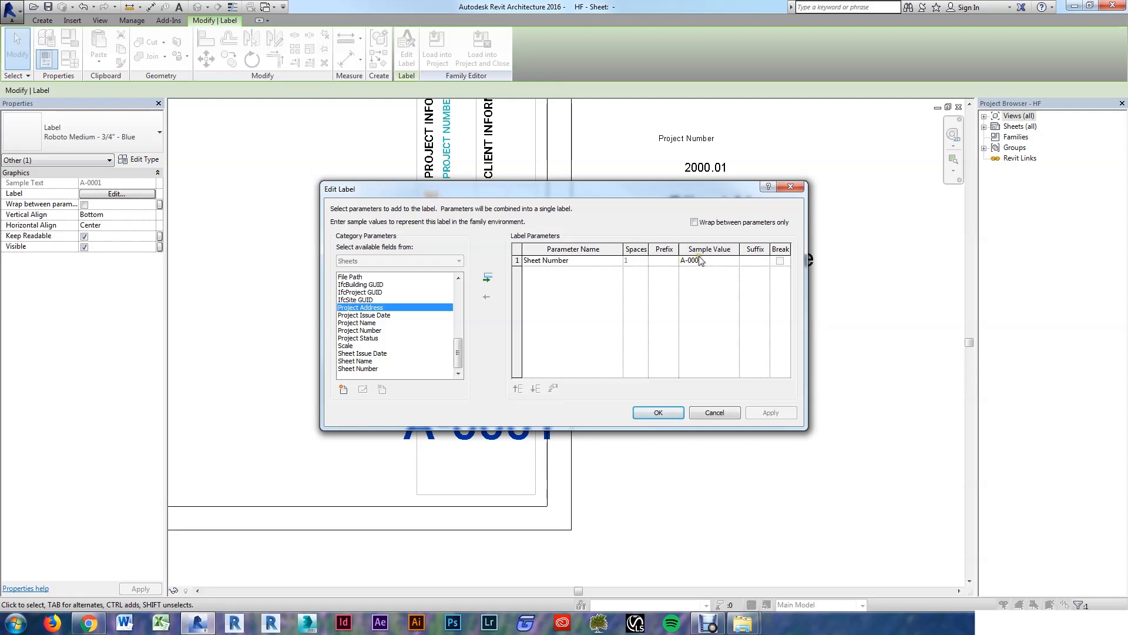
left_click(721, 260)
left_click(721, 260)
key("shift")
key("shift")
key("shift")
key("shift")
type("A")
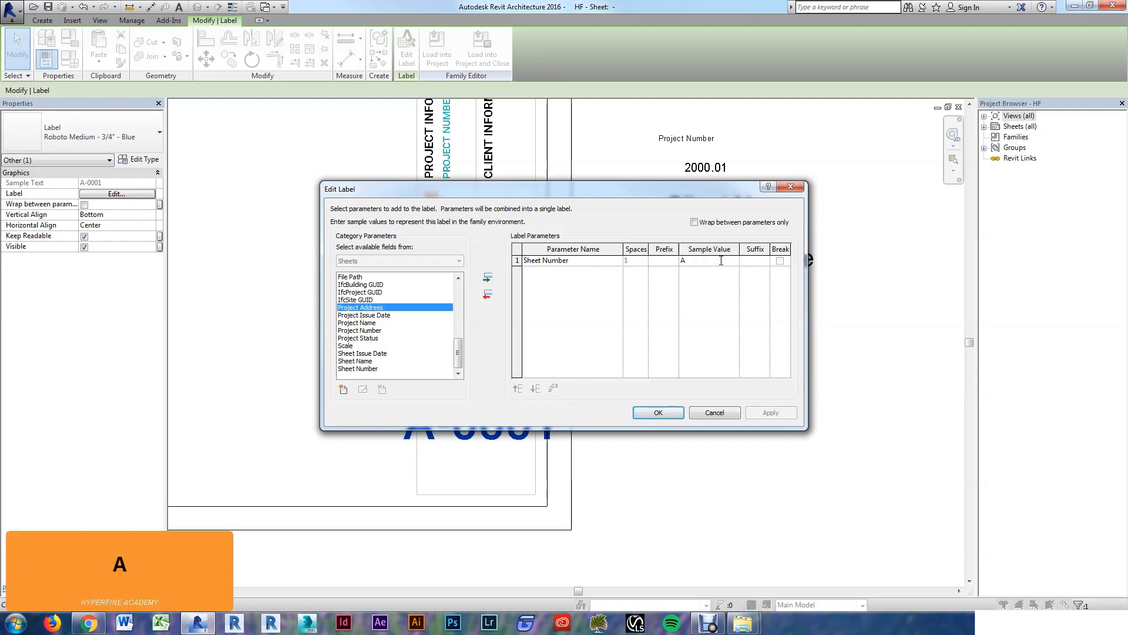
type("100")
left_click(656, 414)
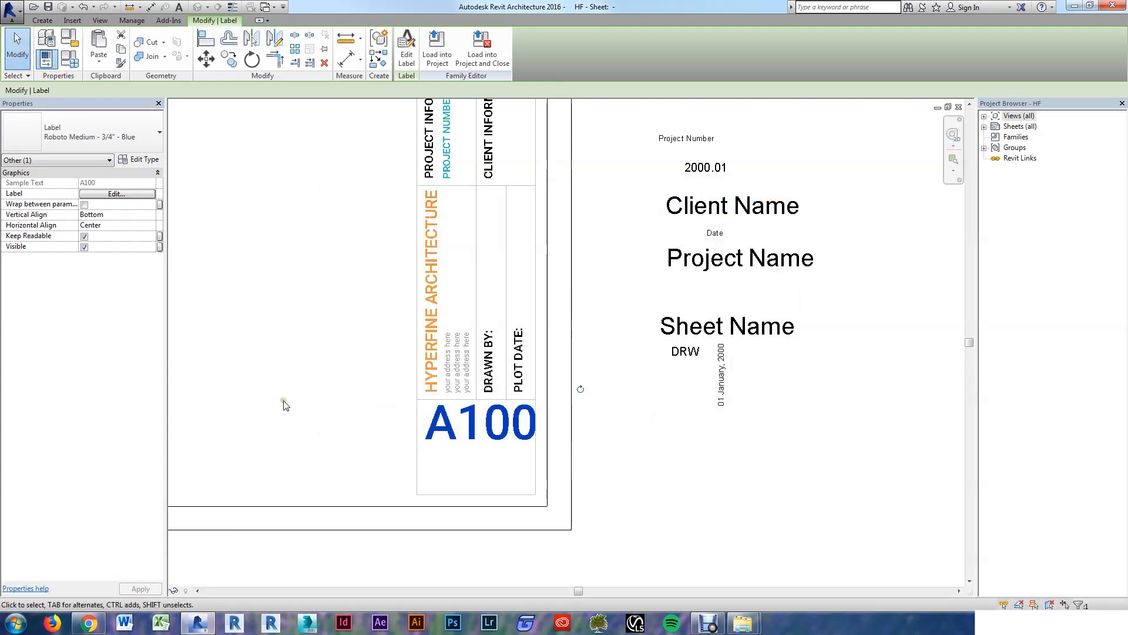
Step: Nudge the A100 label left to centre it in the bottom box
left_click(285, 404)
left_click(494, 418)
key("Left")
key("Left")
key("Left")
key("Left")
key("Left")
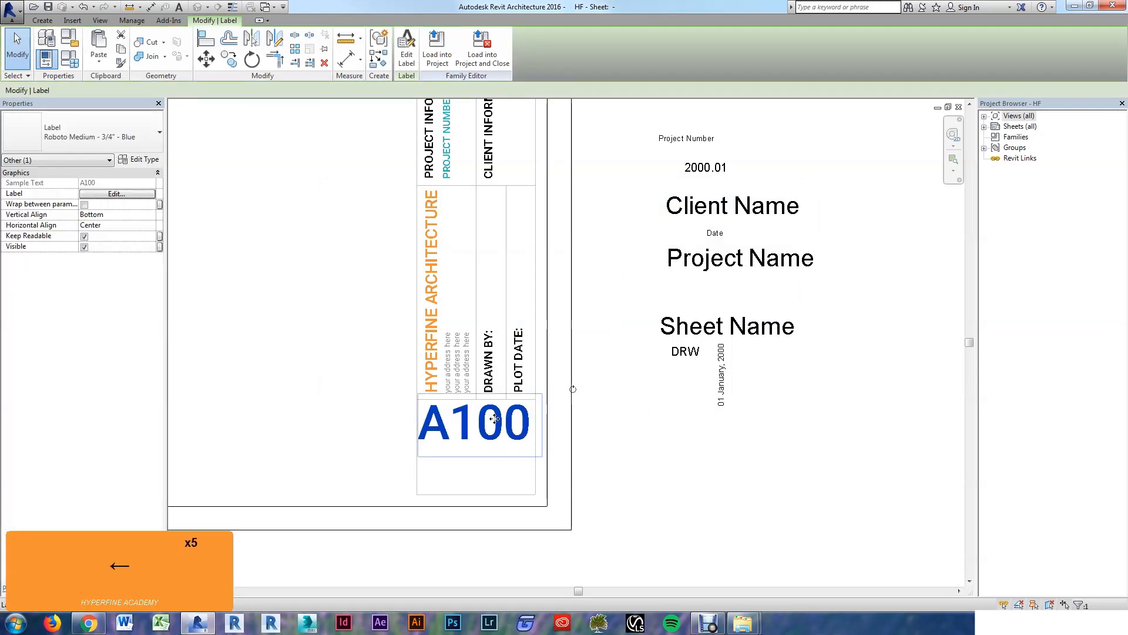
left_click(354, 429)
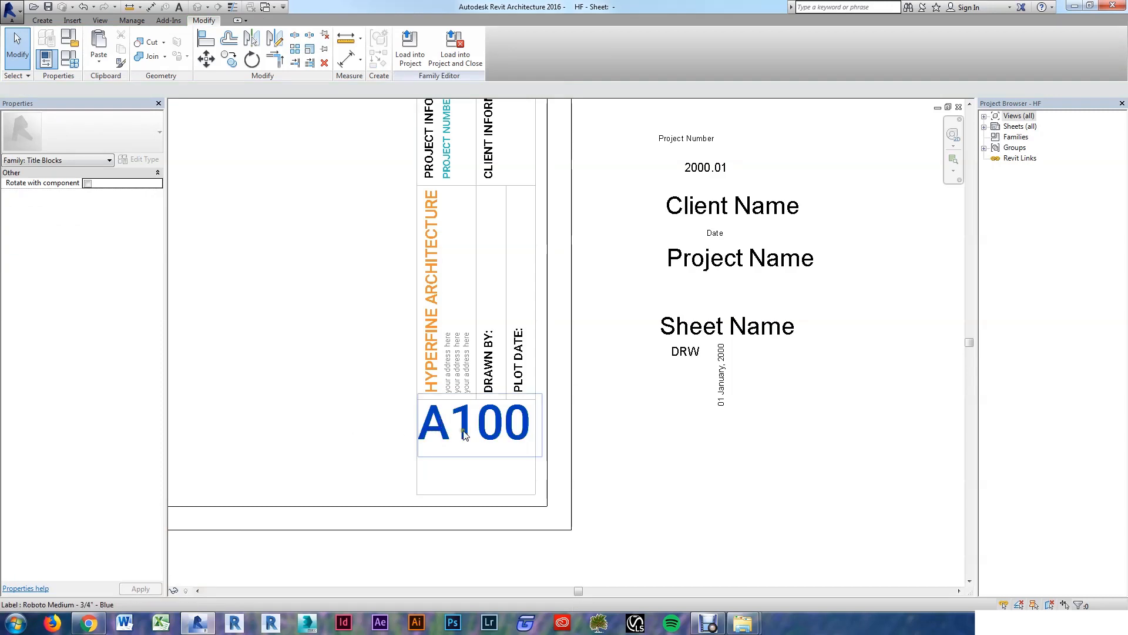
scroll(572, 463, "up", 1)
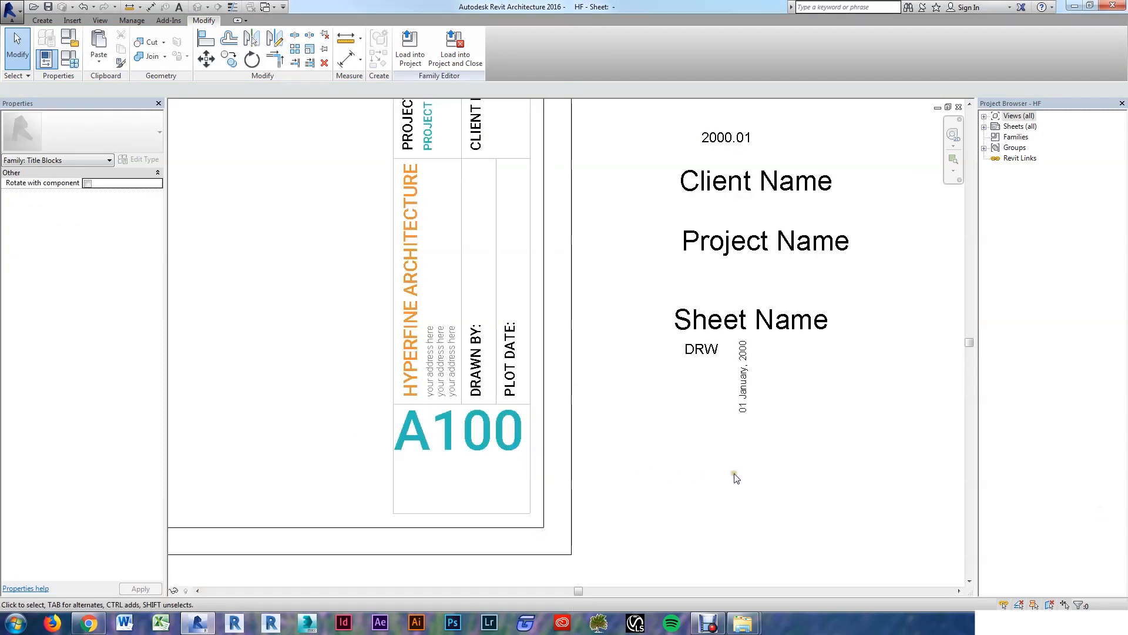
left_click(786, 327)
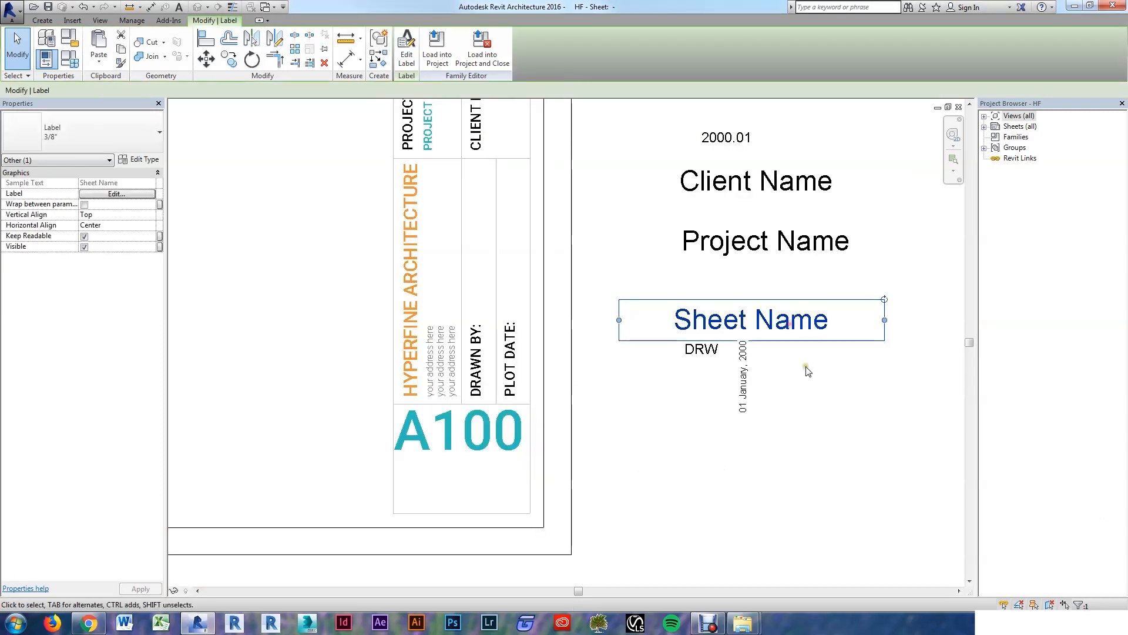
left_click(720, 488)
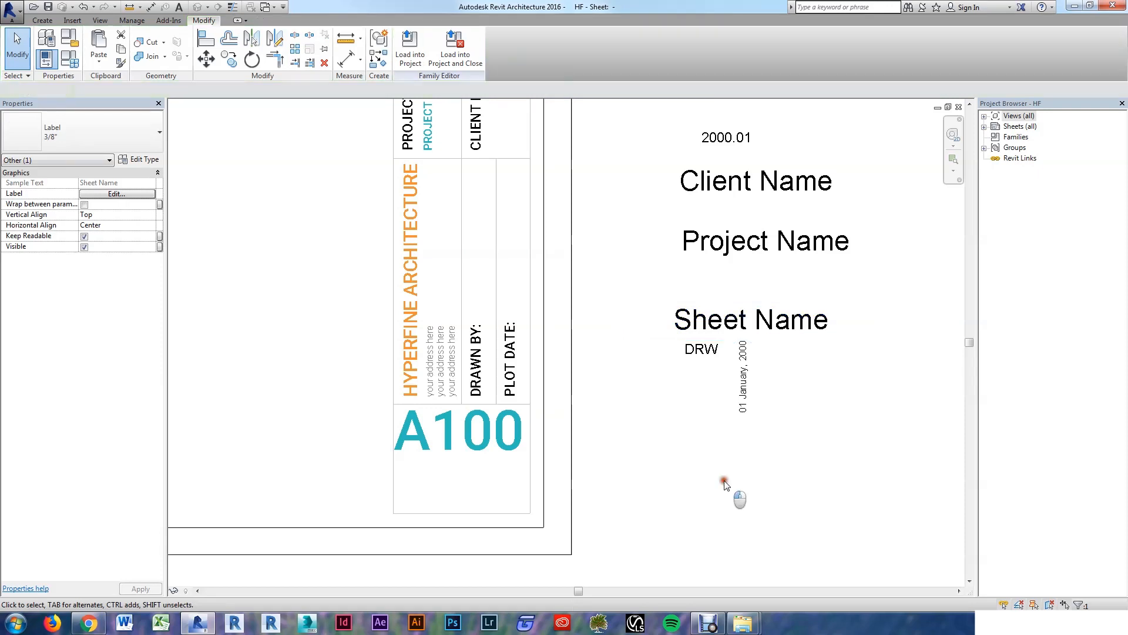
Step: Copy the large A100 label with CO to just below the original
left_click(482, 430)
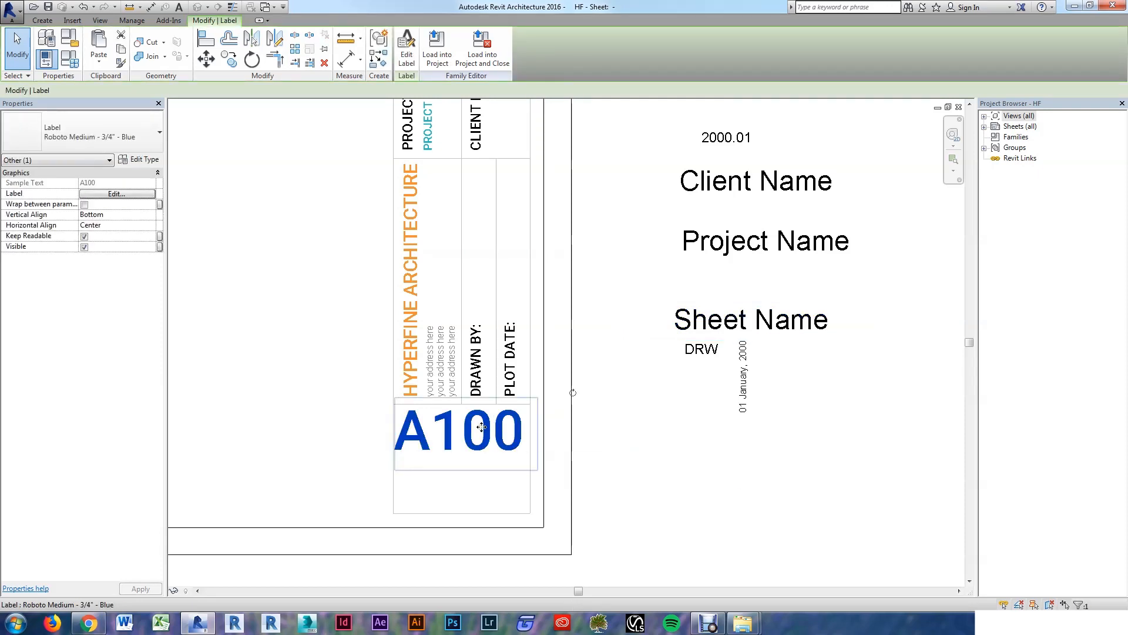
key("c")
key("o")
left_click(482, 427)
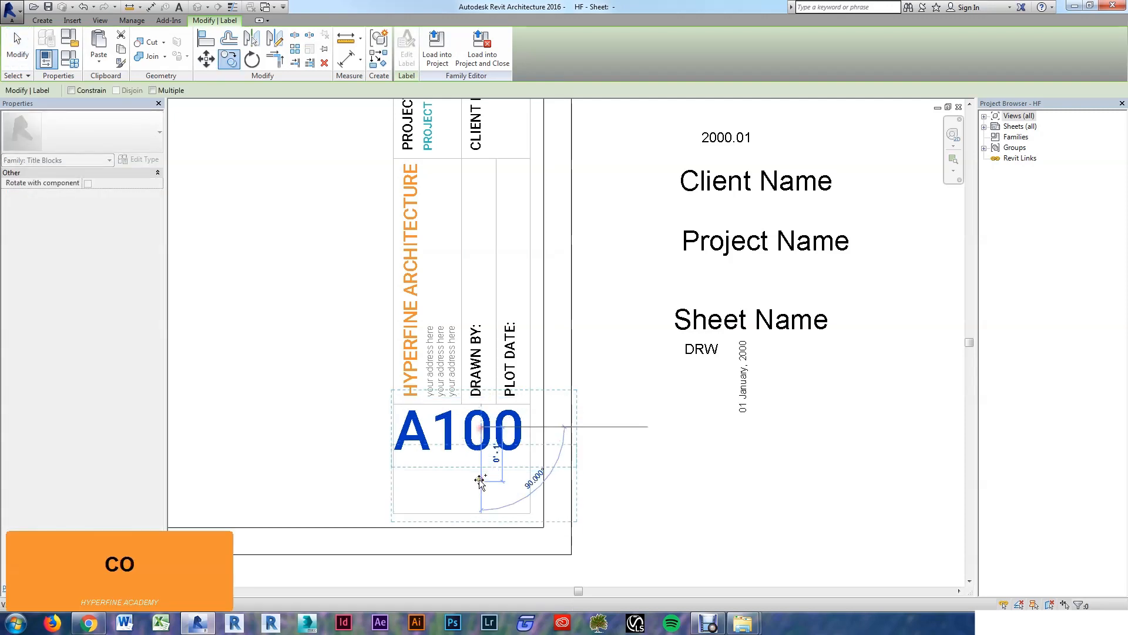
left_click(482, 482)
key("Escape")
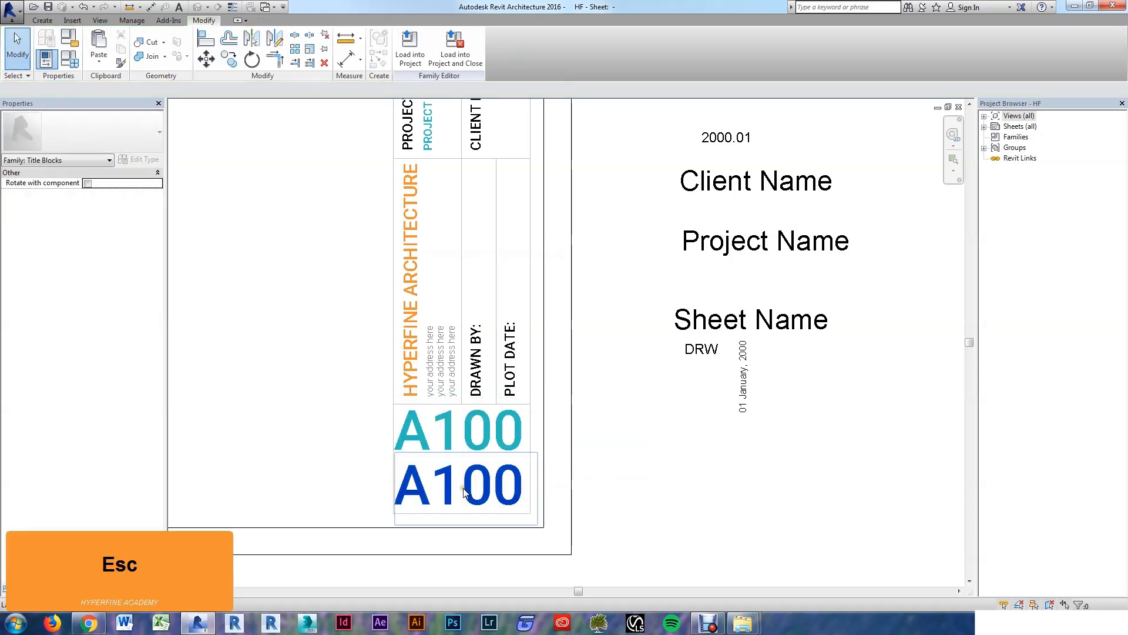
left_click(473, 488)
Step: Duplicate the copied label's type as Roboto Medium - 1/4" - Grey
key("e")
key("t")
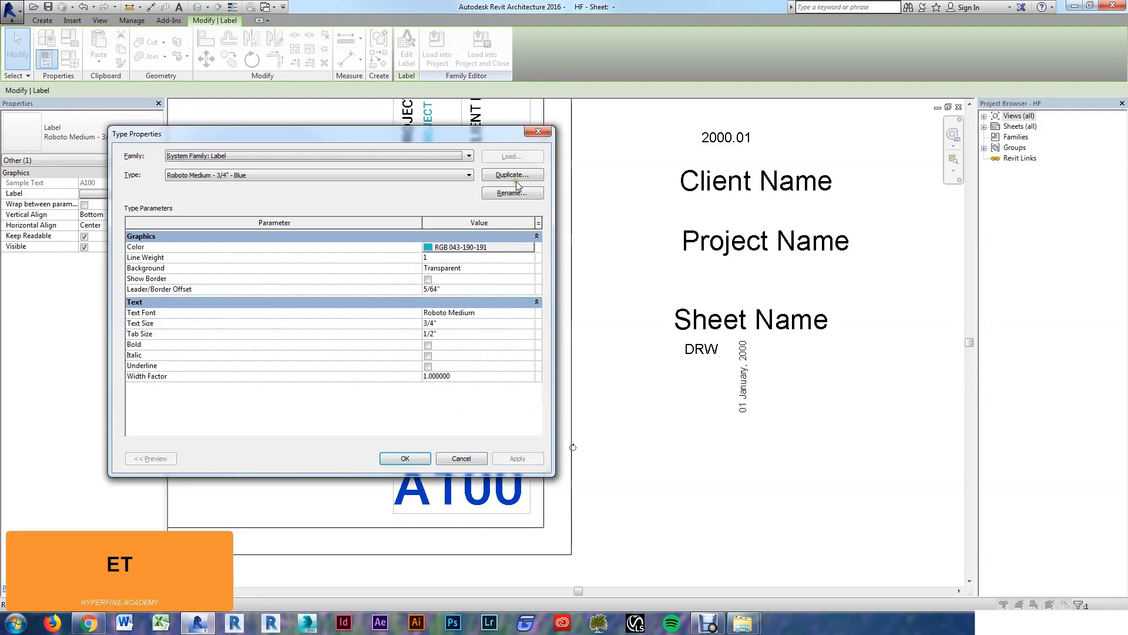
left_click(510, 174)
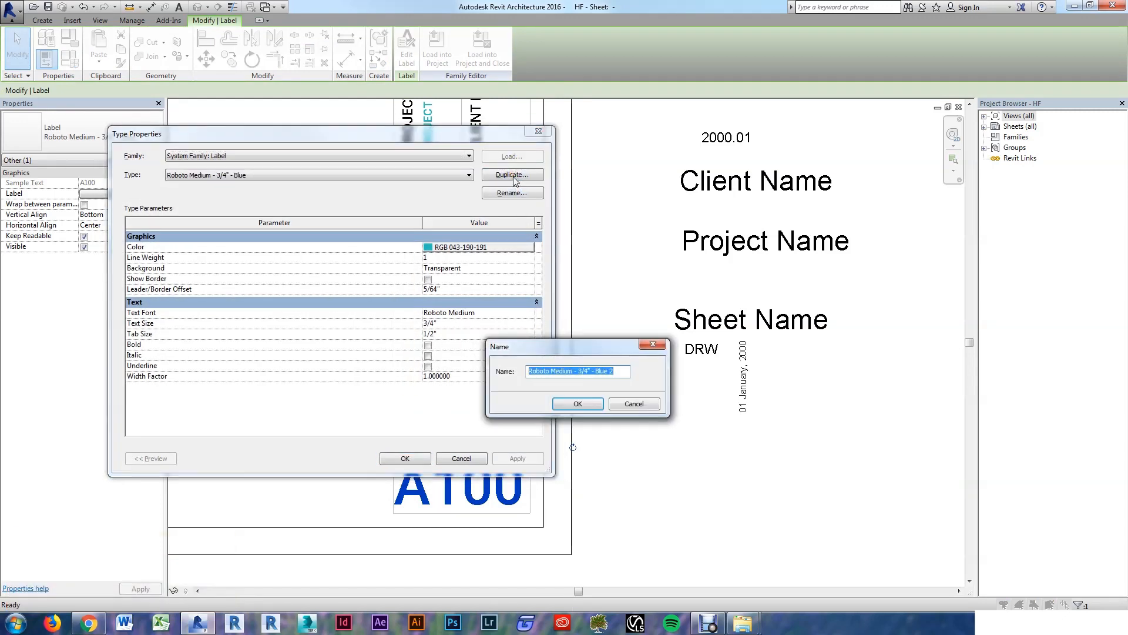
key("Right")
key("BackSpace")
key("BackSpace")
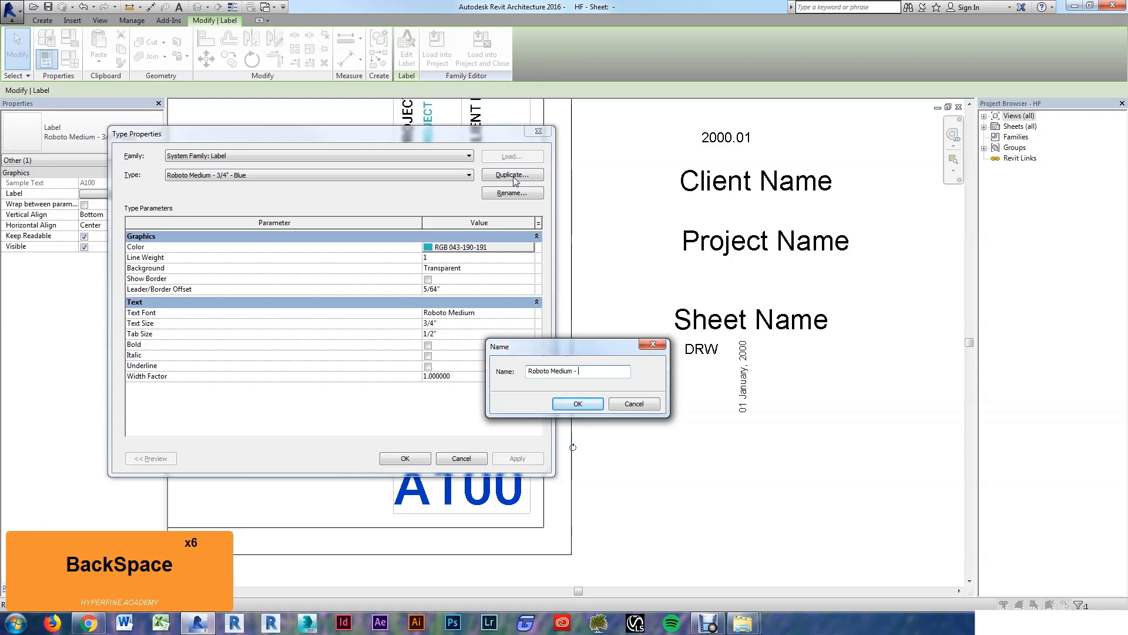
type("1/")
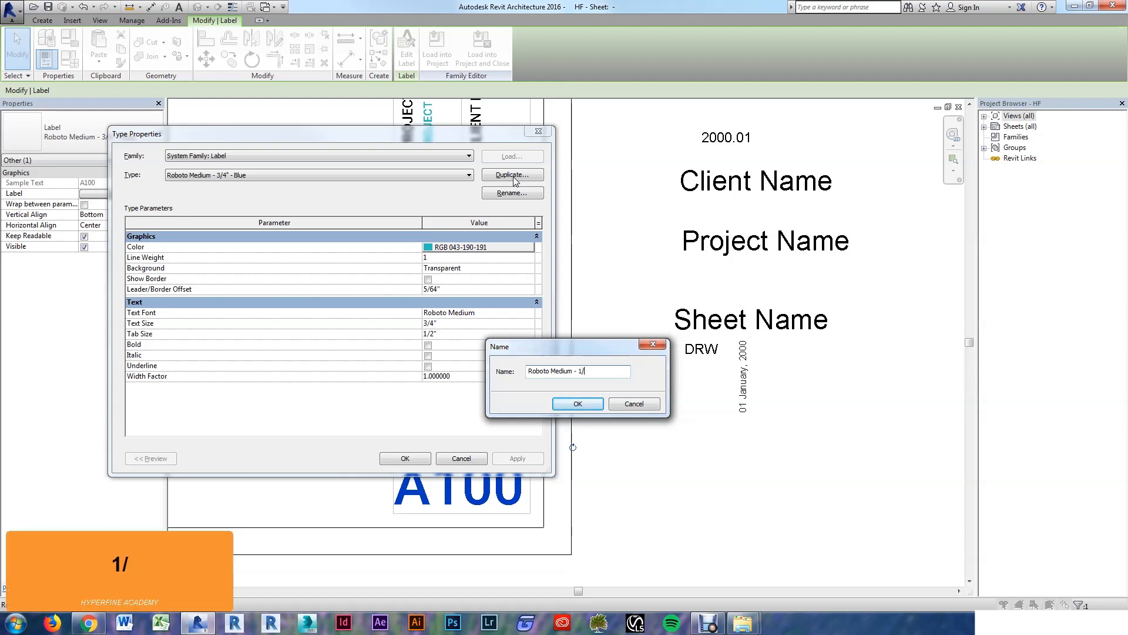
type("4\" - Grey")
key("Return")
Step: Set the type to grey, 1/4" text size, and move the label under the large A100
left_click(461, 248)
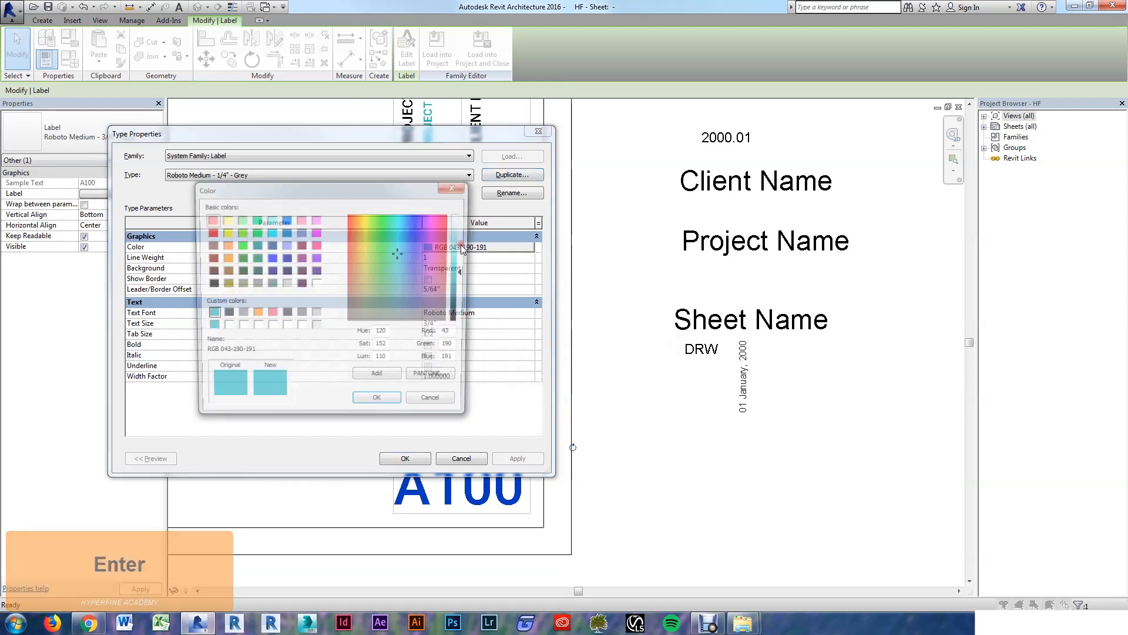
left_click(304, 314)
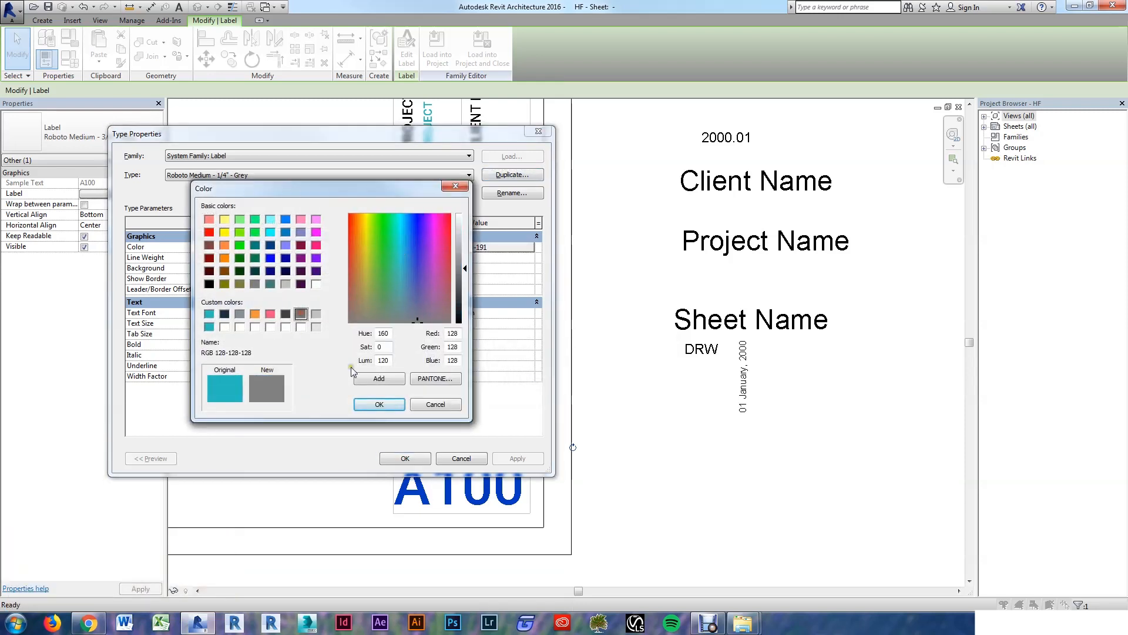
left_click(378, 405)
left_click(459, 323)
type("1/4")
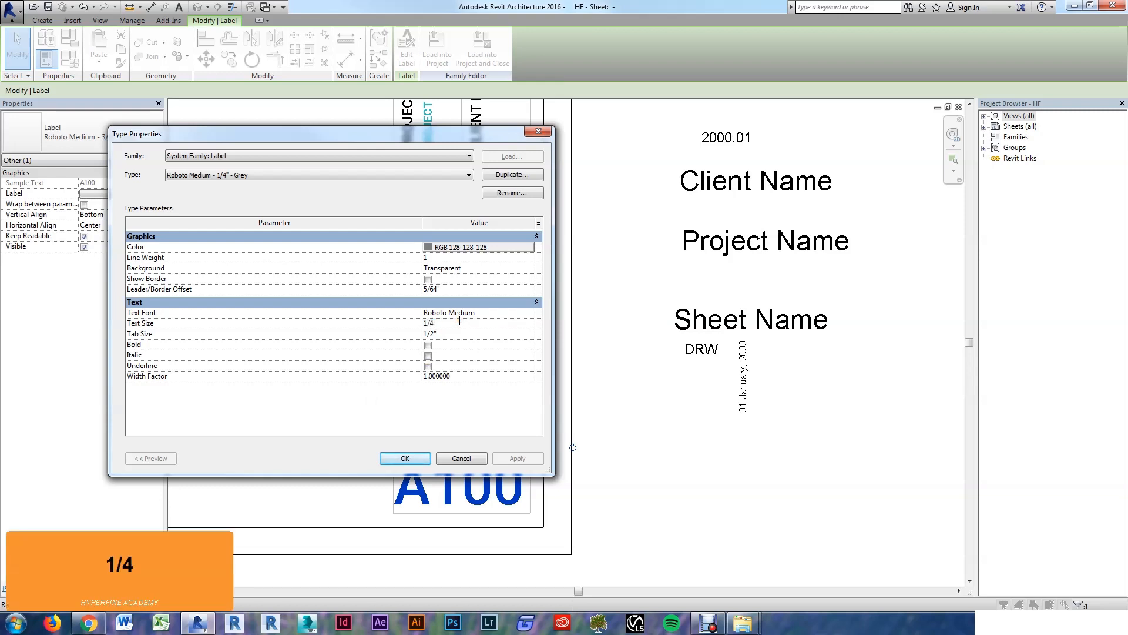
key("Tab")
left_click(405, 459)
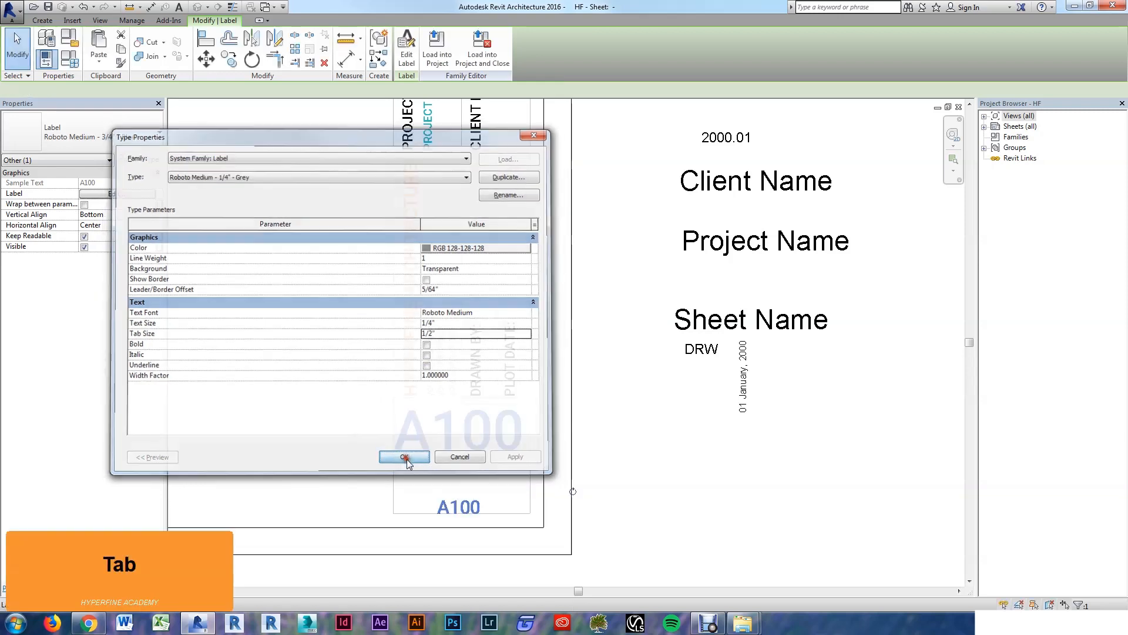
left_click(713, 493)
left_click_drag(453, 507, 411, 468)
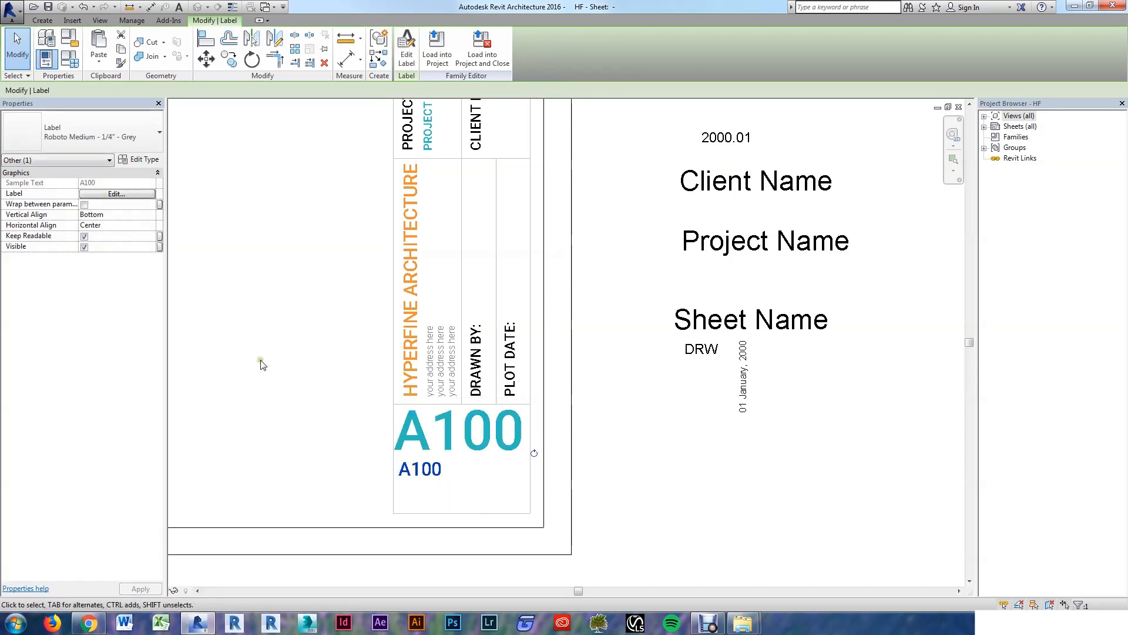
Step: Switch the grey label's parameter from Sheet Number to Sheet Name
left_click(118, 194)
scroll(385, 343, "down", 3)
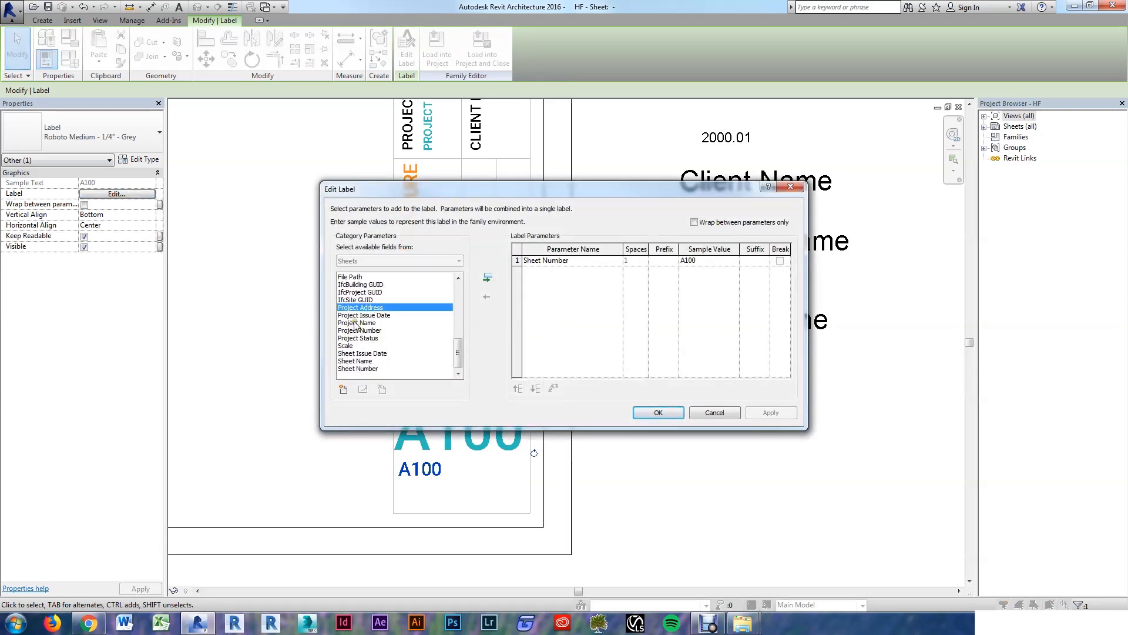
left_click(356, 323)
left_click(353, 361)
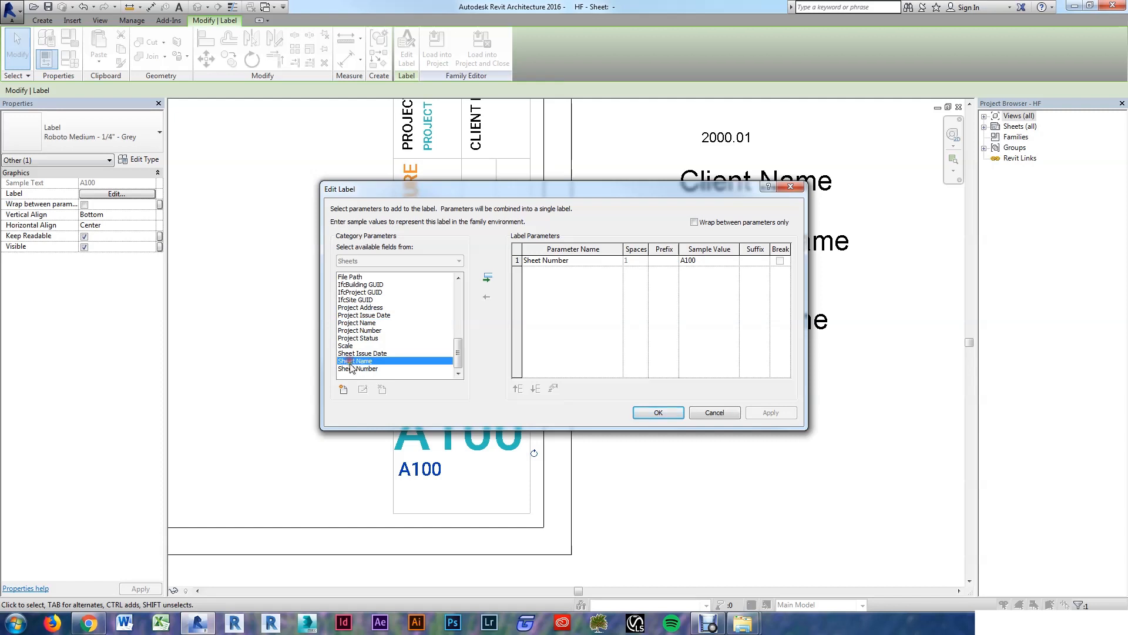
left_click(487, 278)
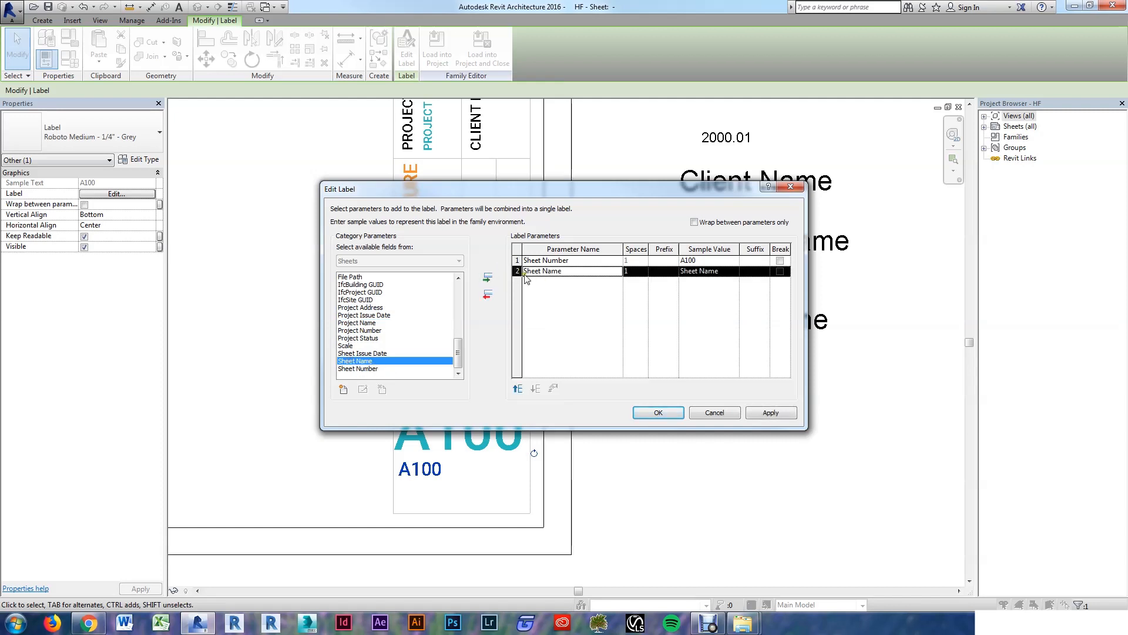
left_click(543, 261)
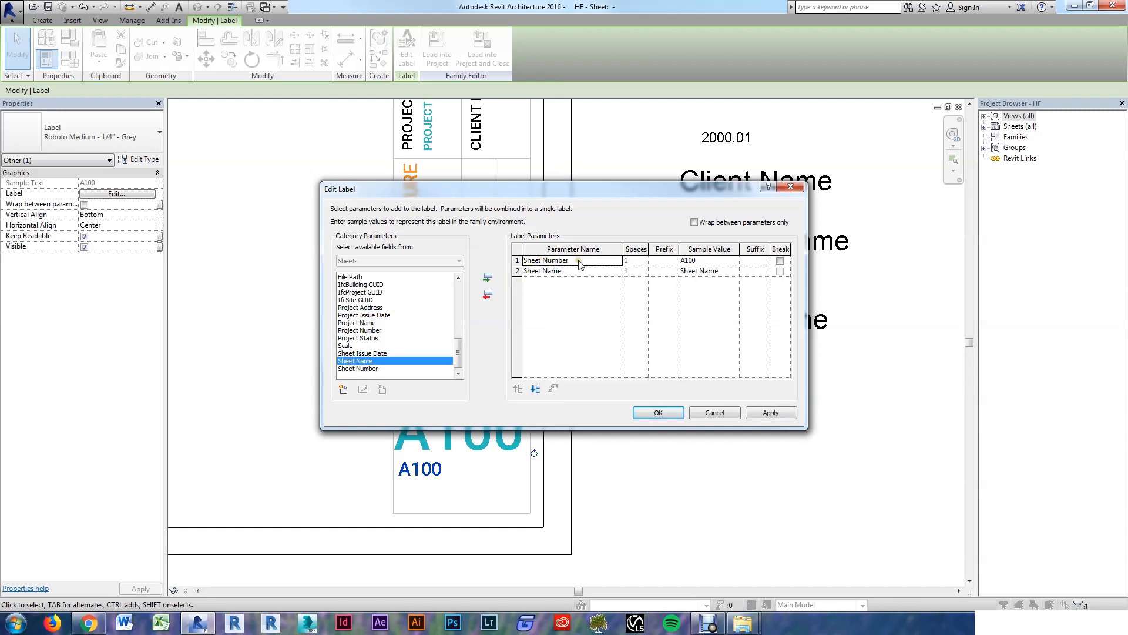
left_click(488, 296)
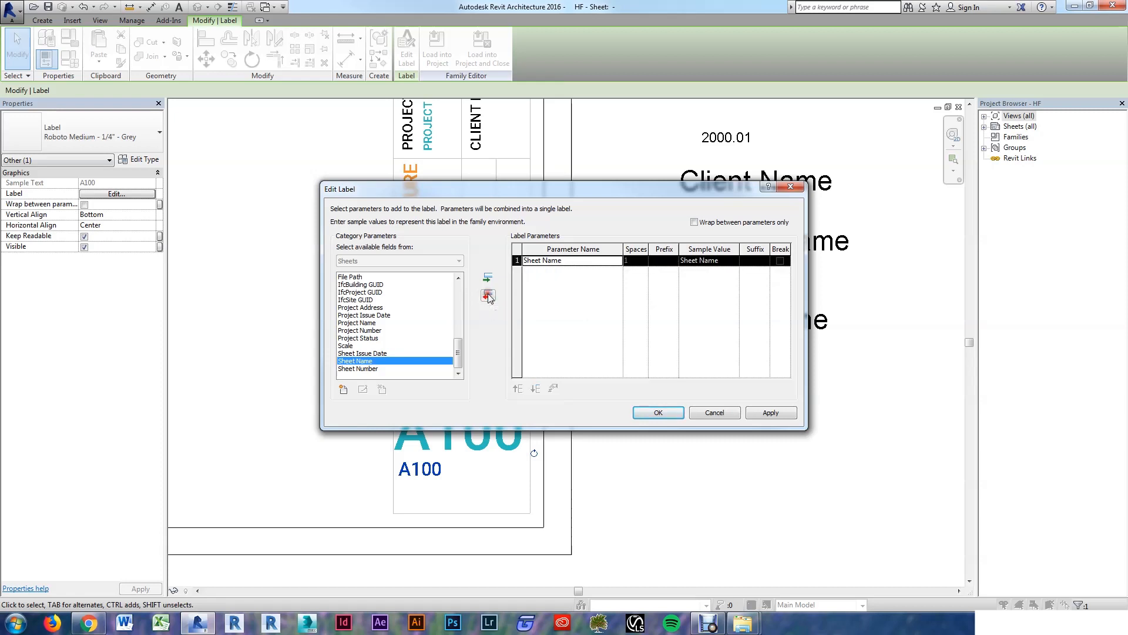
Step: Give the Sheet Name label the sample value '1st Floor Plan' and confirm
left_click(729, 262)
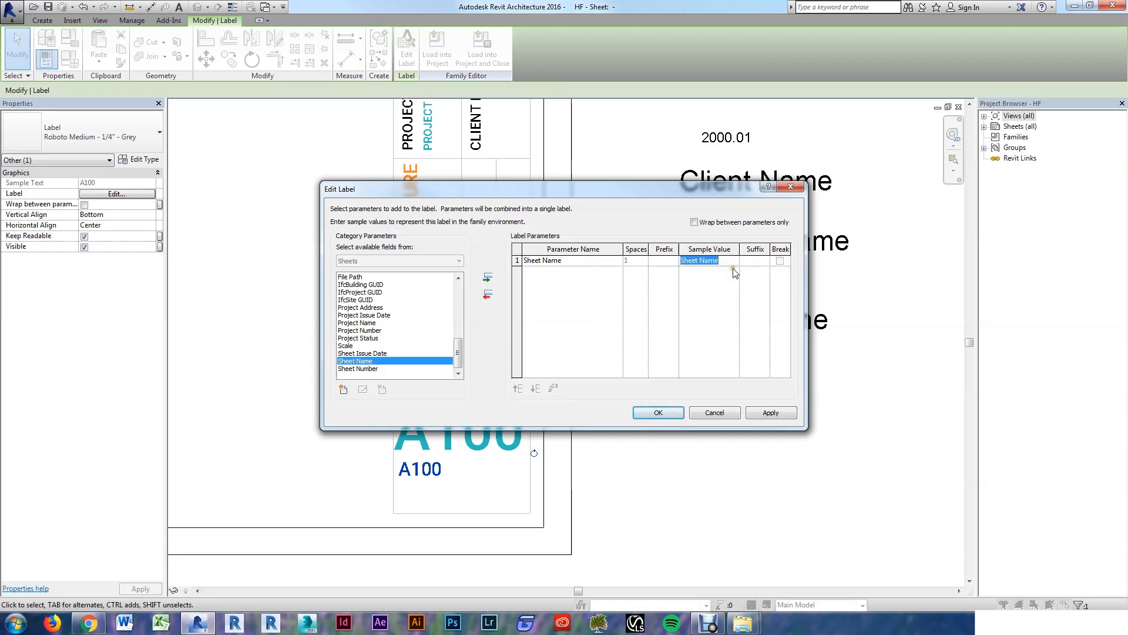
type("1sdt")
key("BackSpace")
key("BackSpace")
key("BackSpace")
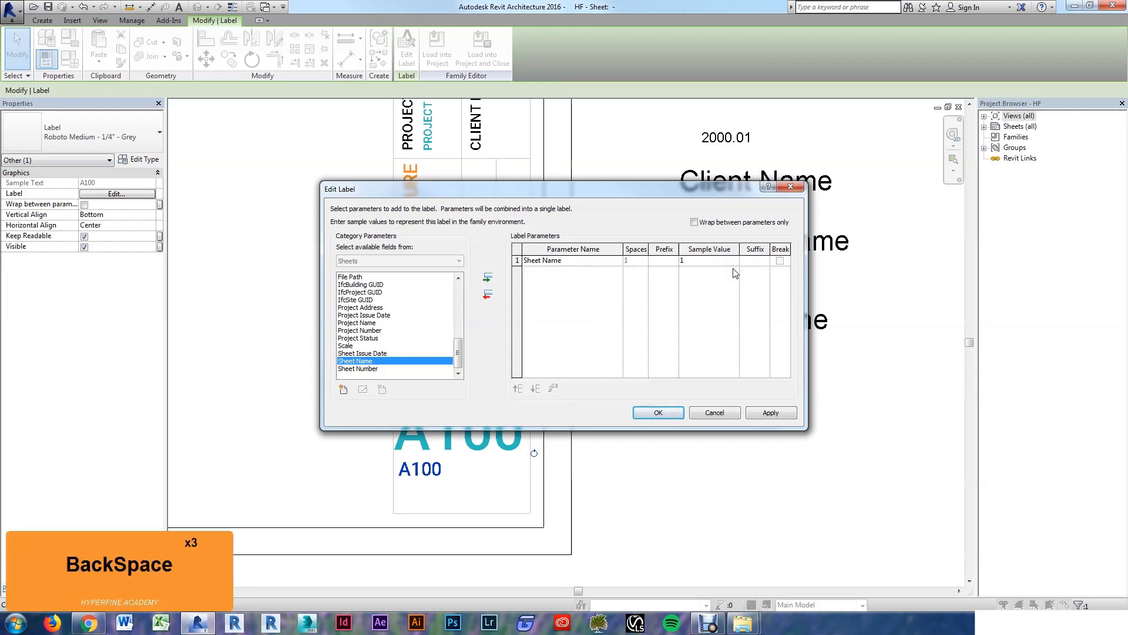
type("st floor")
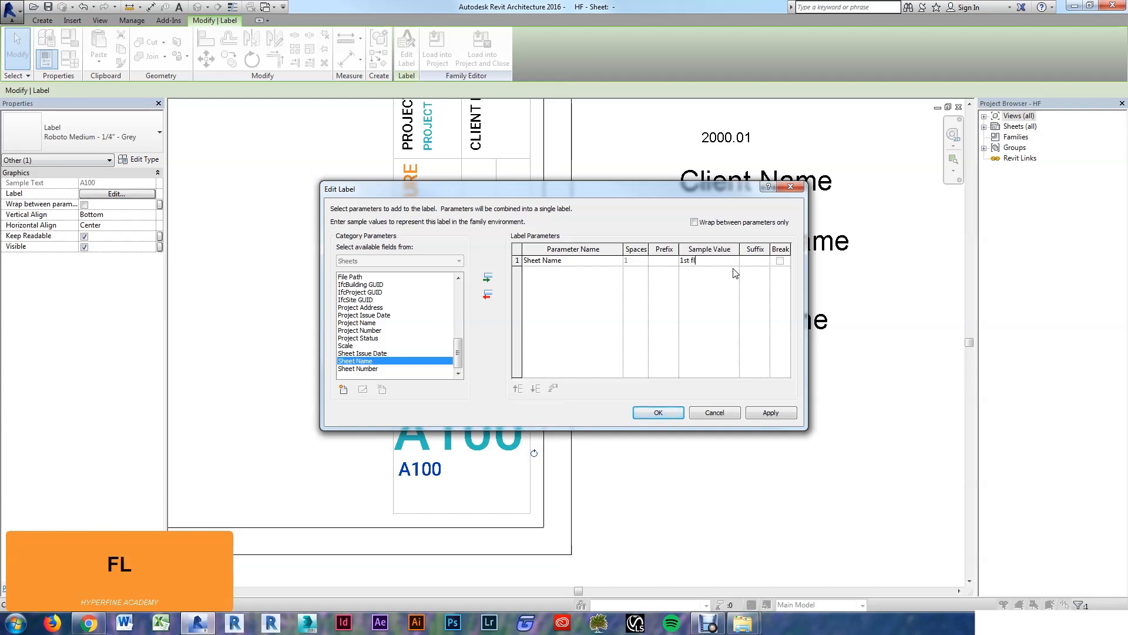
key("BackSpace")
key("BackSpace")
key("BackSpace")
type("Floor Plan")
key("Return")
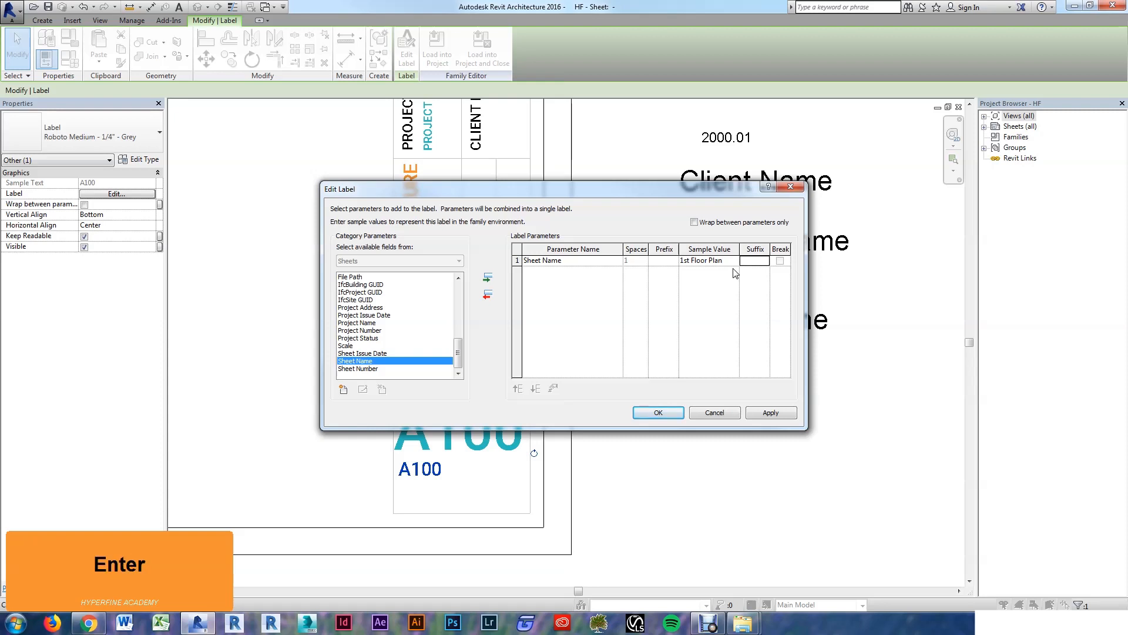
left_click(658, 412)
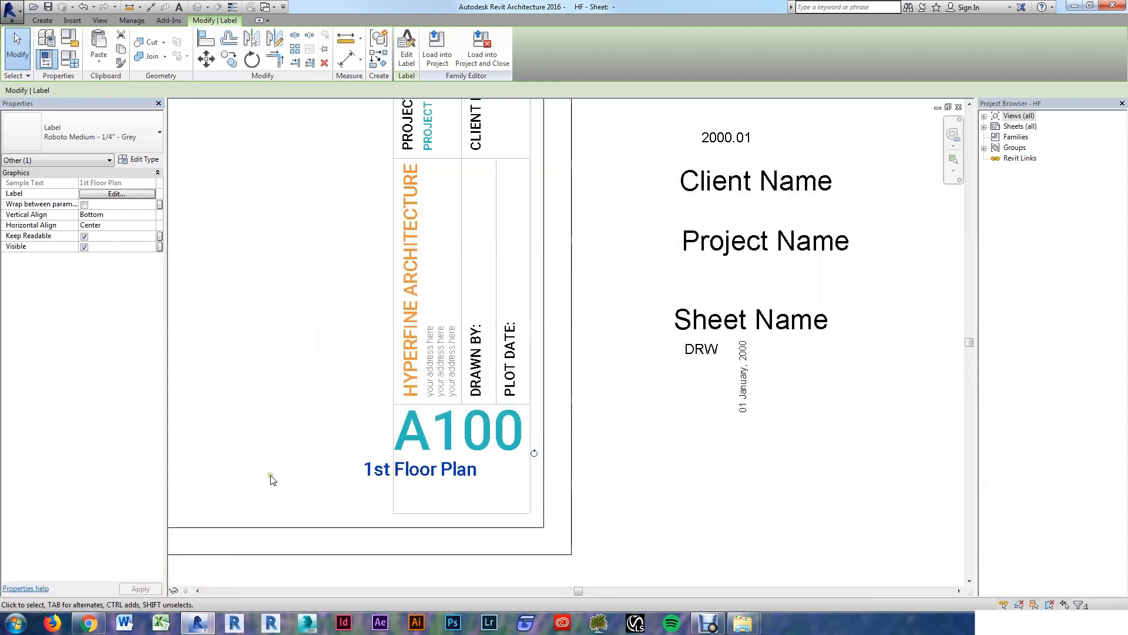
Step: Move the 1st Floor Plan label under A100 and nudge it slightly down
left_click(304, 485)
left_click_drag(432, 474, 470, 469)
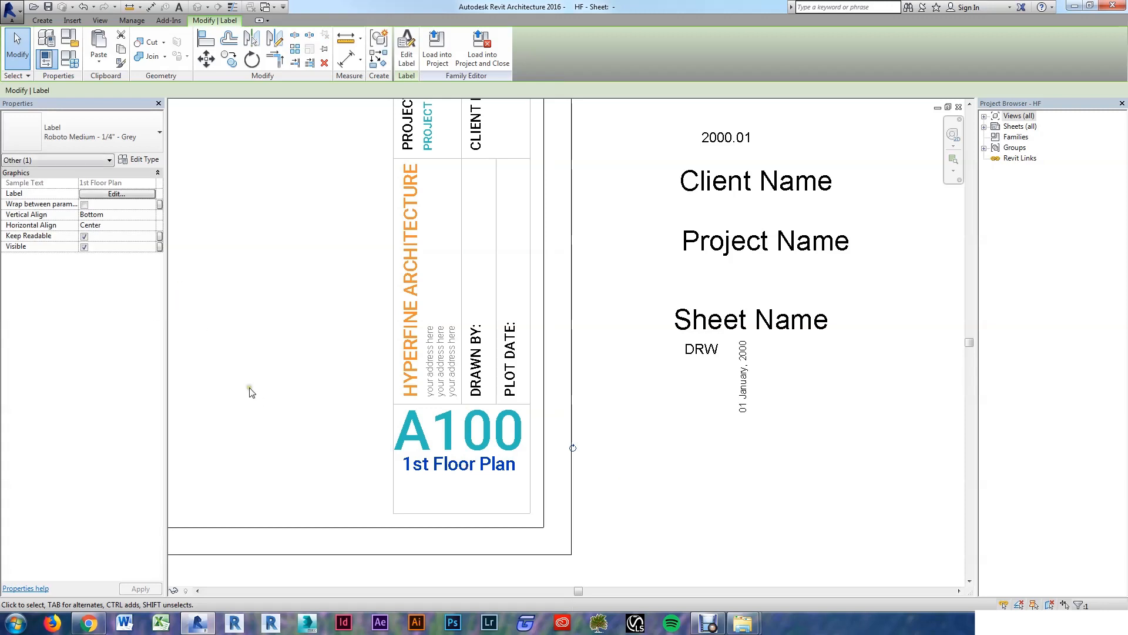
left_click(673, 485)
left_click(492, 465)
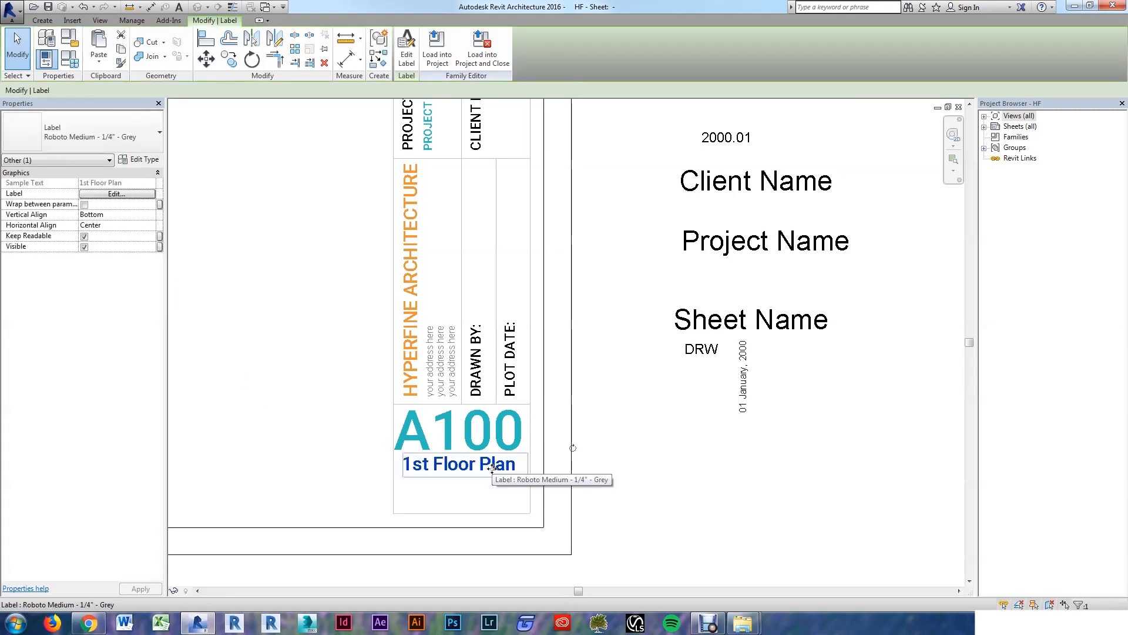
key("Down")
key("Down")
left_click(604, 496)
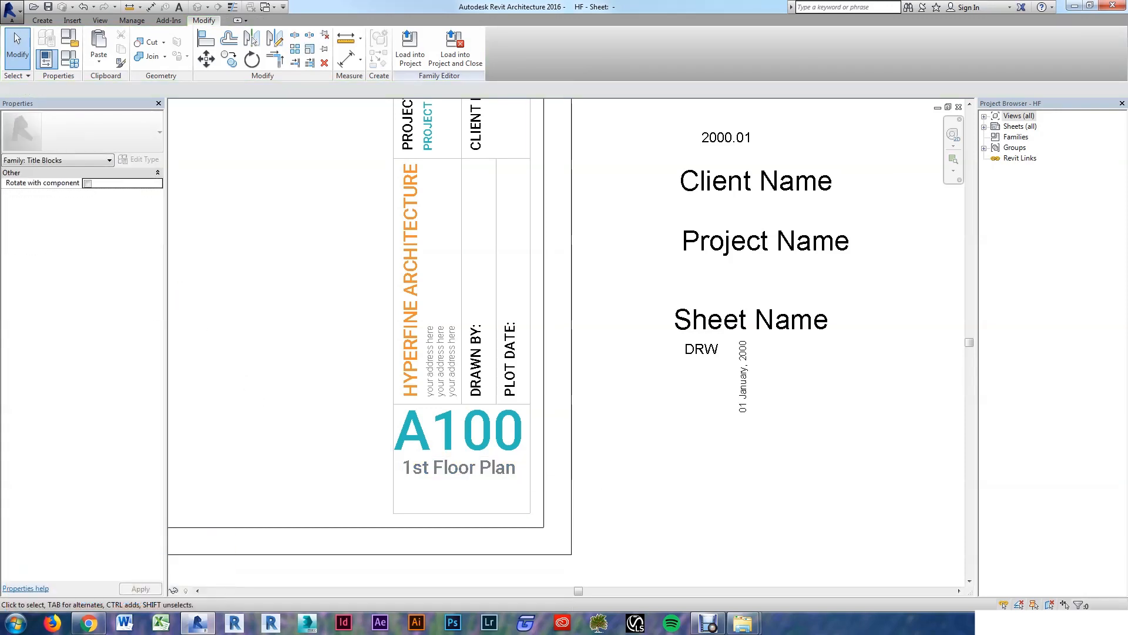
scroll(788, 469, "down", 2)
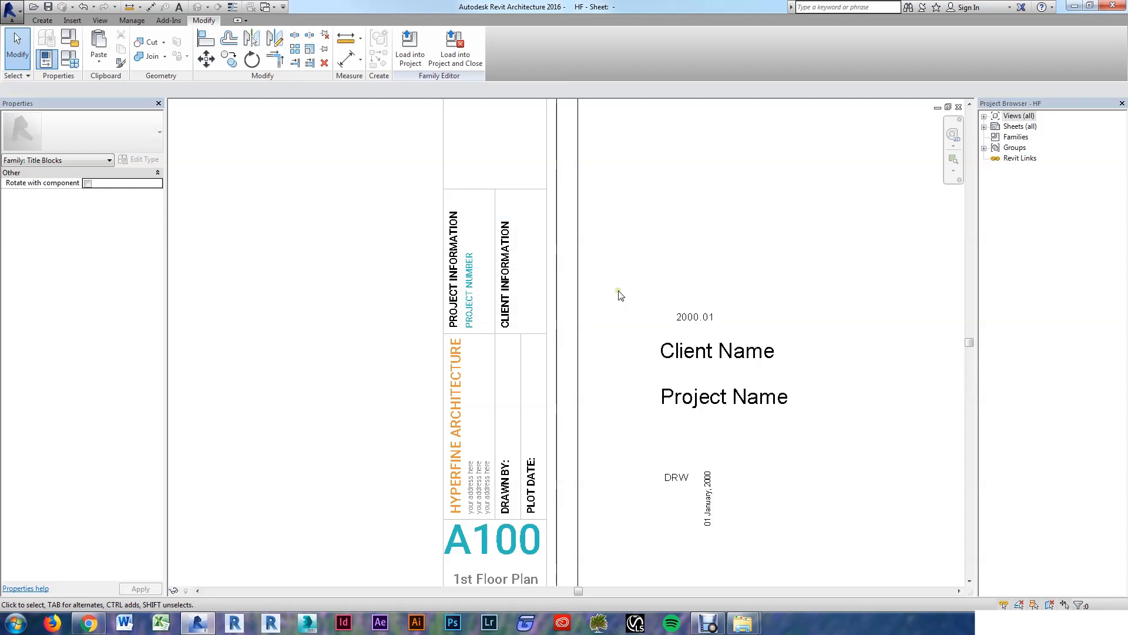
Step: Match Client Name to A100's large Roboto Medium - 3/4" - Blue label type with Match Type (MA)
key("m")
key("a")
key("s")
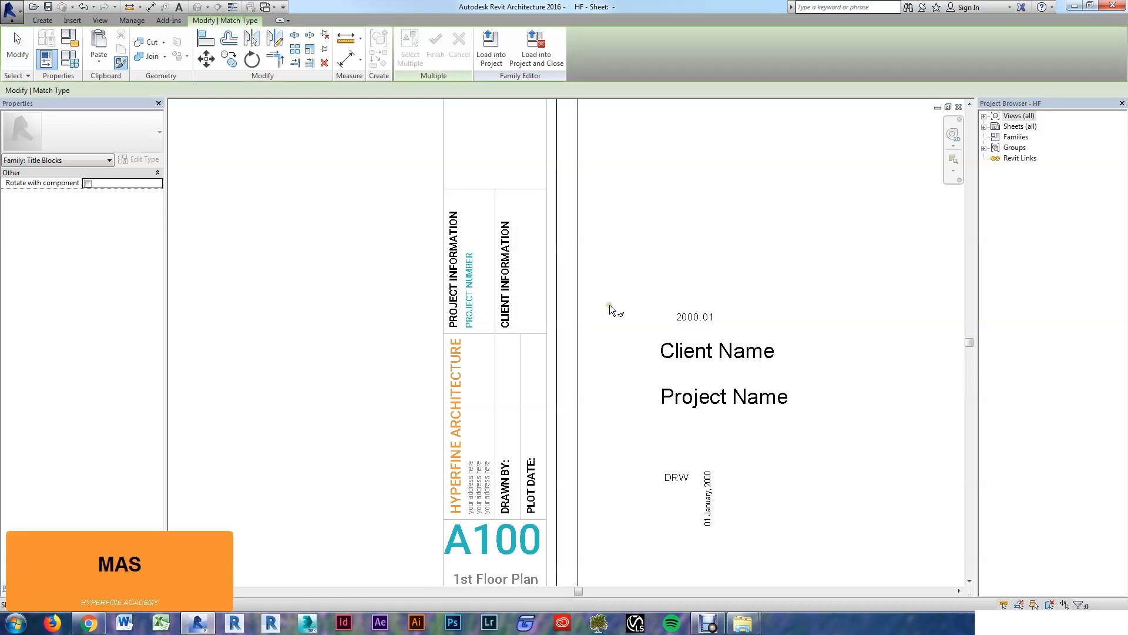
key("Escape")
key("Escape")
key("m")
key("a")
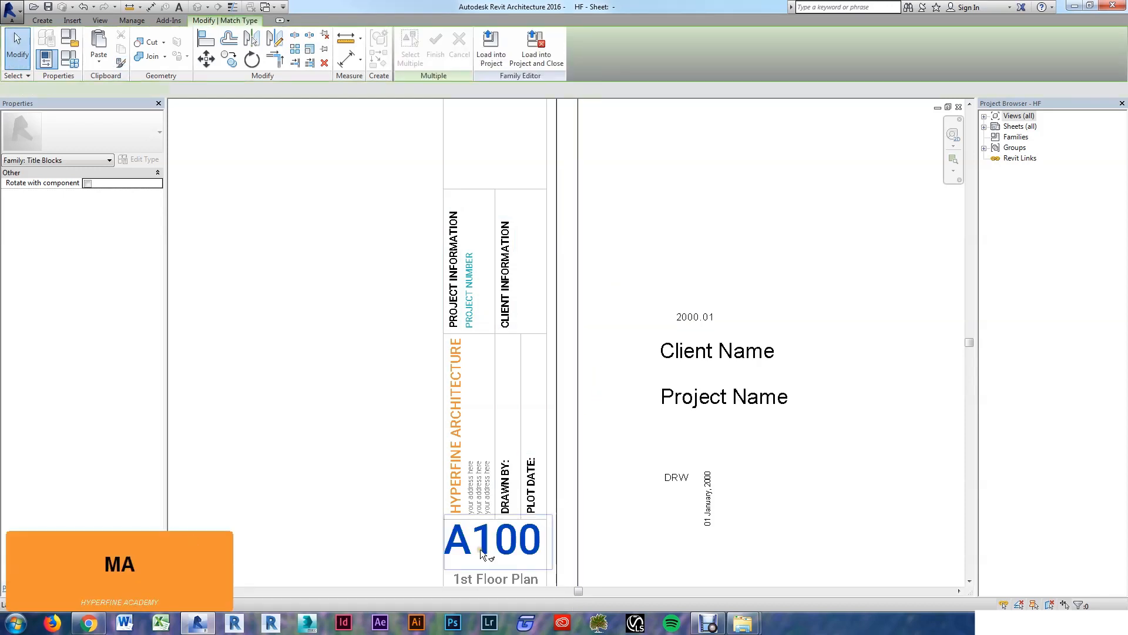
left_click(483, 548)
left_click(675, 355)
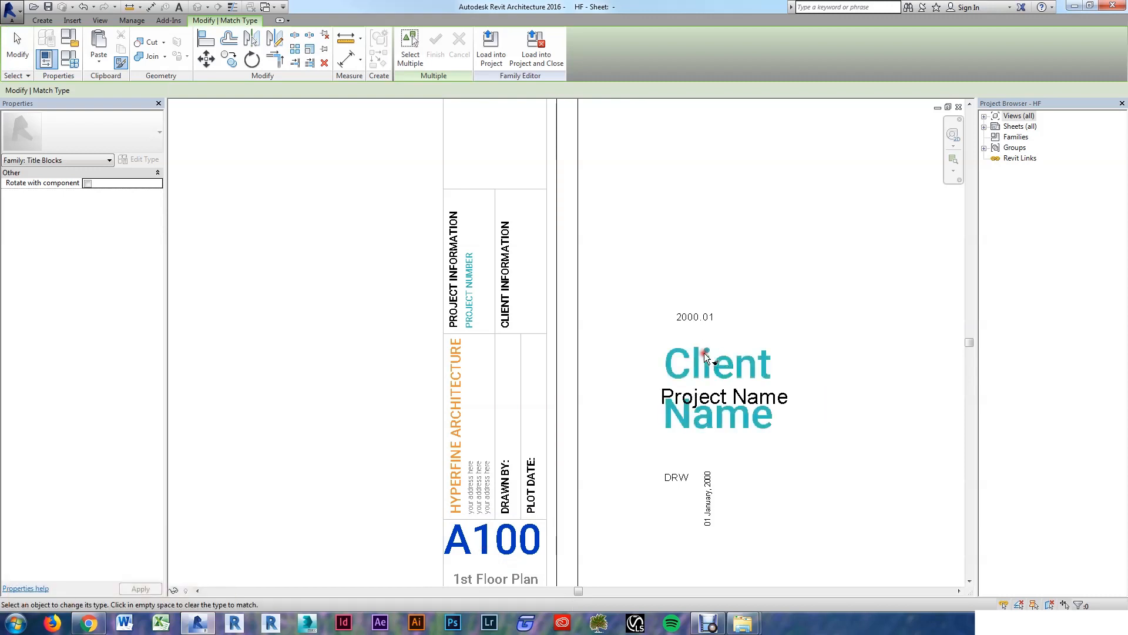
key("Escape")
key("Escape")
Step: Move Client Name up above 2000.01 and check the PROJECT NUMBER text type
left_click_drag(815, 441, 758, 316)
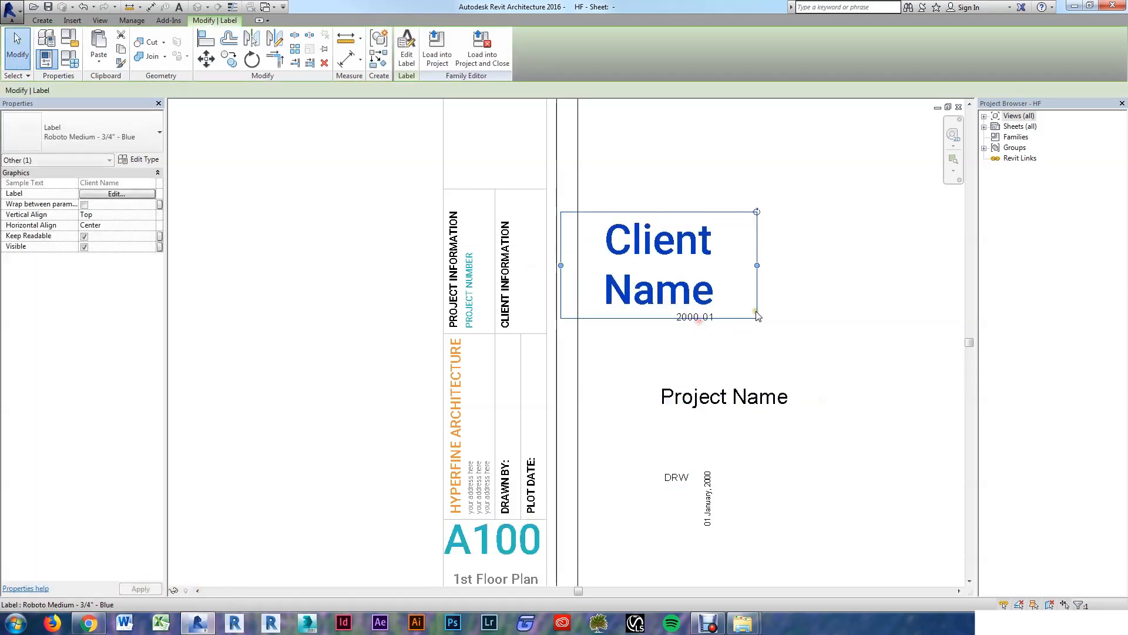
left_click(469, 291)
left_click(118, 138)
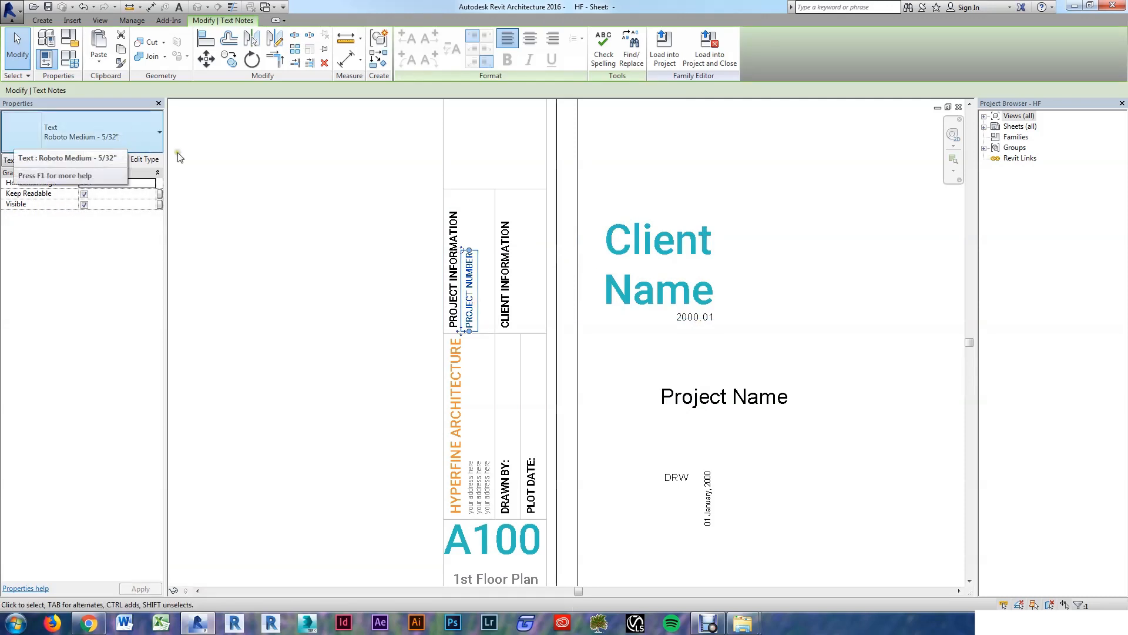
left_click(804, 238)
left_click(663, 245)
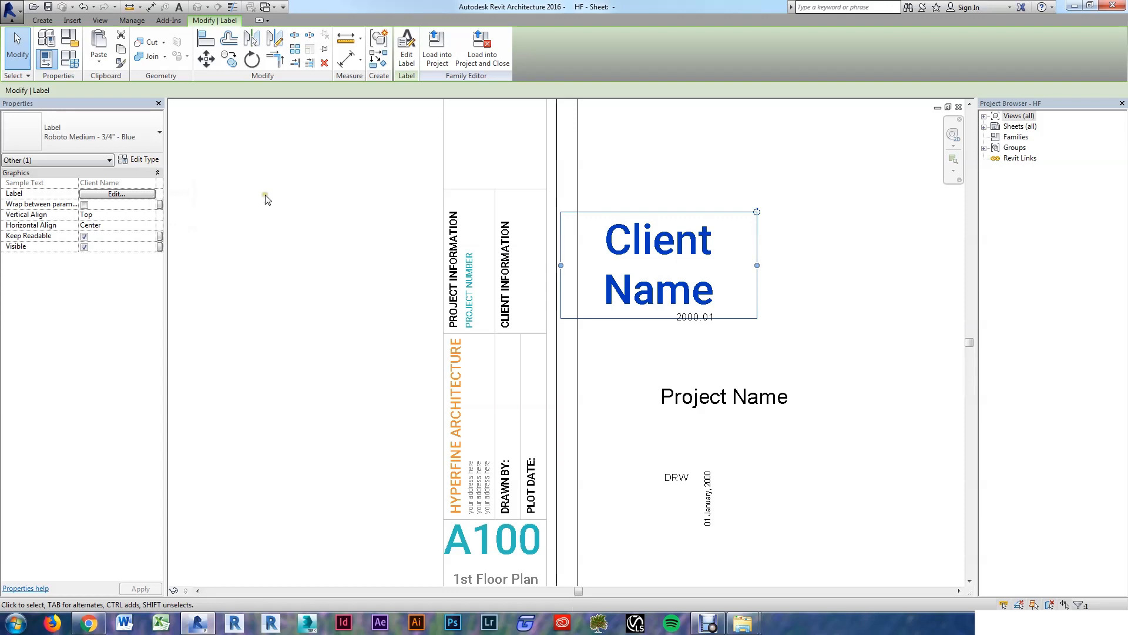
Step: Duplicate the Client Name label type as Roboto Medium - 5/32" - Blue
key("e")
key("t")
key("y")
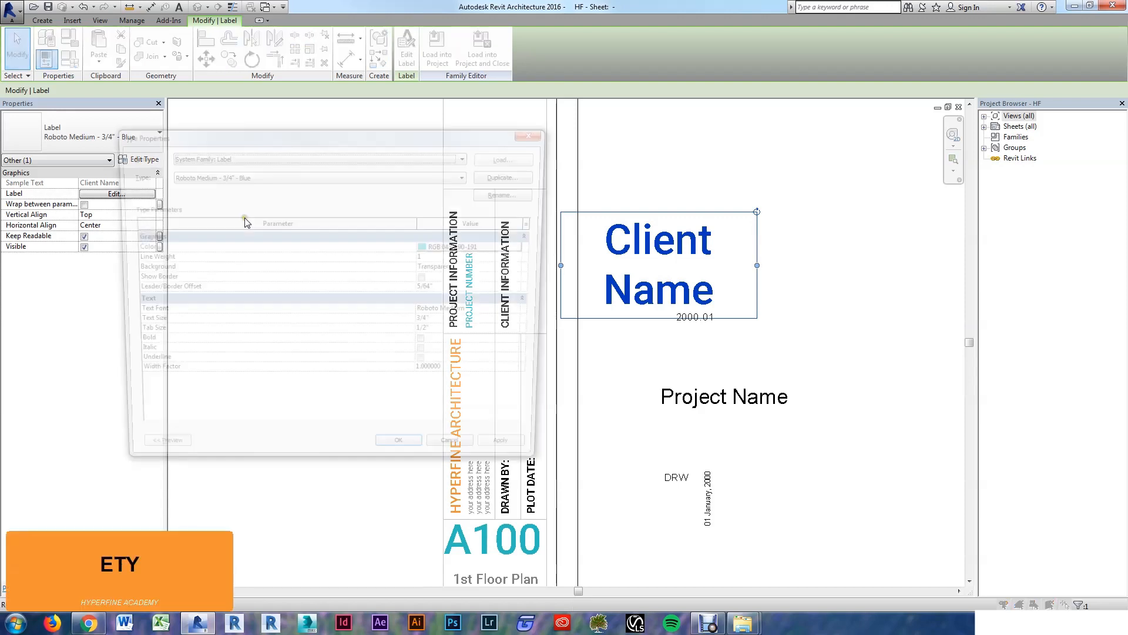
left_click(510, 174)
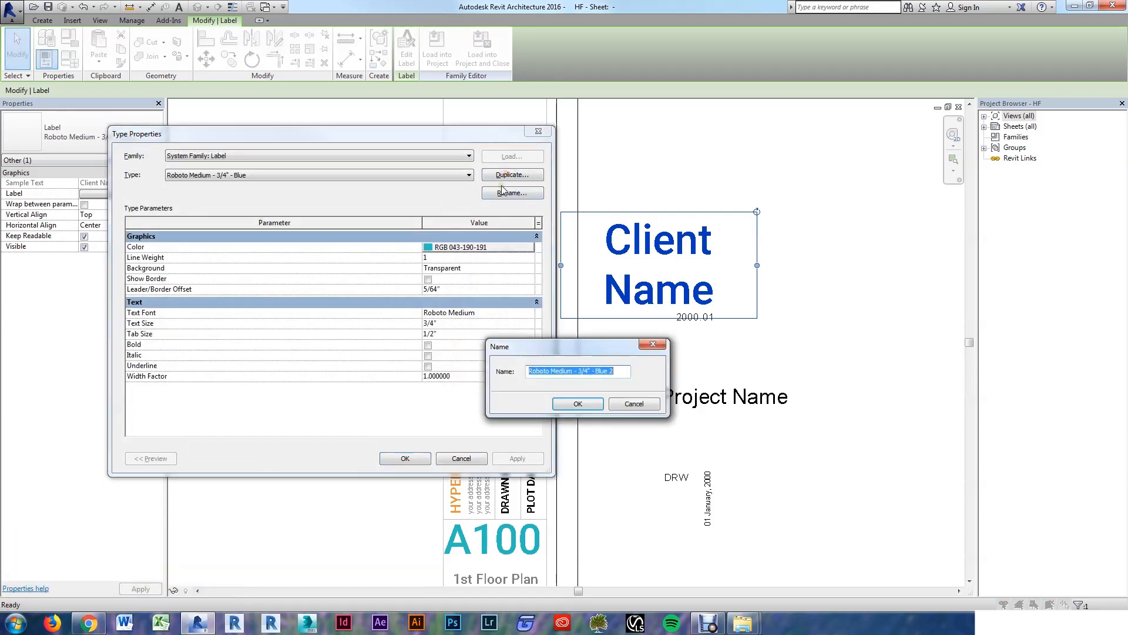
key("Right")
key("BackSpace")
key("BackSpace")
key("Left")
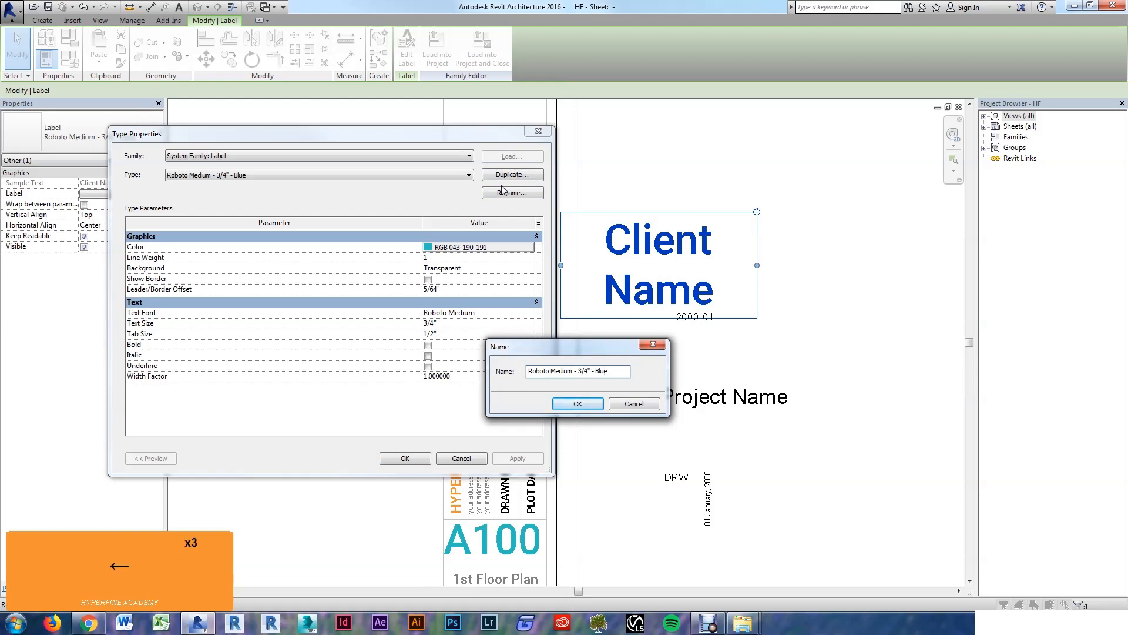
key("shift+Right")
type("32")
left_click(579, 404)
Step: Set the new type's Text Size to 5/32" and apply it to Client Name
left_click(459, 323)
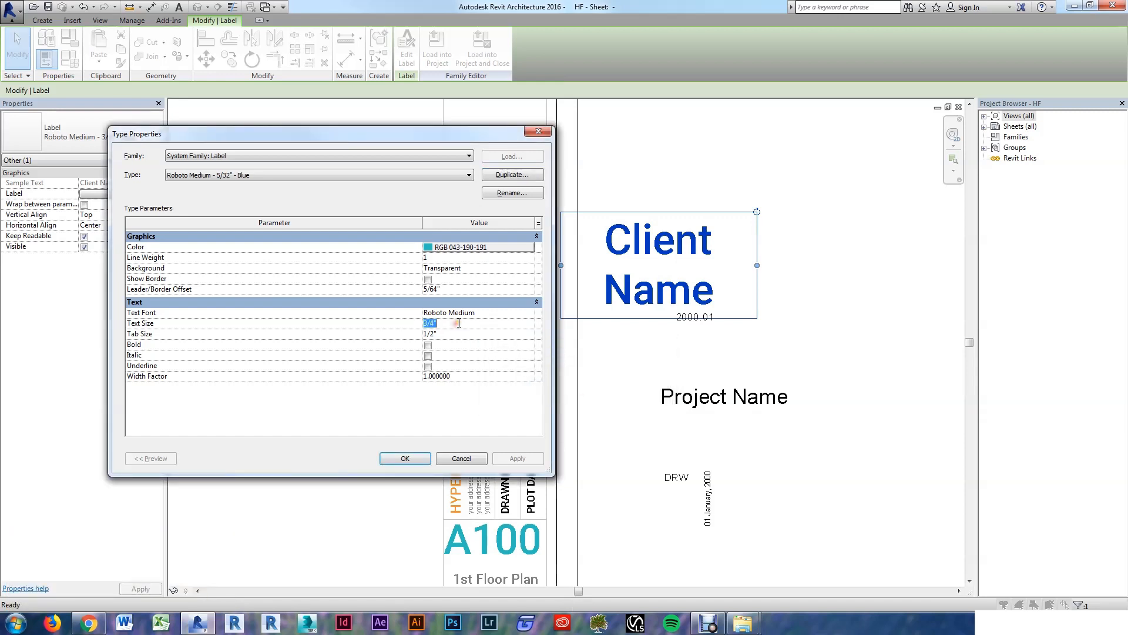
type("5/32")
key("Tab")
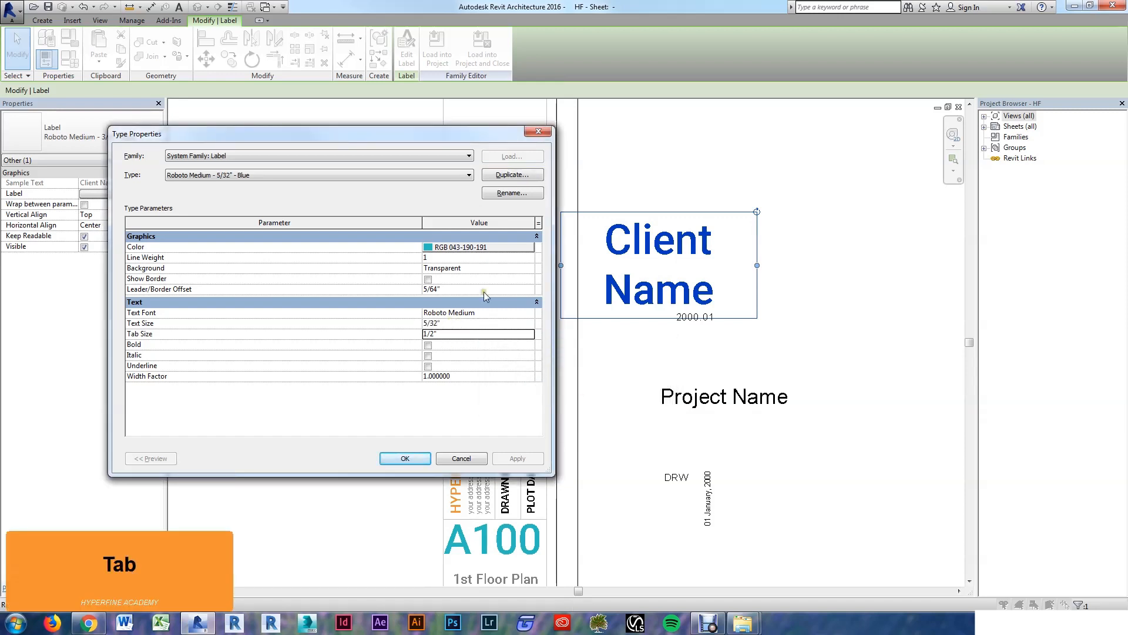
left_click(415, 457)
left_click(604, 253)
scroll(661, 249, "up", 3)
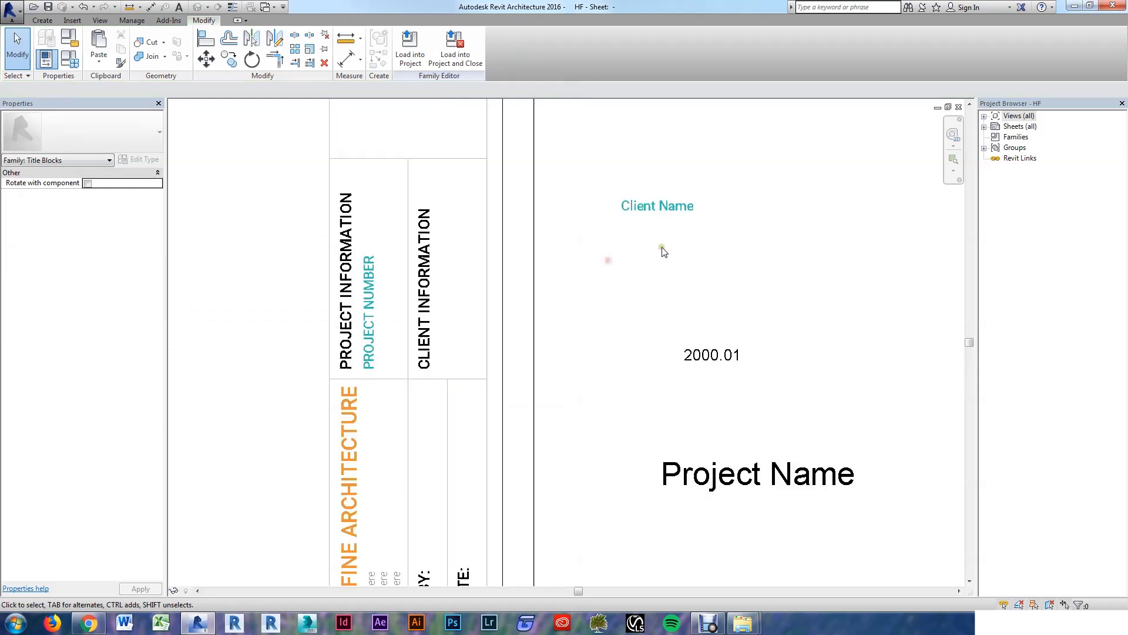
Step: Move Client Name beside CLIENT INFORMATION and rotate it 90° to run vertically
left_click_drag(662, 216, 457, 373)
left_click_drag(620, 338, 513, 275)
left_click_drag(623, 343, 450, 249)
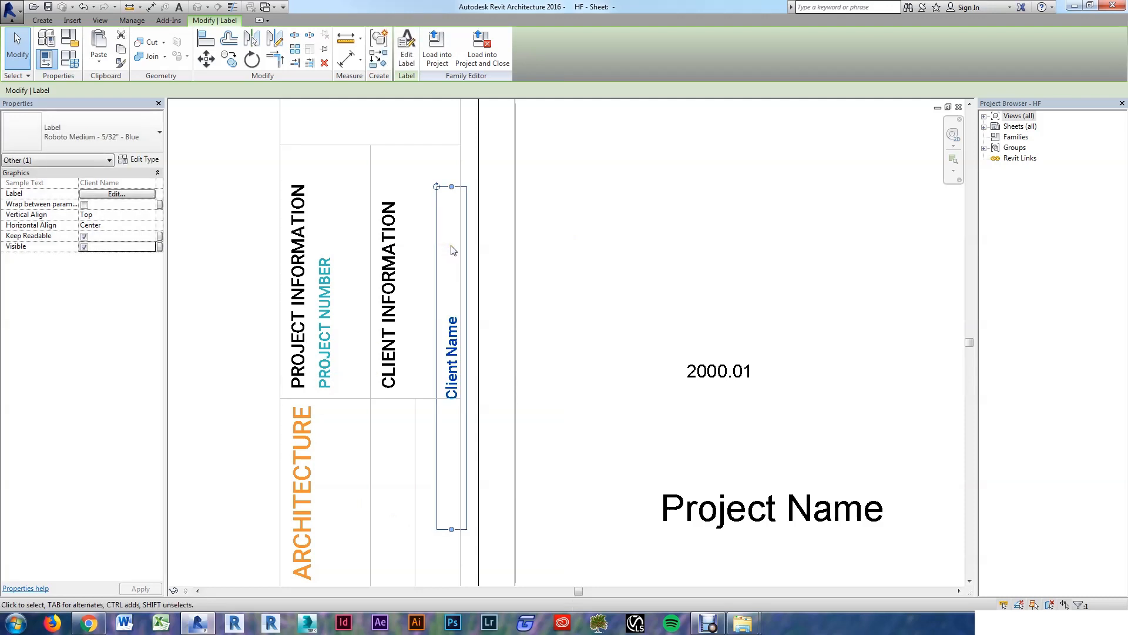
Step: Set Client Name's horizontal alignment to Left and reposition it beside CLIENT INFORMATION
left_click(115, 228)
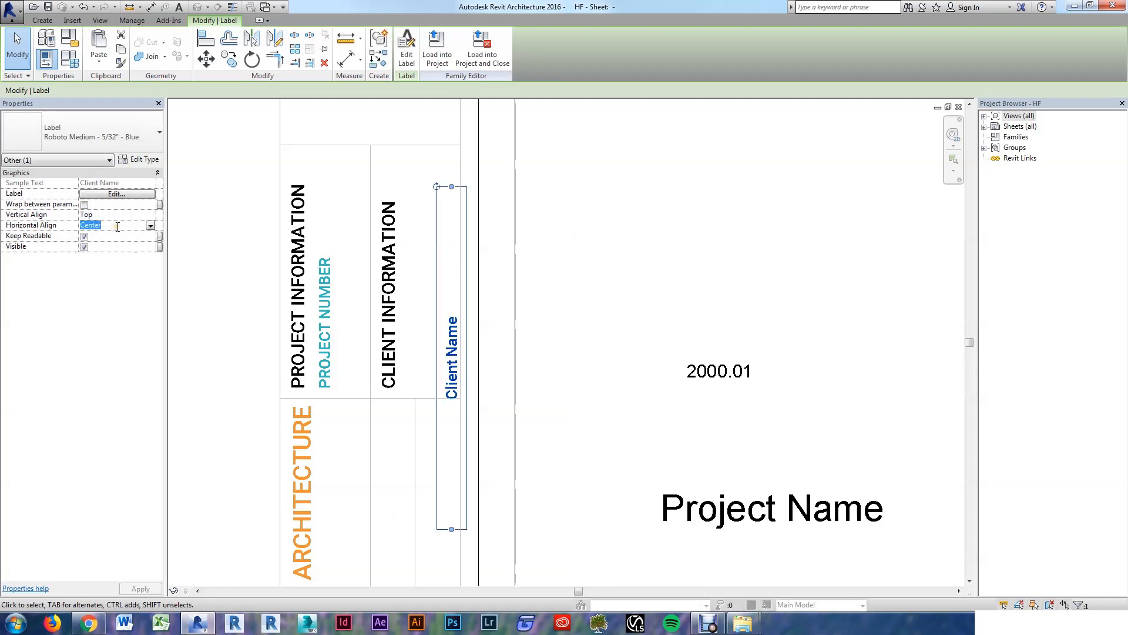
key("l")
key("Tab")
left_click(552, 340)
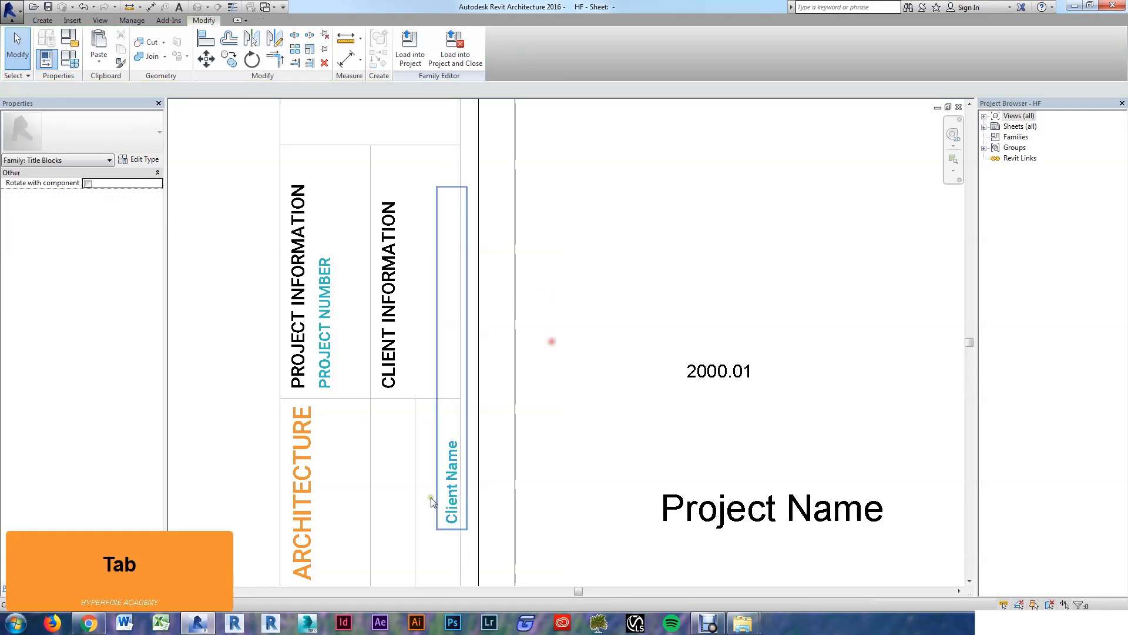
left_click(451, 507)
left_click_drag(456, 516, 411, 382)
left_click(576, 340)
scroll(597, 369, "down", 1)
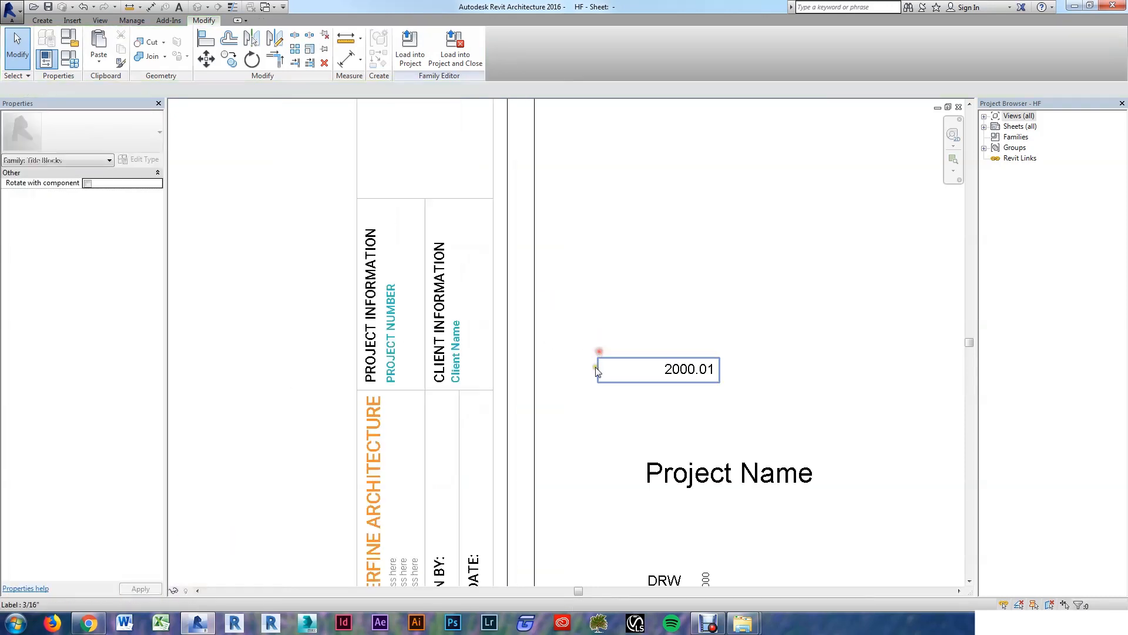
Step: Set the Client Name label's Sample Value to 'CLIENT NAME' in its label parameters
left_click(473, 356)
left_click(116, 193)
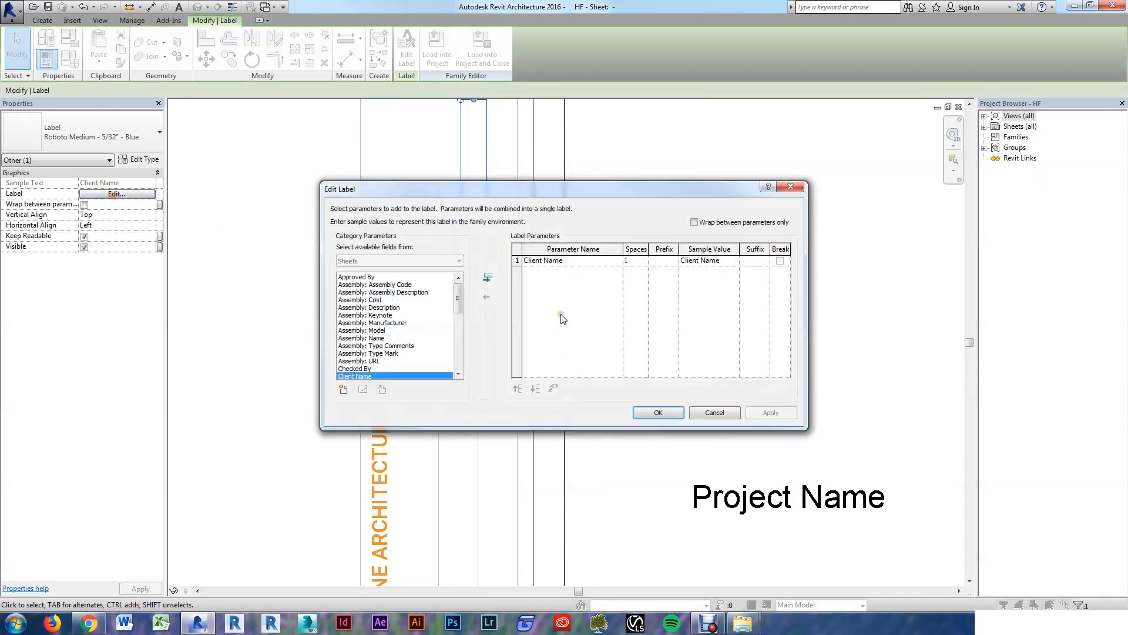
left_click(729, 261)
type("CLIENT NAME")
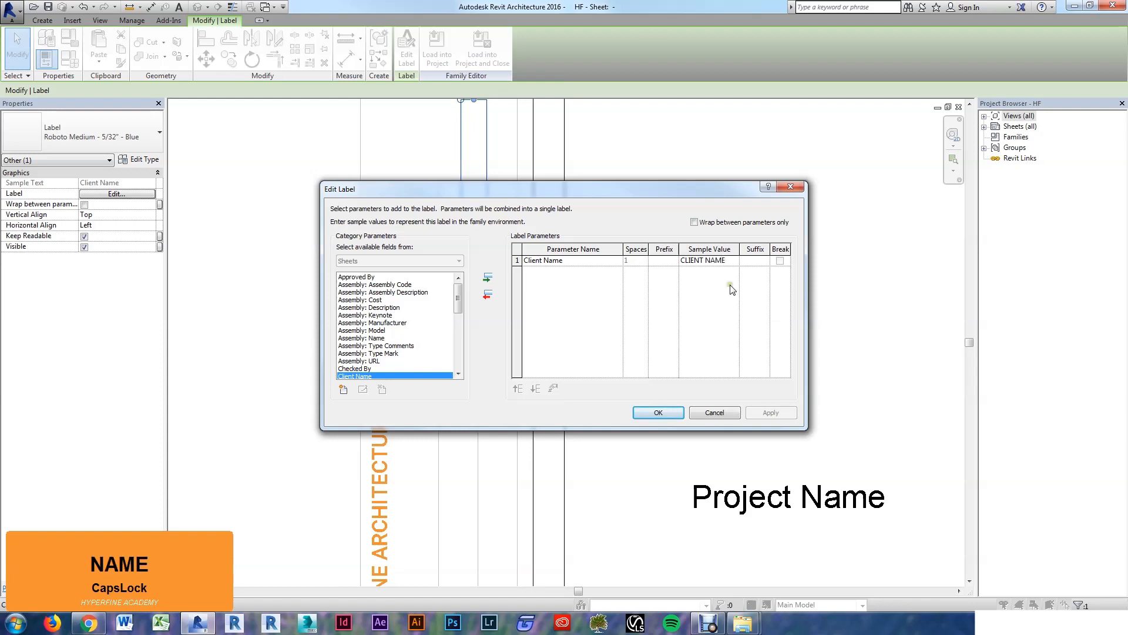
left_click(679, 411)
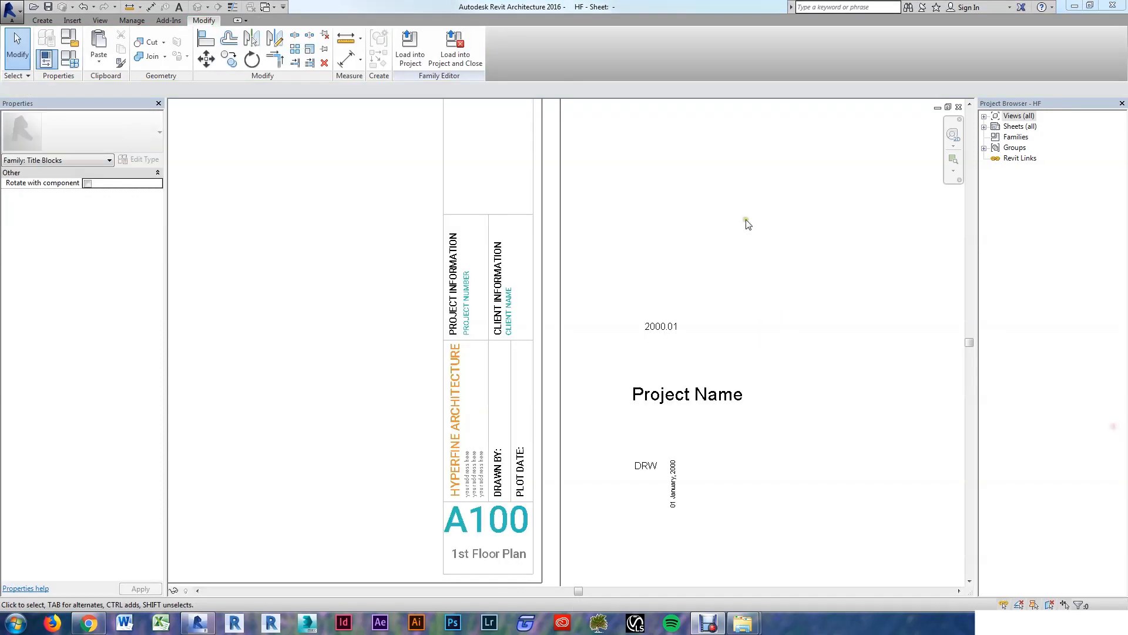
left_click(746, 222)
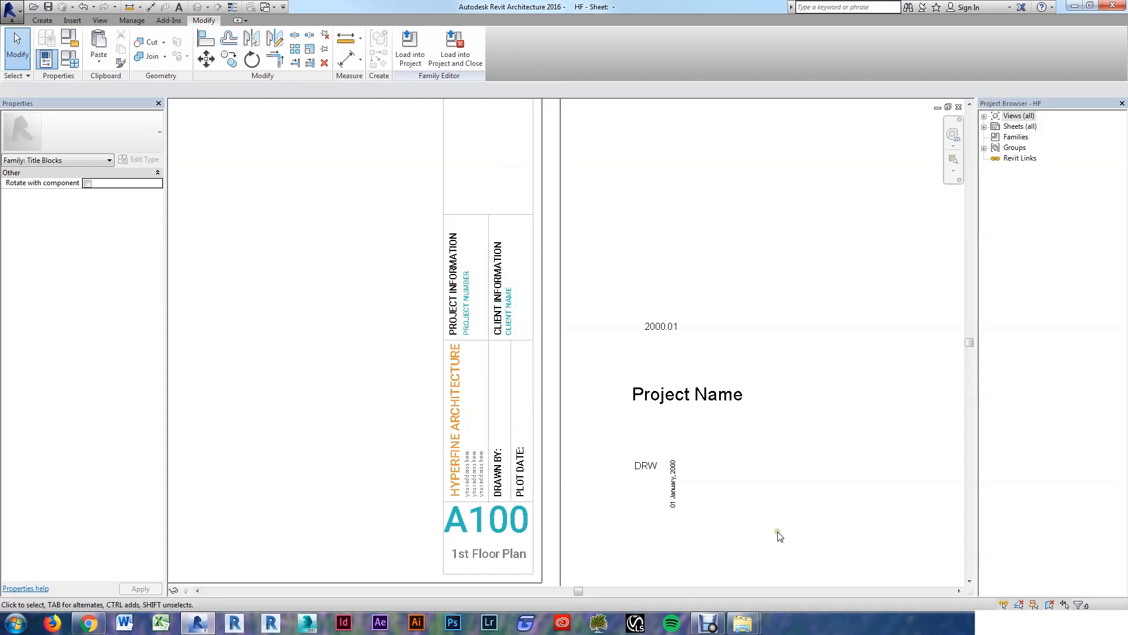
scroll(656, 537, "up", 1)
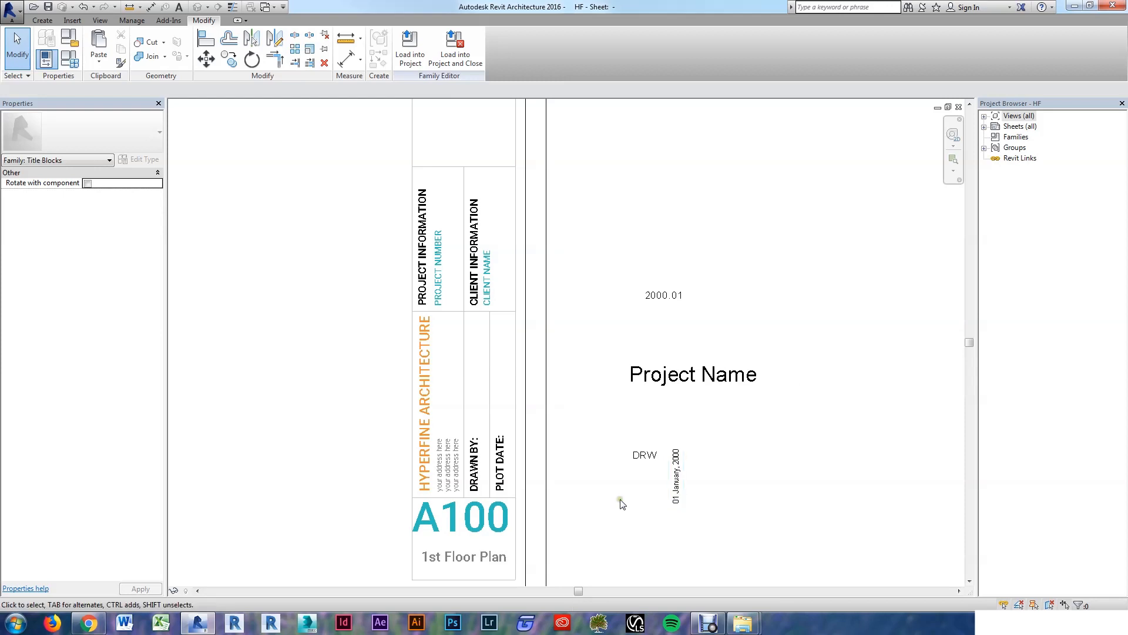
Step: Duplicate the date label's type as 'Roboto Thin - 1/8" - Grey'
left_click(680, 488)
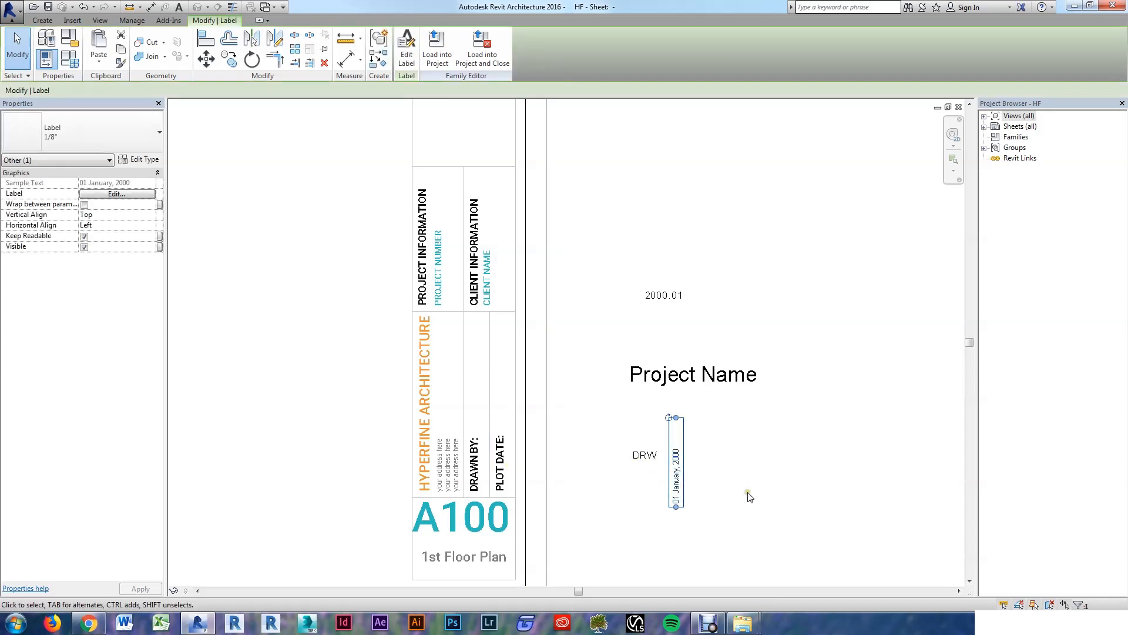
key("e")
key("t")
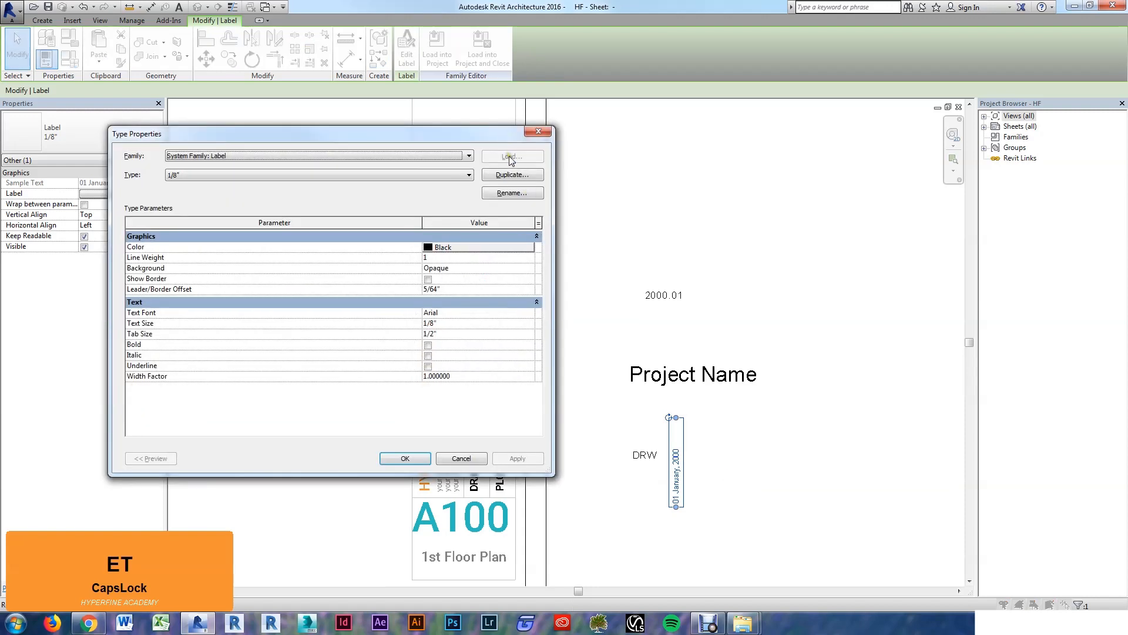
left_click(512, 176)
key("Caps_Lock")
type("R")
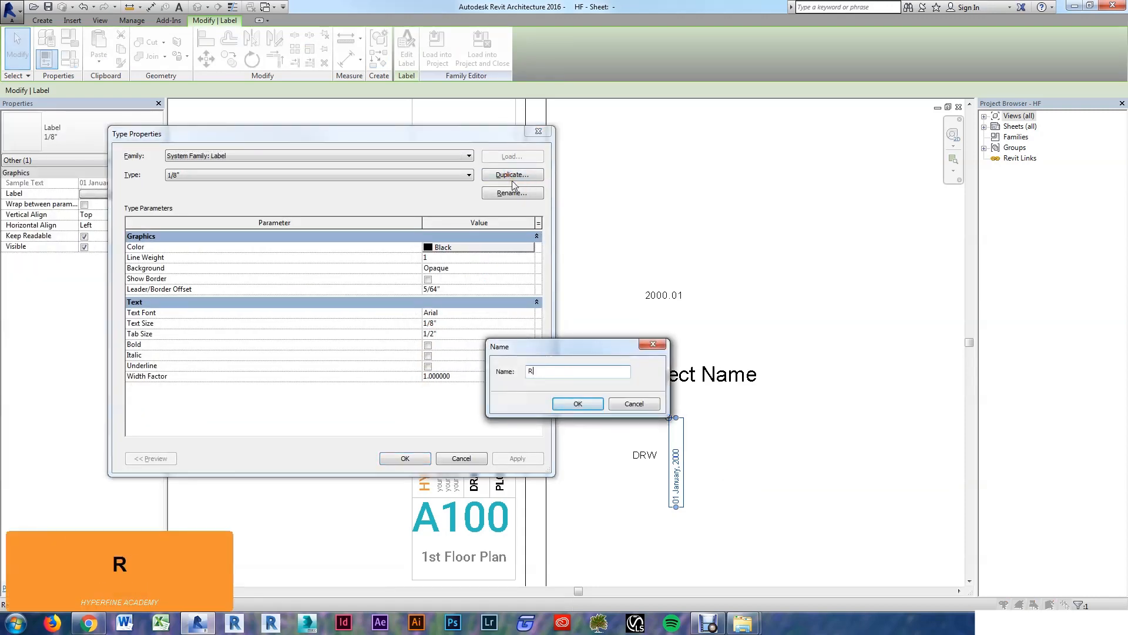
type("oboto Thin - 1/8\" - Grey")
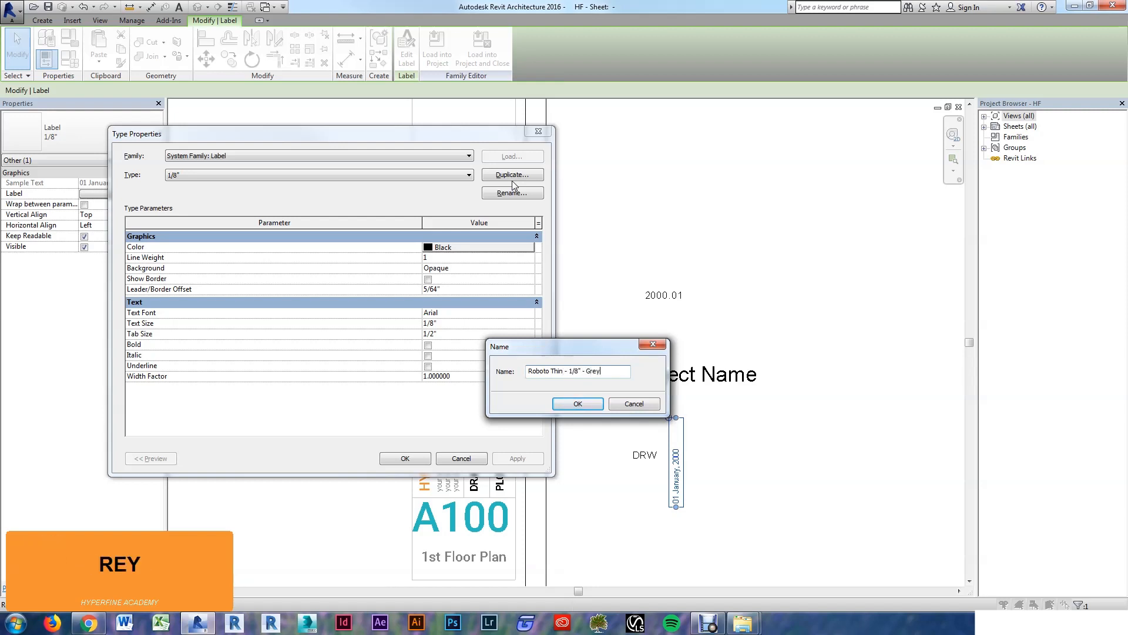
key("Return")
Step: Set the new type's colour to grey RGB 128-128-128 and font to Roboto Thin, then apply
left_click(455, 251)
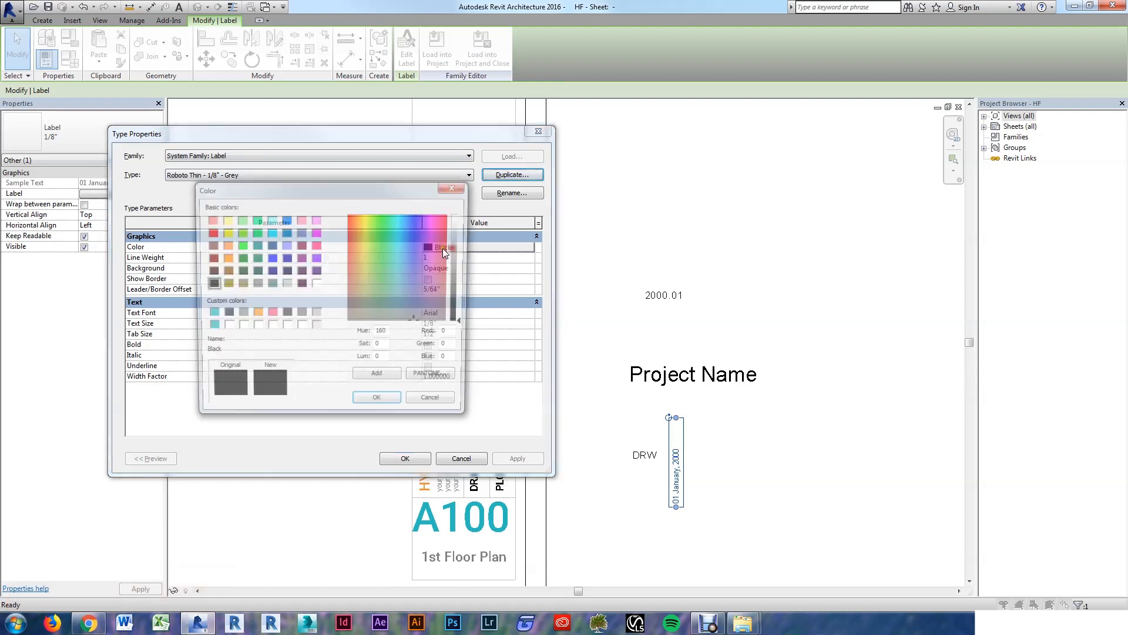
left_click(301, 313)
left_click(381, 404)
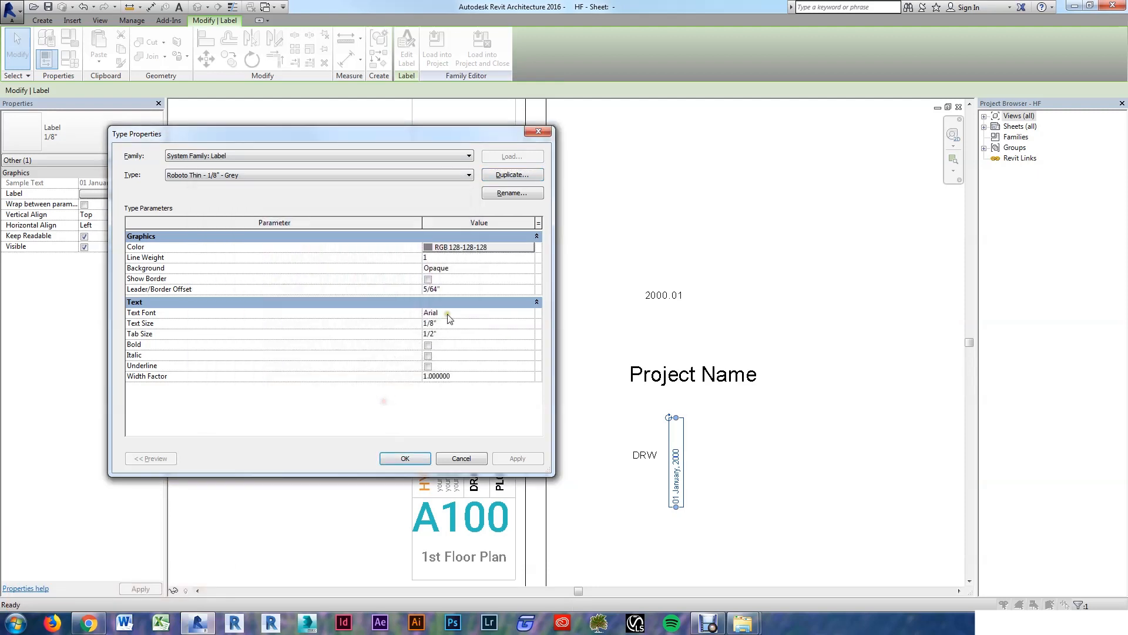
left_click(456, 312)
type("Roboto Th")
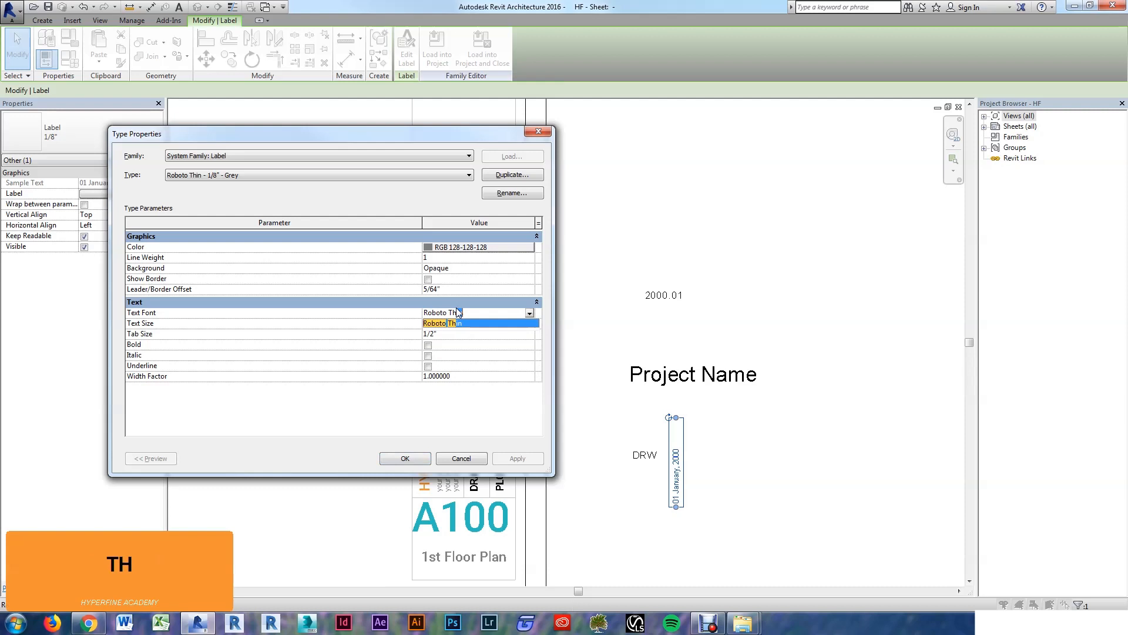
key("Return")
key("Tab")
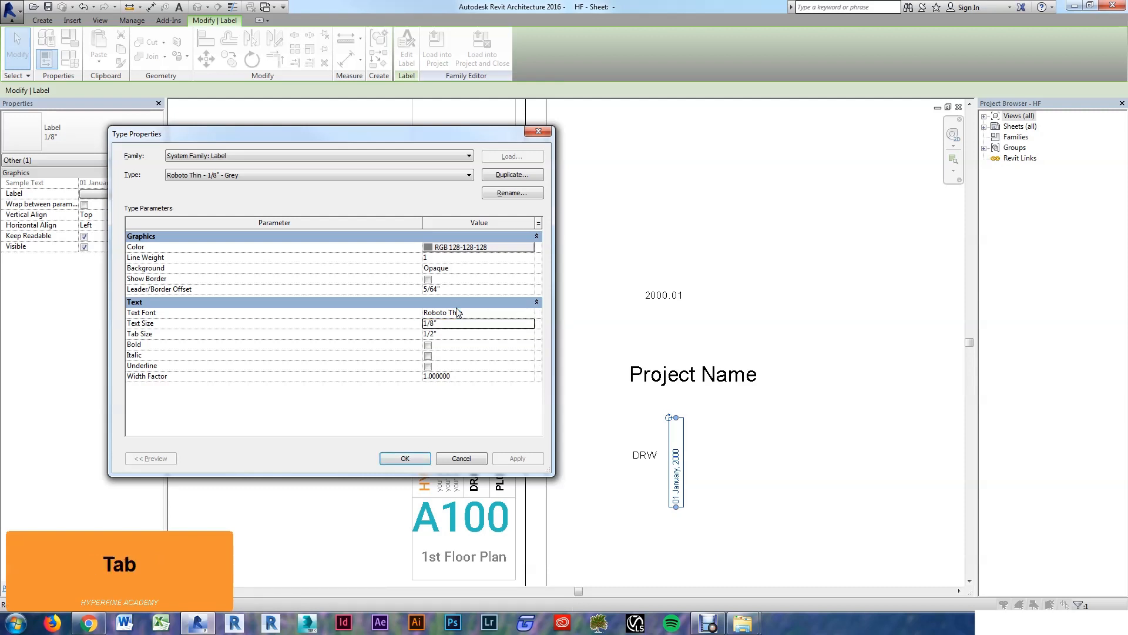
left_click(409, 457)
left_click(712, 495)
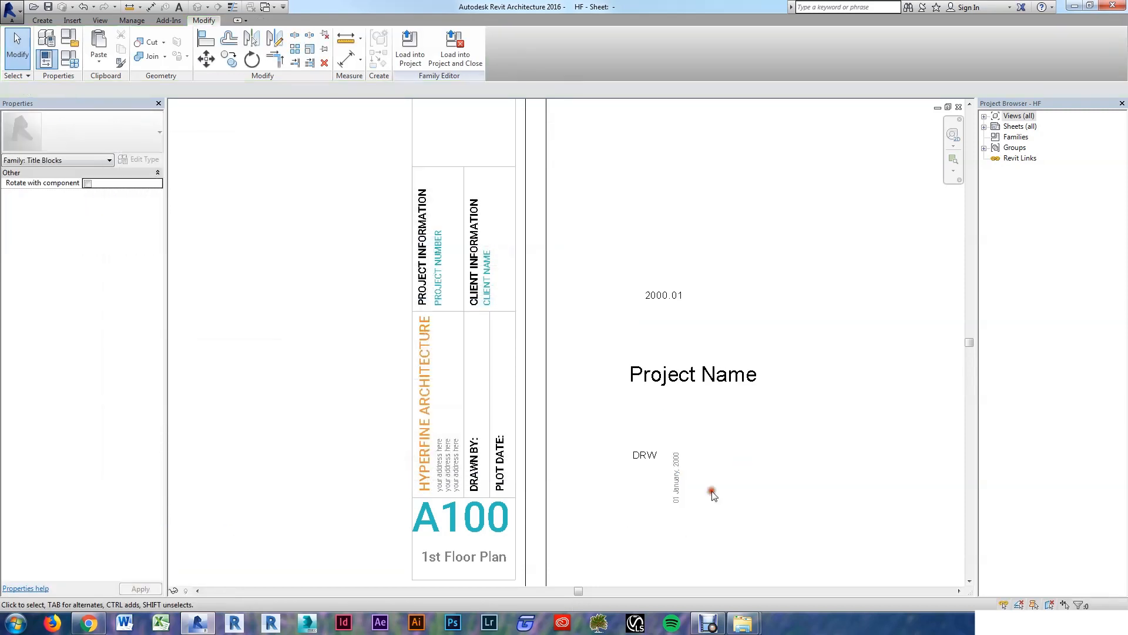
Step: Match the DRW and 2000.01 labels to the date label's grey Roboto Thin type
scroll(656, 510, "up", 2)
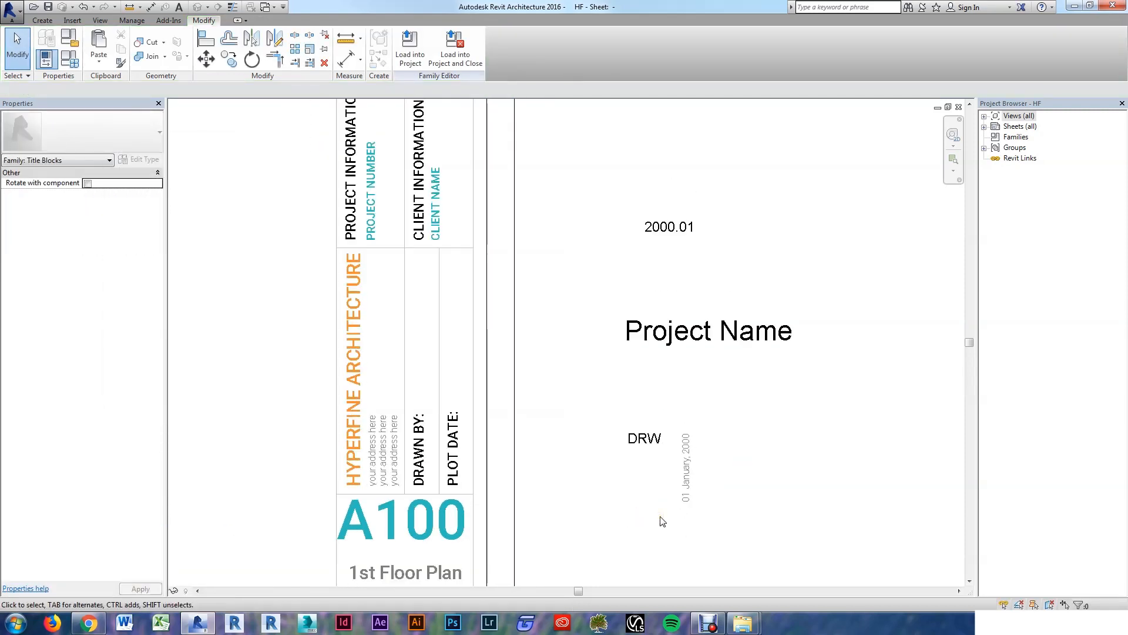
key("m")
key("a")
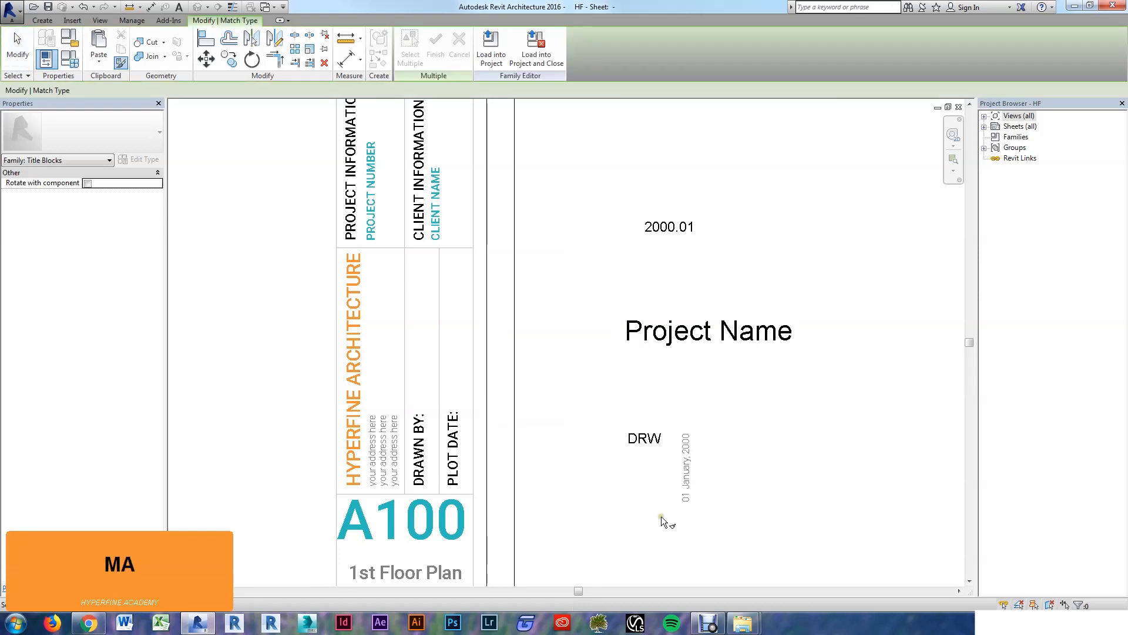
left_click(689, 481)
left_click(646, 438)
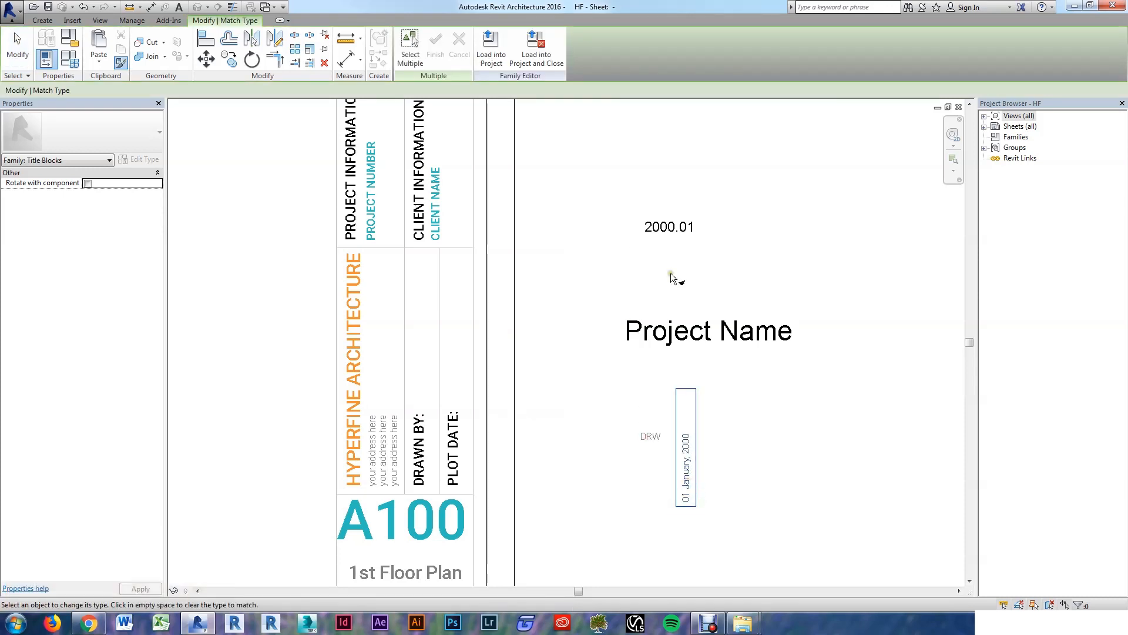
left_click(661, 244)
key("Escape")
key("Escape")
key("Escape")
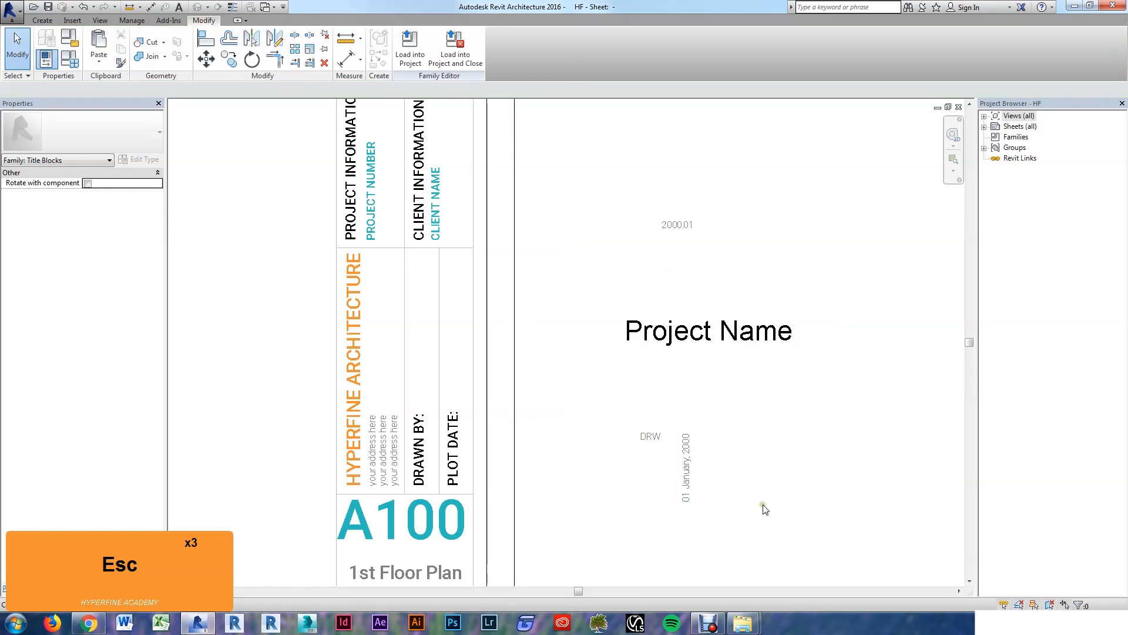
Step: Left-align the date, DRW and 2000.01 labels, then move the date label into the Plot Date column
left_click(685, 470)
left_click(650, 436, "ctrl")
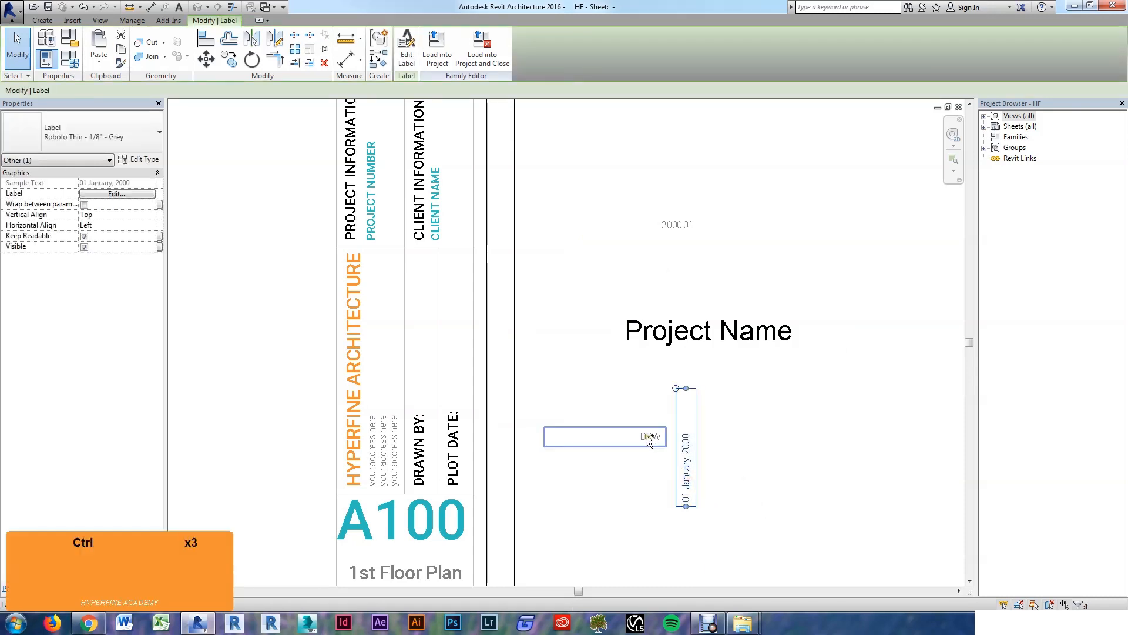
left_click(746, 479)
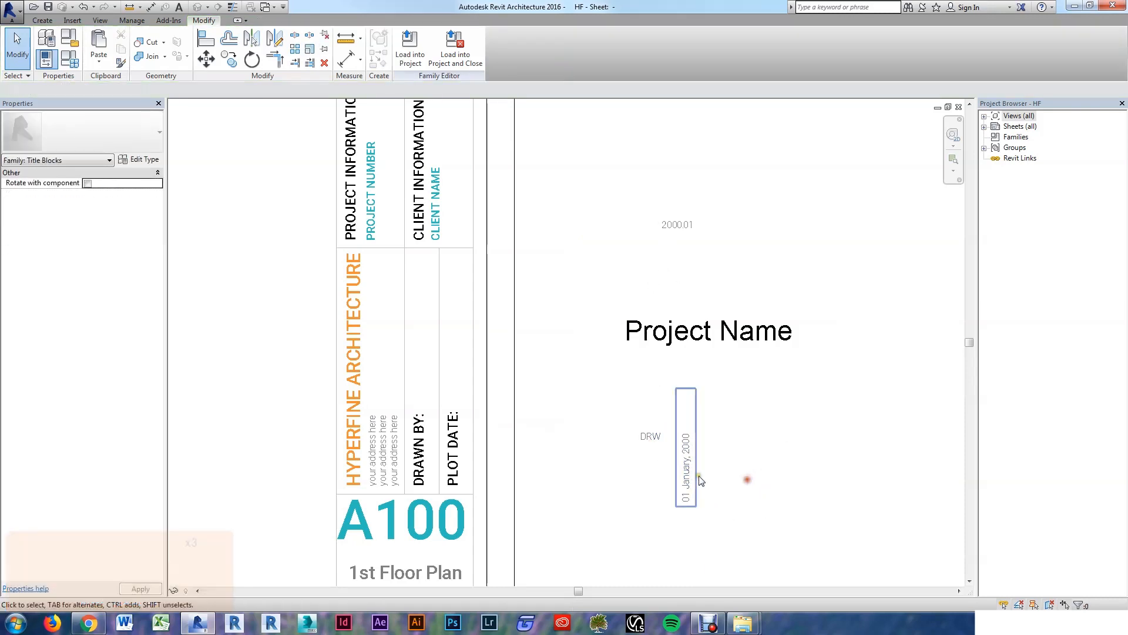
left_click_drag(761, 494, 629, 388)
left_click(671, 233, "ctrl")
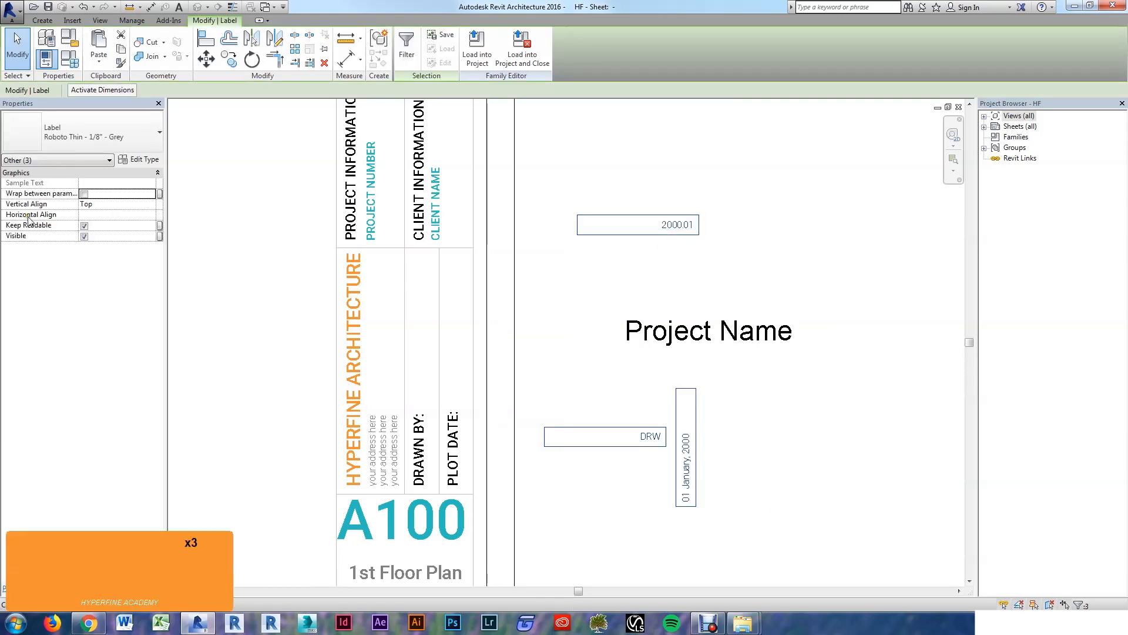
left_click(89, 215)
left_click(151, 215)
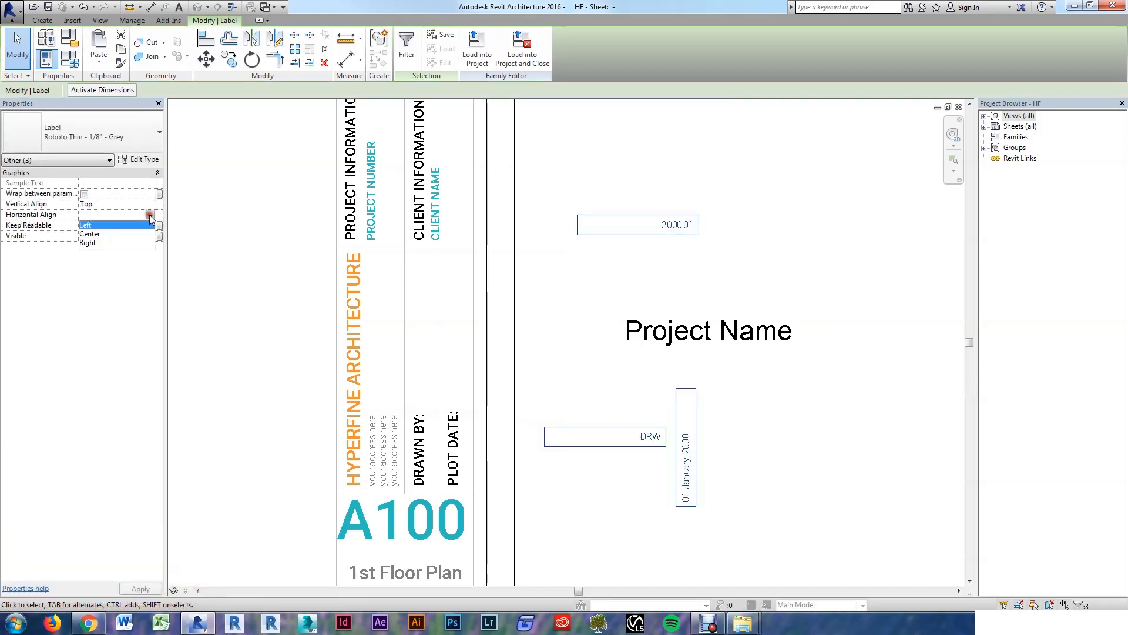
left_click(88, 225)
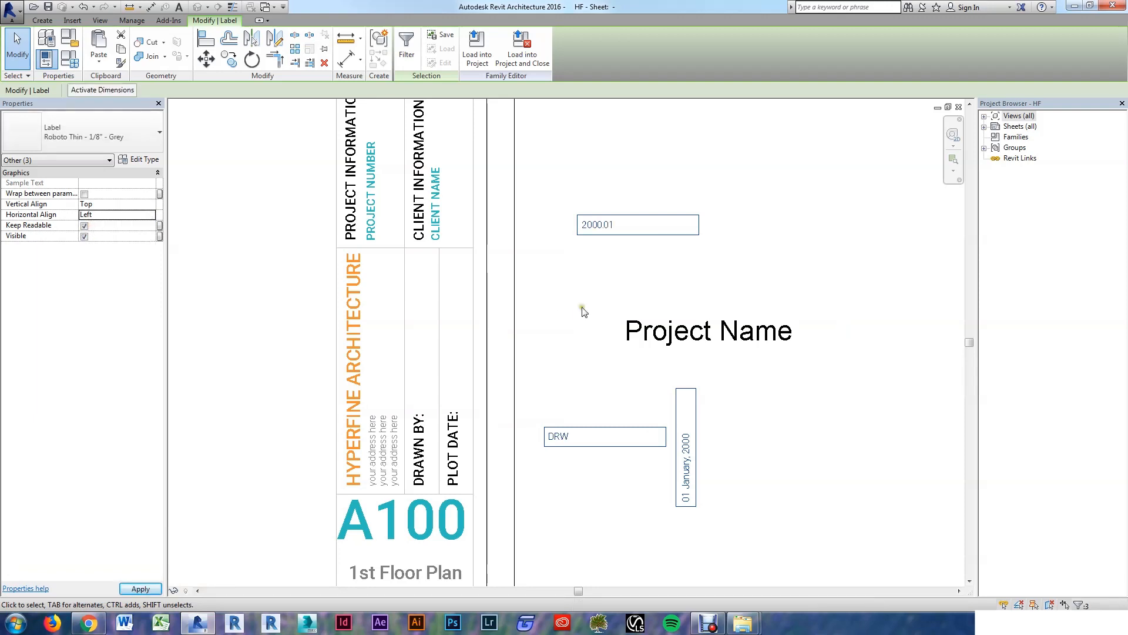
left_click(834, 251)
left_click_drag(684, 479, 459, 374)
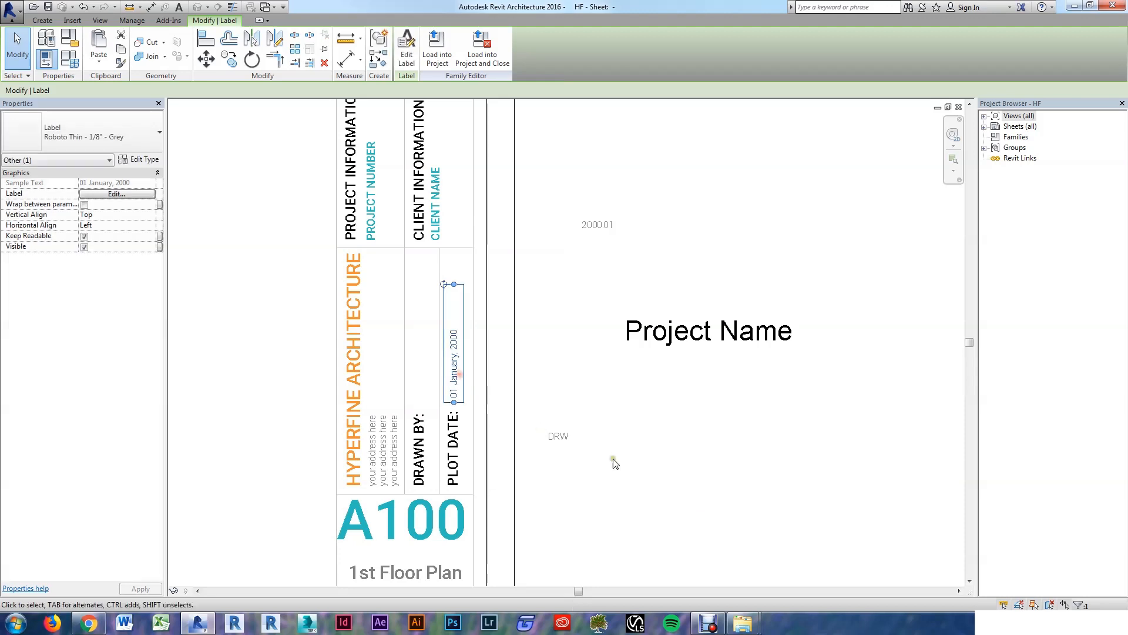
Step: Rotate the DRW label vertical and move it into the Drawn By column
left_click(558, 438)
left_click_drag(662, 423, 596, 381)
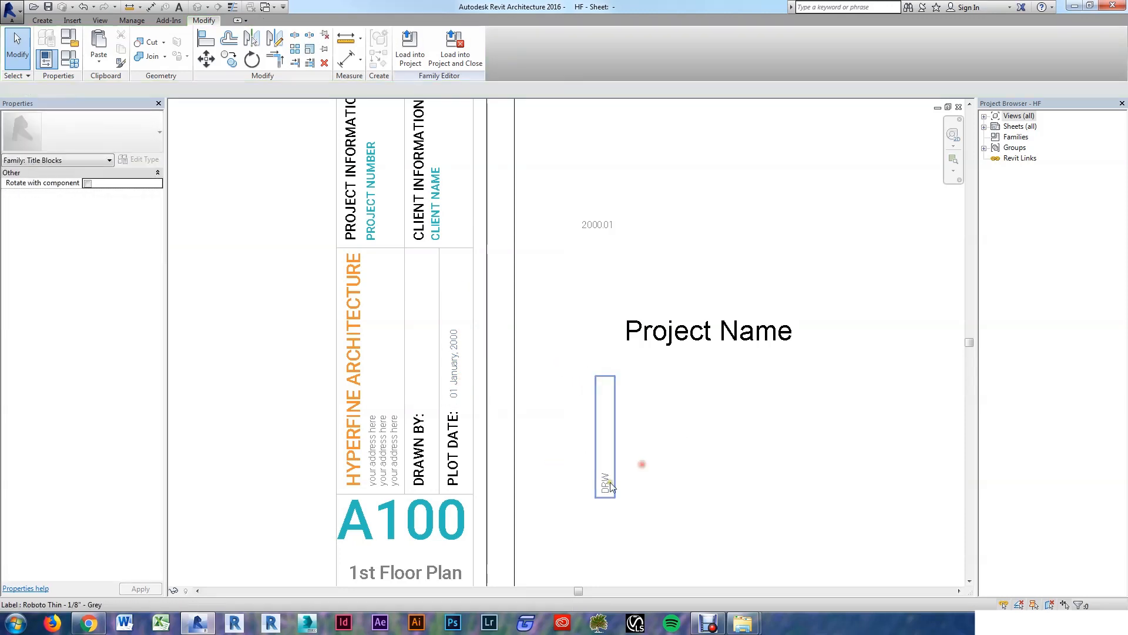
mouse_move(609, 484)
left_mouse_down()
mouse_move(466, 391)
mouse_move(424, 389)
left_mouse_up()
left_click(634, 474)
scroll(634, 475, "down", 3)
scroll(539, 362, "up", 3)
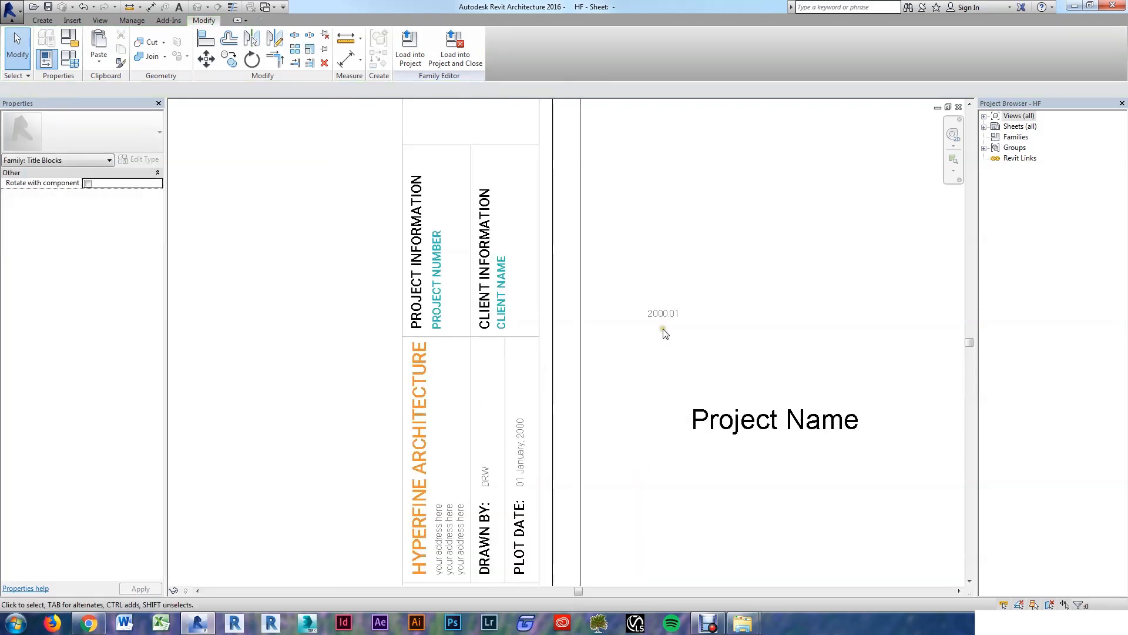
Step: Rotate the 2000.01 label vertical and place it under PROJECT NUMBER
left_click(762, 305)
left_click_drag(763, 304, 694, 252)
left_click_drag(704, 312, 453, 305, "ctrl")
left_click(650, 317)
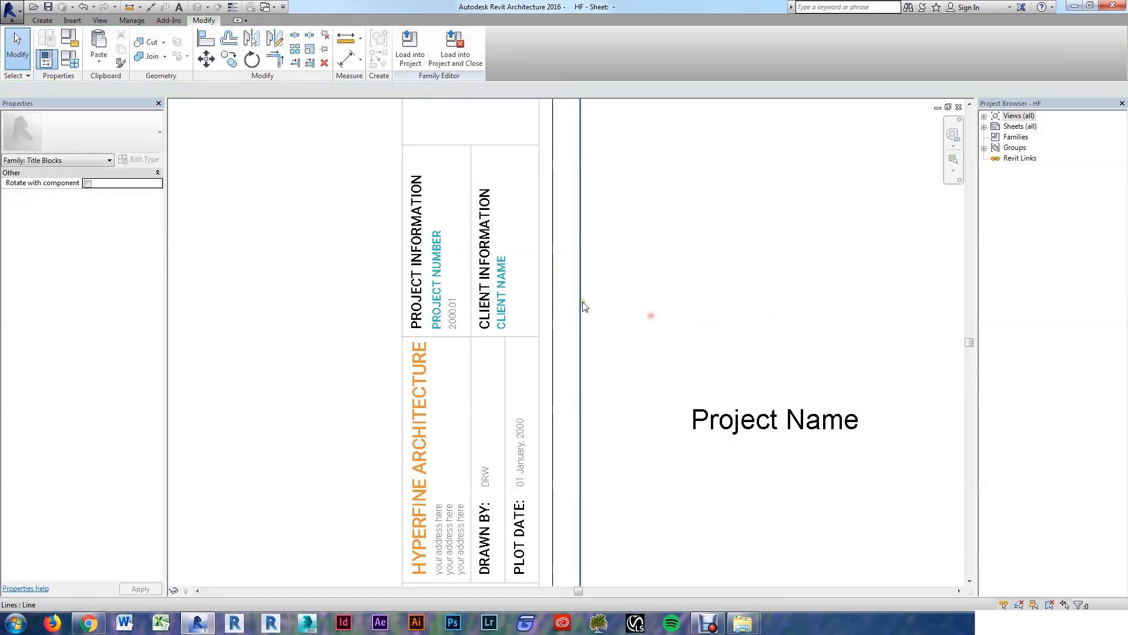
Step: Copy the 2000.01 label (CO) to a spot under CLIENT NAME
scroll(545, 297, "up", 2)
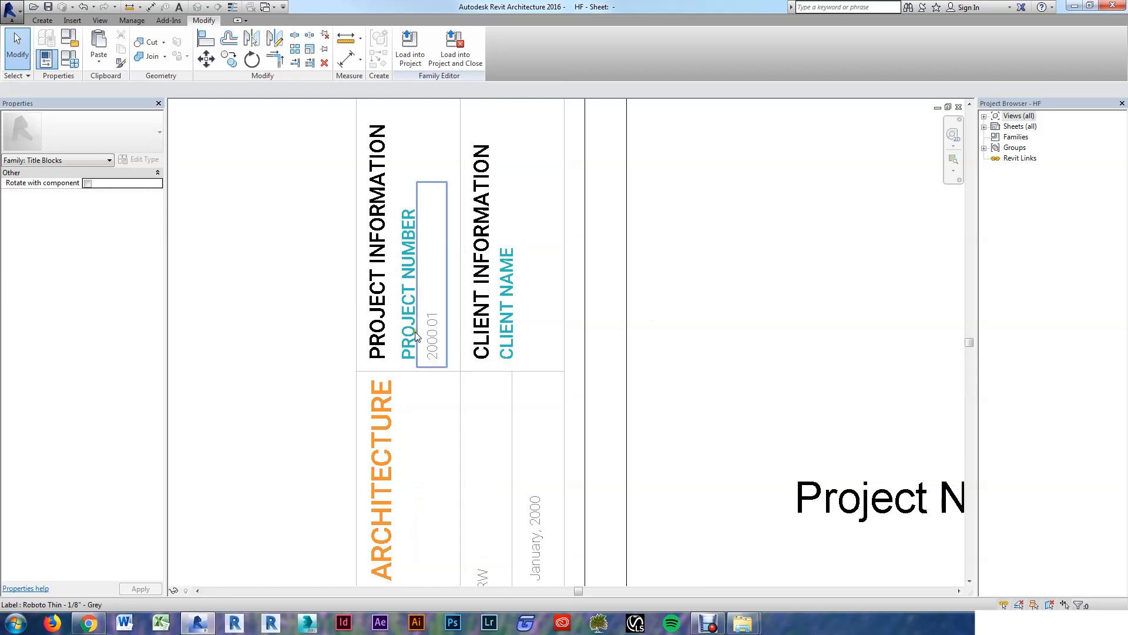
left_click(441, 345)
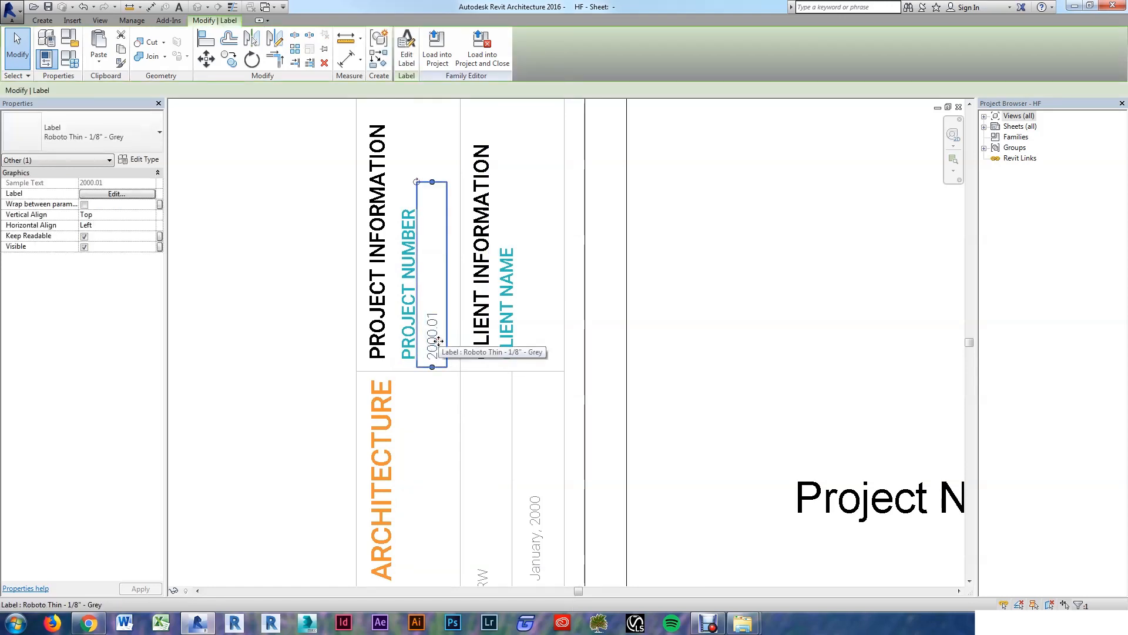
key("c")
key("o")
left_click(360, 371)
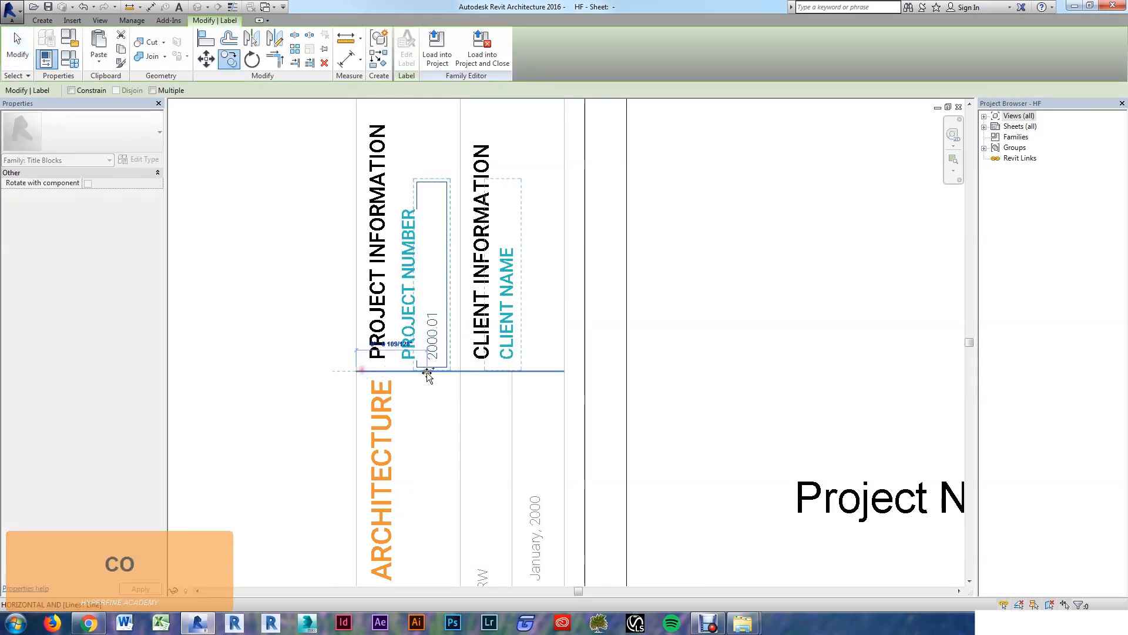
left_click(463, 371)
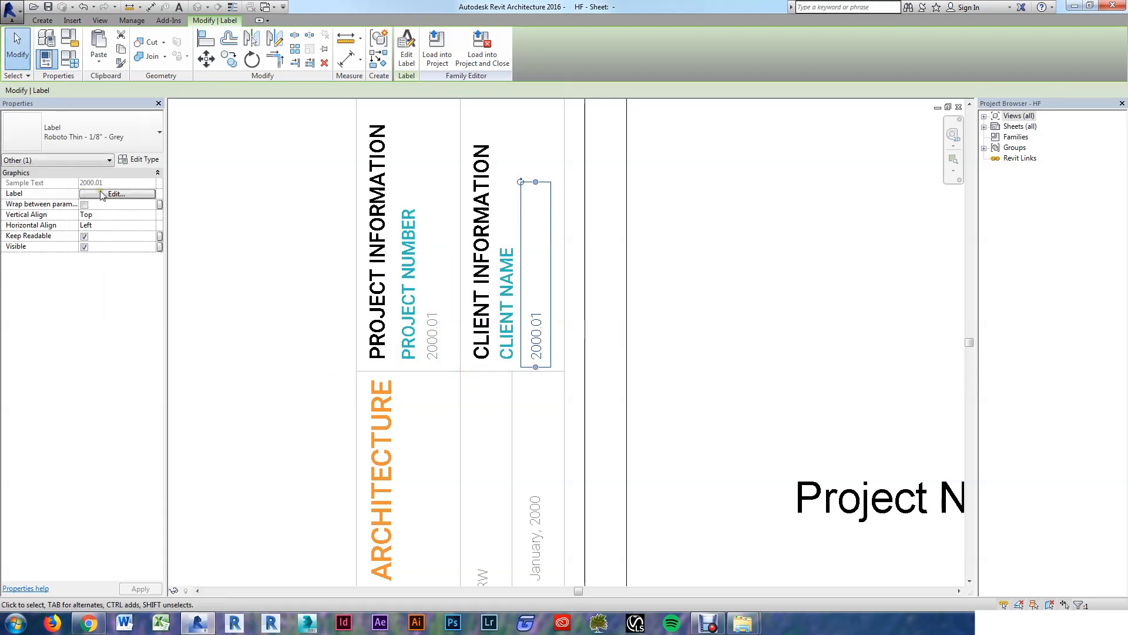
left_click(687, 282)
left_click(540, 324)
Step: Replace the copied label's Project Number parameter with Project Address
left_click(117, 194)
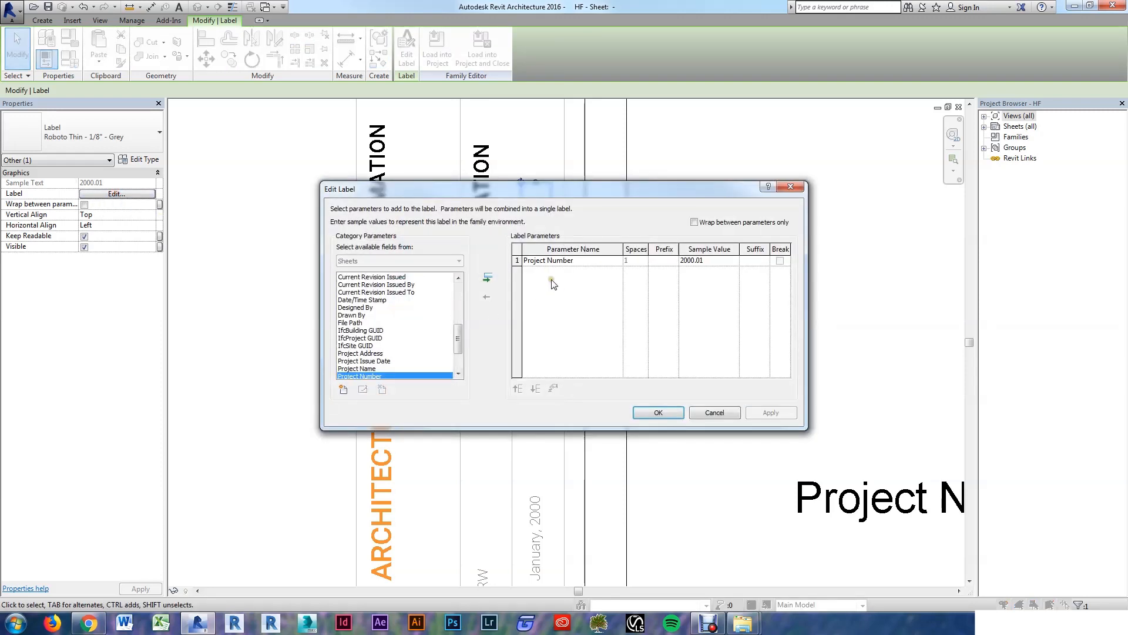
scroll(396, 359, "down", 1)
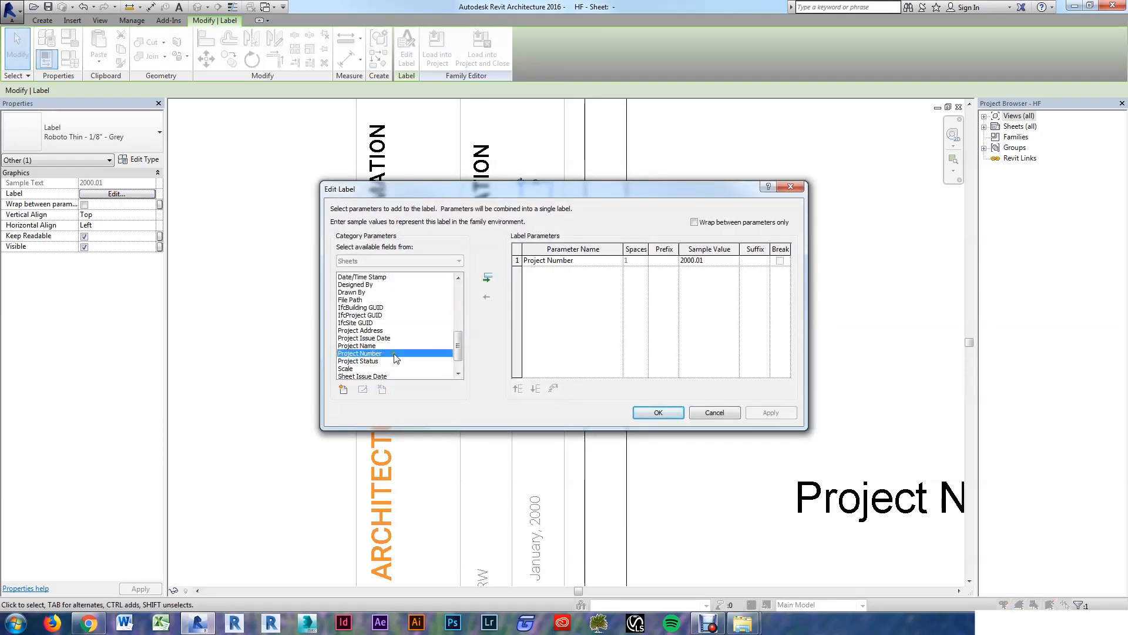
scroll(367, 335, "up", 3)
scroll(371, 324, "up", 4)
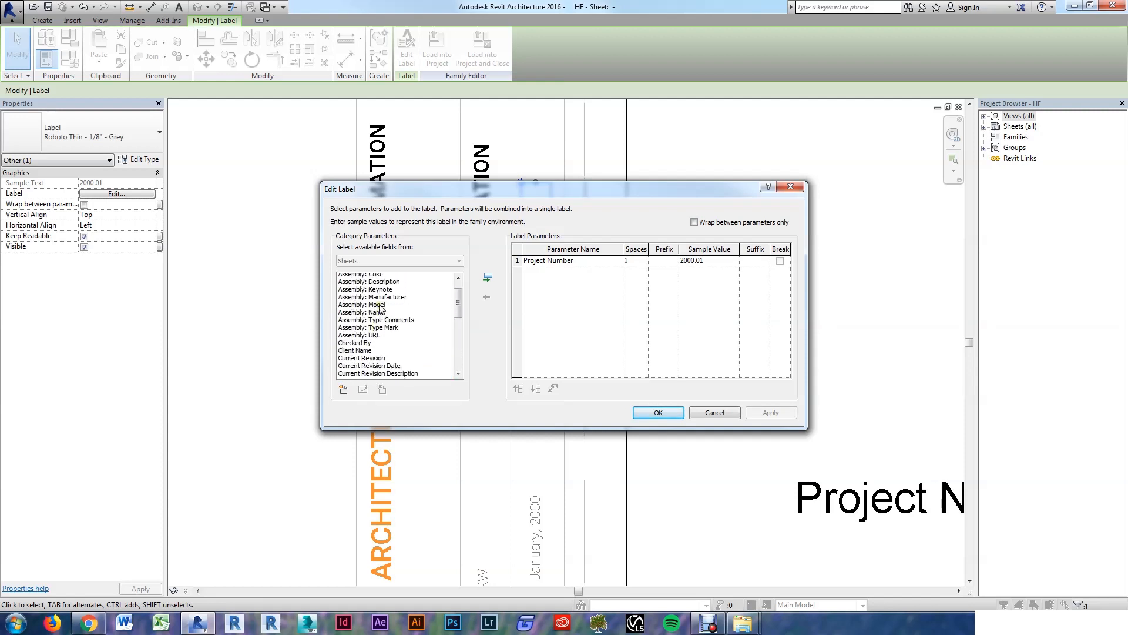
scroll(383, 310, "down", 1)
scroll(387, 318, "down", 2)
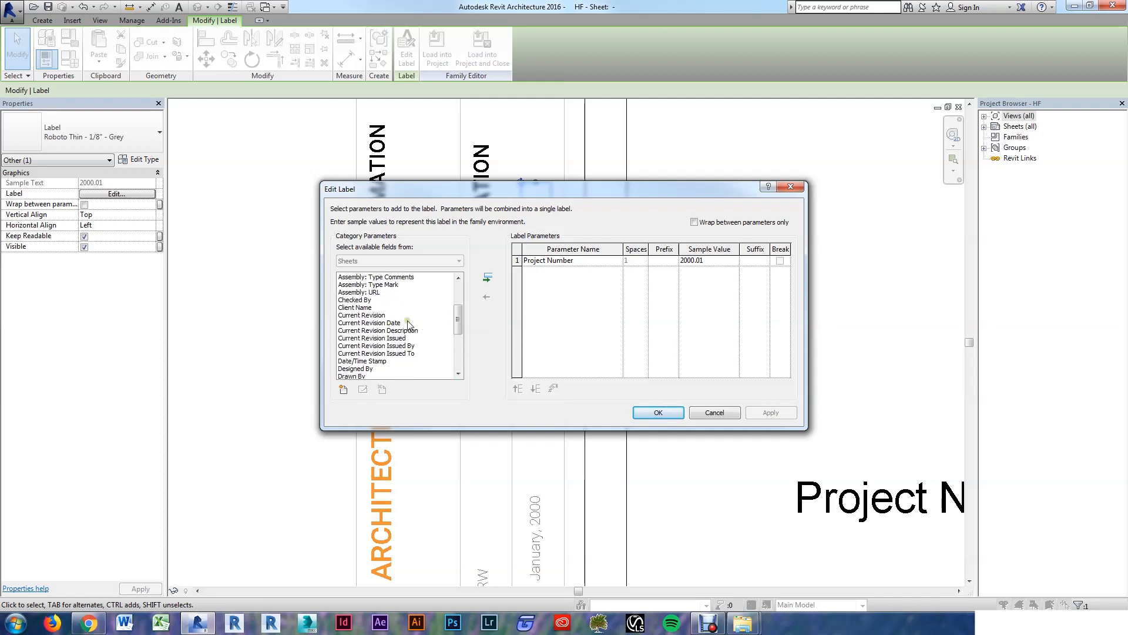
scroll(395, 345, "down", 3)
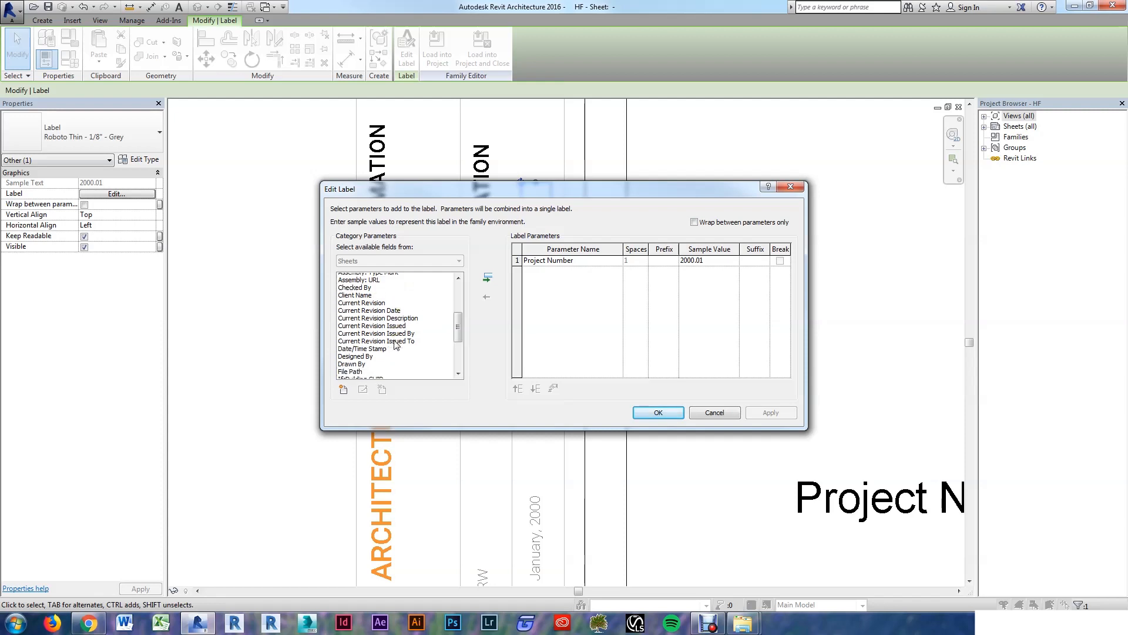
left_click(366, 346)
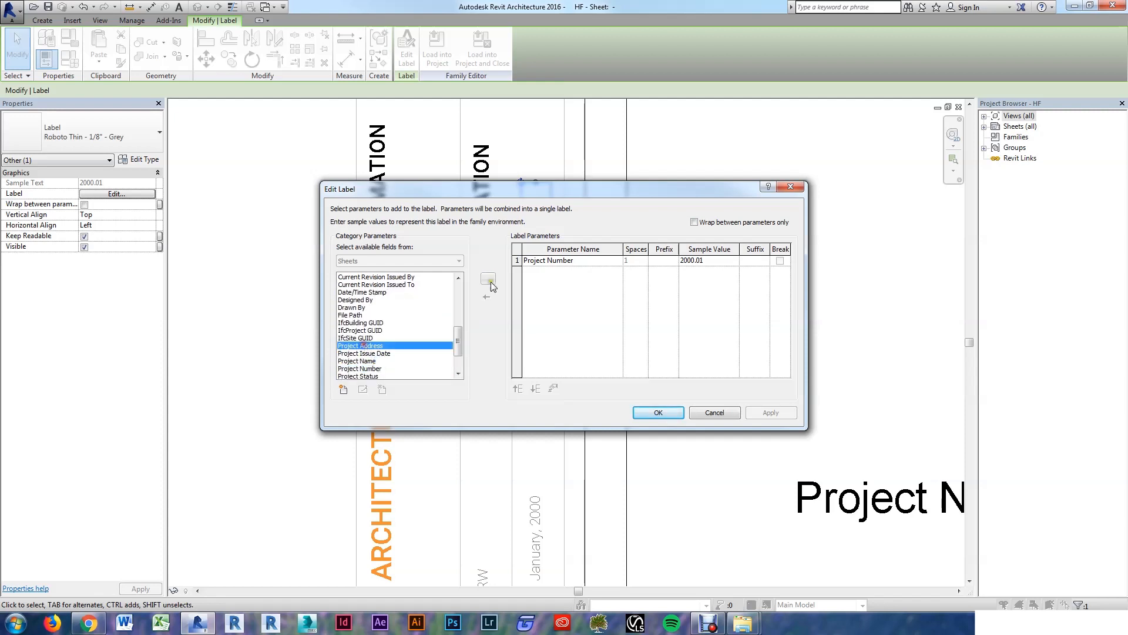
left_click(488, 276)
left_click(529, 261)
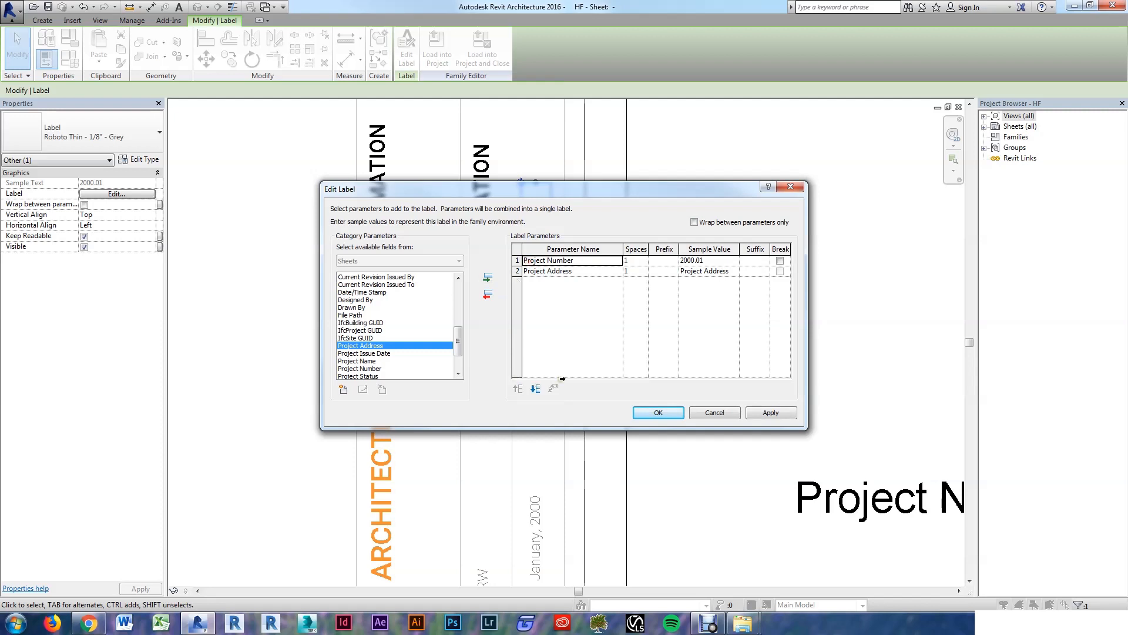
left_click(487, 296)
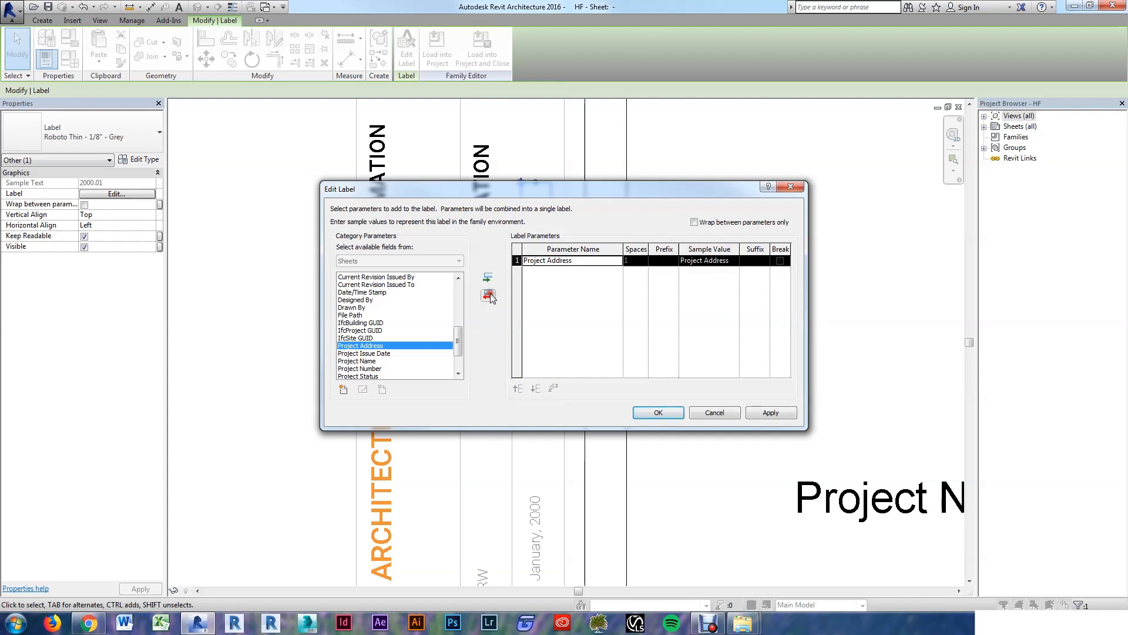
left_click(658, 413)
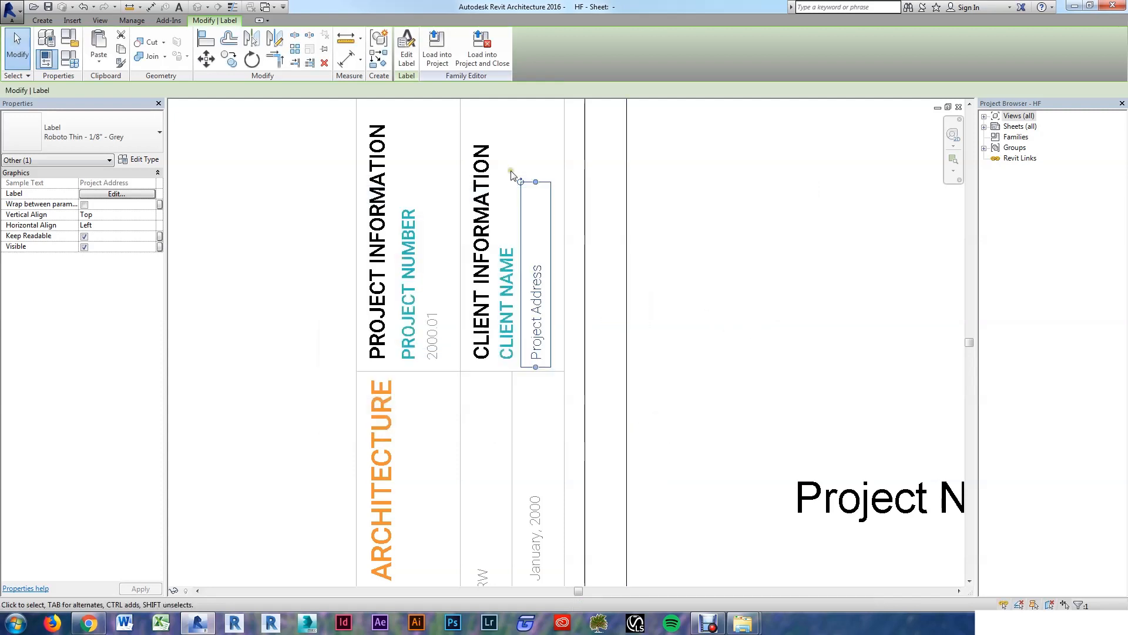
Step: Drag the Project Address label's end grip upward to lengthen it
scroll(543, 285, "down", 2)
scroll(543, 285, "up", 2)
left_click_drag(508, 293, 509, 221)
left_click(569, 312)
Step: Move the Project Name label into the title-block strip, rotate it vertical and lengthen it downward
scroll(602, 365, "down", 2)
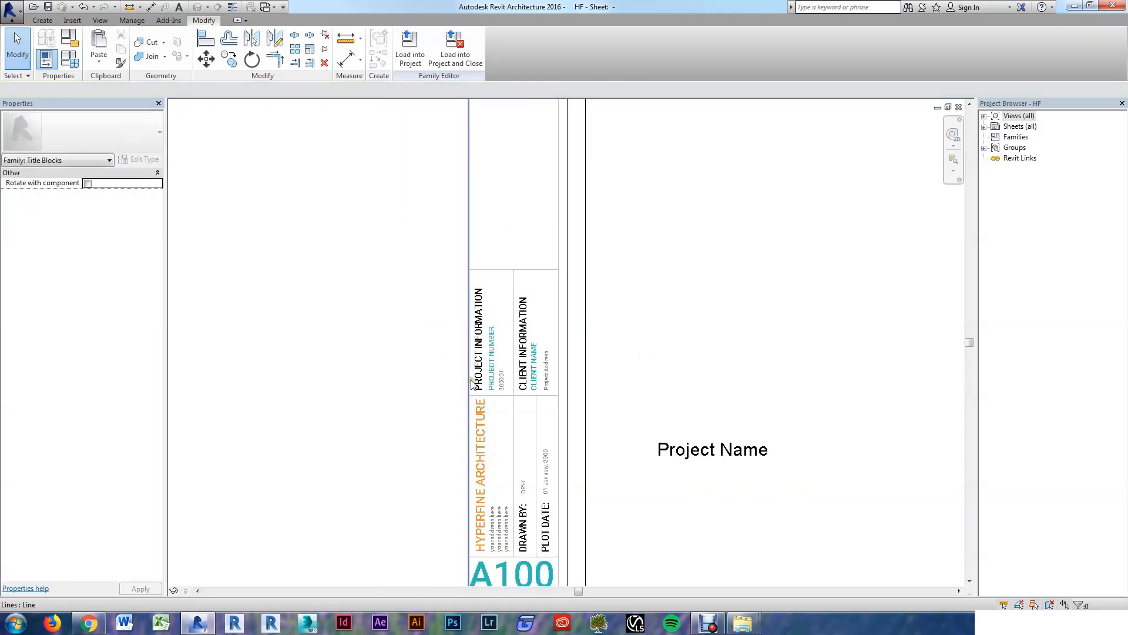
scroll(606, 407, "down", 1)
scroll(632, 411, "down", 2)
scroll(612, 341, "up", 2)
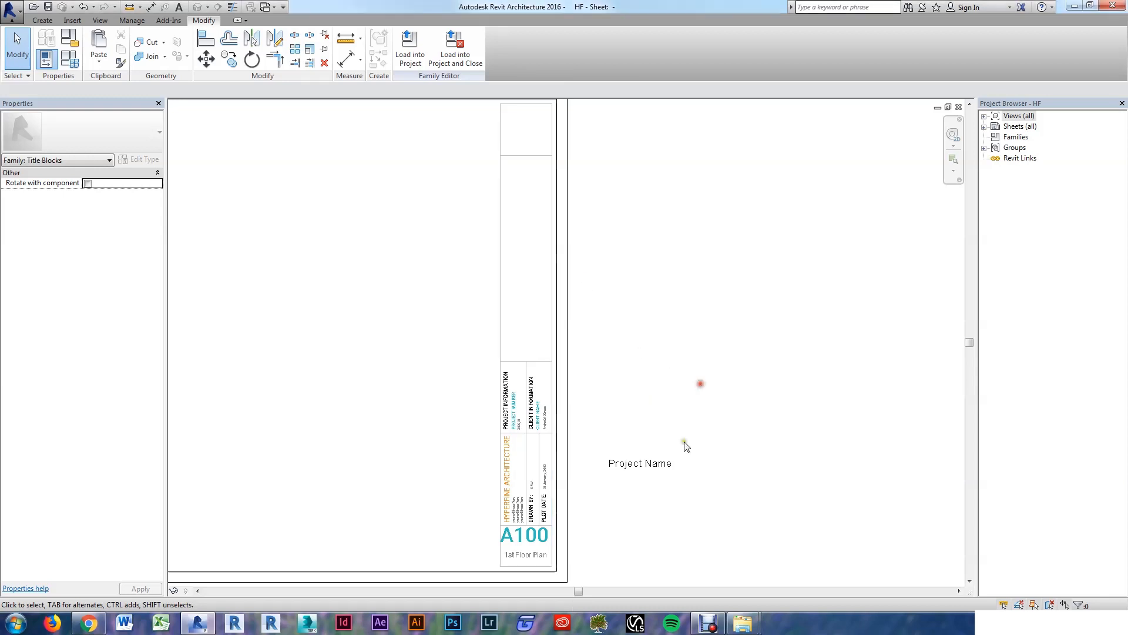
scroll(668, 413, "down", 1)
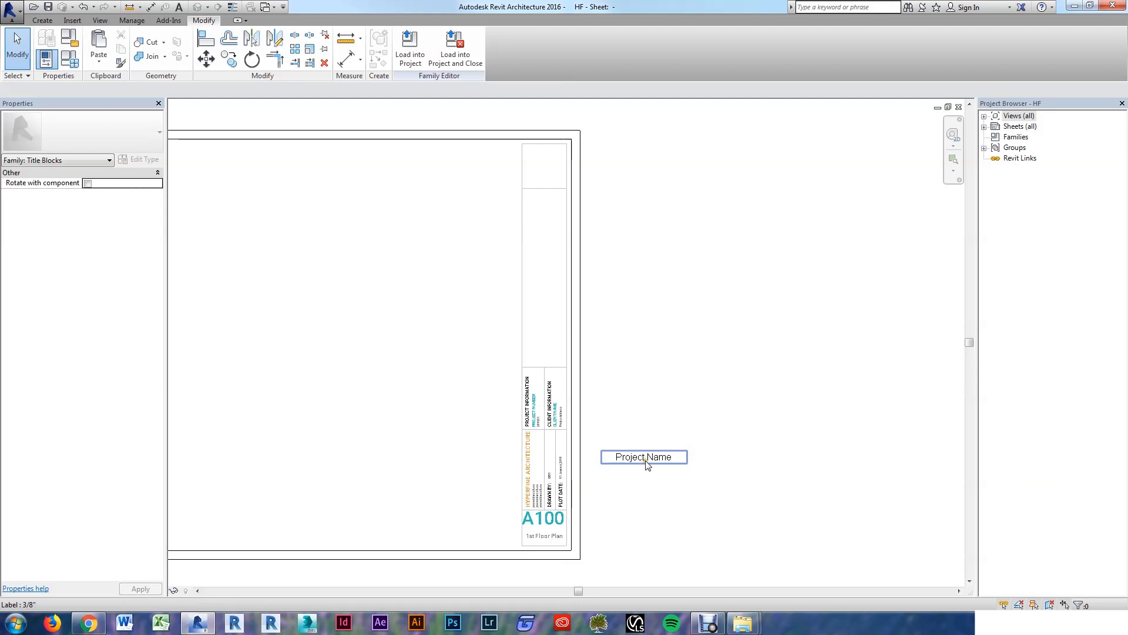
left_click_drag(656, 466, 423, 234)
scroll(485, 297, "up", 1)
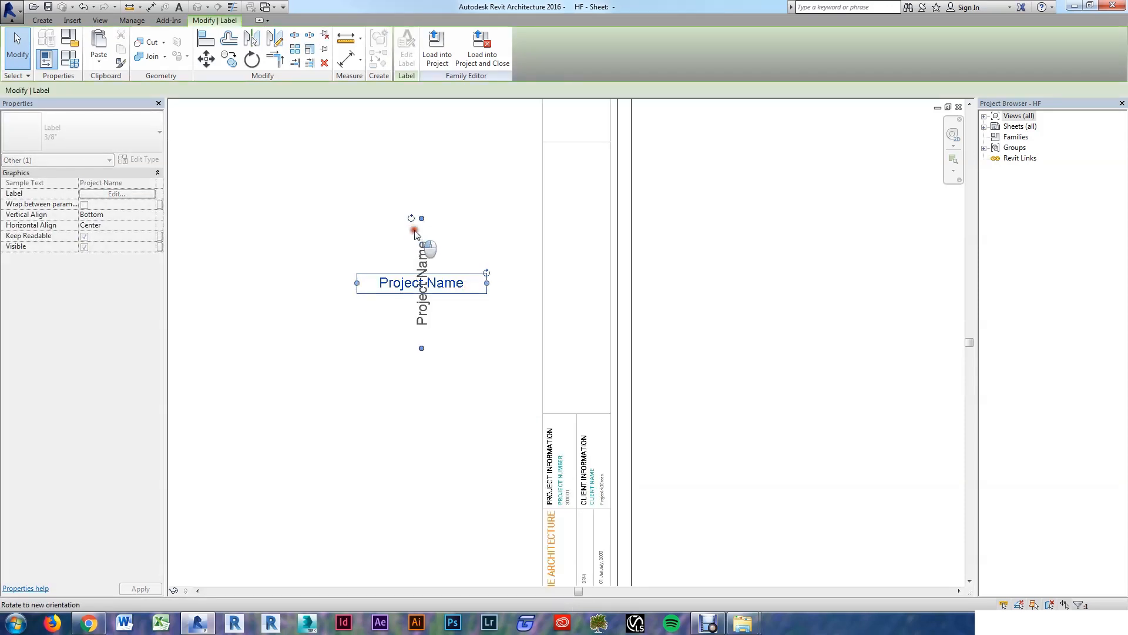
left_click(355, 325)
left_click_drag(425, 303, 576, 290)
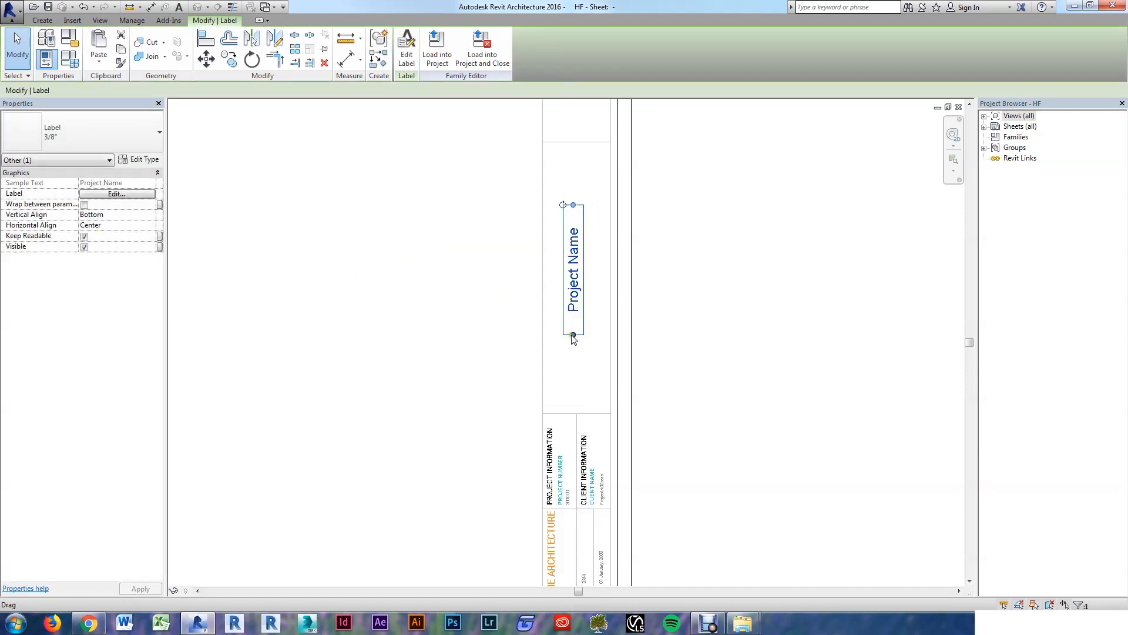
left_click_drag(573, 335, 567, 404)
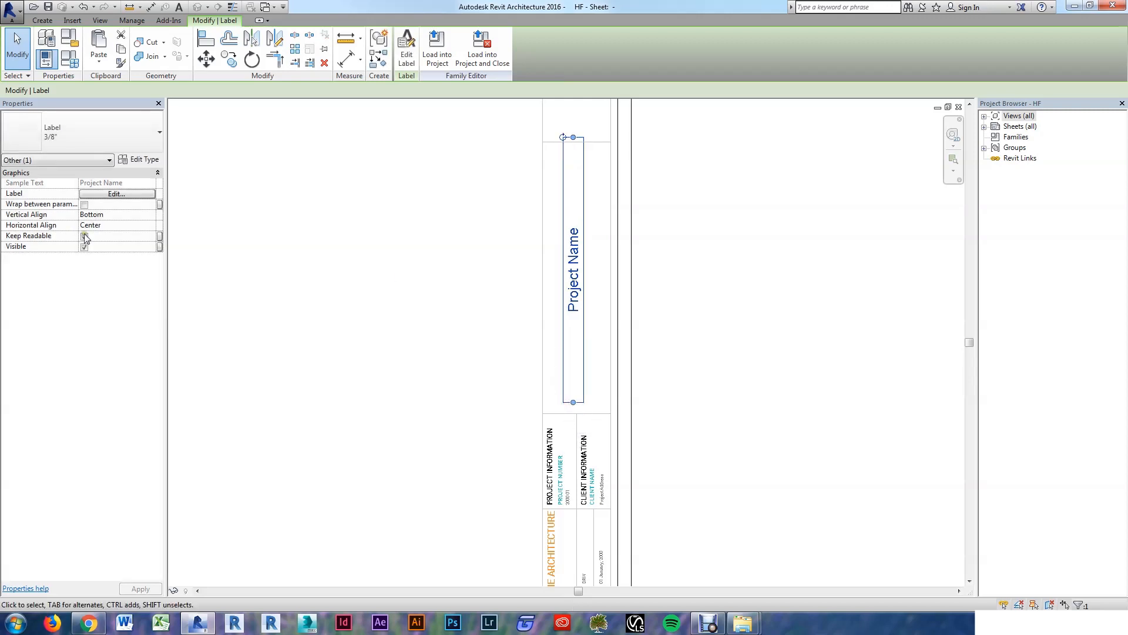
Step: Left-align the Project Name text and nudge the label down two steps
left_click(121, 227)
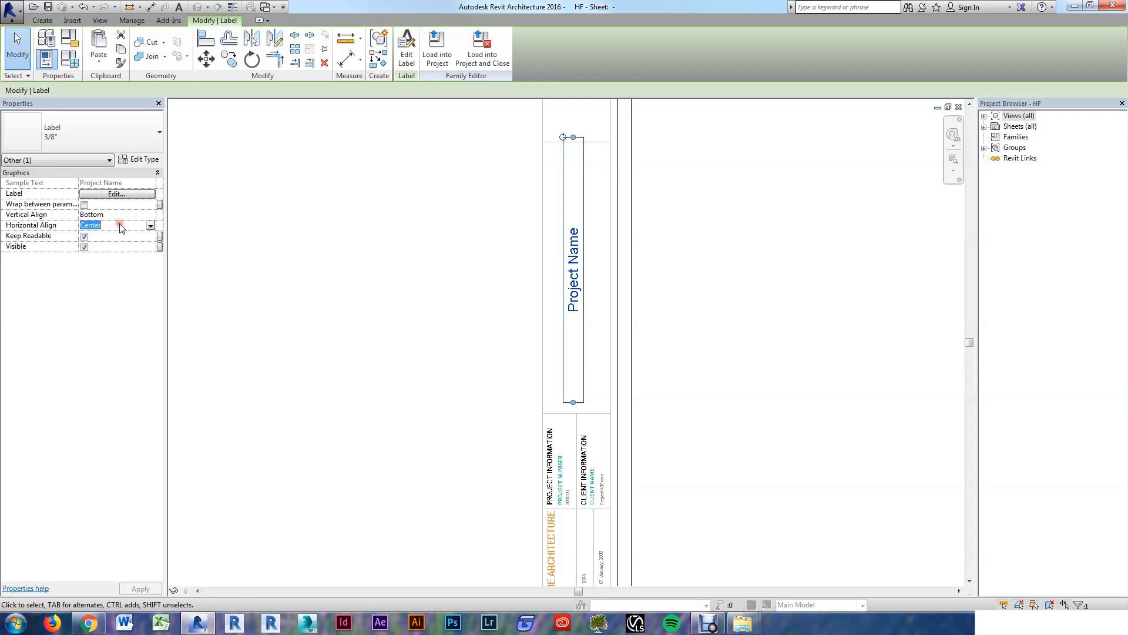
type("Left")
key("Tab")
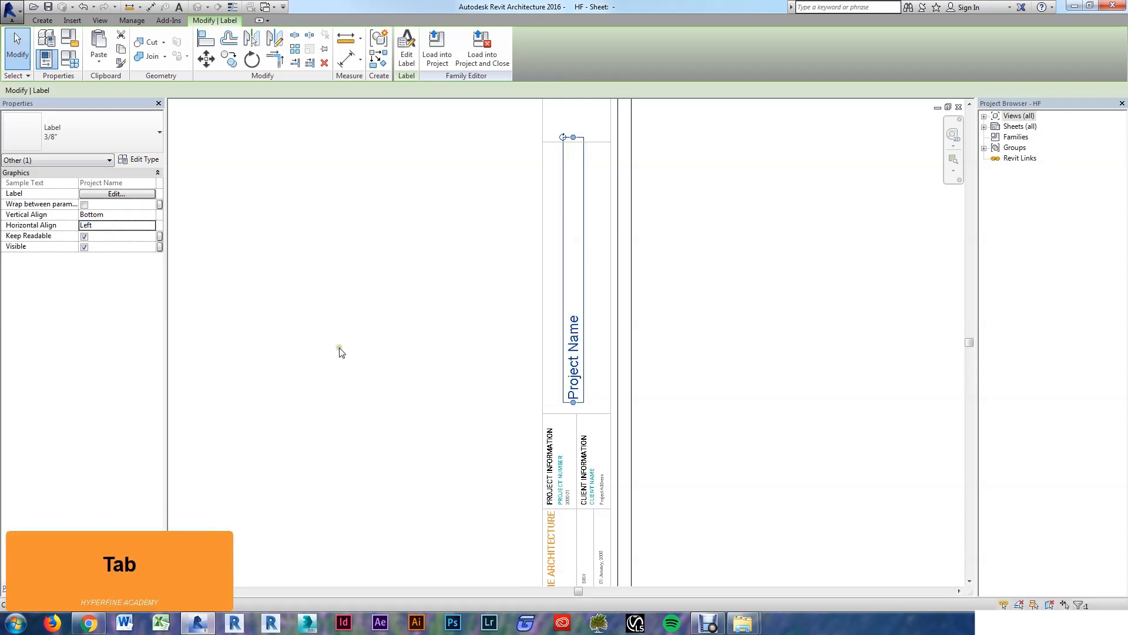
left_click(348, 355)
left_click(562, 379)
key("Down")
key("Down")
key("Down")
key("Down")
key("Down")
key("Down")
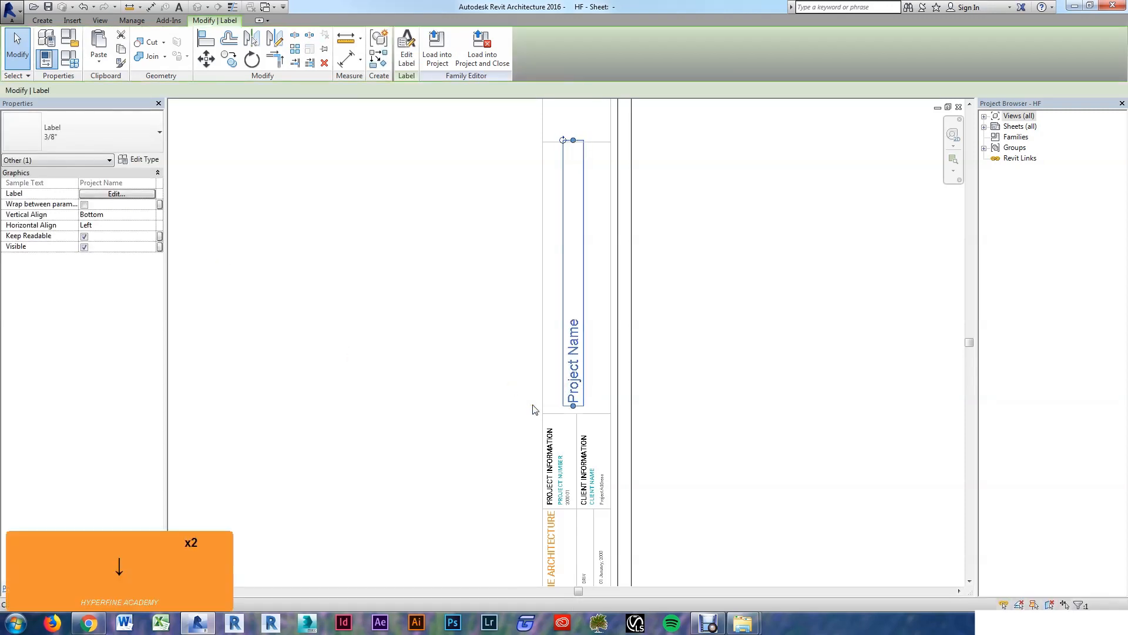
key("Down")
key("Down")
scroll(485, 429, "down", 1)
scroll(545, 233, "up", 2)
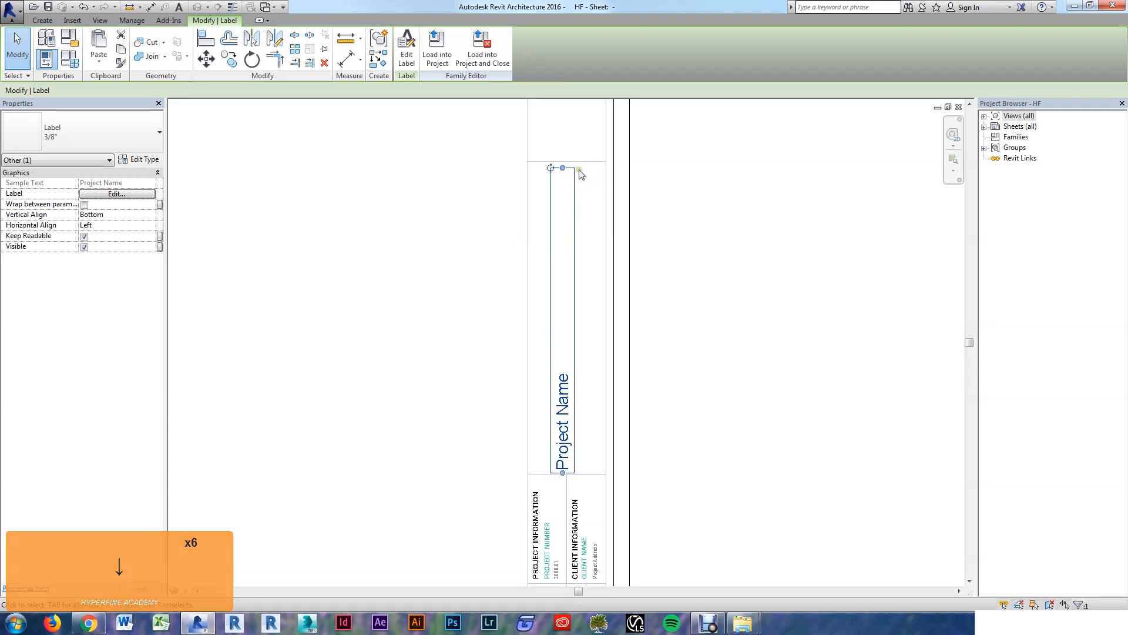
Step: Stretch the label's top up to the divider and set its alignment to Center
left_click_drag(562, 167, 566, 163)
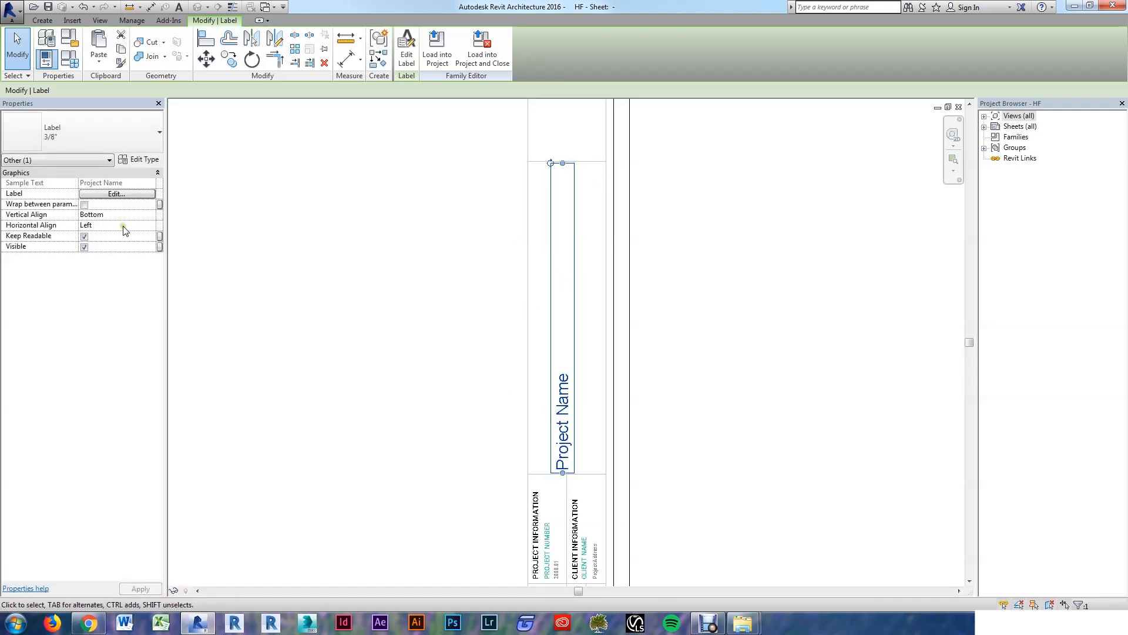
left_click(123, 226)
key("c")
key("Tab")
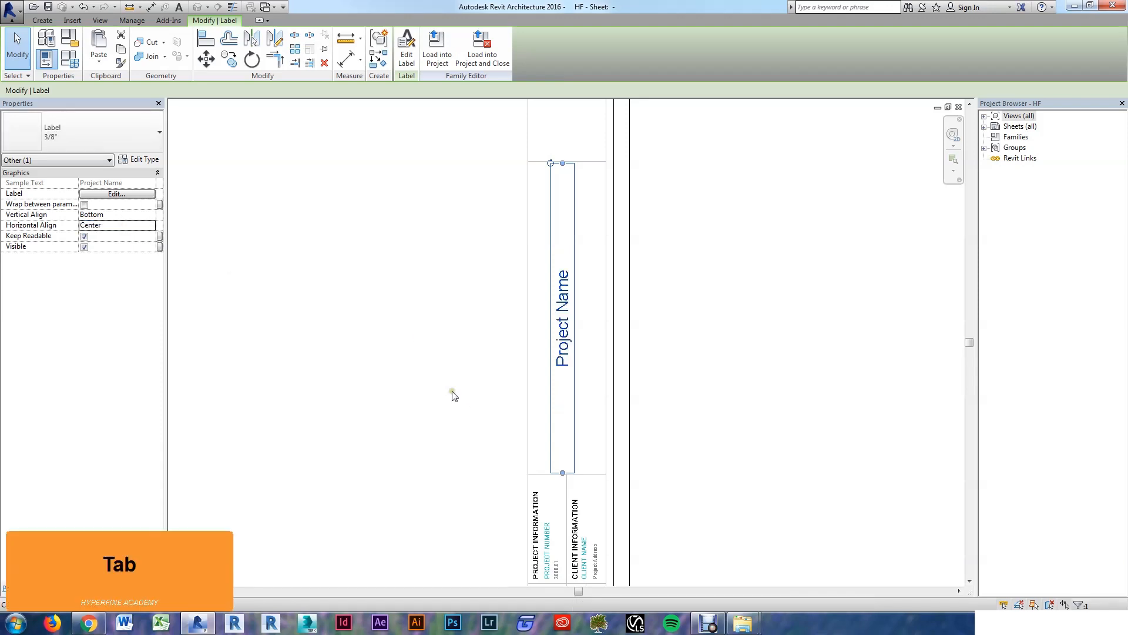
Step: Duplicate the Project Name label type as a new type named Ostrich - 1" - Orange
left_click(140, 160)
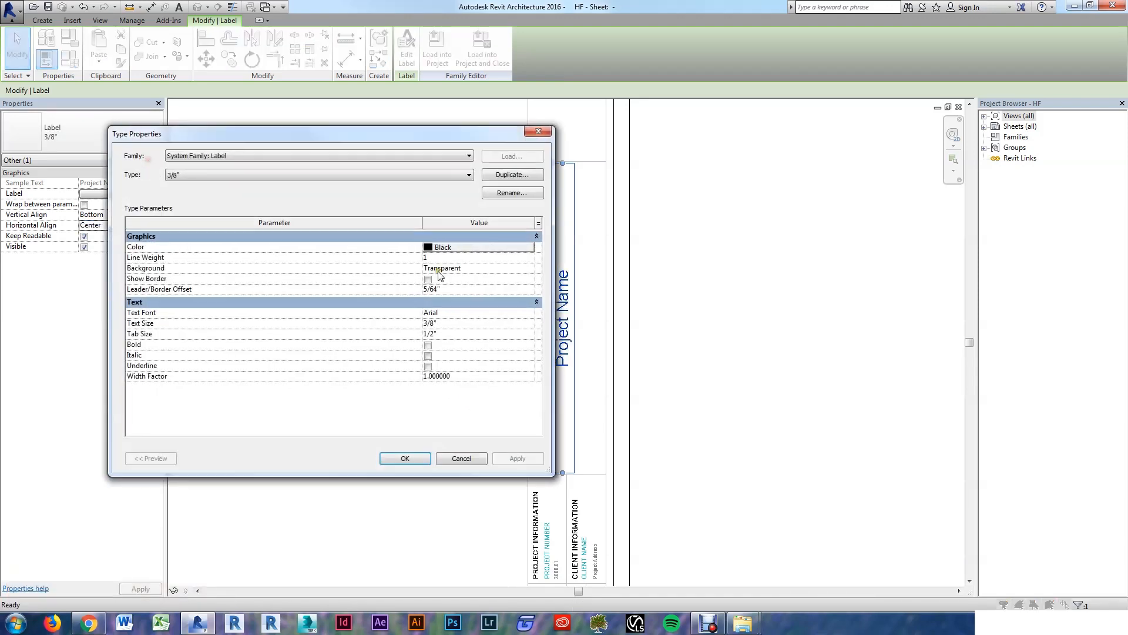
left_click(508, 177)
type("Os")
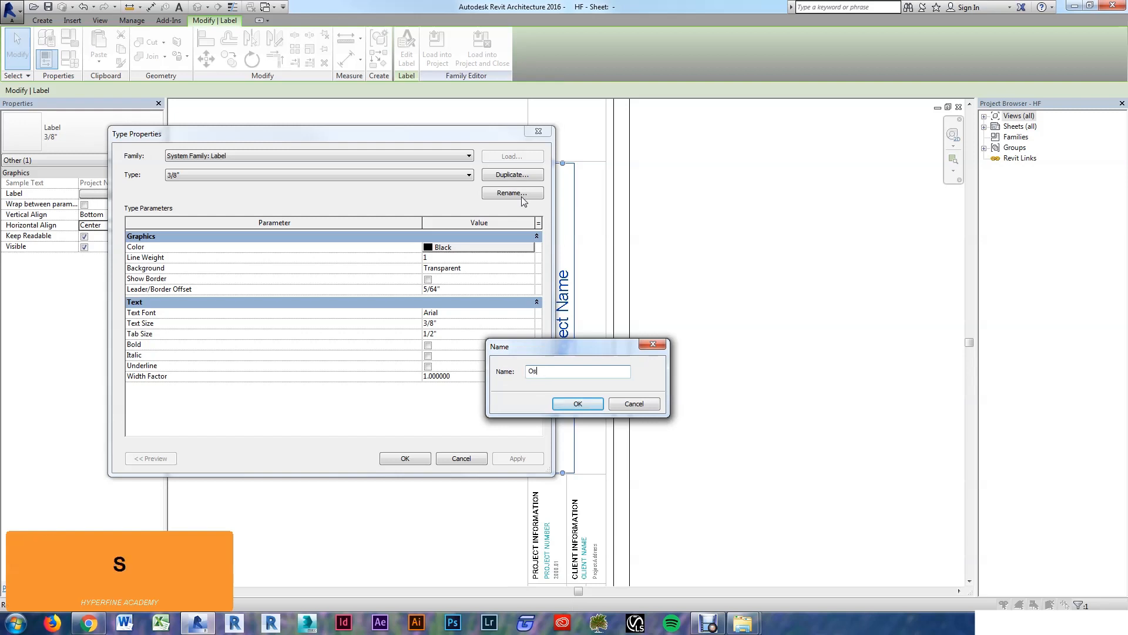
type("trich - ")
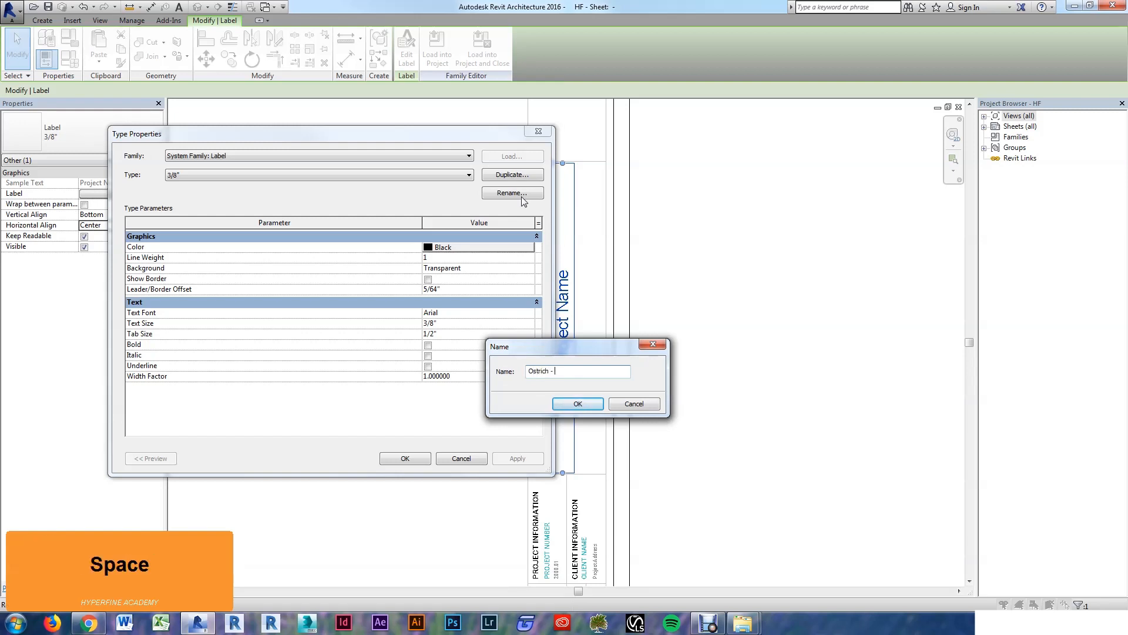
type("1\" - Or")
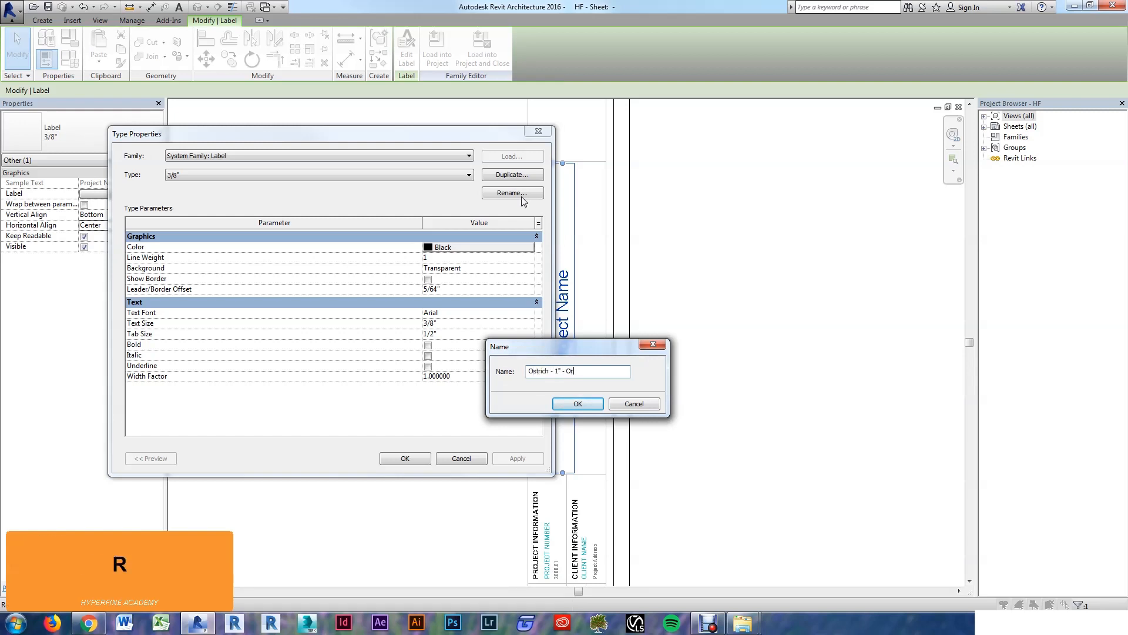
type("ange")
key("Return")
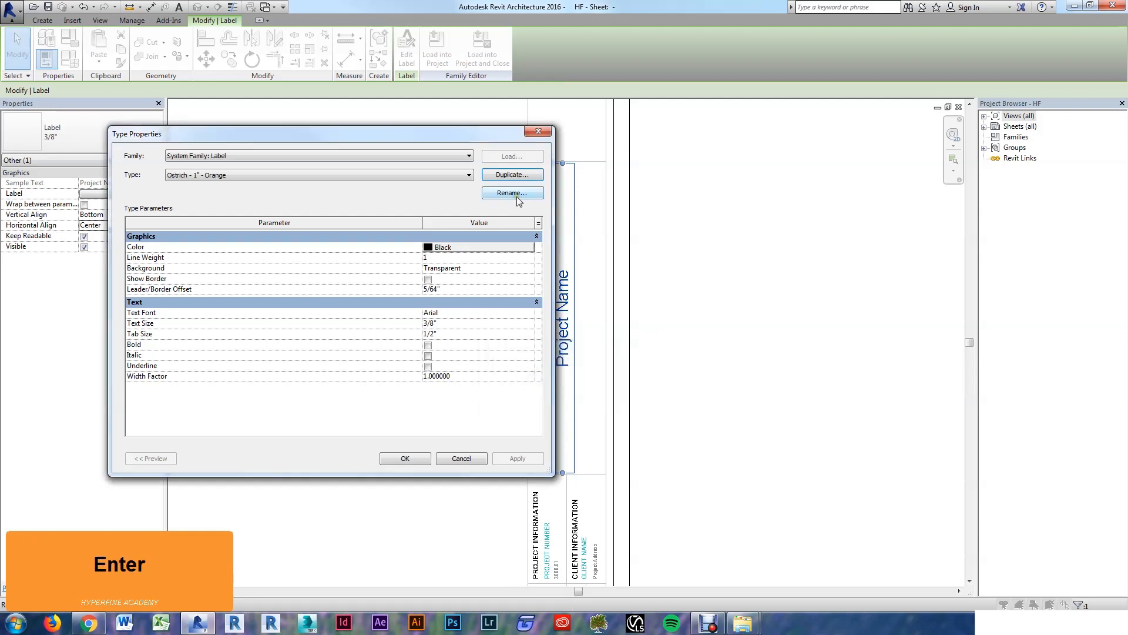
Step: Set the new type's color to RGB 242-146-050, font to Ostrich Sans Inline and text size to 1"
left_click(464, 251)
left_click(254, 315)
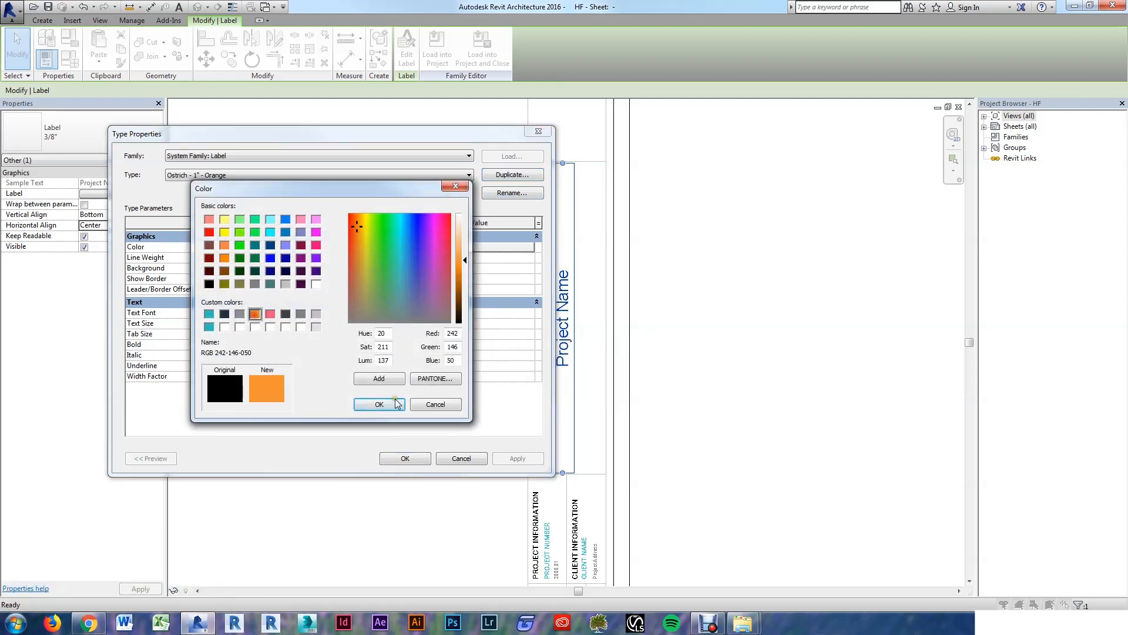
left_click(376, 404)
left_click(450, 312)
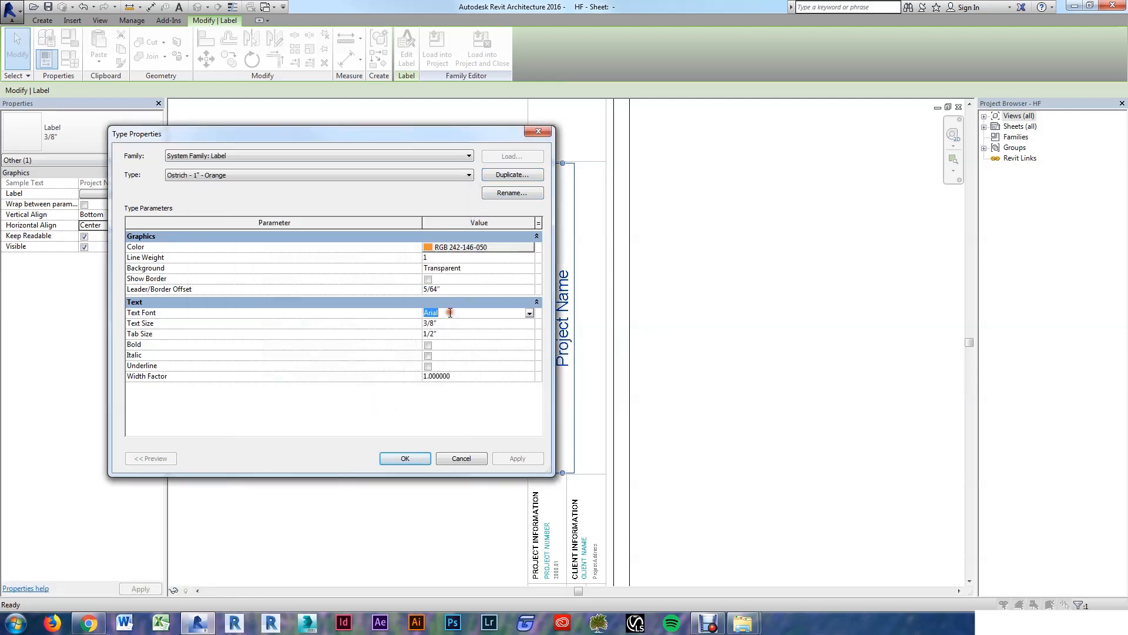
type("ostrich")
key("Down")
key("Down")
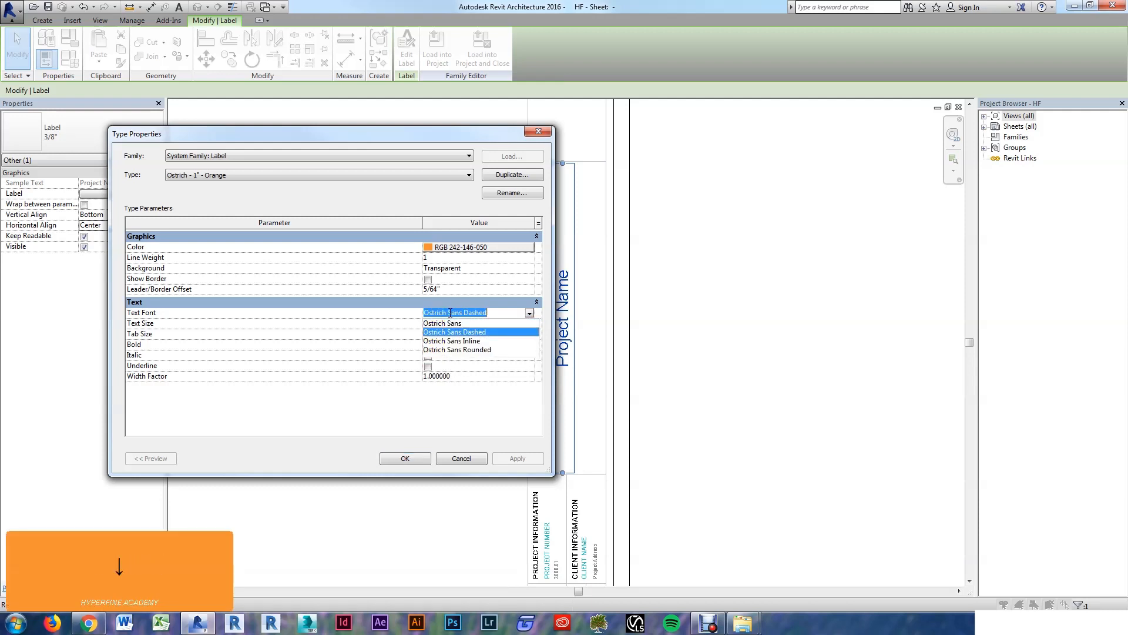
key("Return")
key("Tab")
type("1")
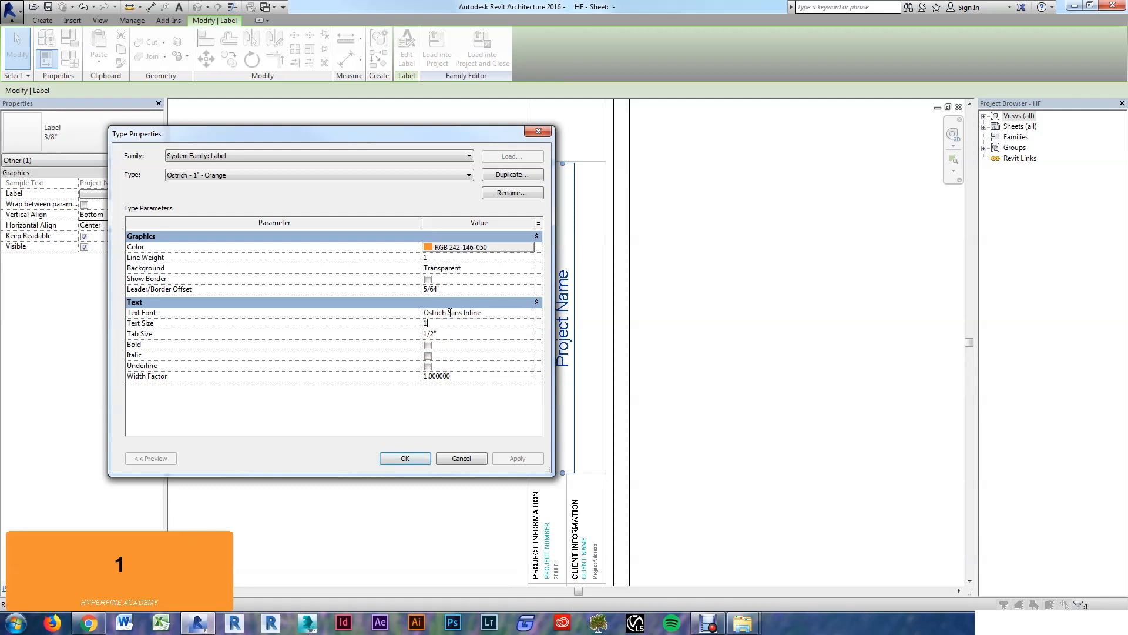
key("Tab")
left_click(404, 458)
left_click(372, 382)
scroll(376, 383, "down", 2)
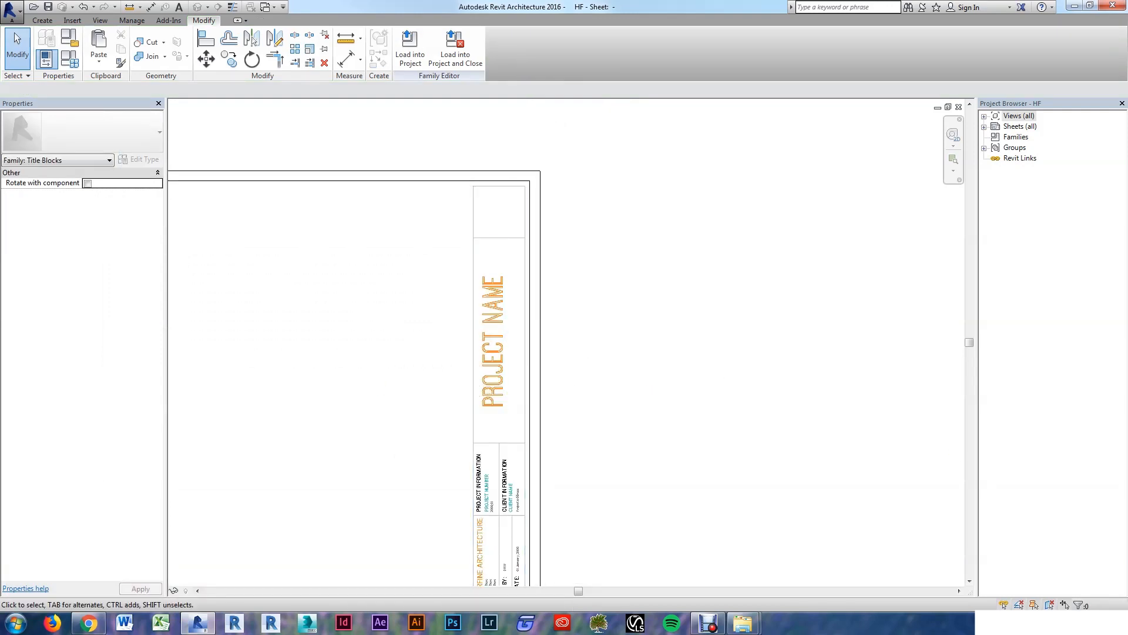
scroll(802, 373, "down", 2)
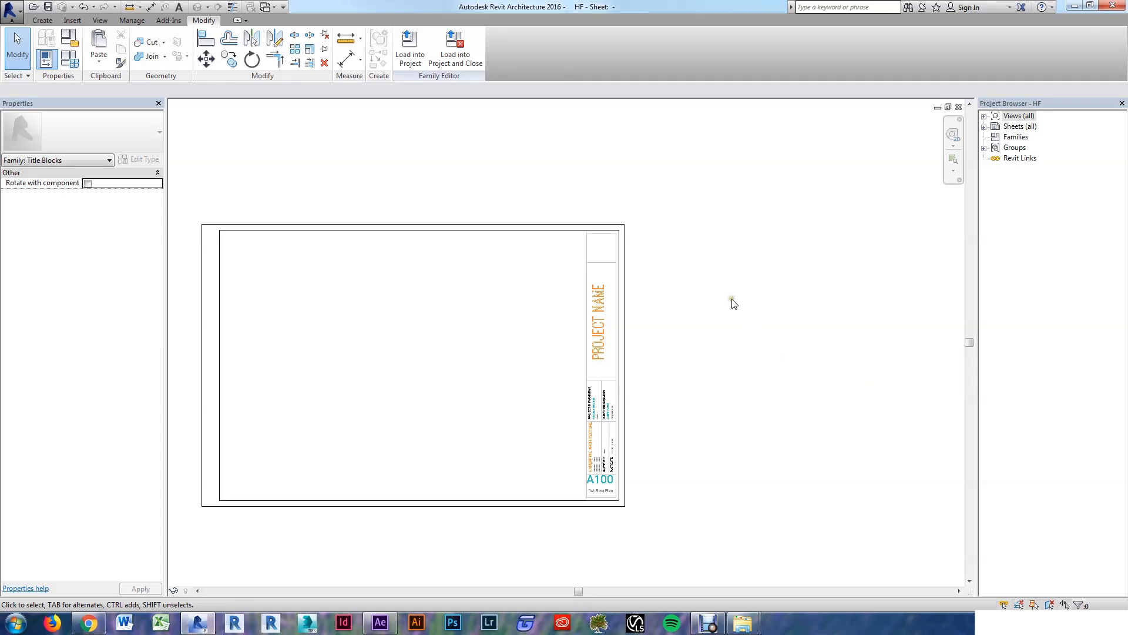
scroll(611, 202, "up", 2)
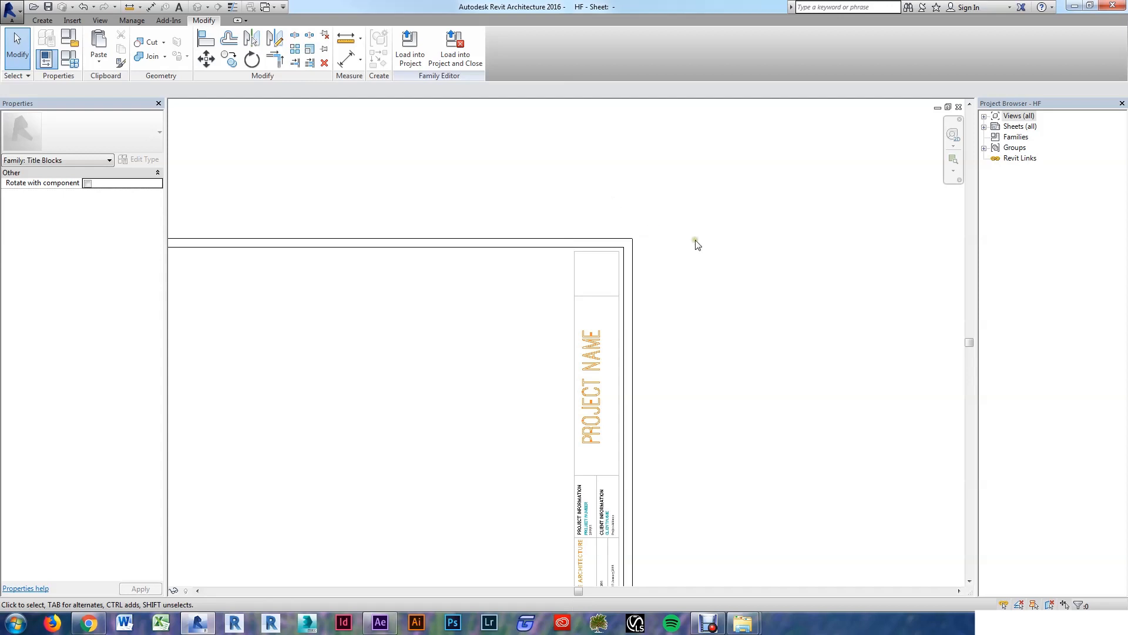
scroll(705, 252, "down", 1)
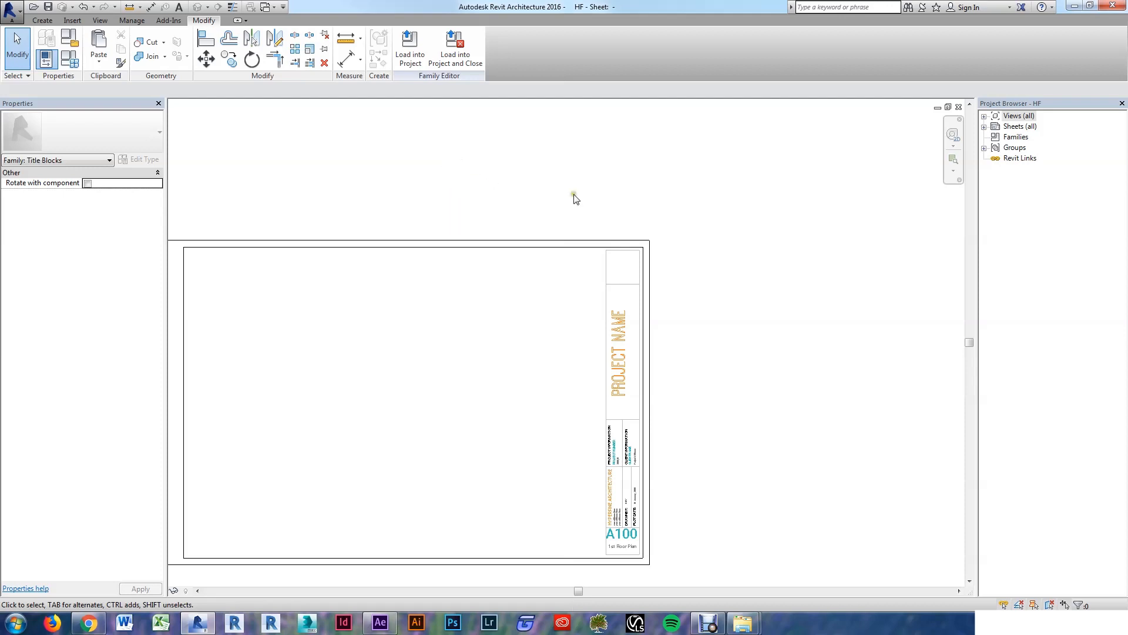
Step: Import logo.dwg from model space into the title block family
left_click(71, 22)
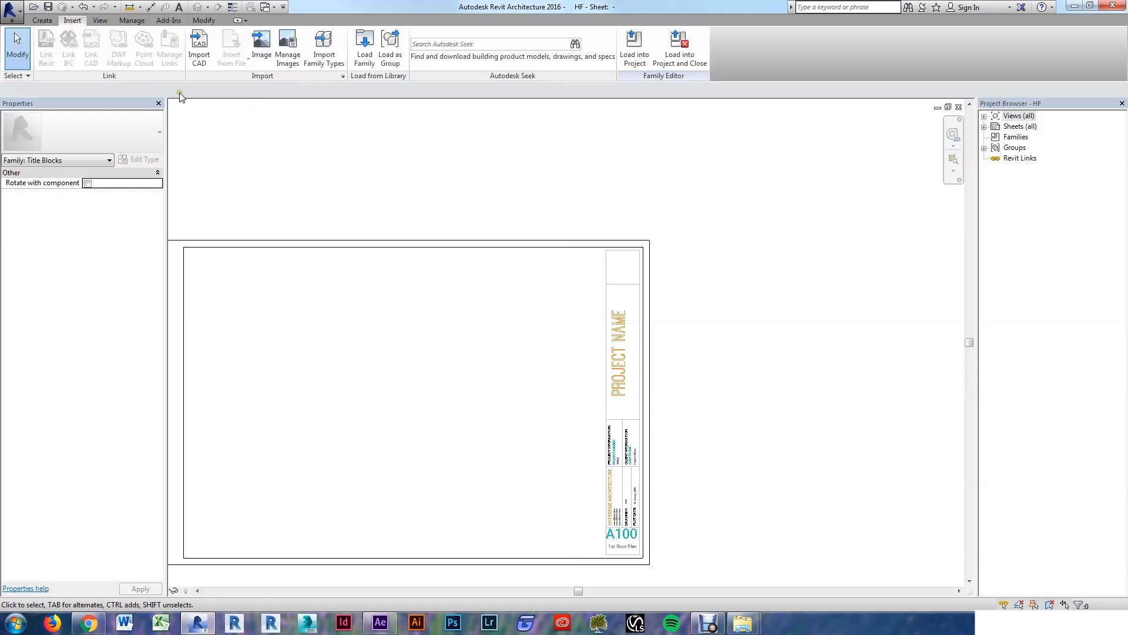
left_click(199, 48)
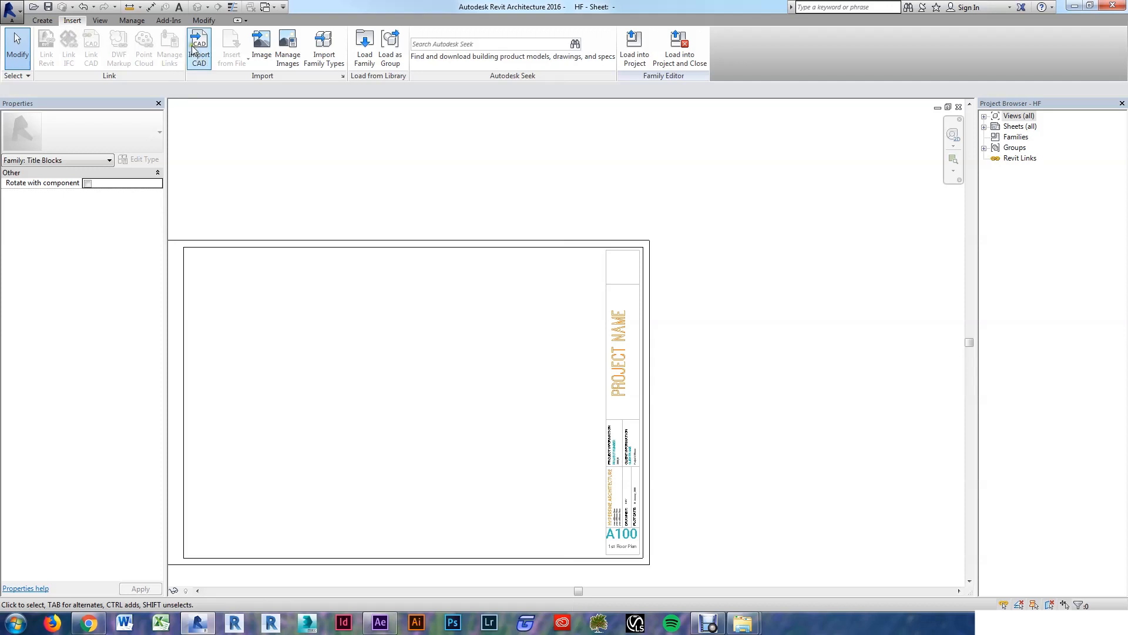
left_click(430, 288)
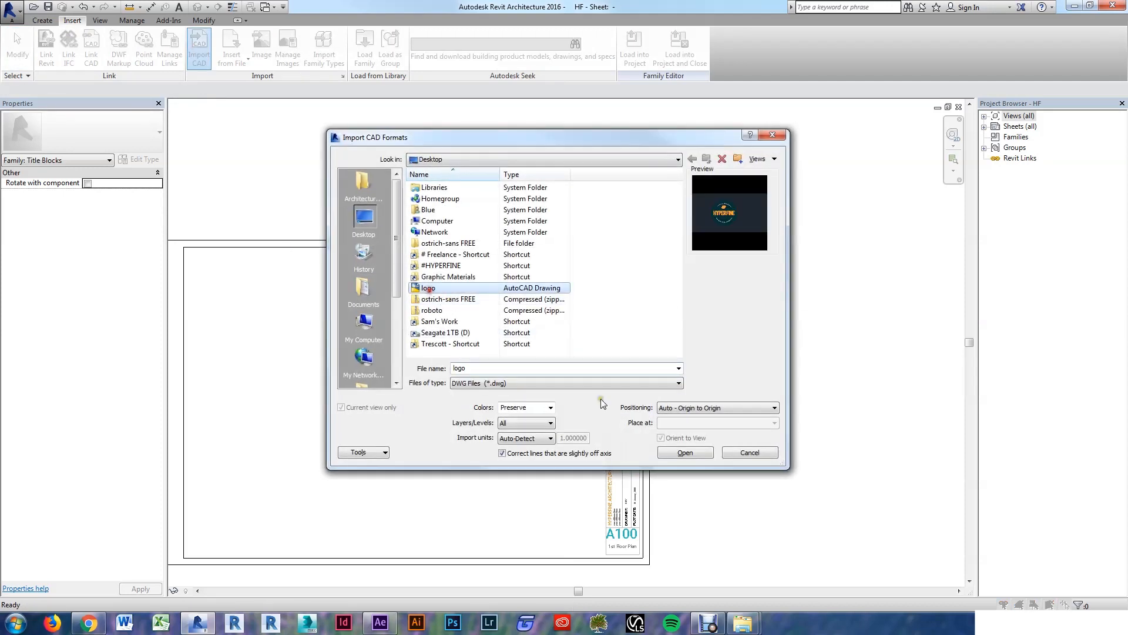
left_click(685, 453)
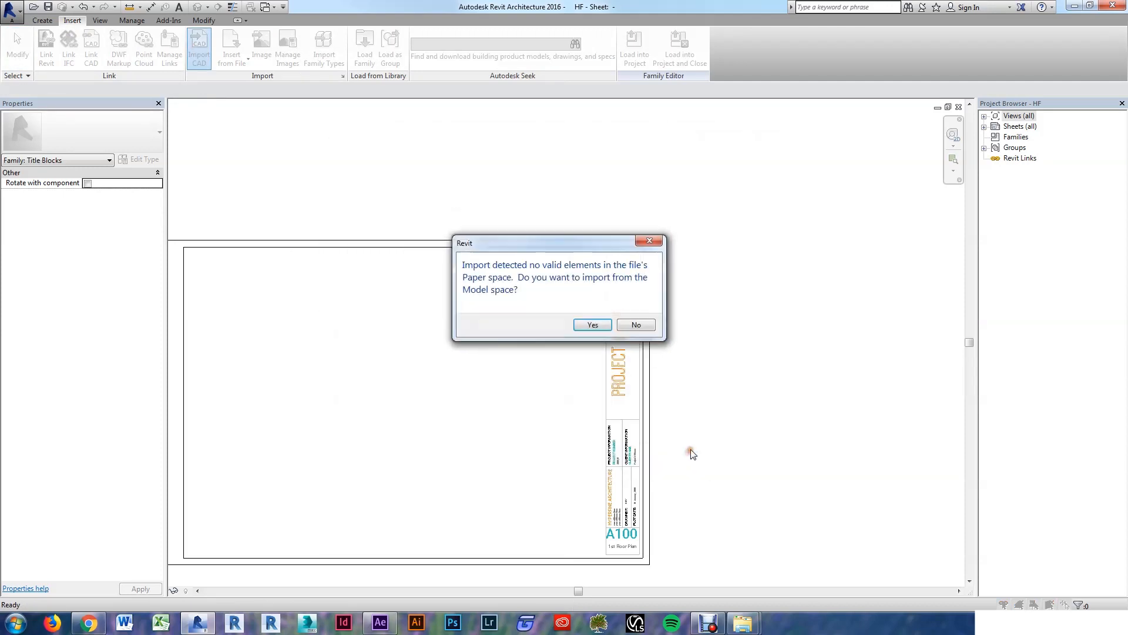
left_click(593, 325)
Step: Drag the imported HYPERFINE logo just outside the title block's top-right corner
scroll(711, 333, "down", 2)
scroll(379, 482, "up", 5)
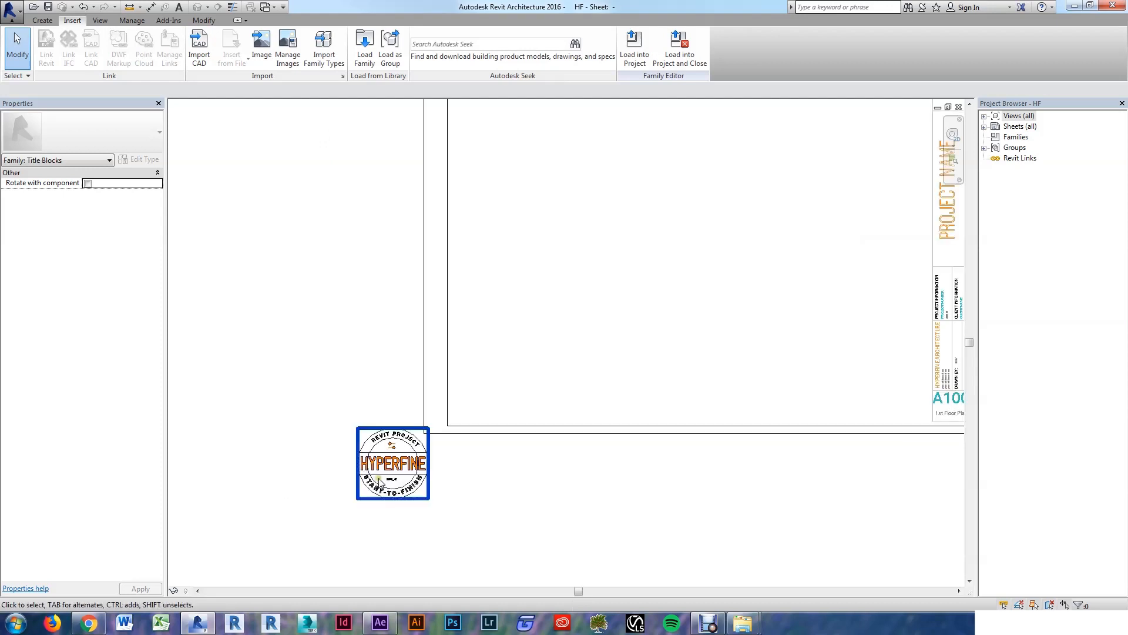
scroll(465, 507, "down", 2)
left_click(425, 494)
scroll(429, 490, "up", 2)
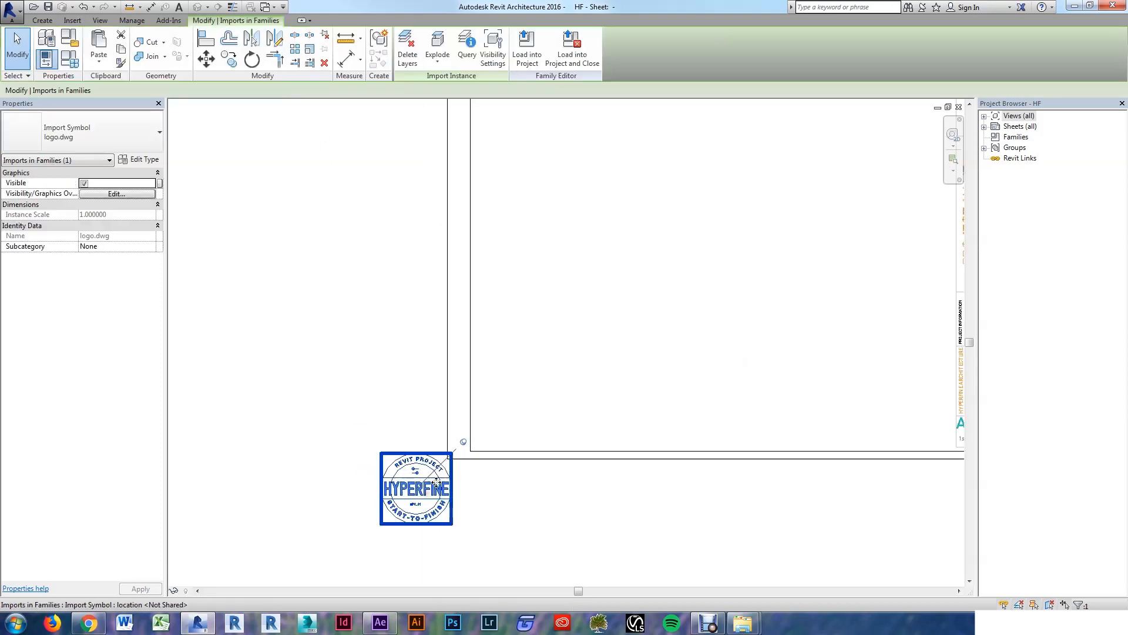
left_click(335, 494)
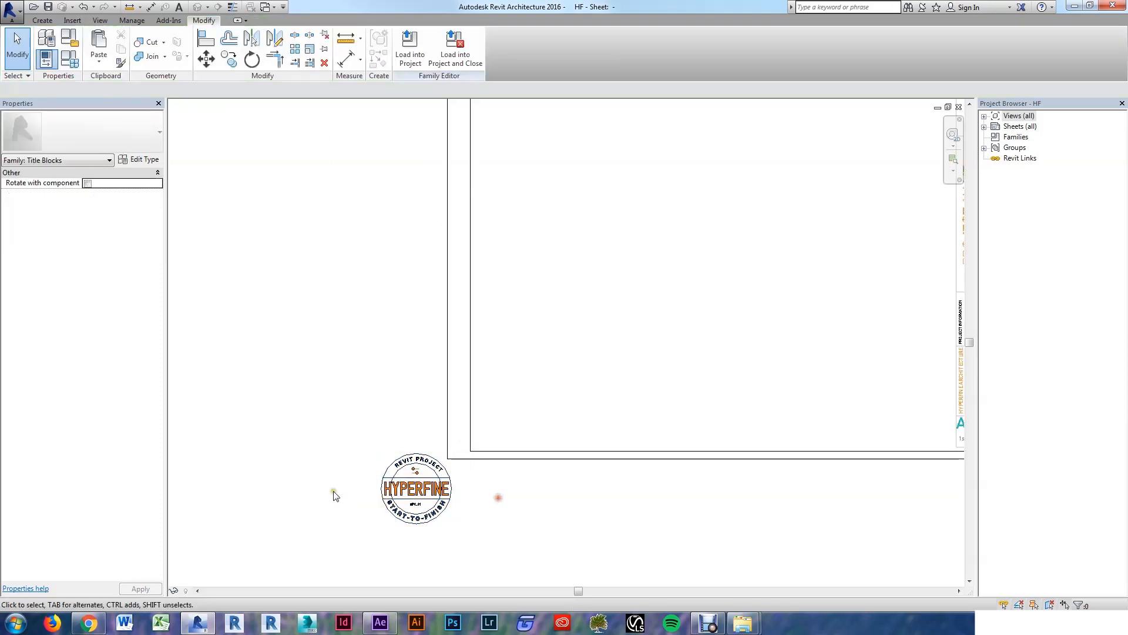
scroll(392, 506, "down", 2)
left_click_drag(392, 506, 775, 291)
scroll(764, 329, "up", 2)
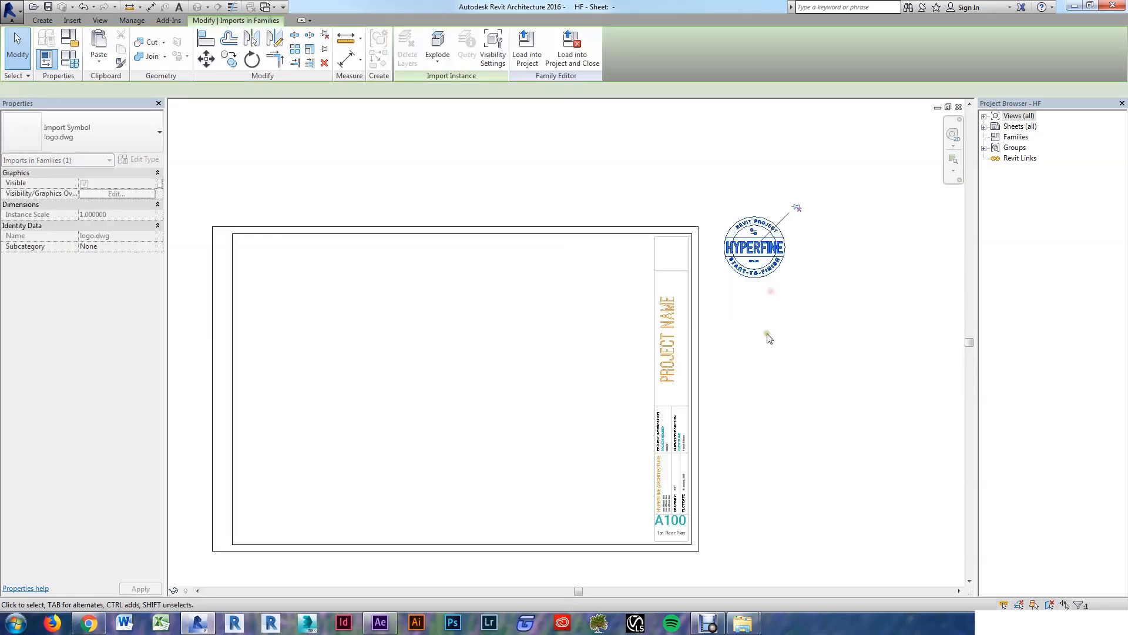
left_click(756, 352)
scroll(757, 352, "up", 2)
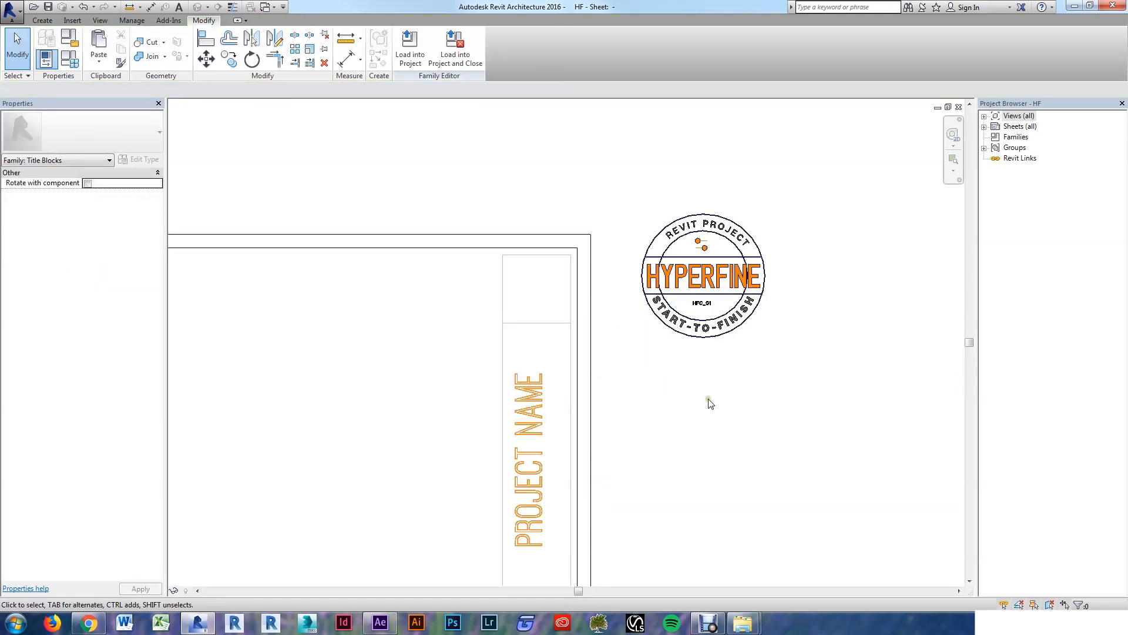
scroll(658, 327, "up", 1)
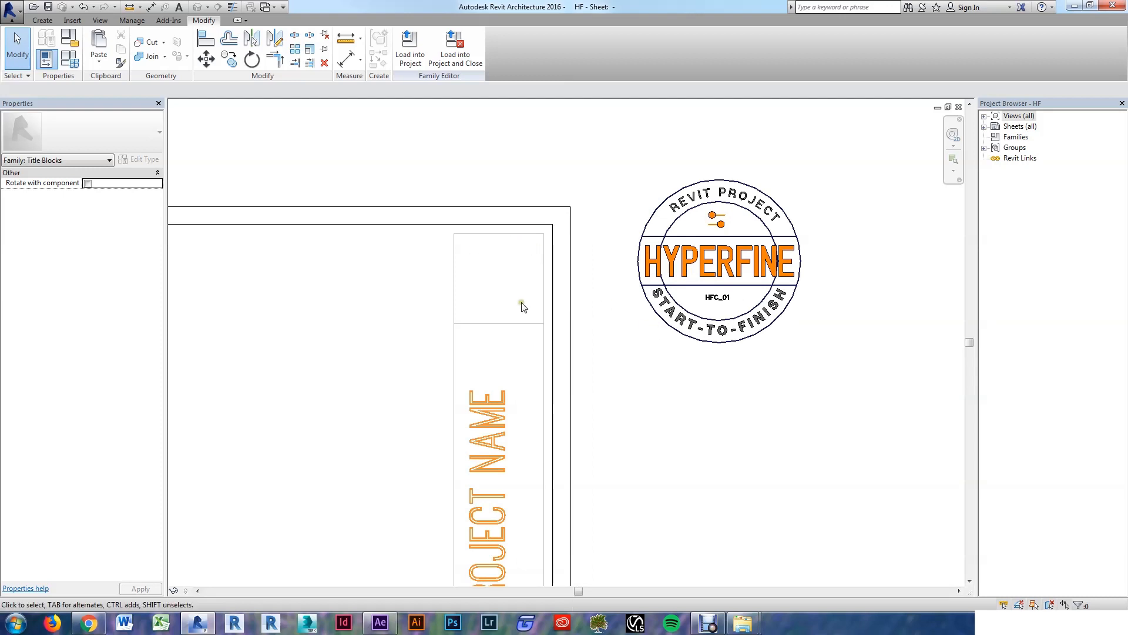
left_click(42, 20)
Step: Draw a vertical line and a horizontal line to the edge, dividing the title block's top strip cell
left_click(97, 43)
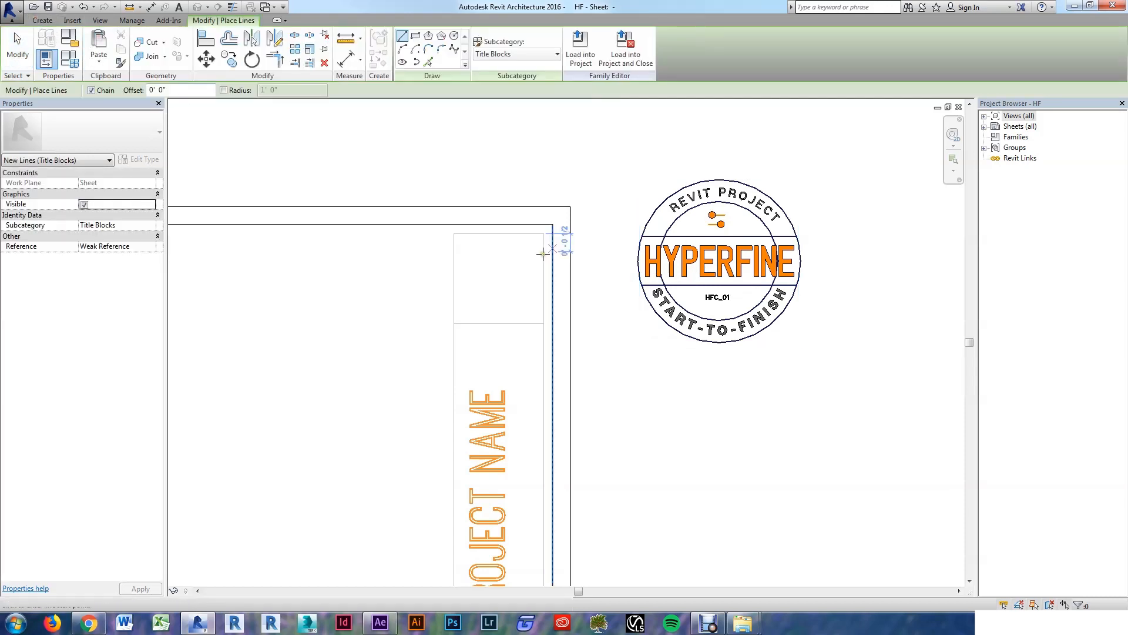
left_click(498, 233)
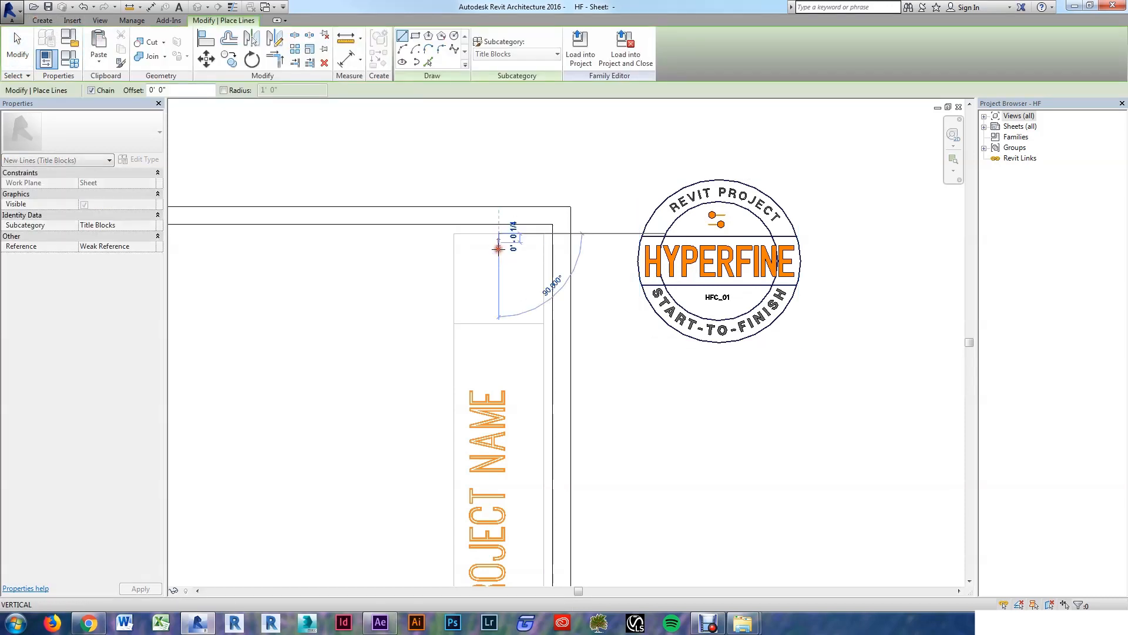
left_click(498, 324)
key("Escape")
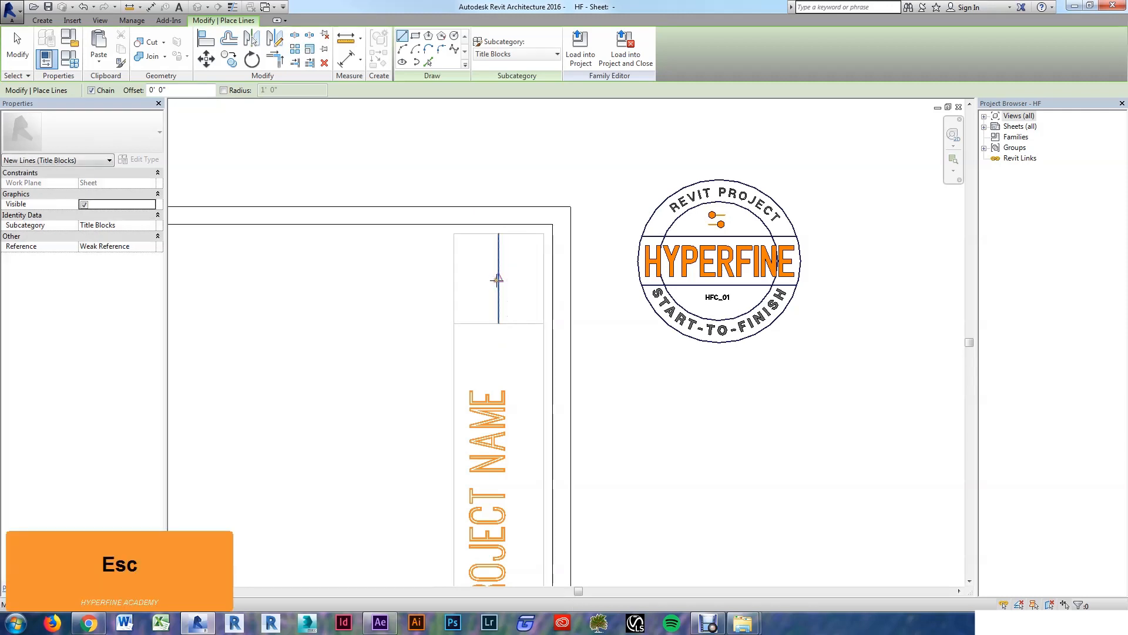
left_click(498, 279)
left_click(452, 278)
key("Escape")
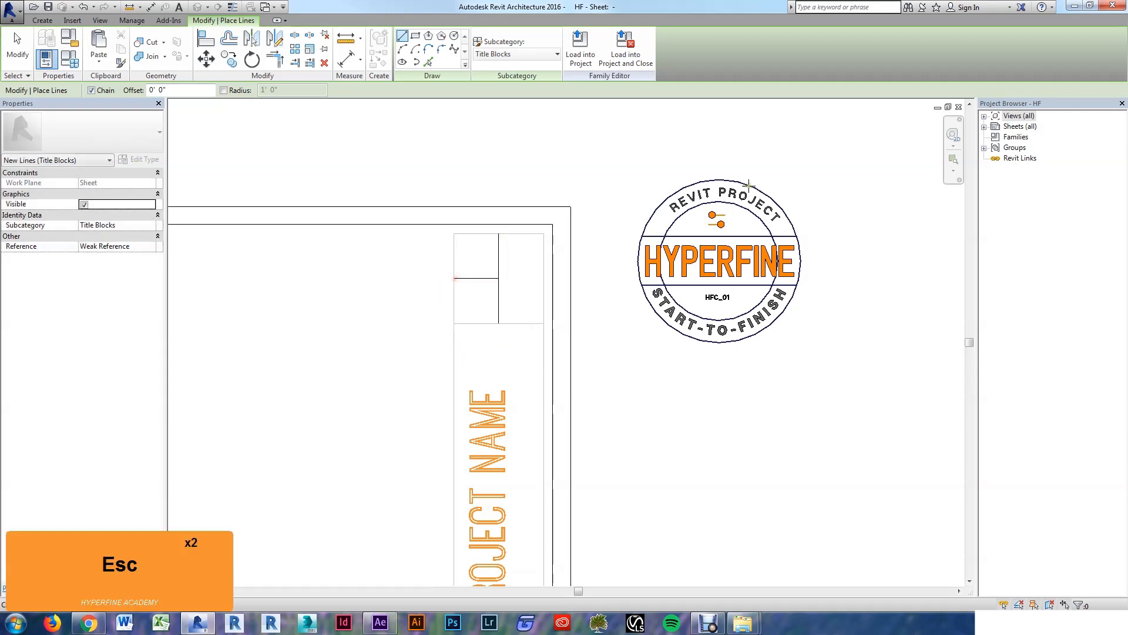
Step: Draw a vertical guide line through the logo from its top to bottom edge, then select the logo
left_click(719, 179)
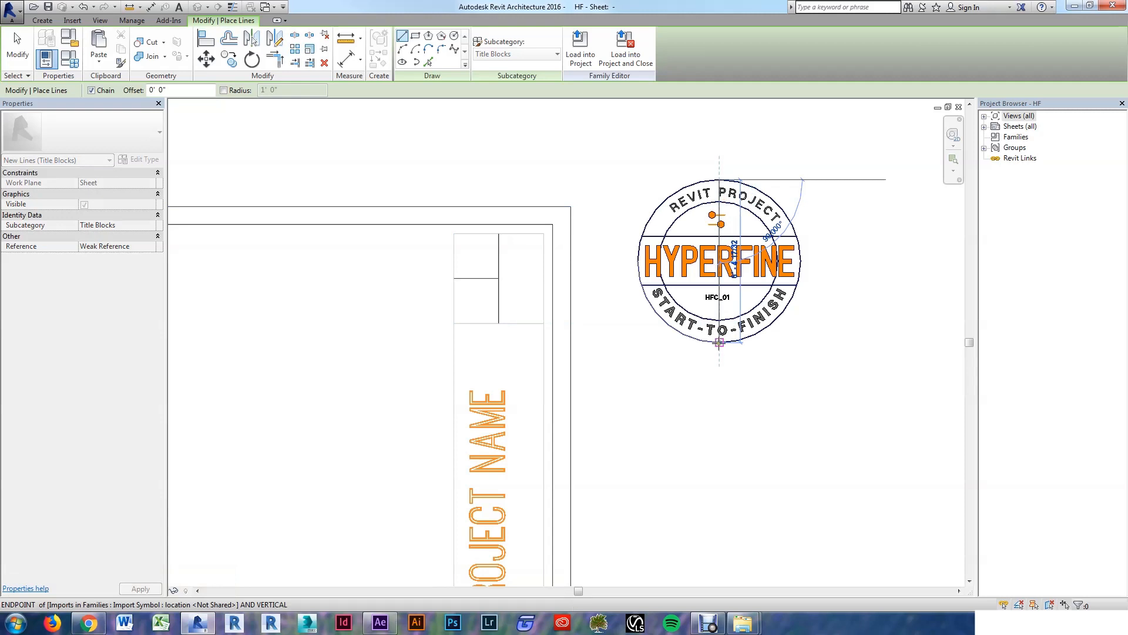
left_click(720, 342)
key("Escape")
key("Escape")
key("Escape")
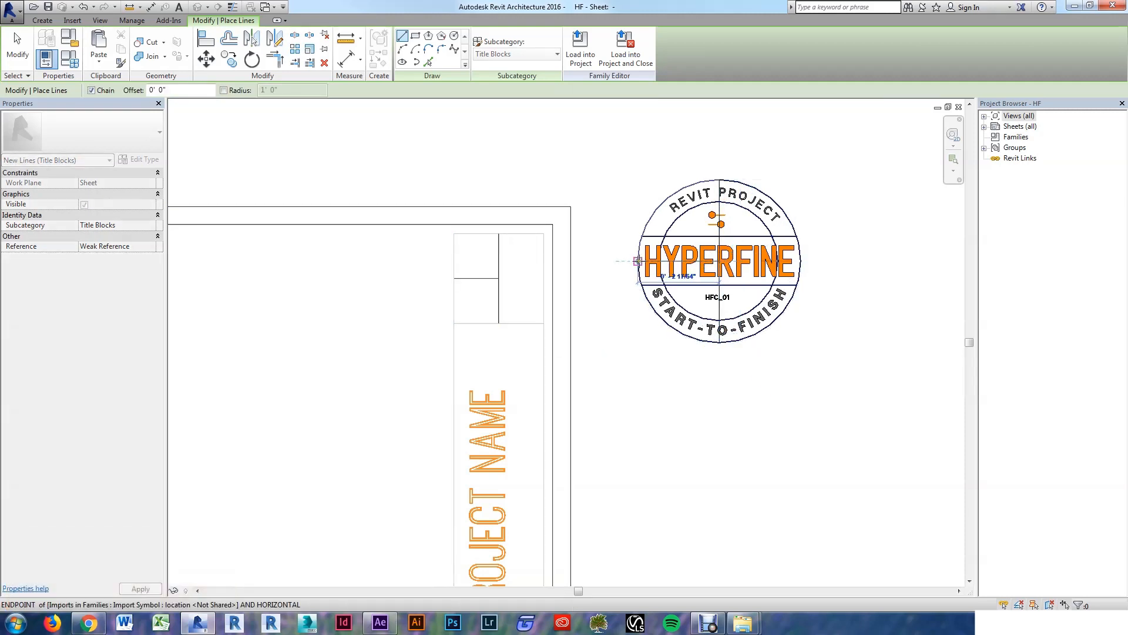
key("Escape")
key("Escape")
key("Escape")
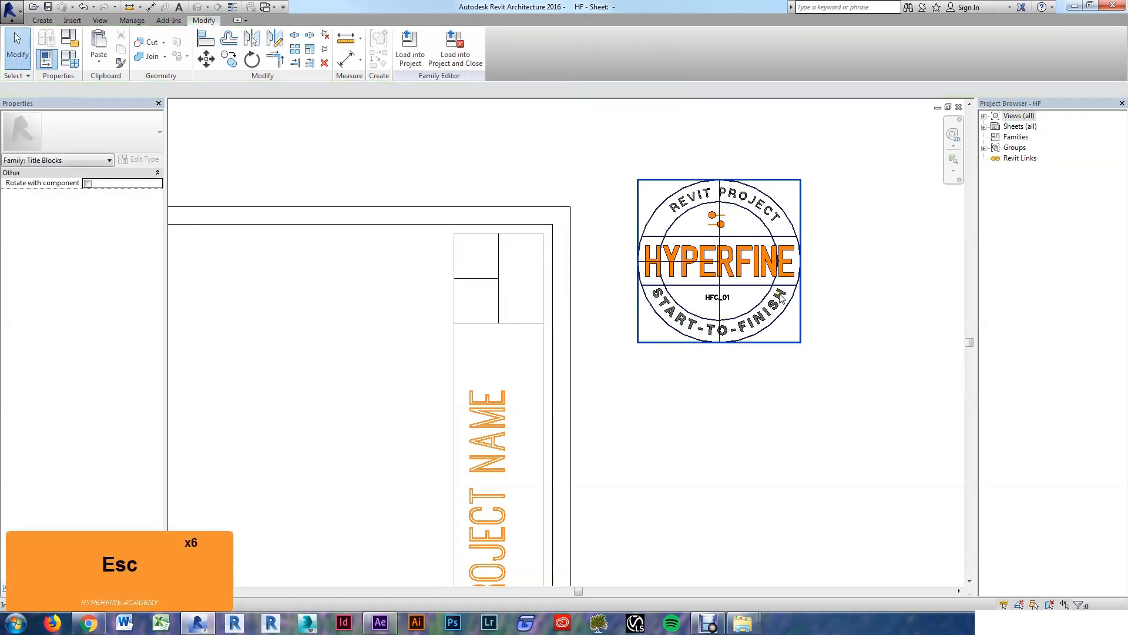
left_click(782, 296)
Step: Scale the logo with RE from the line endpoint so its reference length becomes 1.125"
key("r")
key("e")
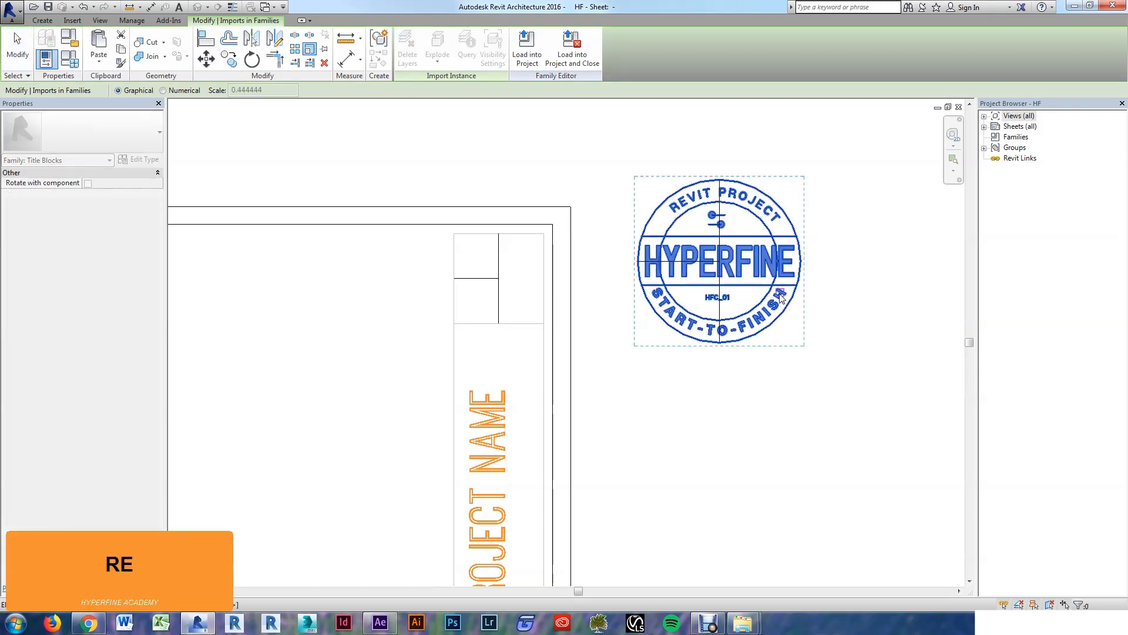
scroll(714, 256, "up", 3)
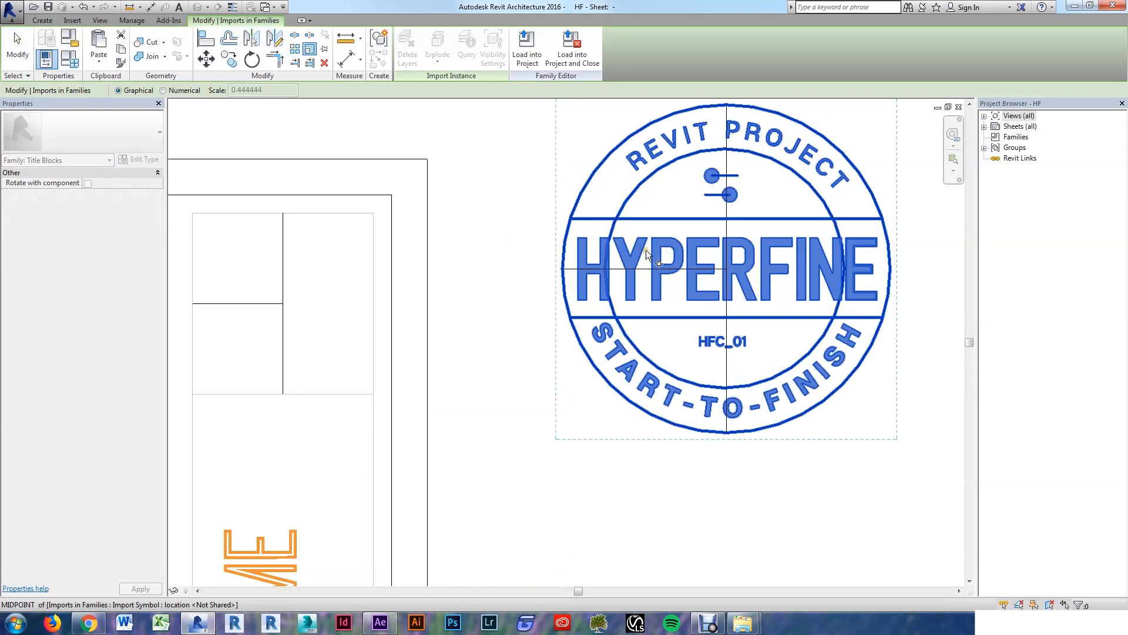
left_click(727, 270)
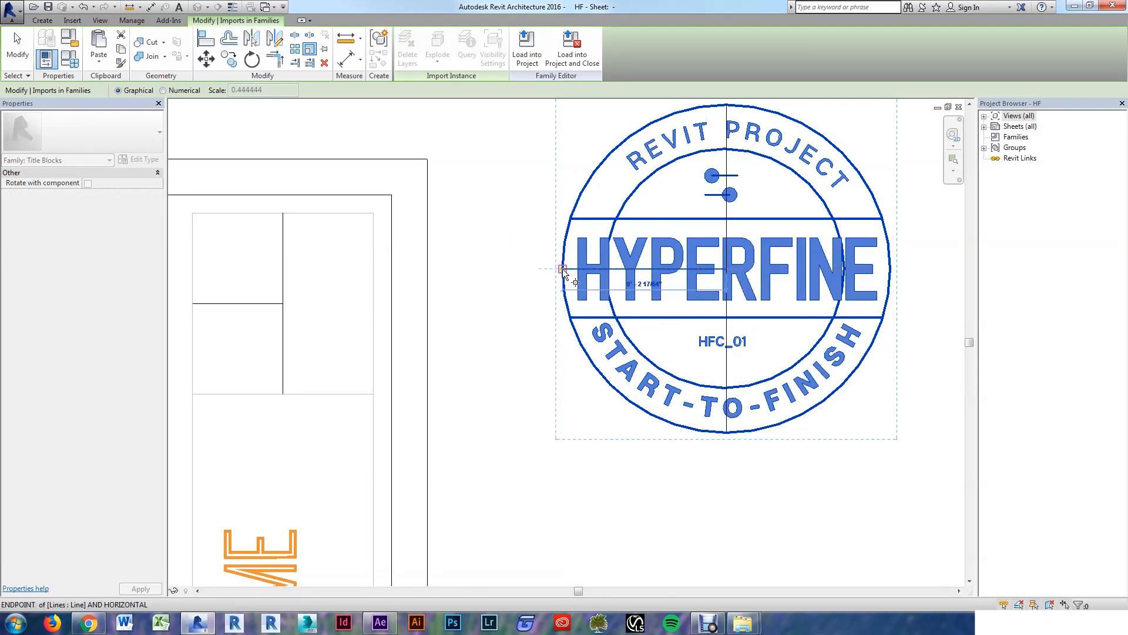
left_click(563, 269)
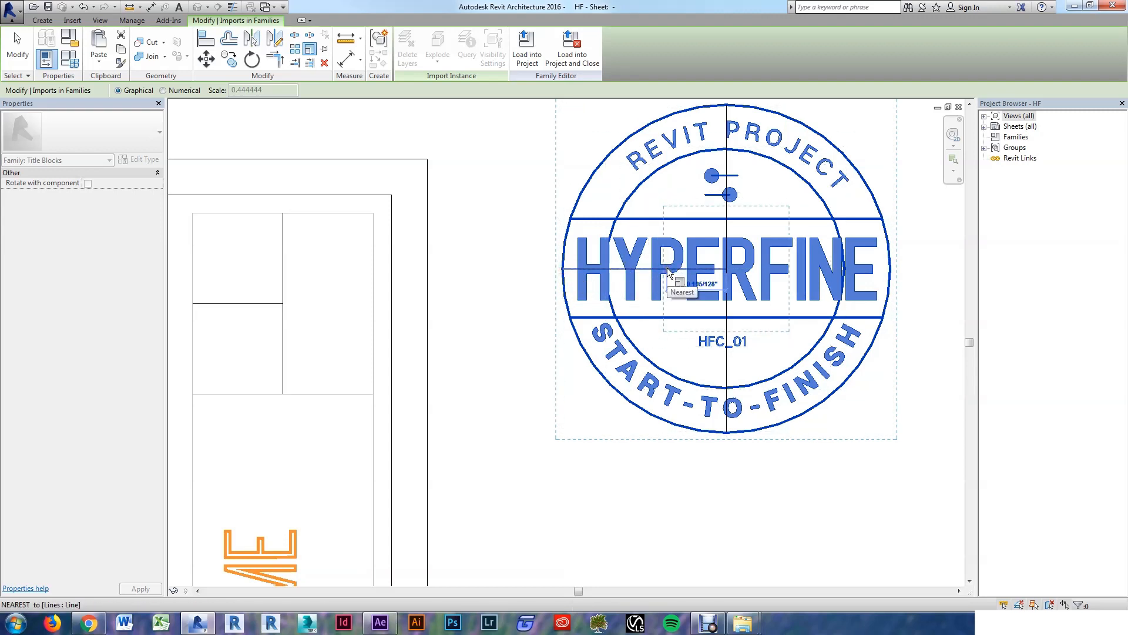
type("0 ")
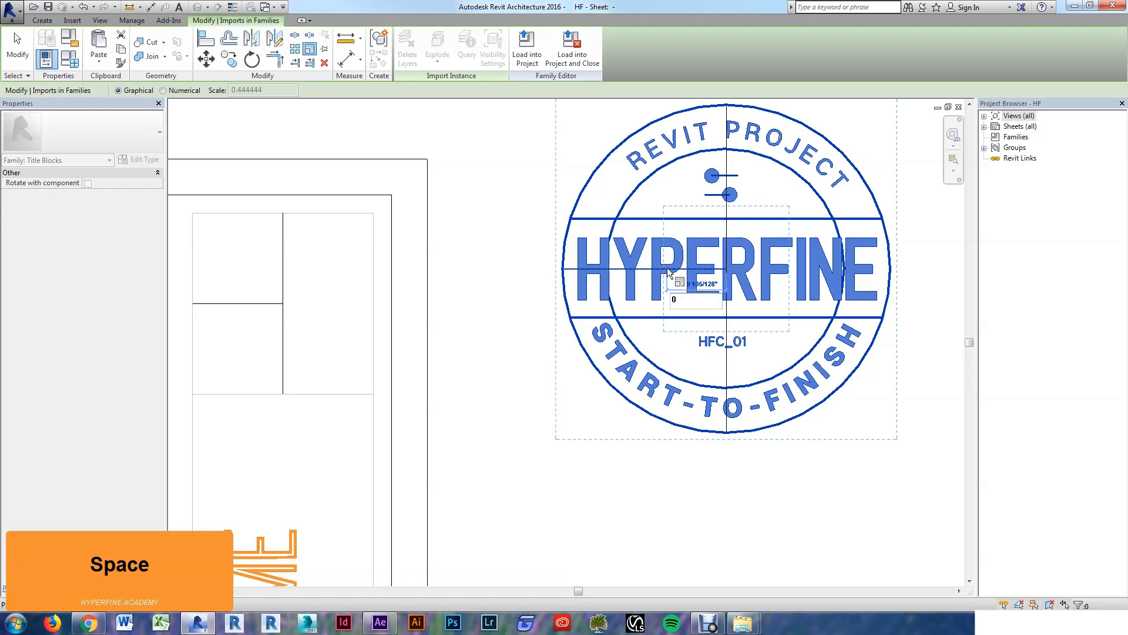
type("1")
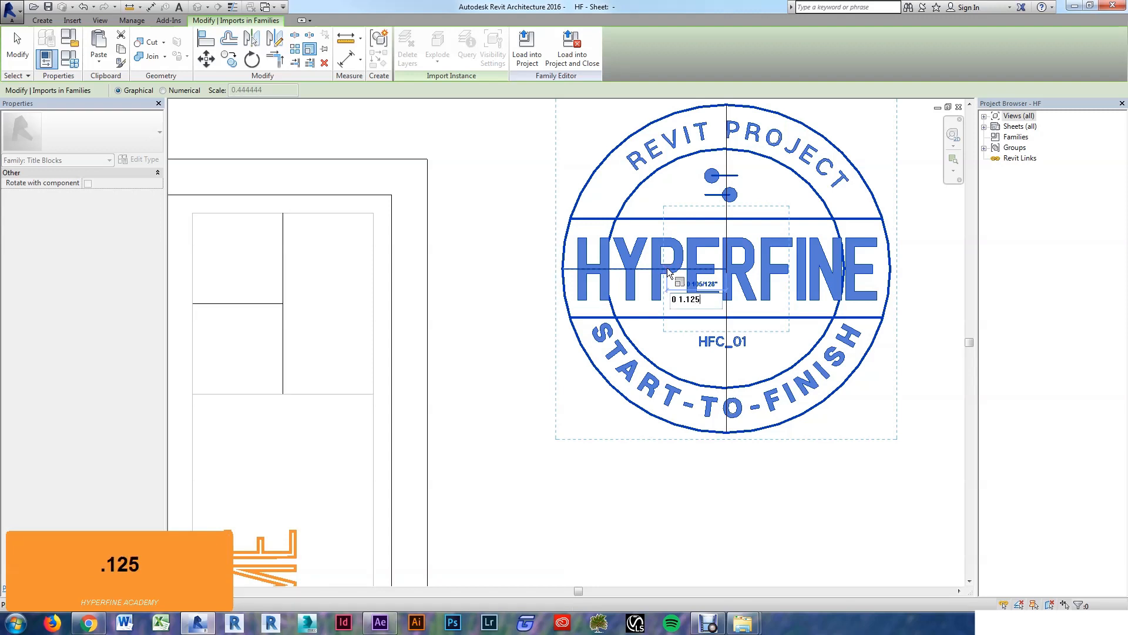
type(".125")
key("Return")
left_click(640, 384)
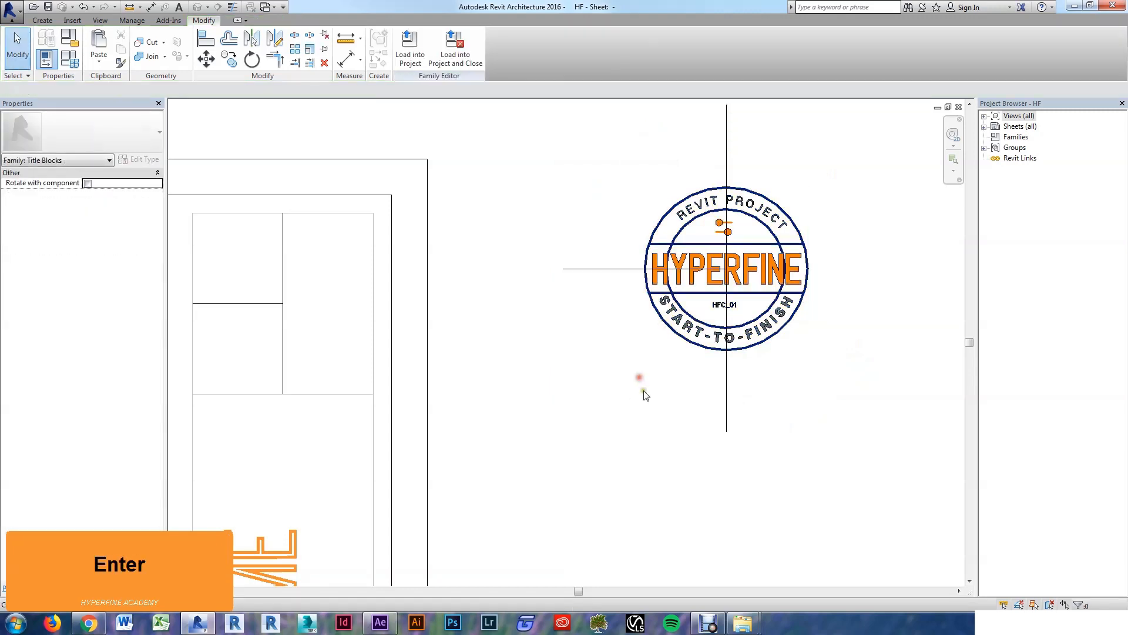
scroll(835, 376, "down", 2)
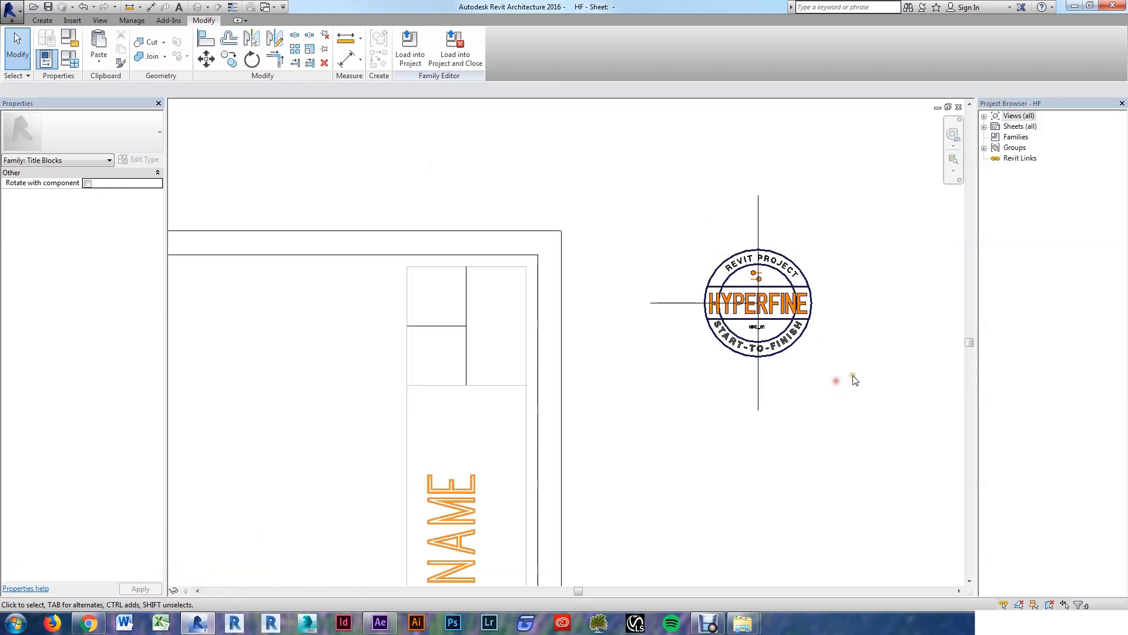
Step: Move the logo with MV from its centre to the guide-line endpoint in the title block's top cell
left_click(790, 343)
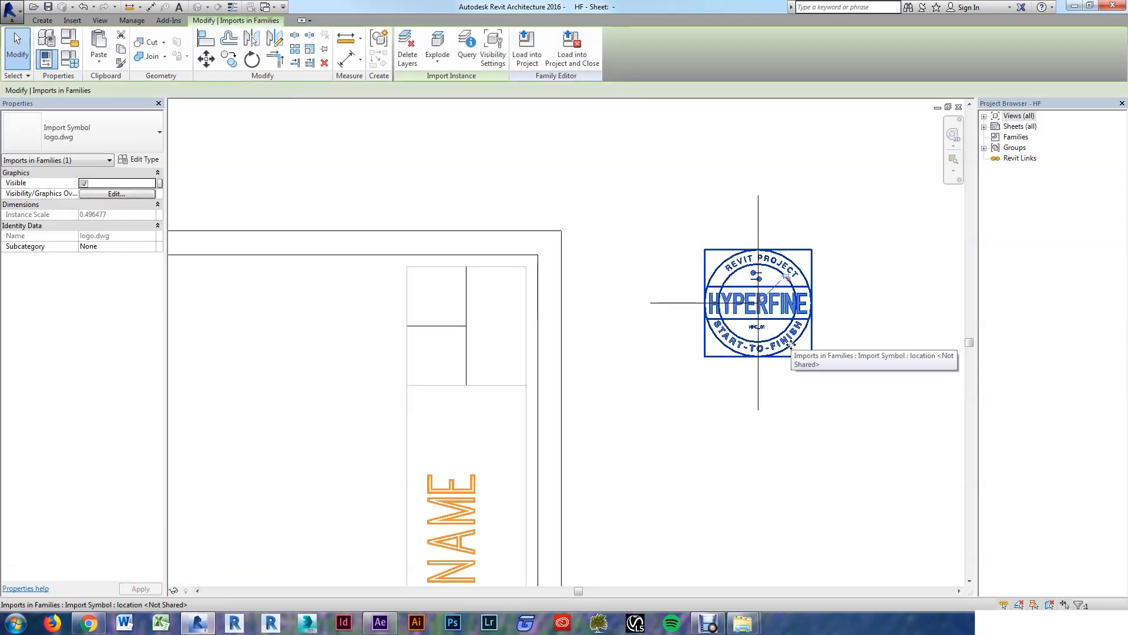
key("m")
key("v")
scroll(781, 335, "up", 5)
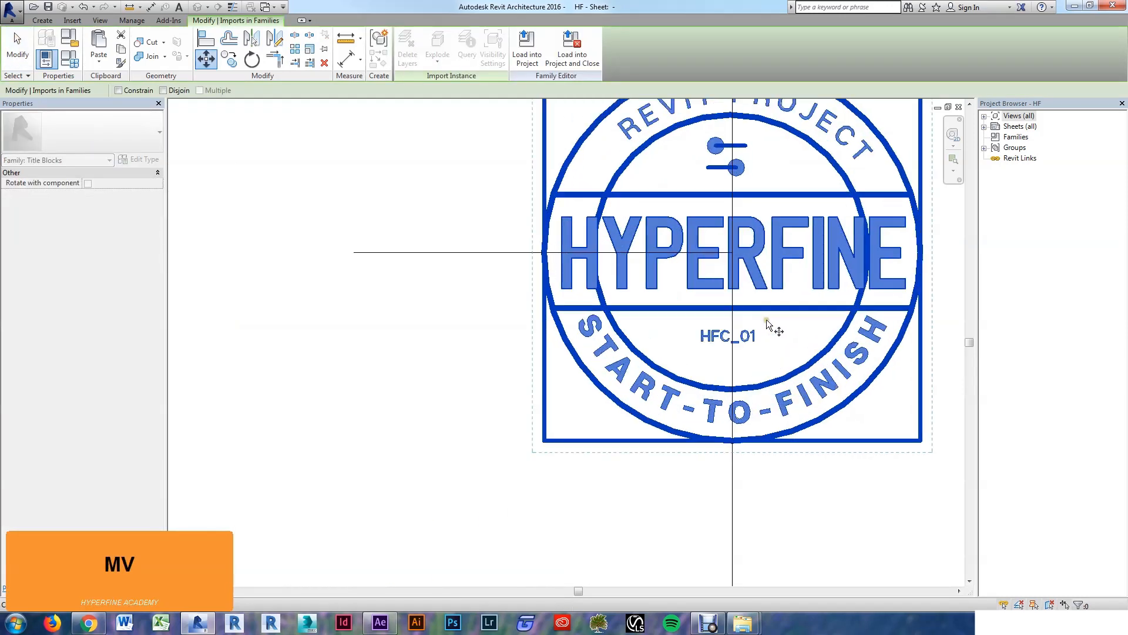
left_click(733, 254)
scroll(733, 254, "down", 5)
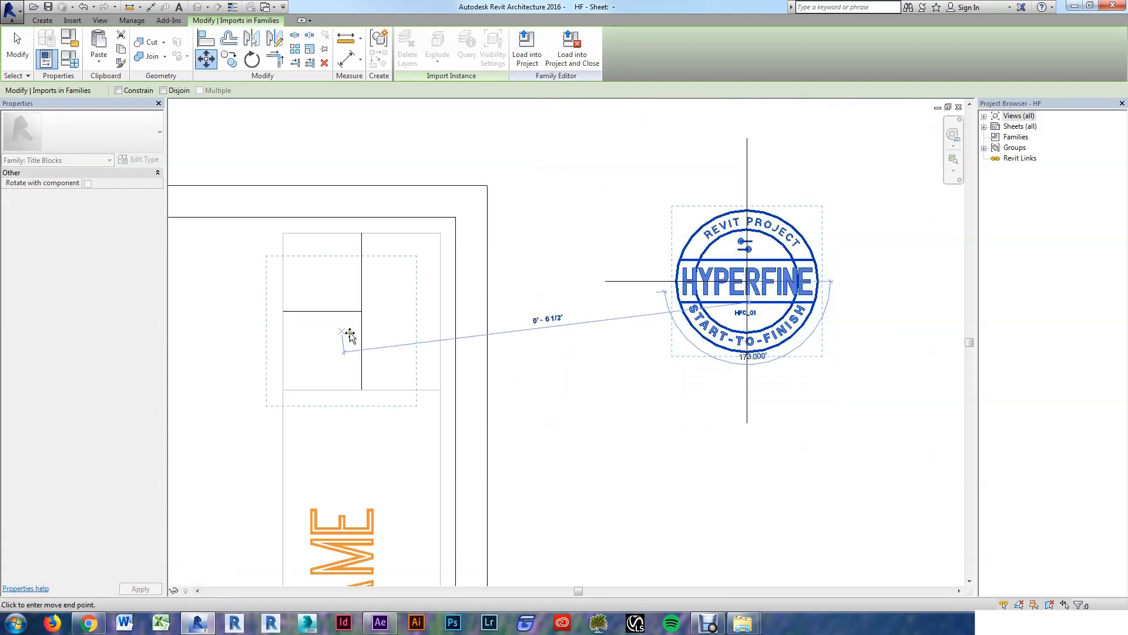
scroll(352, 329, "up", 4)
left_click(452, 317)
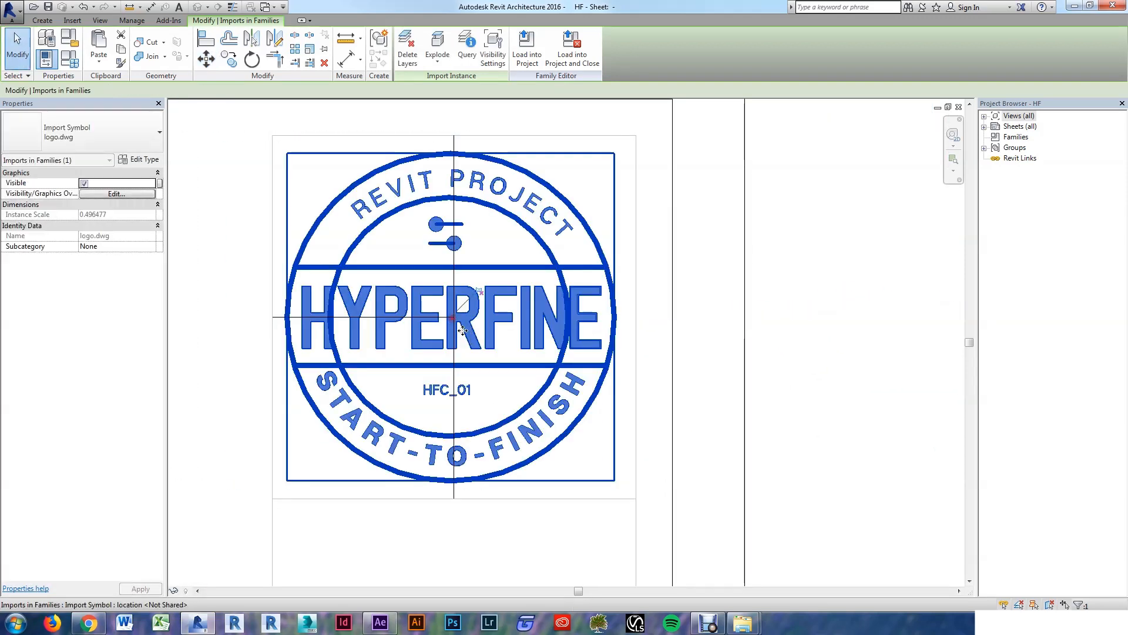
scroll(514, 369, "down", 4)
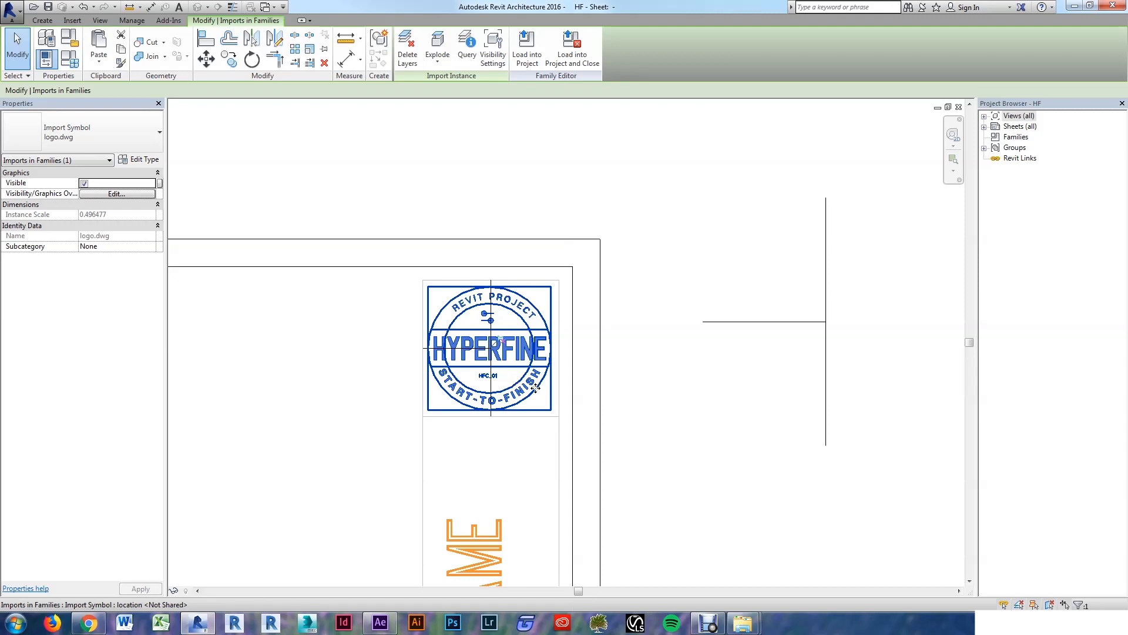
left_click(403, 347)
scroll(403, 347, "up", 2)
scroll(590, 340, "up", 1)
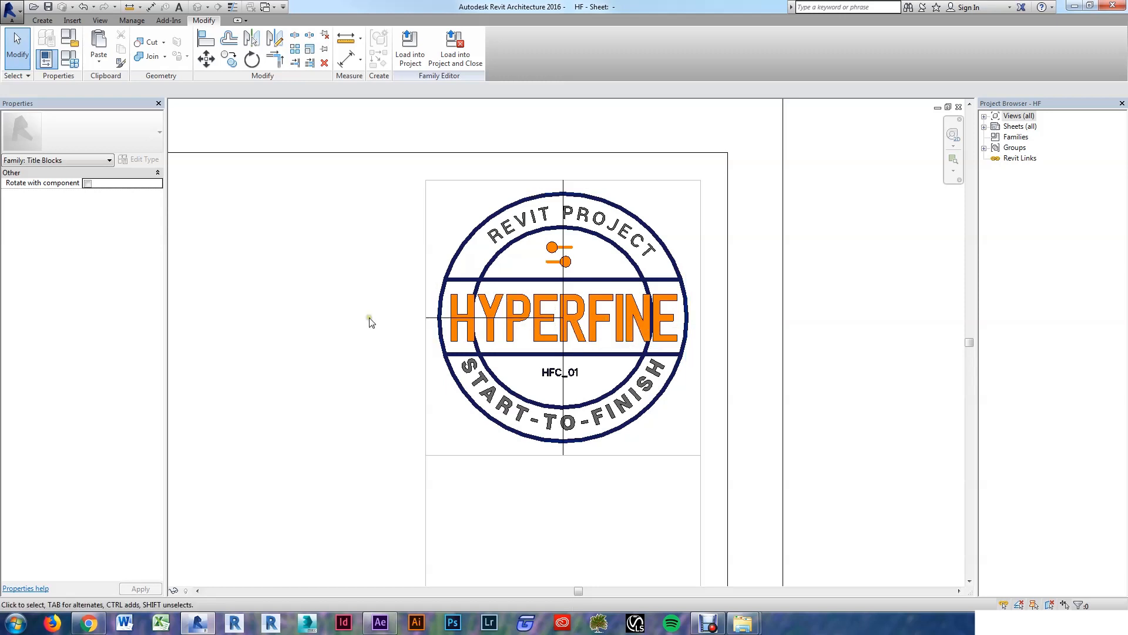
Step: Temporarily isolate the HYPERFINE logo with HI
left_click(644, 347)
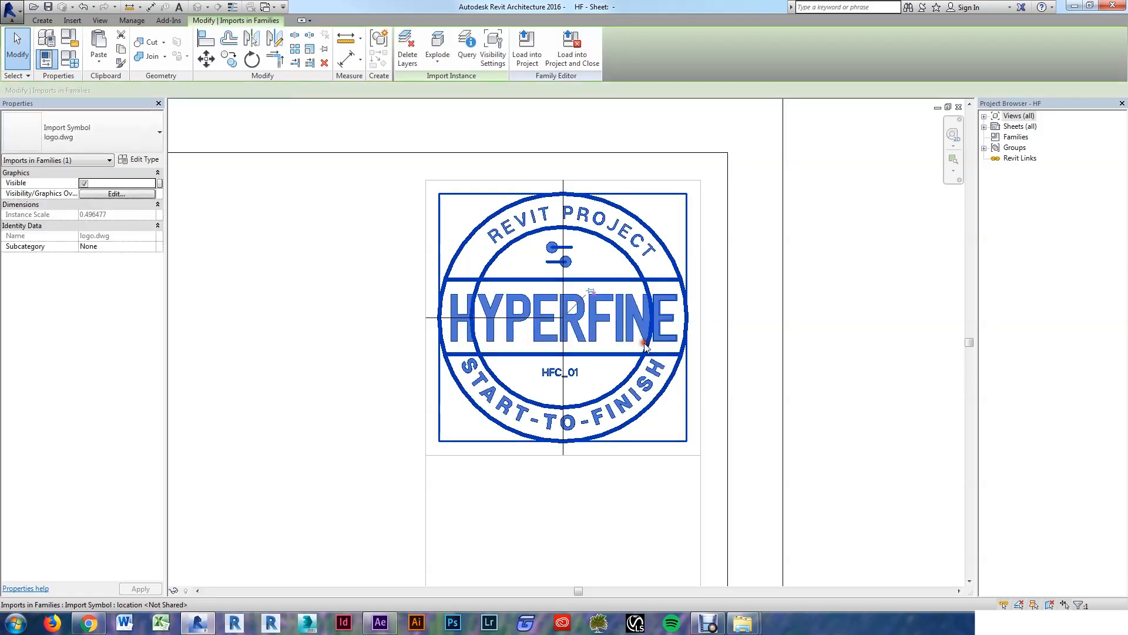
key("h")
key("i")
left_click(340, 382)
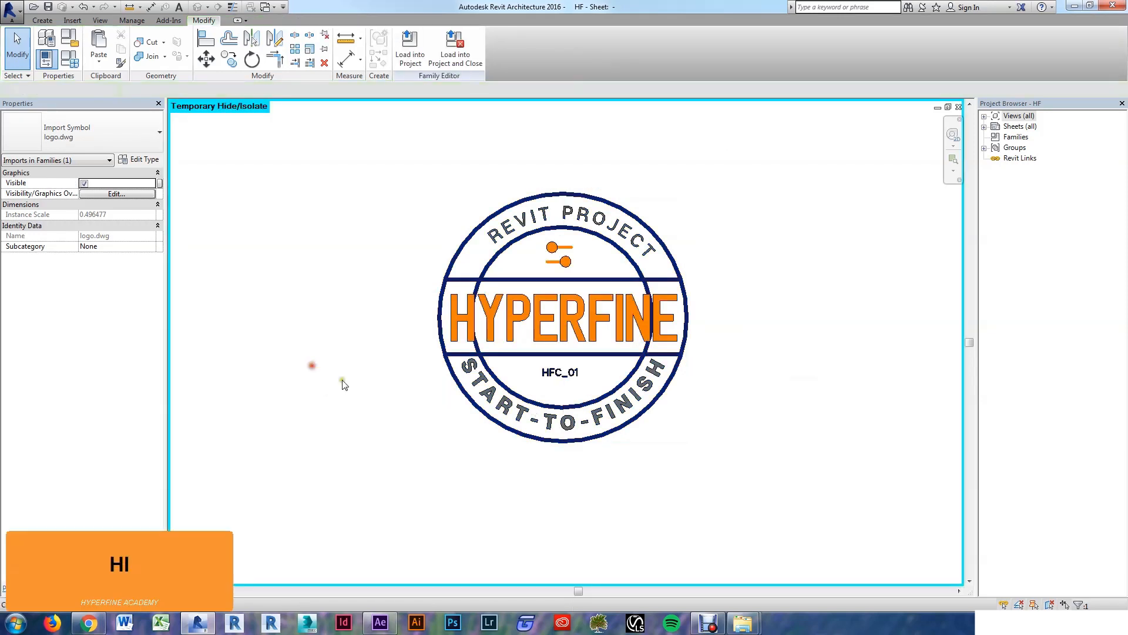
scroll(398, 335, "up", 2)
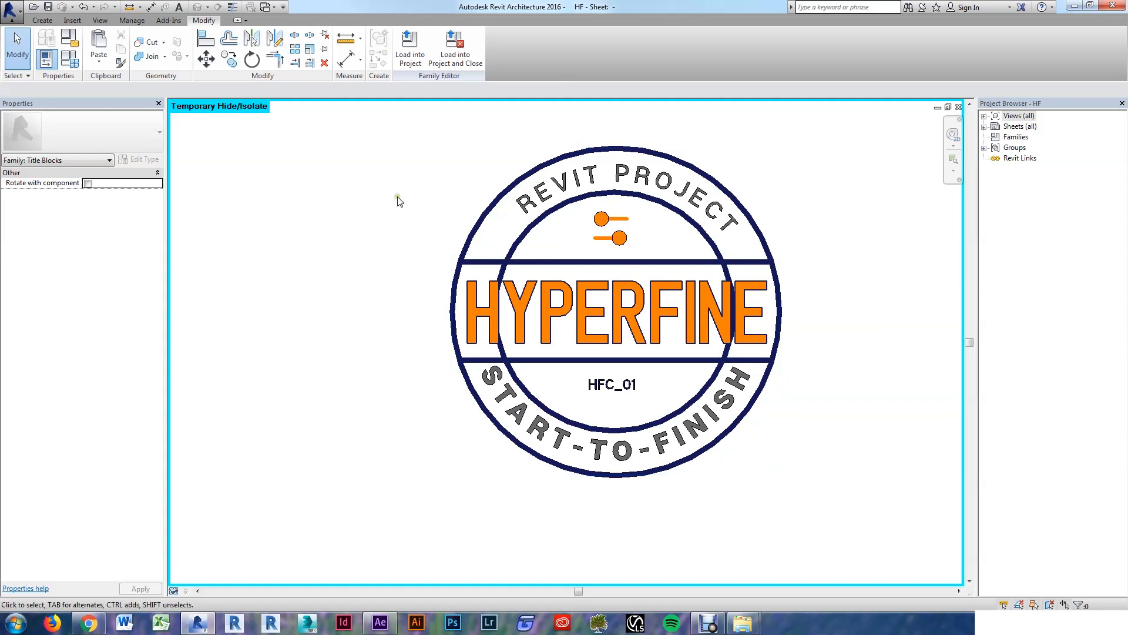
Step: Start a filled region (RF) with Pick Lines and chain-highlight the H letter outline
key("r")
key("f")
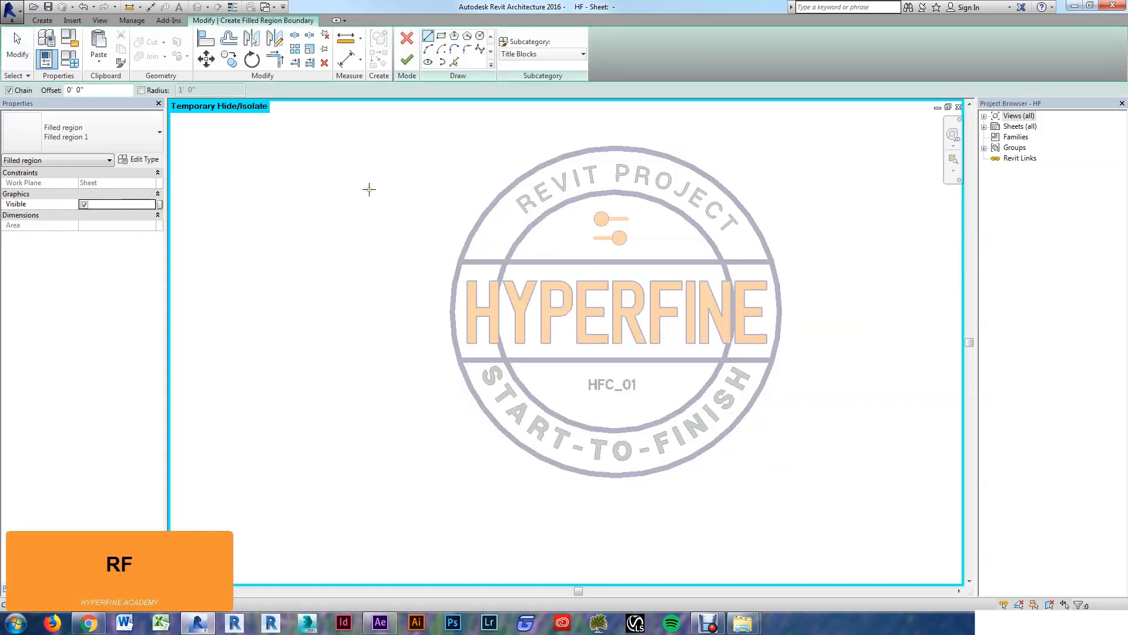
left_click(452, 63)
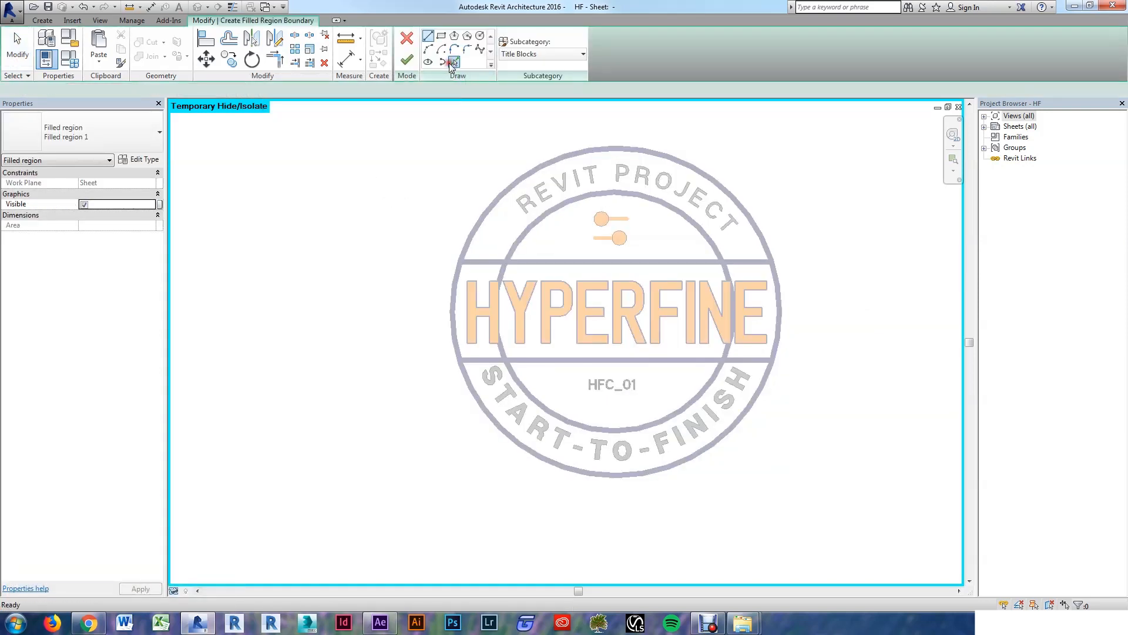
scroll(467, 301, "up", 3)
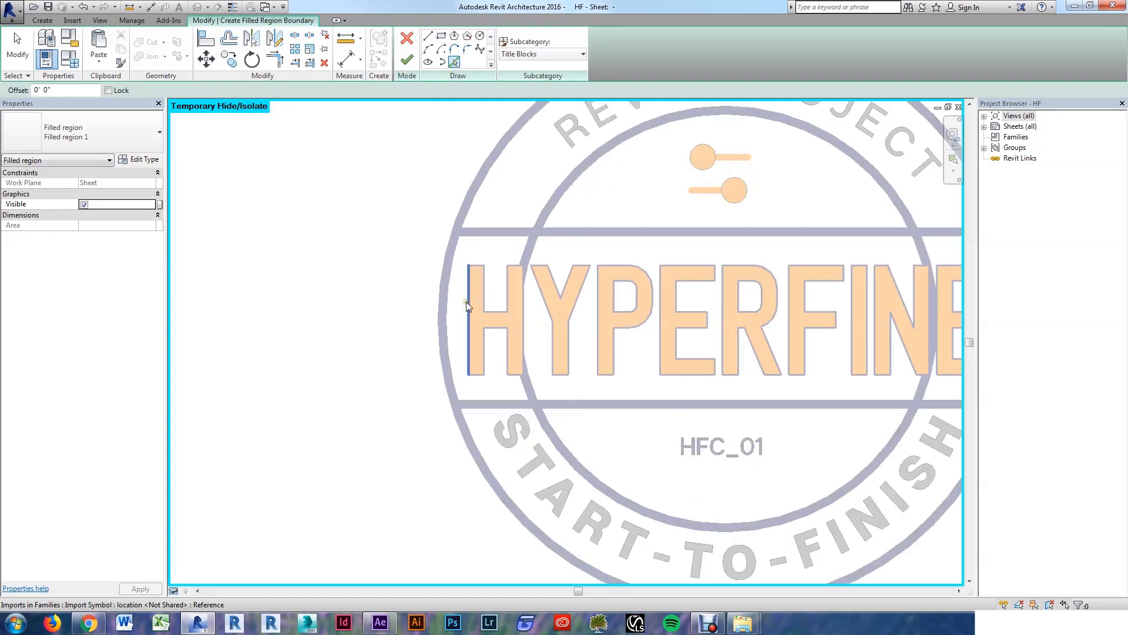
scroll(470, 312, "down", 2)
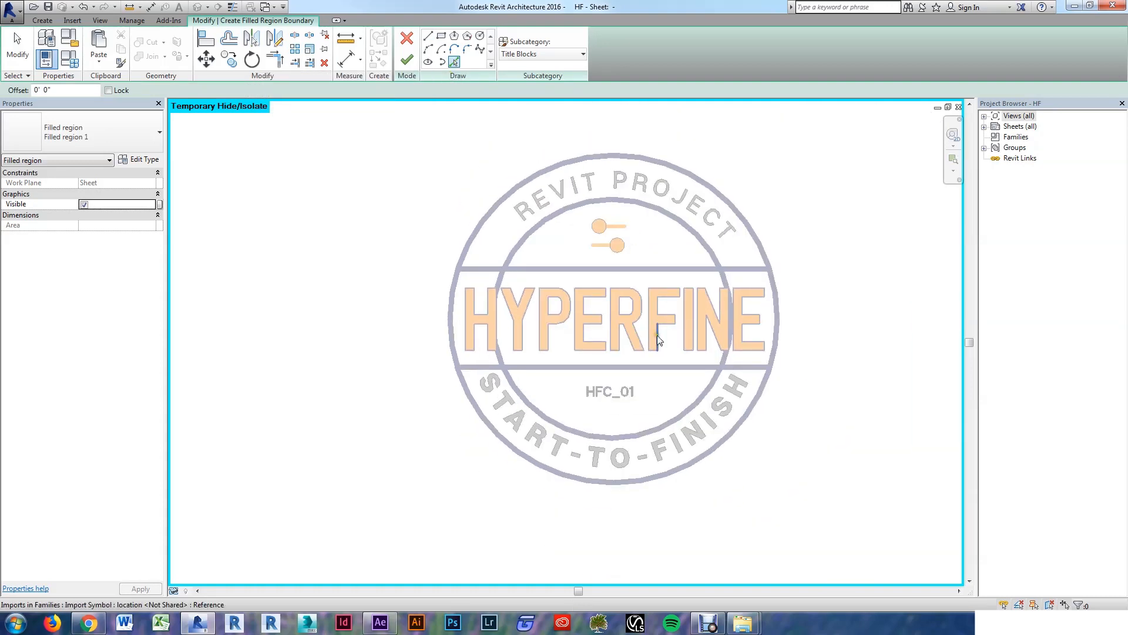
scroll(552, 315, "up", 2)
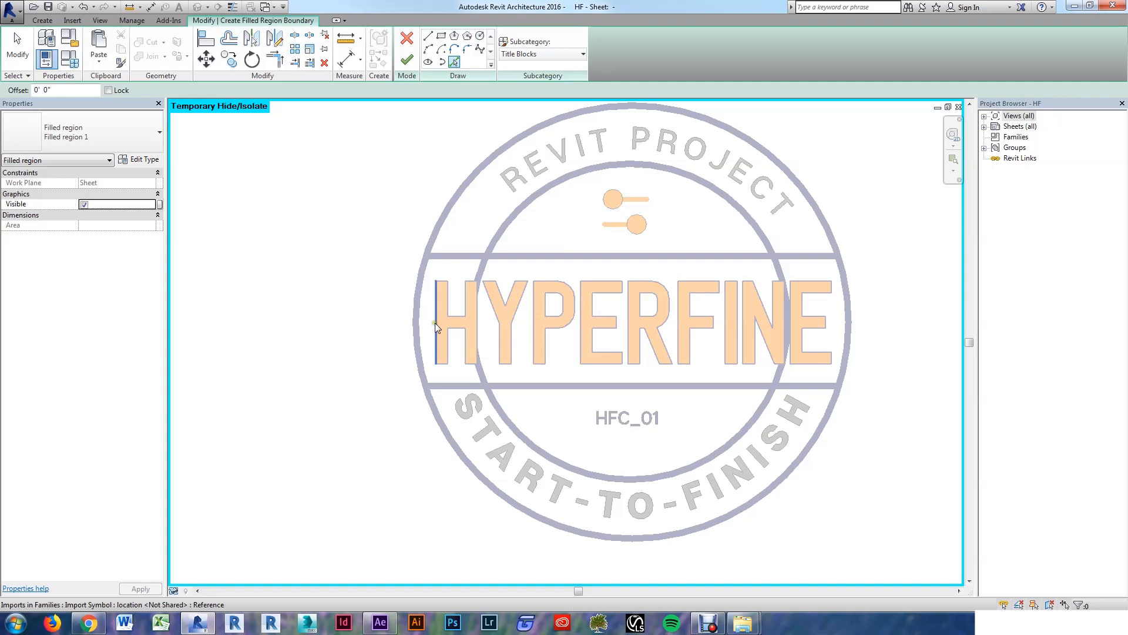
scroll(436, 323, "up", 2)
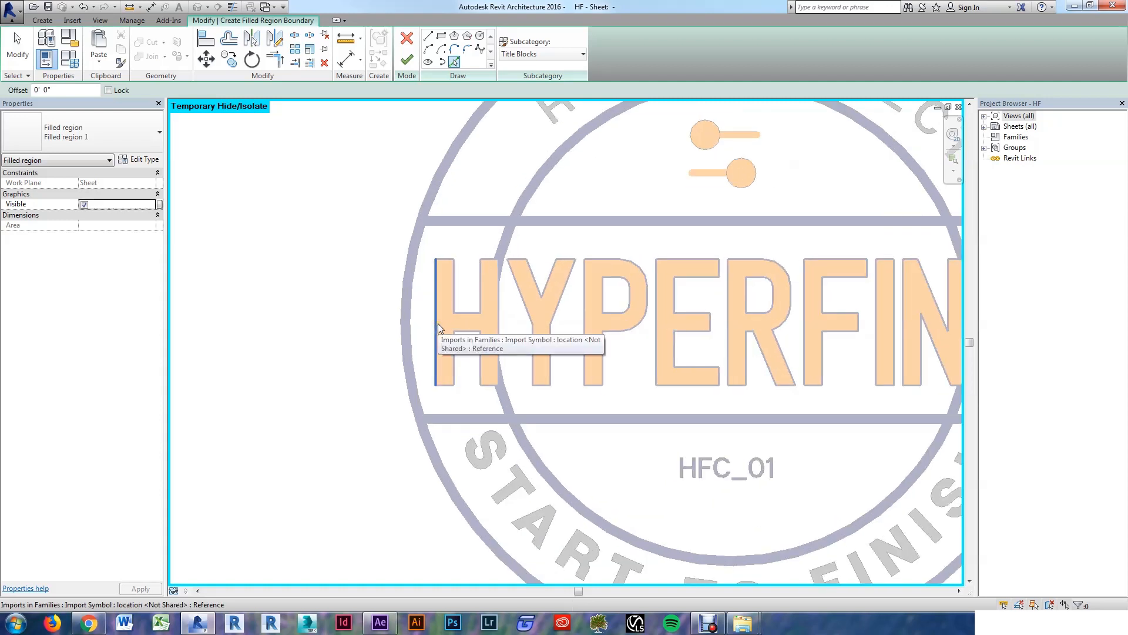
key("Tab")
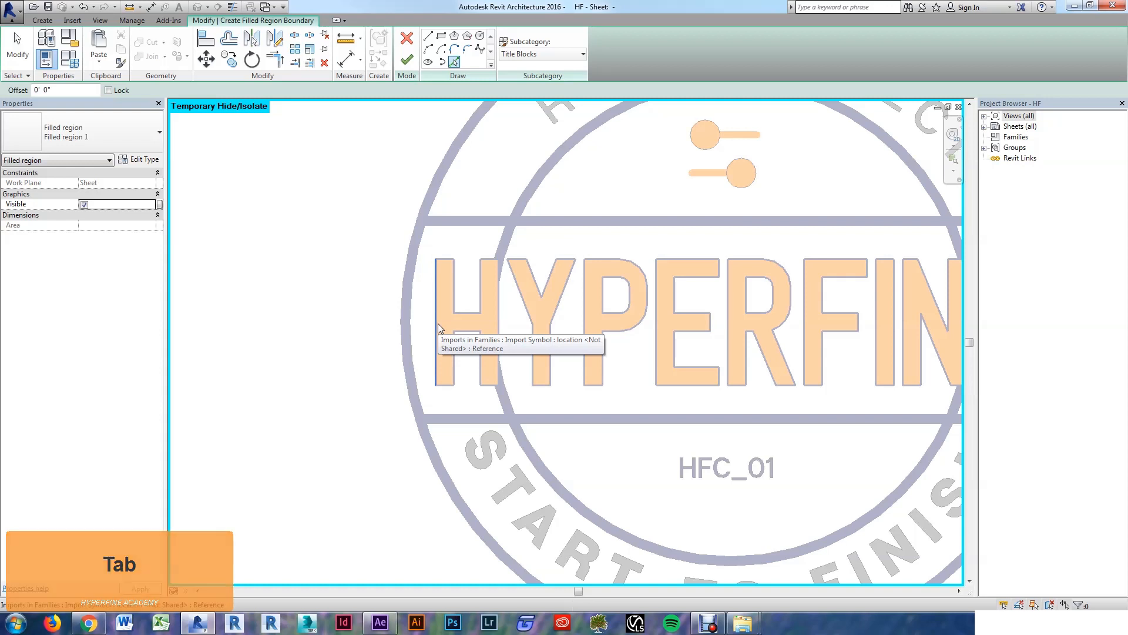
key("Tab")
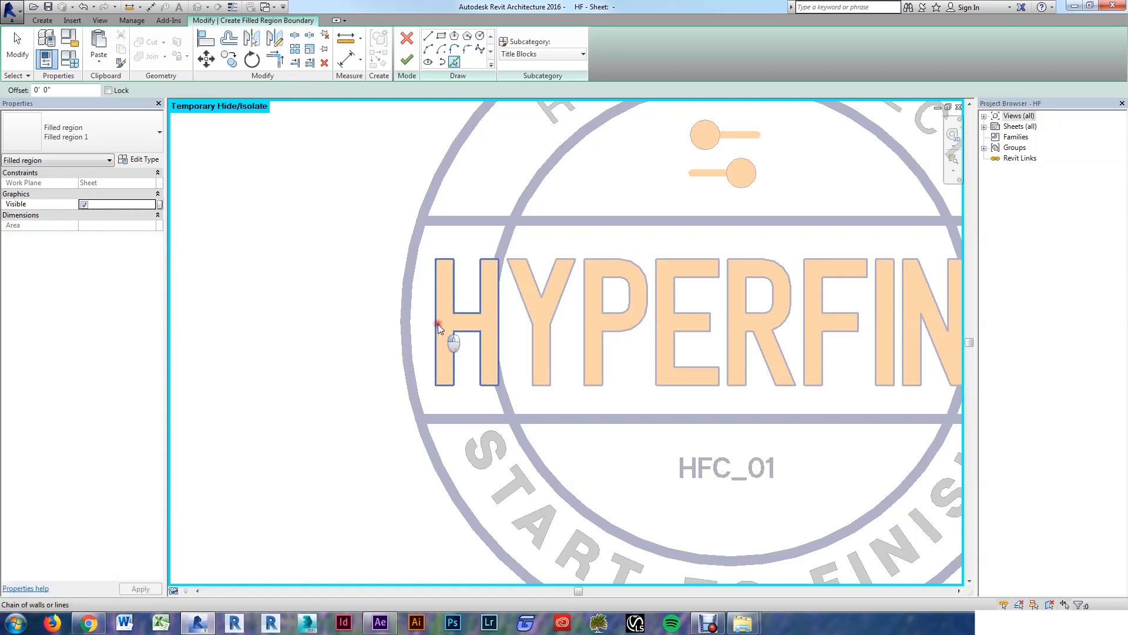
Step: Add the H, Y, P (with its inner loop) and E outlines to the filled region boundary
left_click(438, 324)
key("Tab")
key("Tab")
key("Tab")
key("Tab")
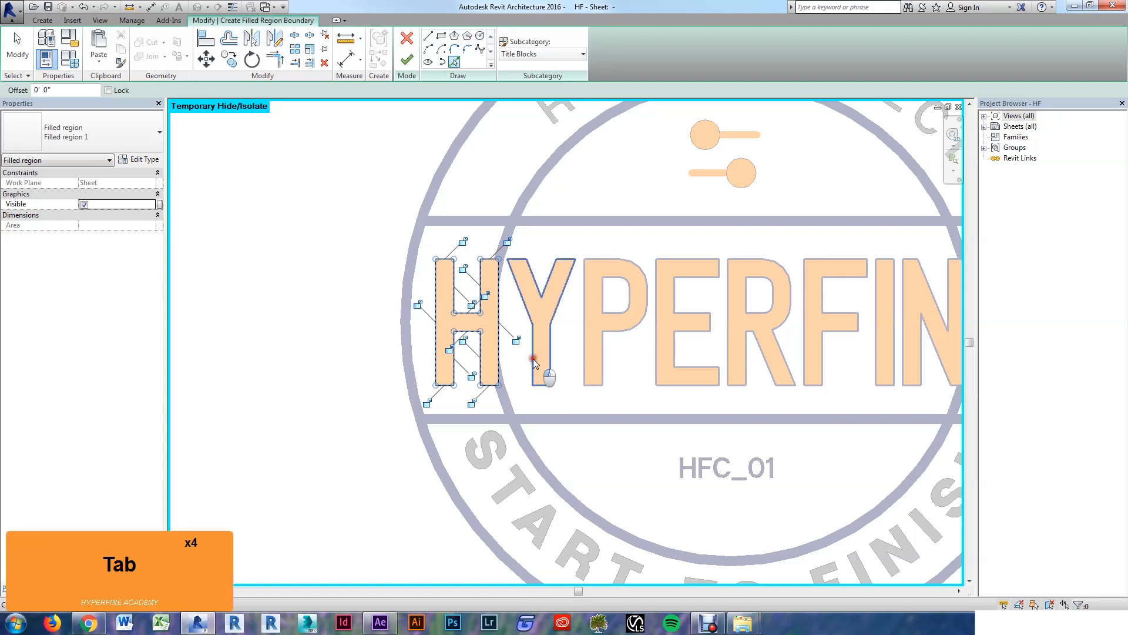
left_click(534, 359)
key("Tab")
key("Tab")
key("Tab")
left_click(586, 362)
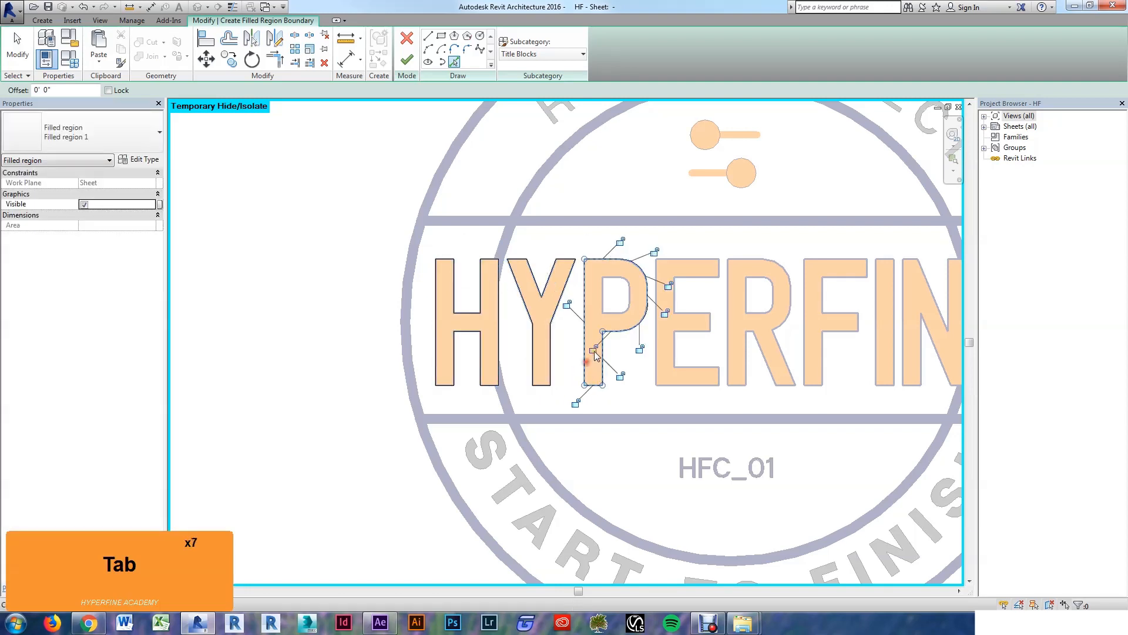
left_click(620, 317)
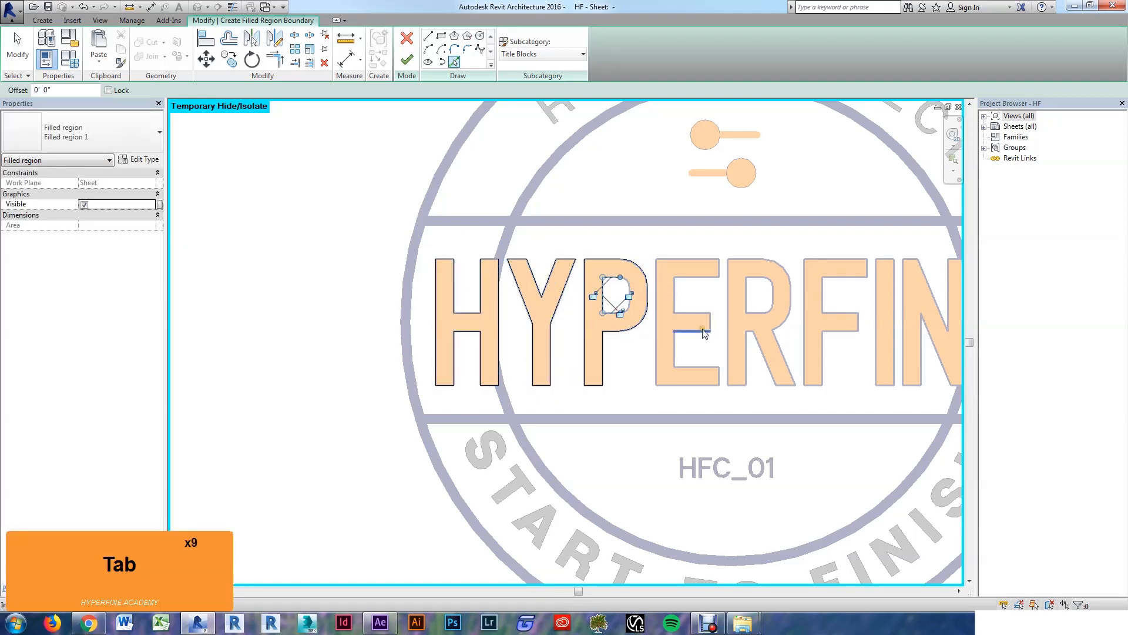
key("Tab")
left_click(708, 351)
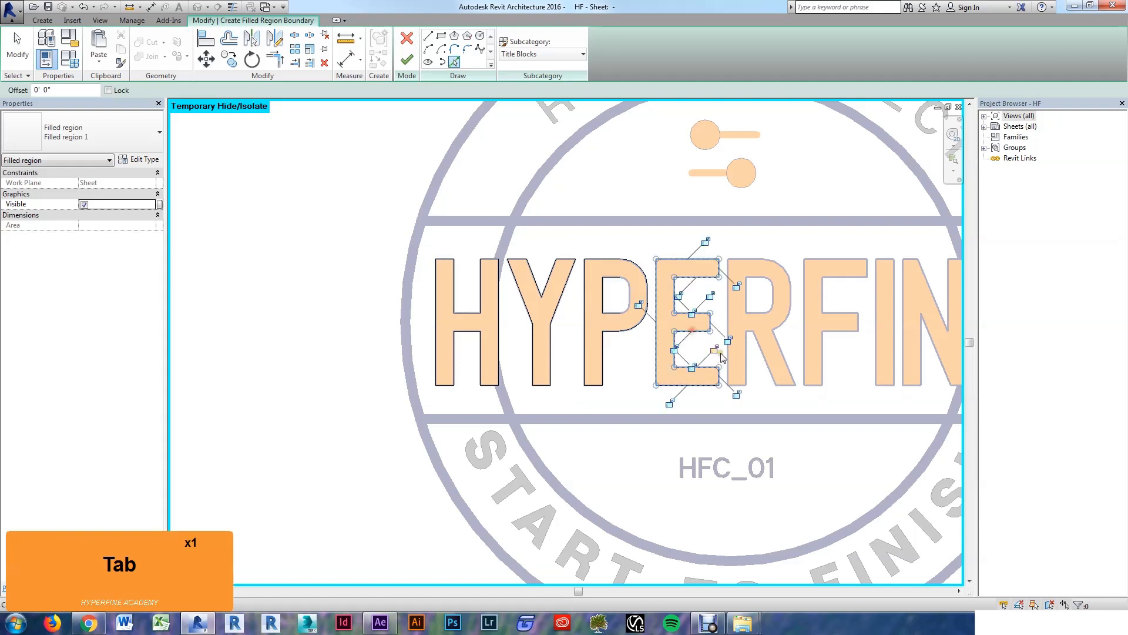
Step: Add the R, F, I, N and final E outlines, then finish the sketch, triggering the closed-loops error
key("Tab")
key("Tab")
left_click(745, 370)
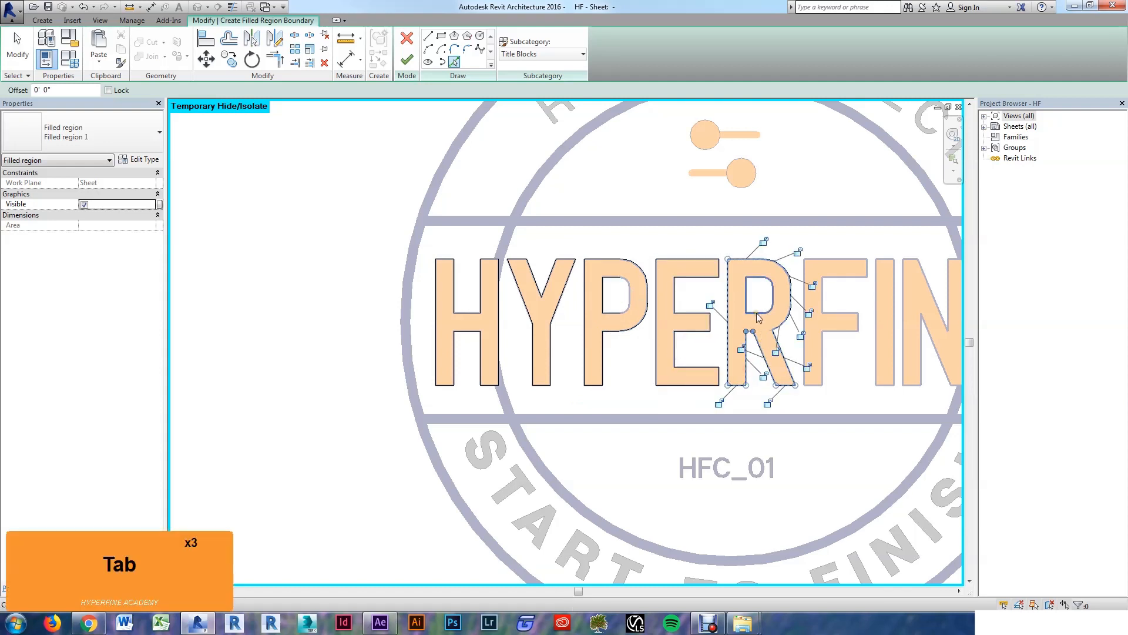
left_click(756, 313)
scroll(764, 329, "down", 2)
scroll(776, 350, "up", 2)
key("Tab")
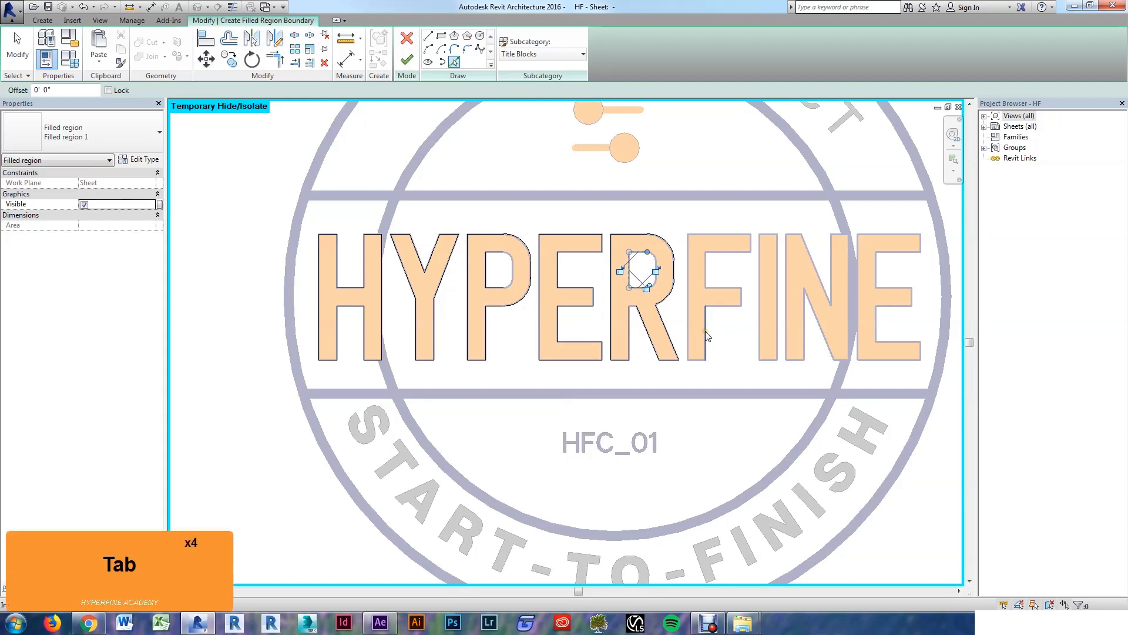
key("Tab")
left_click(707, 336)
key("Tab")
key("Tab")
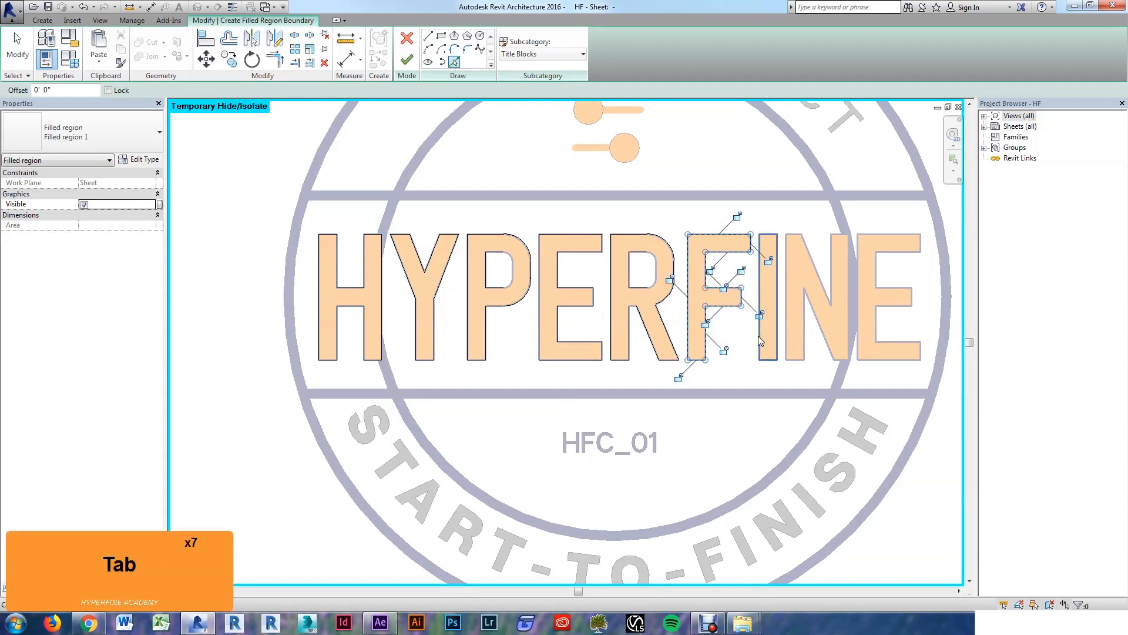
left_click(758, 336)
key("Tab")
key("Tab")
left_click(802, 339)
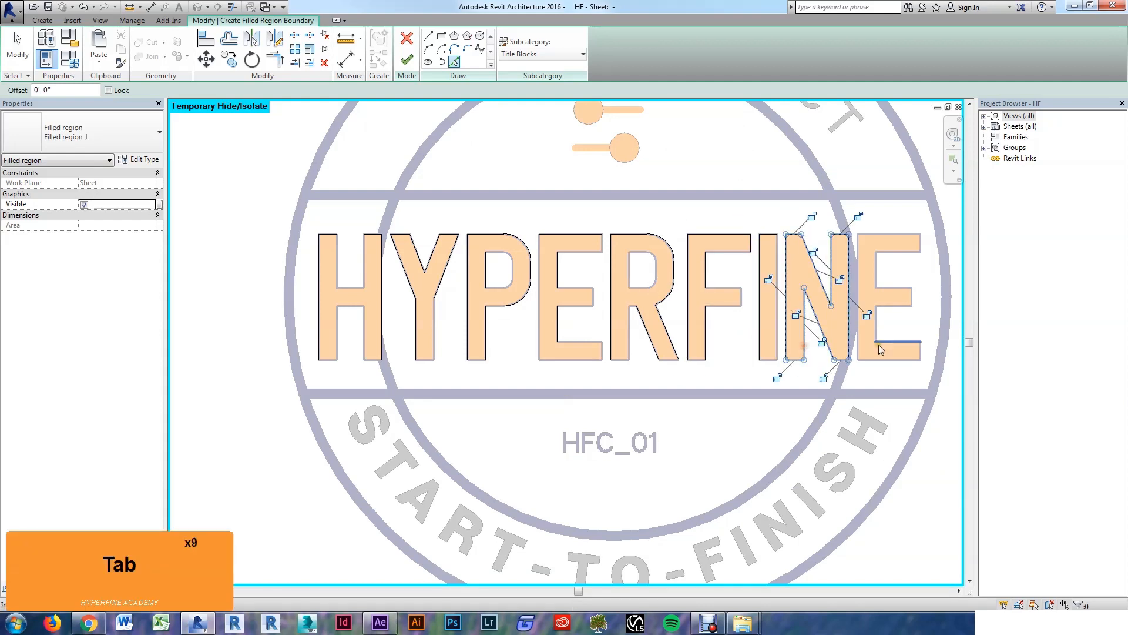
key("Tab")
key("Tab")
key("Tab")
key("Tab")
key("Tab")
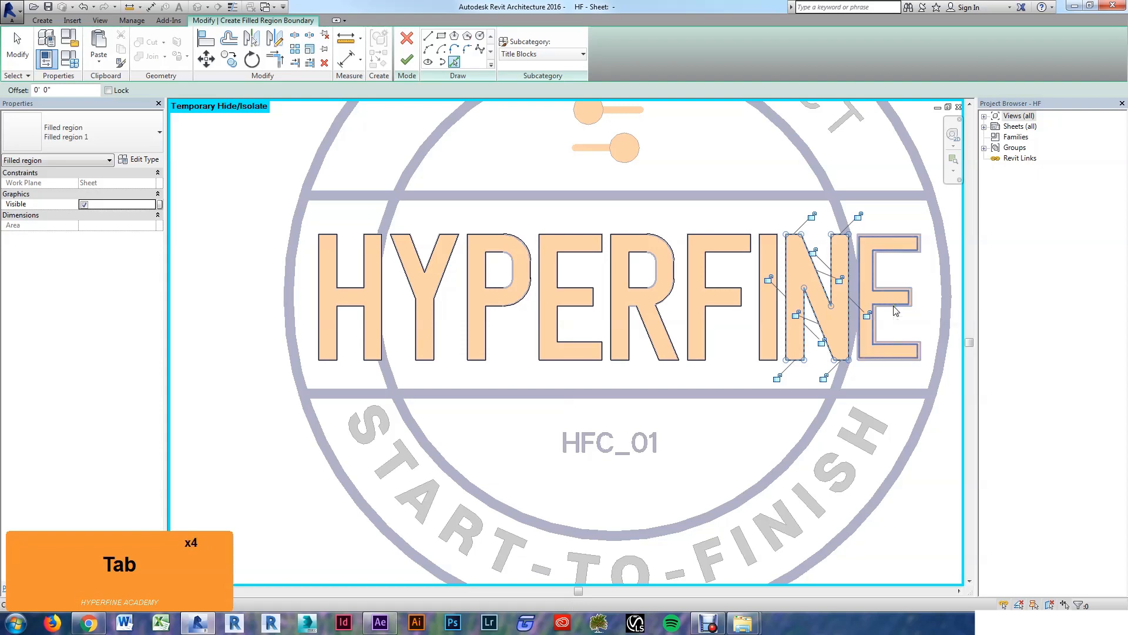
left_click(895, 311)
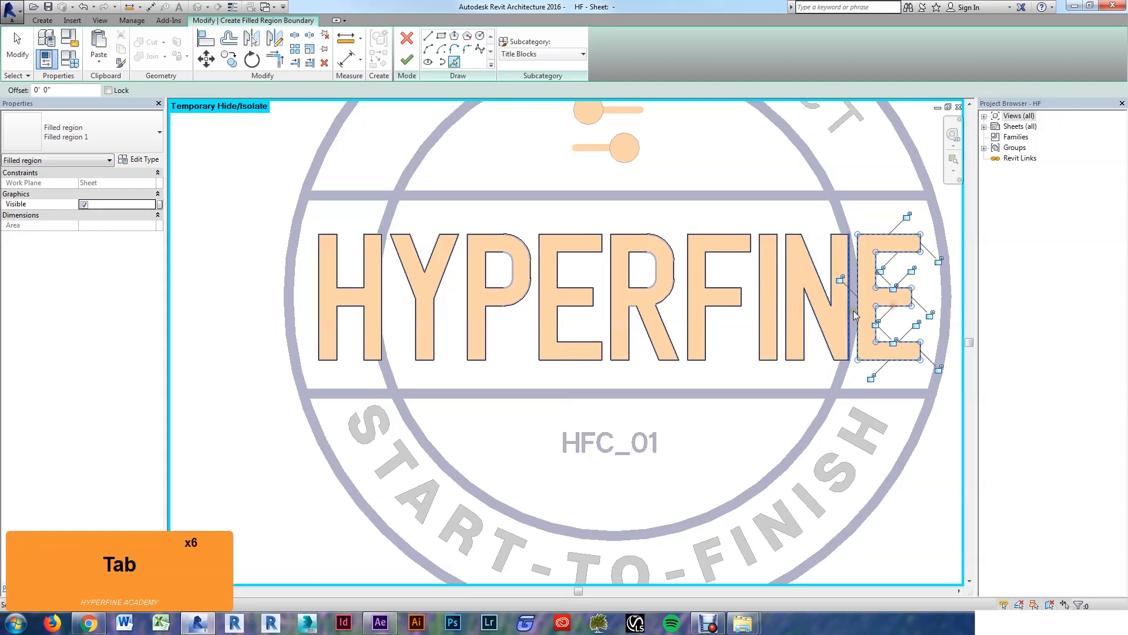
scroll(737, 297, "down", 3)
left_click(406, 59)
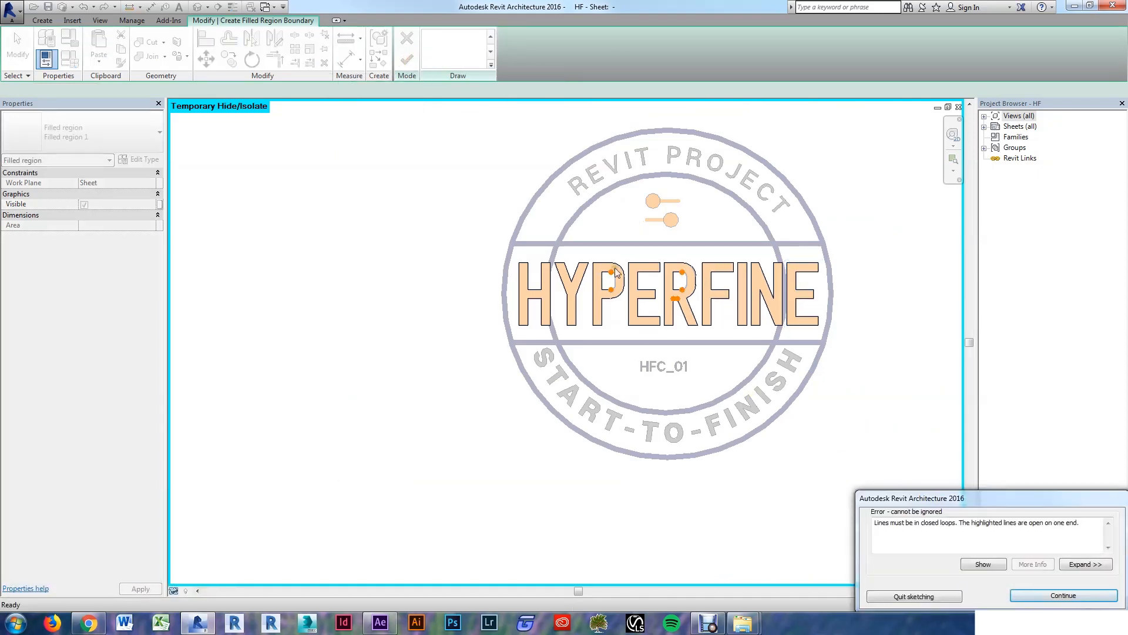
Step: Dismiss the error, add the P's inner edge, and trim the P counter's lines to a corner
left_click(1063, 595)
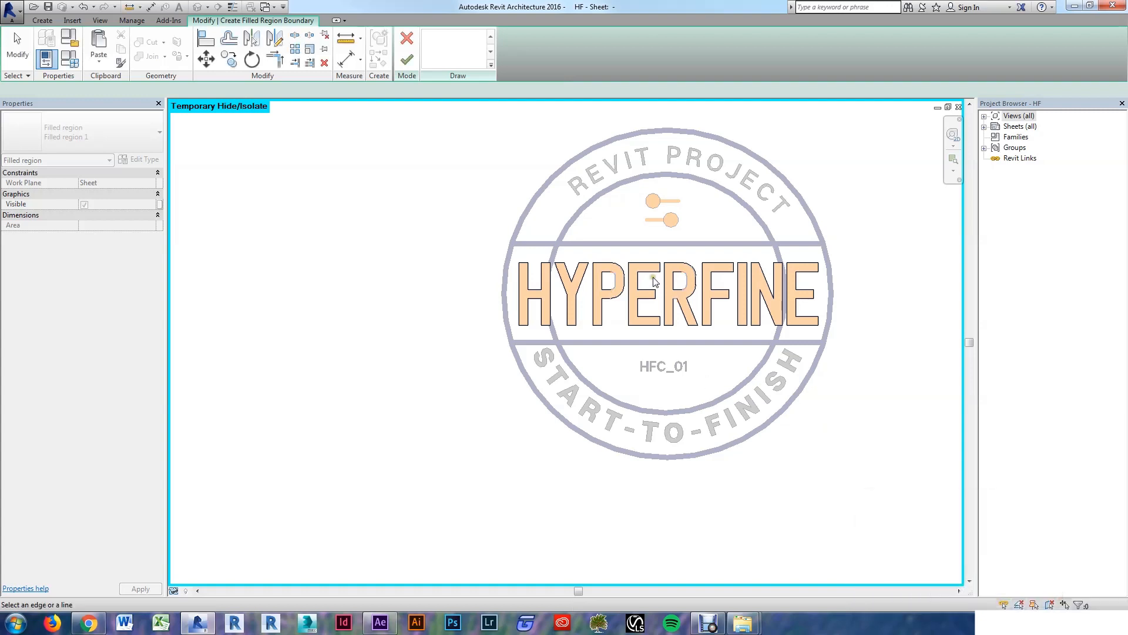
scroll(664, 291, "up", 2)
scroll(661, 295, "up", 2)
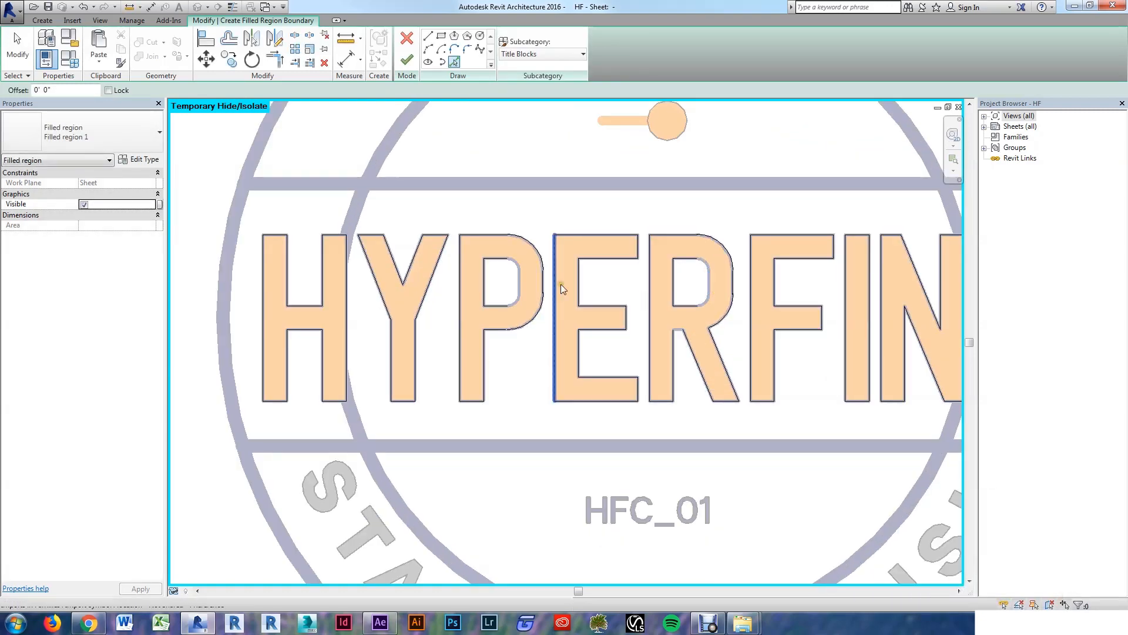
scroll(520, 299, "down", 2)
scroll(521, 299, "down", 1)
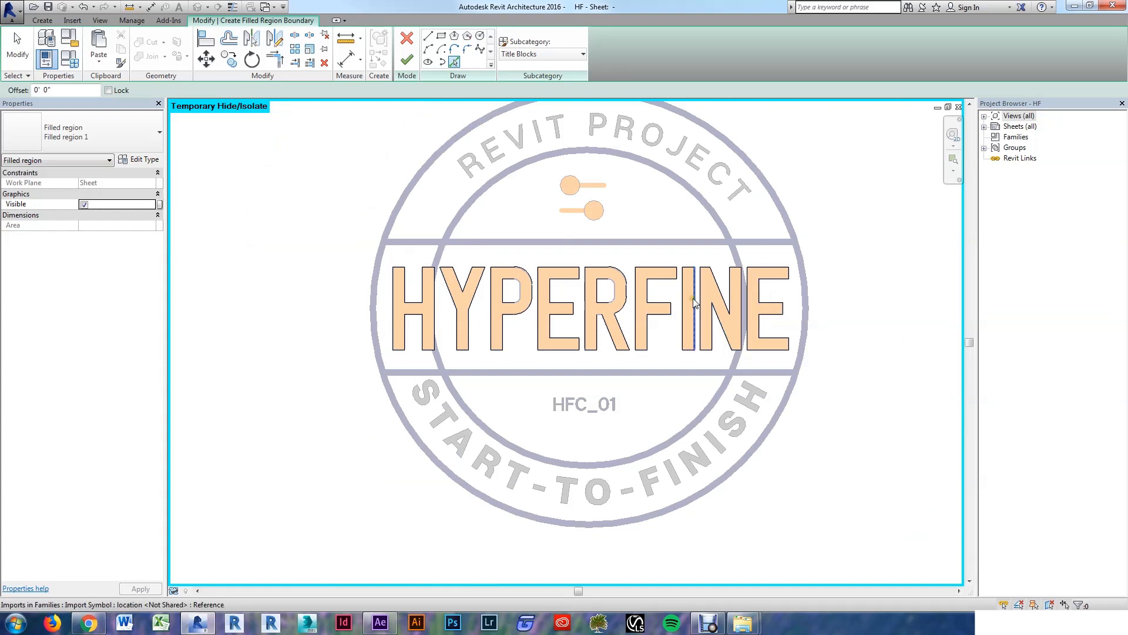
scroll(511, 291, "up", 2)
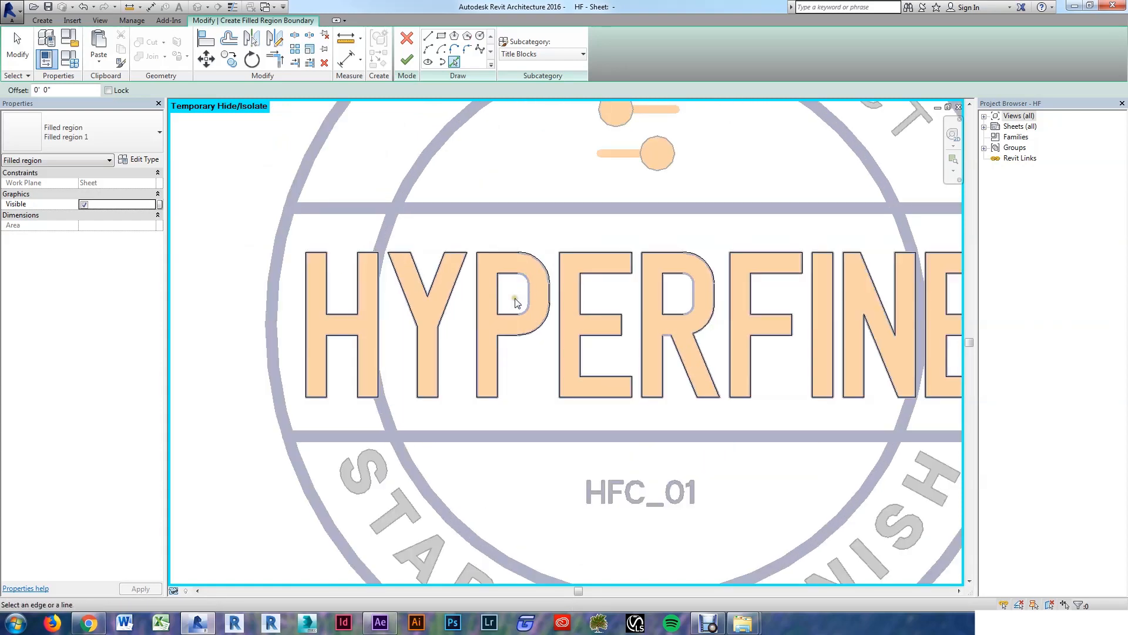
scroll(512, 297, "up", 1)
scroll(507, 290, "up", 2)
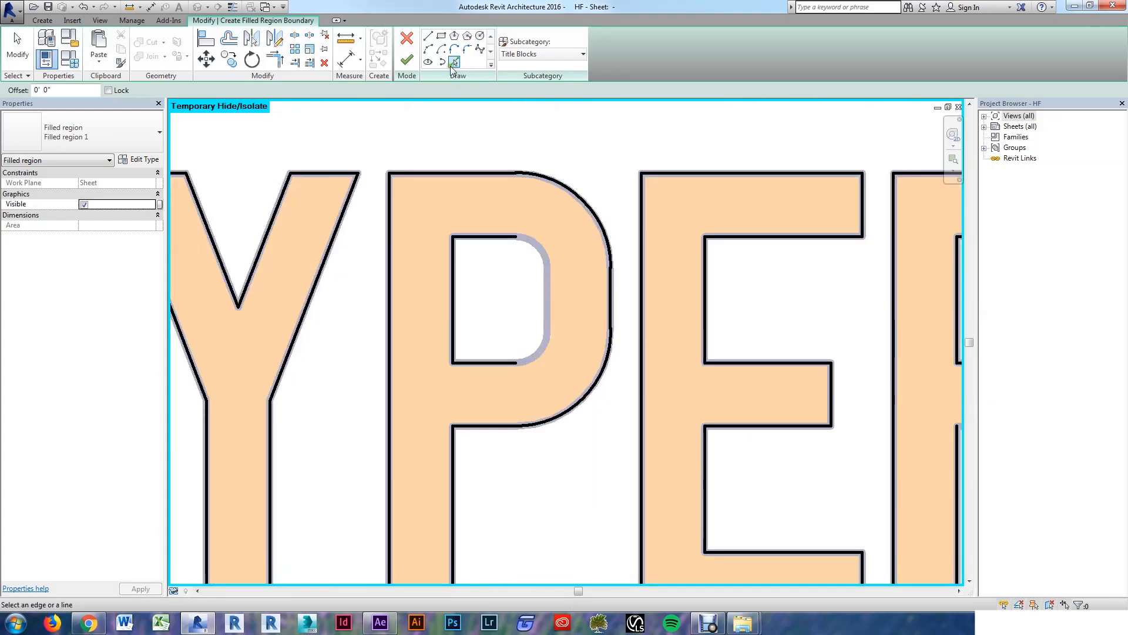
left_click(549, 293)
key("Escape")
key("Escape")
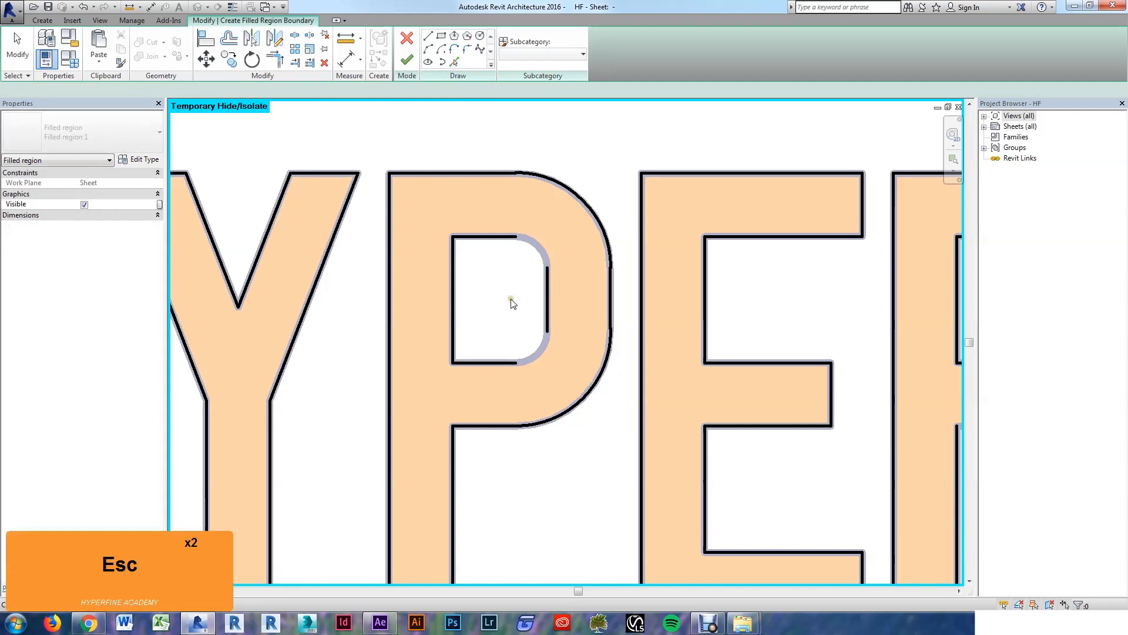
key("t")
key("r")
left_click(509, 236)
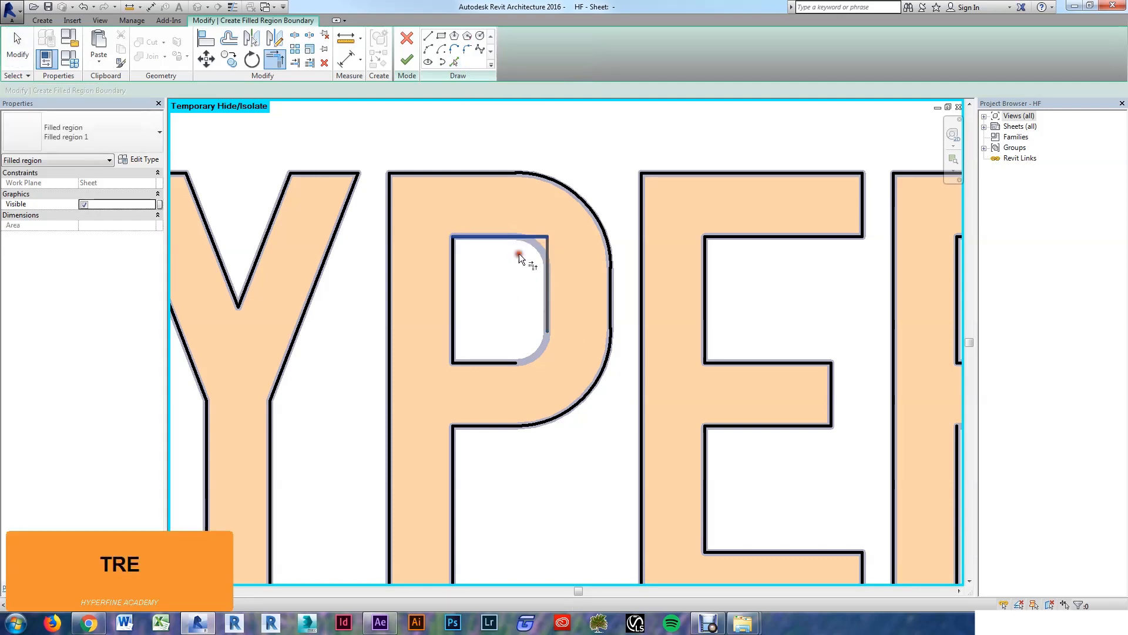
left_click(505, 362)
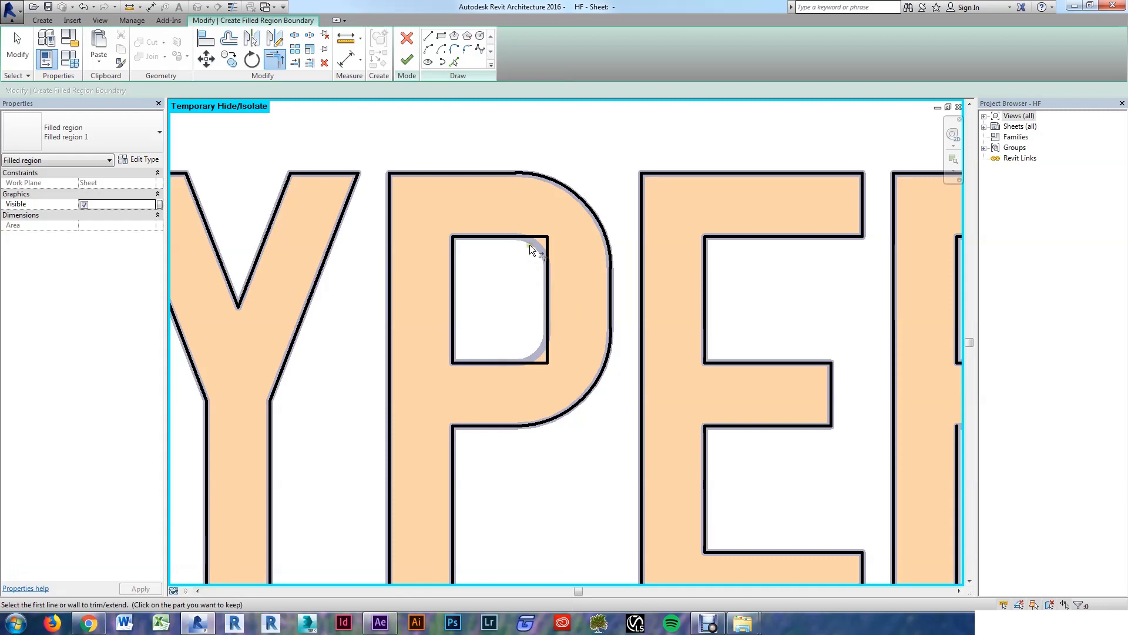
key("Escape")
key("Escape")
key("Escape")
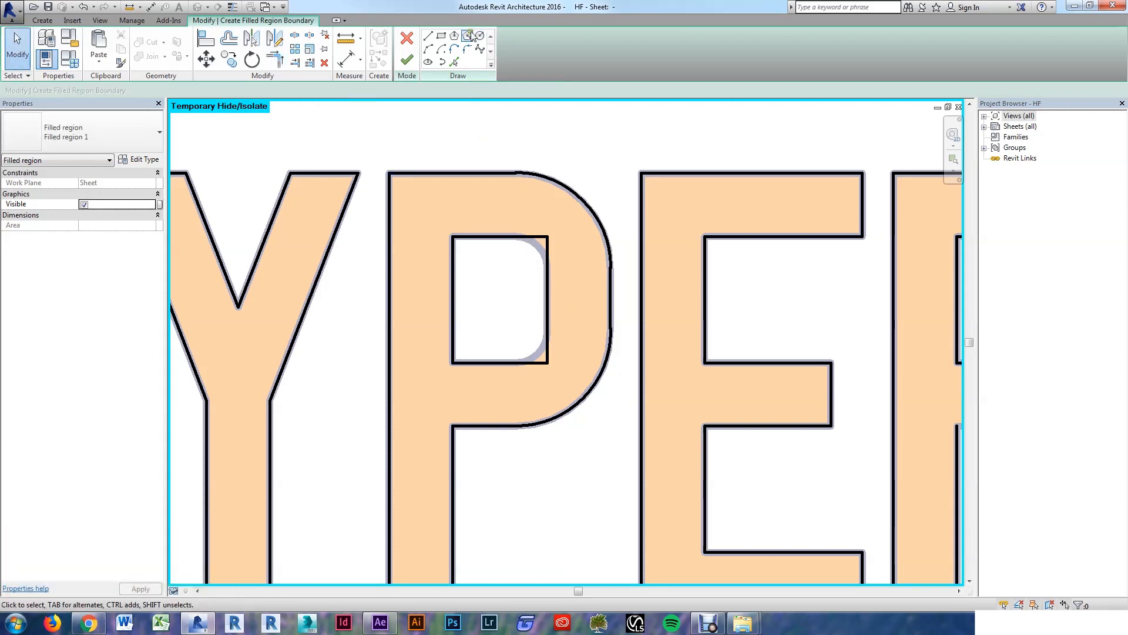
Step: Fillet the P counter's upper-right and lower-right corners
left_click(469, 51)
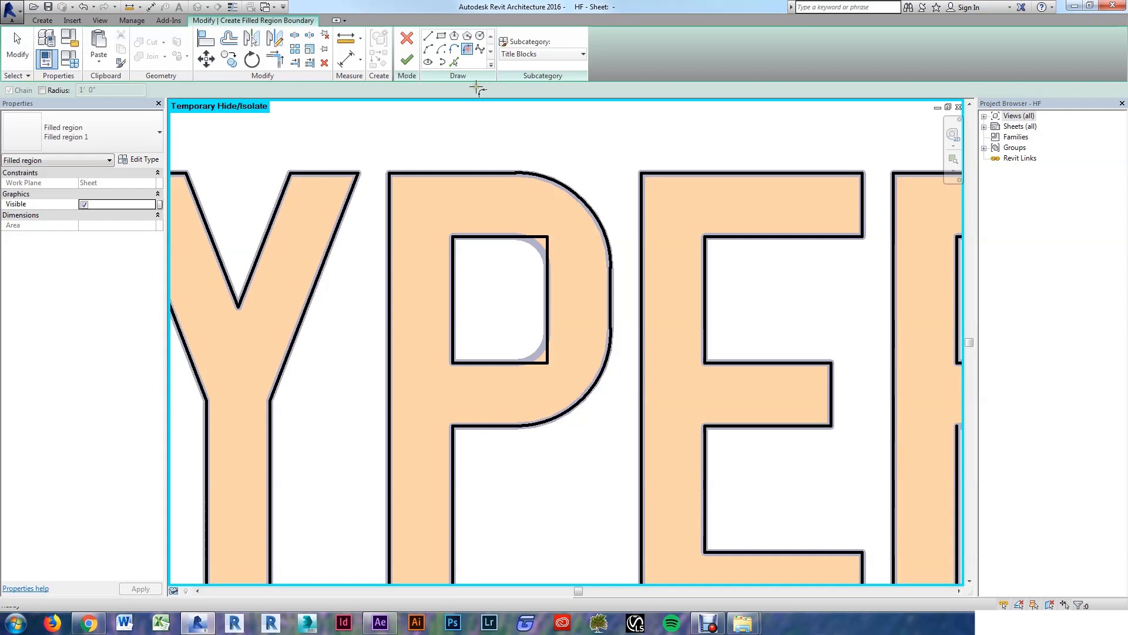
left_click(520, 236)
left_click(546, 258)
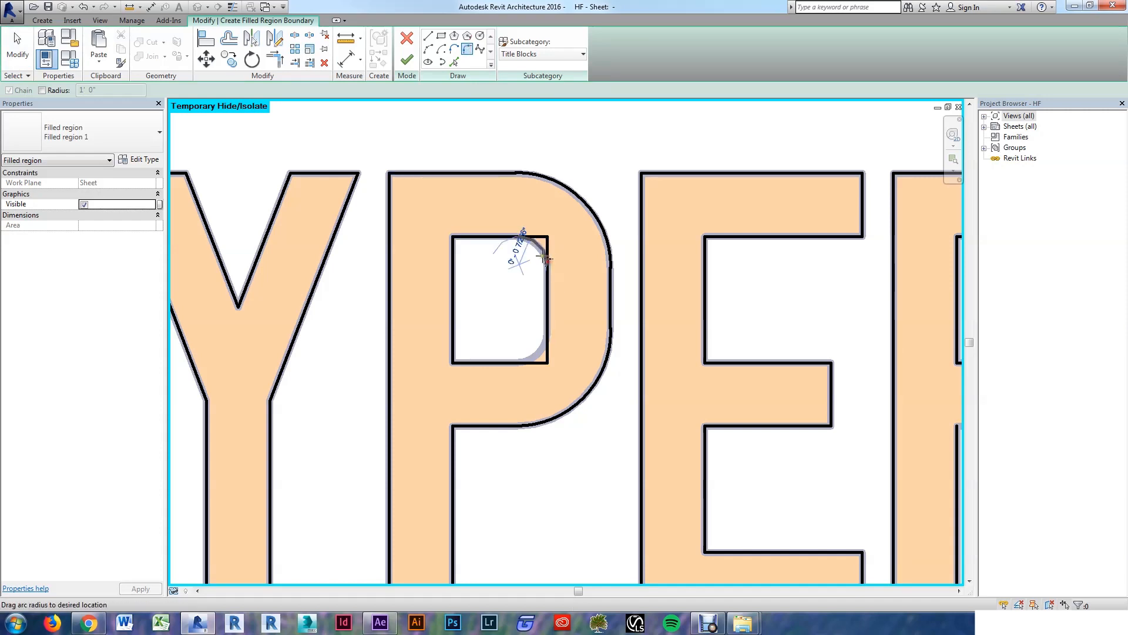
left_click(544, 261)
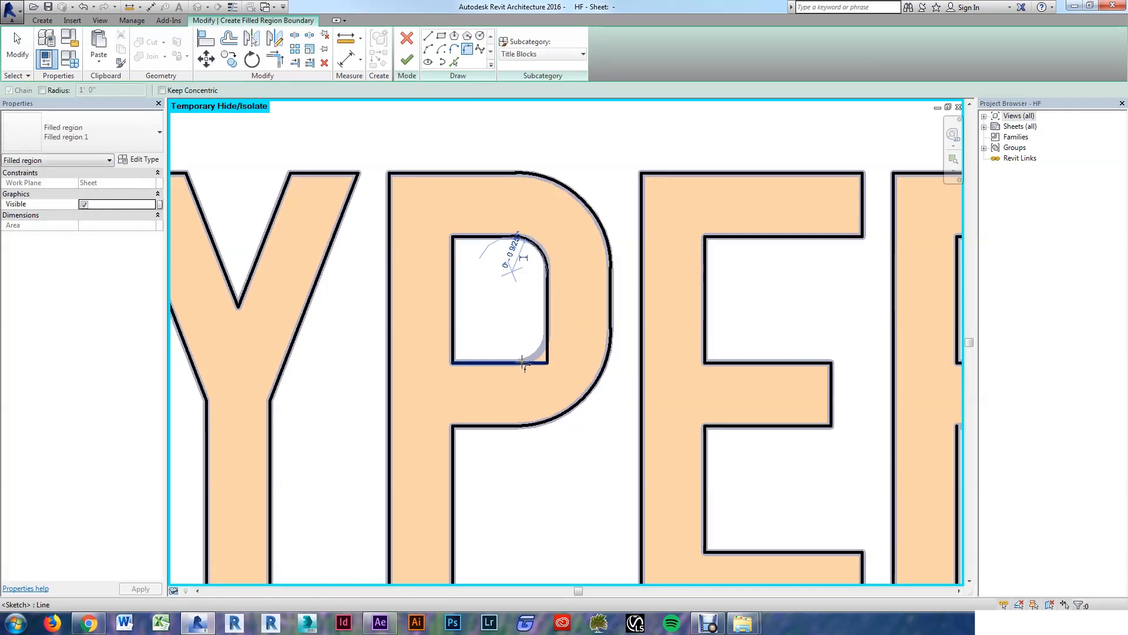
left_click(522, 363)
left_click(547, 343)
left_click(540, 352)
scroll(500, 343, "down", 3)
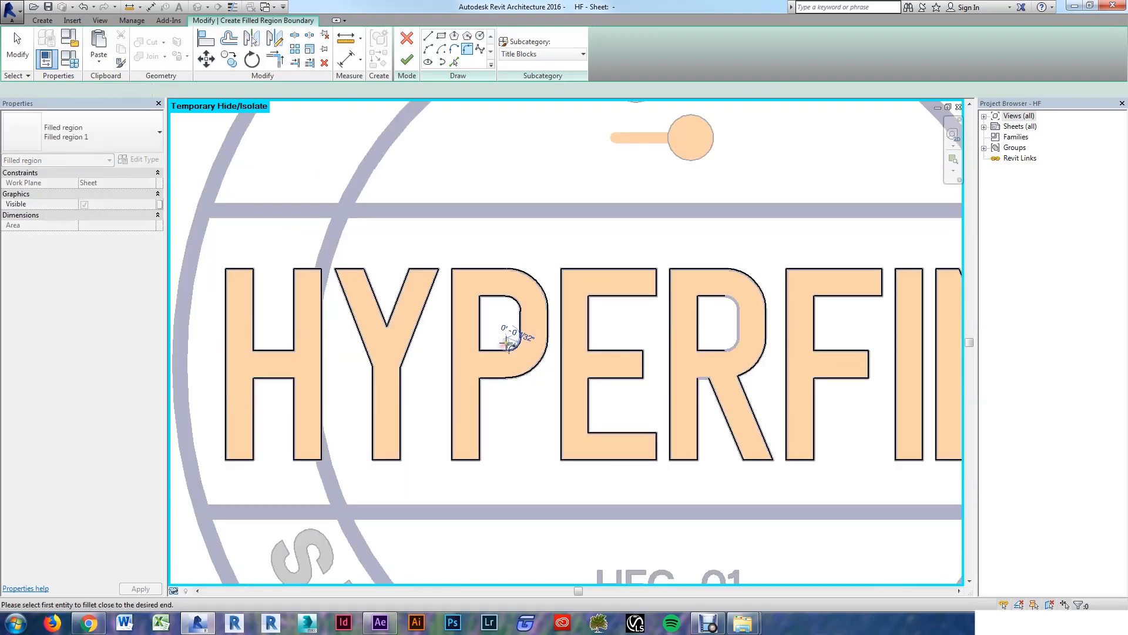
key("Escape")
key("Escape")
key("Escape")
key("Escape")
key("Escape")
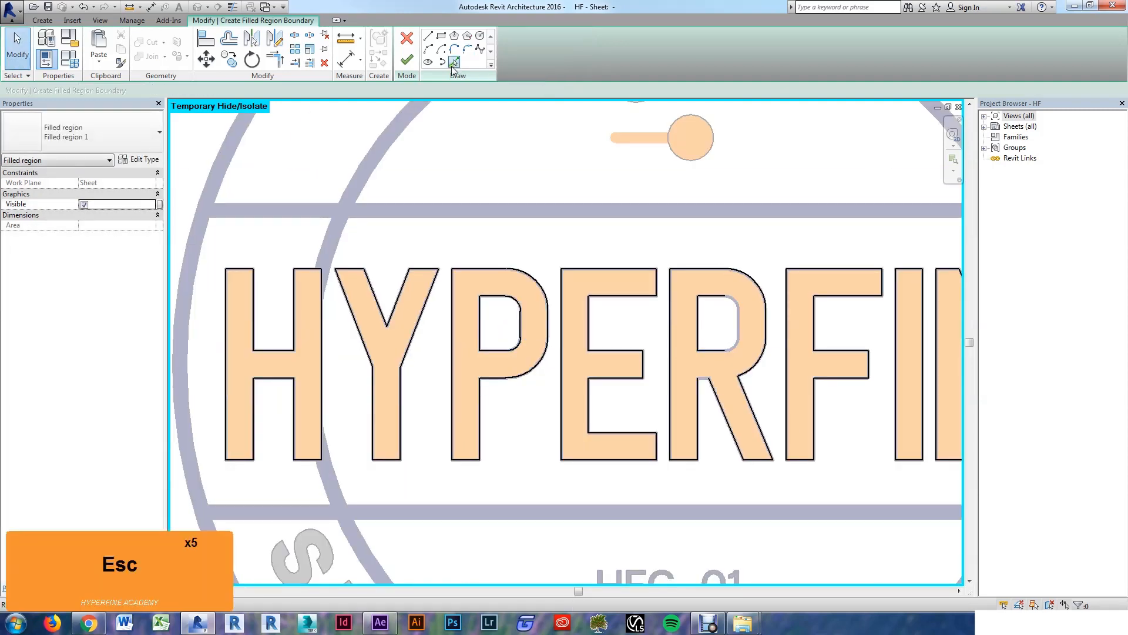
Step: Trim the R counter's top and right lines to a square corner with TR
left_click(454, 62)
scroll(729, 314, "up", 3)
key("Escape")
key("Escape")
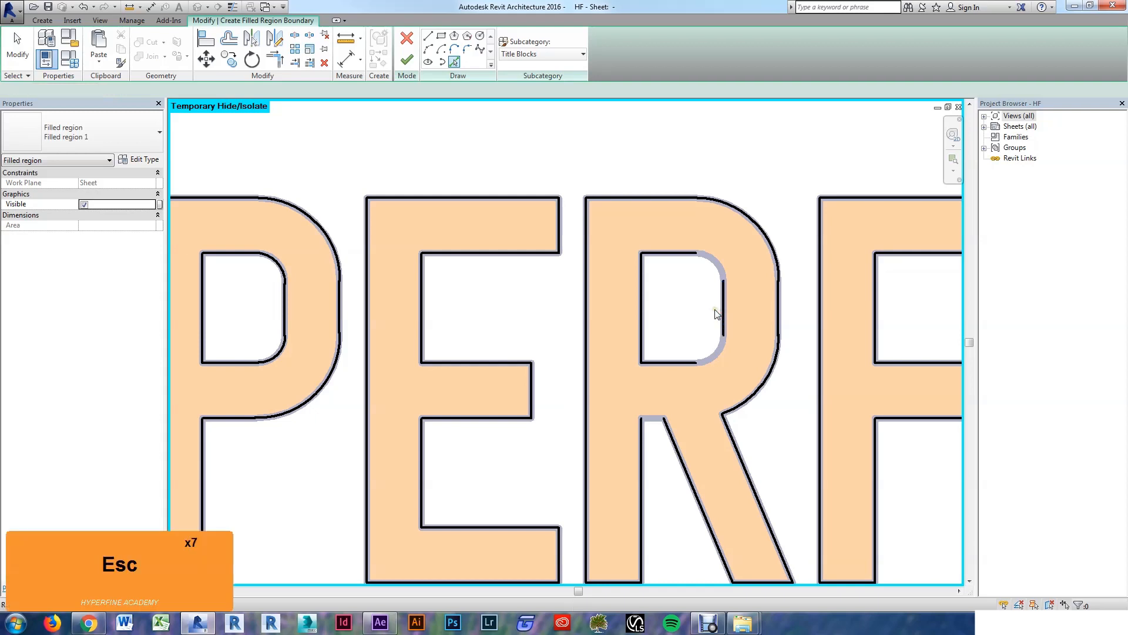
key("t")
key("r")
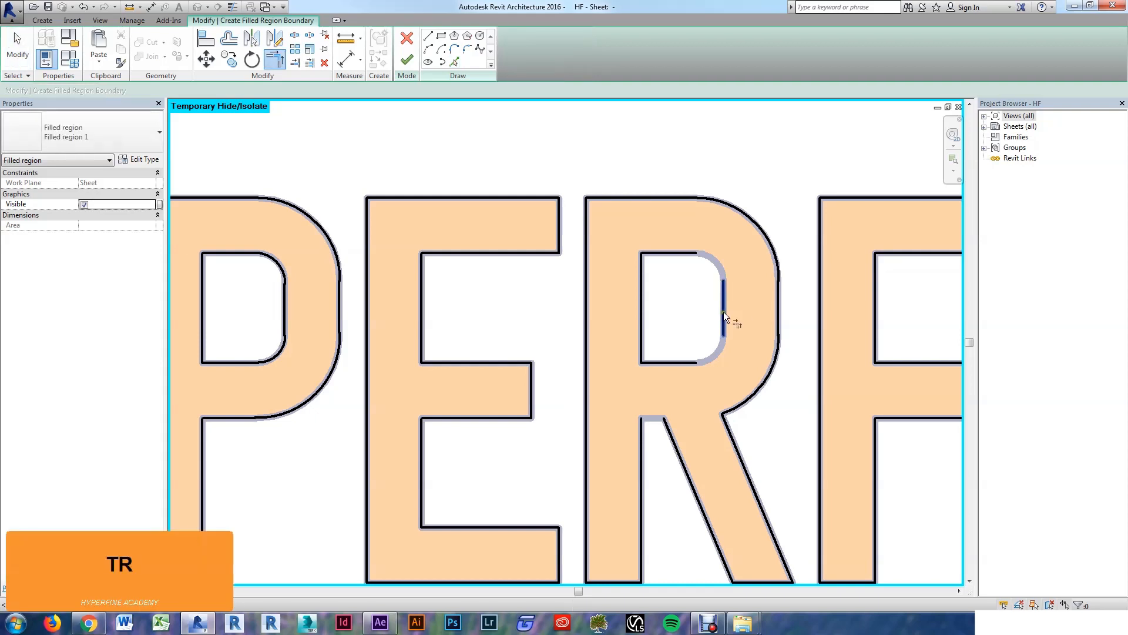
left_click(682, 252)
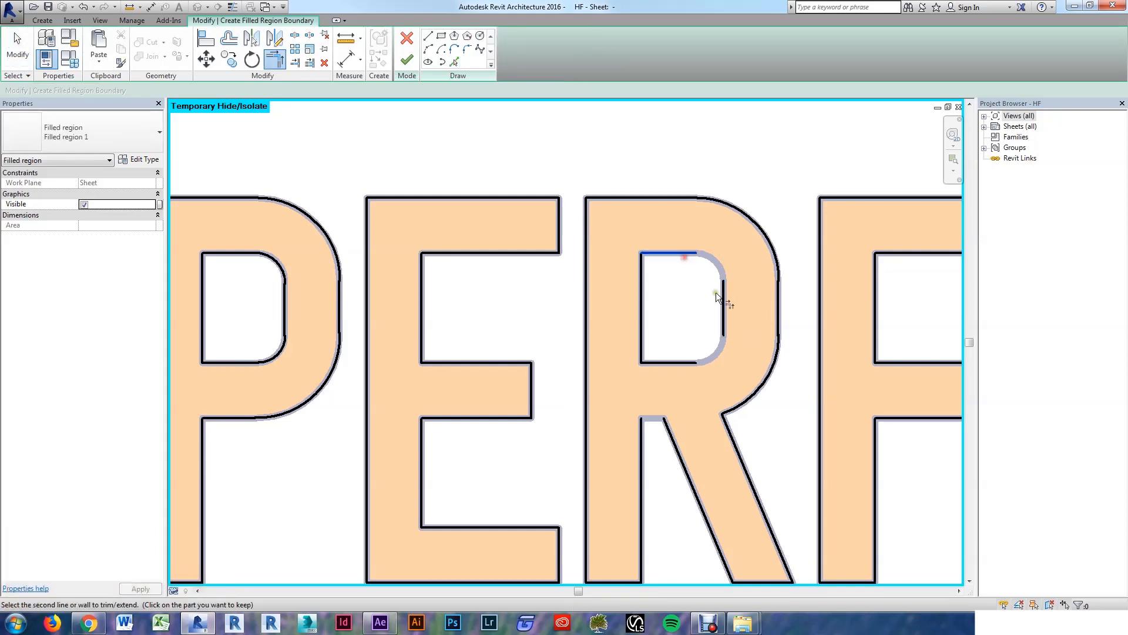
left_click(699, 348)
scroll(682, 347, "down", 3)
scroll(679, 332, "up", 3)
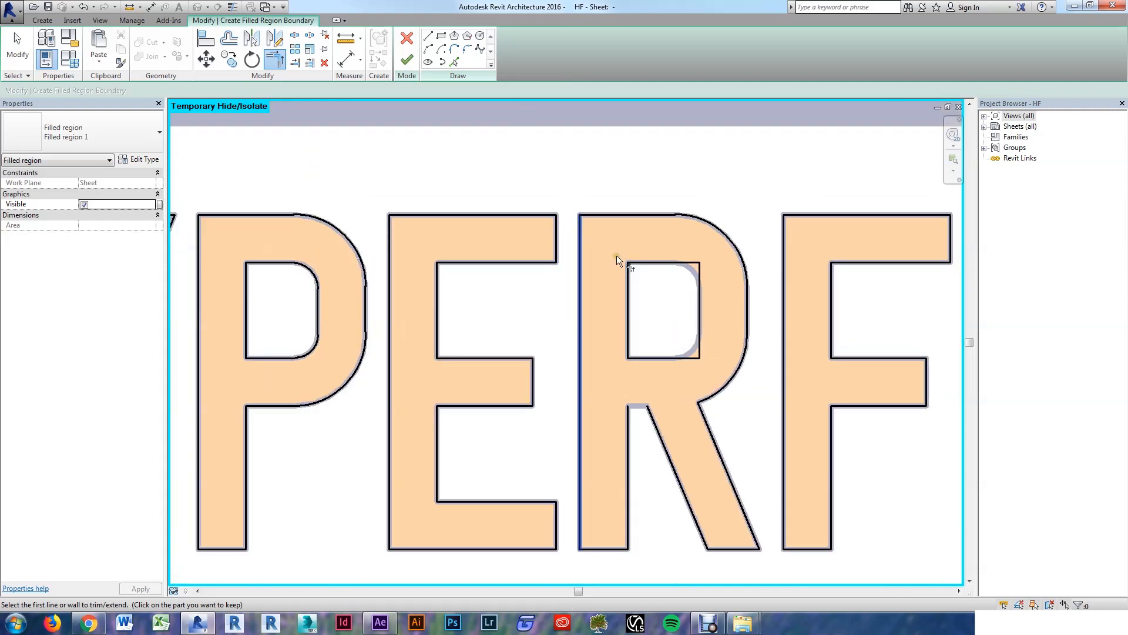
key("Escape")
key("Escape")
Step: Fillet the R counter's upper-right corner
left_click(467, 49)
left_click(701, 303)
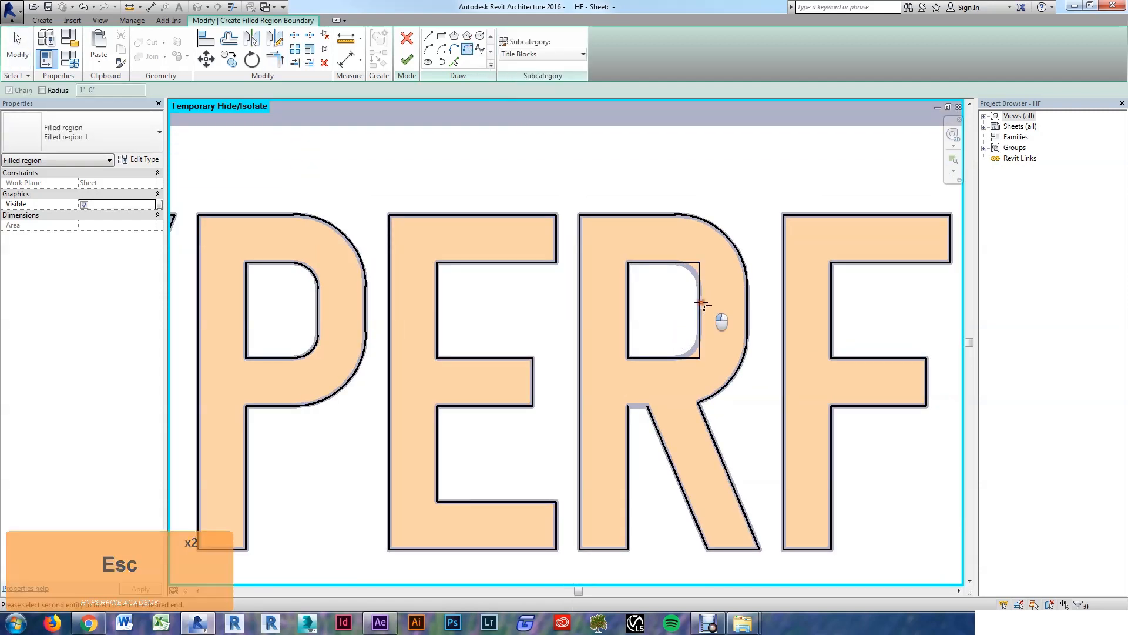
left_click(678, 262)
left_click(692, 271)
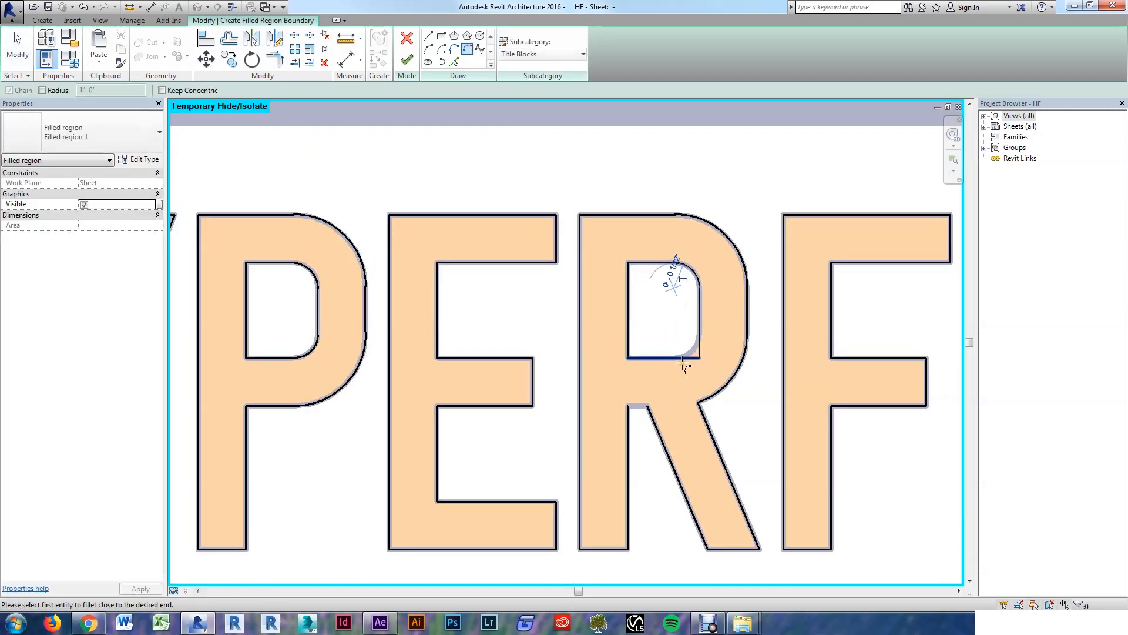
left_click(684, 360)
left_click(697, 349)
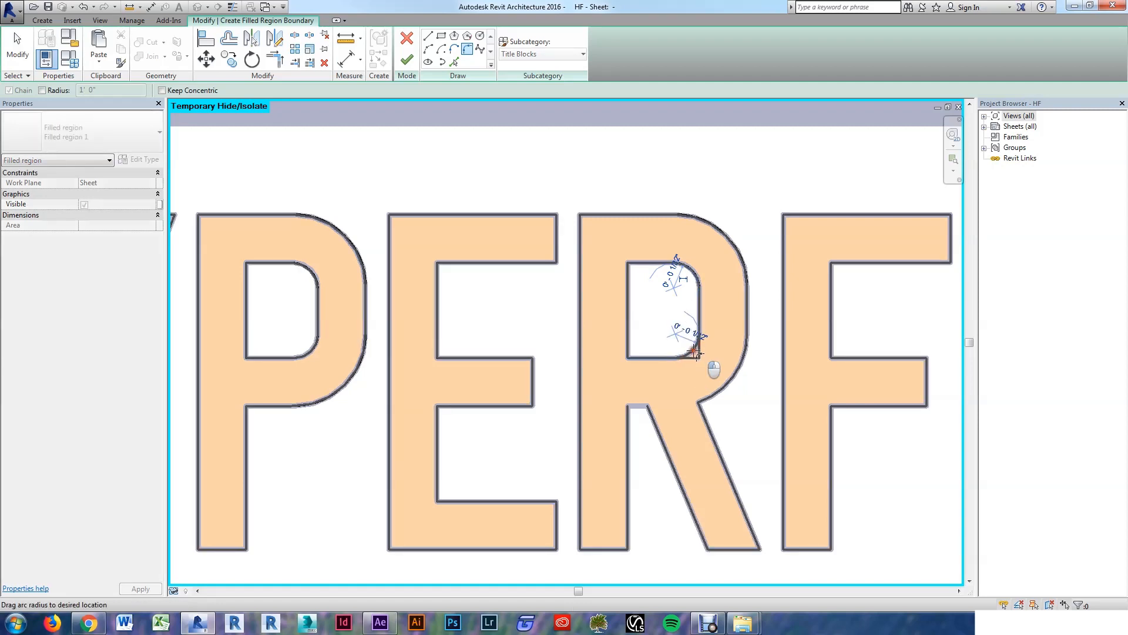
key("Escape")
key("Escape")
scroll(654, 339, "down", 2)
scroll(667, 372, "up", 4)
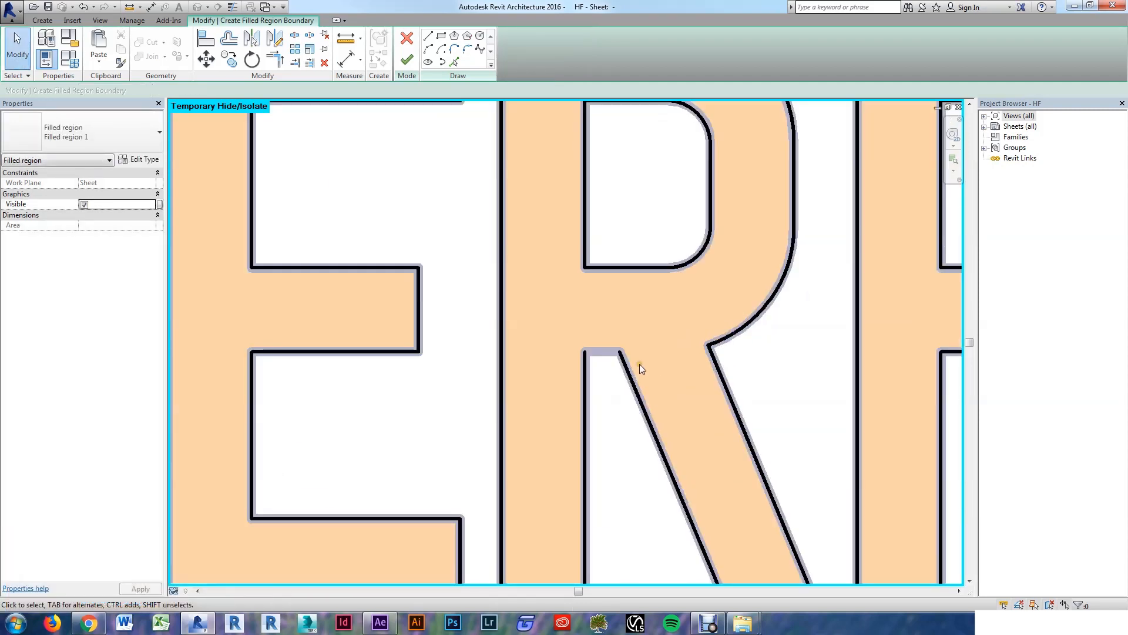
scroll(605, 362, "up", 2)
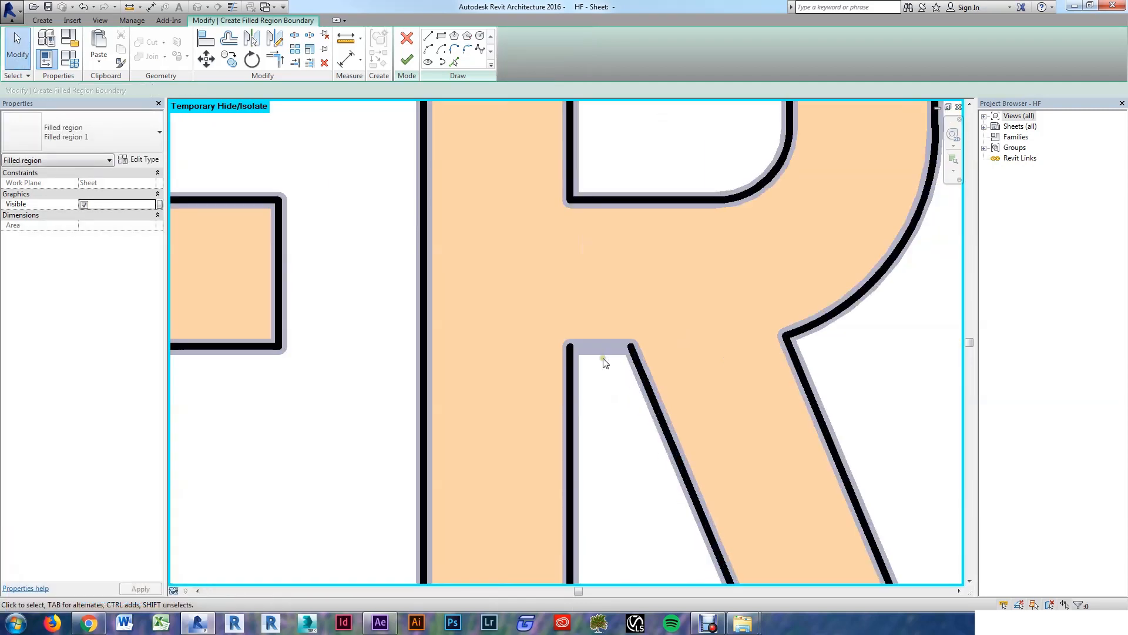
Step: Draw a horizontal boundary line across the R's leg
left_click(455, 62)
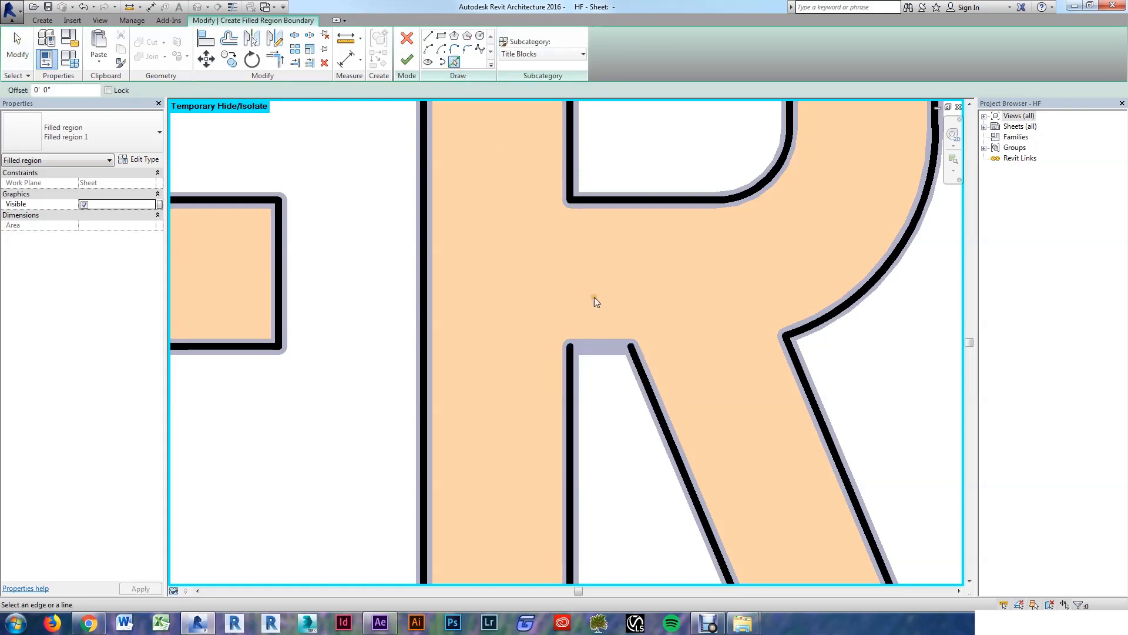
left_click(428, 37)
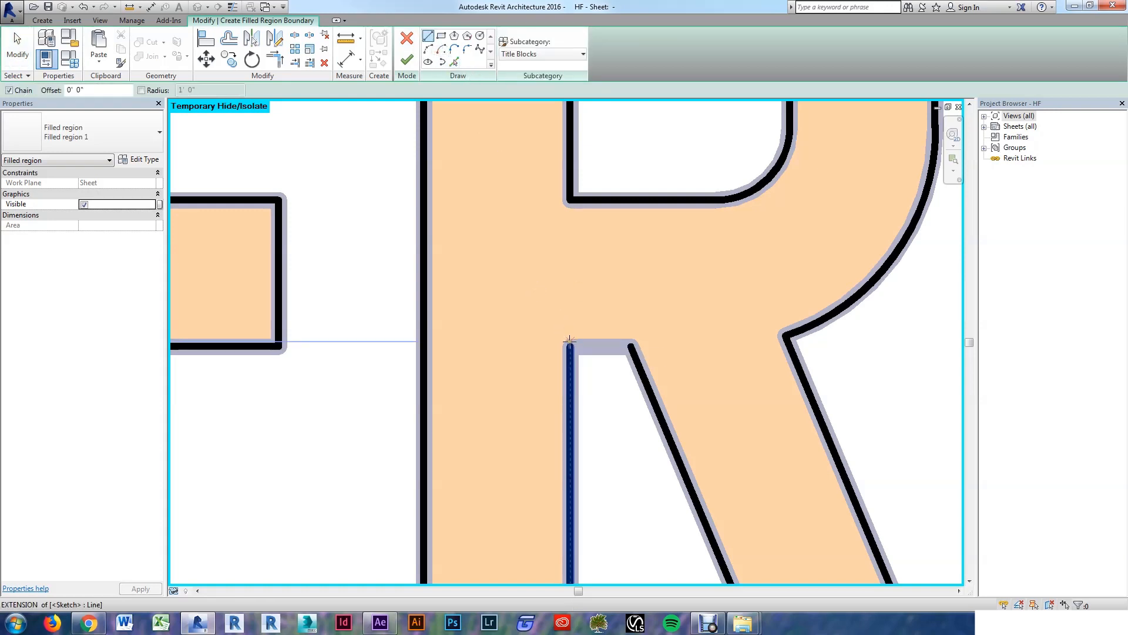
left_click(570, 346)
key("Escape")
key("Escape")
key("Escape")
key("Escape")
key("Escape")
key("Escape")
scroll(629, 347, "down", 3)
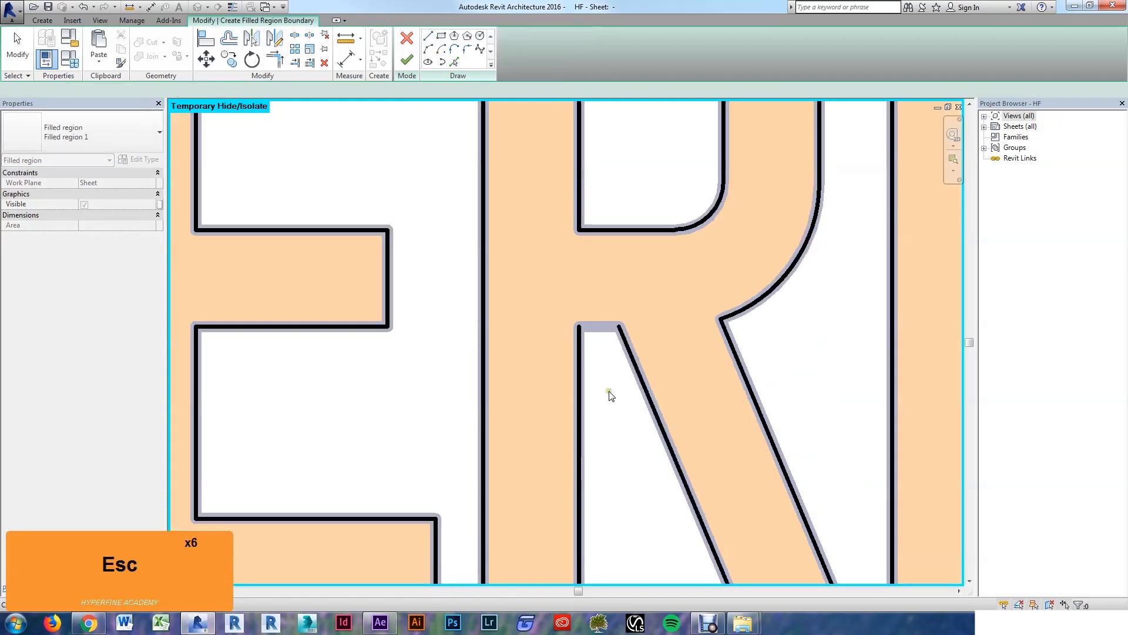
left_click(428, 36)
left_click(579, 379)
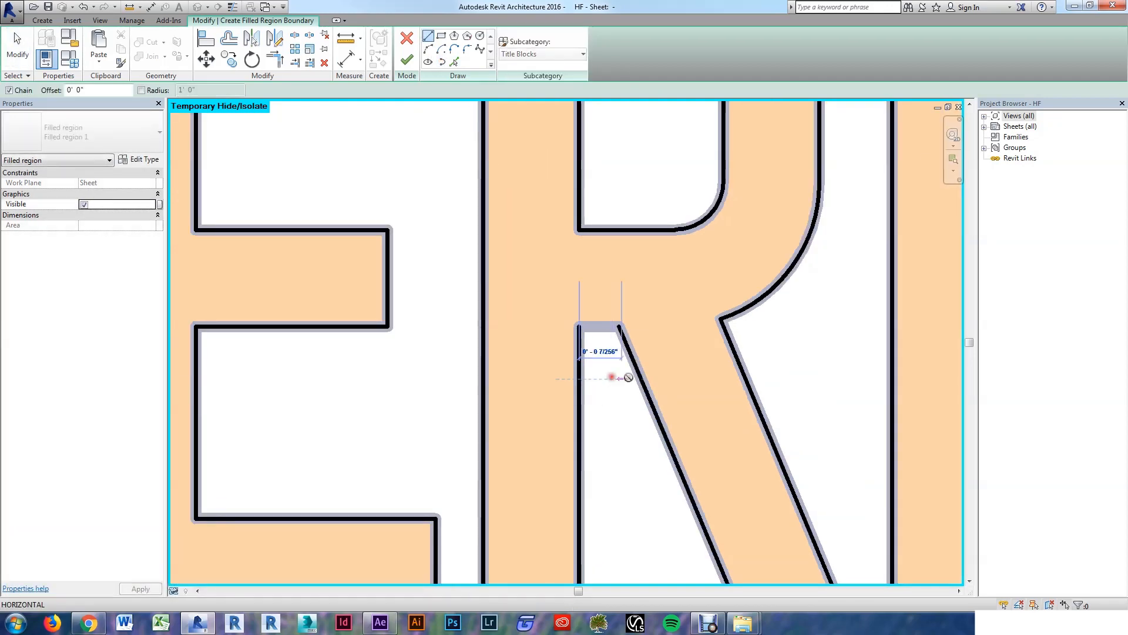
left_click(640, 379)
key("Escape")
key("Escape")
key("Escape")
Step: Trim the diagonal leg and stem to the horizontal line, then drag it up to the notch
key("t")
key("r")
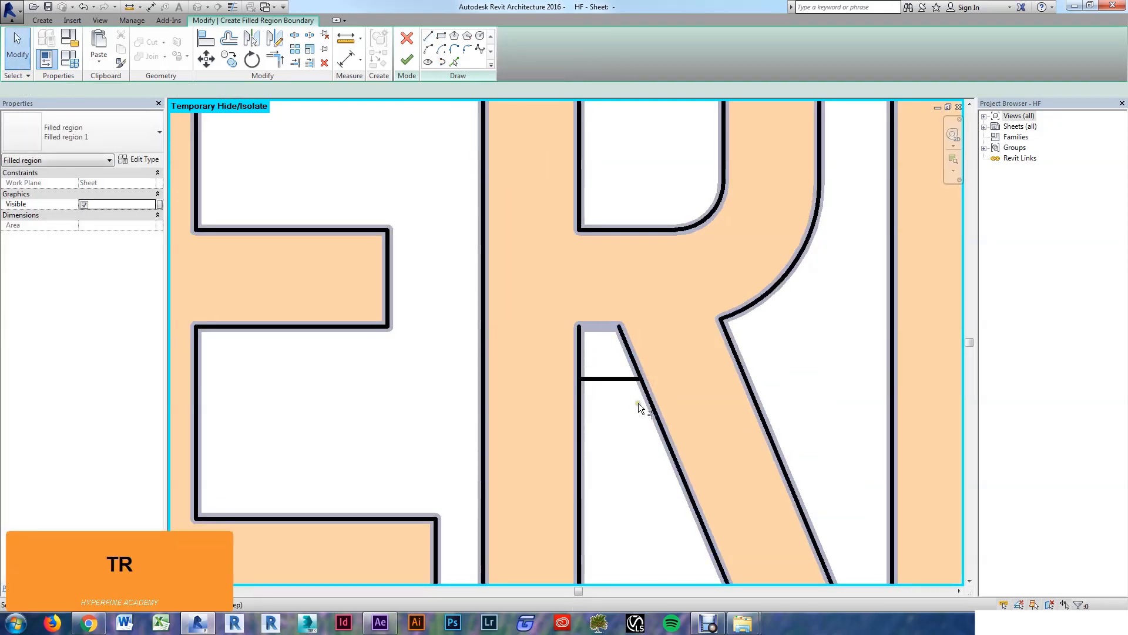
left_click(650, 399)
left_click(623, 377)
left_click(617, 380)
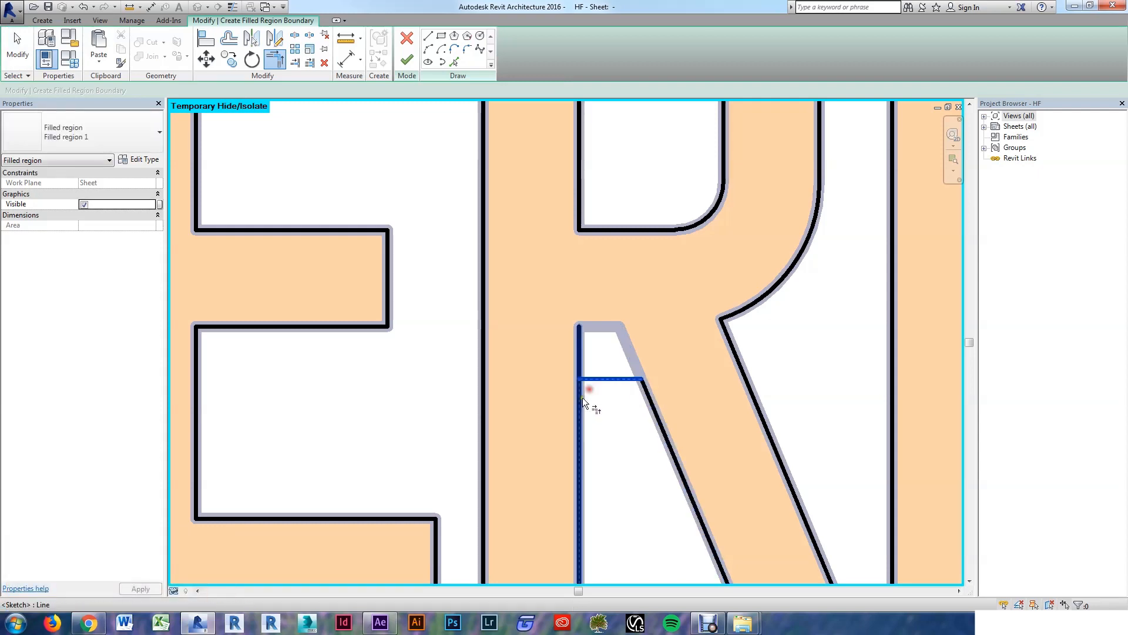
left_click(579, 399)
key("Escape")
key("Escape")
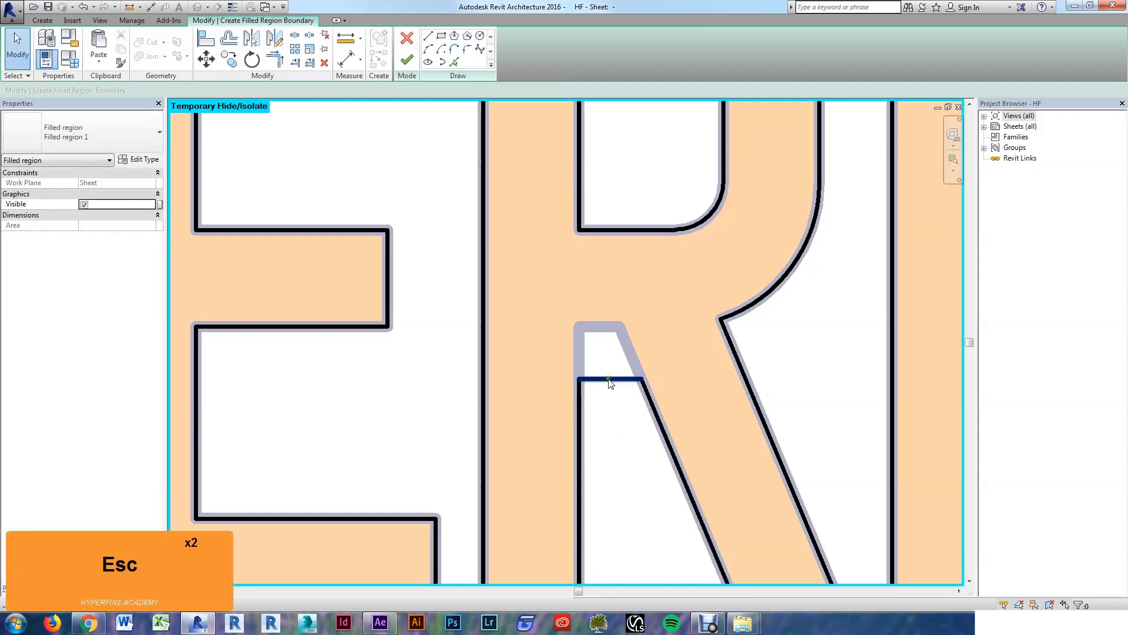
left_click(609, 377)
left_click_drag(609, 374, 610, 348)
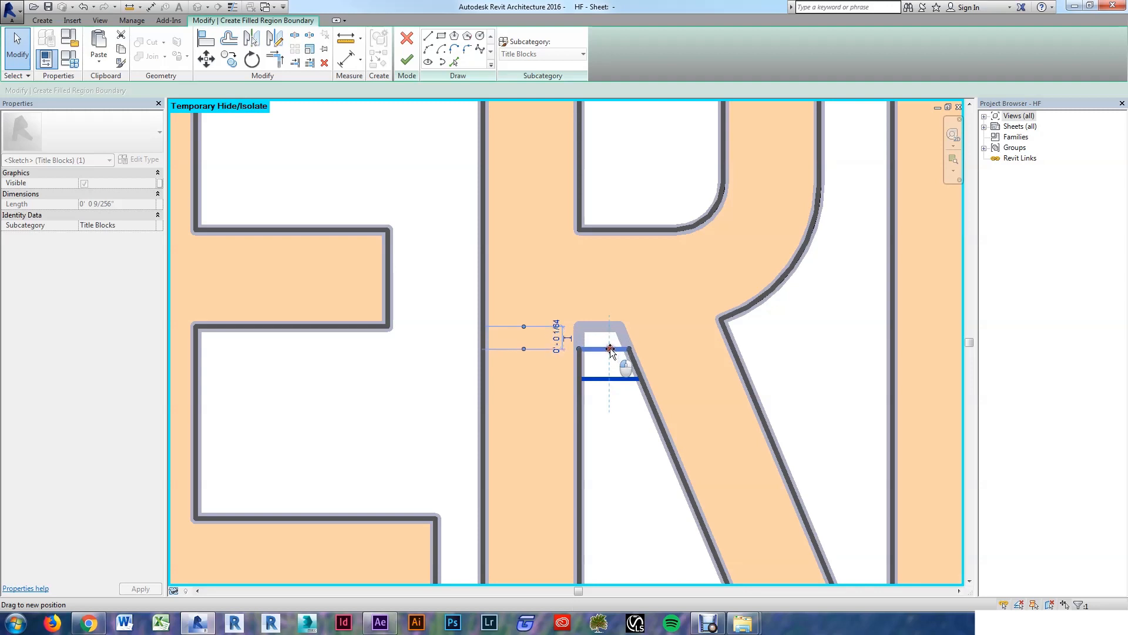
key("Escape")
scroll(623, 424, "down", 5)
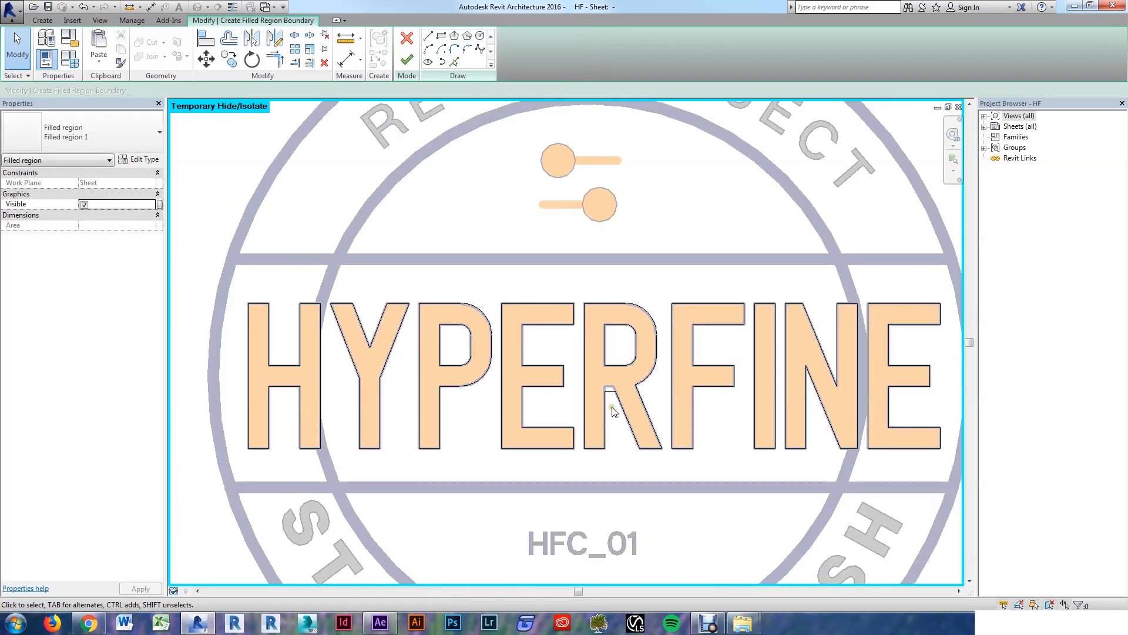
Step: Finish the lettering sketch, isolate it with HI, and select the HYPERFINE region
left_click(407, 62)
scroll(317, 421, "up", 1)
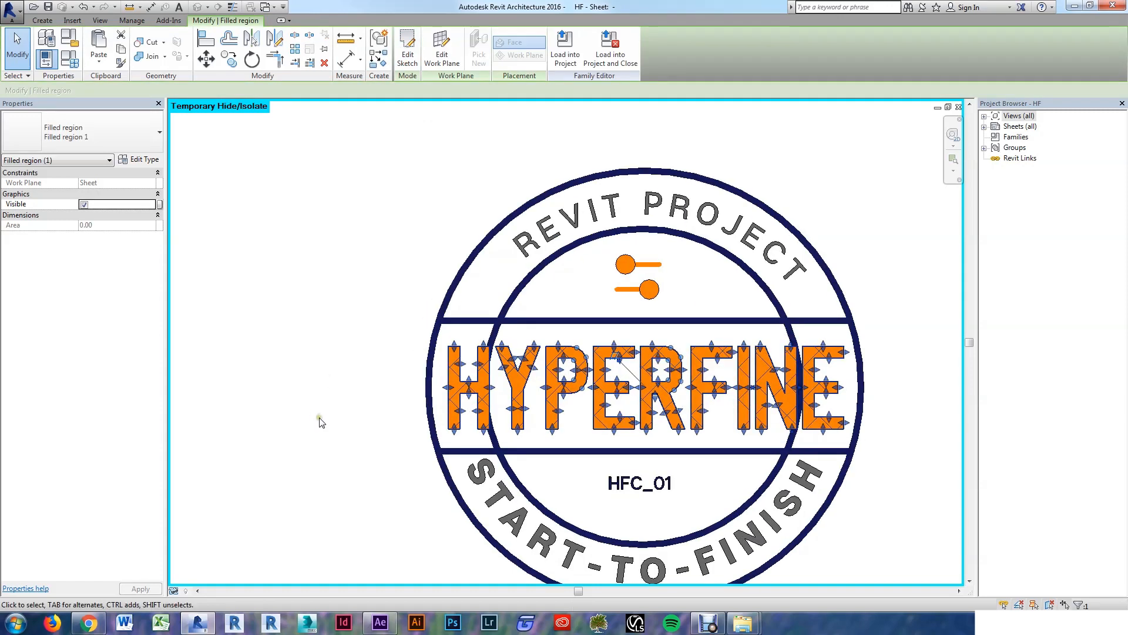
key("h")
key("i")
left_click(319, 411)
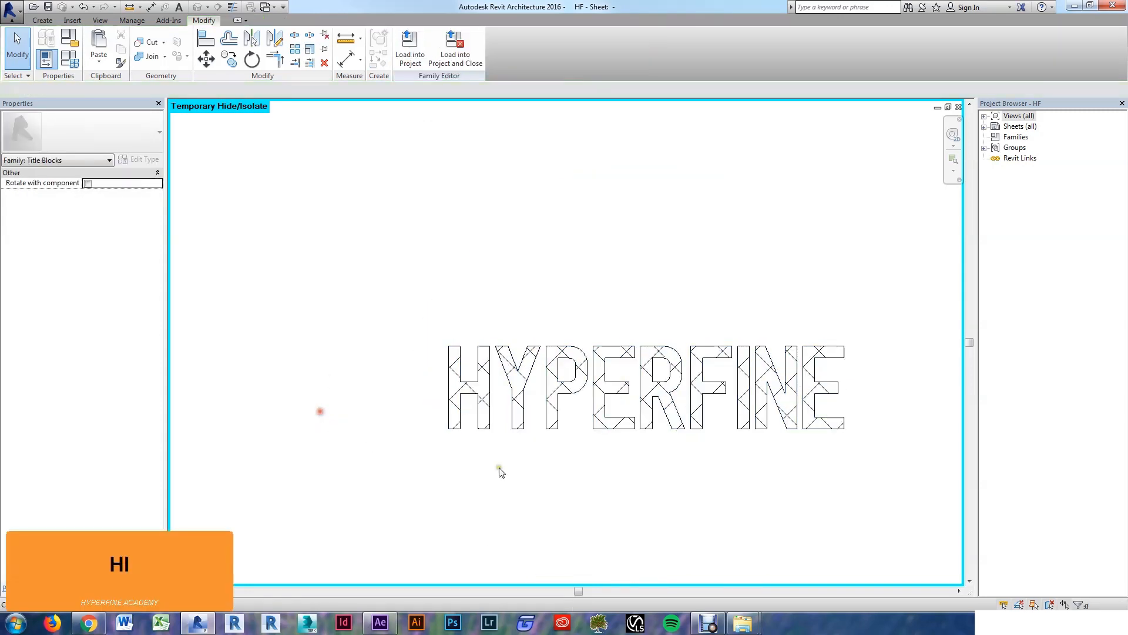
left_click(549, 428)
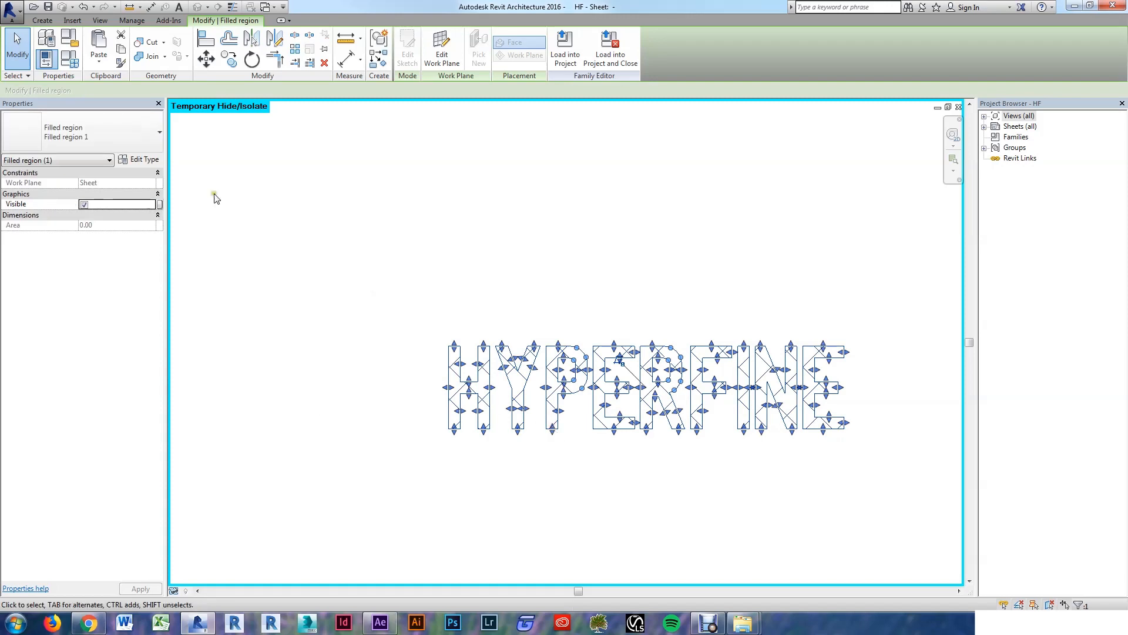
Step: Duplicate the region type as 'HF Orange' with orange colour RGB 242-146-050
left_click(144, 160)
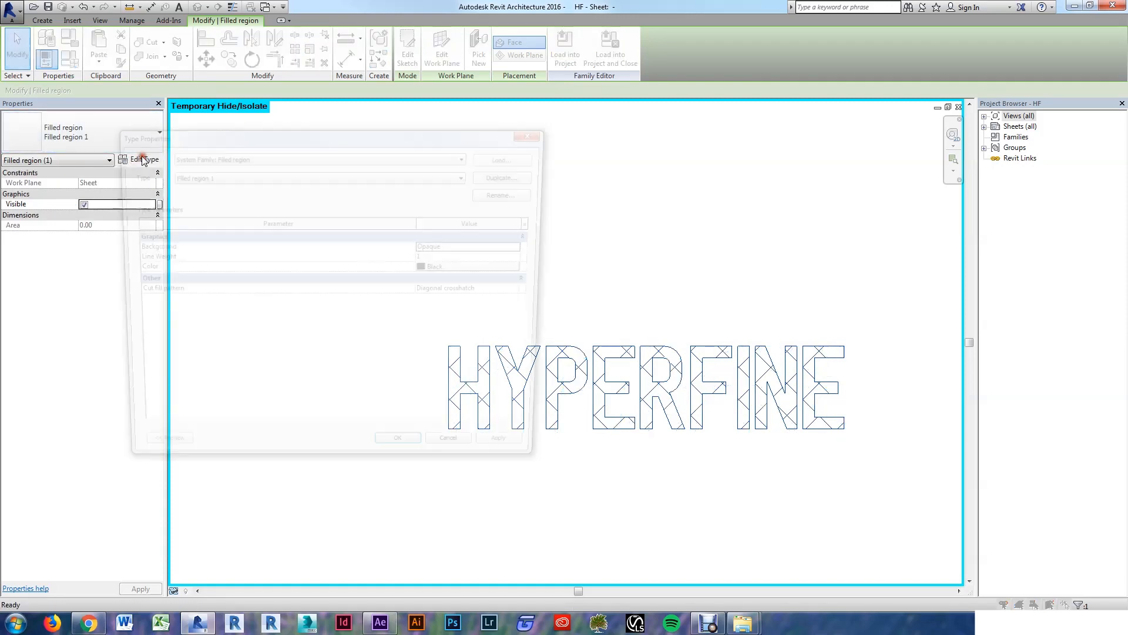
left_click(516, 175)
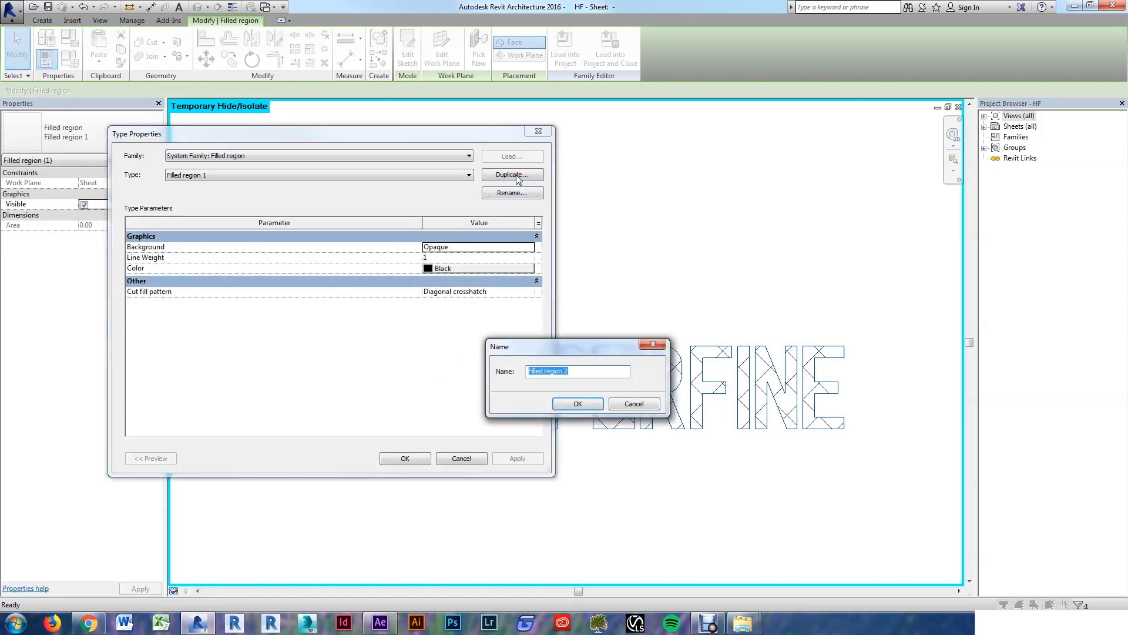
type("HF Orangre")
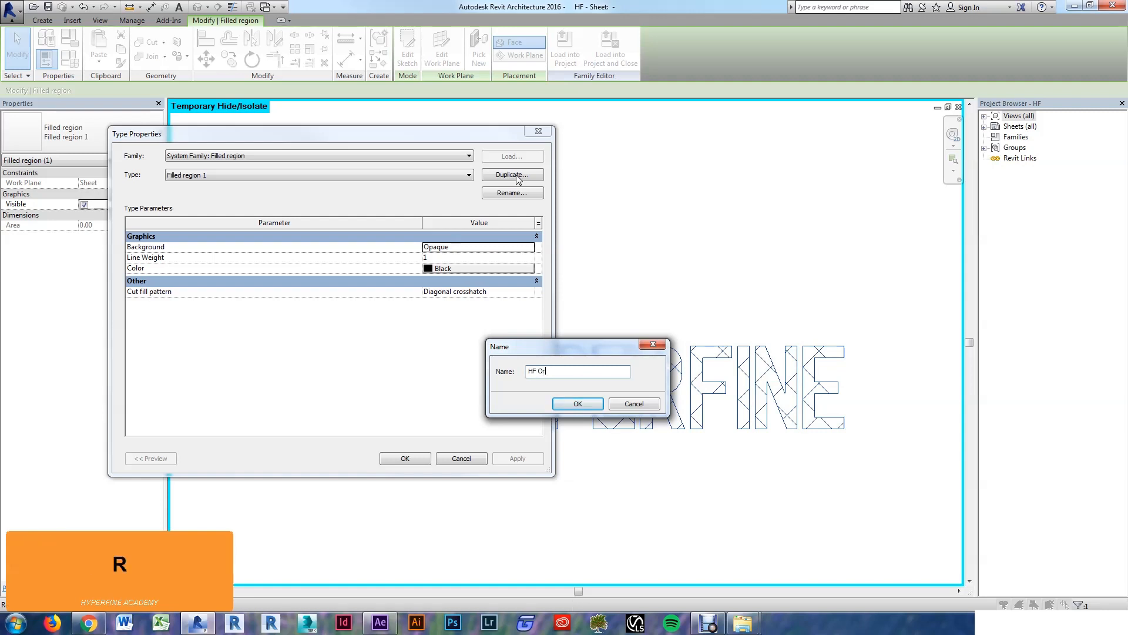
key("BackSpace")
key("BackSpace")
type("e")
key("Return")
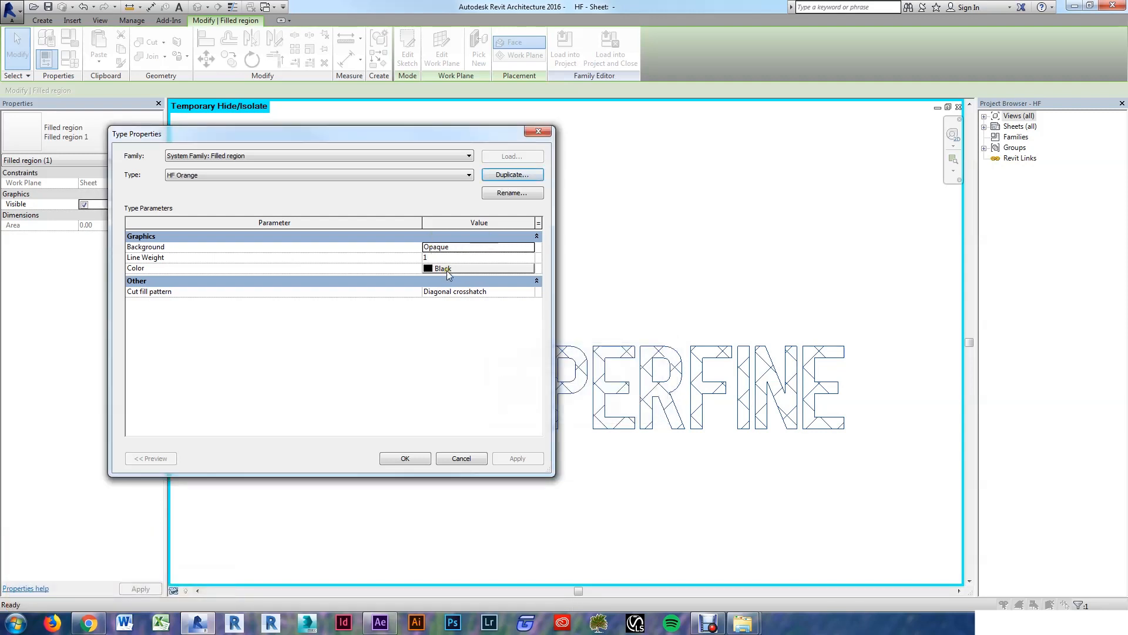
left_click(448, 269)
left_click(255, 314)
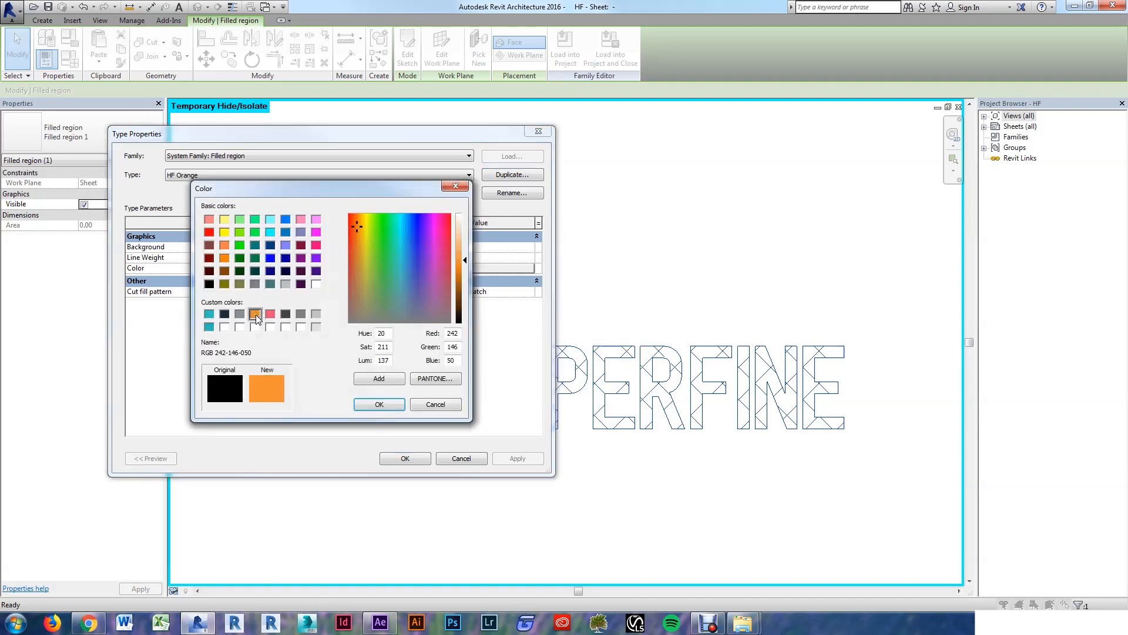
left_click(379, 403)
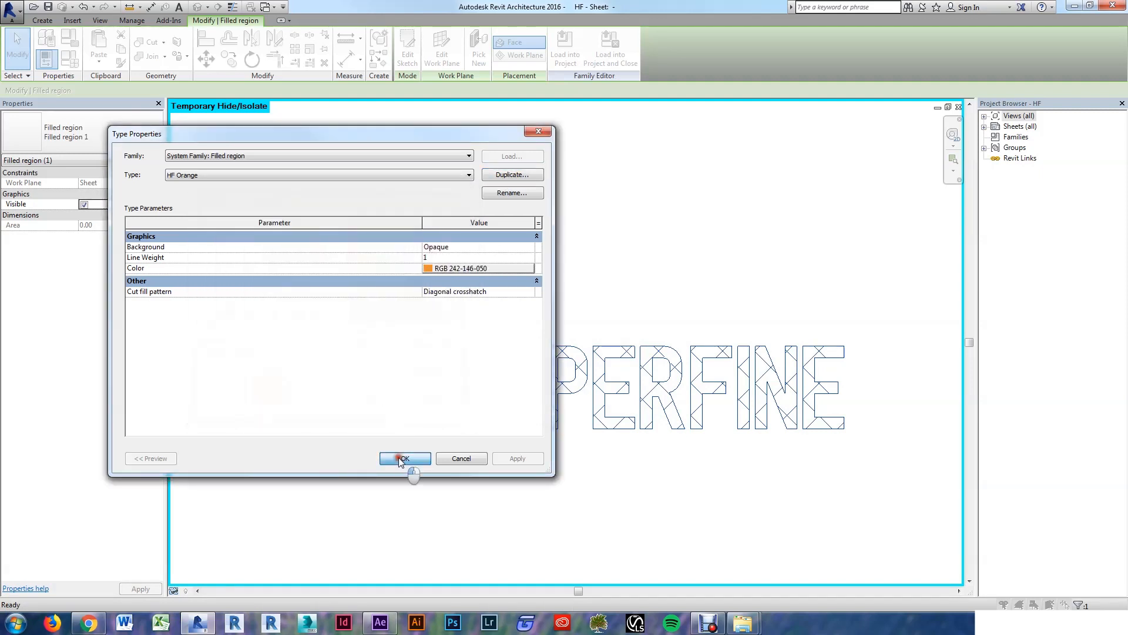
left_click(403, 459)
Step: Set the HF Orange type's fill pattern to Solid fill
left_click(143, 160)
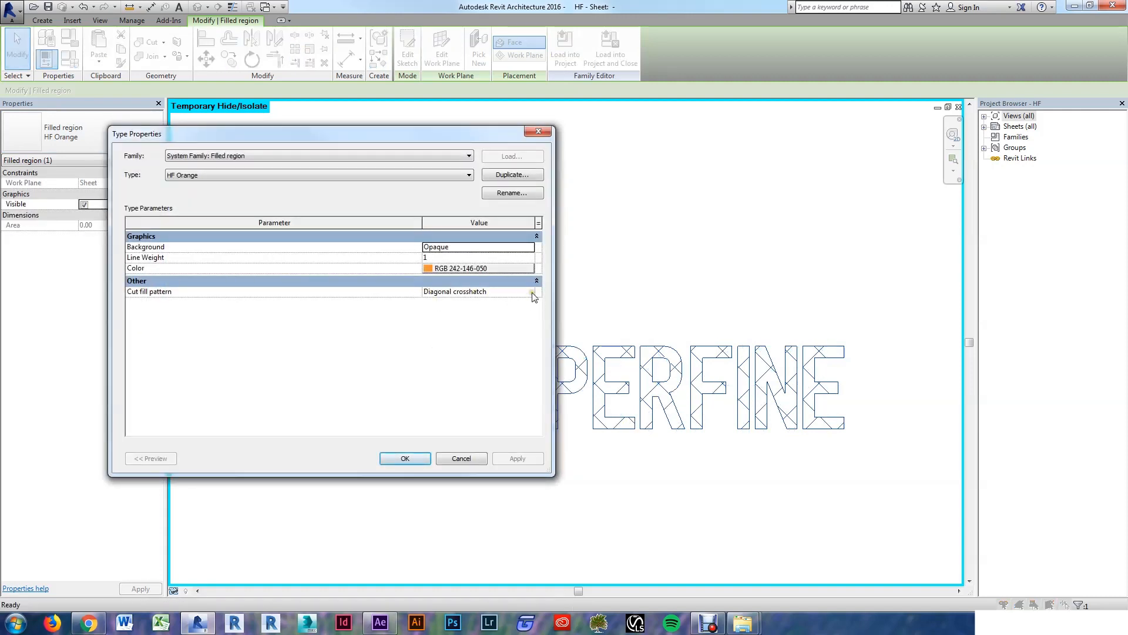
left_click(532, 292)
left_click(354, 285)
left_click(311, 393)
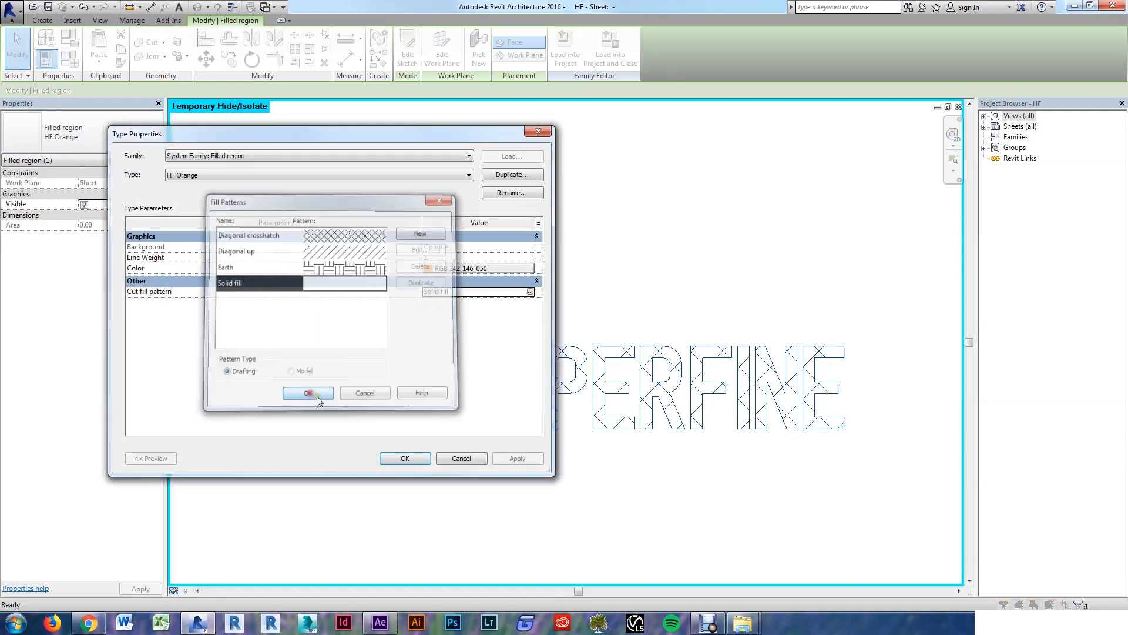
left_click(403, 459)
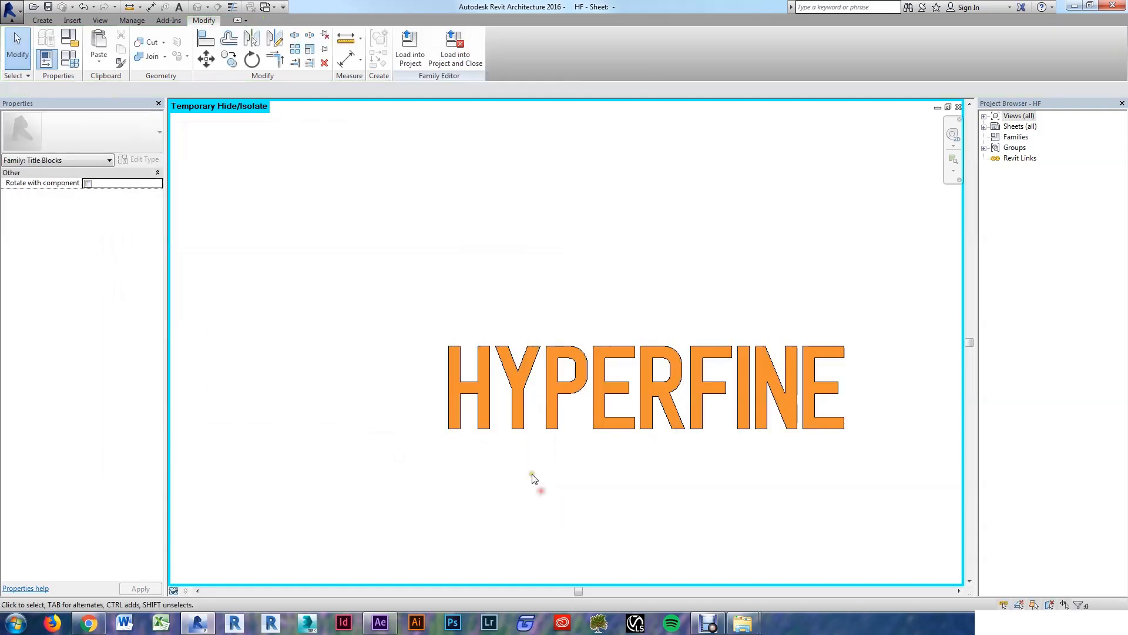
Step: Restore the hidden logo elements with HR and bring the whole logo into view
key("h")
key("r")
scroll(534, 479, "down", 2)
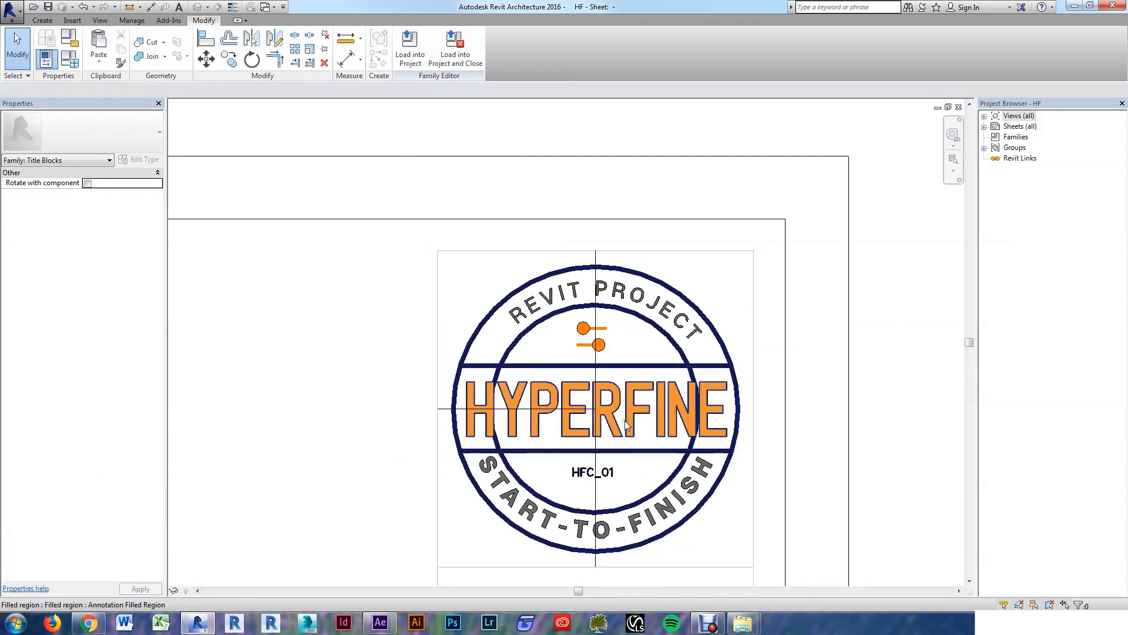
middle_click_drag(792, 317, 831, 262)
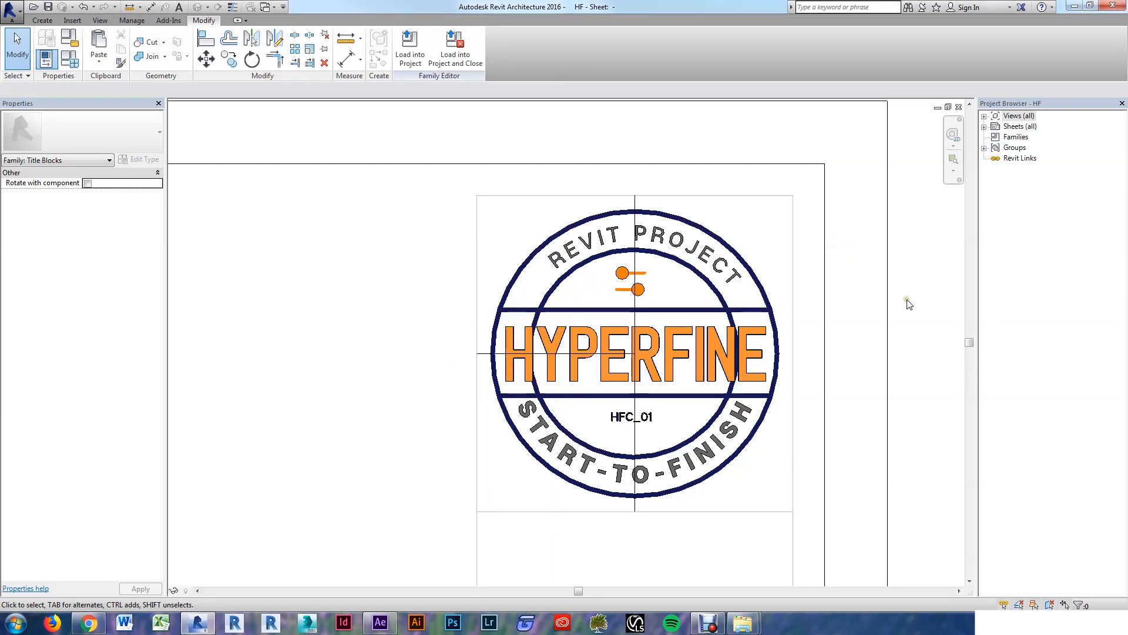
Step: Add a line along the lower band edge and a 0' 1.125" radius circle at the centre
left_click(45, 24)
left_click(96, 47)
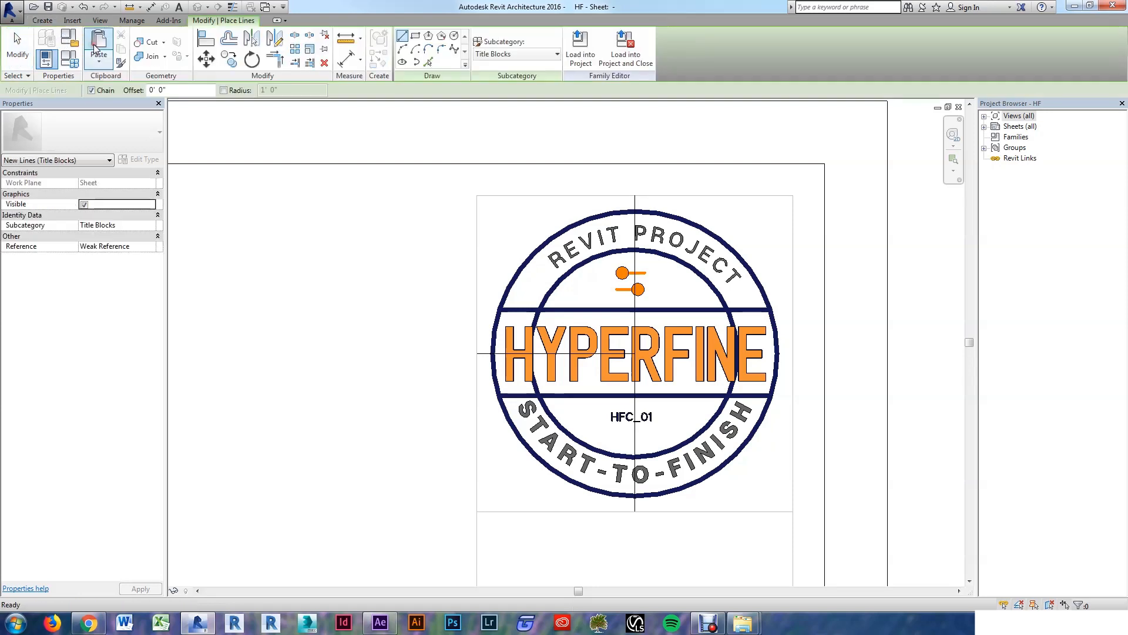
left_click(428, 62)
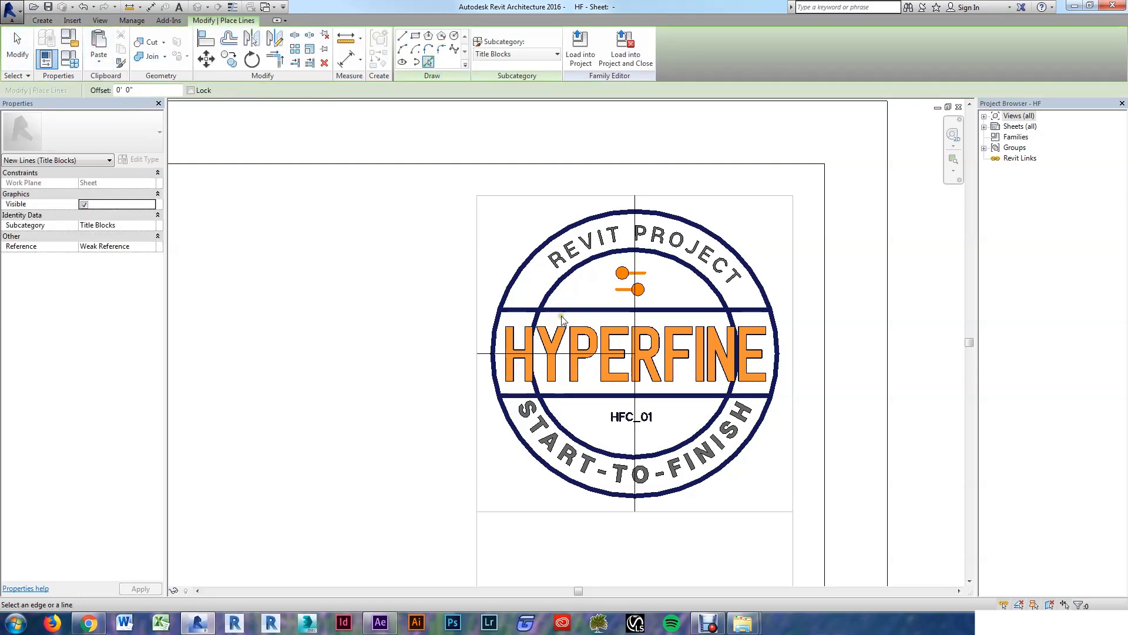
left_click(580, 394)
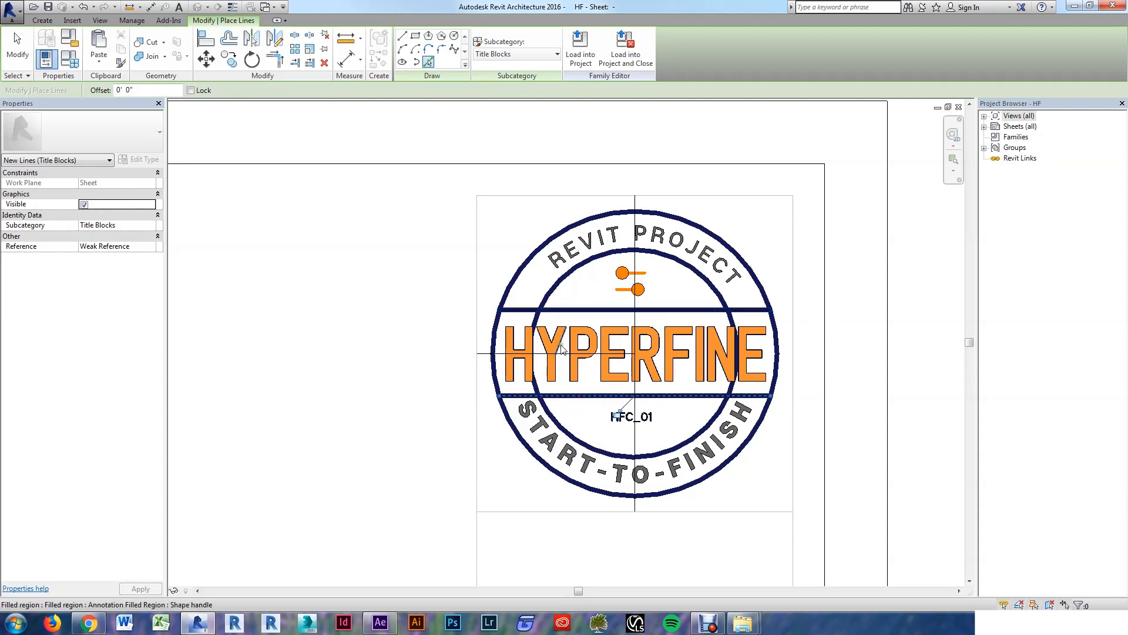
left_click(455, 36)
scroll(632, 358, "up", 2)
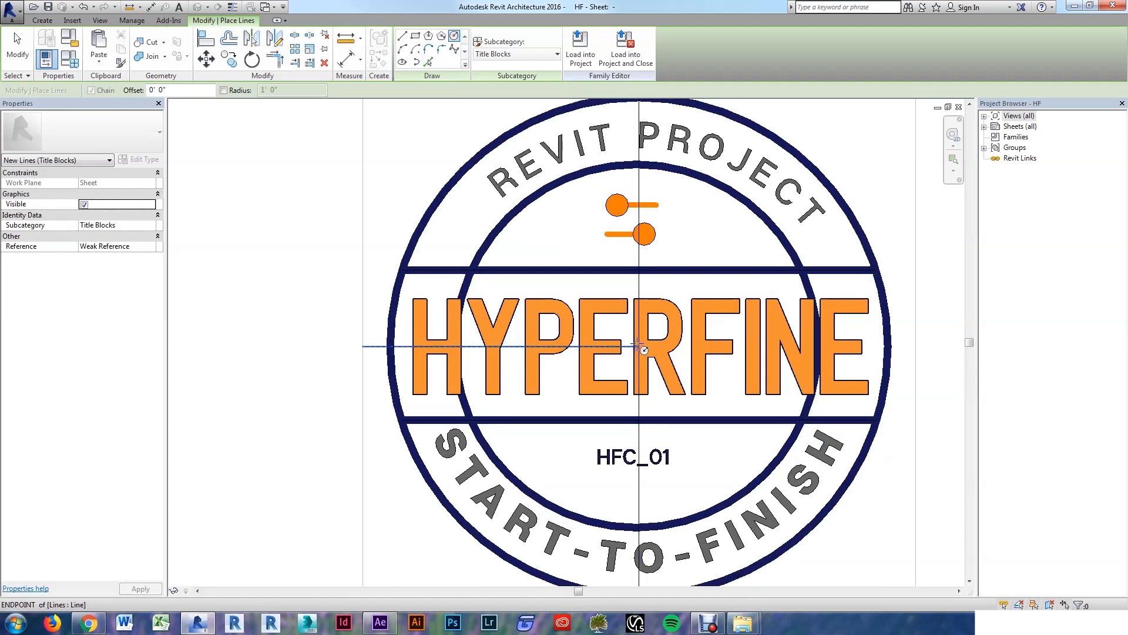
left_click(647, 353)
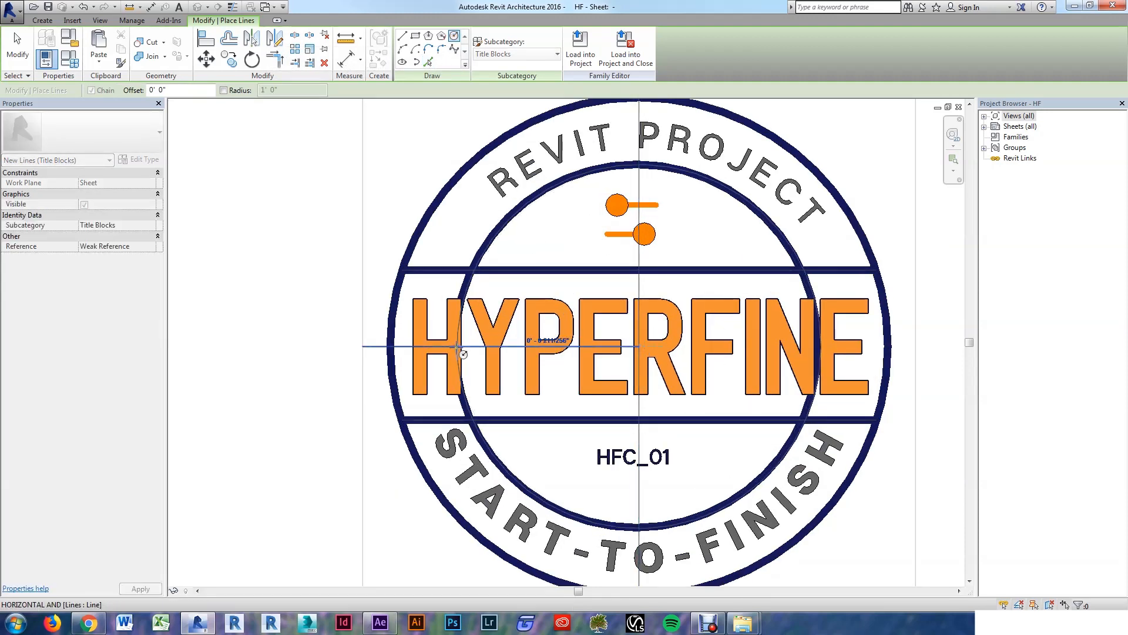
type("0 1.125")
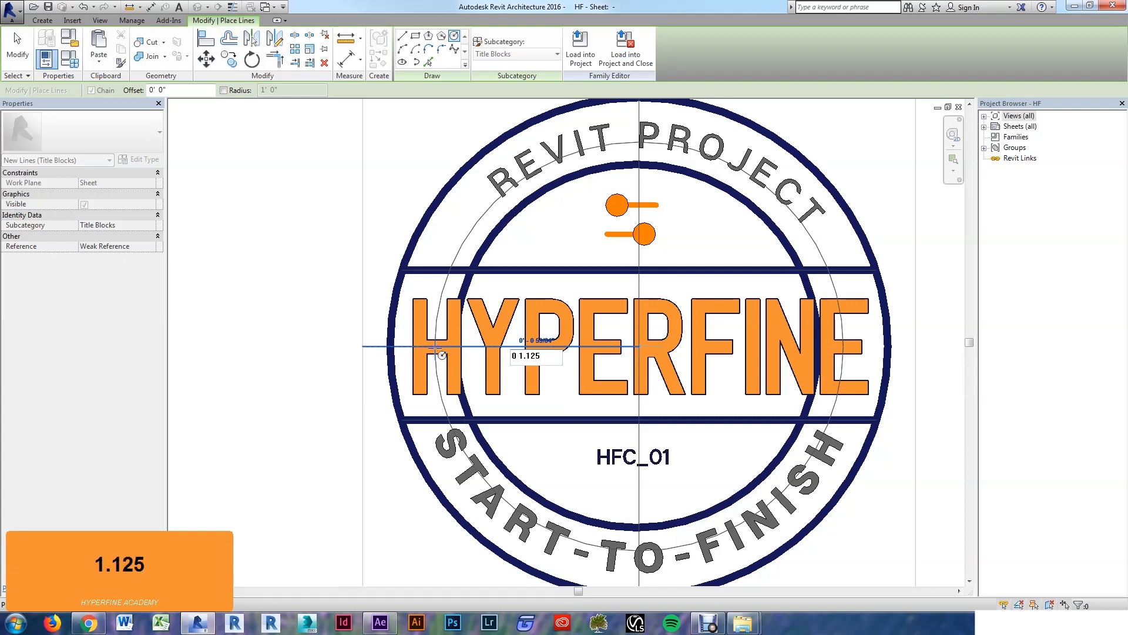
key("Return")
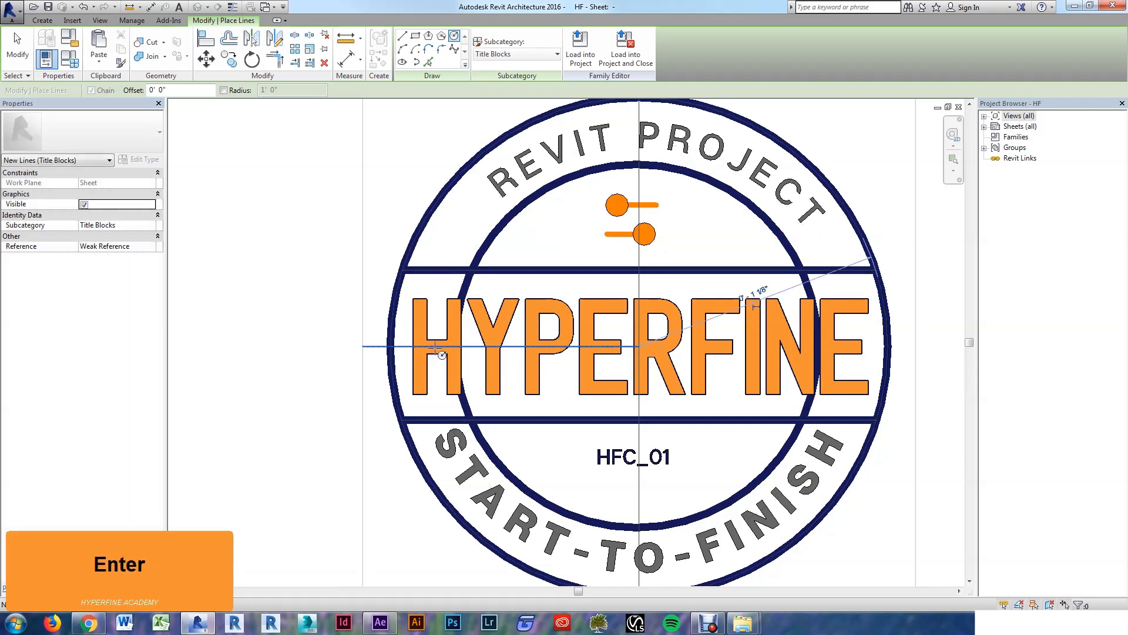
key("Escape")
key("Escape")
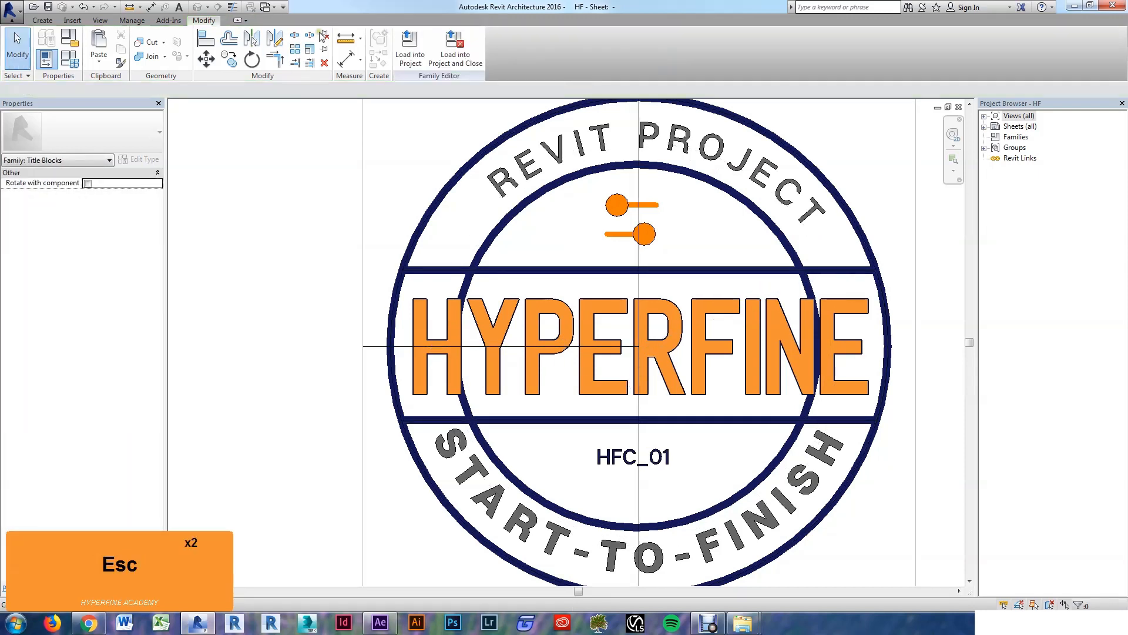
Step: Draw a 0' 13/16" radius circle centred on the logo centre
left_click(43, 20)
left_click(96, 44)
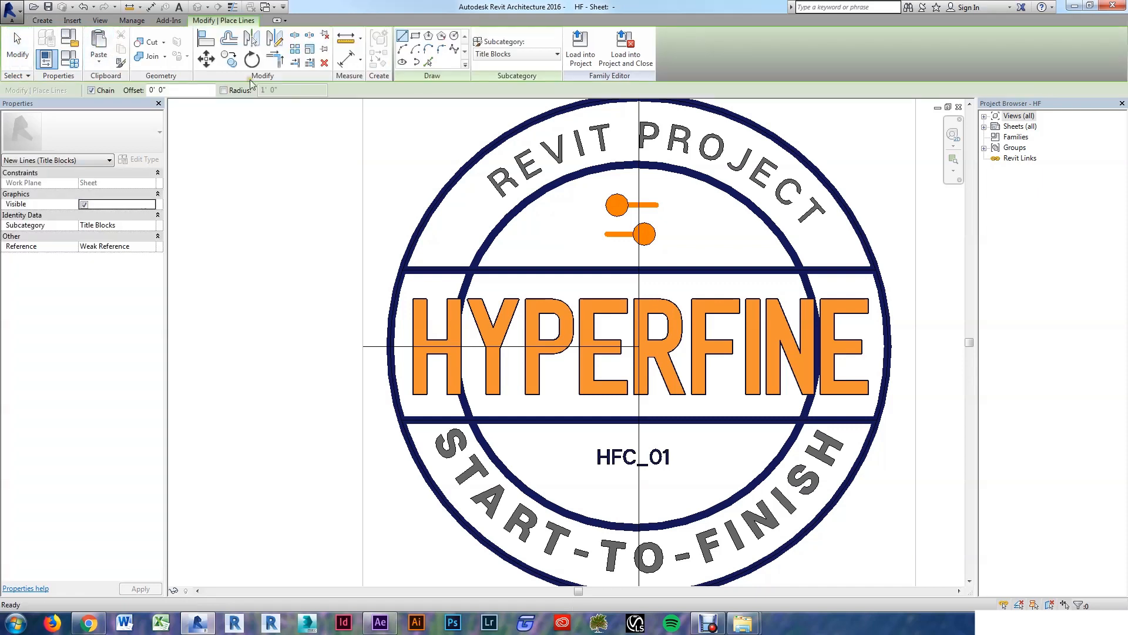
left_click(639, 347)
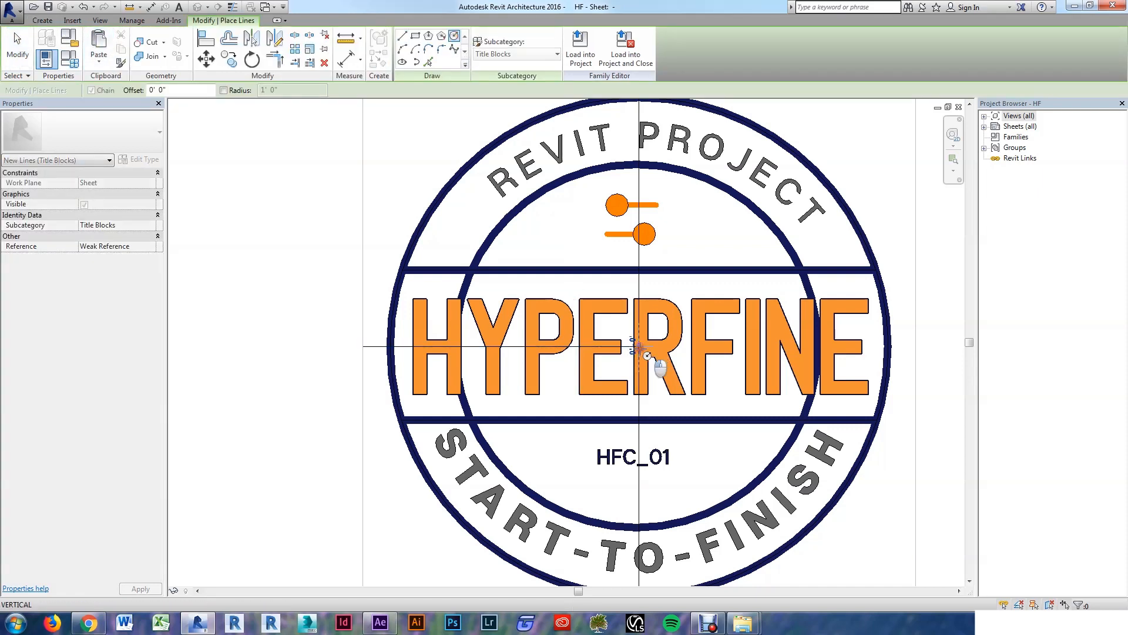
type("0 1")
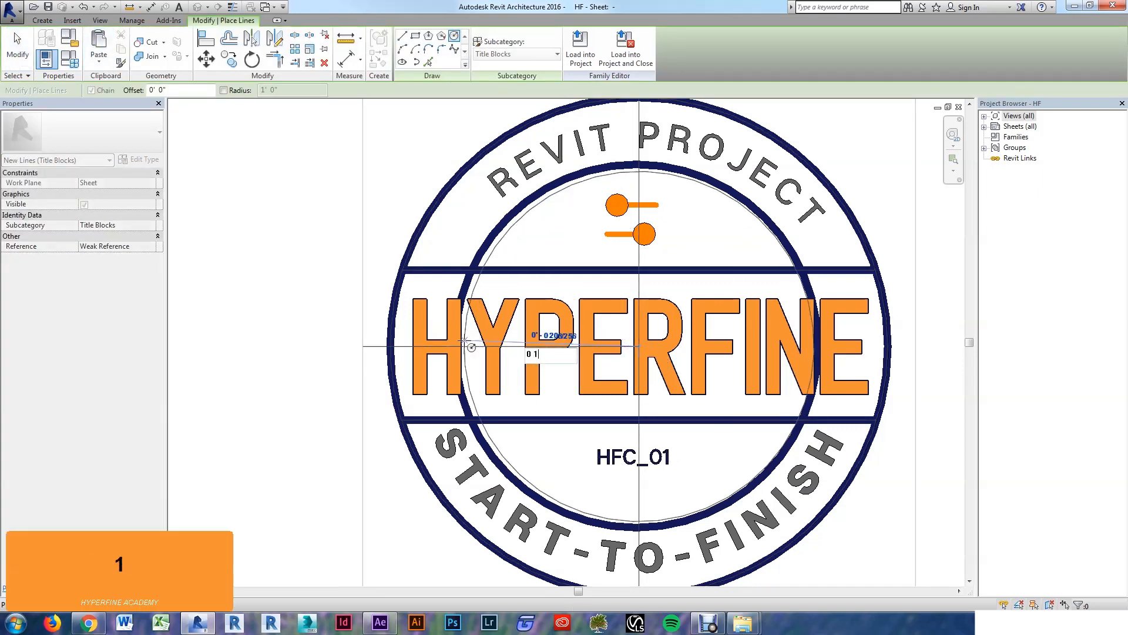
type("3/16")
key("Return")
key("Escape")
key("Escape")
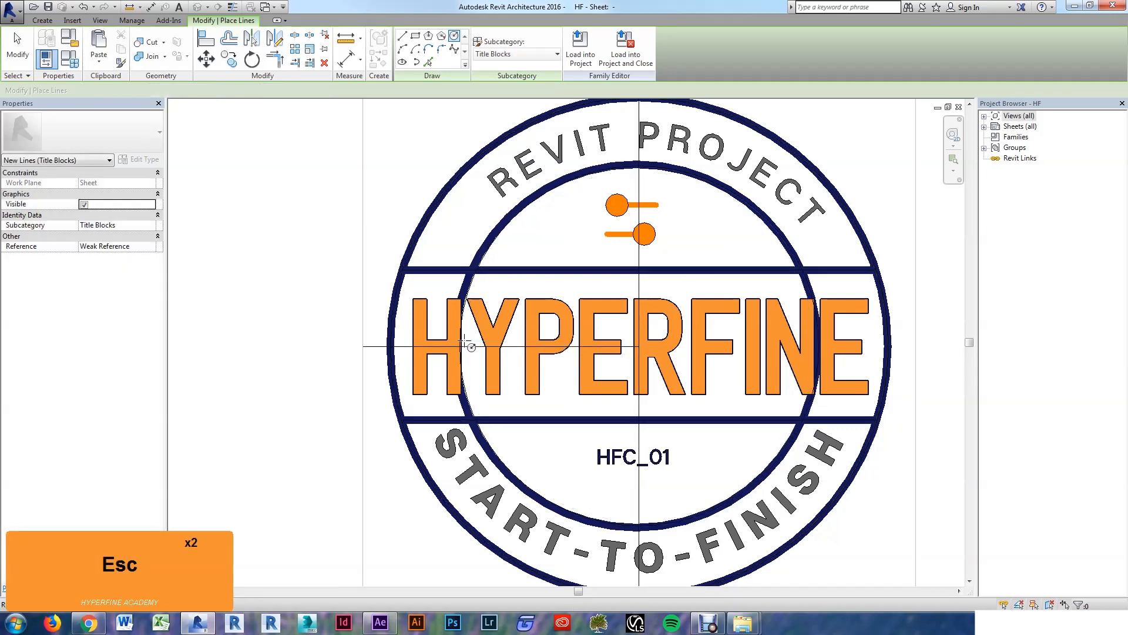
scroll(584, 262, "down", 1)
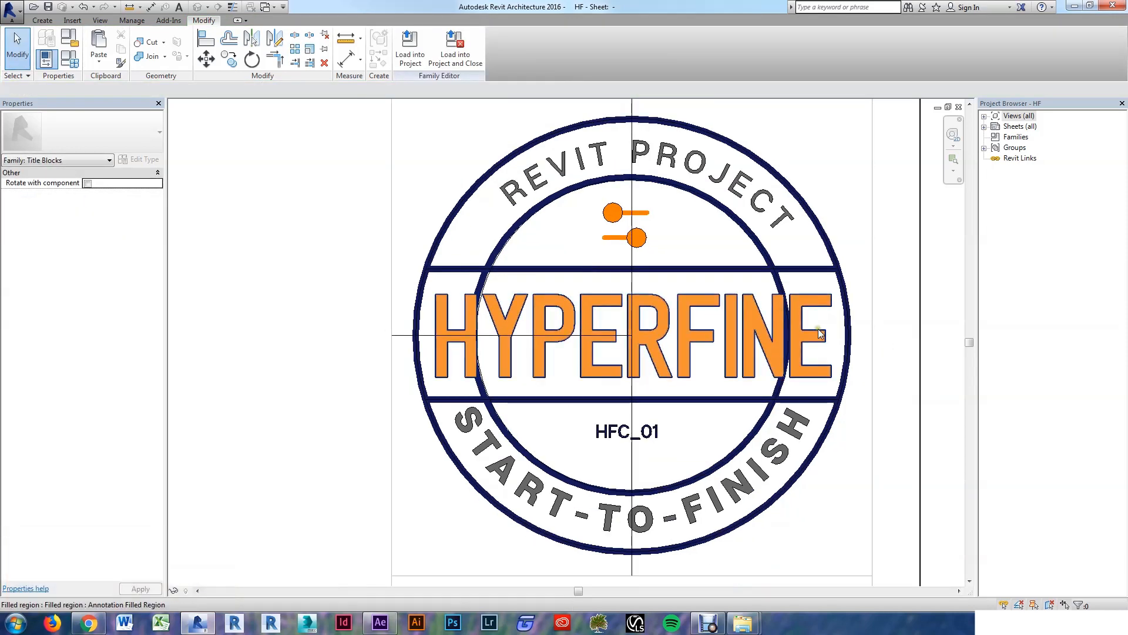
Step: Temporarily hide the logo.dwg import, HYPERFINE lettering and centre lines
left_click(775, 223)
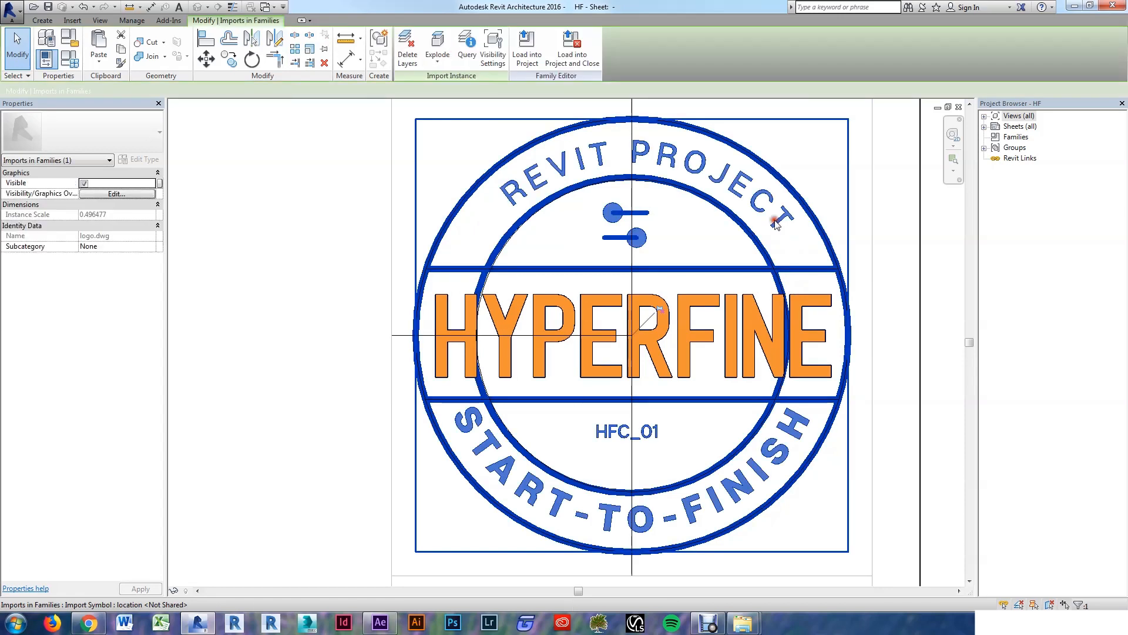
key("h")
key("h")
scroll(729, 331, "down", 1)
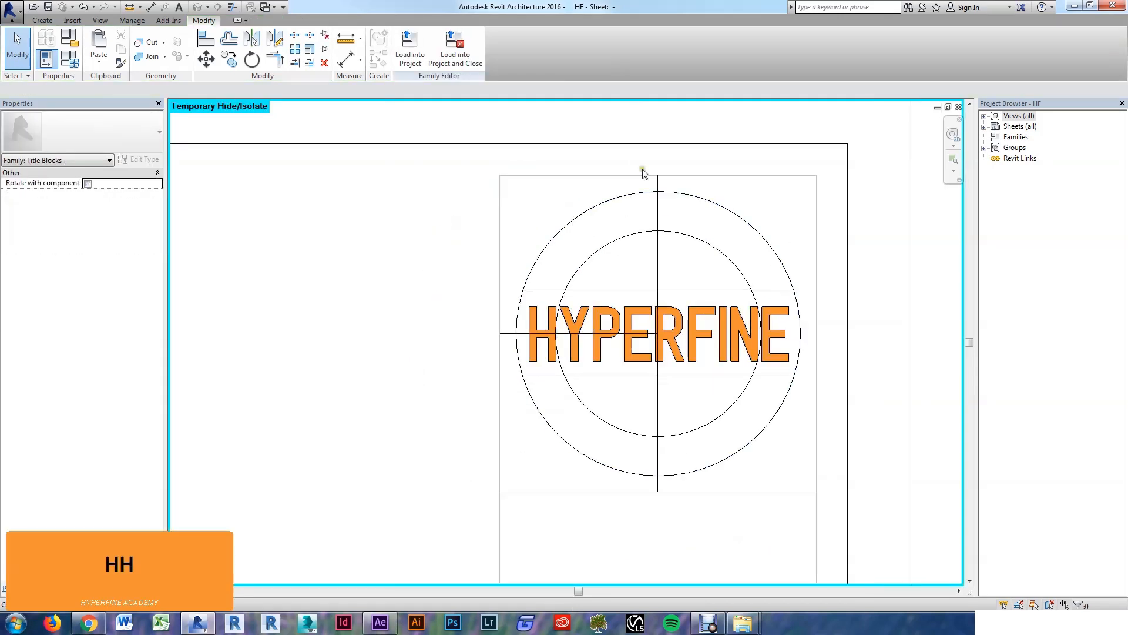
key("t")
key("Escape")
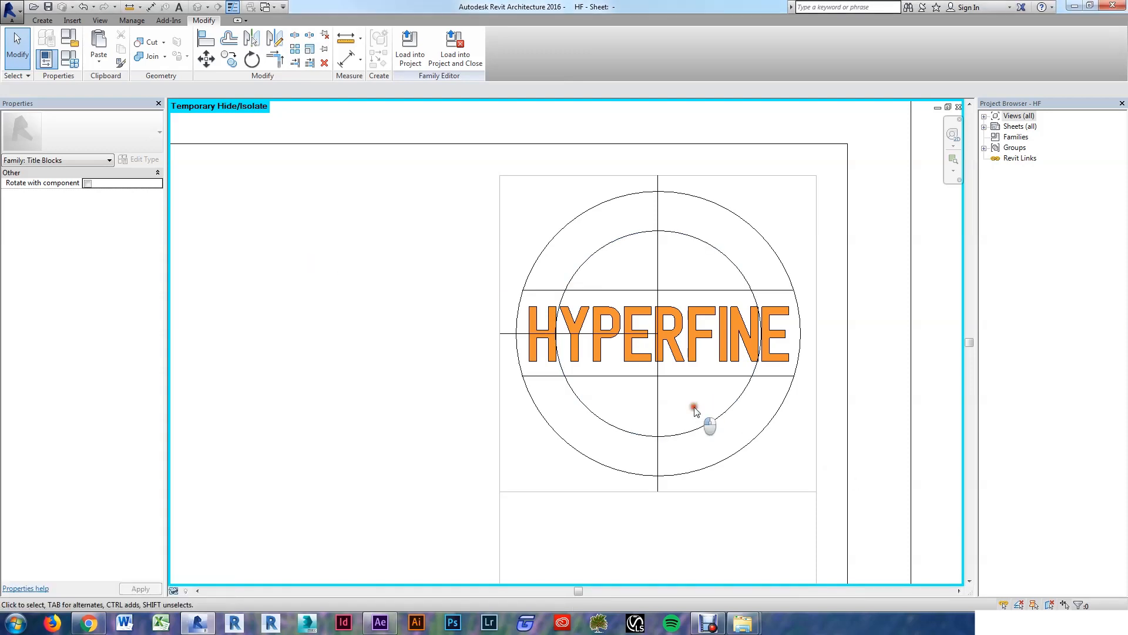
left_click(695, 352)
key("h")
key("h")
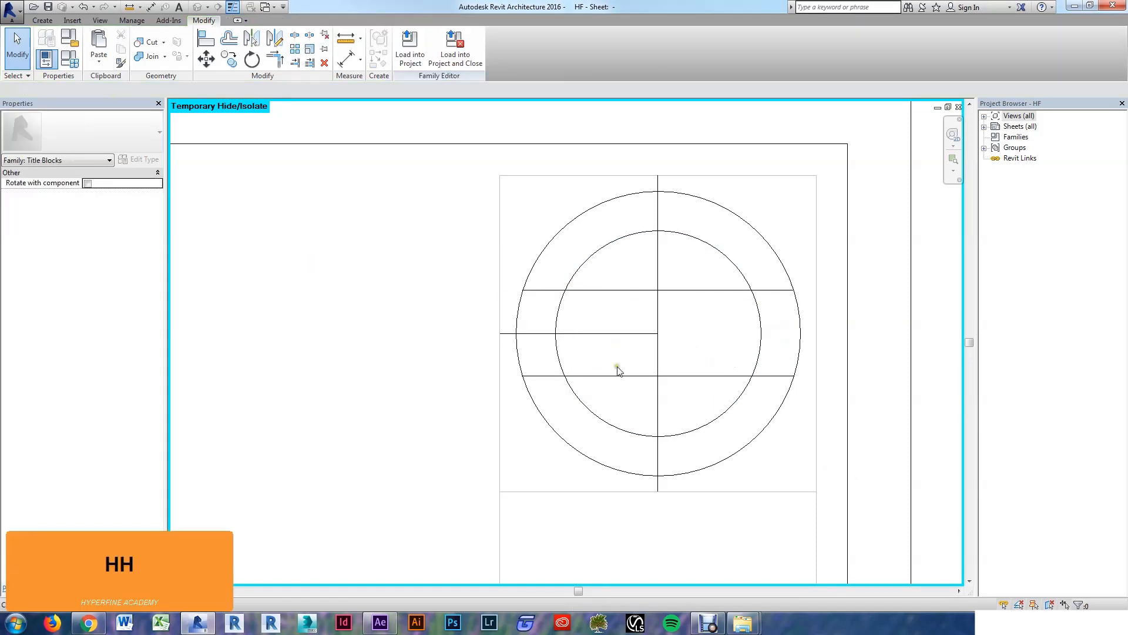
left_click(614, 332)
key("h")
key("h")
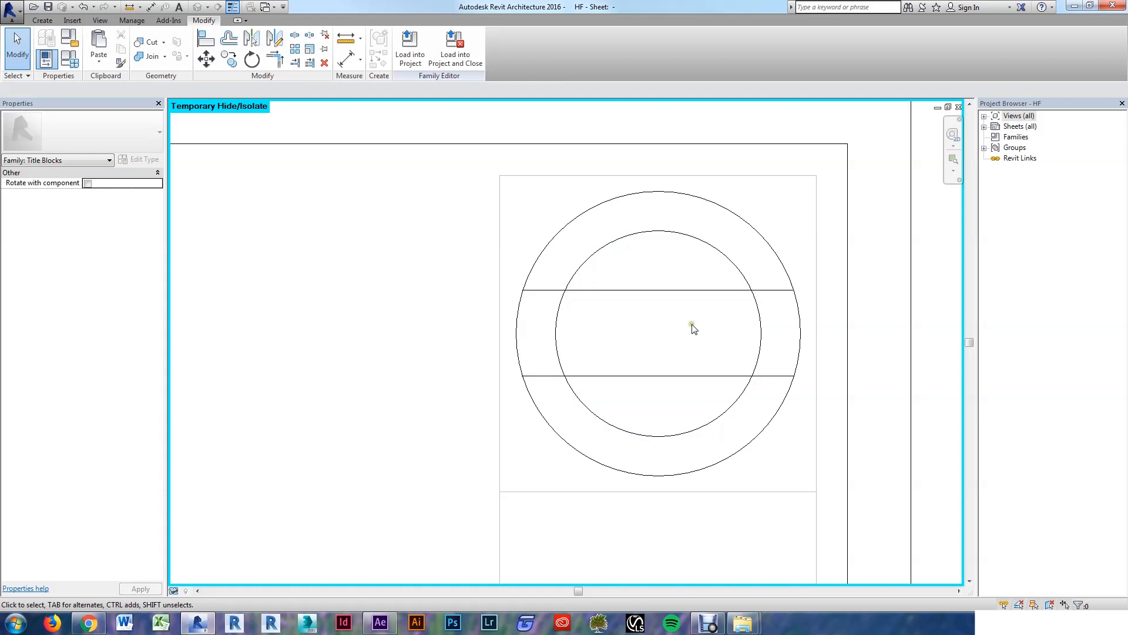
Step: Split the inner circle with SL and delete its left and right side arcs
key("s")
key("l")
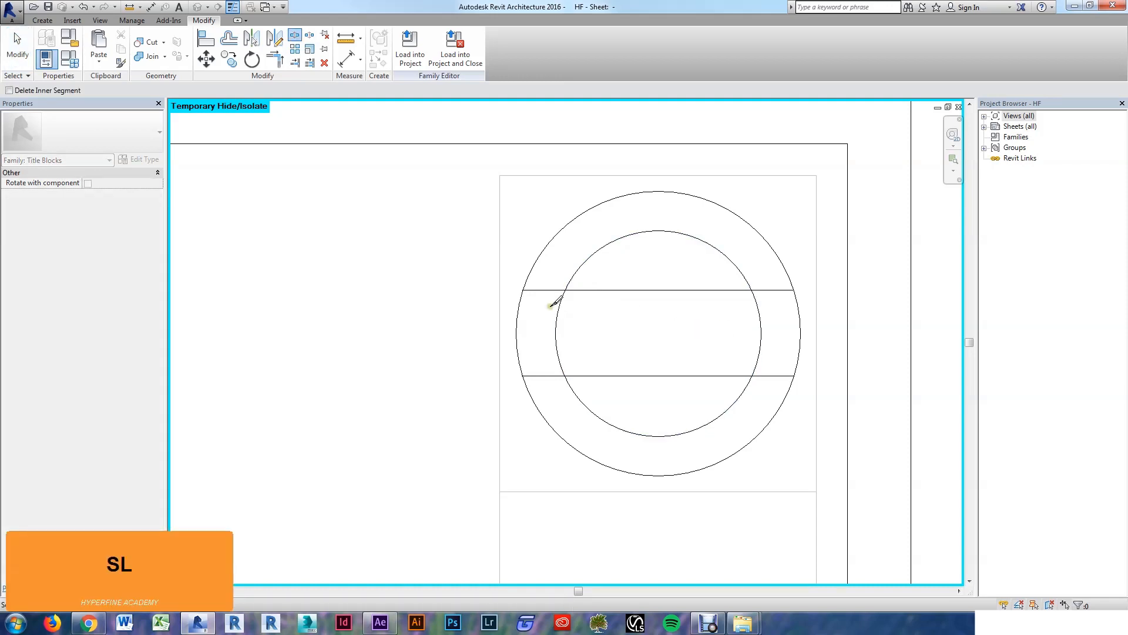
left_click(560, 308)
left_click(558, 357)
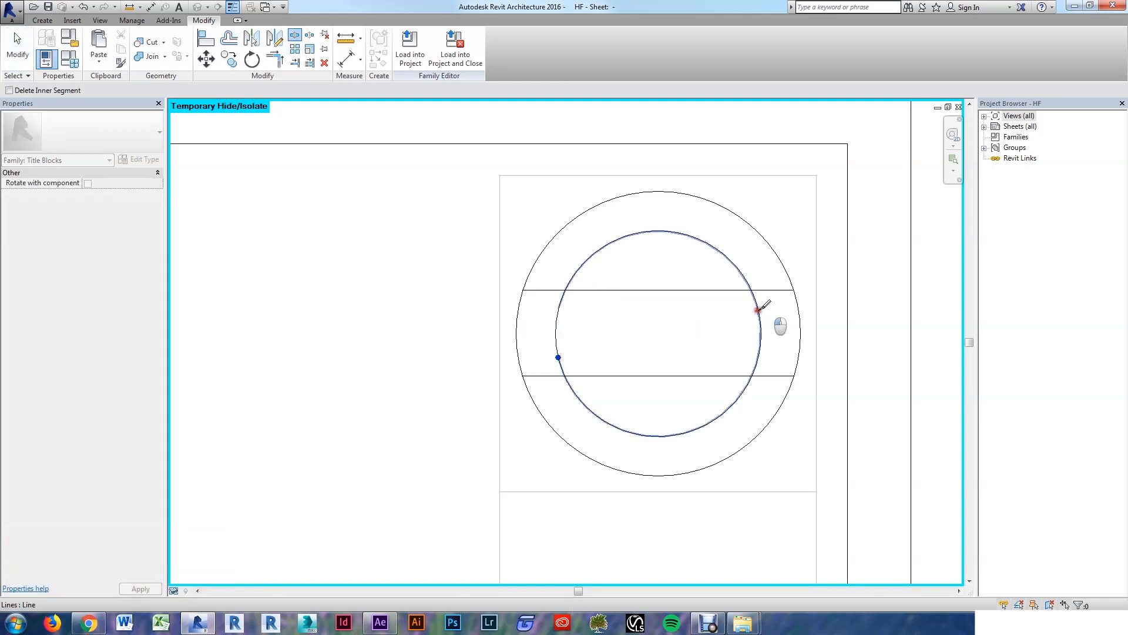
left_click(758, 310)
key("Escape")
key("Escape")
left_click(760, 329)
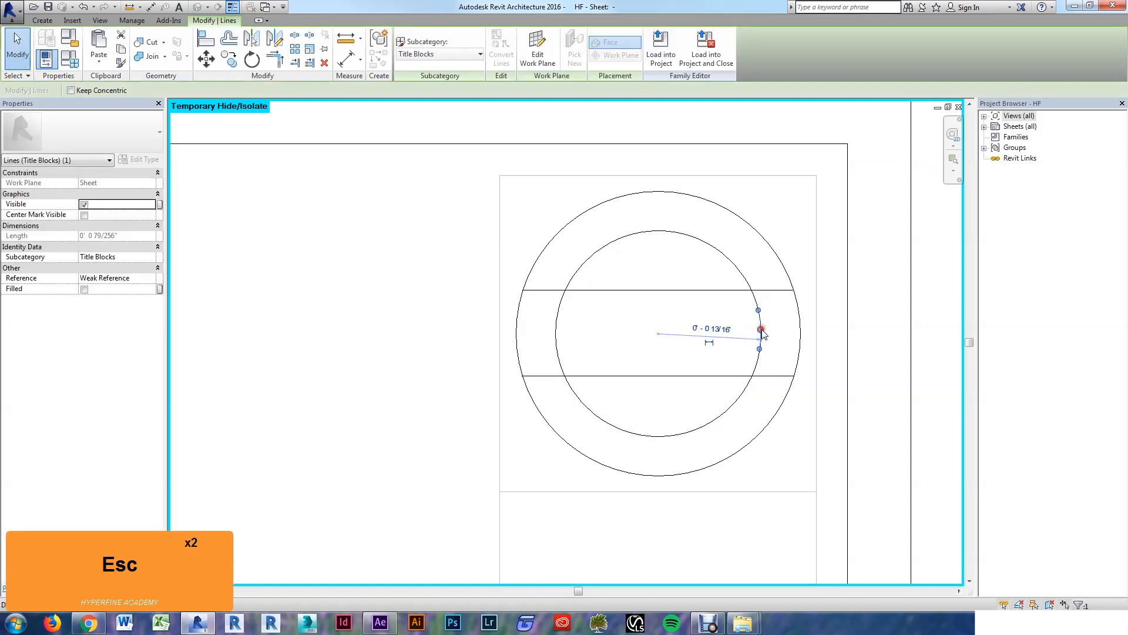
key("Delete")
left_click(555, 332)
key("Delete")
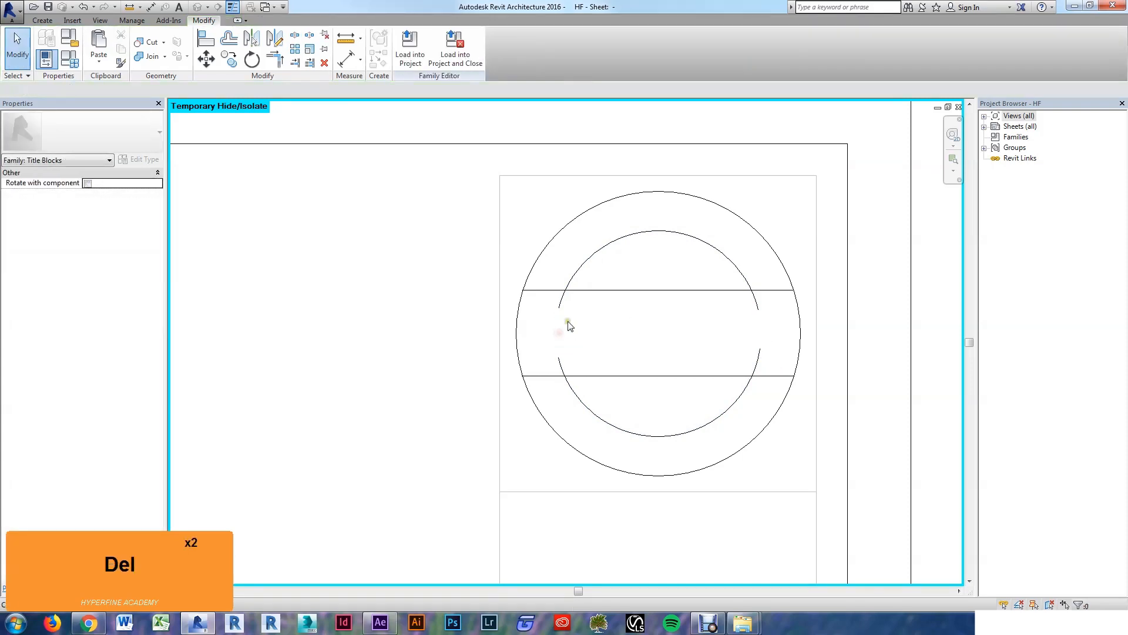
Step: Trim both ends of the upper inner arc to the upper band line
left_click(310, 63)
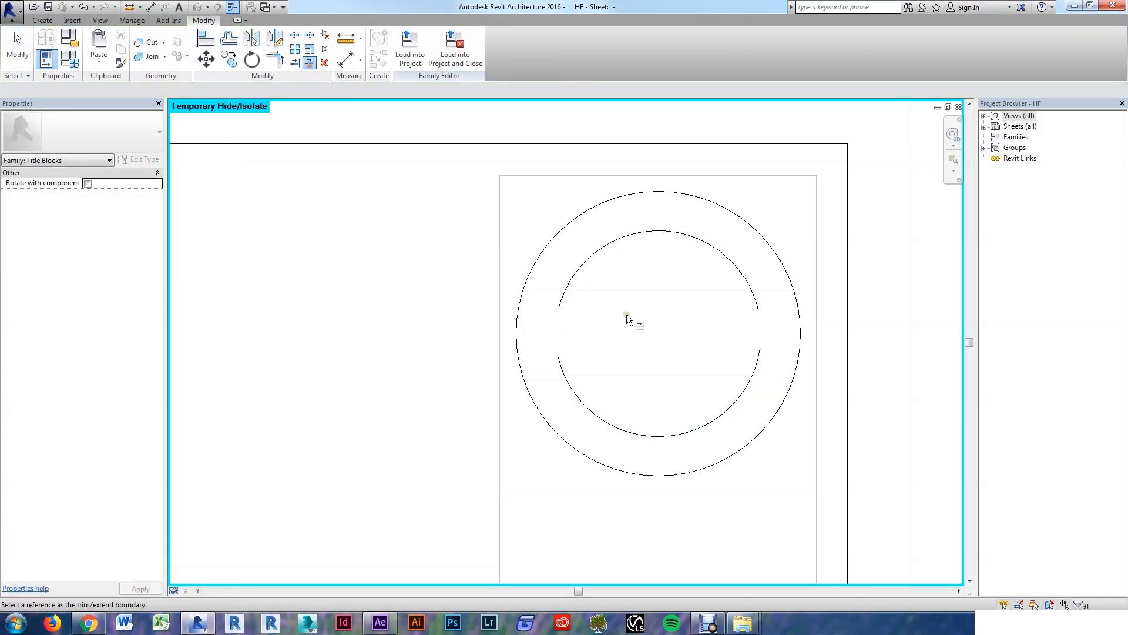
left_click(623, 288)
left_click(574, 282)
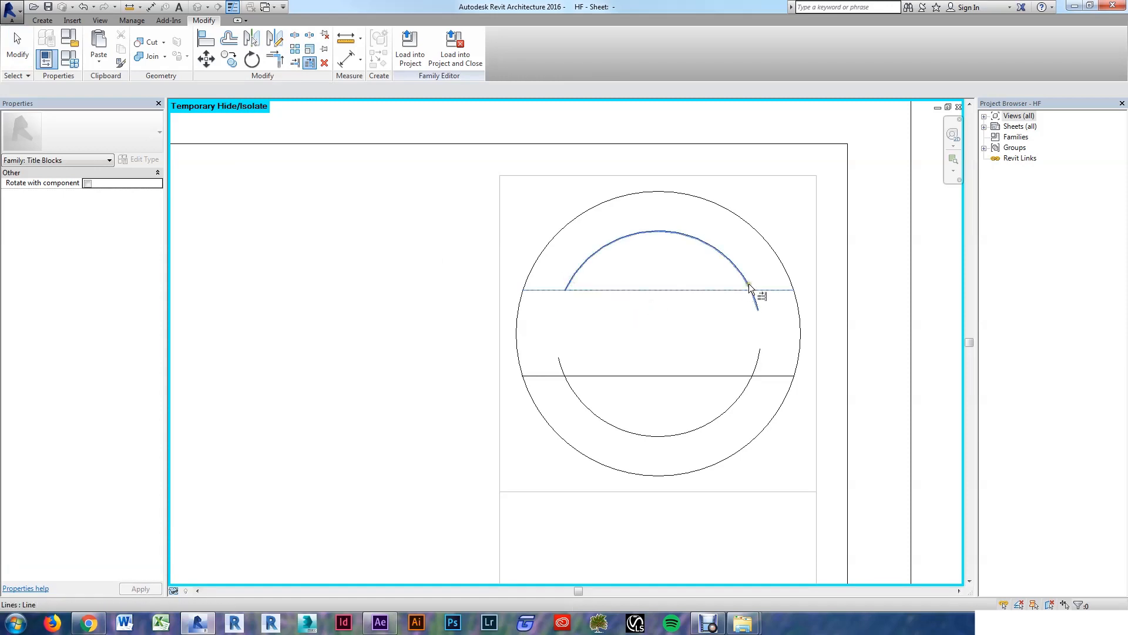
left_click(753, 312)
key("Escape")
key("Escape")
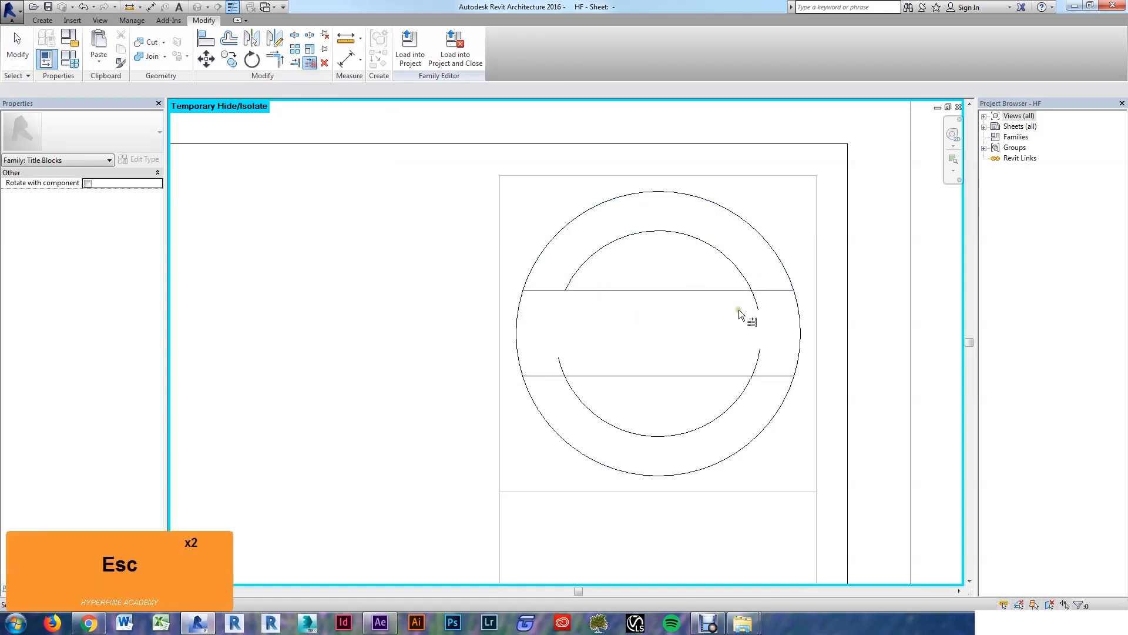
left_click(731, 290)
left_click(747, 285)
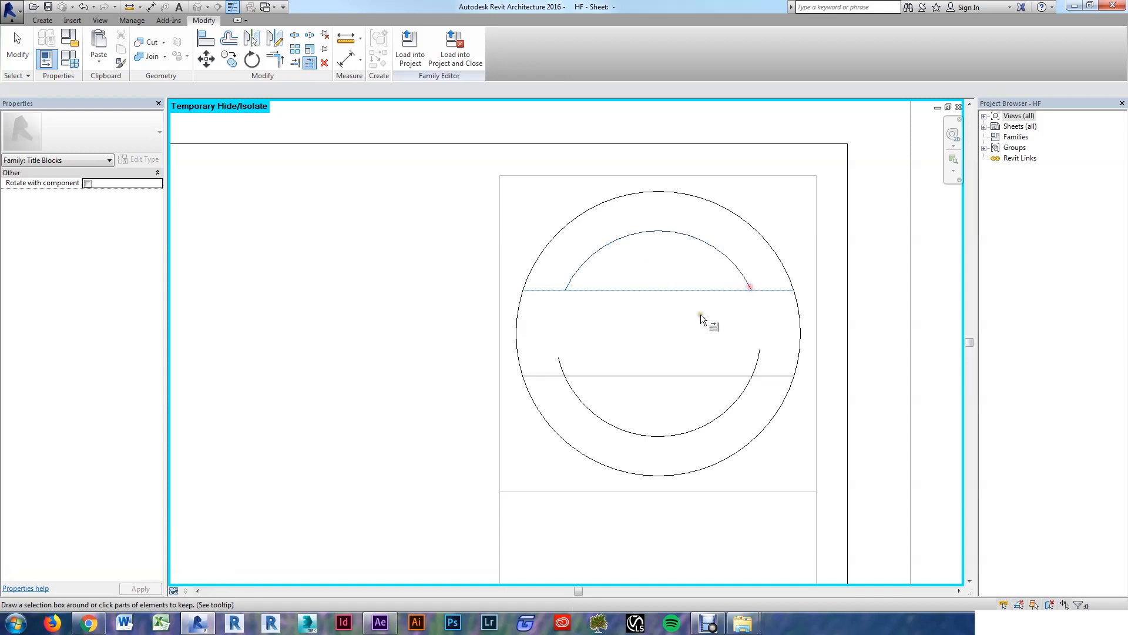
key("Escape")
key("Escape")
Step: Trim both ends of the lower inner arc to the lower band line
left_click(310, 62)
left_click(707, 376)
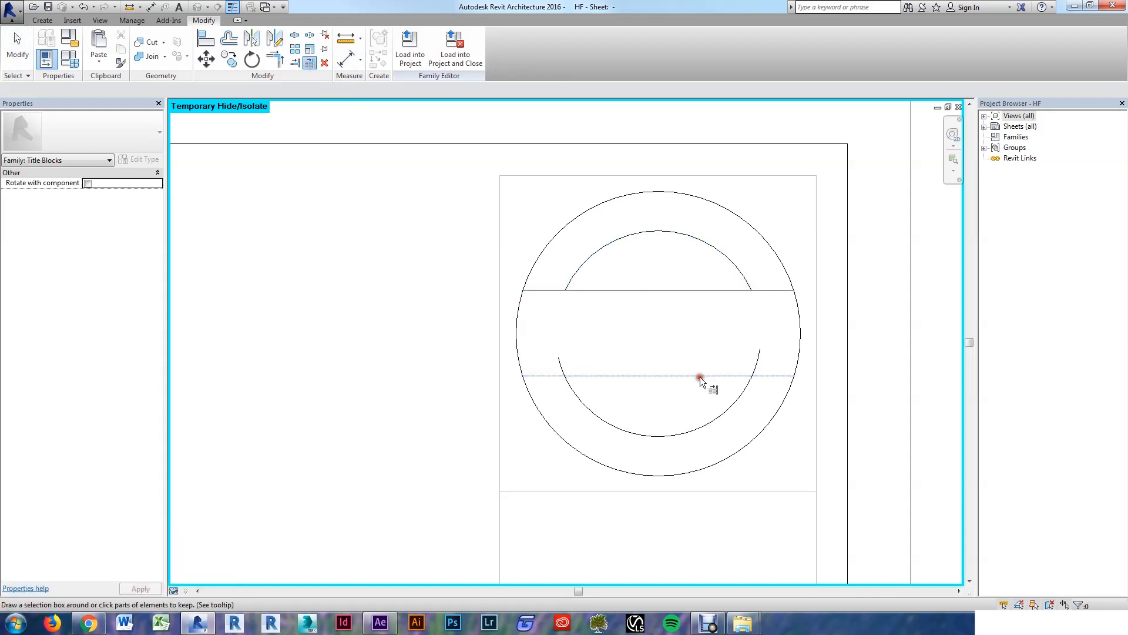
left_click(738, 400)
key("Escape")
key("Escape")
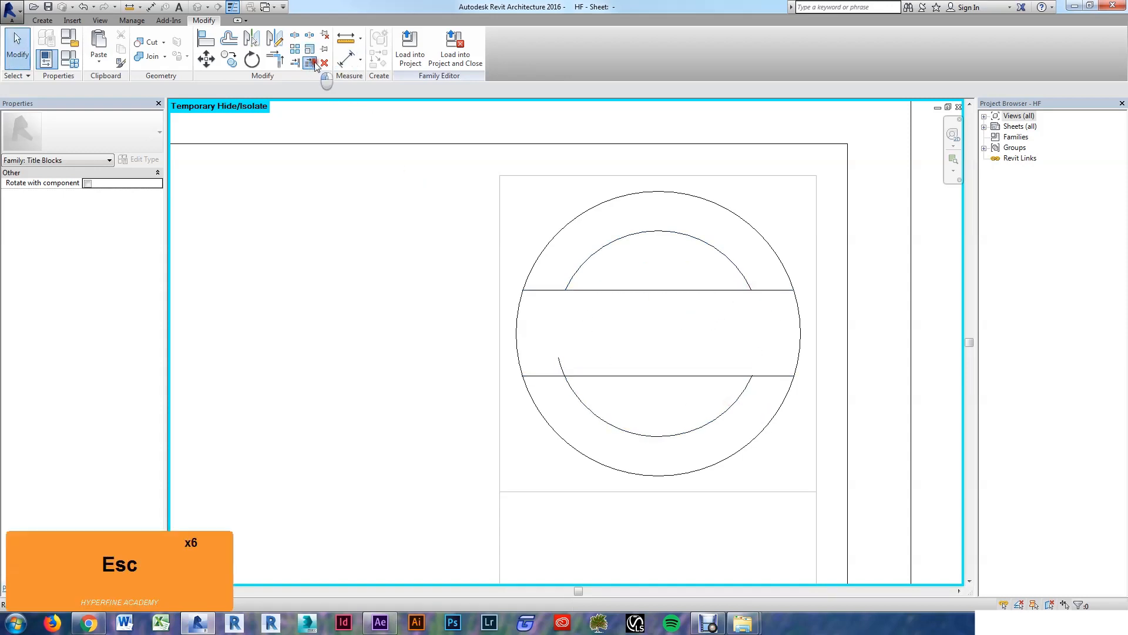
left_click(625, 374)
left_click(578, 394)
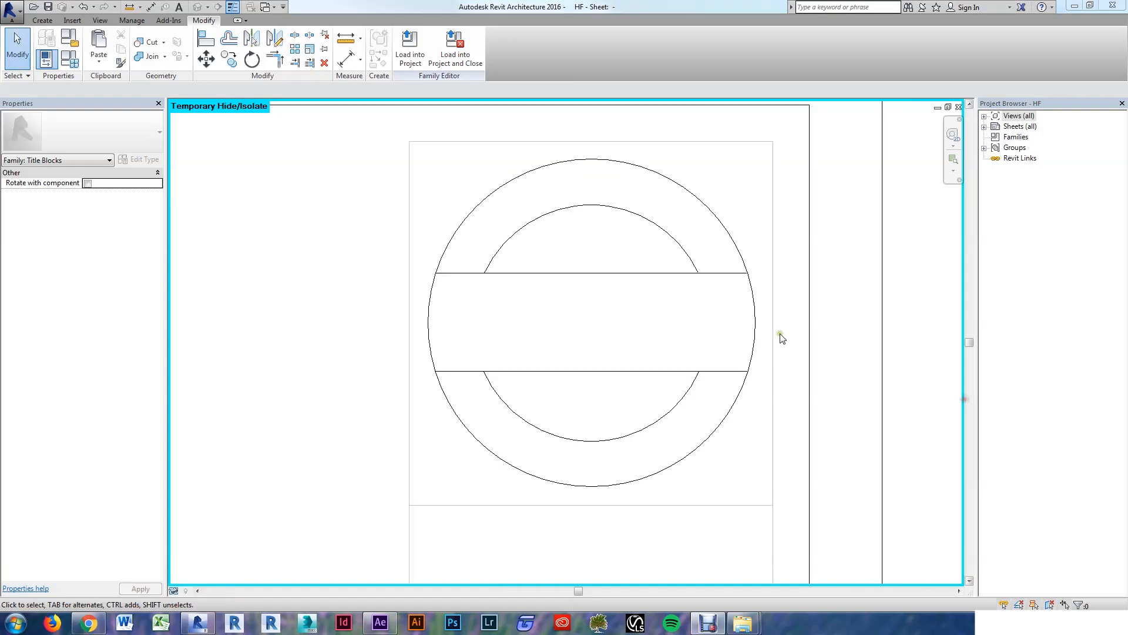
left_click(676, 312)
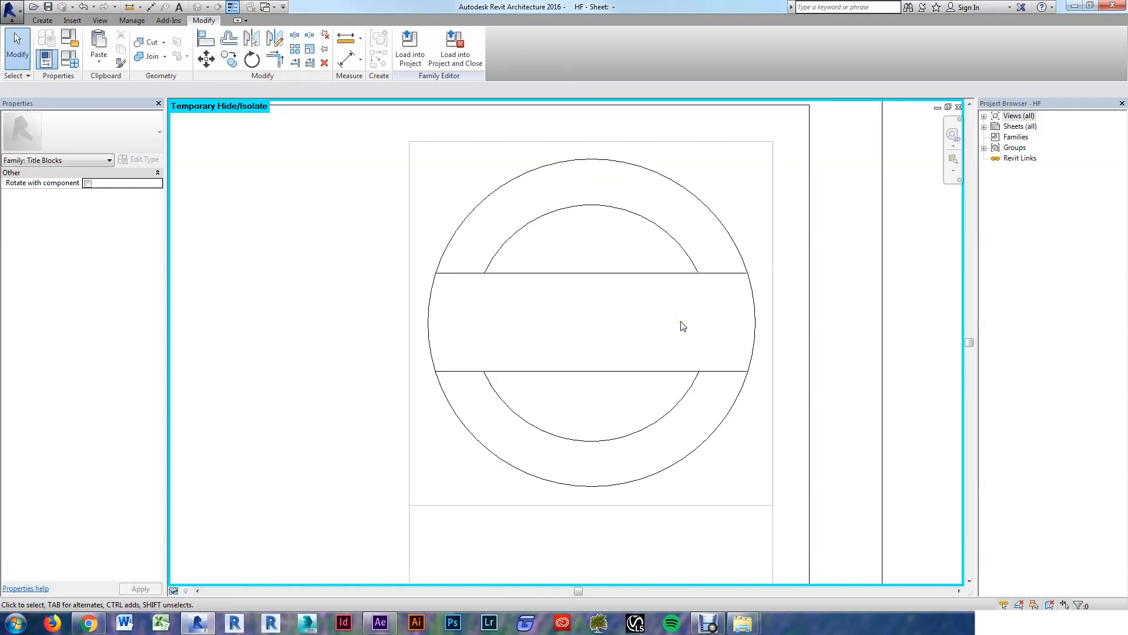
Step: Reveal all temporarily hidden elements and turn off Thin Lines so true line weights show
key("h")
key("r")
scroll(592, 369, "down", 2)
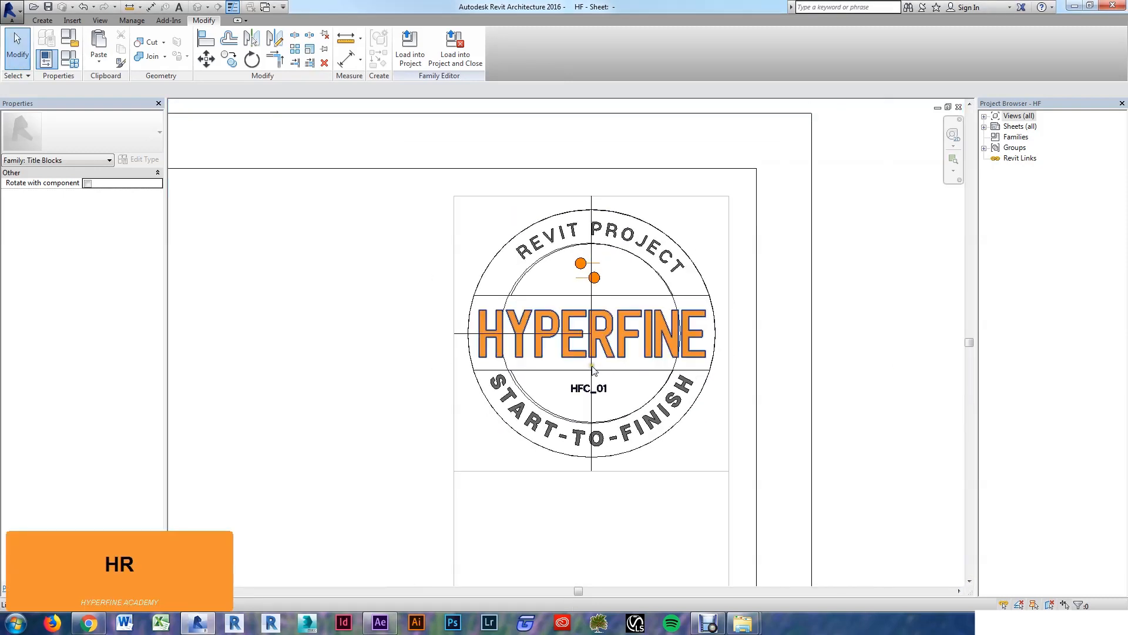
key("t")
key("l")
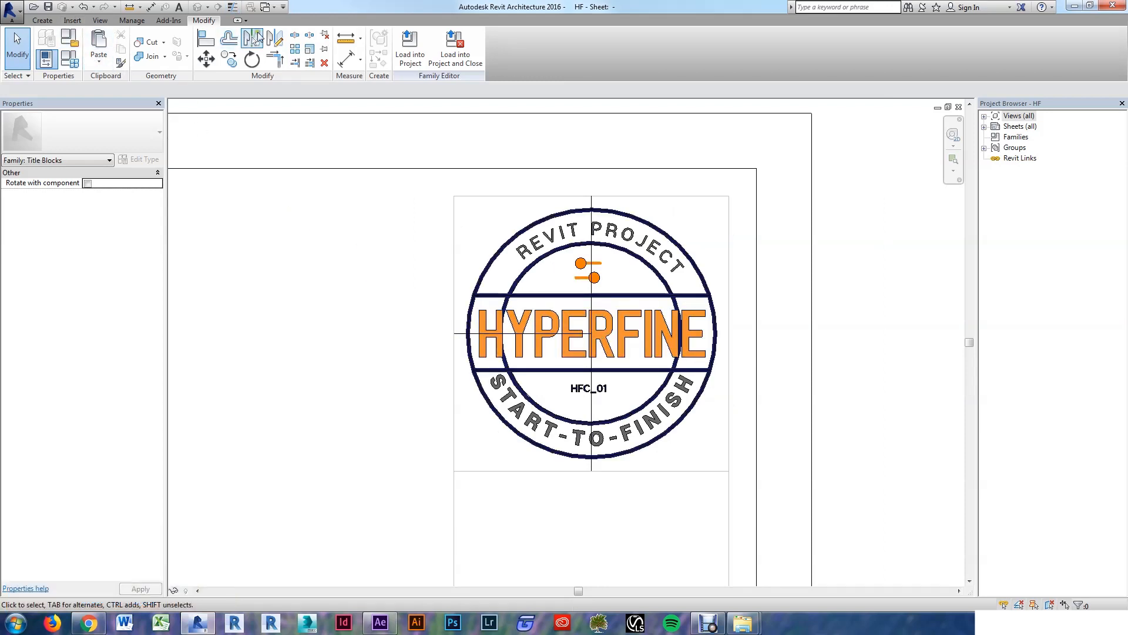
Step: In Object Styles, create an HF Heavy subcategory under Title Blocks with line weight 6
left_click(131, 21)
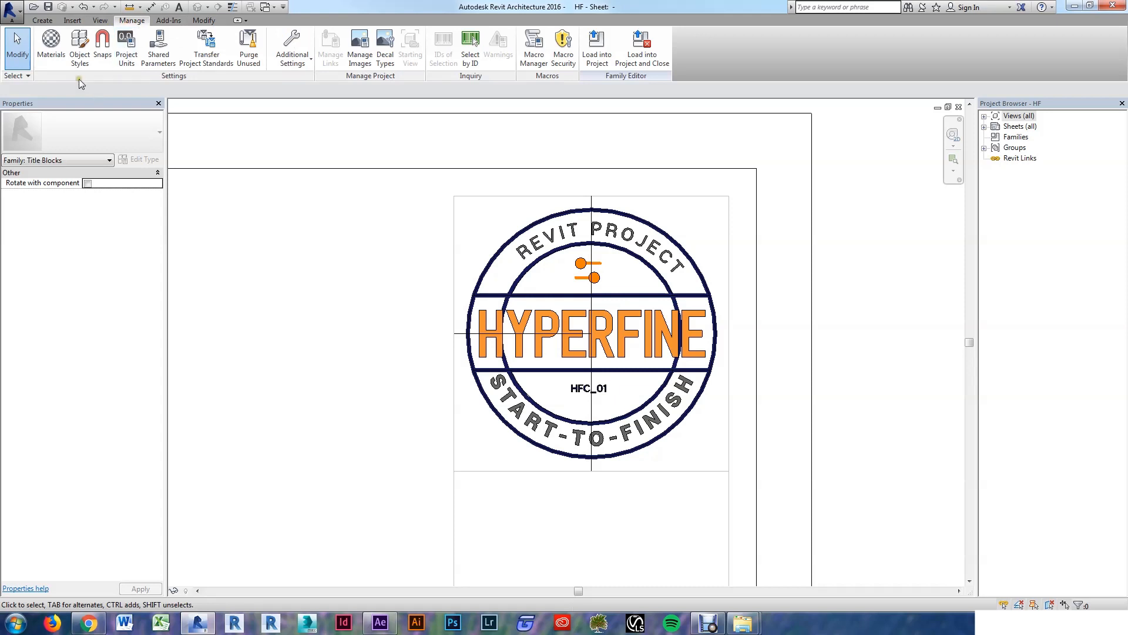
left_click(80, 50)
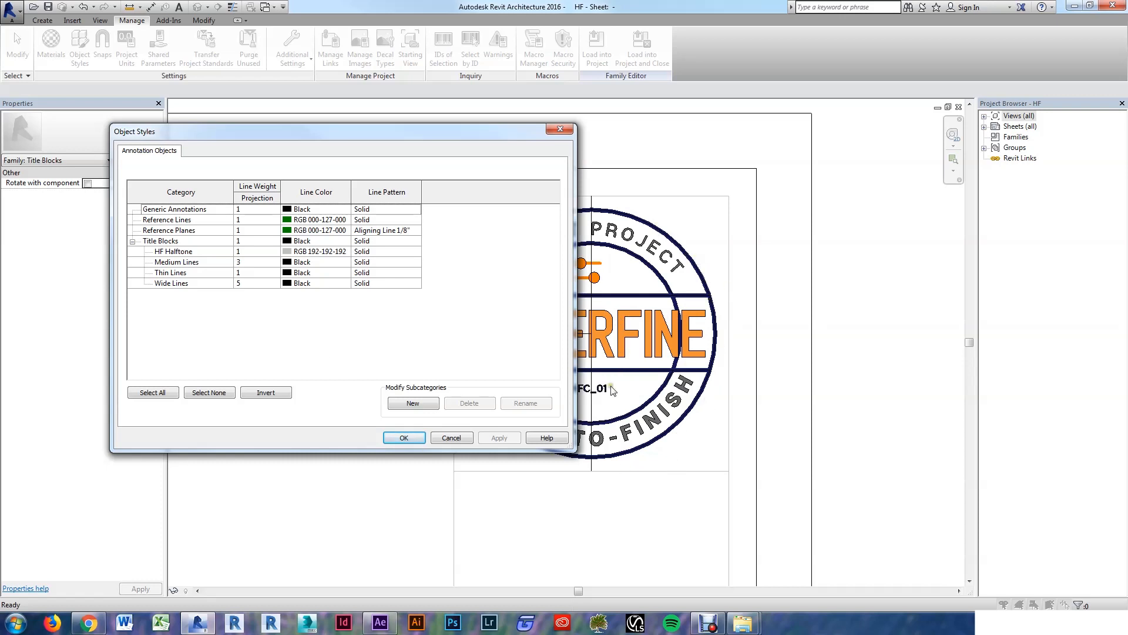
left_click(413, 403)
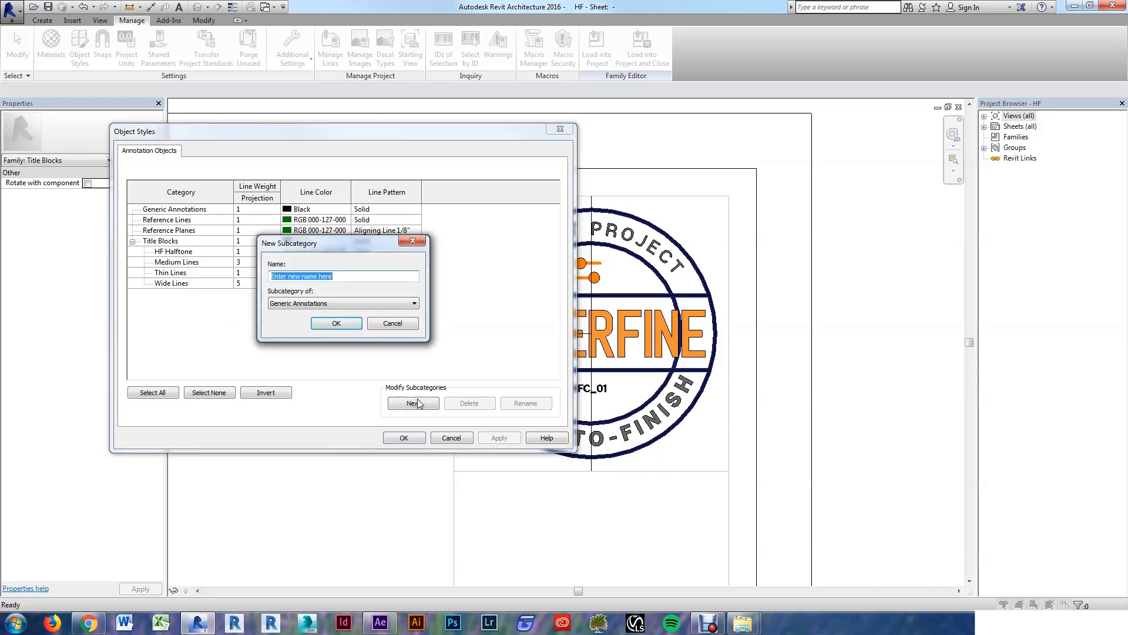
type("HF ")
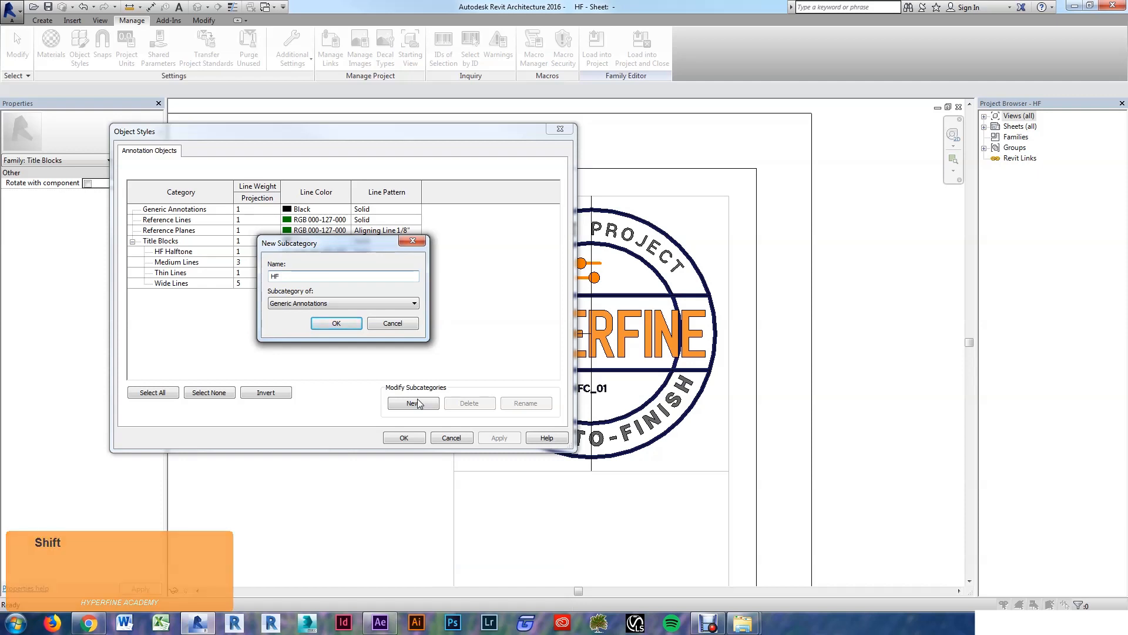
type("Heavy")
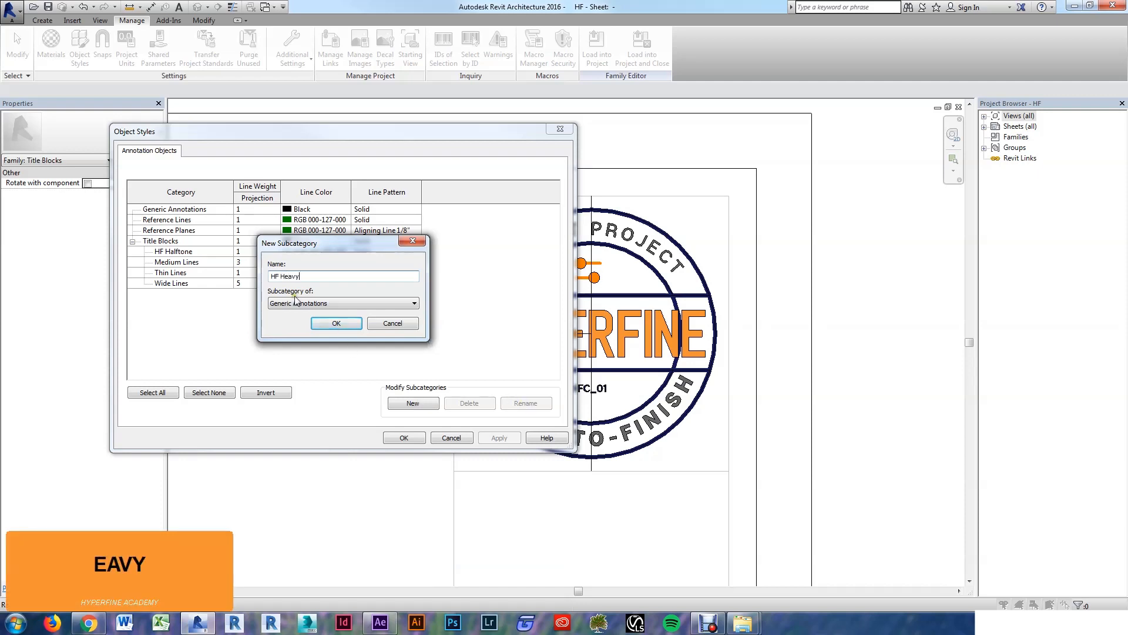
left_click(295, 302)
left_click(299, 324)
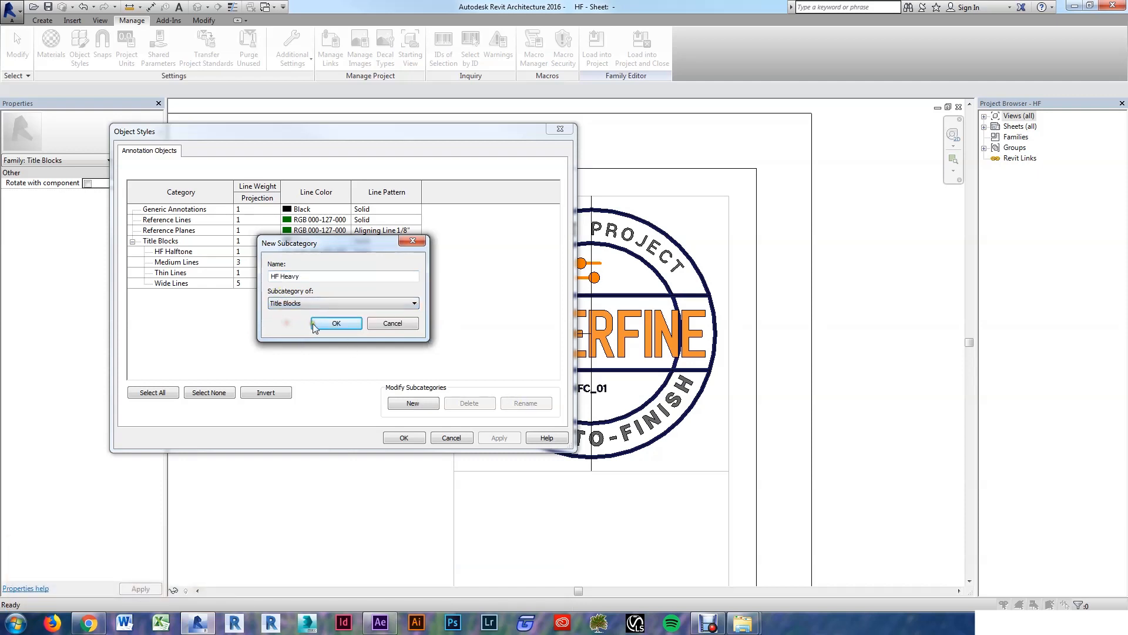
left_click(336, 323)
left_click(256, 263)
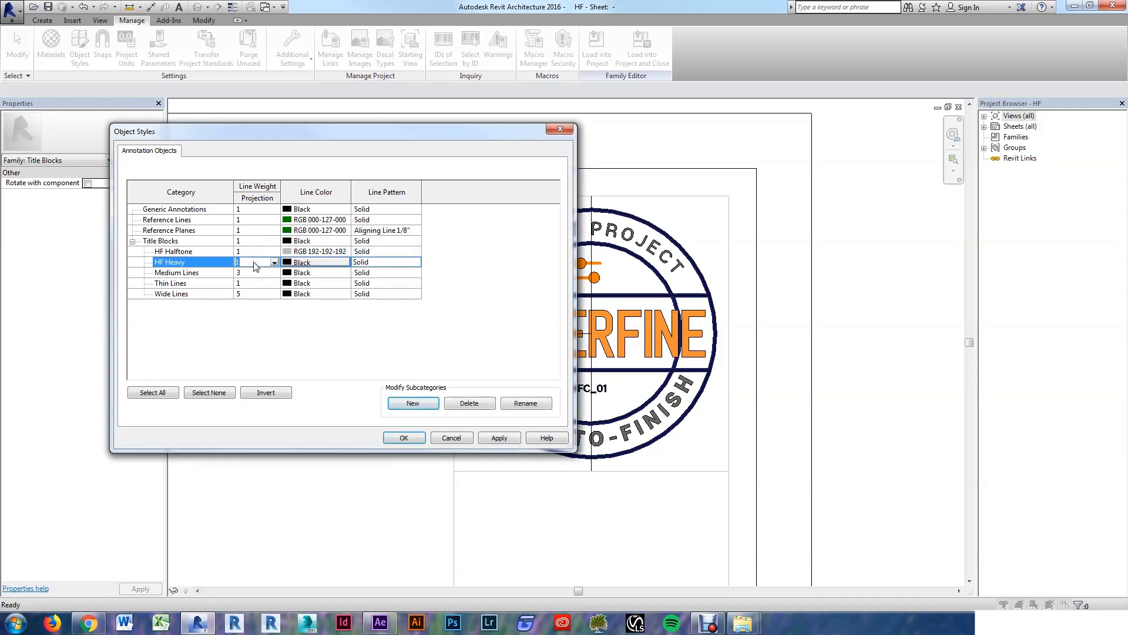
type("6")
key("Tab")
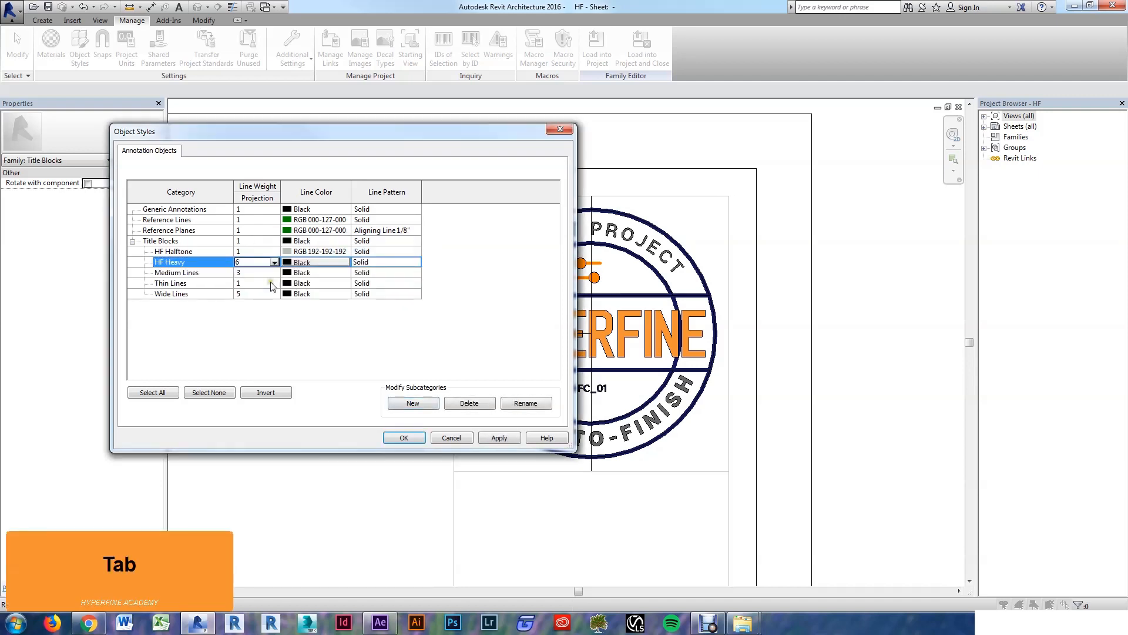
Step: Add a second Title Blocks subcategory, HF Medium, at line weight 2, and apply the changes
left_click(405, 401)
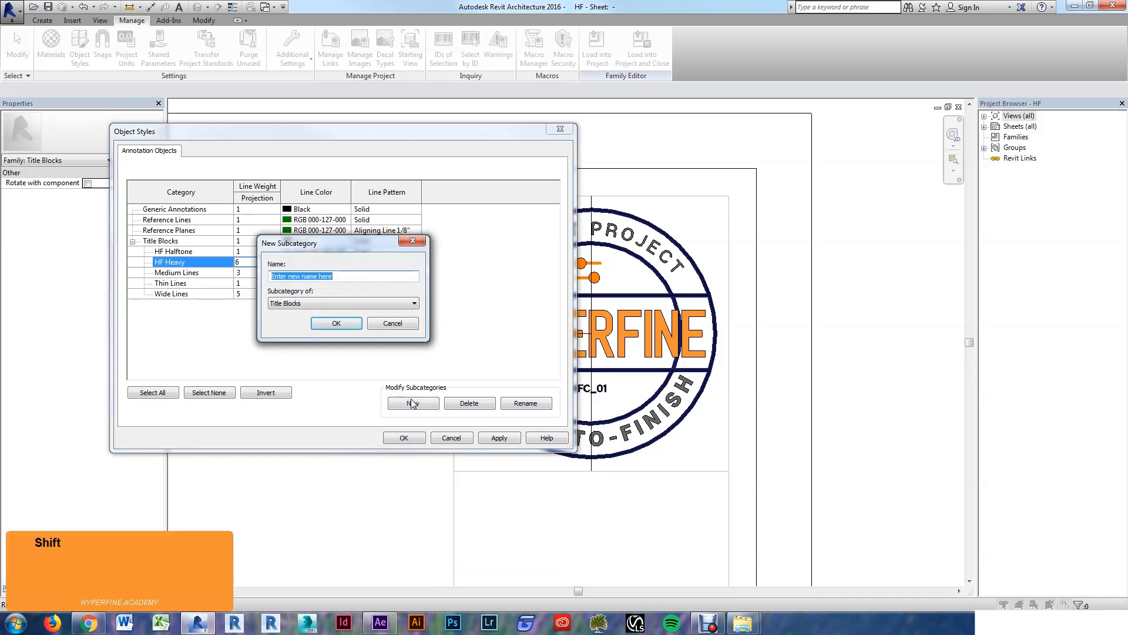
type("HF Mediu")
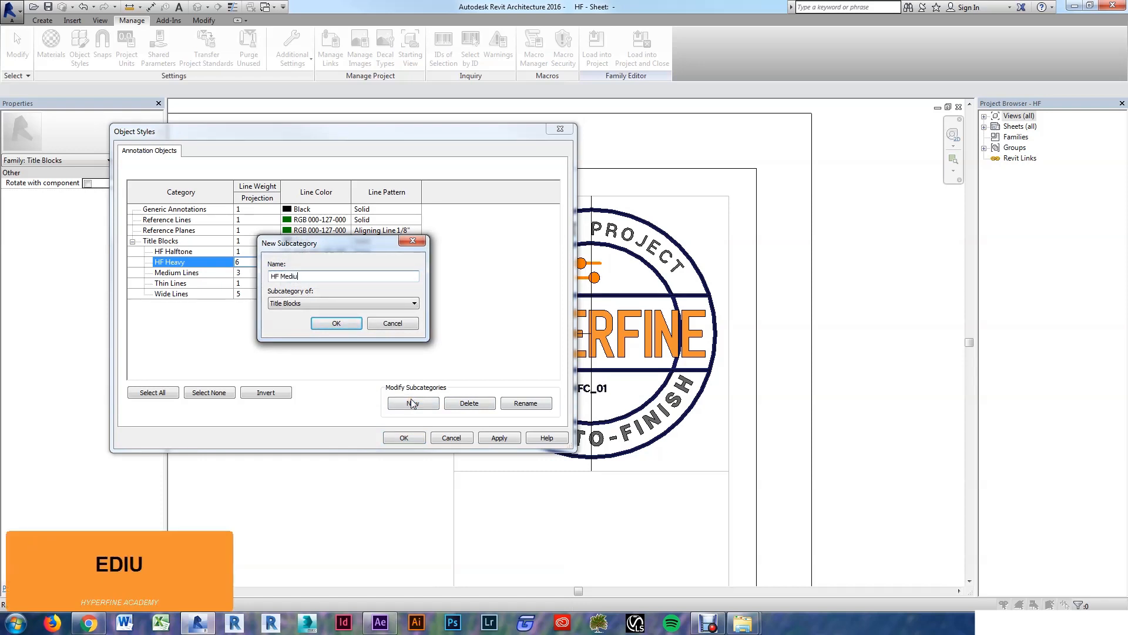
type("m")
left_click(336, 322)
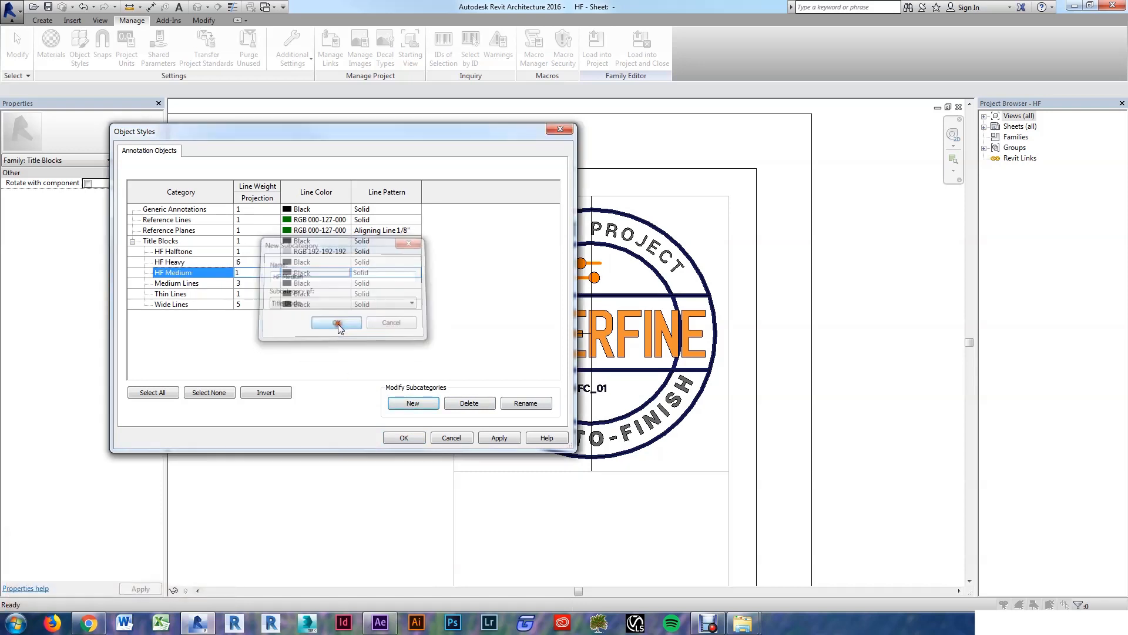
left_click(250, 273)
type("2")
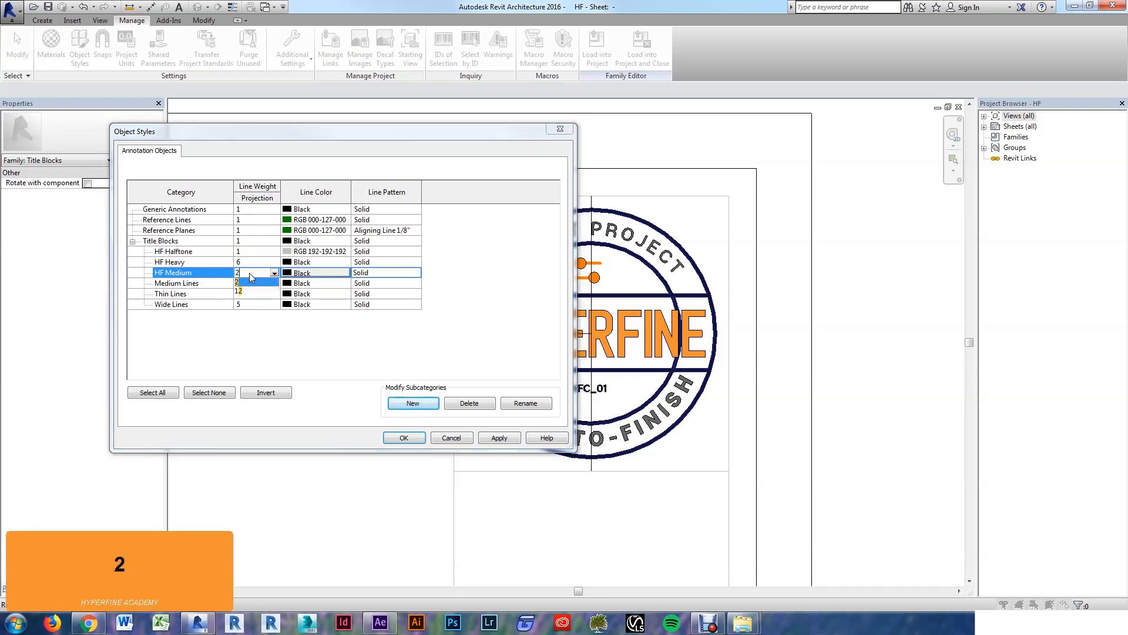
key("Tab")
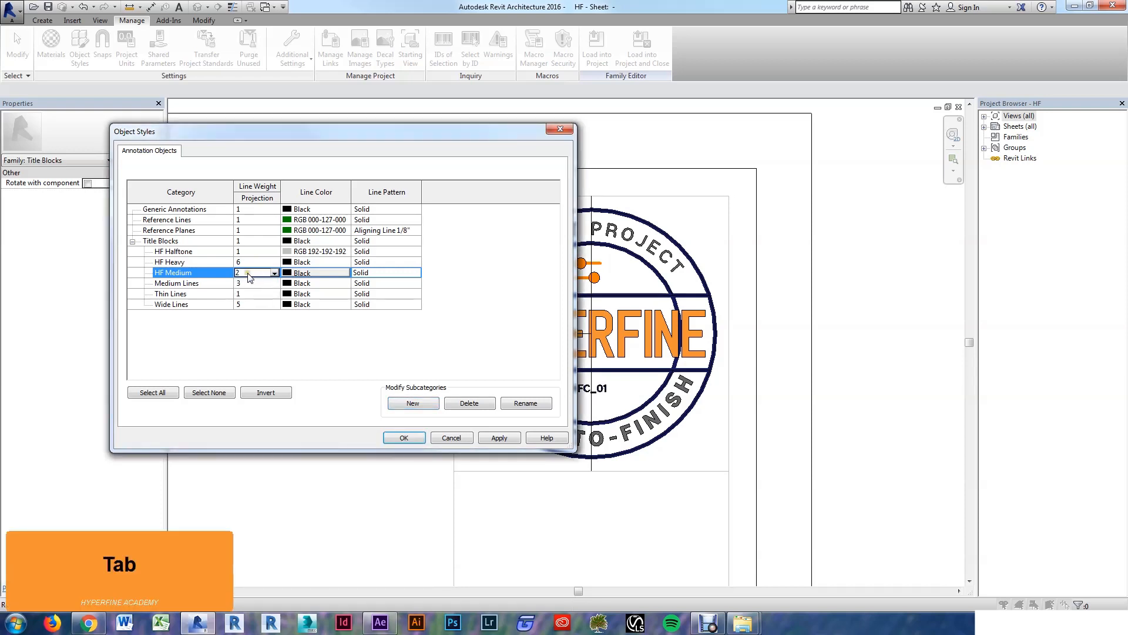
left_click(404, 441)
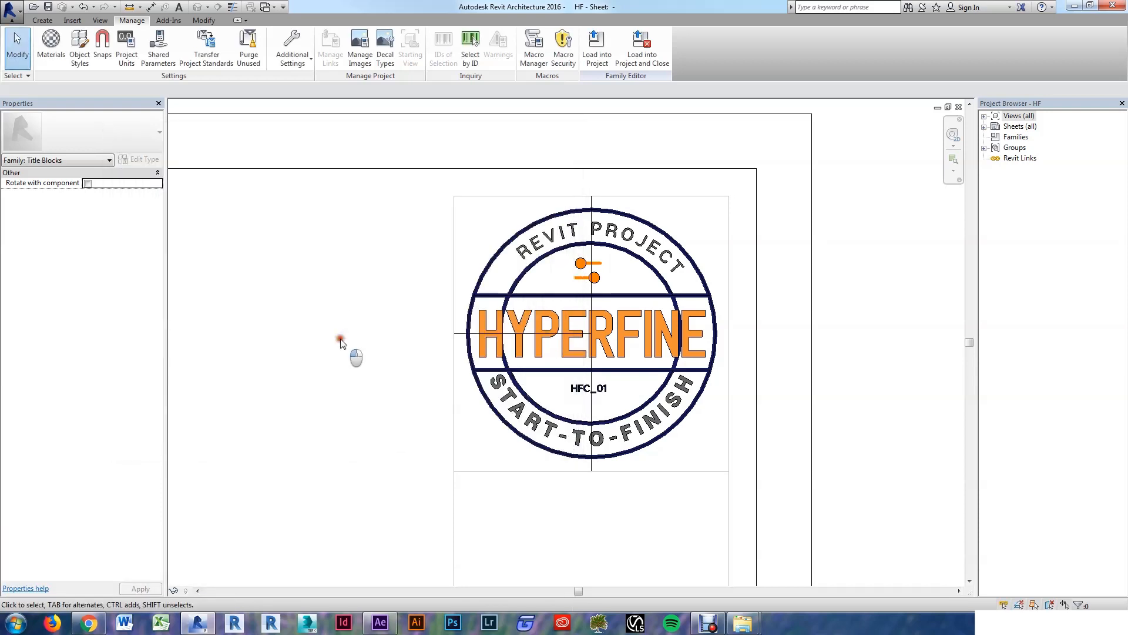
Step: Hide the logo image and set the outer circle, top and bottom band lines and lower arc to HF Heavy
left_click(577, 262)
key("h")
key("h")
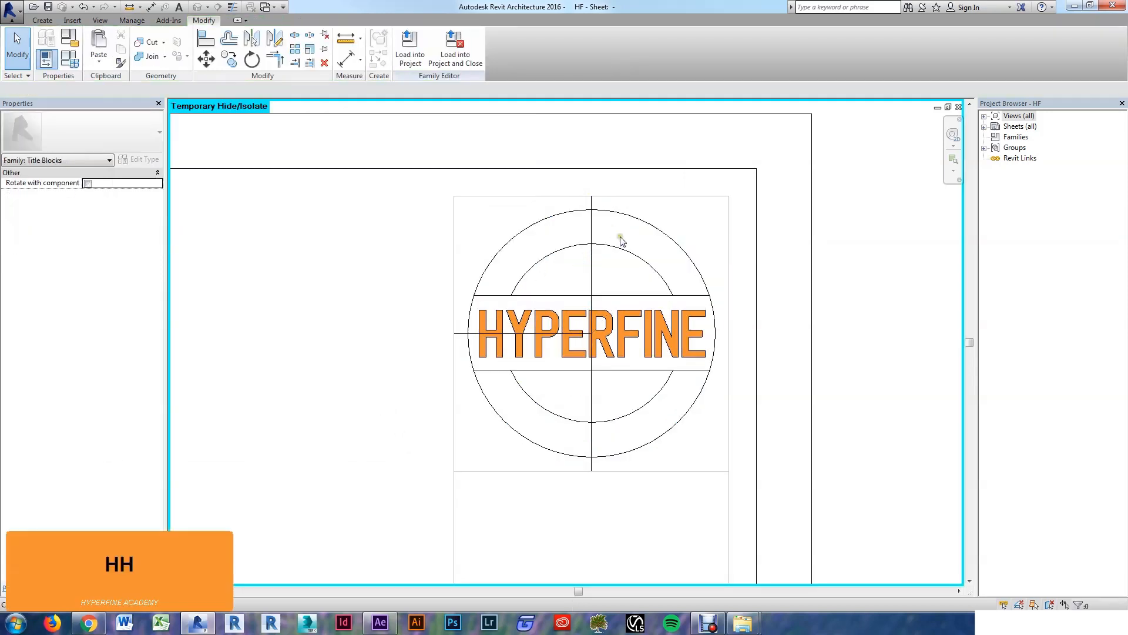
left_click(681, 254)
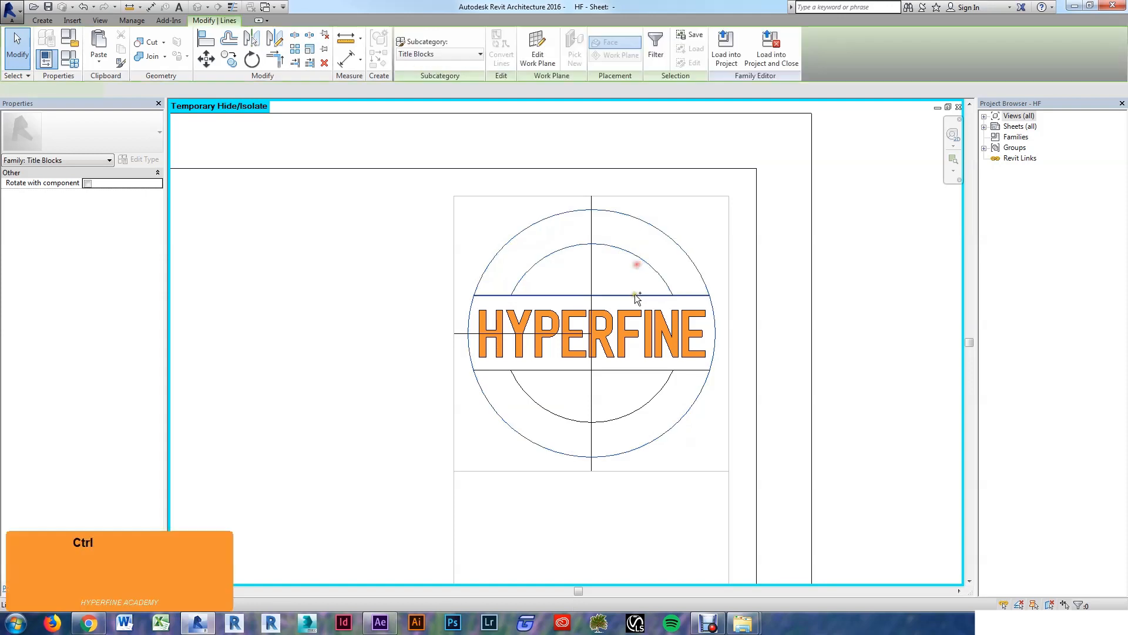
left_click(635, 295, "ctrl")
left_click(634, 370, "ctrl")
left_click(641, 409, "ctrl")
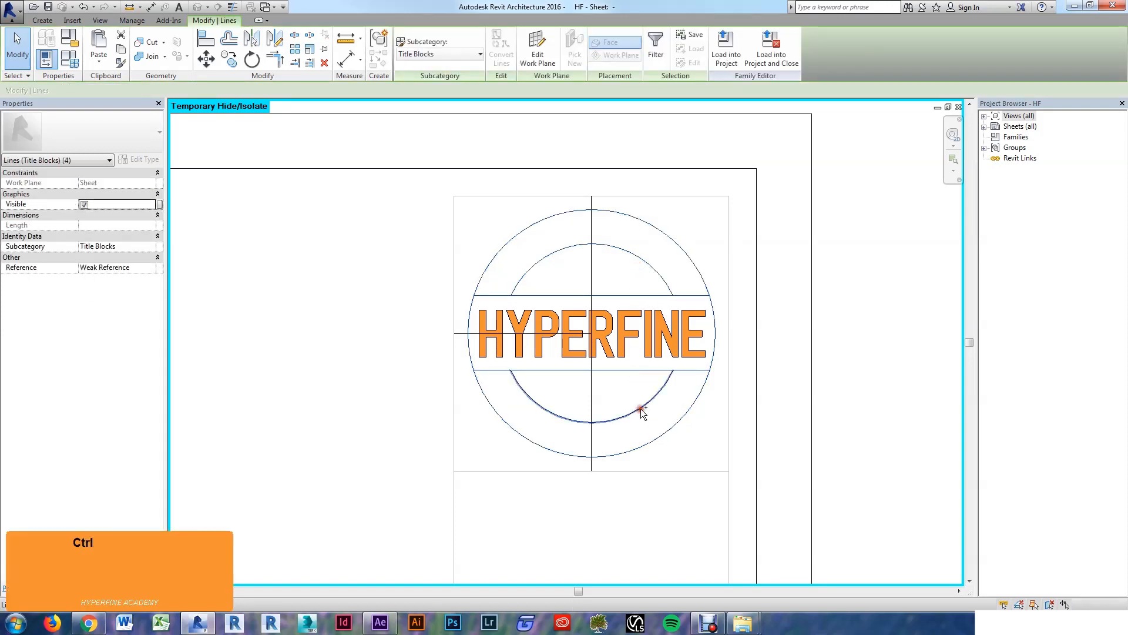
left_click(456, 59)
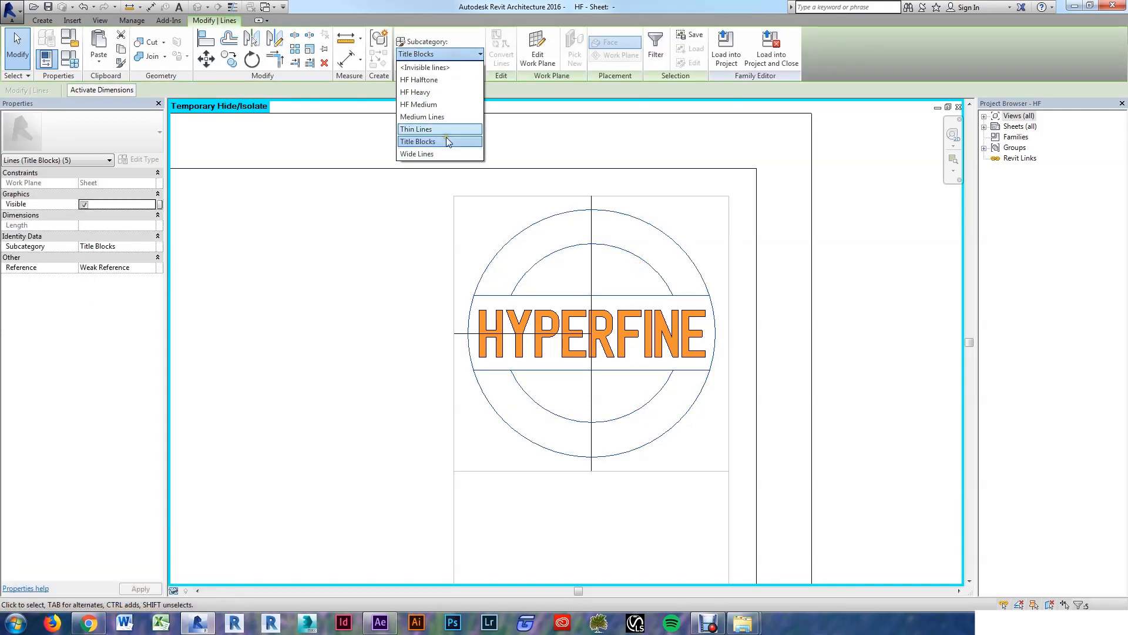
left_click(425, 92)
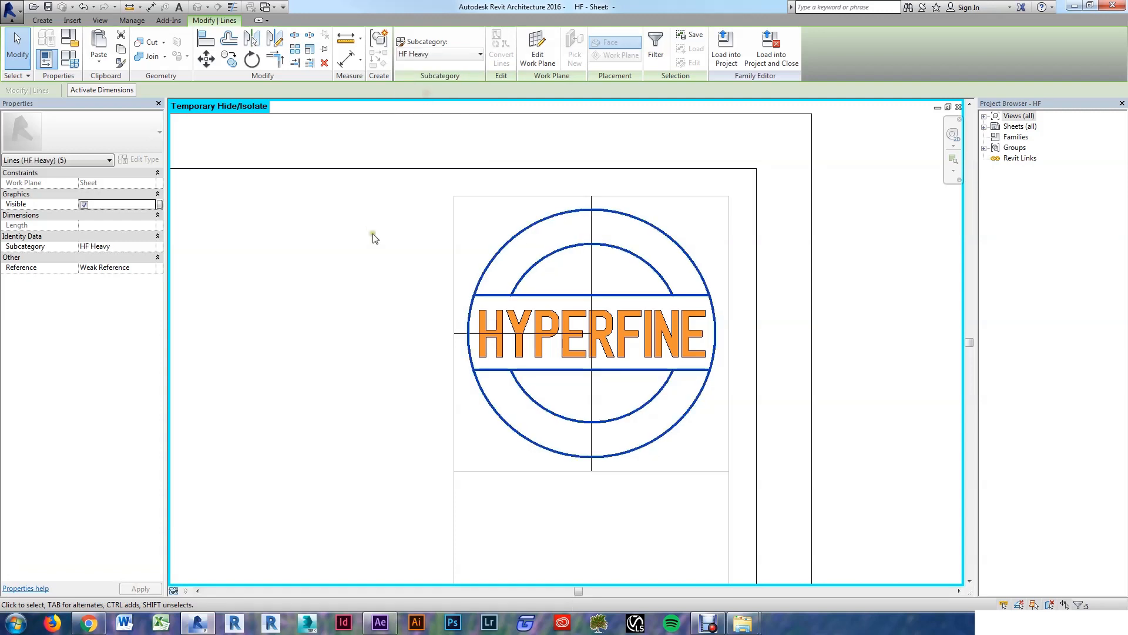
left_click(376, 270)
Step: Set the HYPERFINE region's letter outline sketch lines to HF Medium and finish the sketch
left_click(680, 361)
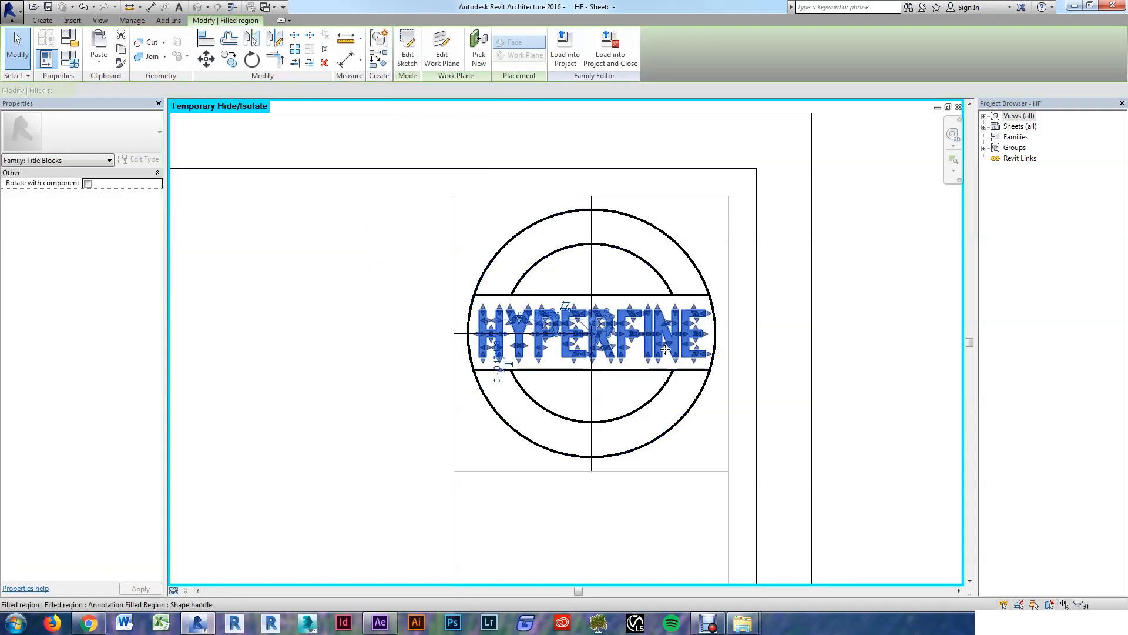
scroll(681, 361, "up", 2)
left_click(404, 48)
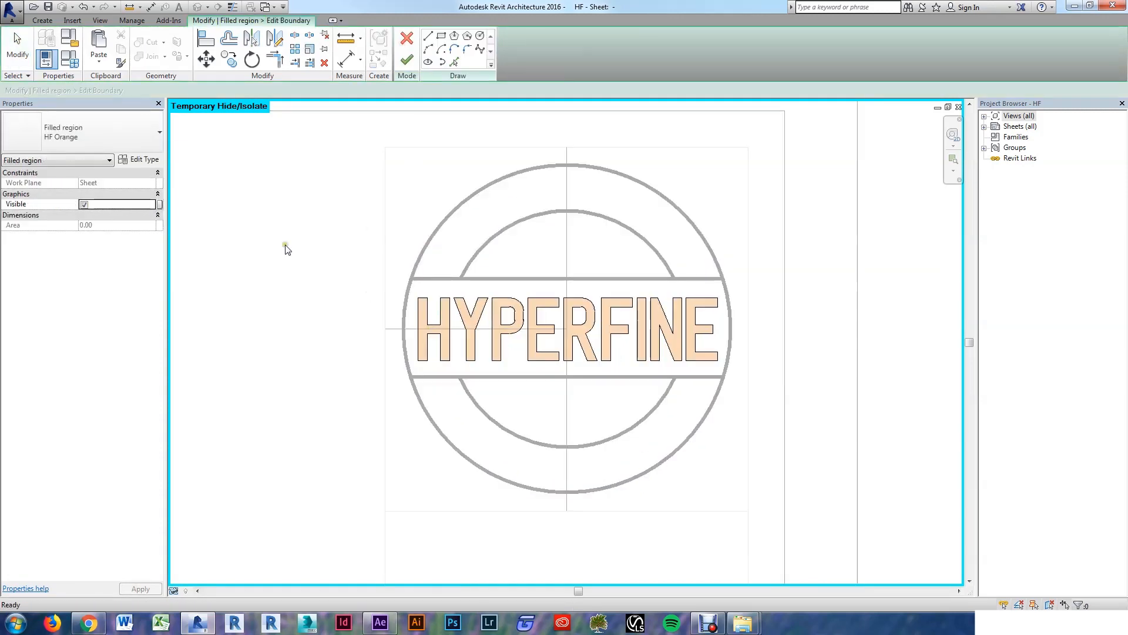
left_click_drag(292, 245, 818, 406)
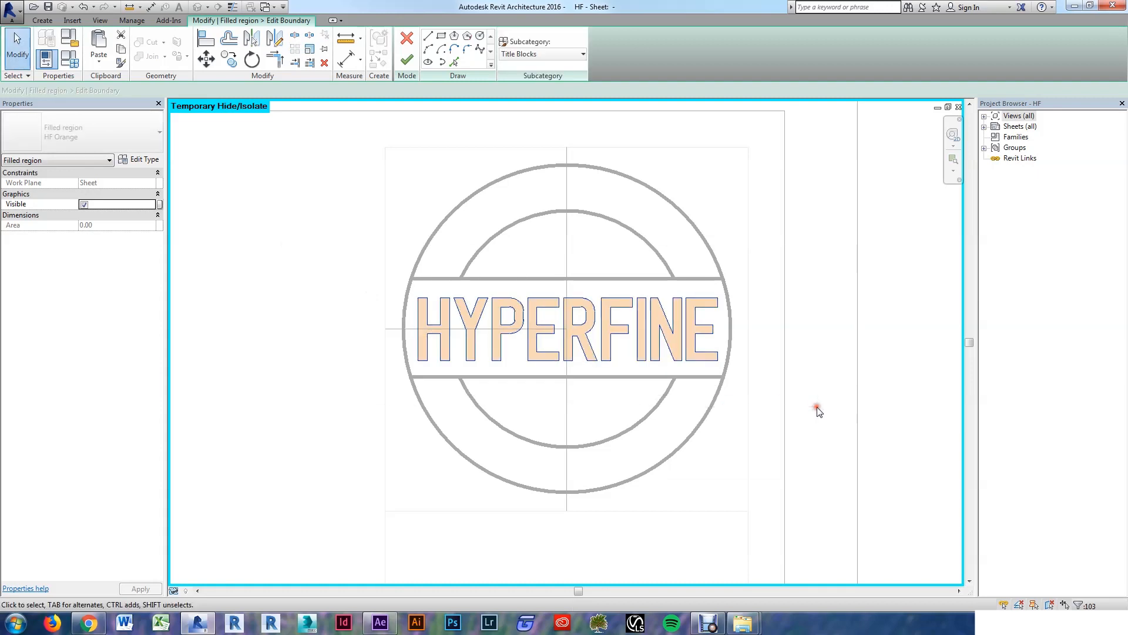
left_click(537, 54)
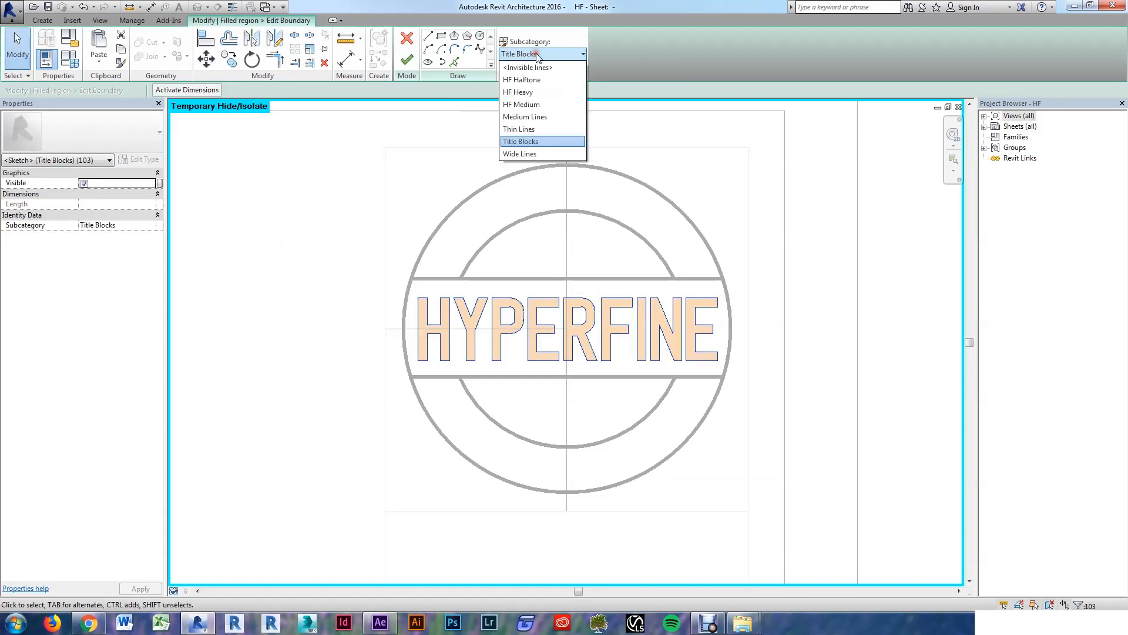
left_click(530, 106)
left_click(406, 58)
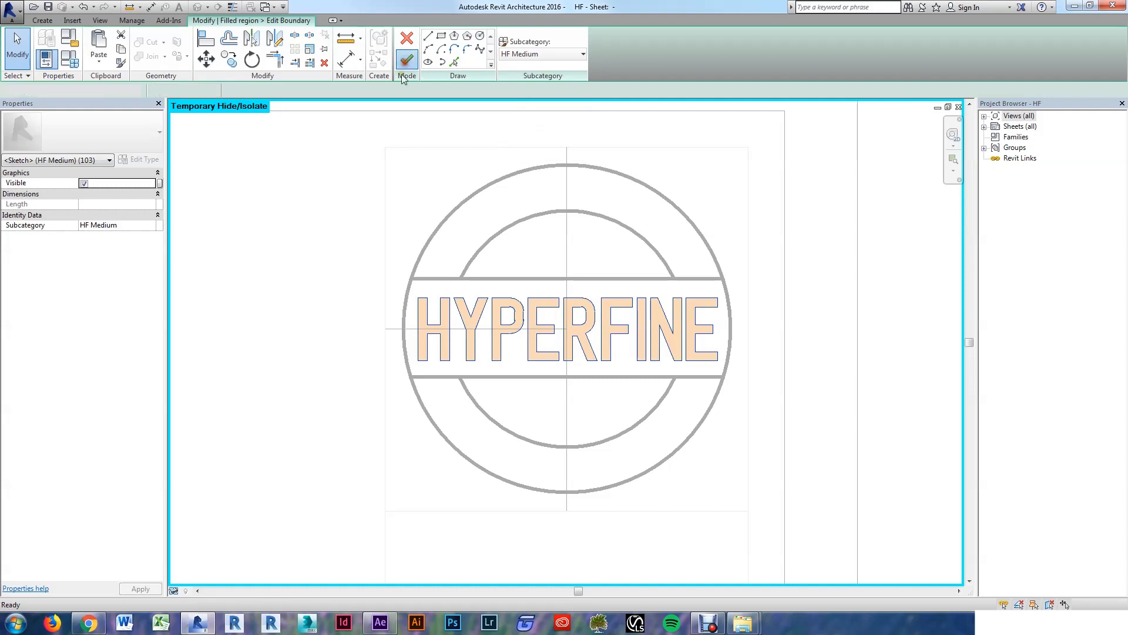
left_click(298, 239)
scroll(636, 319, "up", 3)
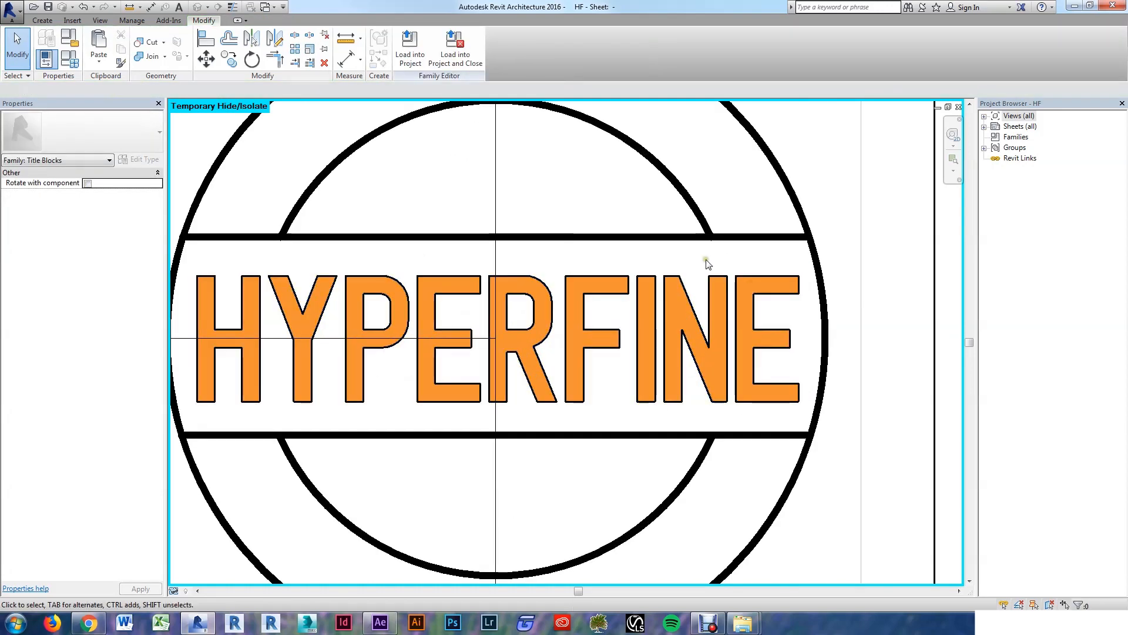
scroll(648, 266, "down", 4)
scroll(605, 347, "down", 3)
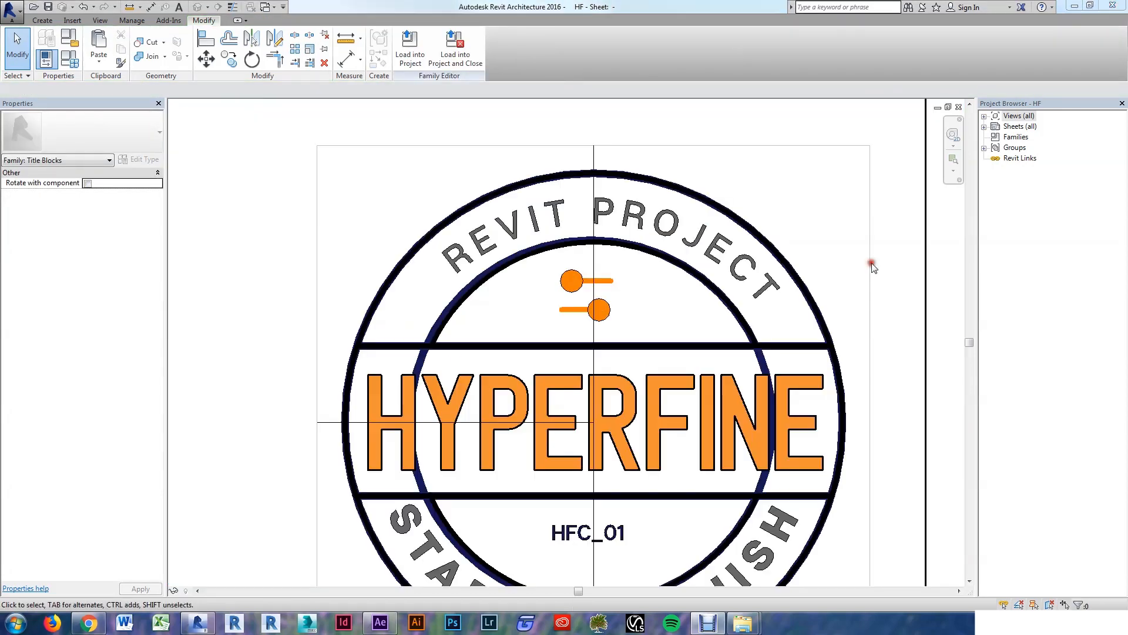
left_click(814, 205)
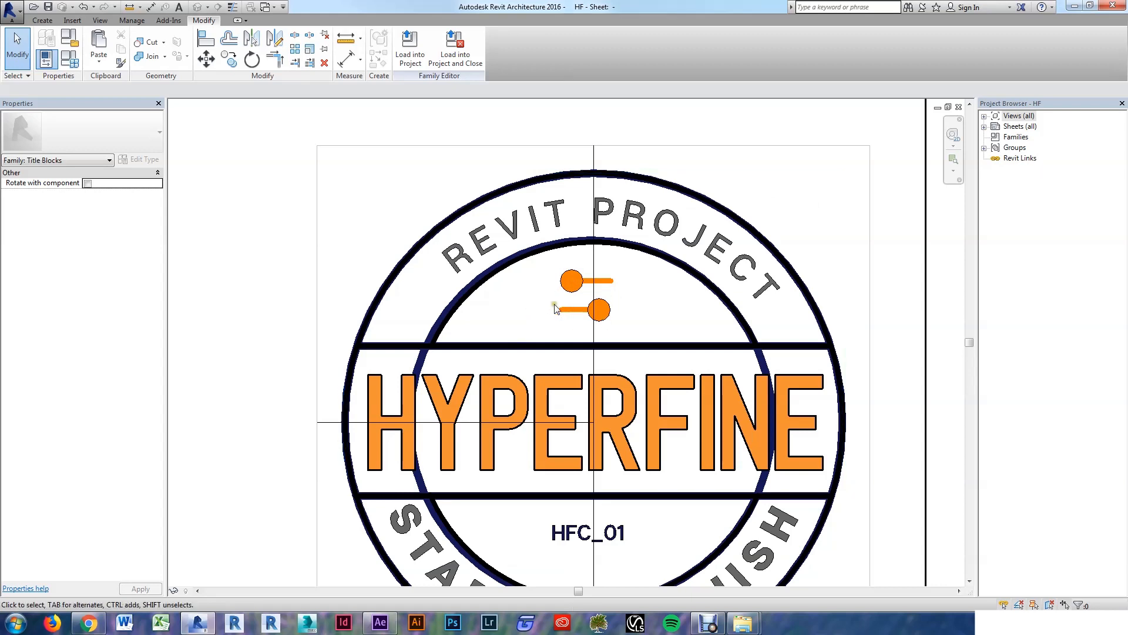
Step: Create a filled region similar to HYPERFINE, picking the lower and upper small circles as its boundary
left_click(520, 375)
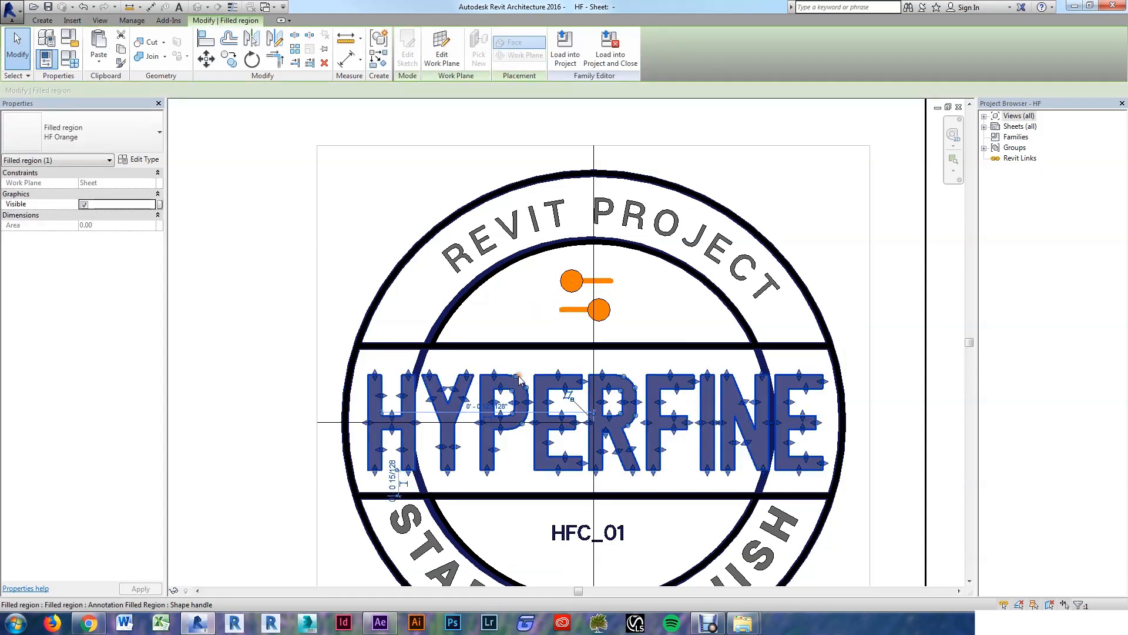
key("c")
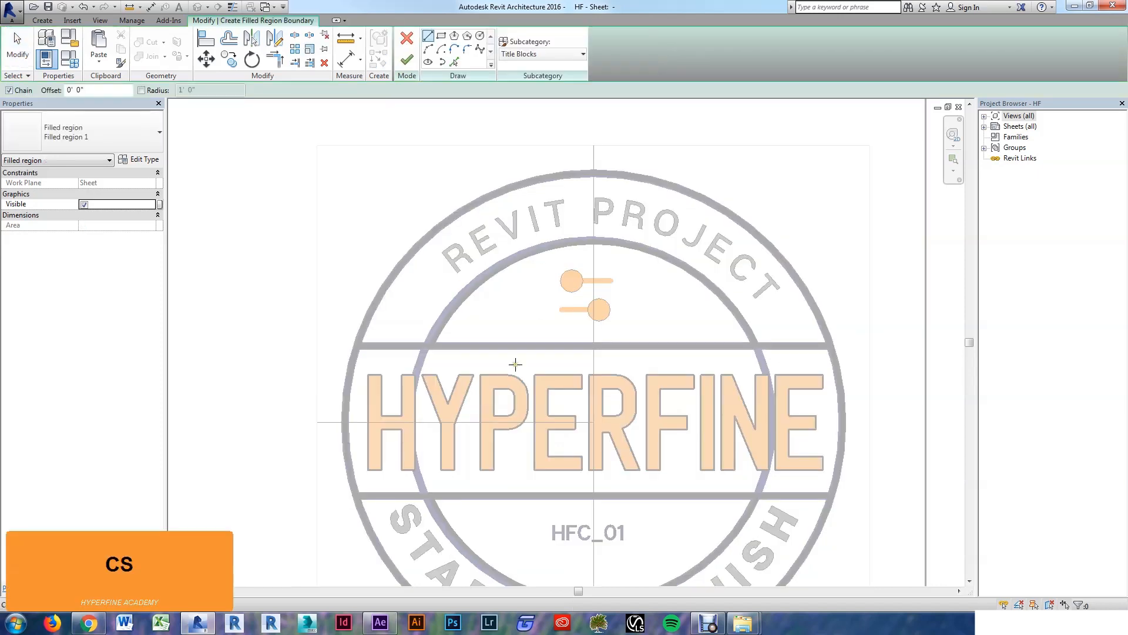
left_click(453, 62)
scroll(601, 313, "up", 3)
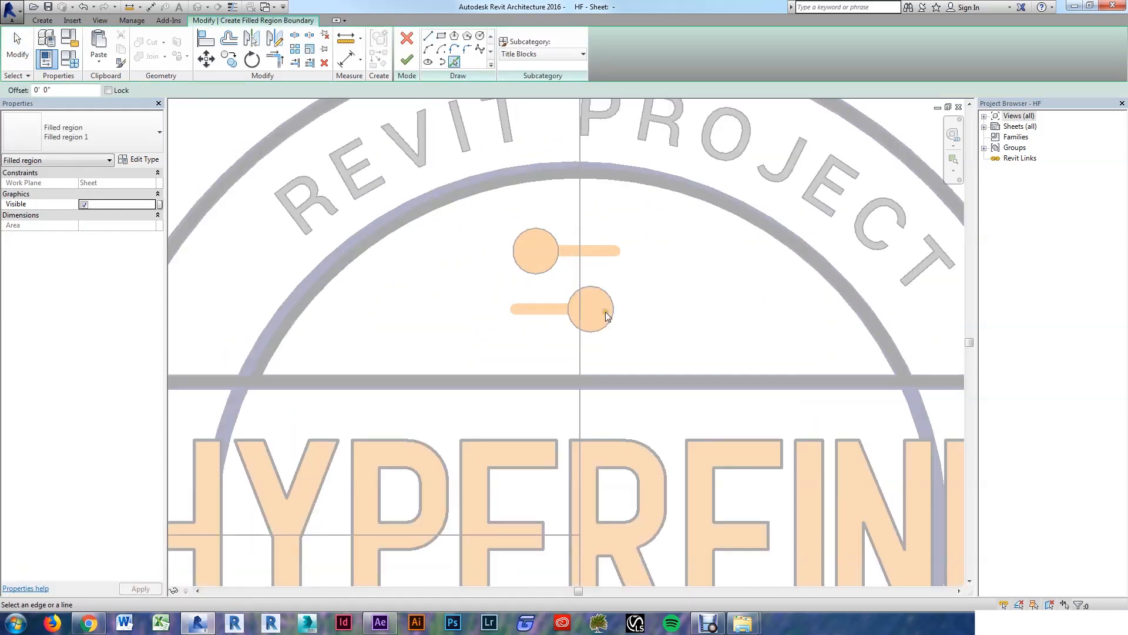
key("Tab")
left_click(608, 333)
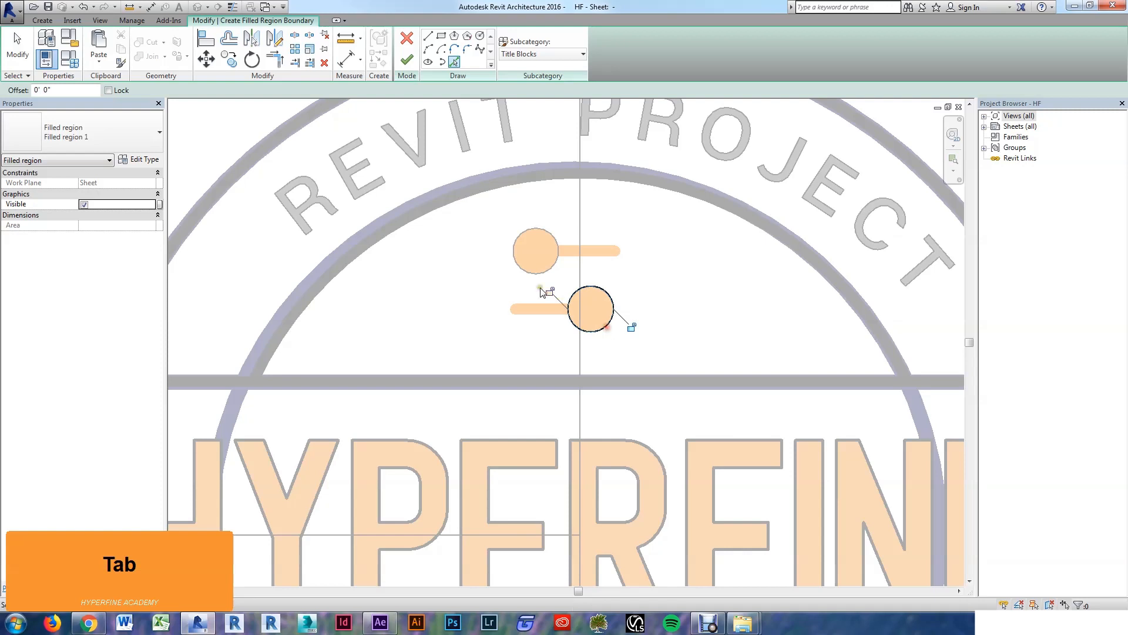
key("Tab")
left_click(527, 274)
key("Escape")
key("Escape")
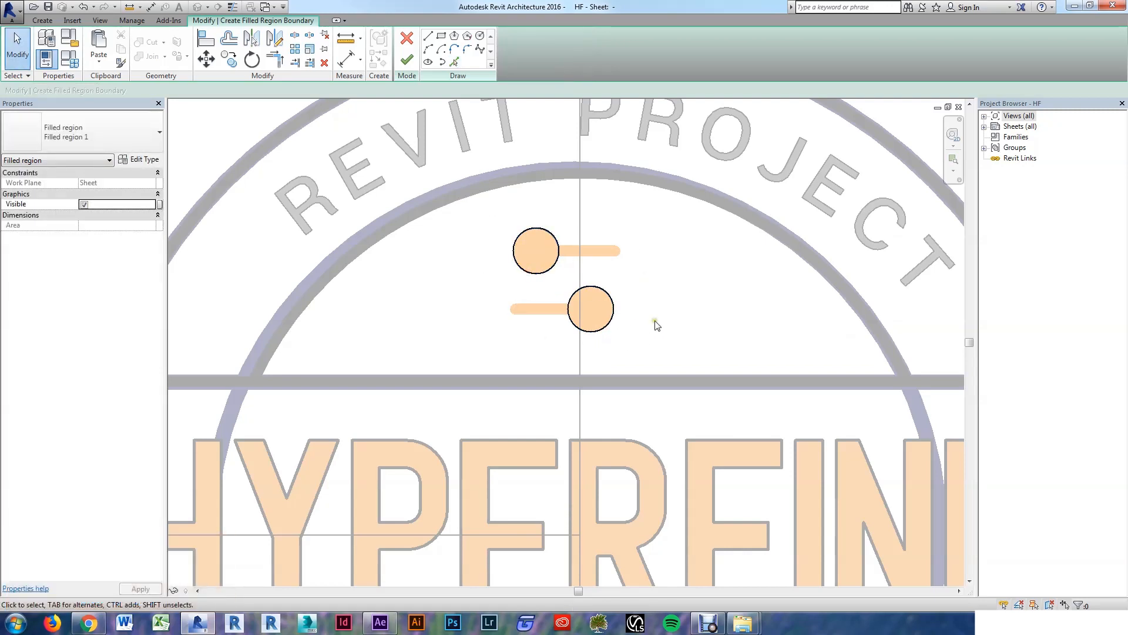
Step: Make the circle boundary lines Invisible lines, set the region type to HF Orange, and finish
scroll(656, 325, "down", 2)
left_click_drag(500, 219, 684, 371)
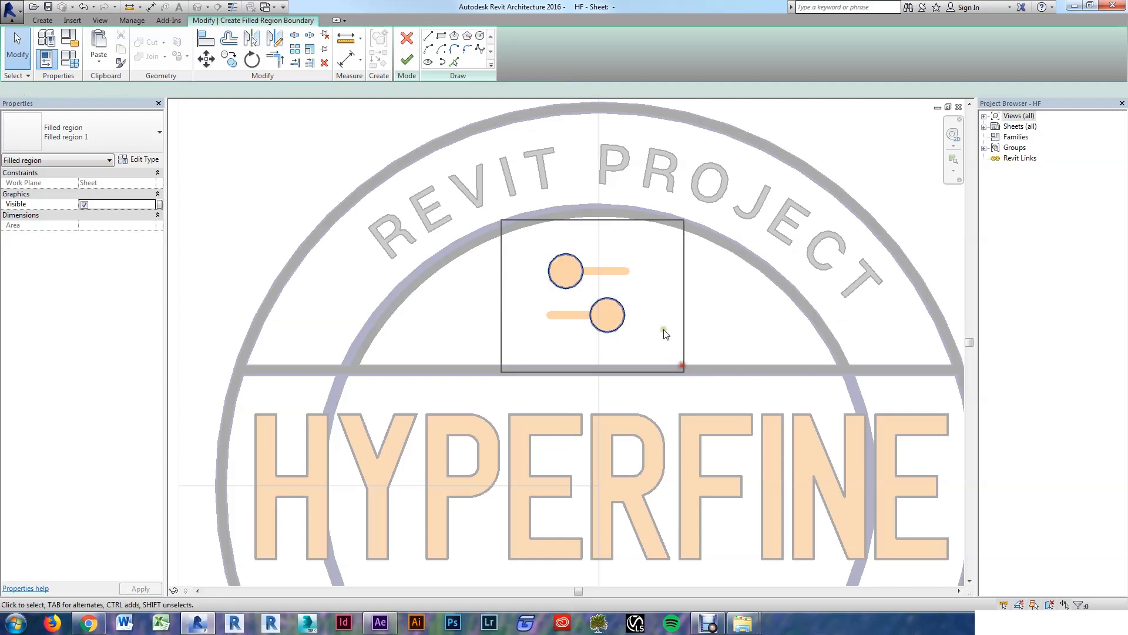
left_click_drag(664, 334, 683, 370)
left_click(537, 53)
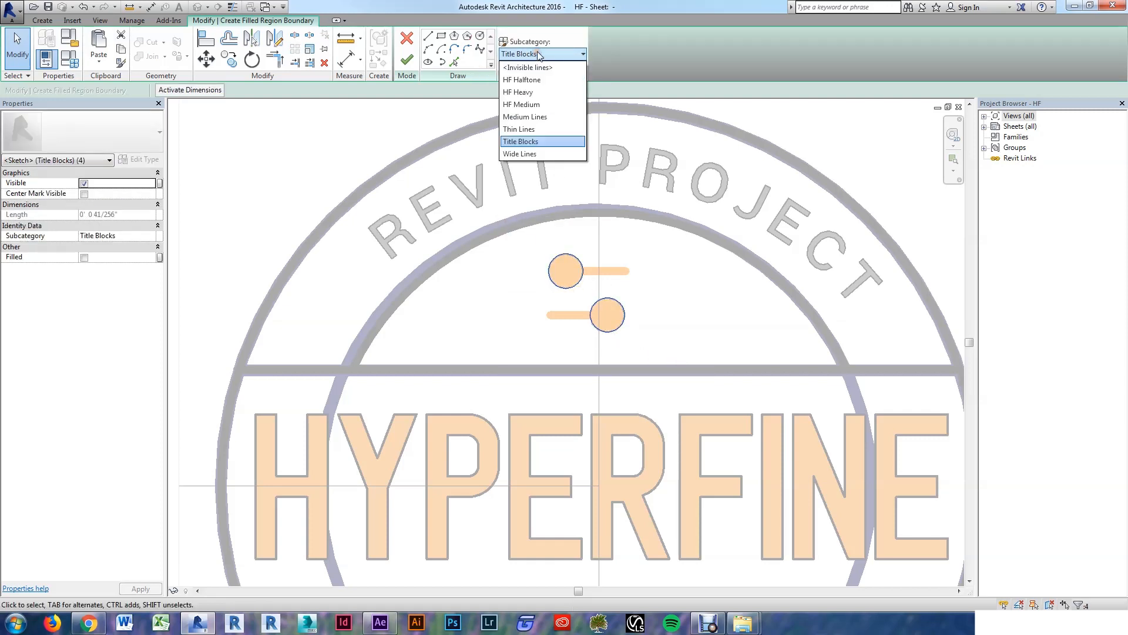
left_click(535, 68)
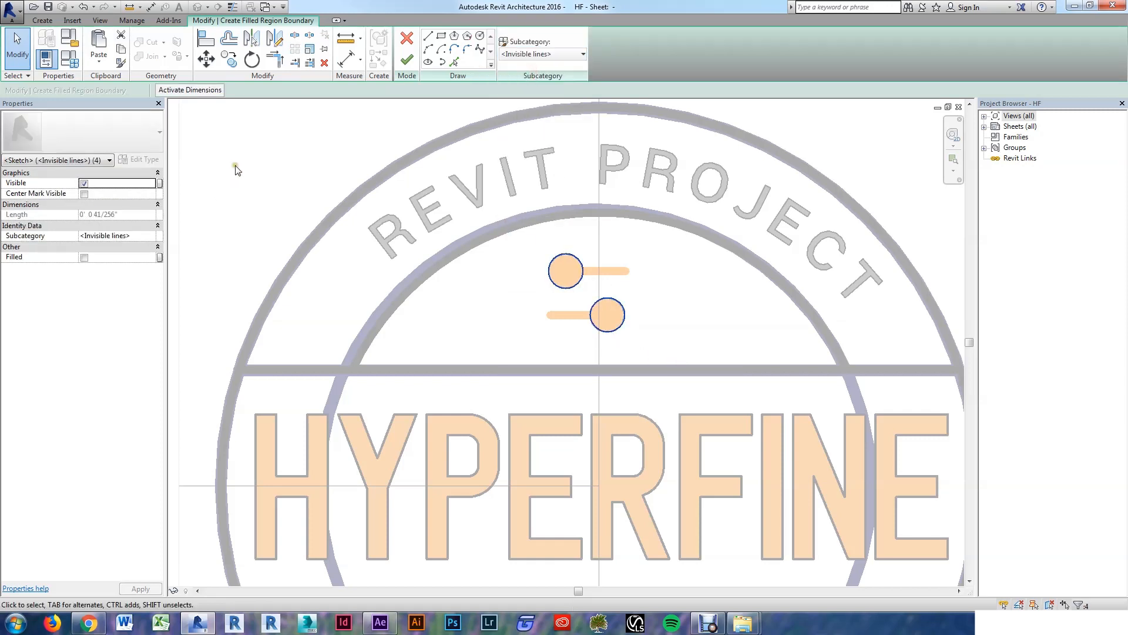
key("Escape")
key("Escape")
left_click(143, 133)
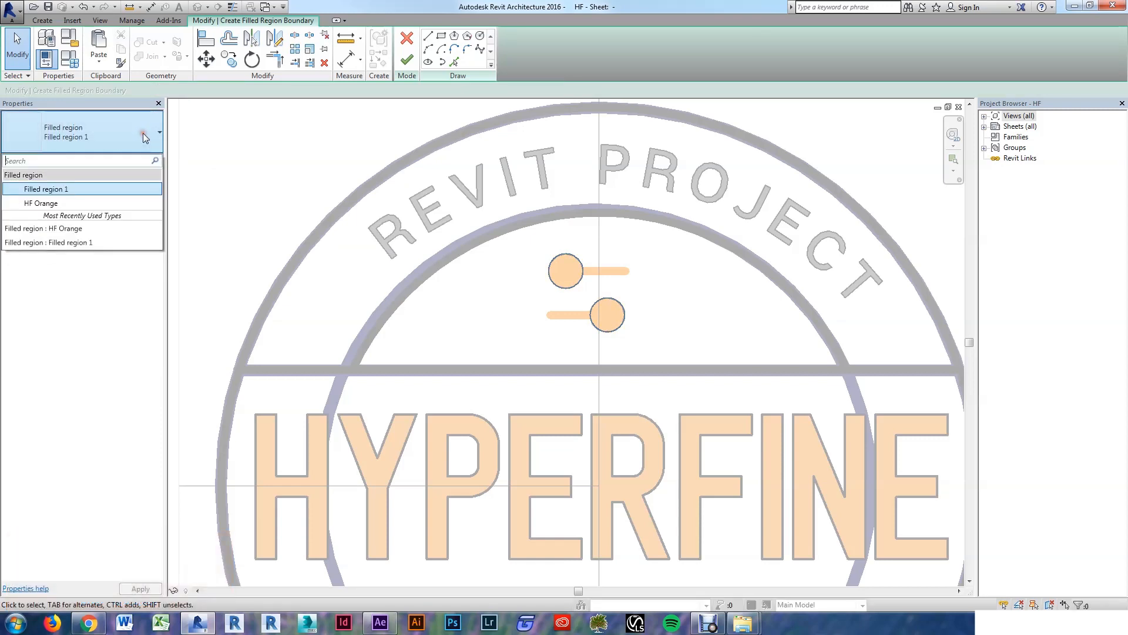
left_click(47, 203)
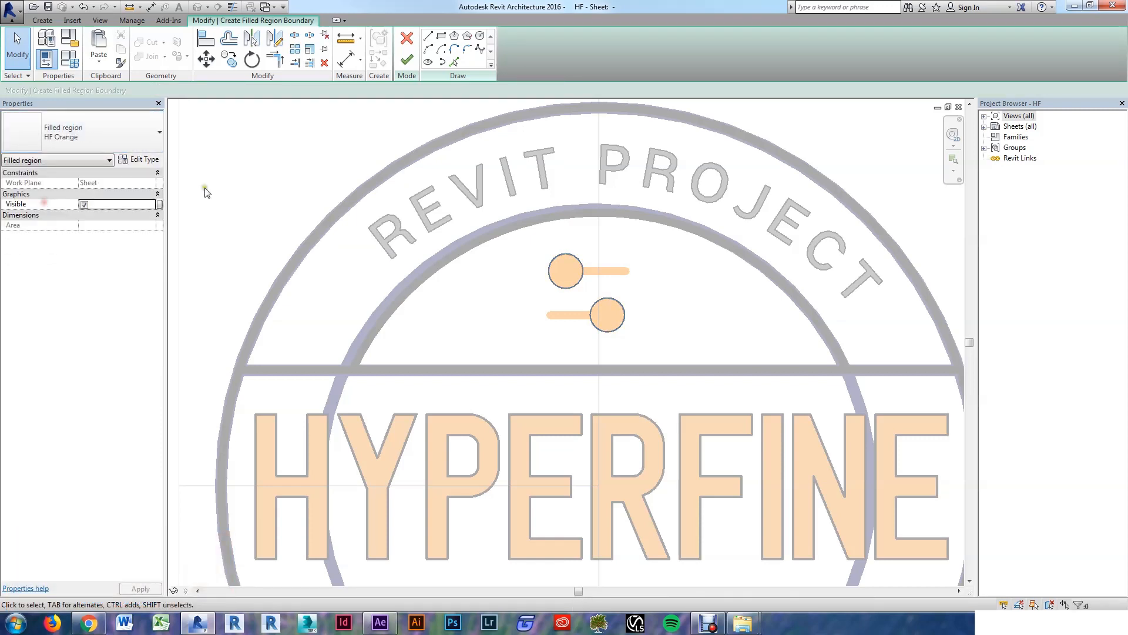
left_click(409, 59)
Step: Isolate the new orange region to check it, then reveal all hidden elements again
key("h")
key("i")
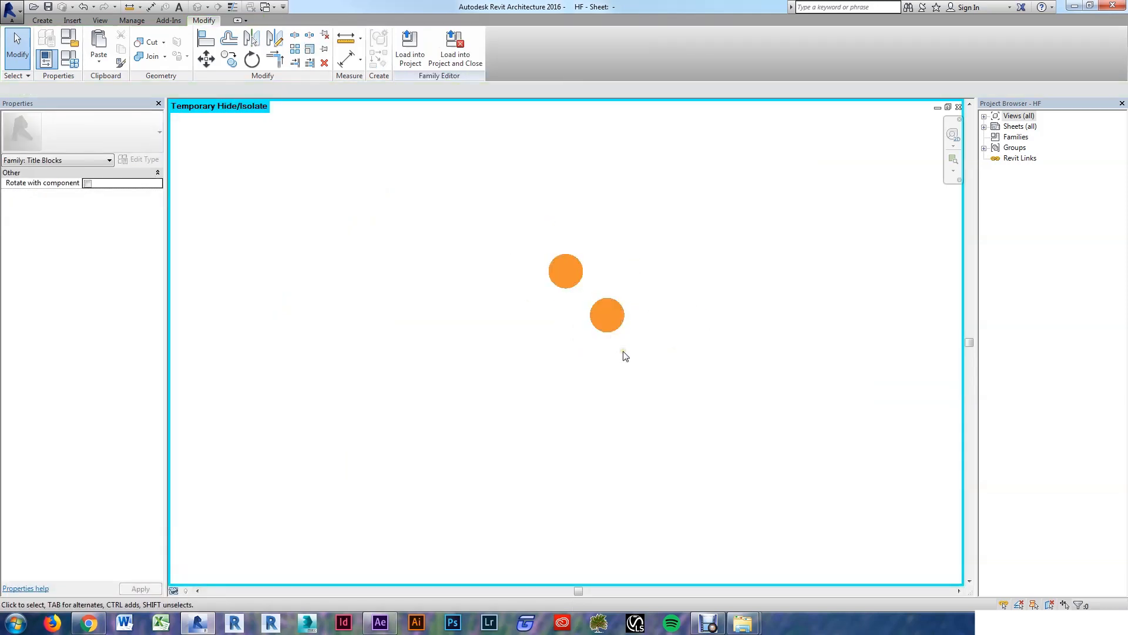
key("h")
key("r")
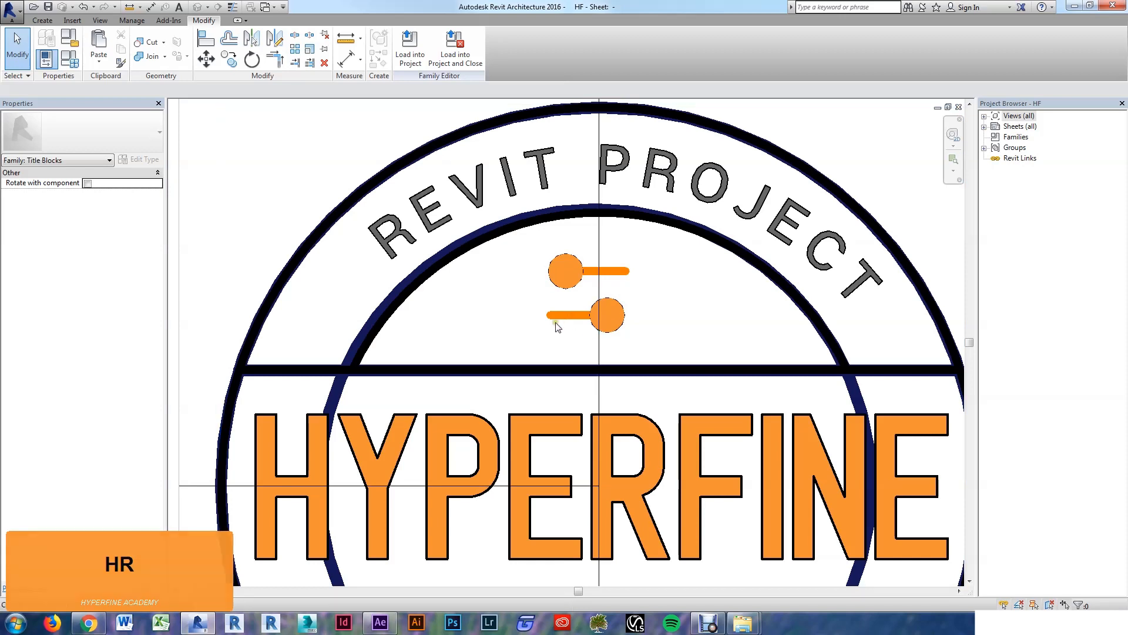
Step: Draw two lines, one along the lower icon bar and one from the upper dot's edge to its bar end
left_click(43, 20)
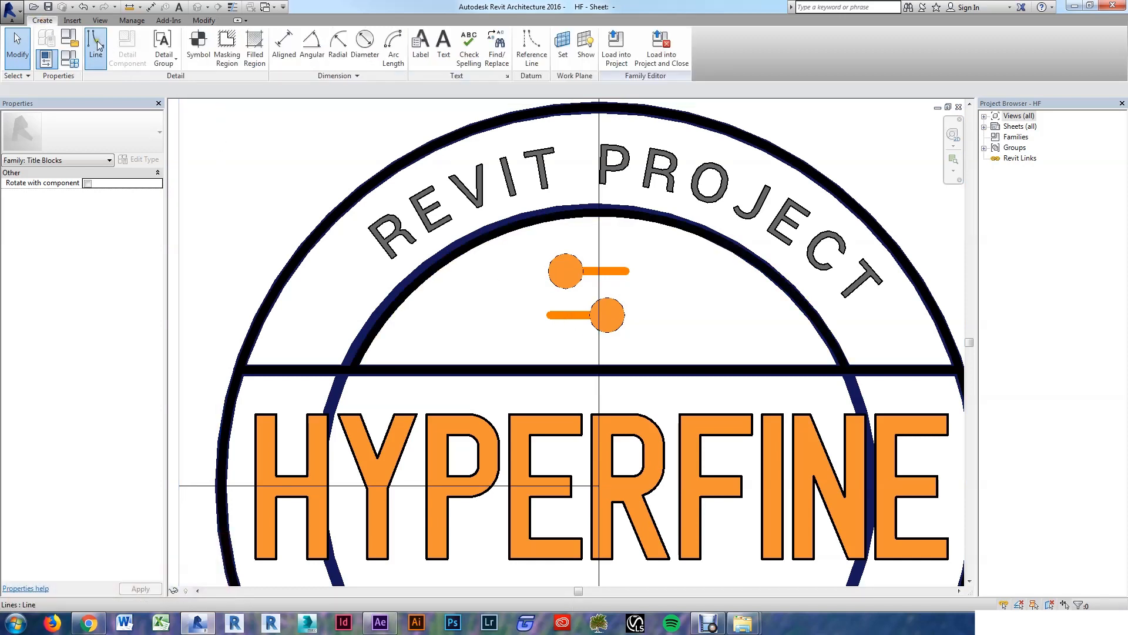
left_click(97, 45)
left_click(599, 315)
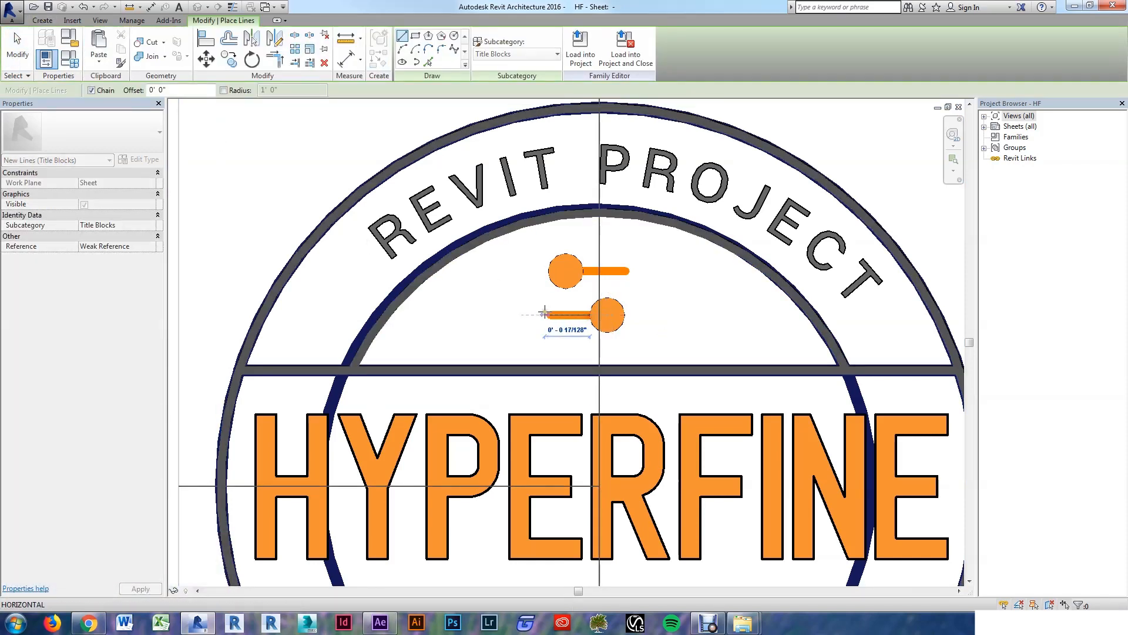
key("Escape")
left_click(584, 271)
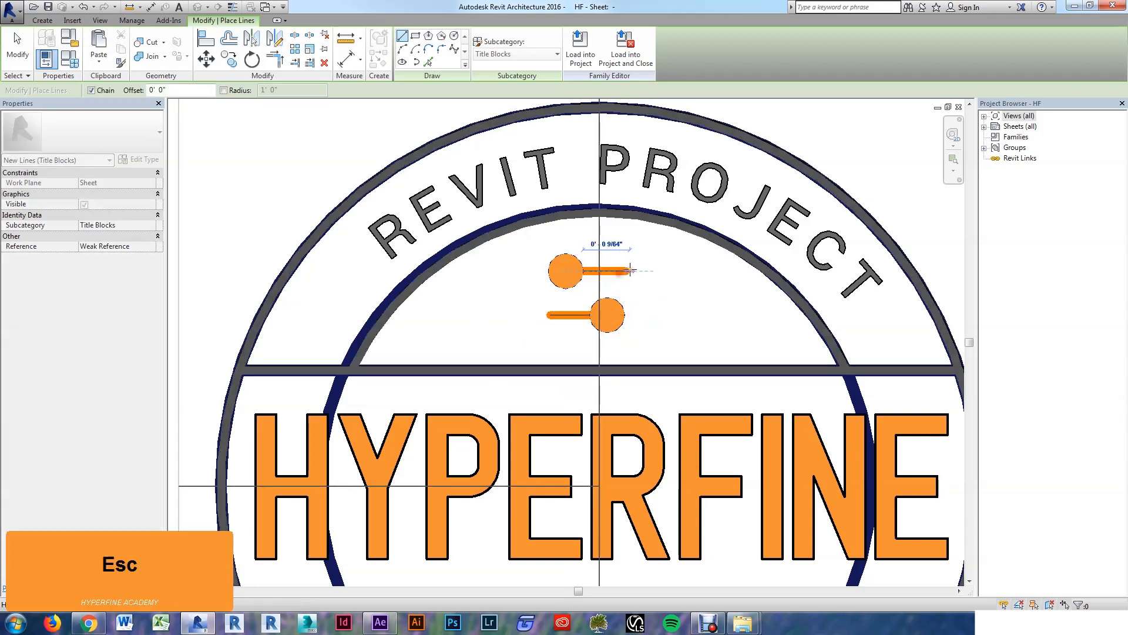
left_click(627, 271)
key("Escape")
key("Escape")
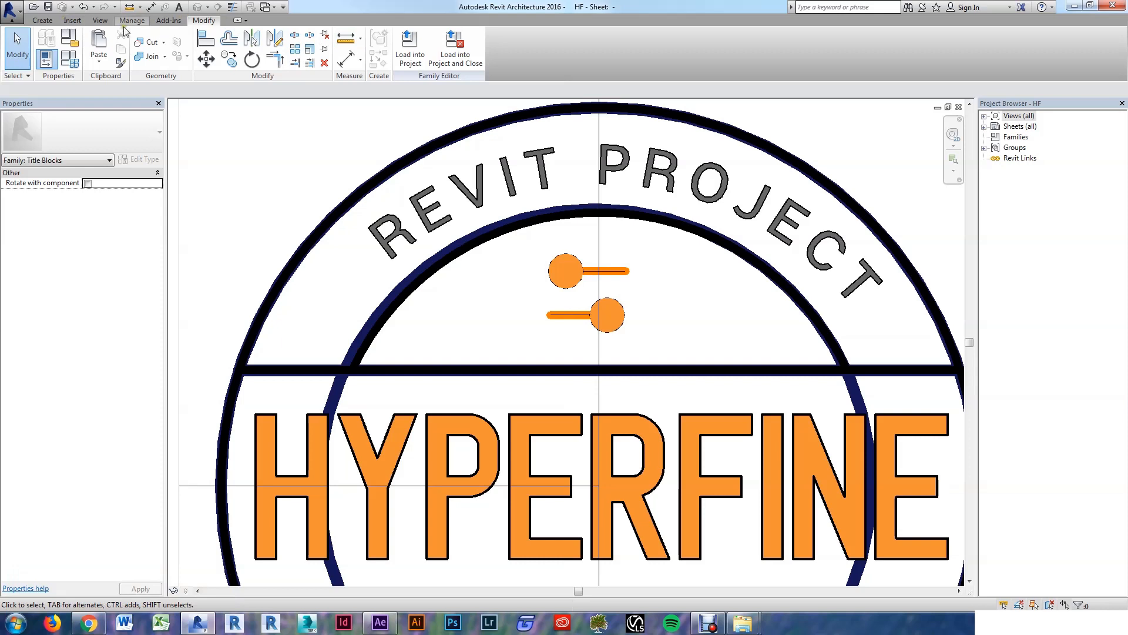
left_click(131, 20)
Step: In Object Styles, add HF Orange under Title Blocks with colour RGB 242-146-050 and line weight 3
left_click(80, 47)
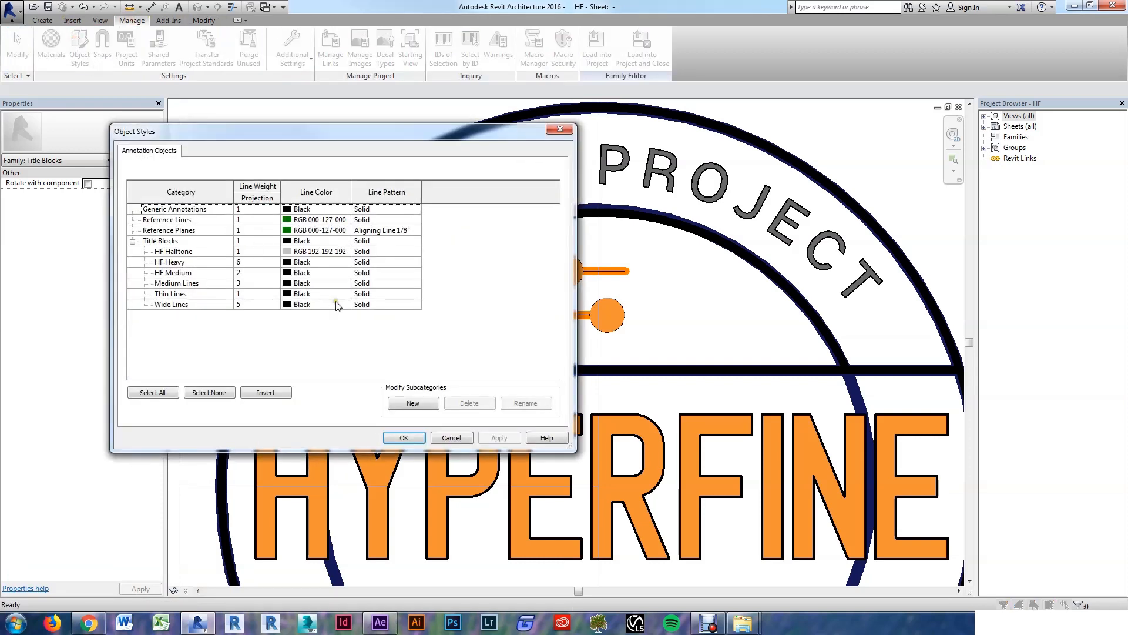
left_click(414, 404)
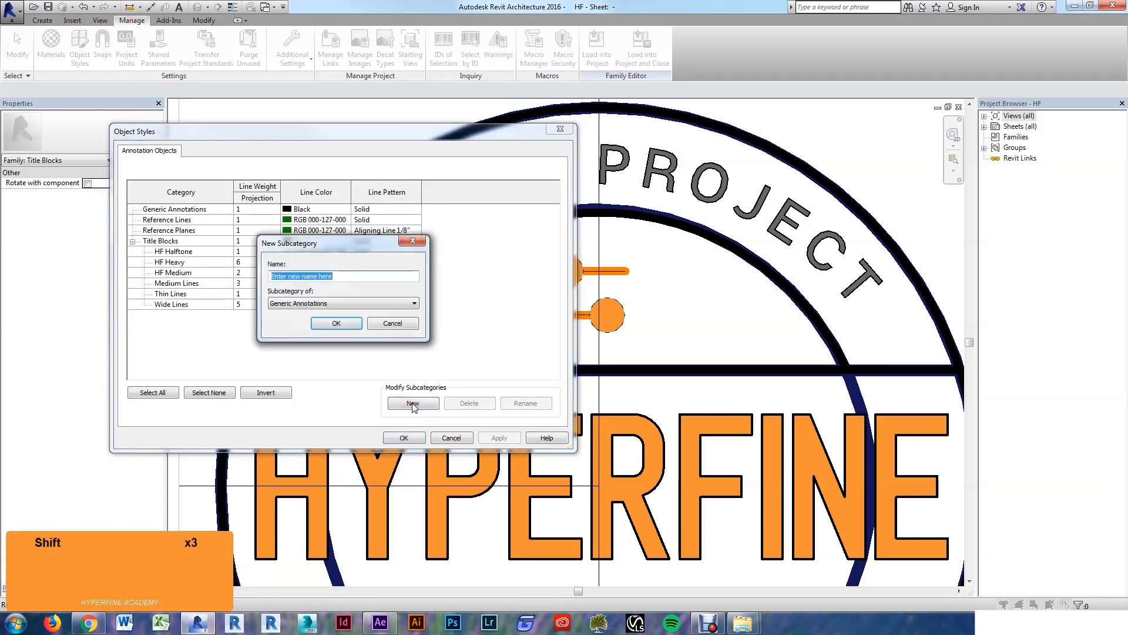
type("HF Orange")
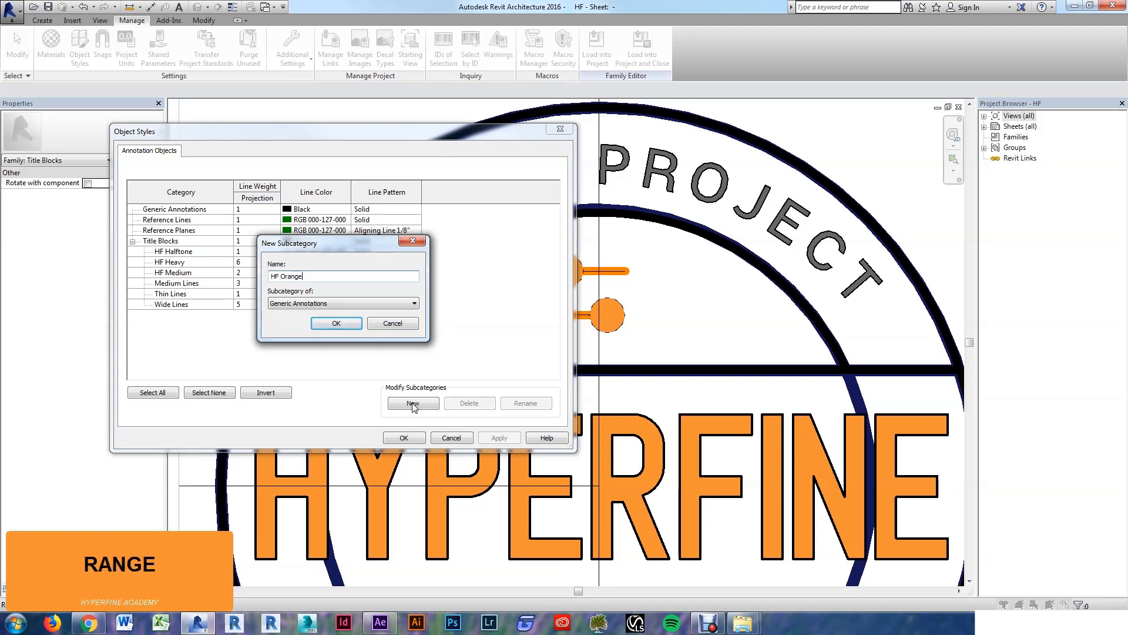
left_click(322, 303)
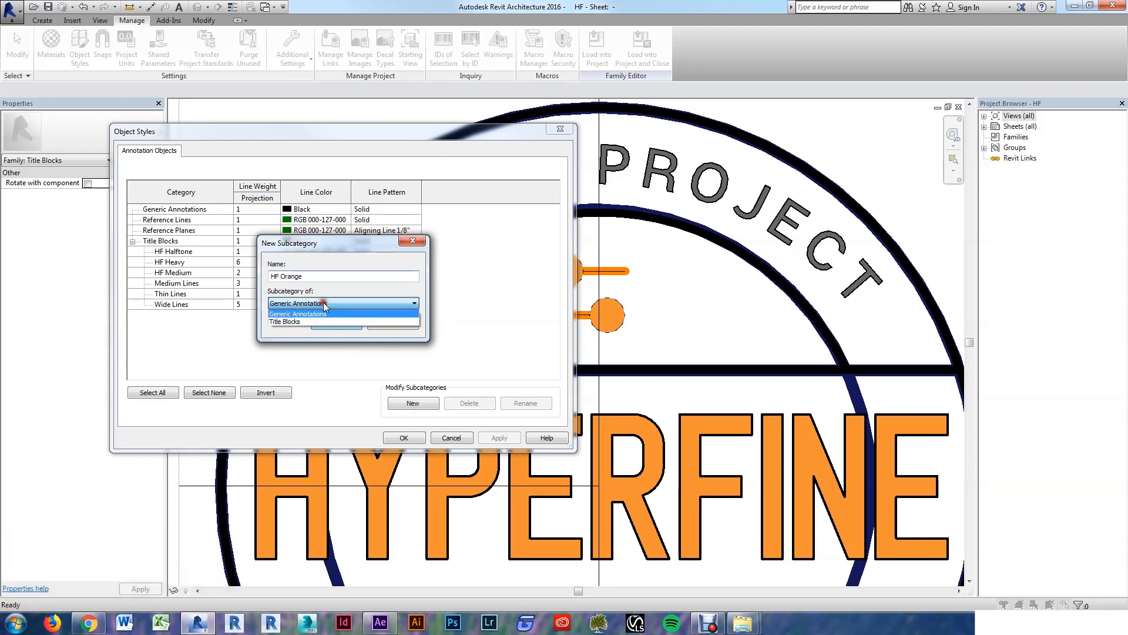
left_click(309, 322)
left_click(339, 324)
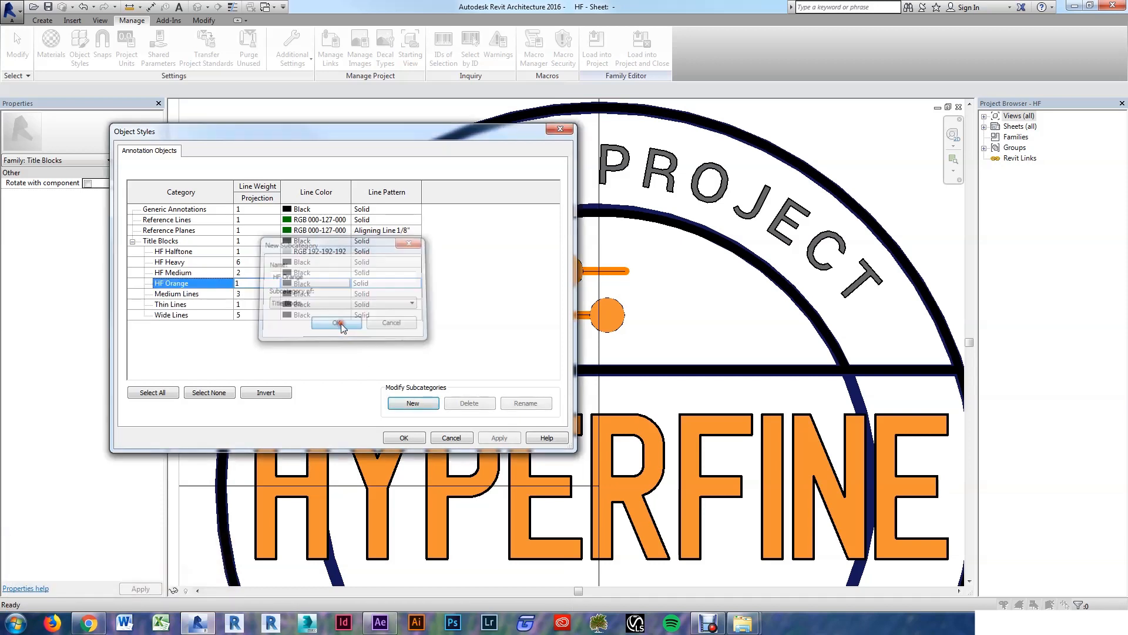
left_click(322, 287)
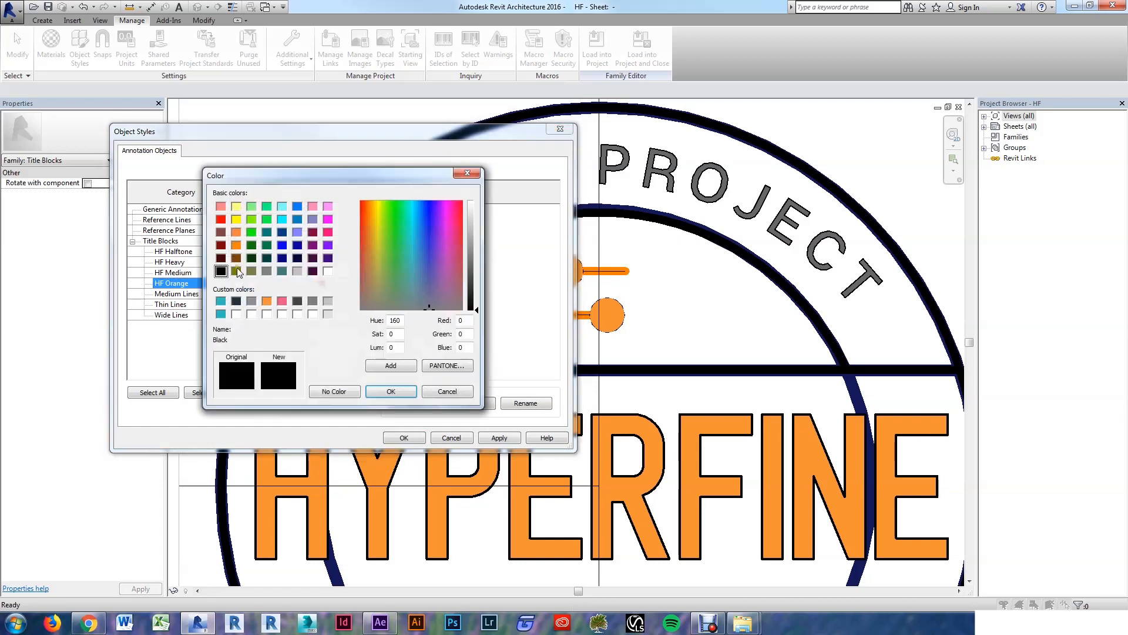
left_click(267, 302)
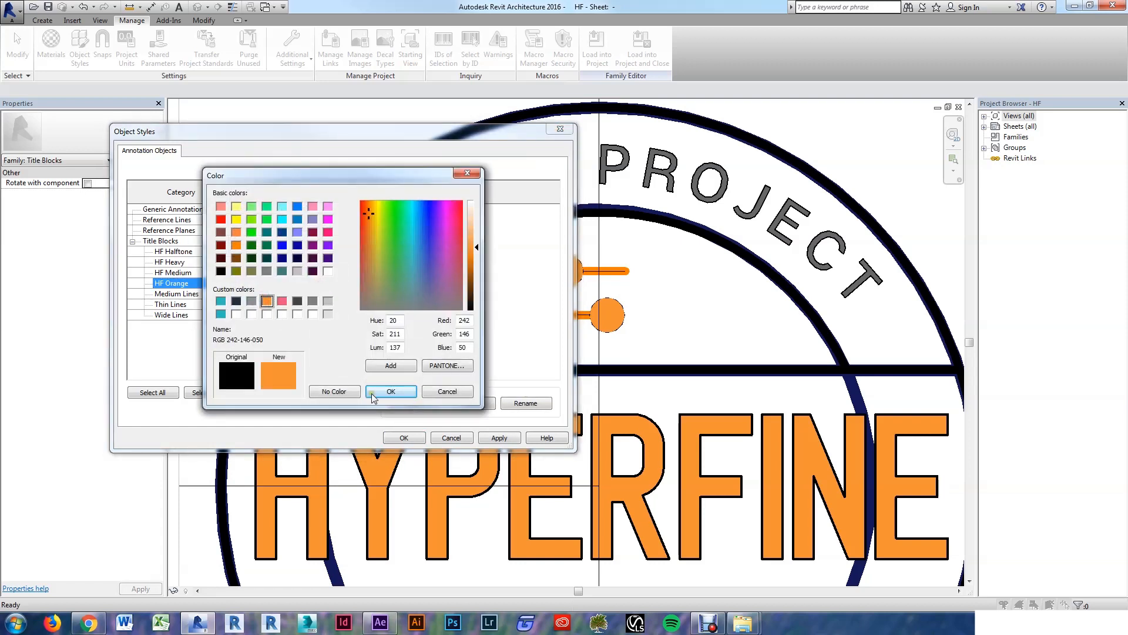
left_click(391, 391)
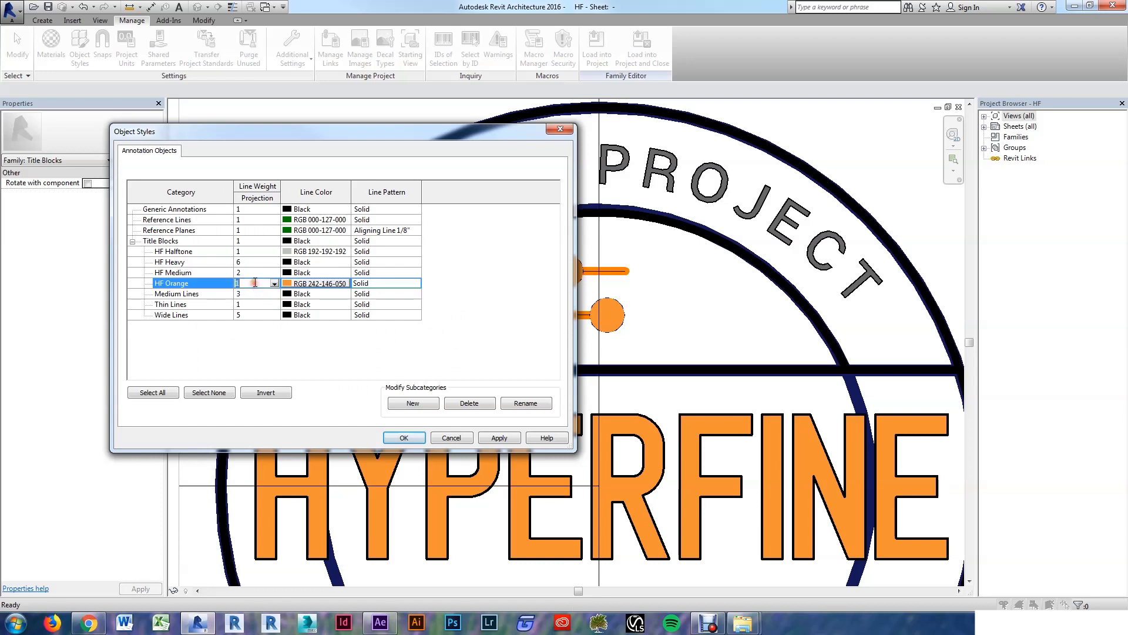
type("3")
key("Tab")
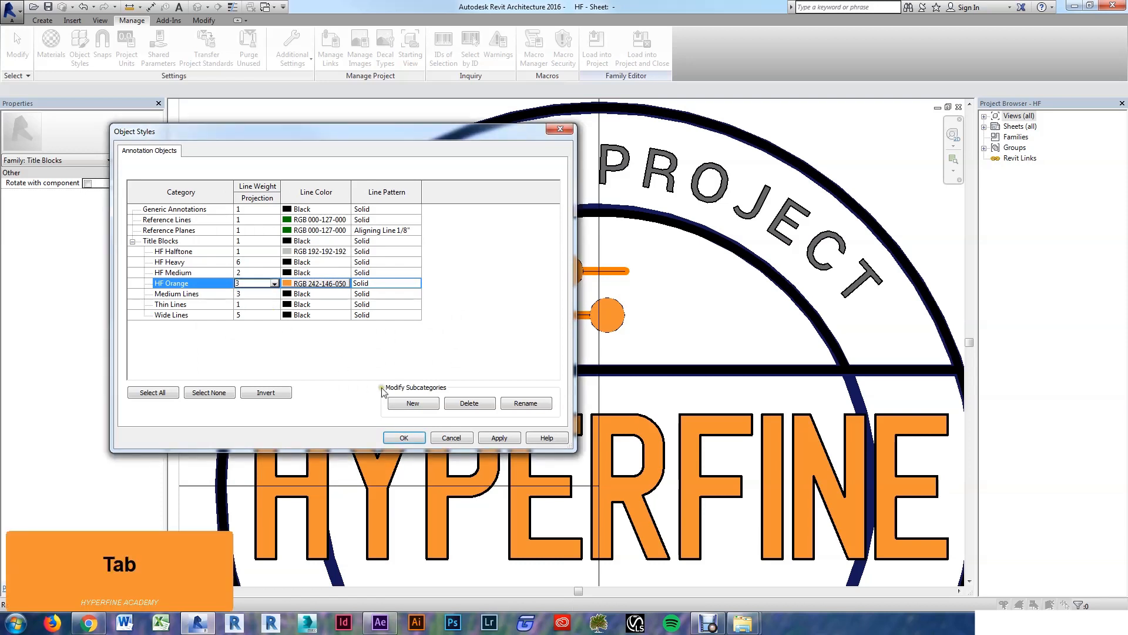
left_click(404, 438)
key("Escape")
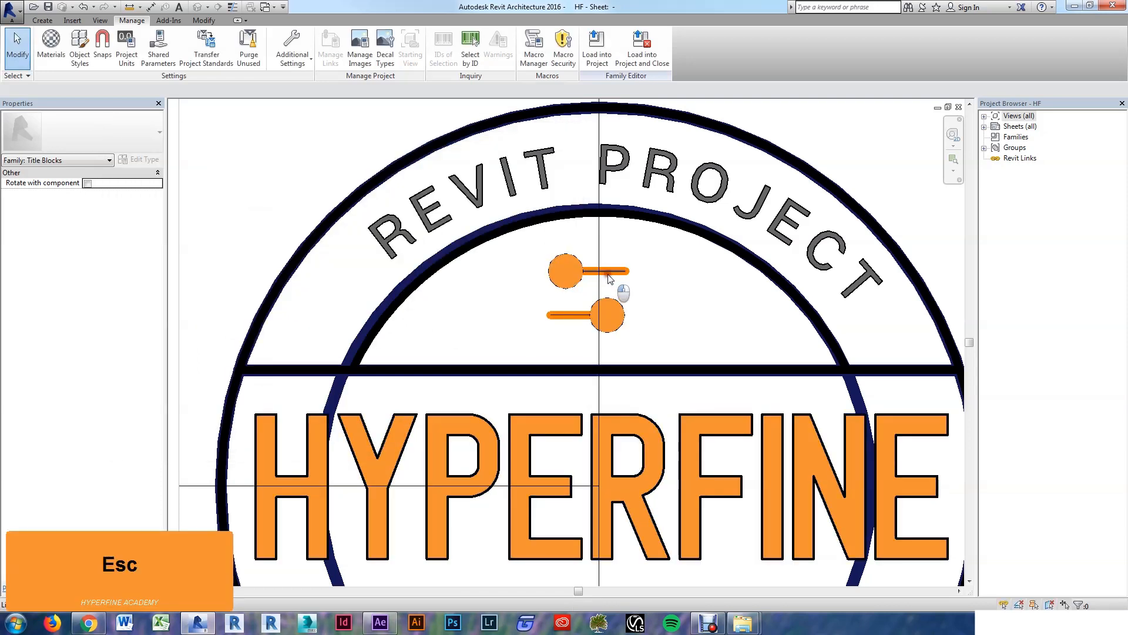
Step: Set the upper and lower icon bar lines to the HF Orange subcategory
left_click(609, 279)
left_click(569, 315, "ctrl")
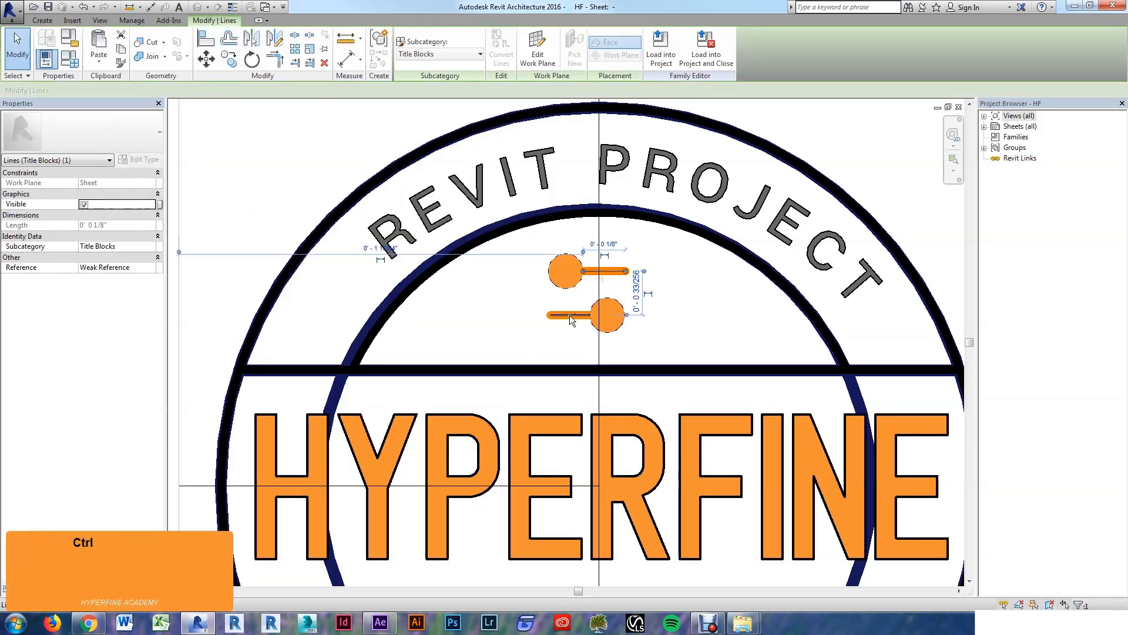
left_click(444, 52)
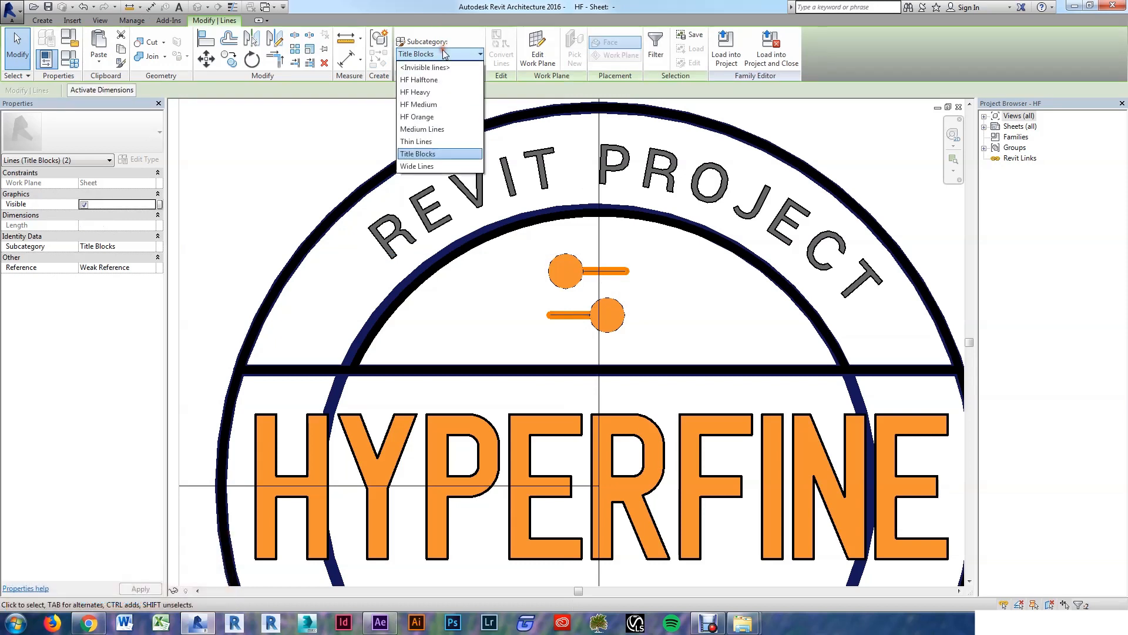
left_click(428, 118)
left_click(327, 143)
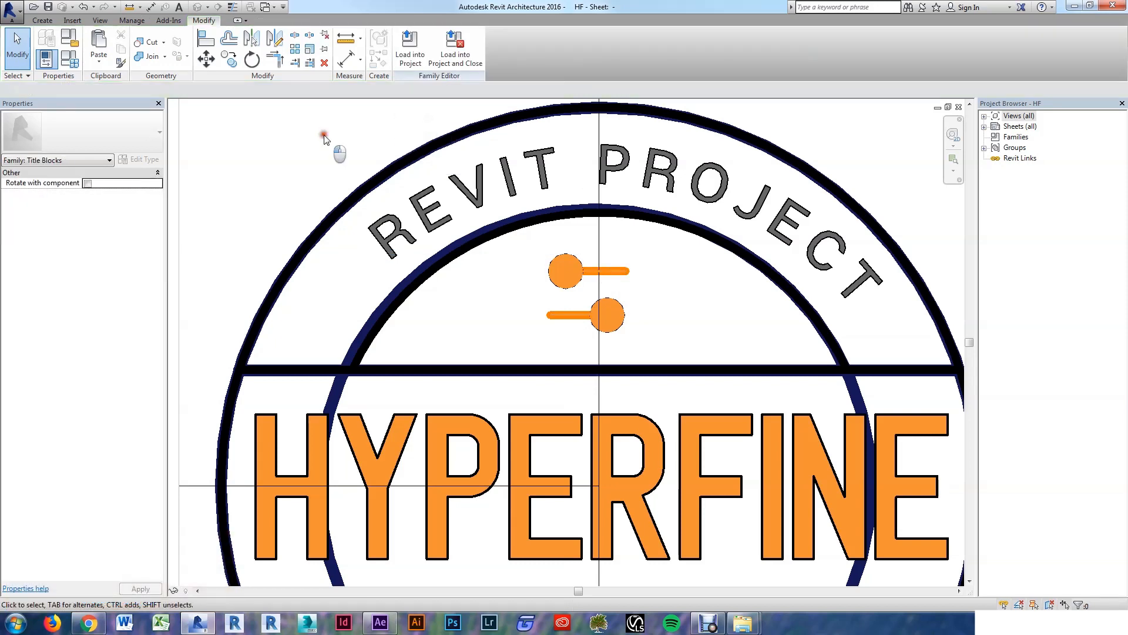
Step: Select the REVIT PROJECT arc text graphic and temporarily hide it
left_click(723, 191)
key("h")
key("h")
scroll(664, 252, "down", 3)
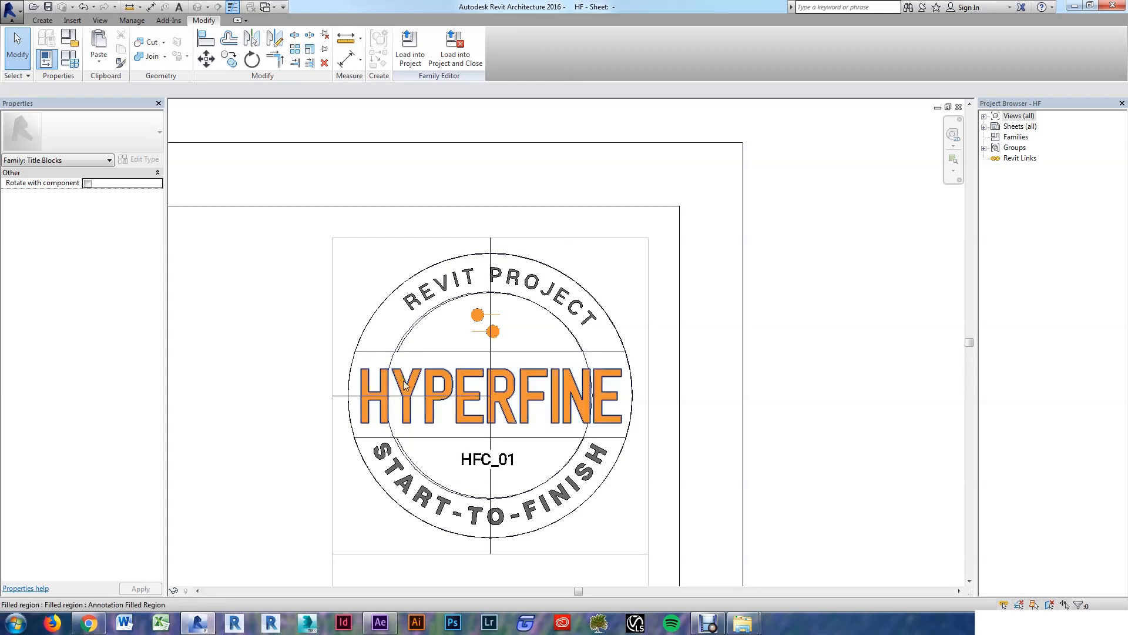
scroll(381, 516, "up", 2)
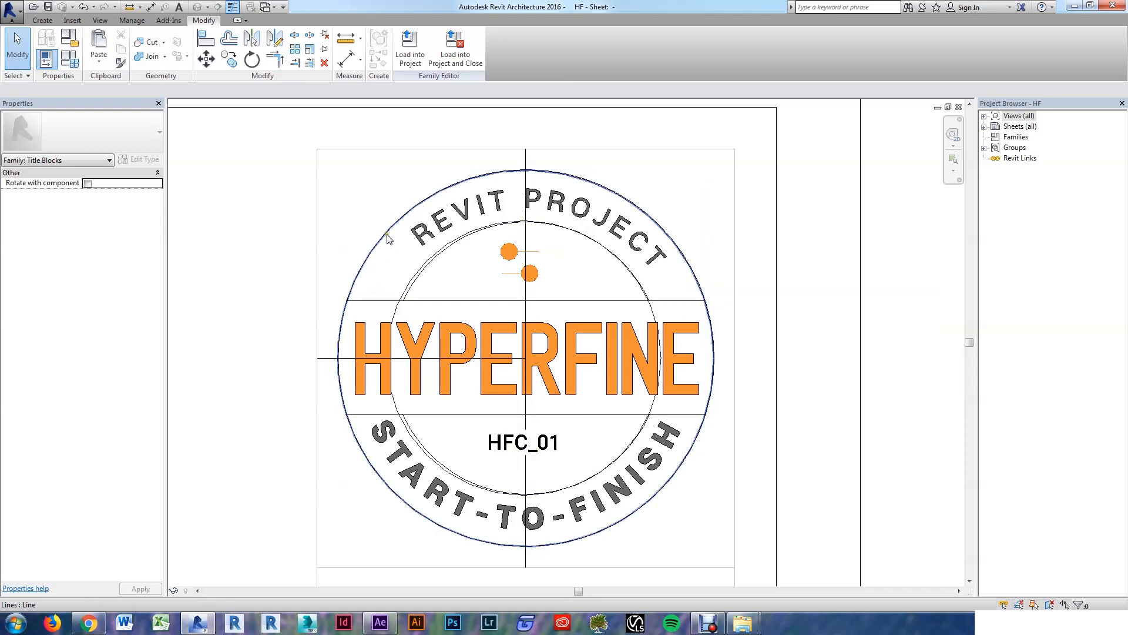
key("Caps_Lock")
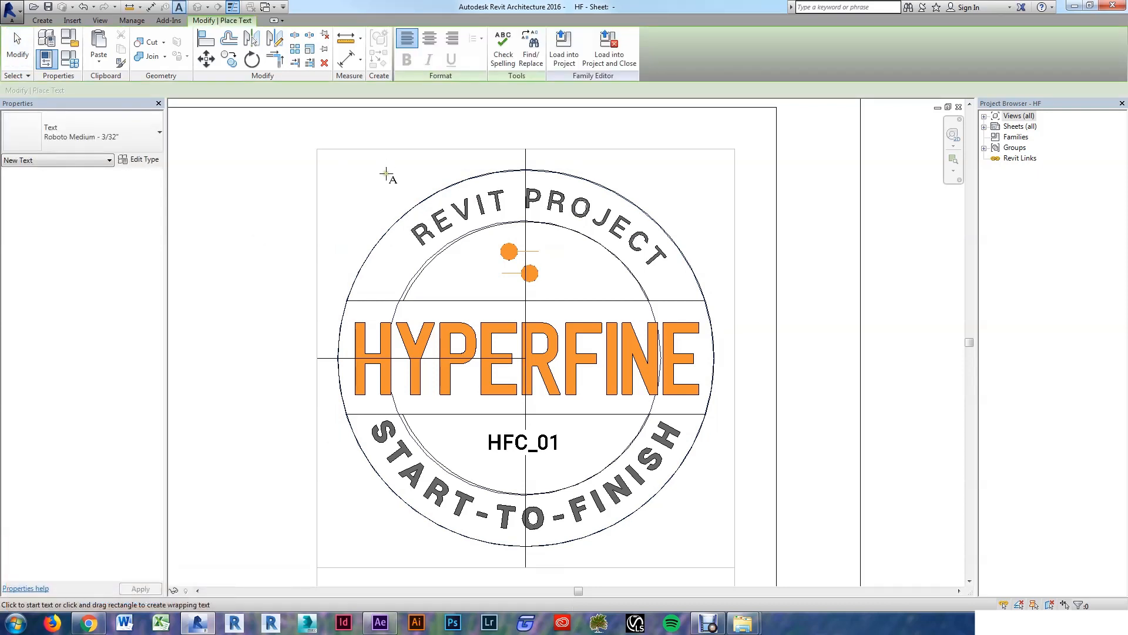
Step: Place a text note reading R above the logo and set its type to Roboto Medium - 1/8"
left_click(385, 184)
type("r")
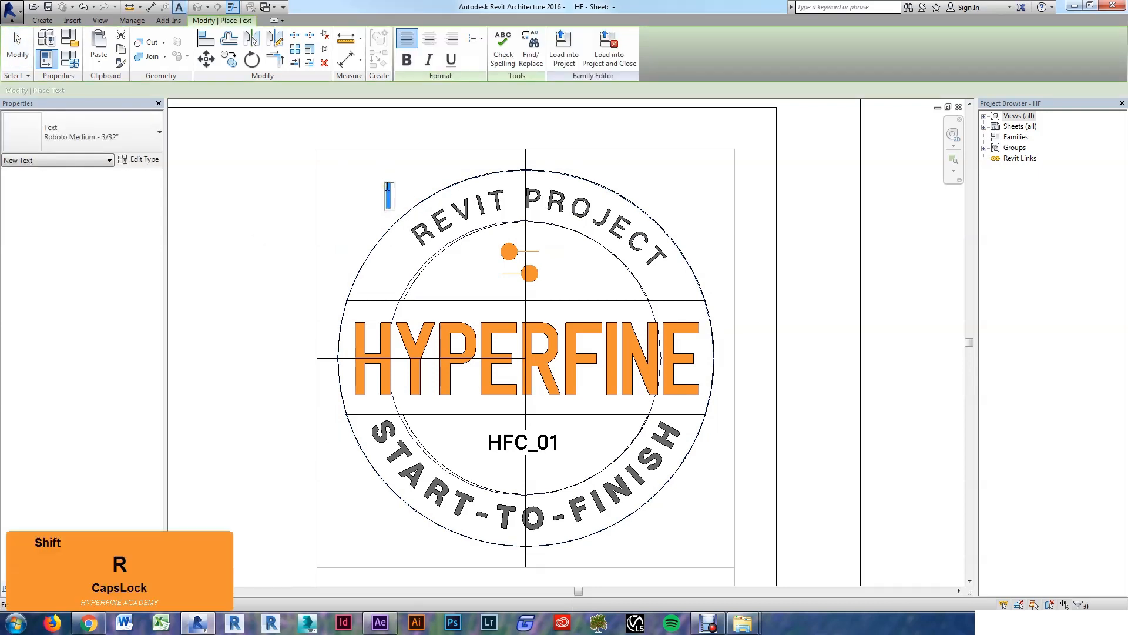
left_click(349, 199)
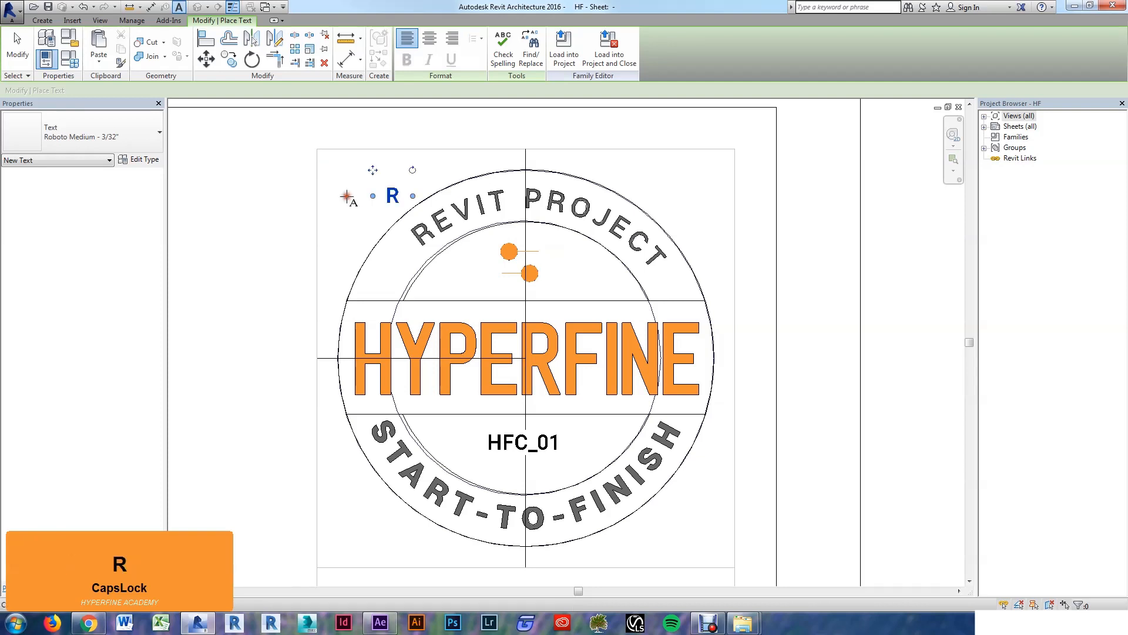
key("Escape")
key("Escape")
left_click(391, 196)
left_click(132, 138)
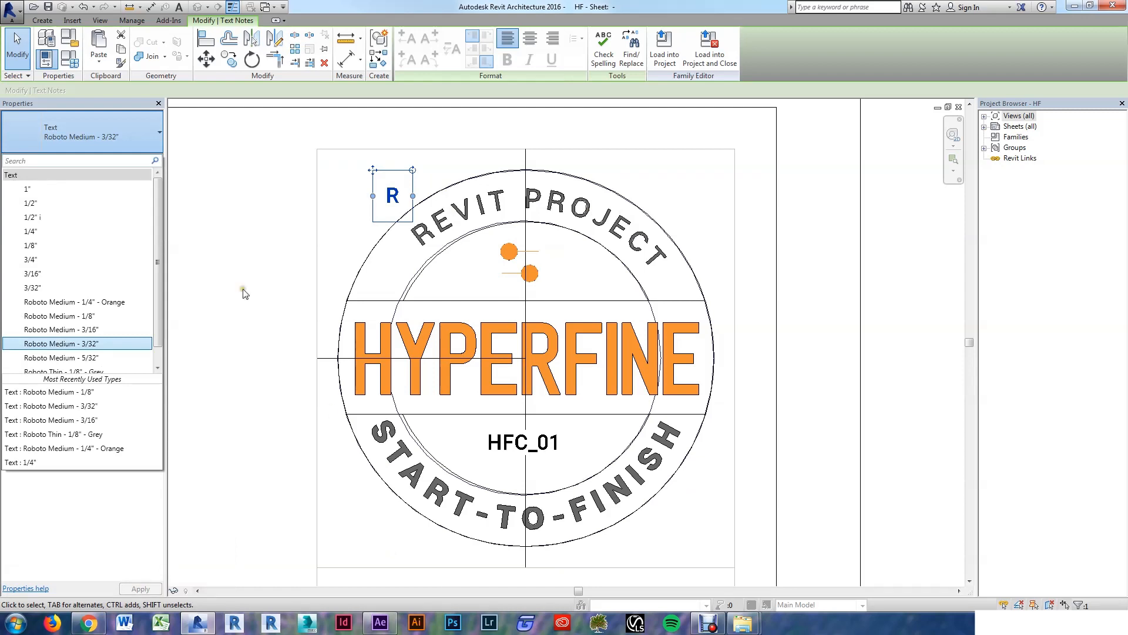
left_click(85, 318)
left_click(341, 207)
Step: Rotate and nudge the R onto REVIT's R along the arc, then start a radial array with AR
scroll(399, 202, "up", 2)
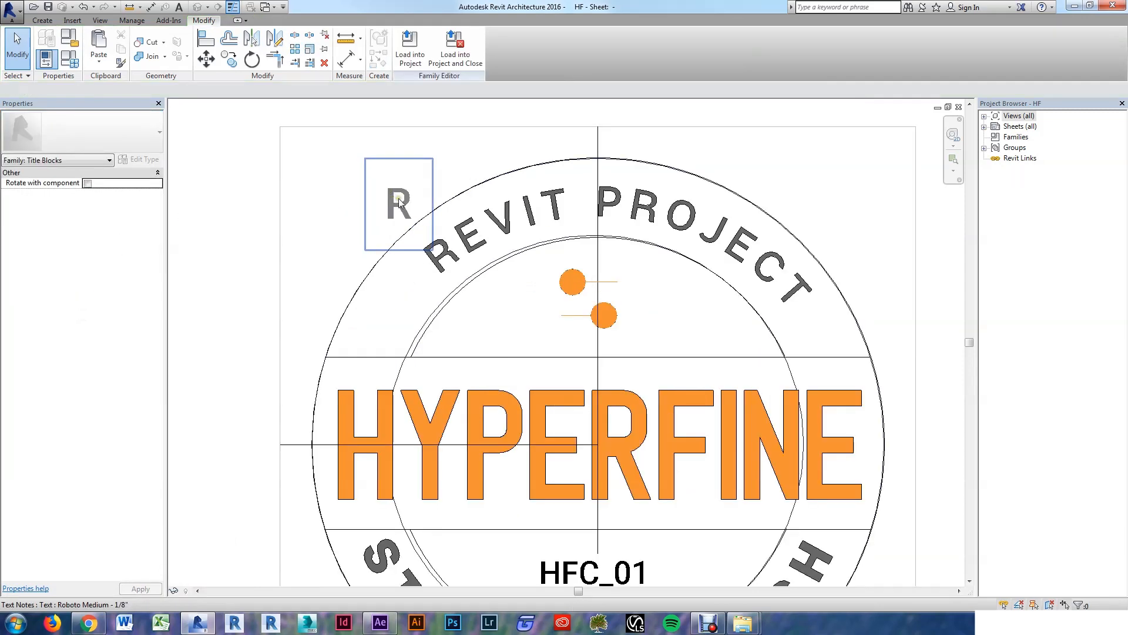
left_click(399, 203)
scroll(405, 206, "up", 2)
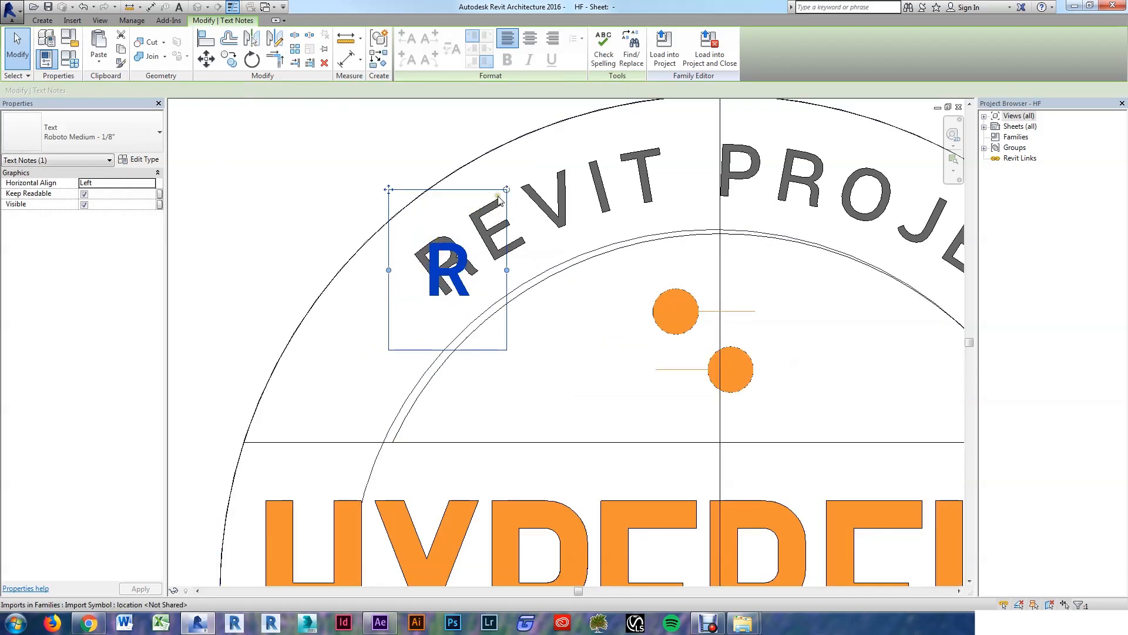
left_click_drag(507, 189, 446, 170)
key("shift+Up")
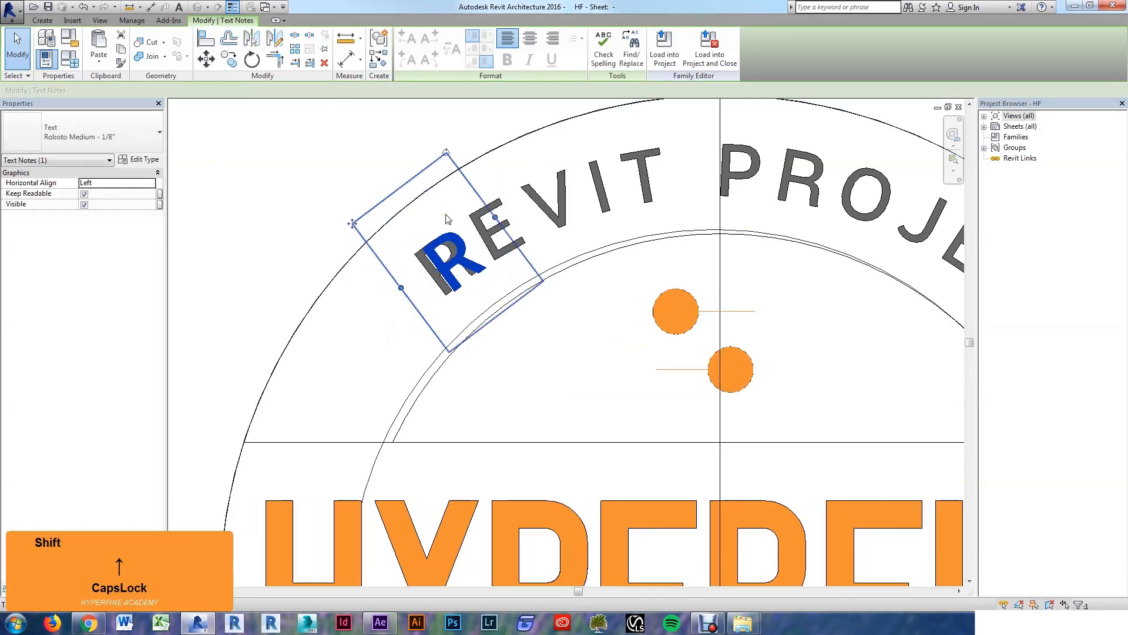
key("Left")
key("Left")
key("Left")
key("Left")
key("Down")
key("Down")
key("Down")
key("Left")
key("Left")
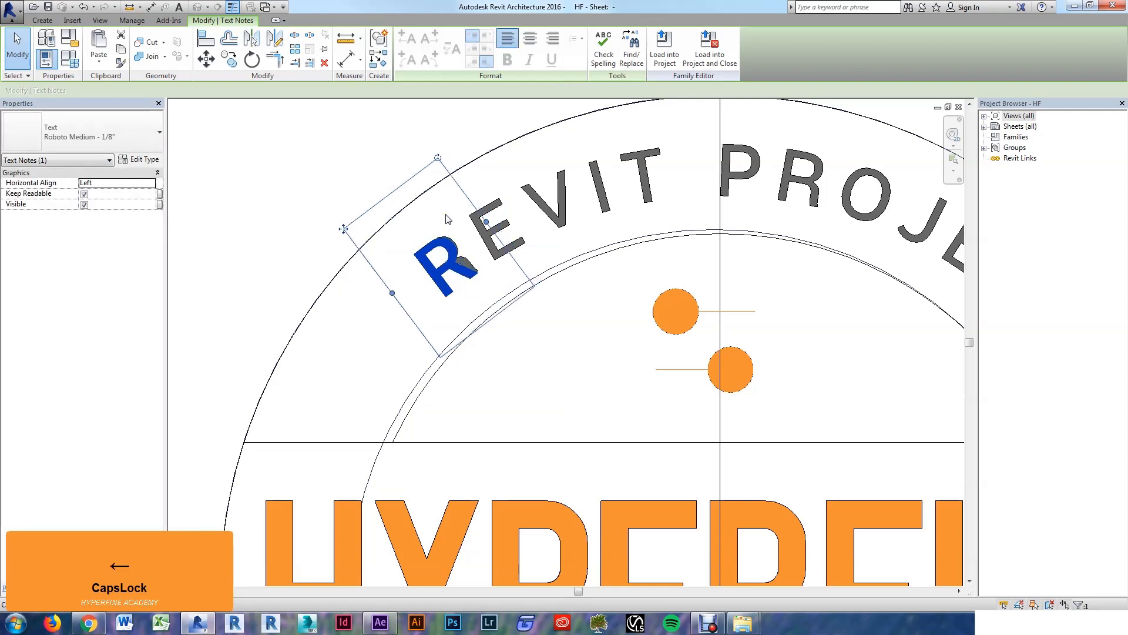
scroll(445, 214, "down", 4)
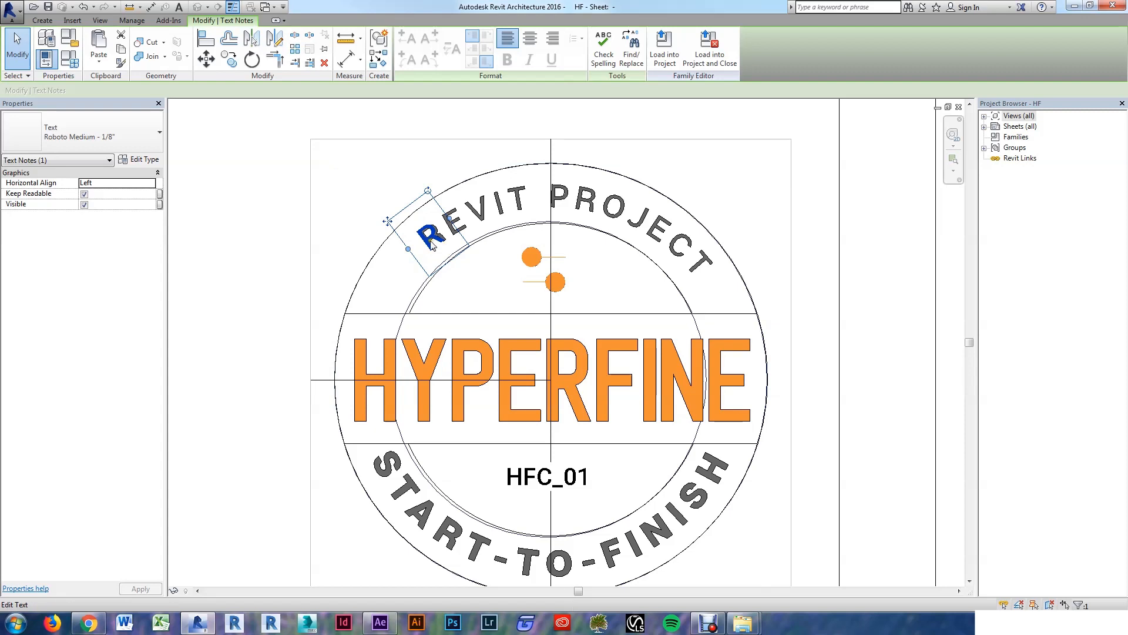
key("a")
key("r")
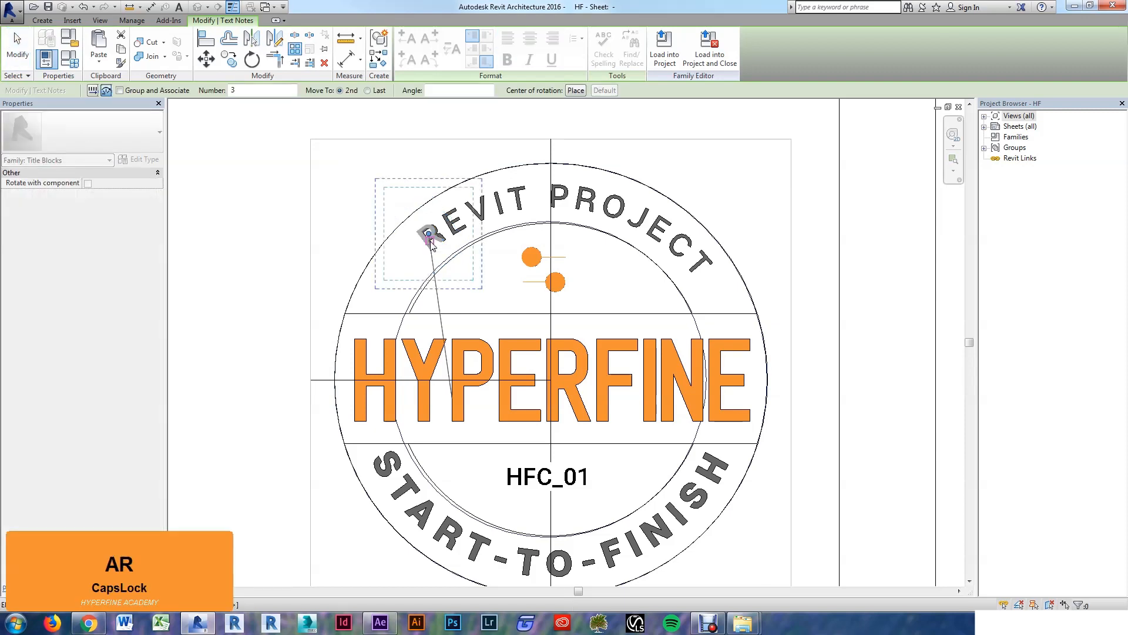
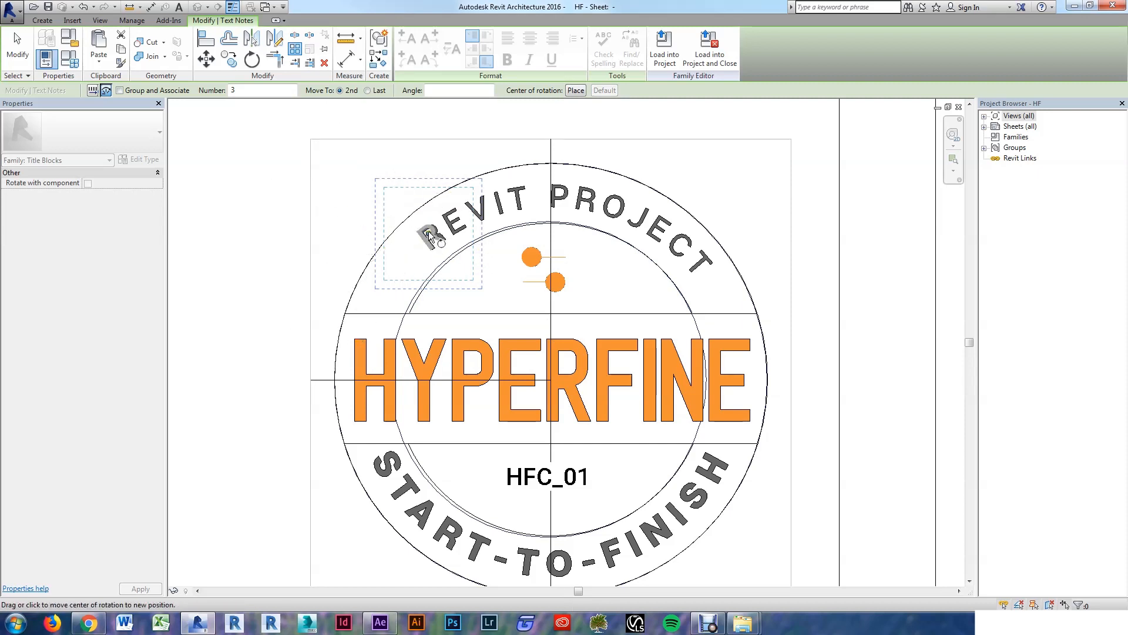
Step: Trial-rotate the lettering 7° about the circle's centre, then undo it
left_click_drag(428, 233, 550, 381)
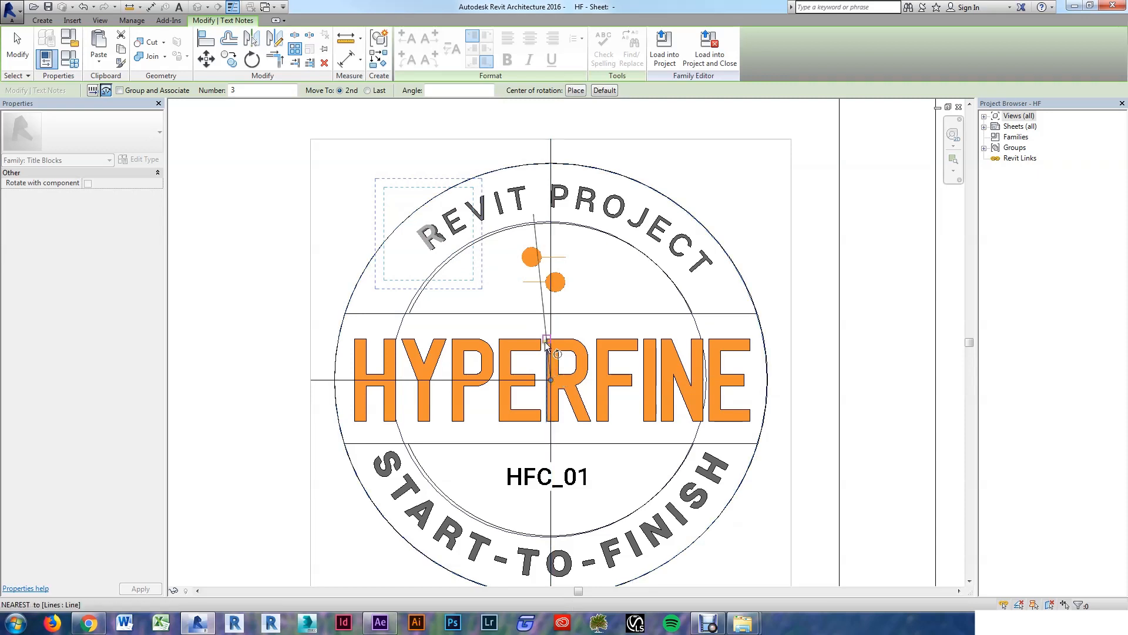
left_click(429, 248)
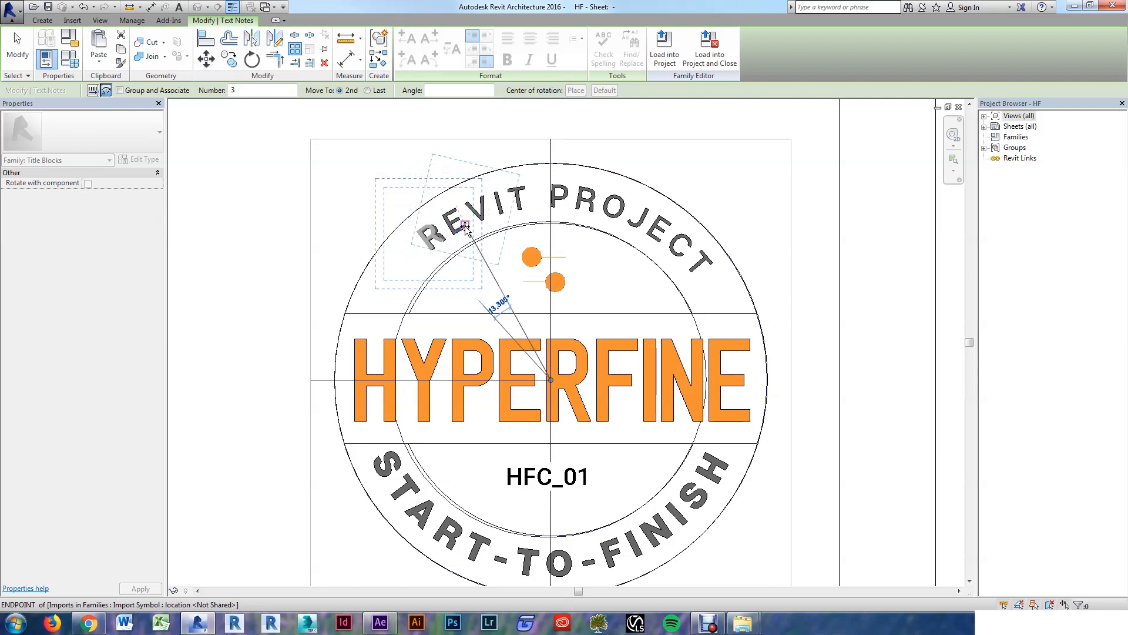
type("7")
key("Return")
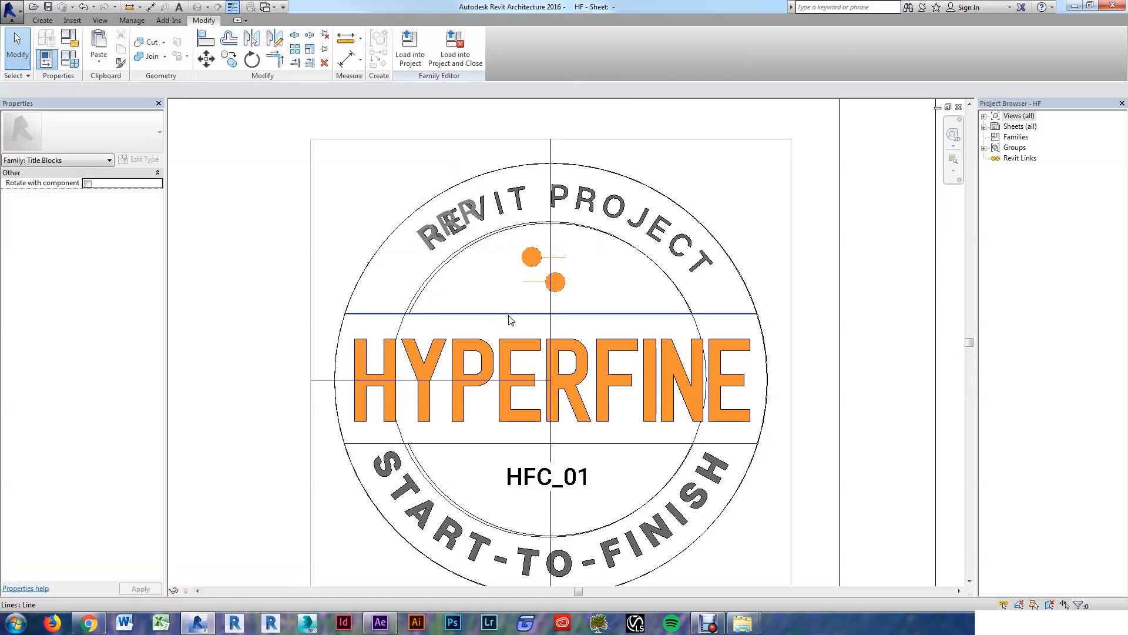
key("ctrl+z")
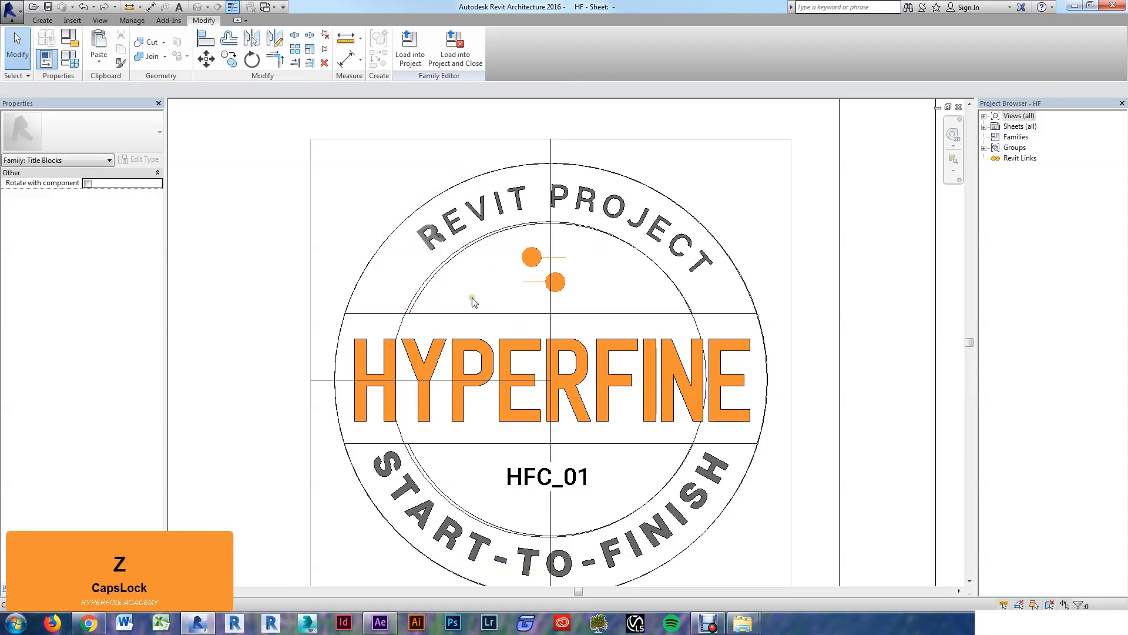
Step: Radially array the R into 13 copies, 15° apart, around the circle's centre
left_click(424, 235)
key("a")
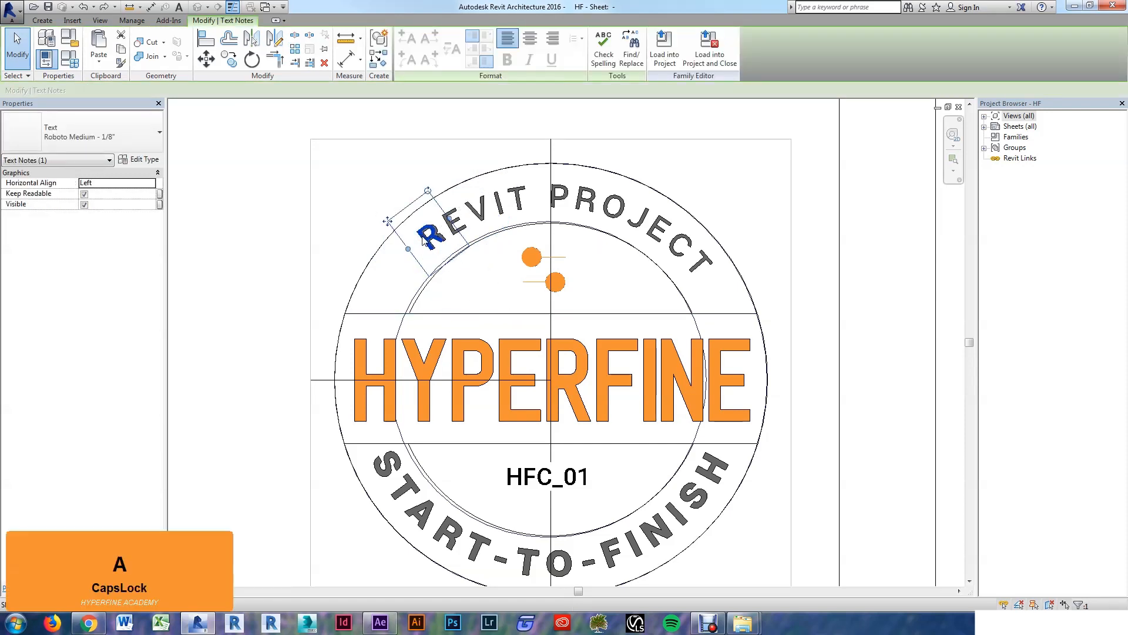
key("r")
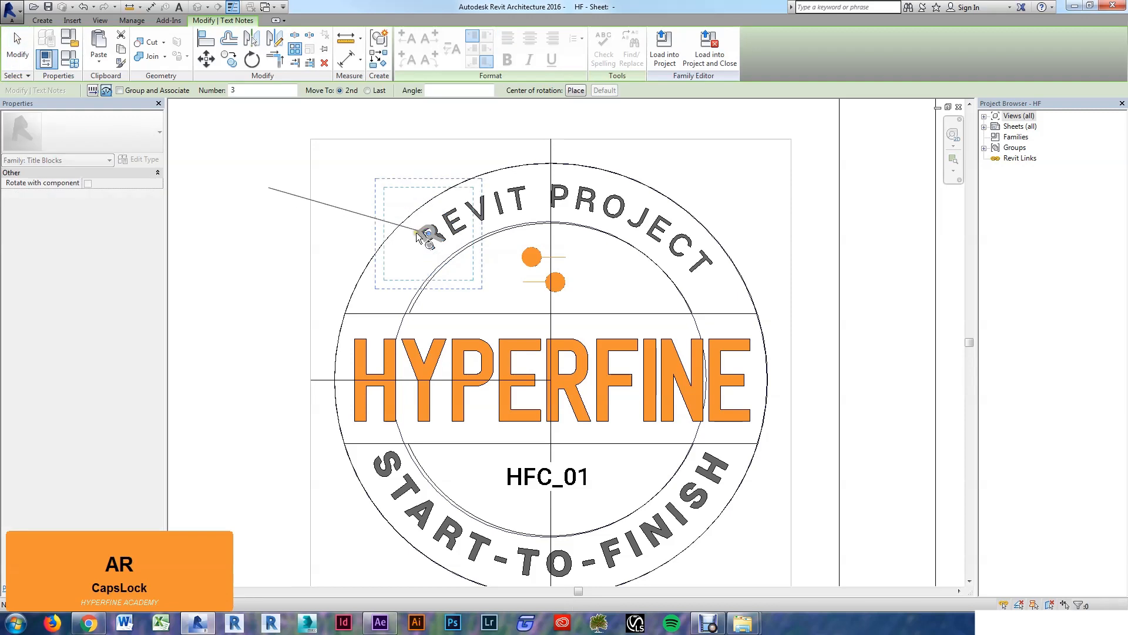
left_click(231, 89)
type("13")
key("Return")
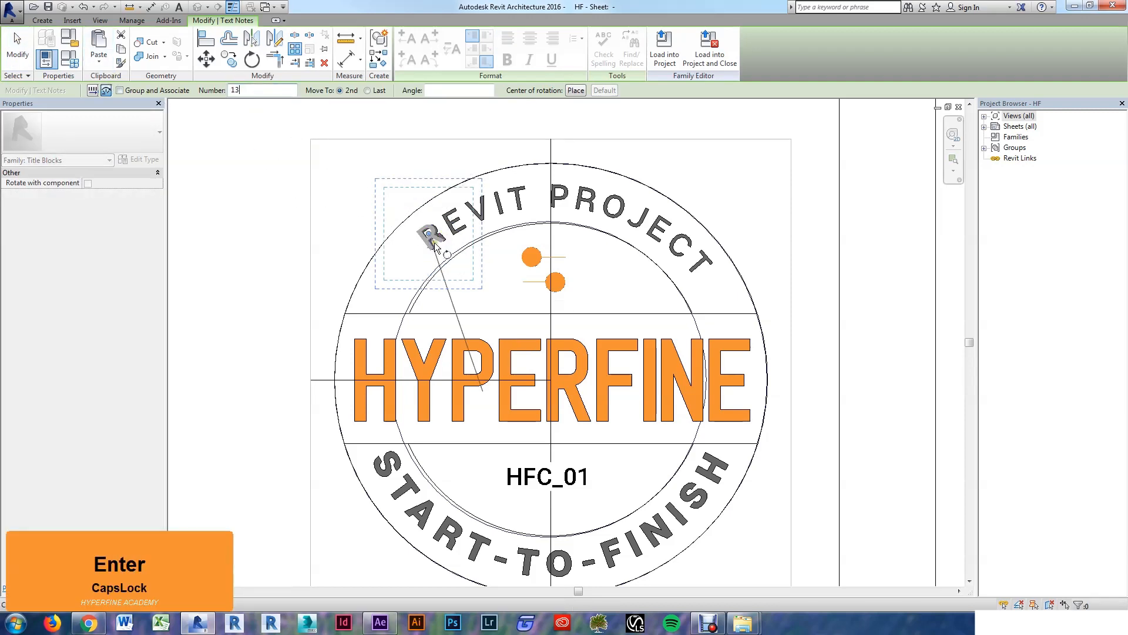
left_click_drag(429, 238, 570, 396)
left_click(445, 261)
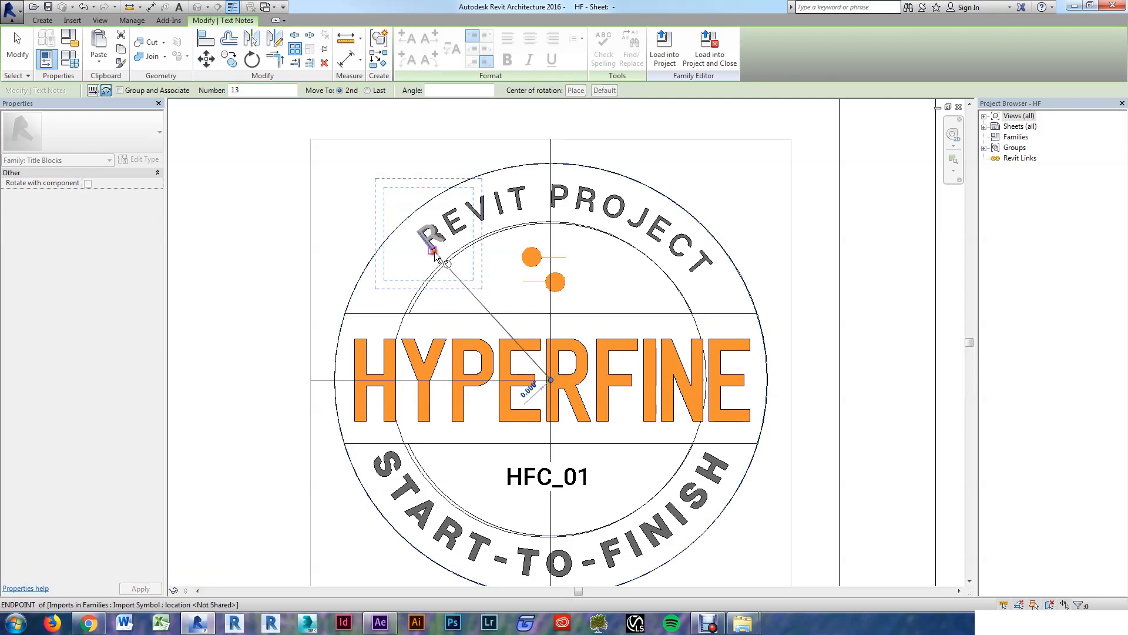
key("Return")
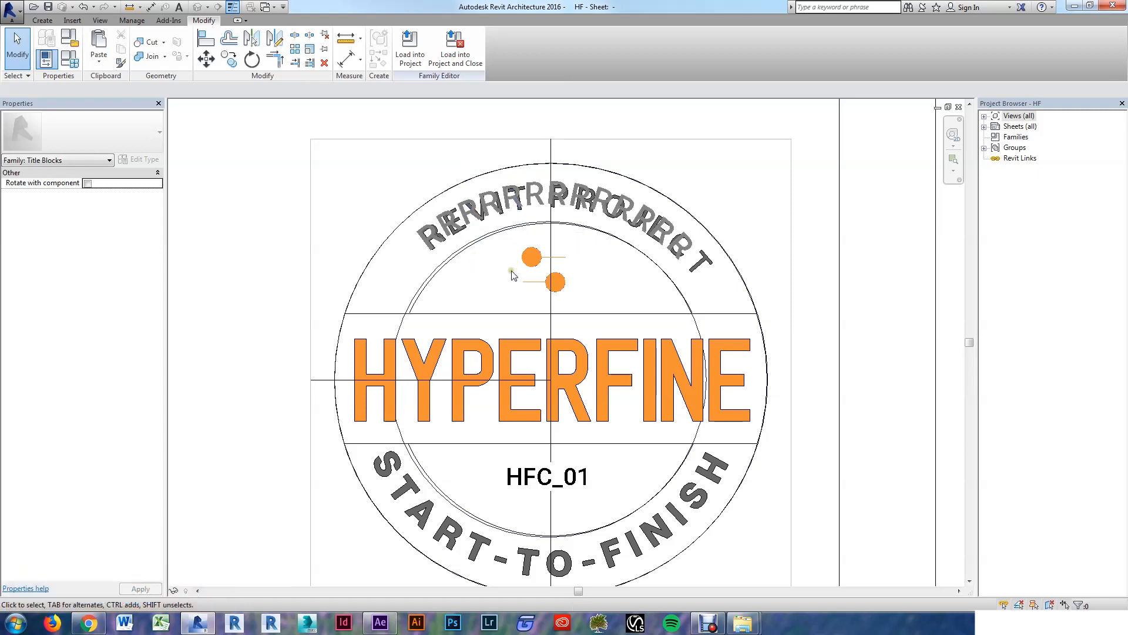
Step: Select all R text notes plus the horizontal reference line
left_click(425, 245)
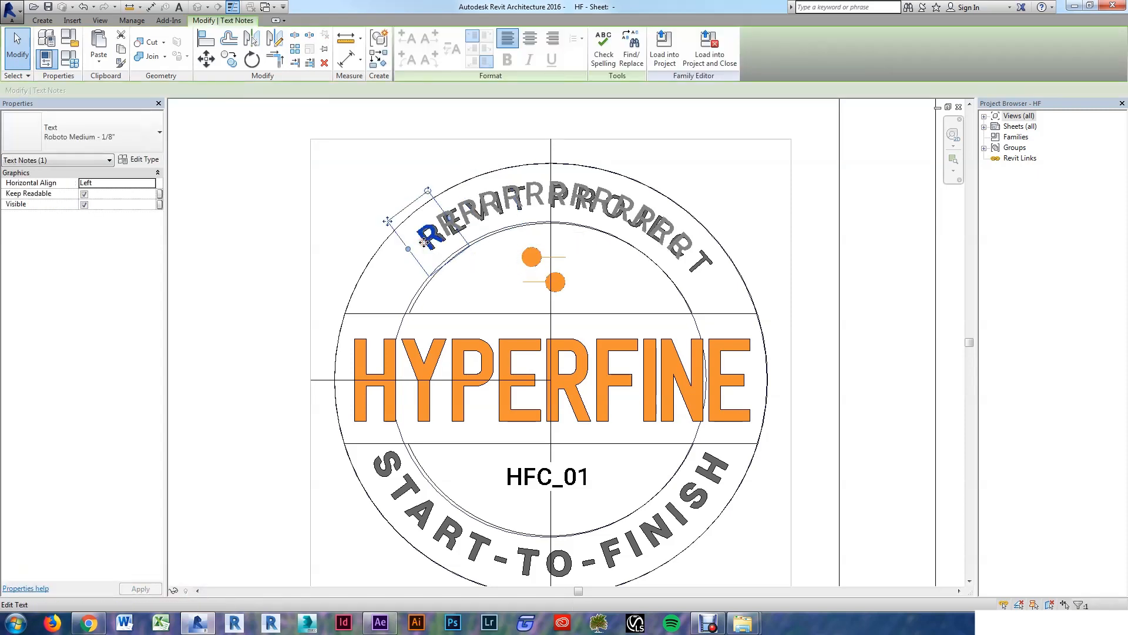
key("s")
key("a")
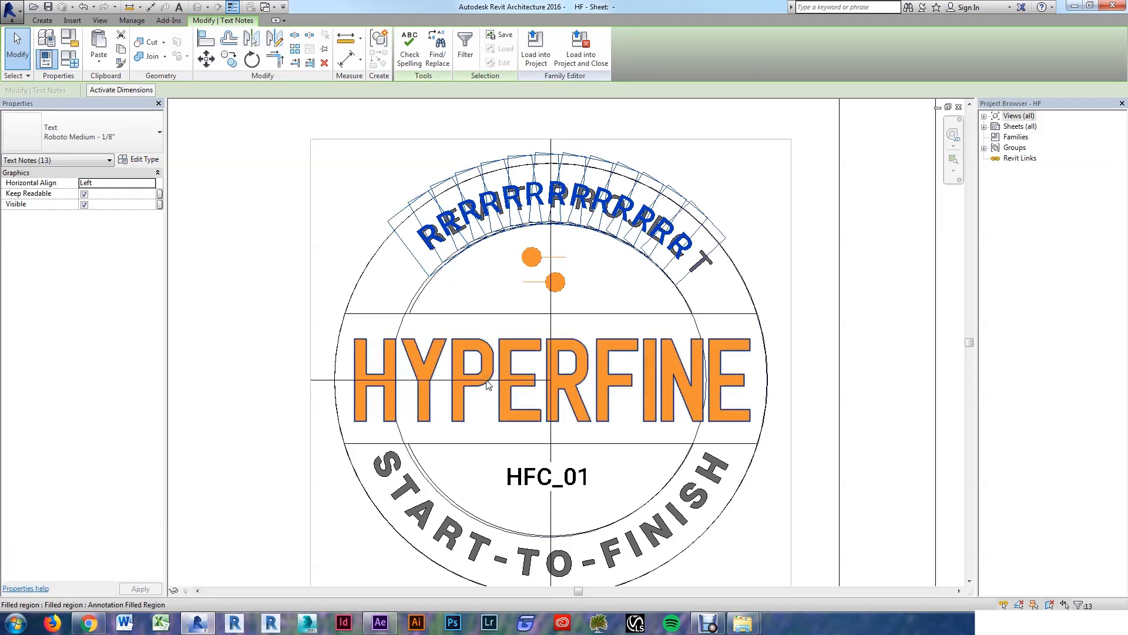
left_click(327, 381, "ctrl")
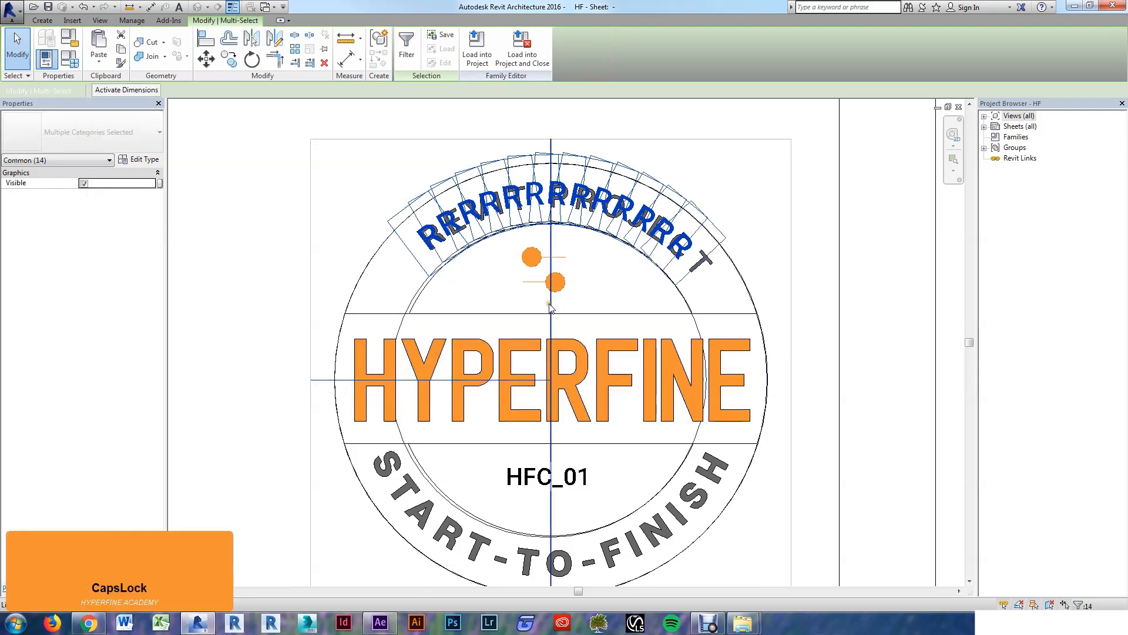
Step: Isolate the R notes and reference lines with HI
left_click(549, 304, "ctrl")
key("i")
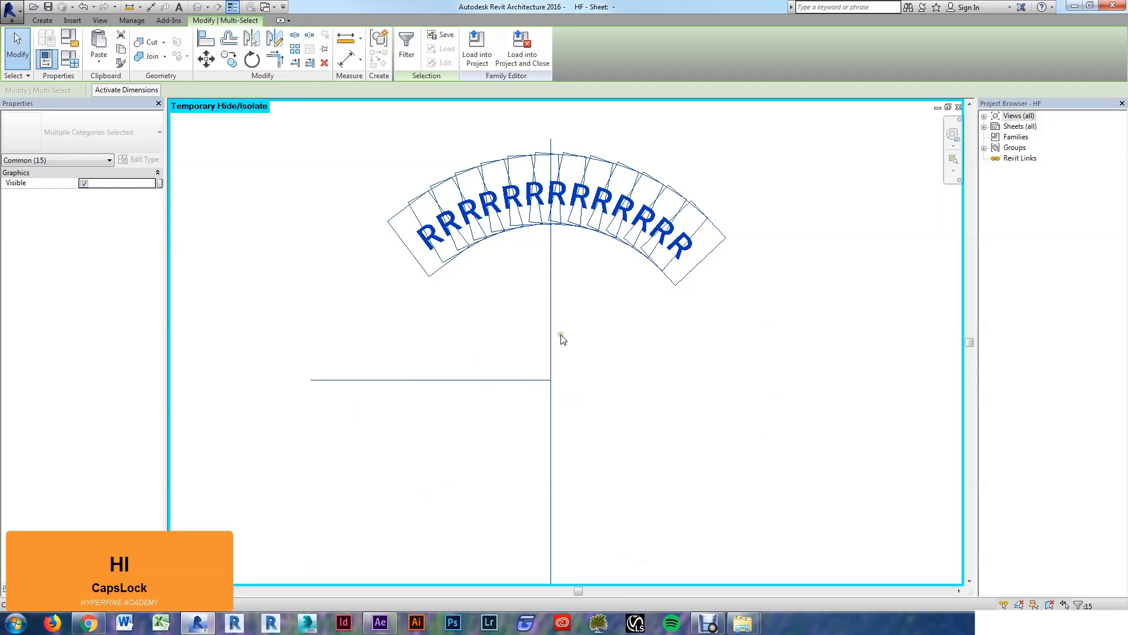
key("Escape")
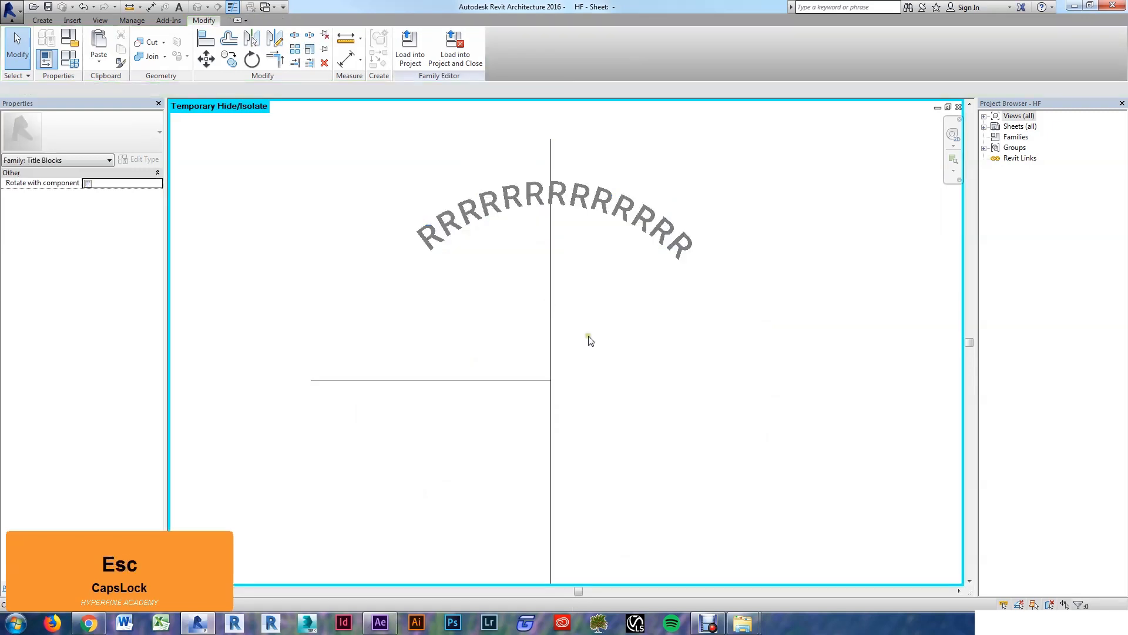
Step: Retype the arced R copies as the letters of REVIT PROJECT, starting with E
left_click(442, 225)
double_click(442, 223)
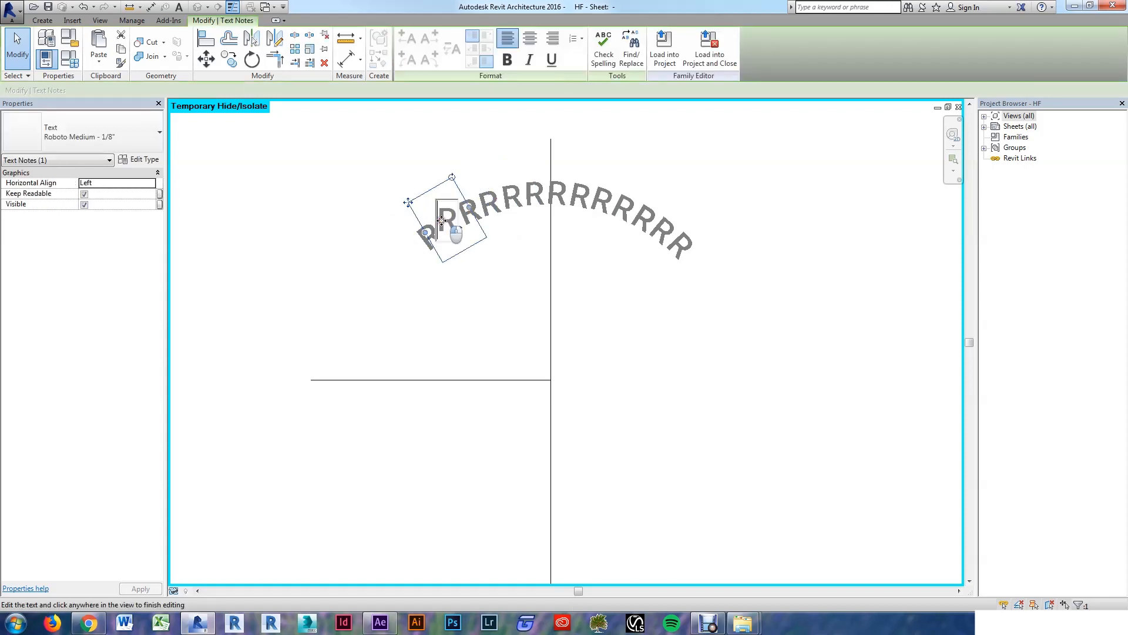
double_click(446, 224)
type("R")
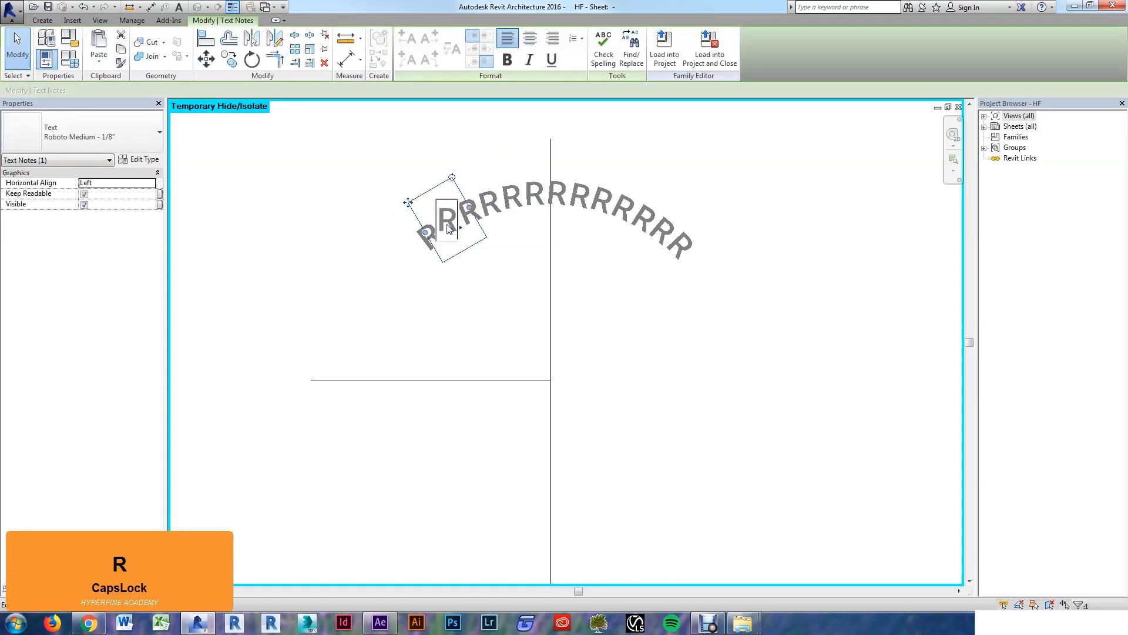
type("E")
left_click(329, 309)
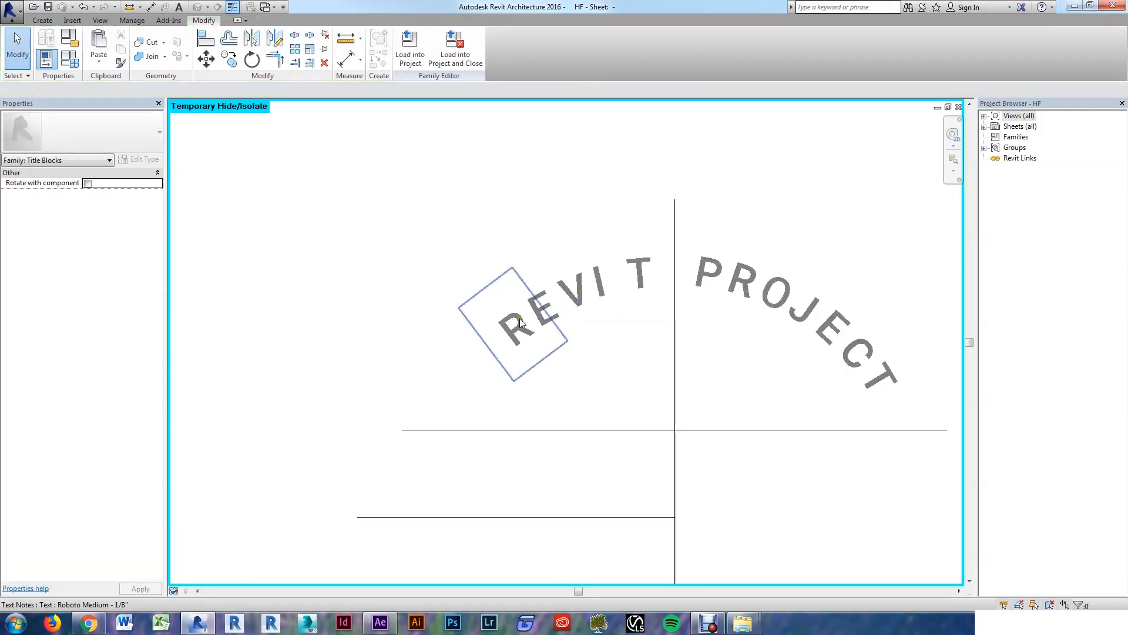
left_click(536, 305)
left_click(538, 303)
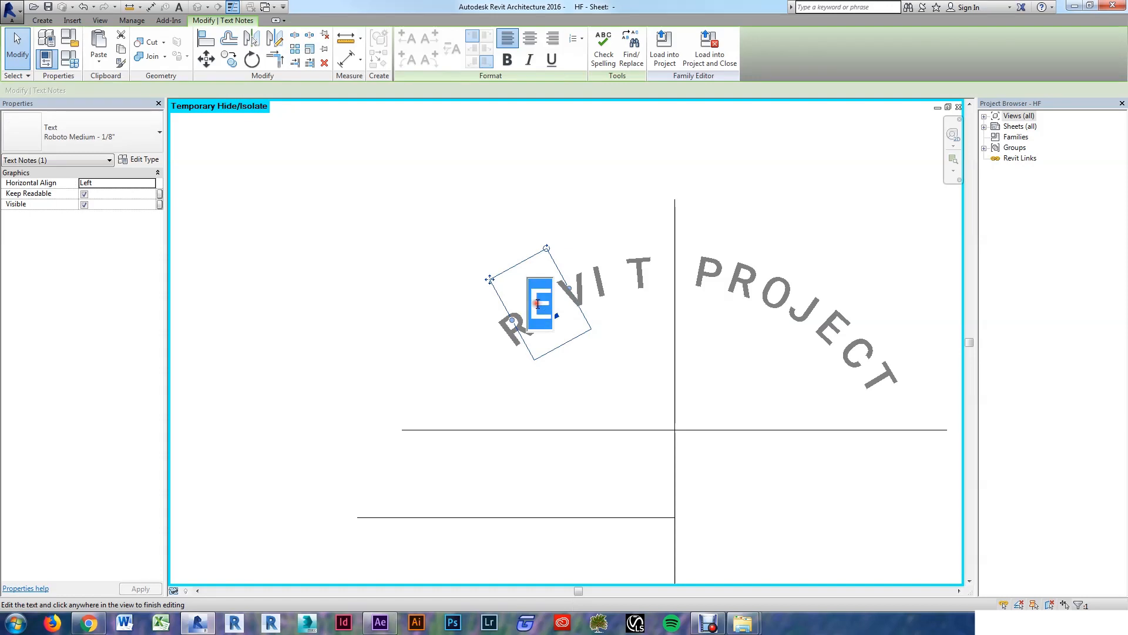
left_click(447, 196)
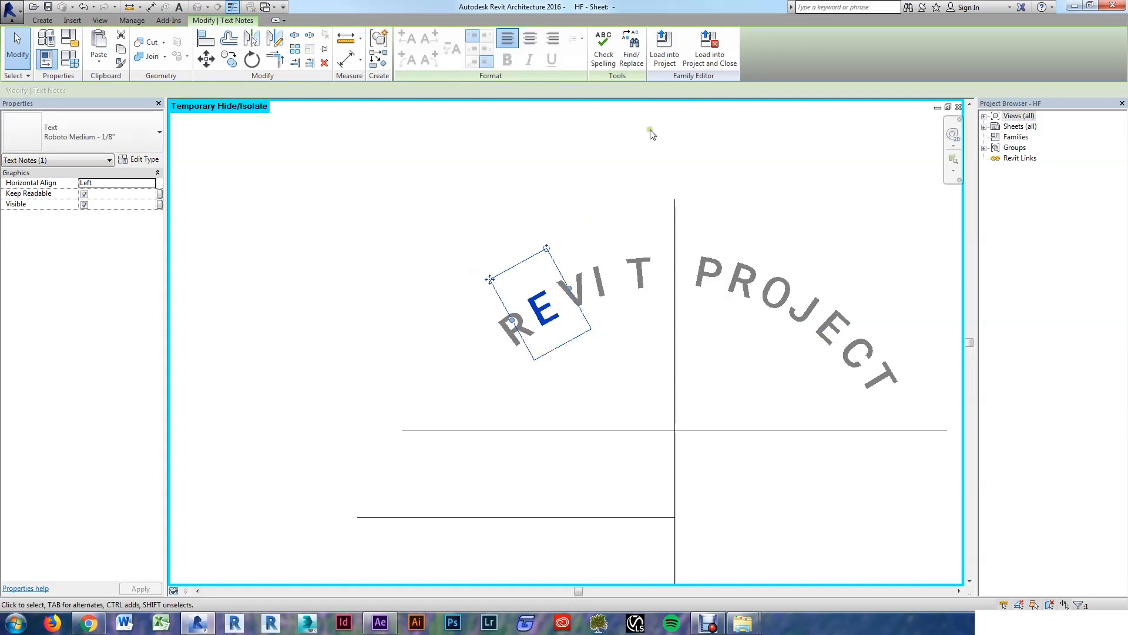
left_click(475, 203)
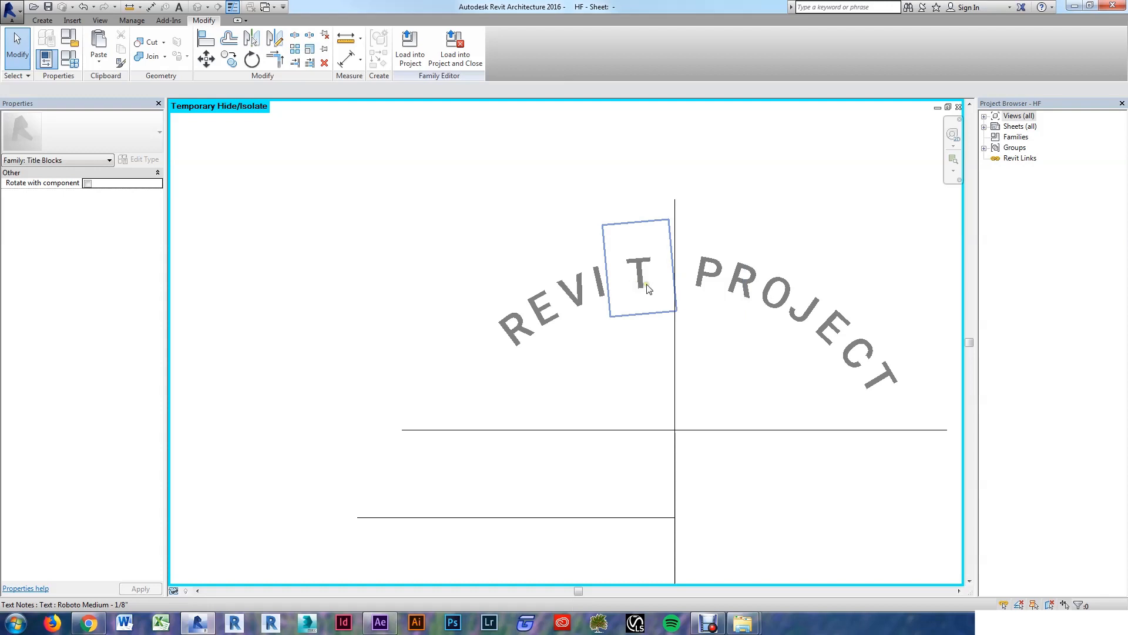
Step: Rotate the T about the circle's centre so it sits directly after REVI
left_click(644, 300)
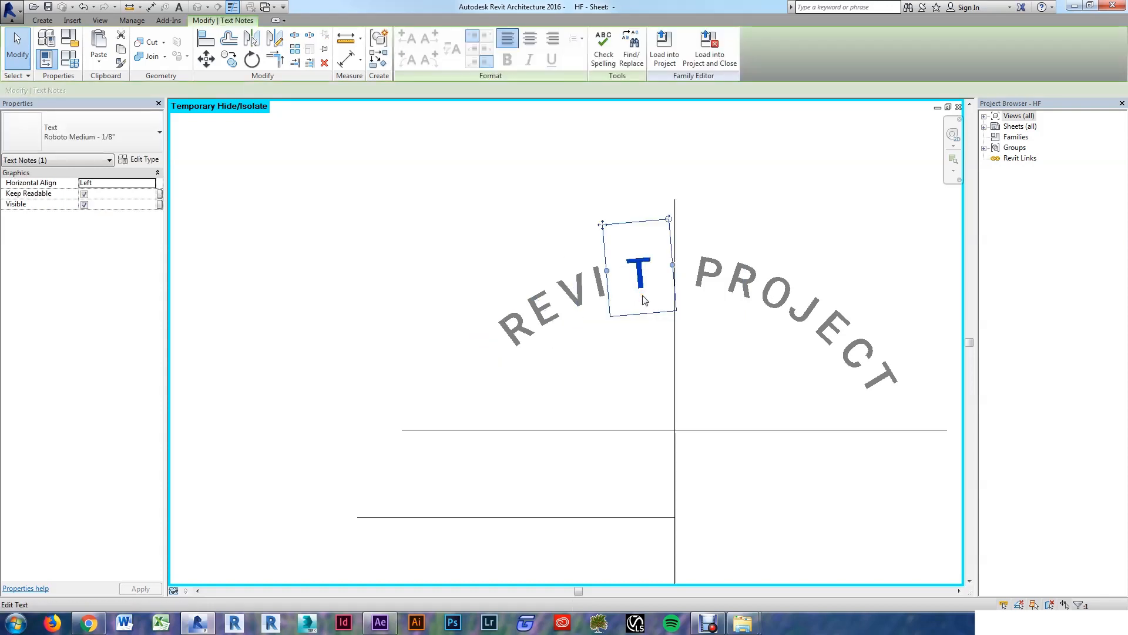
key("r")
key("o")
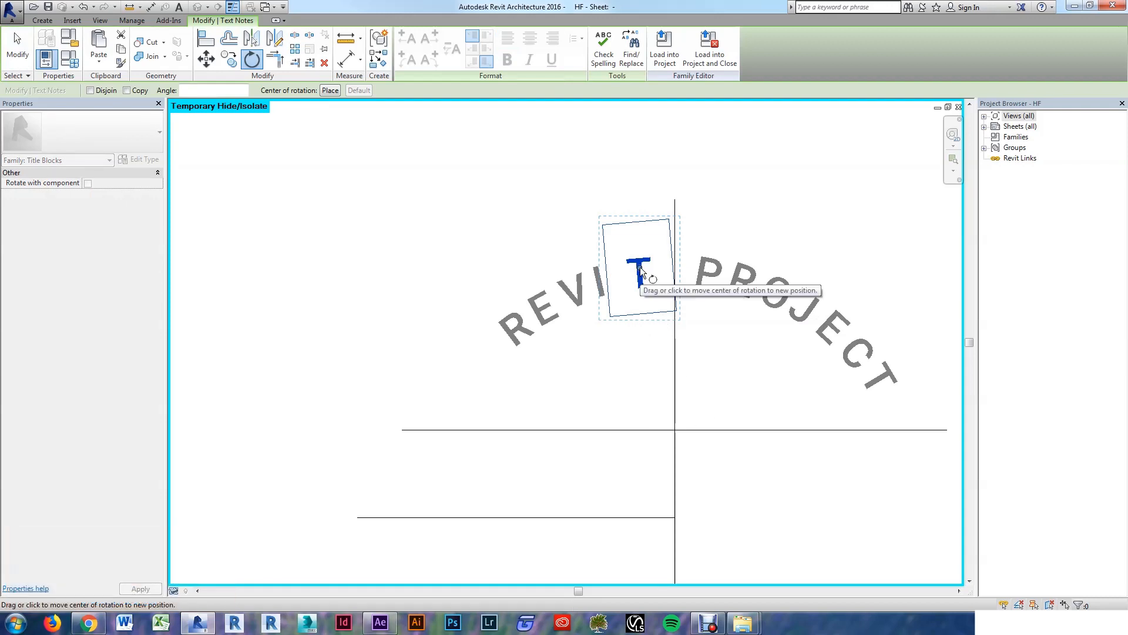
mouse_move(640, 266)
left_mouse_down()
mouse_move(639, 317)
mouse_move(684, 476)
mouse_move(673, 519)
left_mouse_up()
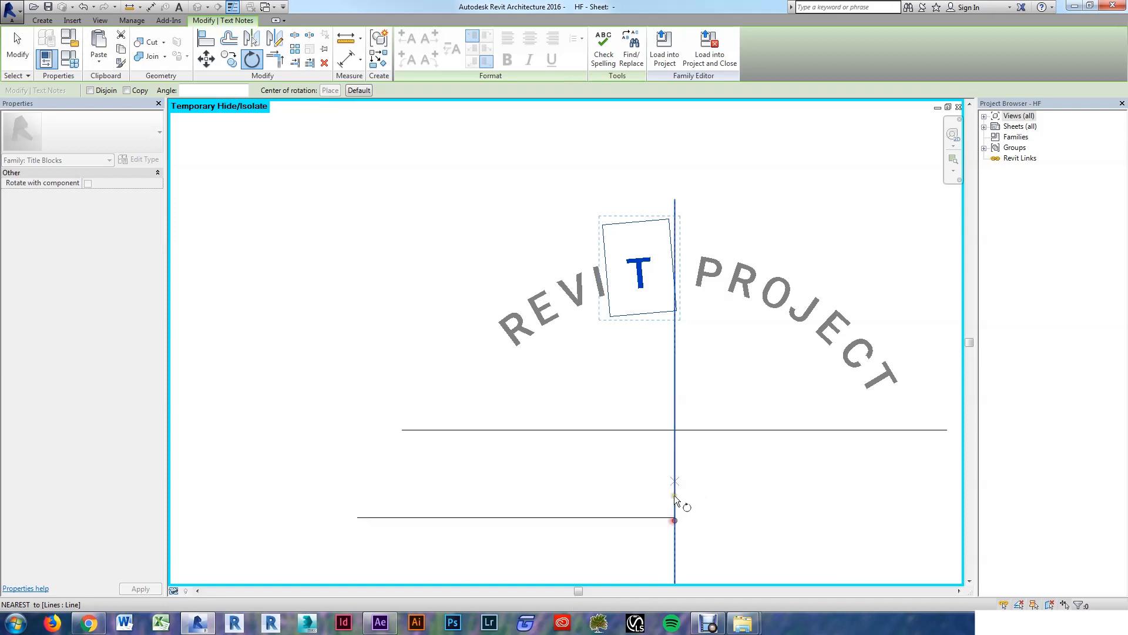
left_click(643, 279)
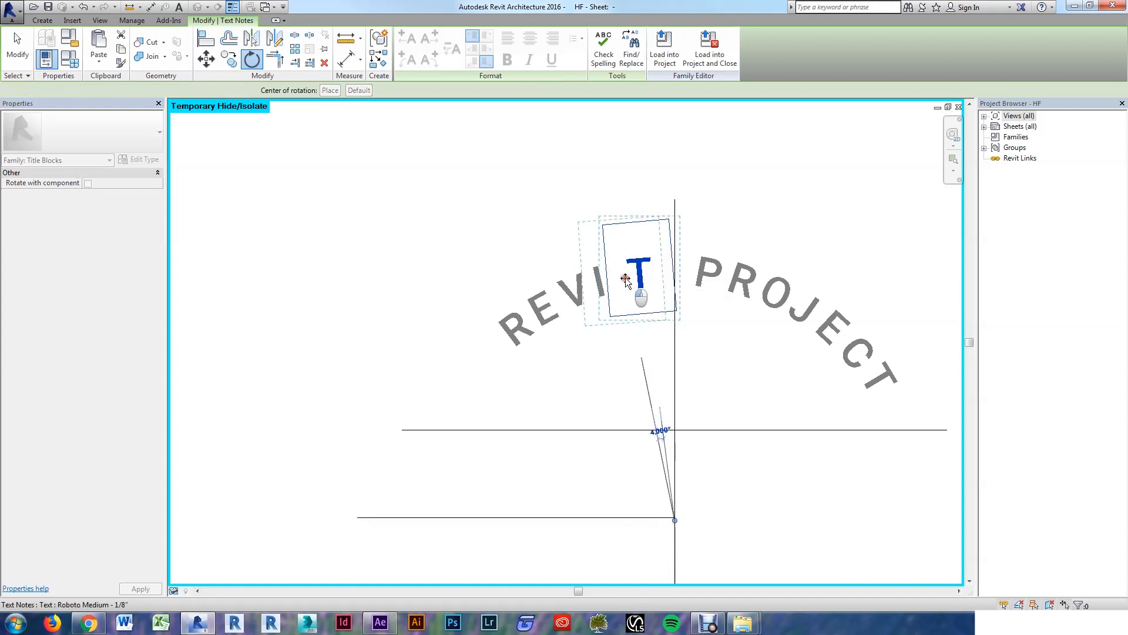
left_click(646, 299)
left_click(501, 221)
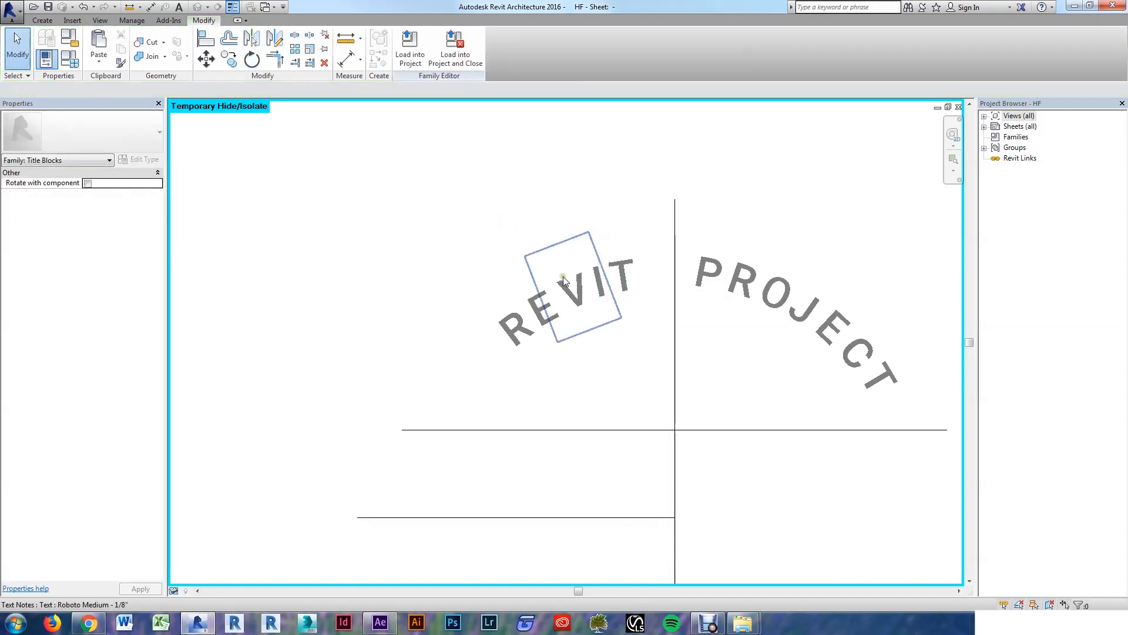
scroll(562, 272, "down", 1)
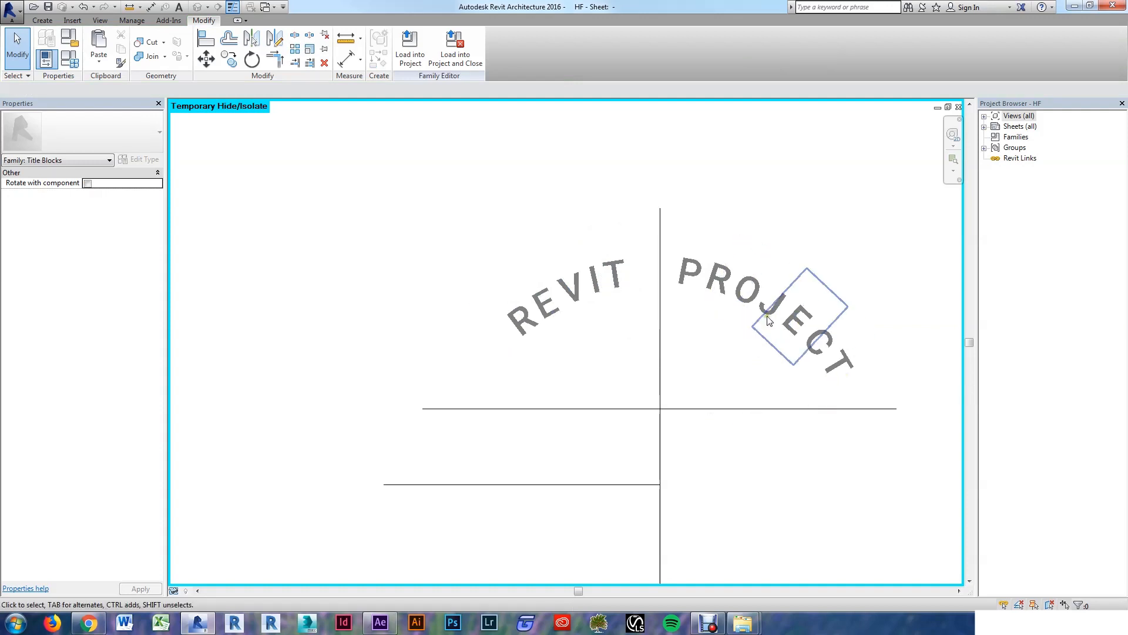
Step: Start copying the upper horizontal line, then cancel the copy
left_click(830, 410)
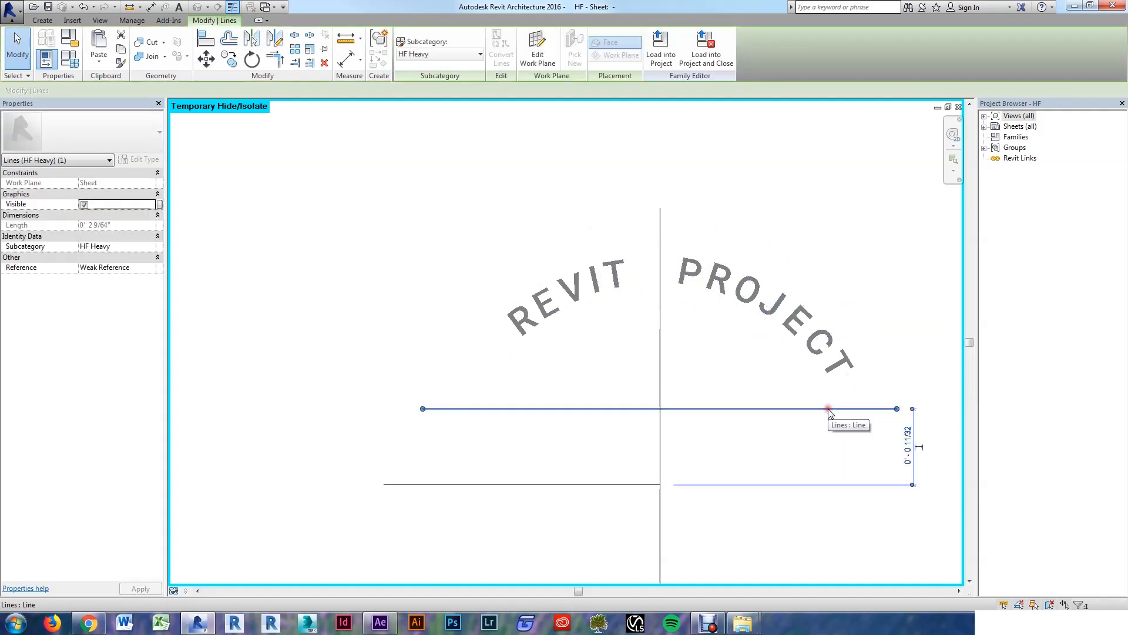
key("Caps_Lock")
key("c")
key("o")
left_click(825, 408)
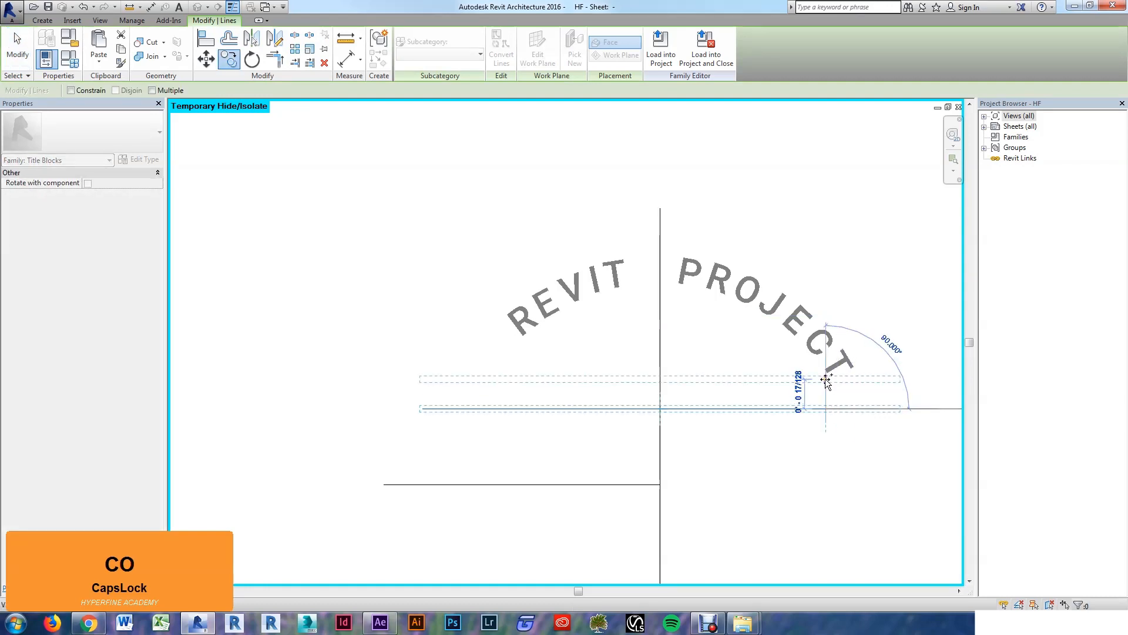
key("Escape")
key("Escape")
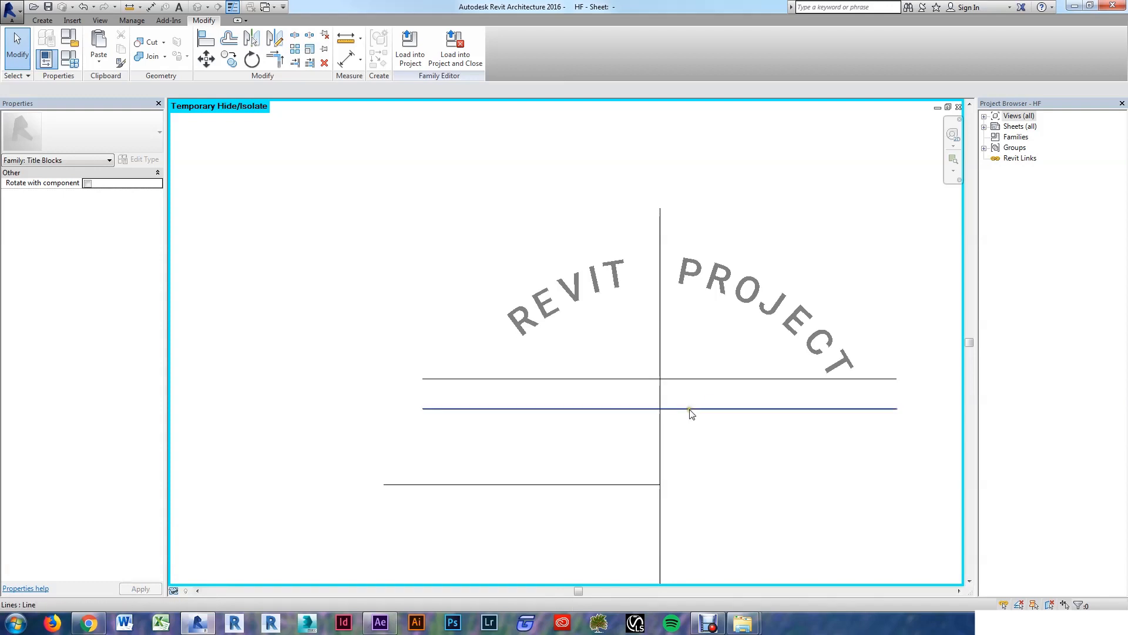
Step: Abandon a box selection of the letters and pick the T of PROJECT
left_click(472, 263)
left_click_drag(472, 263, 908, 408)
key("Escape")
key("Escape")
key("Escape")
left_click(845, 366)
Step: Select all letter notes and tilt them slightly counterclockwise about the line endpoint
key("s")
key("a")
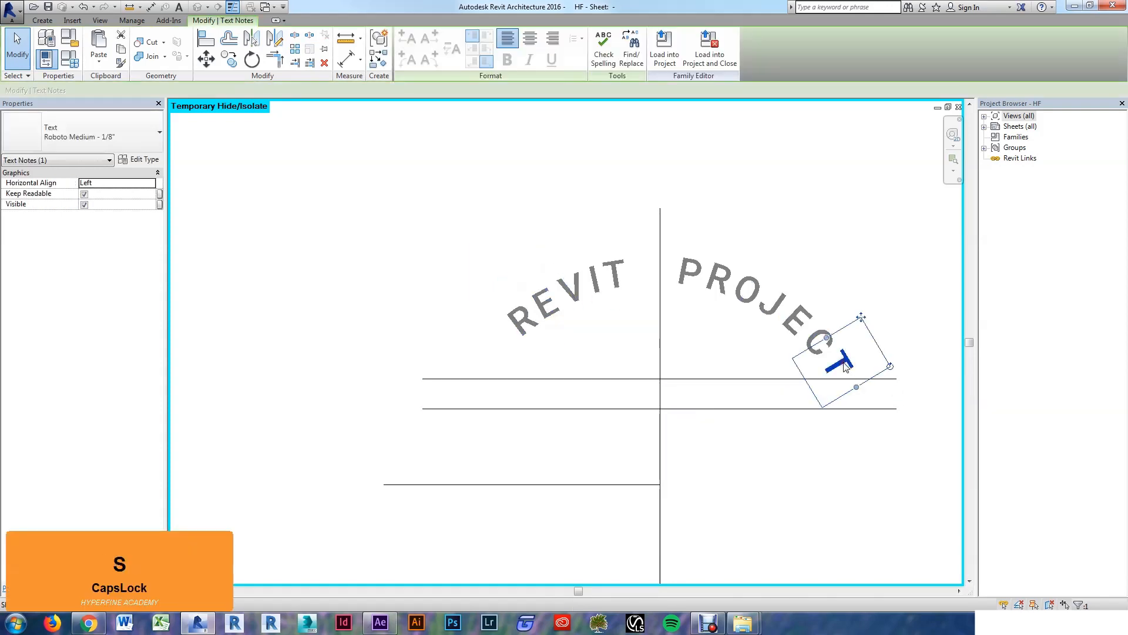
key("o")
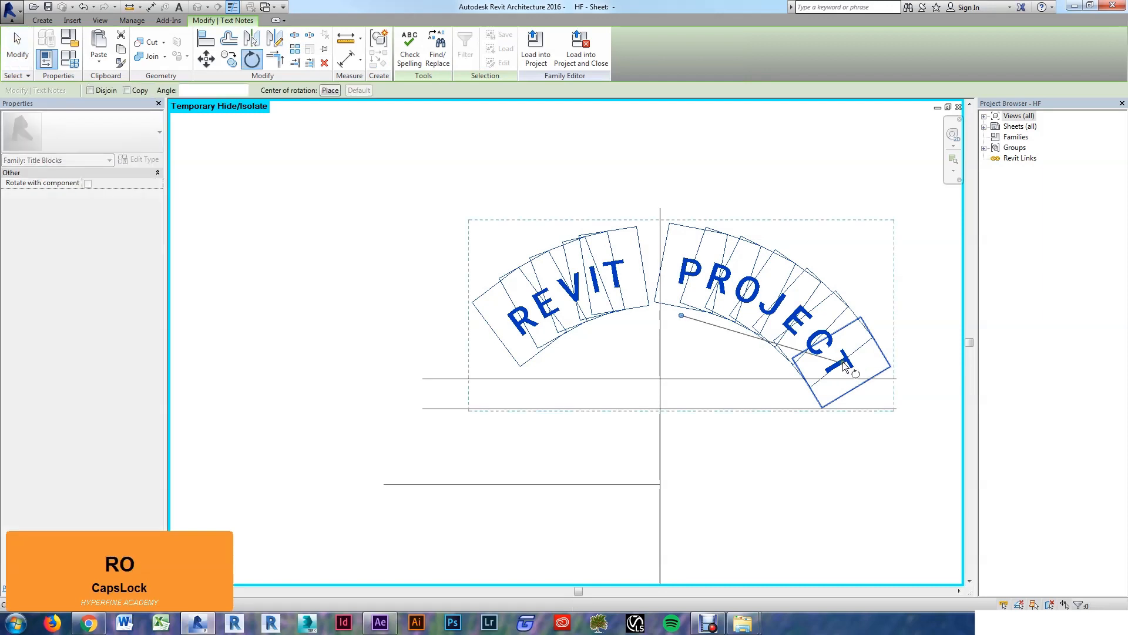
left_click_drag(681, 318, 660, 484)
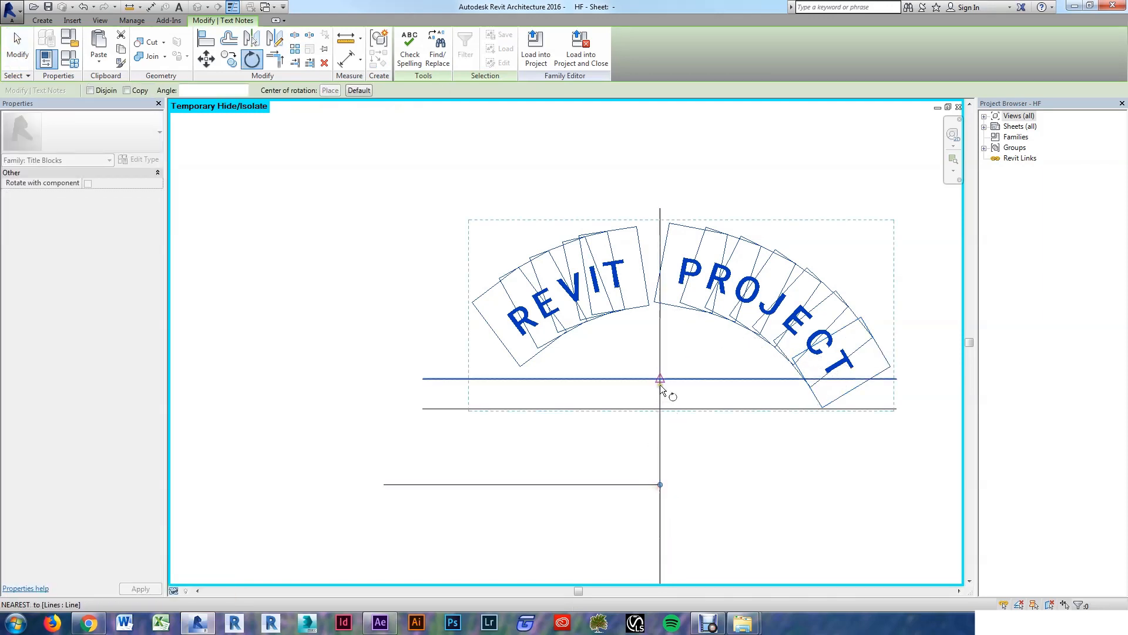
left_click(656, 323)
left_click(648, 319)
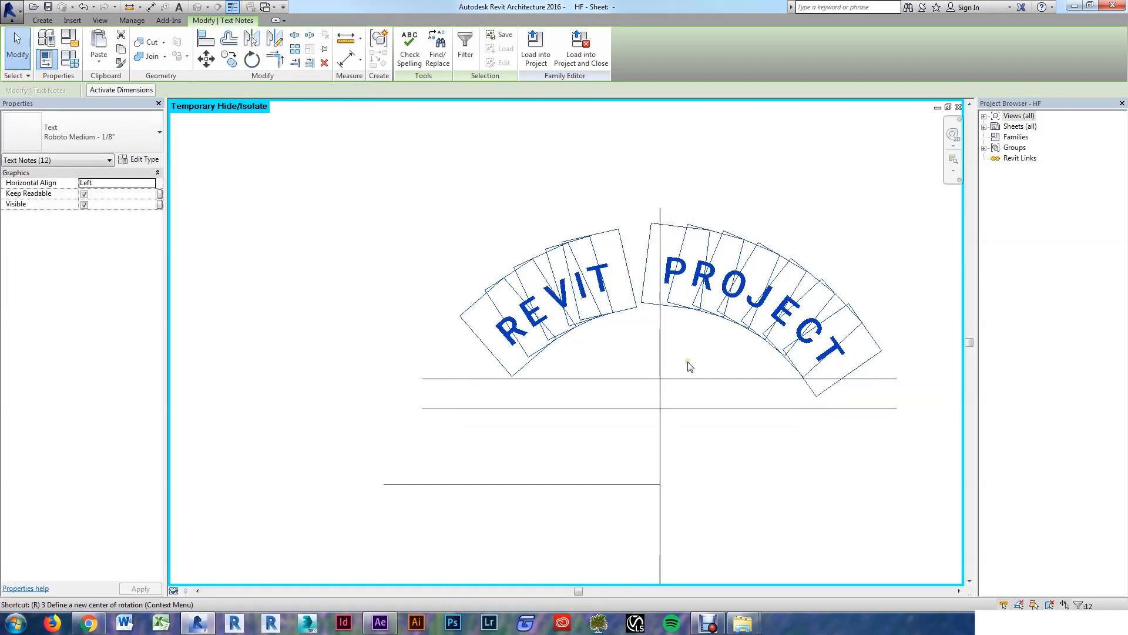
Step: Rotate the REVIT PROJECT letters about 3° more around the line endpoint
key("r")
key("o")
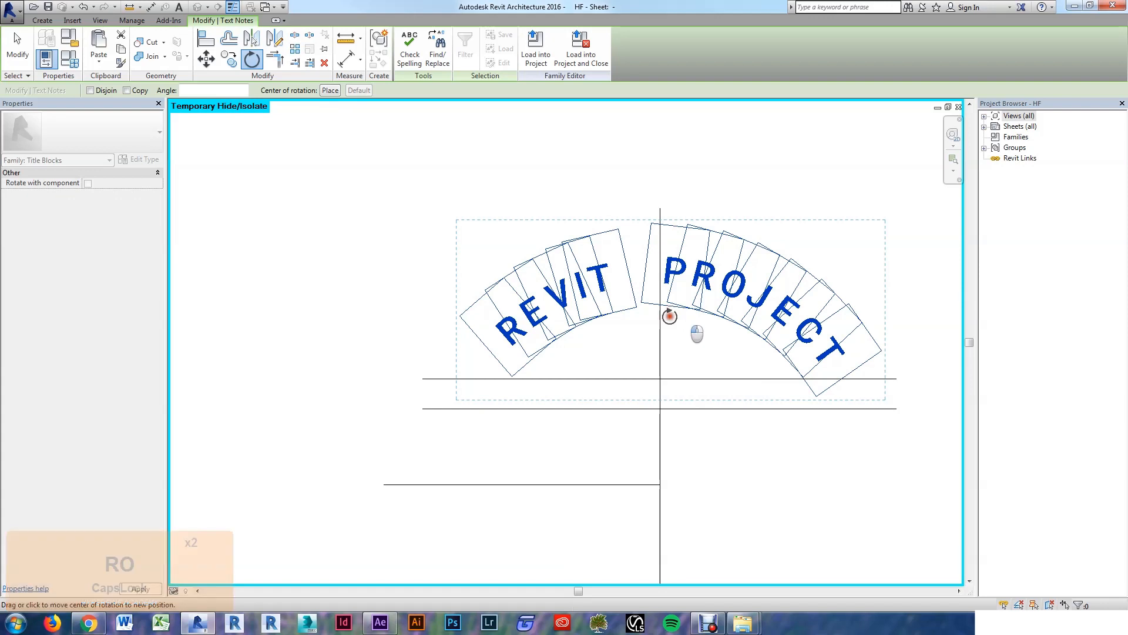
left_click_drag(671, 311, 660, 483)
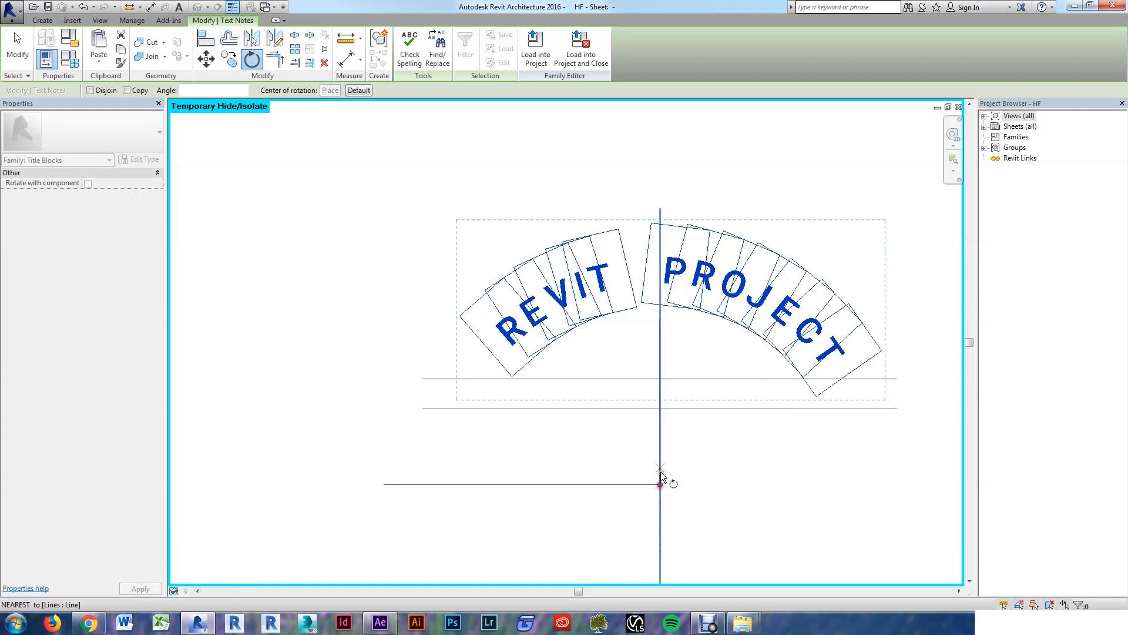
left_click(660, 352)
left_click(653, 351)
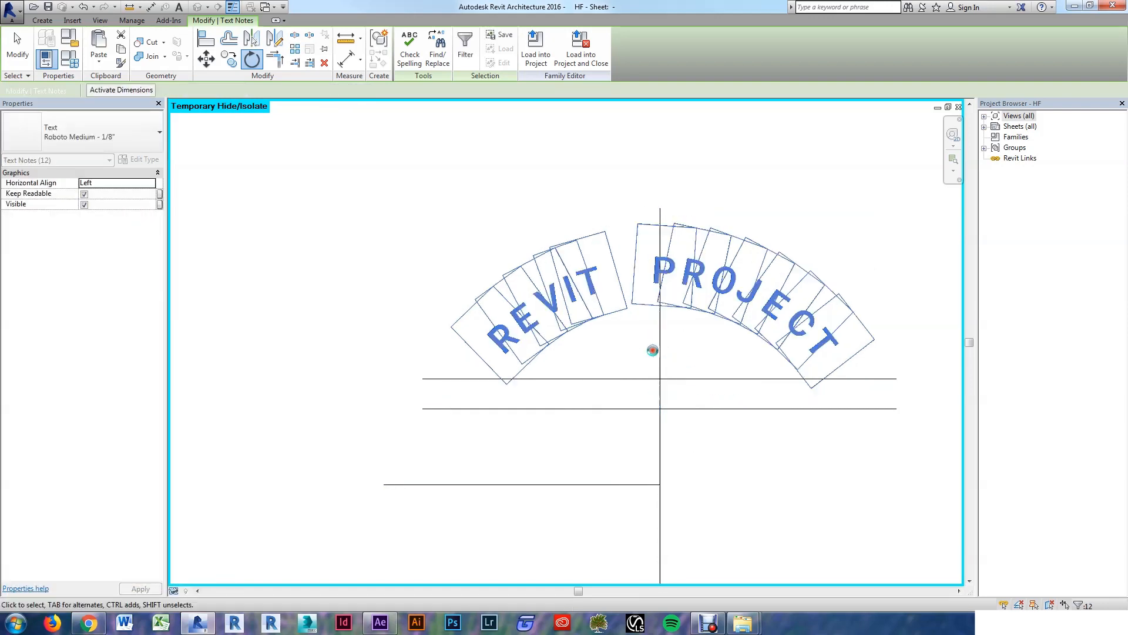
Step: Delete the upper horizontal helper line
left_click(742, 492)
scroll(633, 408, "down", 1)
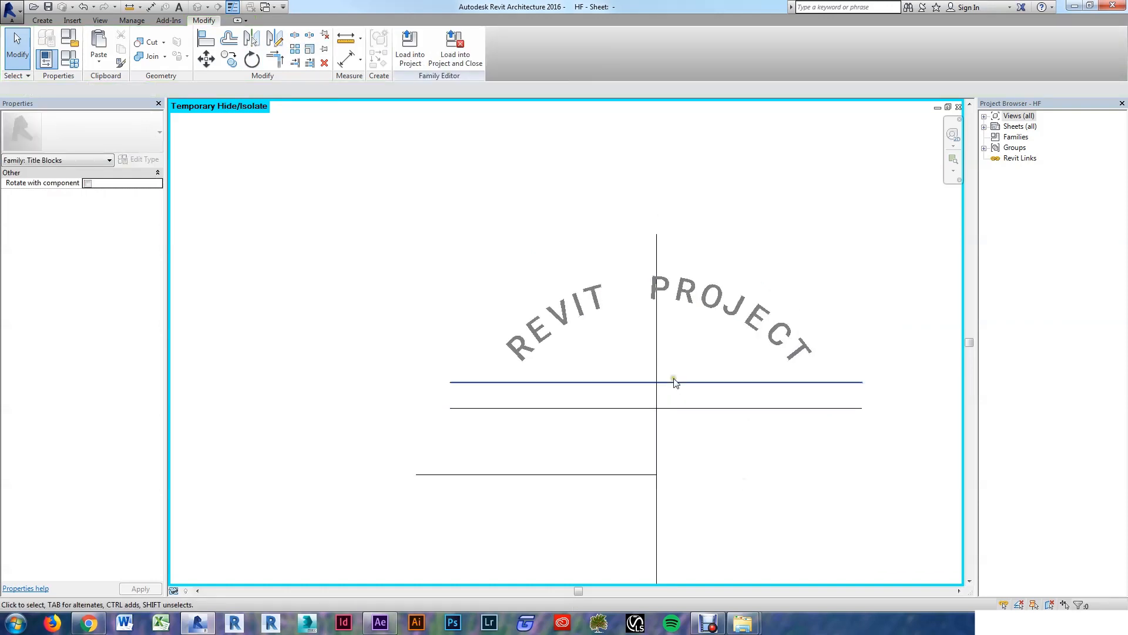
left_click(673, 383)
key("Delete")
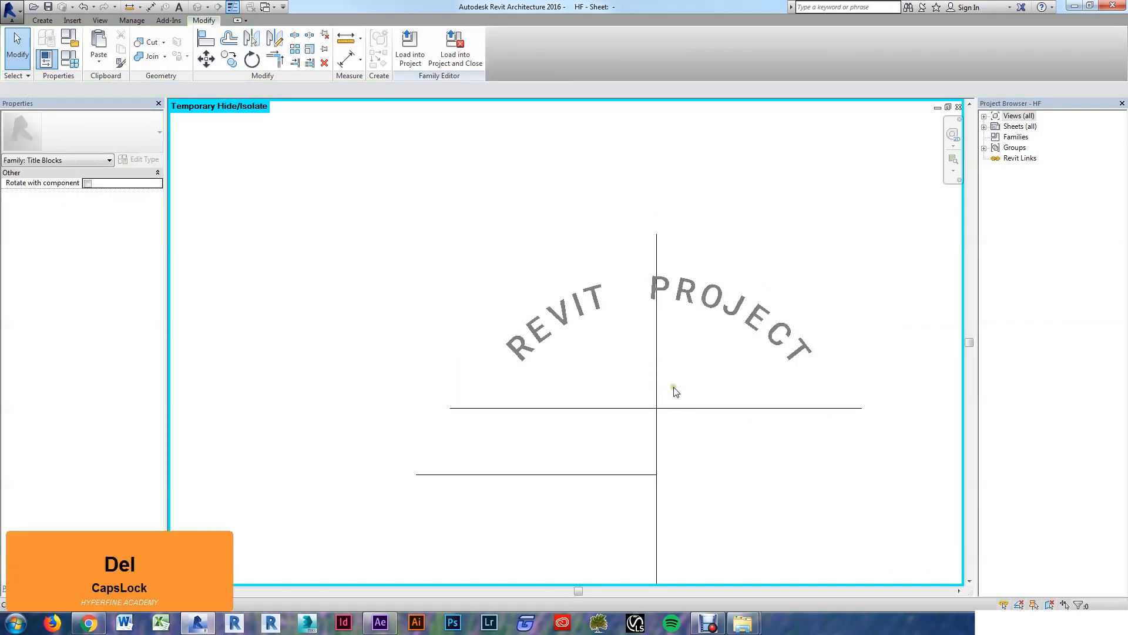
Step: Reset Temporary Hide/Isolate with HR and centre the logo in the view
key("h")
key("r")
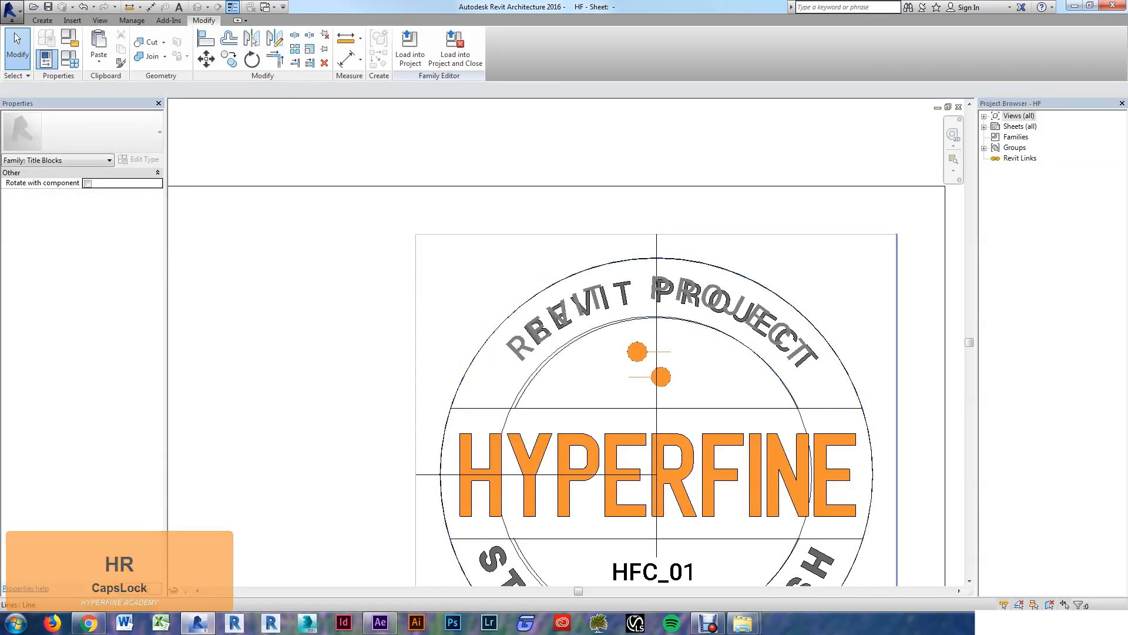
scroll(641, 342, "down", 2)
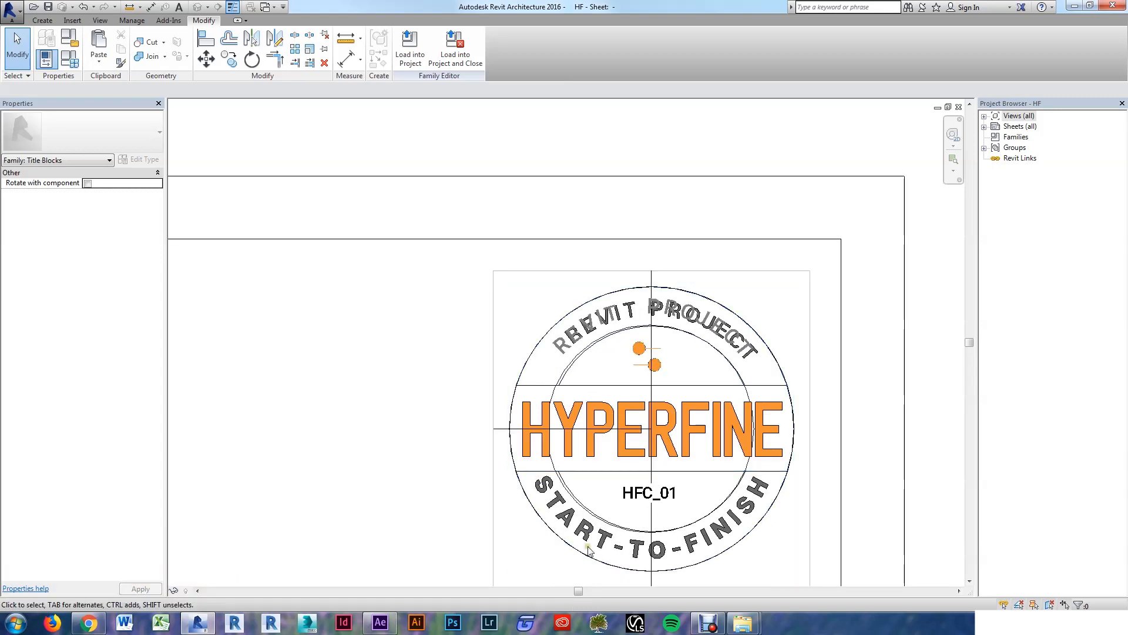
scroll(431, 455, "up", 2)
middle_click_drag(430, 455, 306, 380)
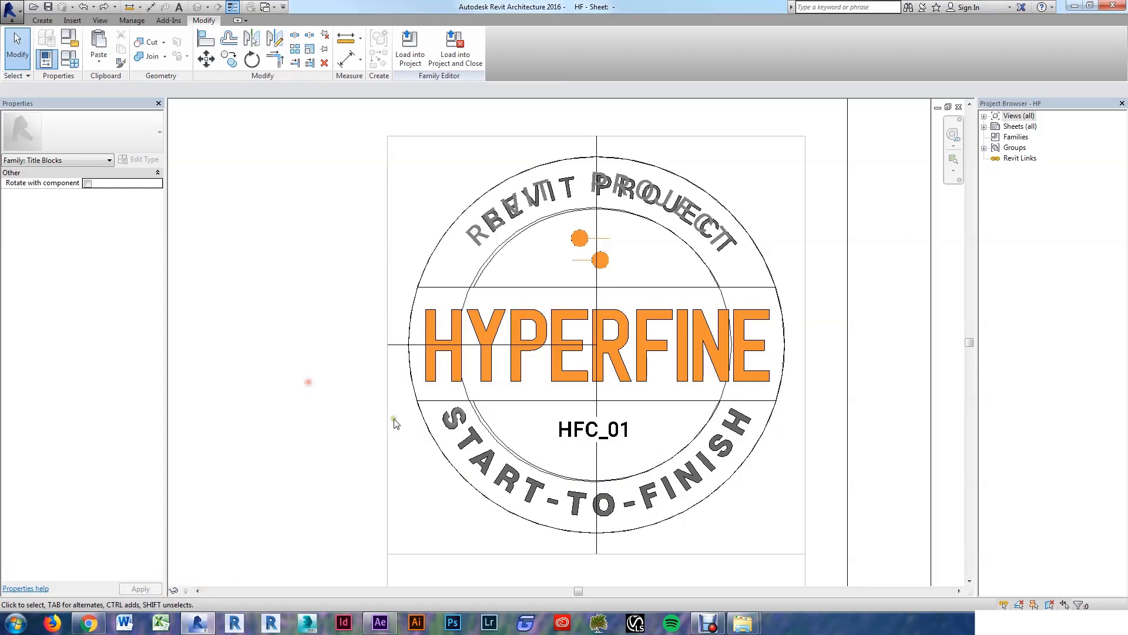
Step: Radially array the S into 15 copies, 8° apart, around the circle centre
left_click(457, 429)
key("a")
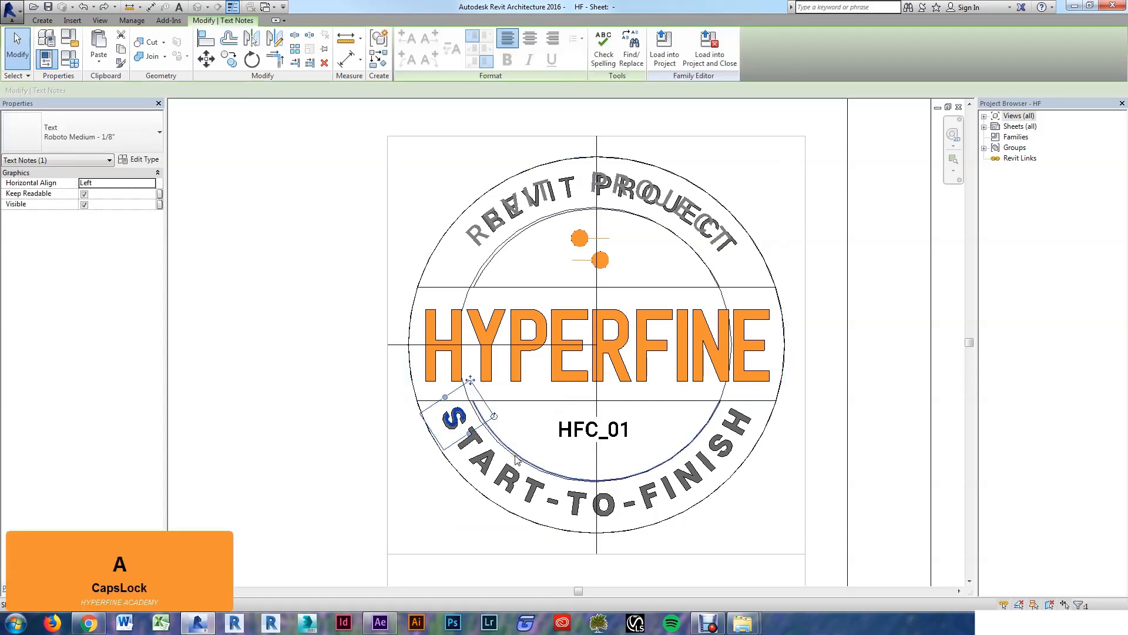
key("r")
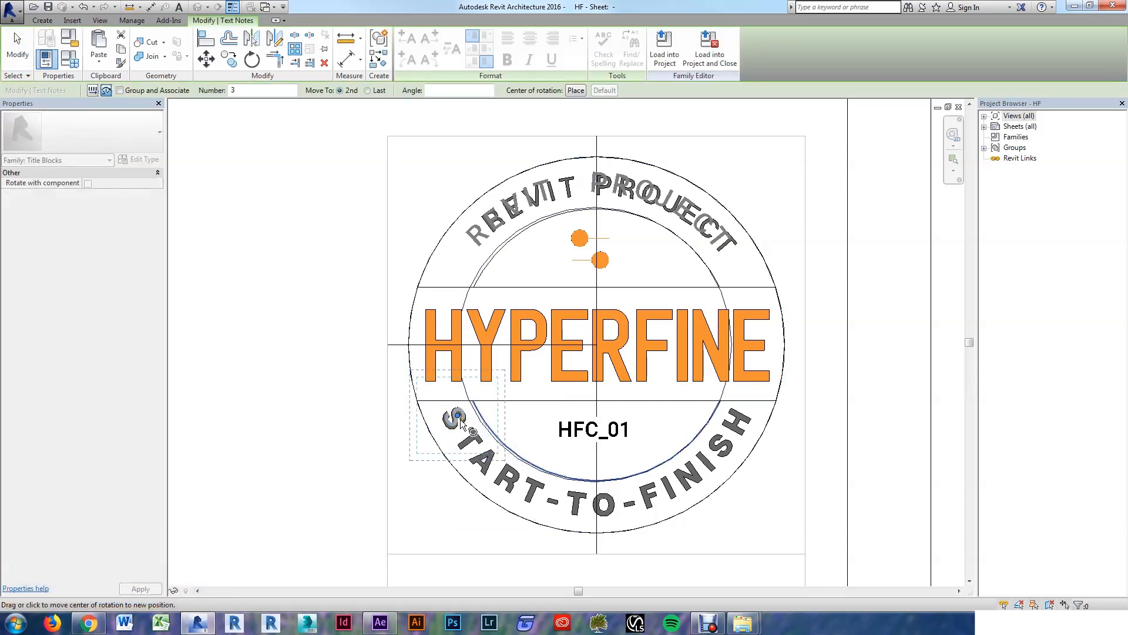
type("1")
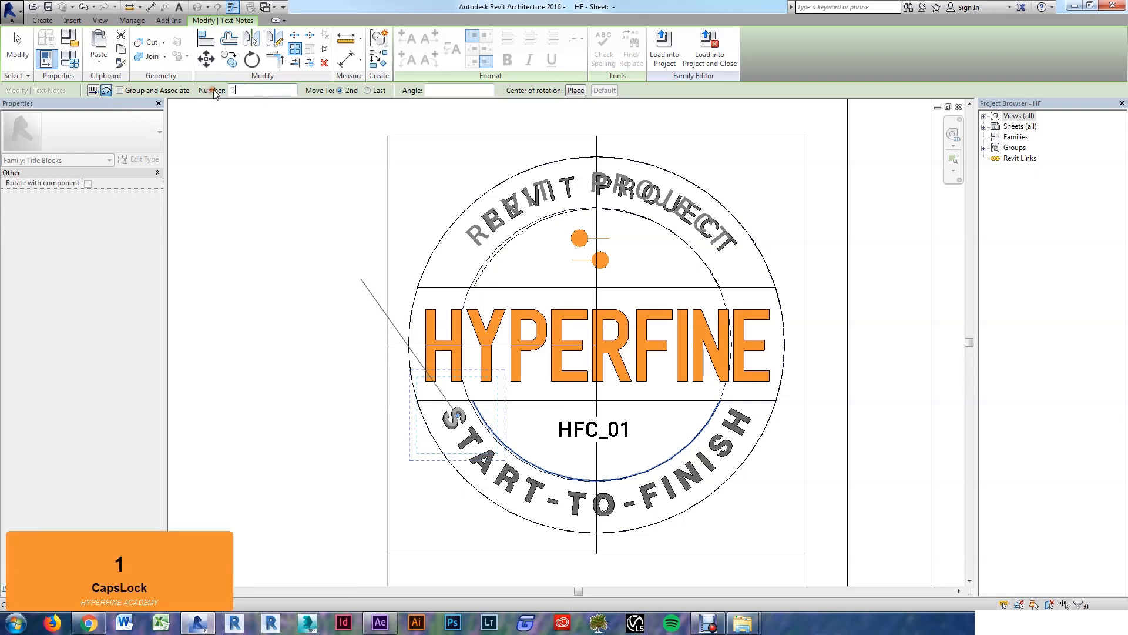
type("5")
key("Return")
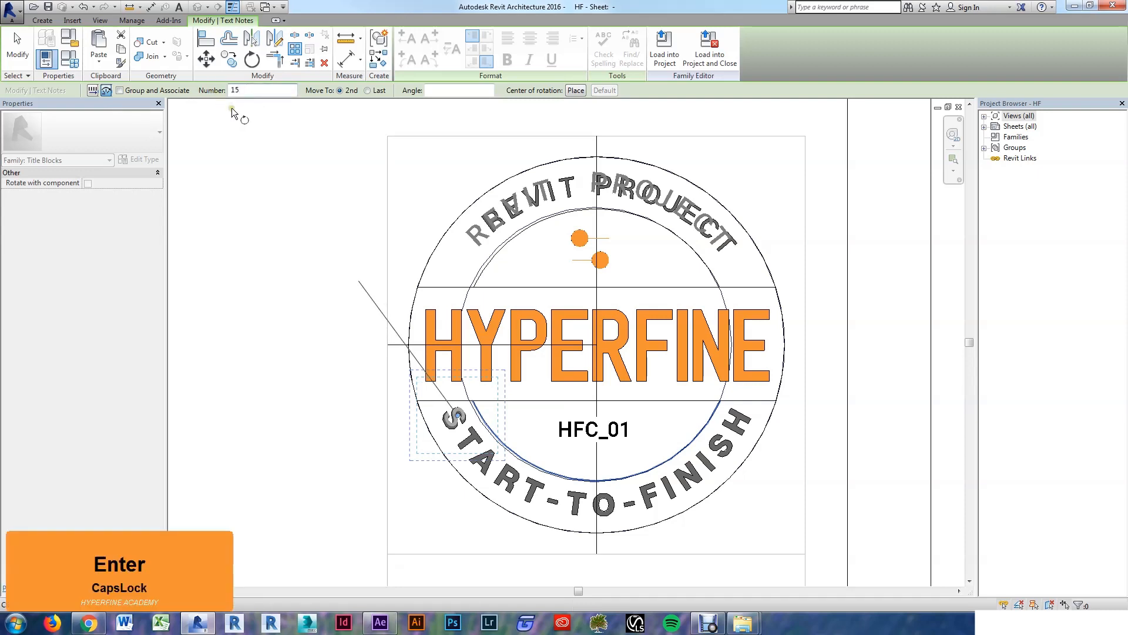
left_click(596, 346)
left_click(463, 416)
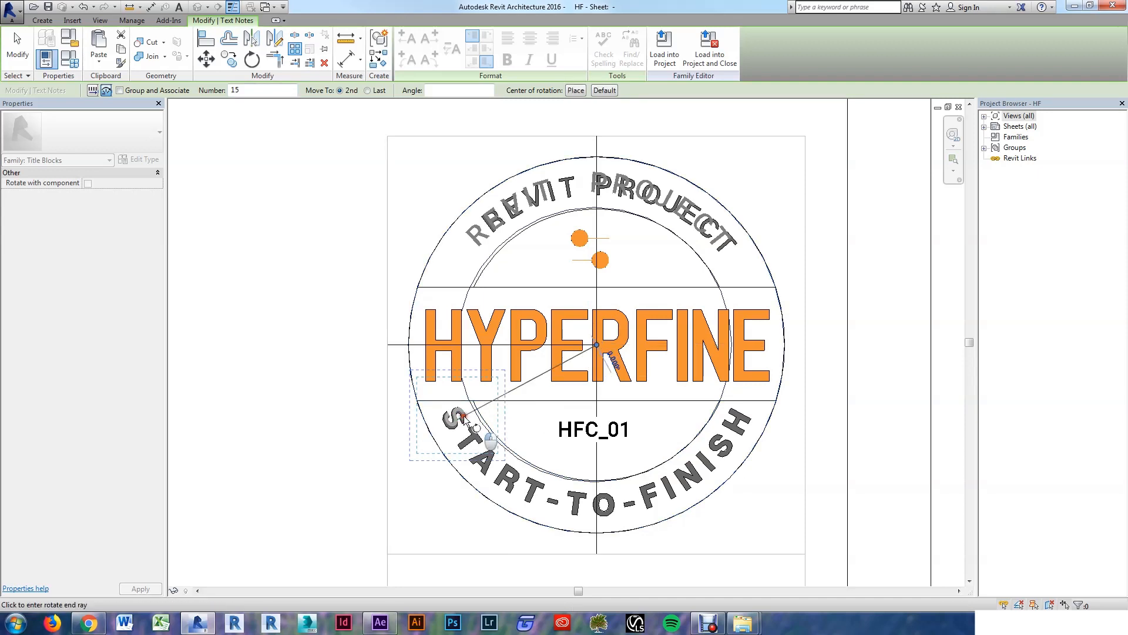
type("8")
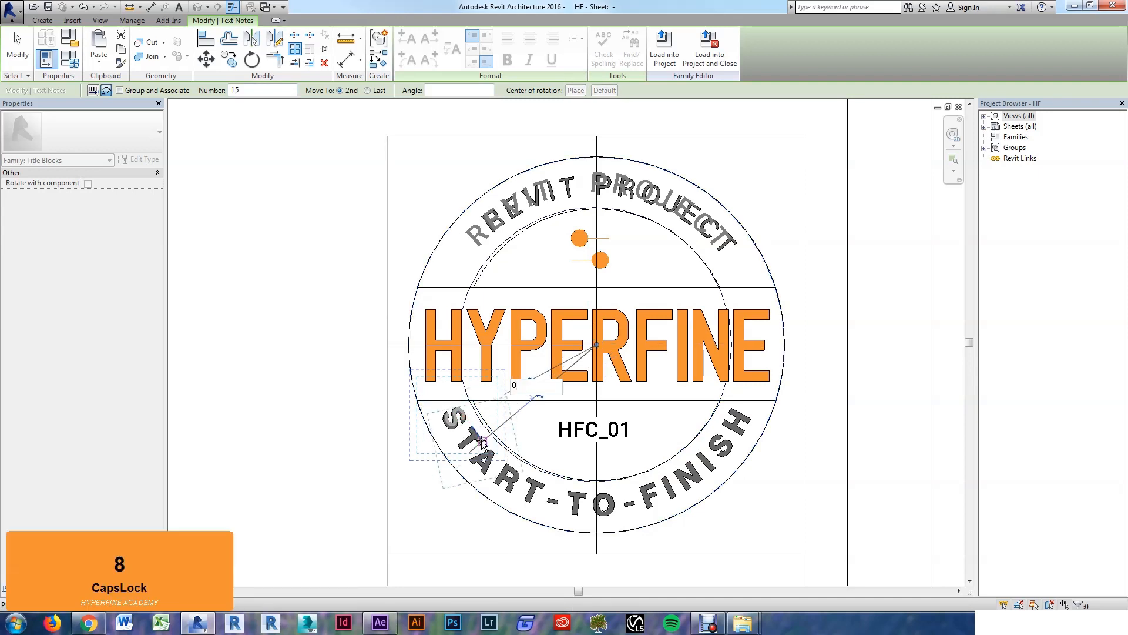
key("Return")
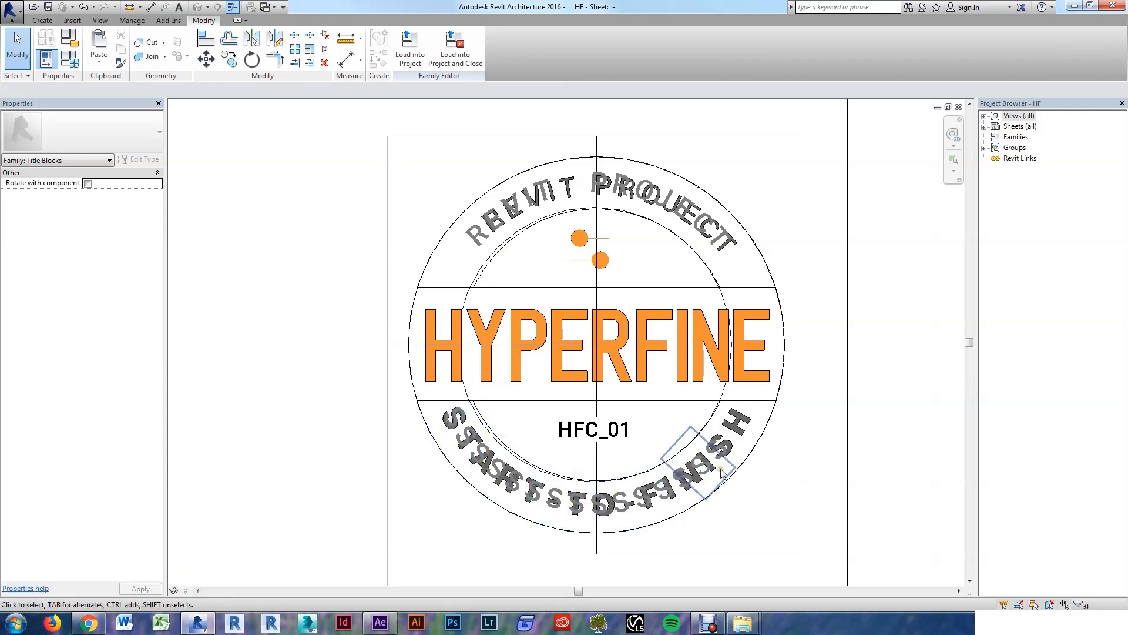
Step: Retype one of the arrayed copies as the letter H
double_click(727, 453)
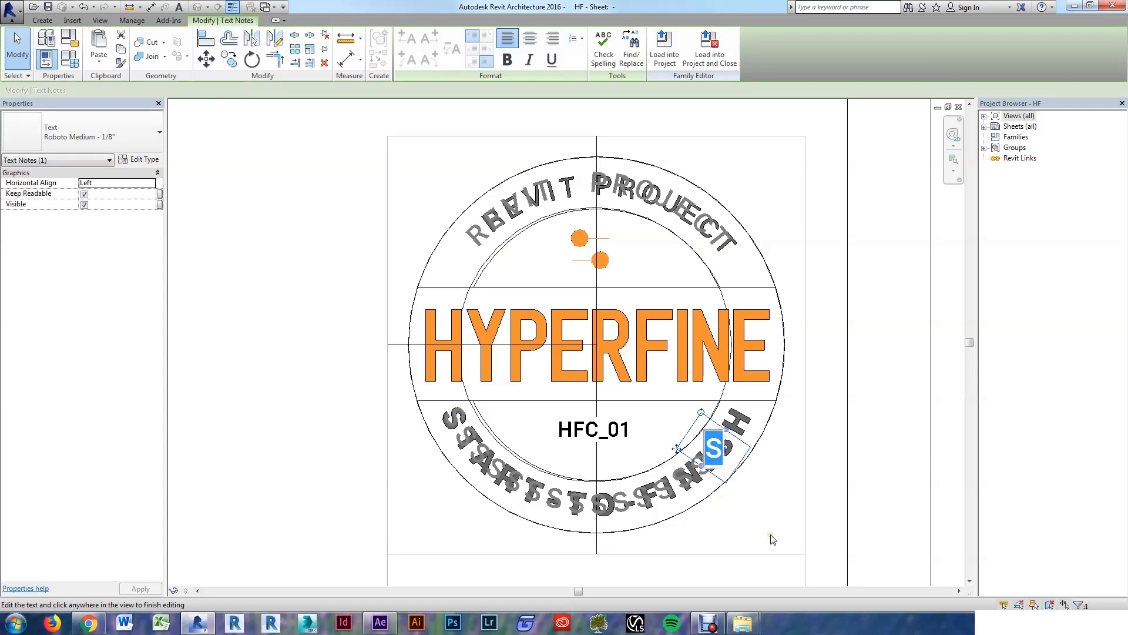
type("H")
left_click(751, 516)
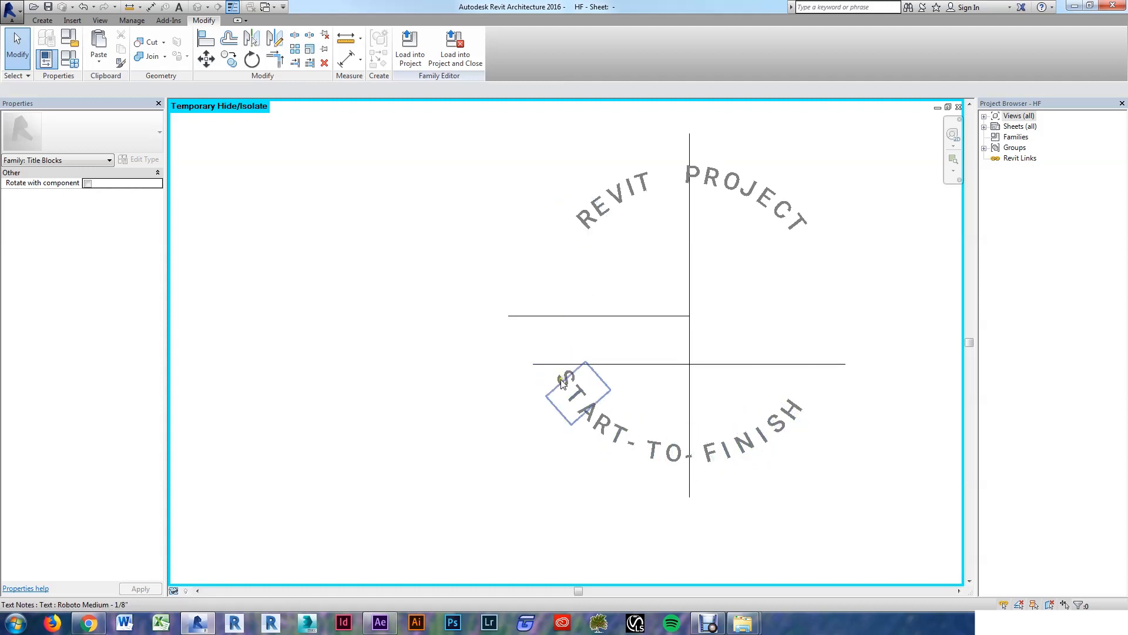
Step: Select only the START-TO-FINISH letters, dropping REVIT PROJECT from the selection
left_click(558, 380)
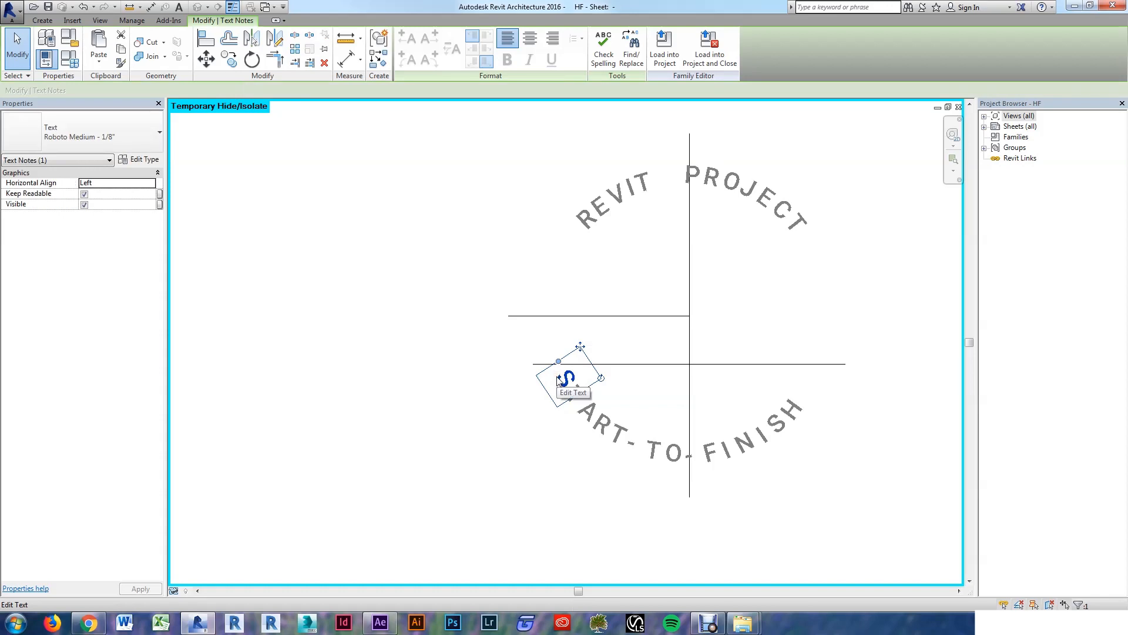
key("s")
key("a")
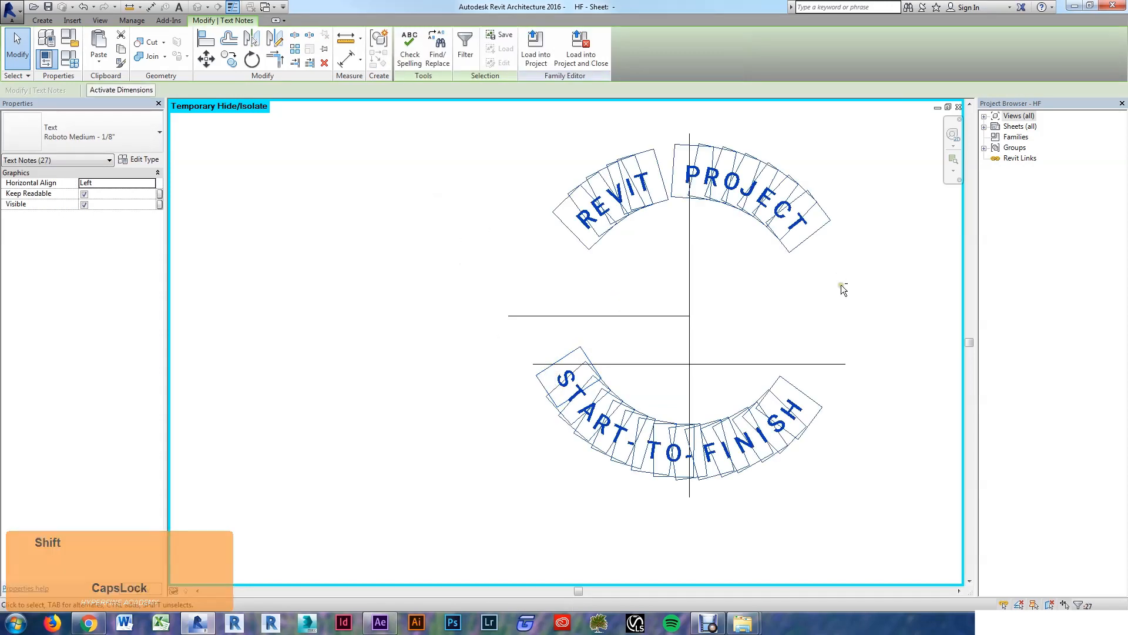
left_click_drag(842, 287, 470, 148, "shift")
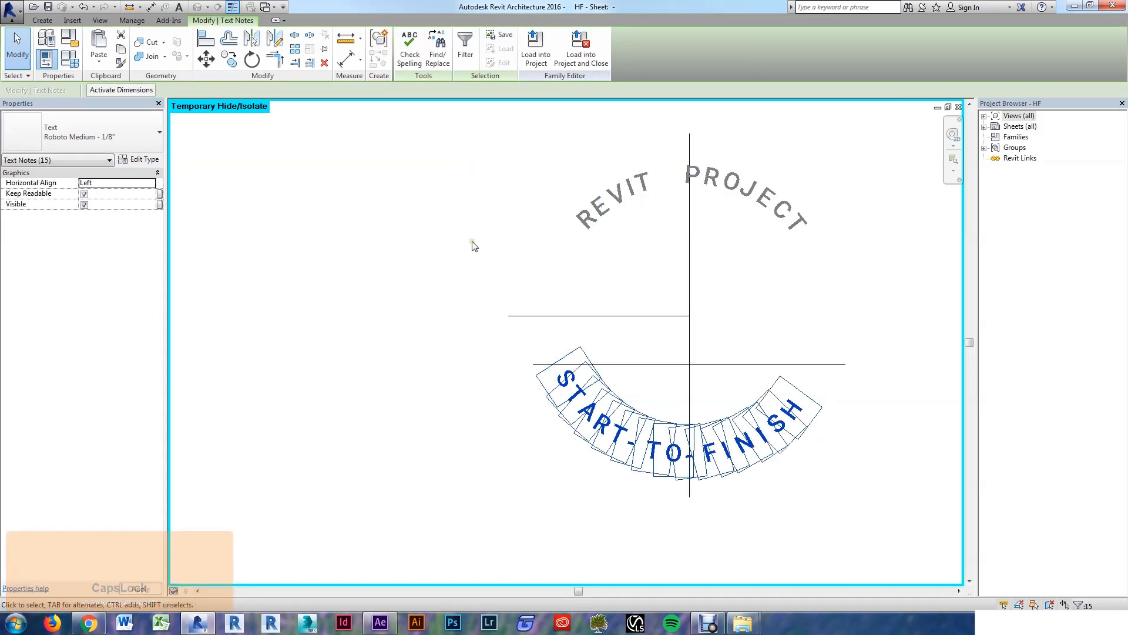
Step: Rotate the START-TO-FINISH letters slightly about the guide lines' intersection
key("r")
key("o")
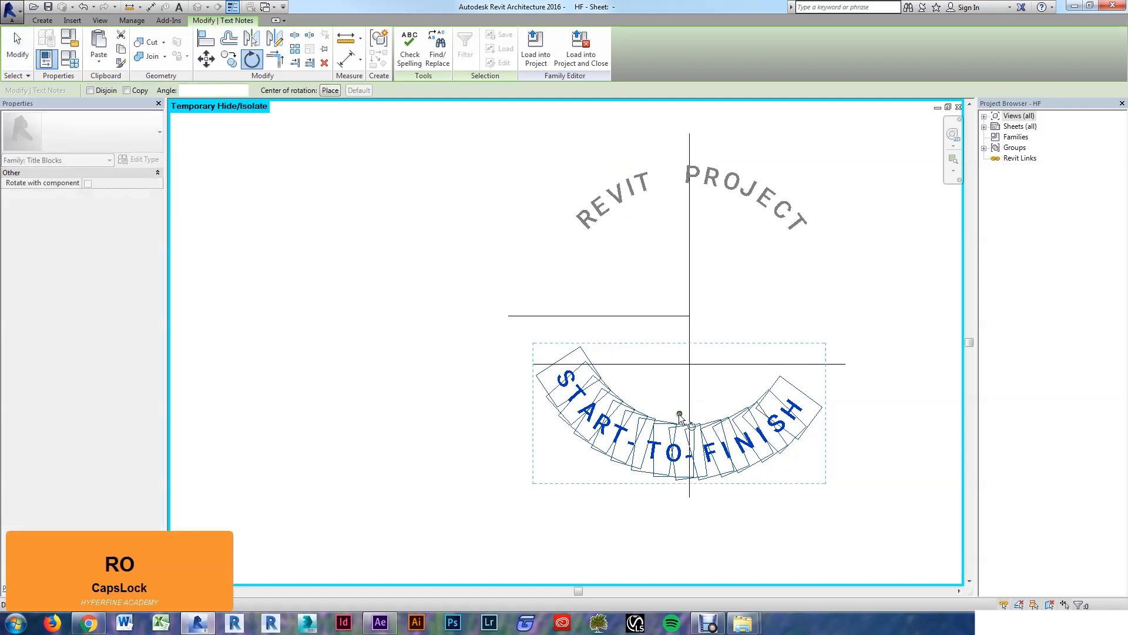
left_click_drag(680, 416, 702, 322)
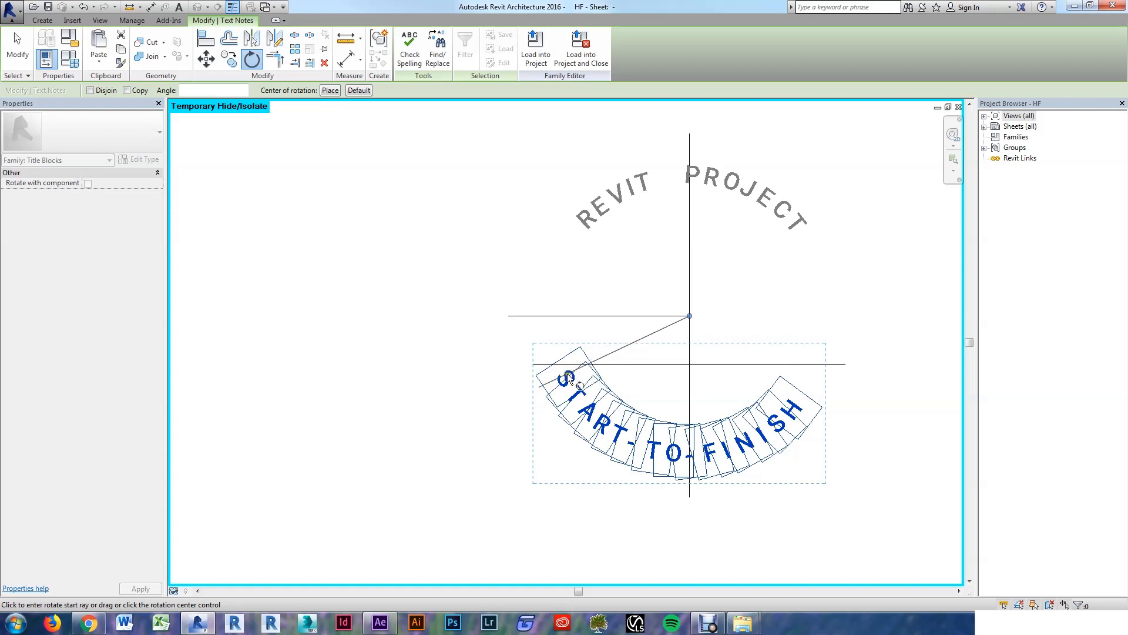
left_click(571, 380)
left_click(573, 387)
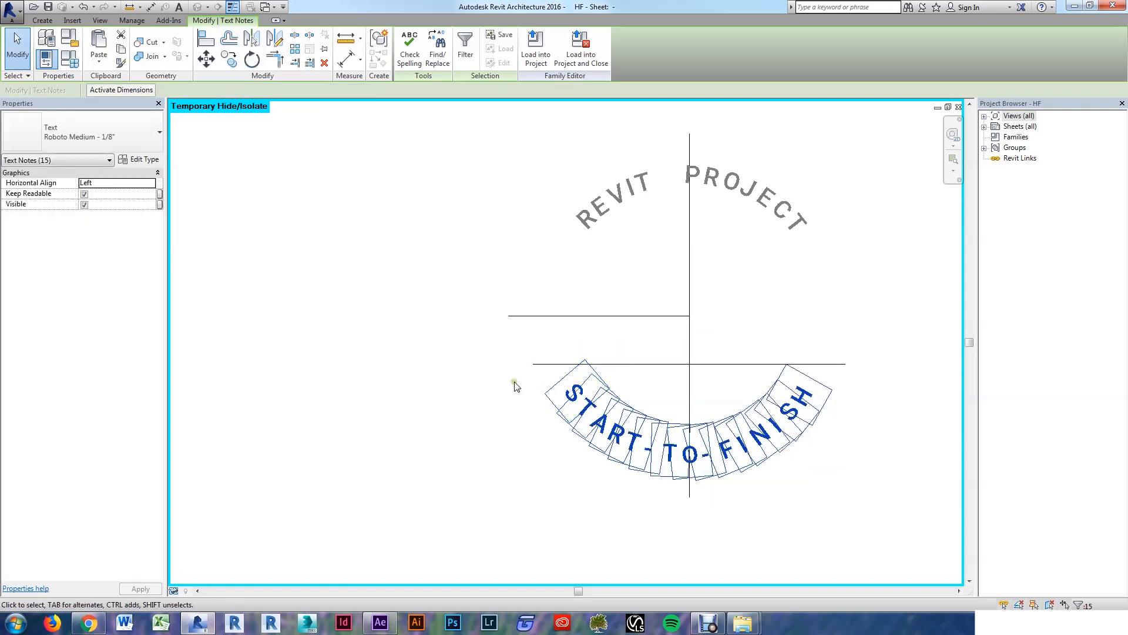
left_click(429, 403)
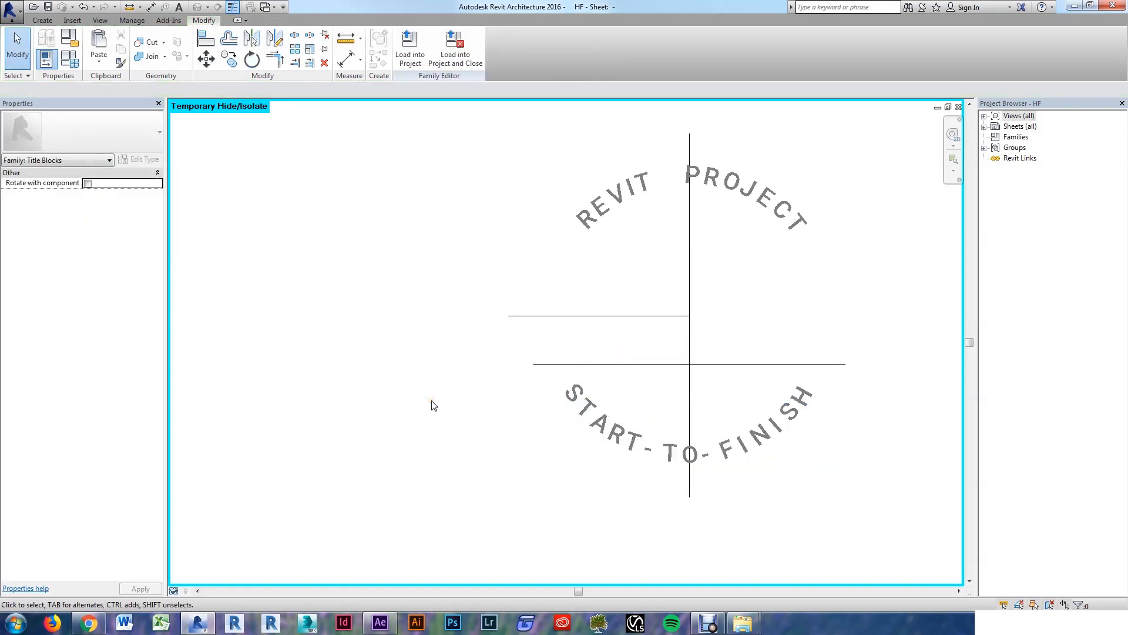
Step: Delete the imported logo.dwg and both crossing guide lines
key("h")
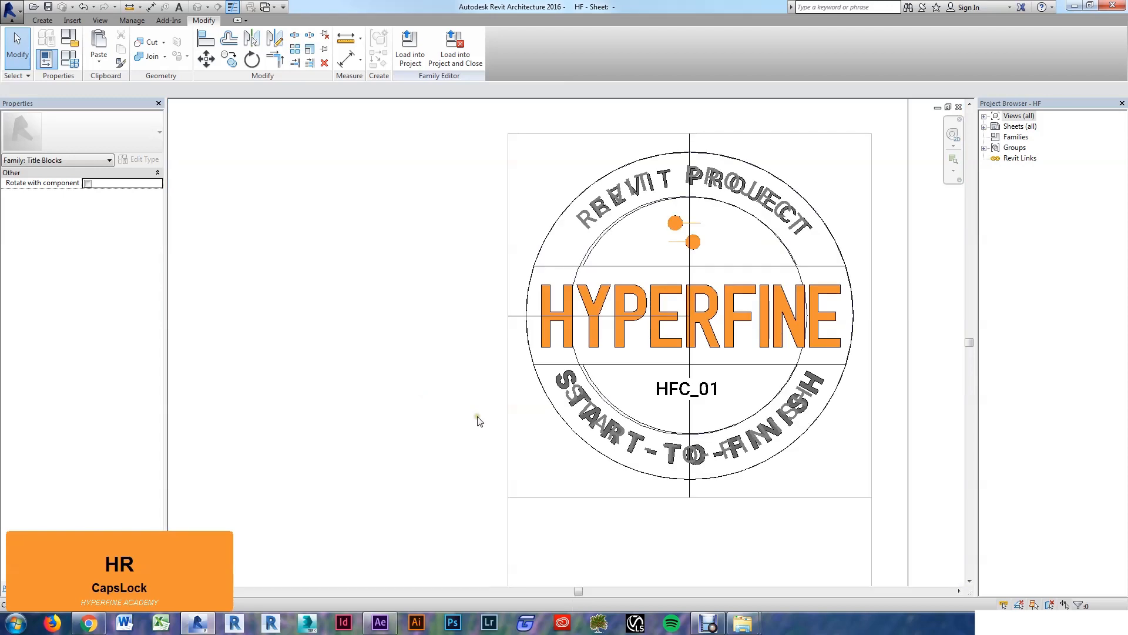
scroll(479, 420, "down", 2)
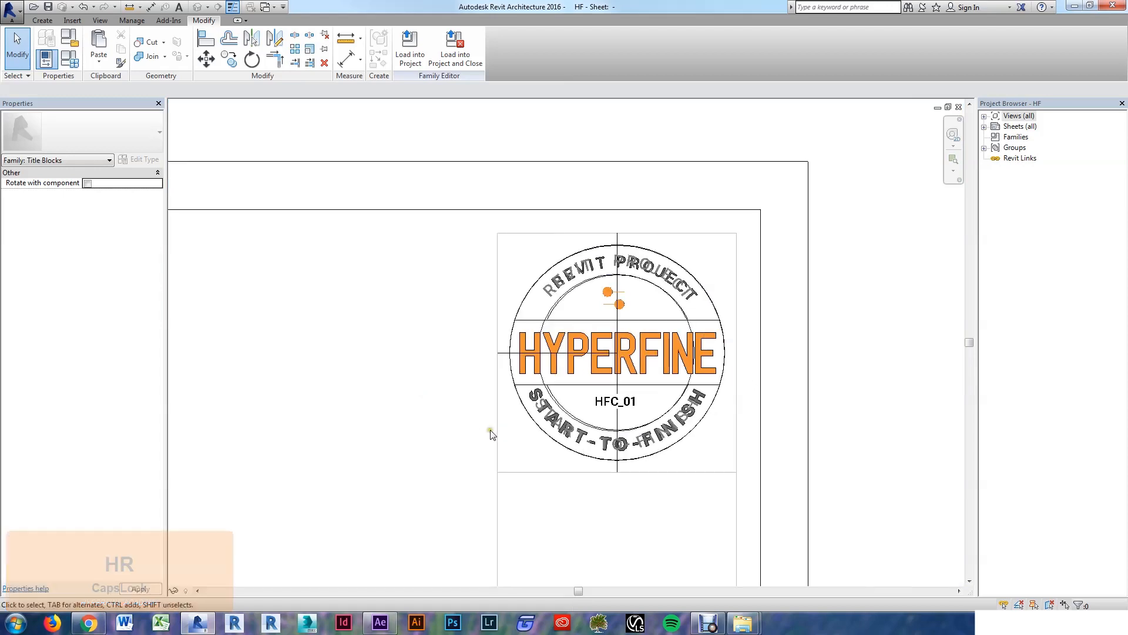
key("Tab")
left_click(716, 404)
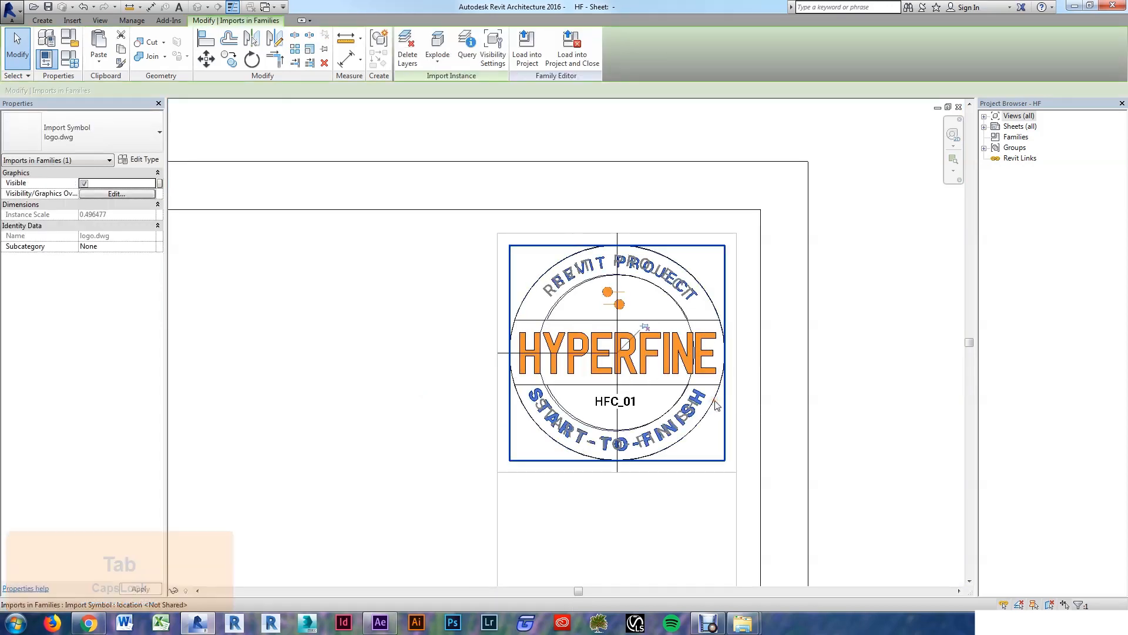
key("Delete")
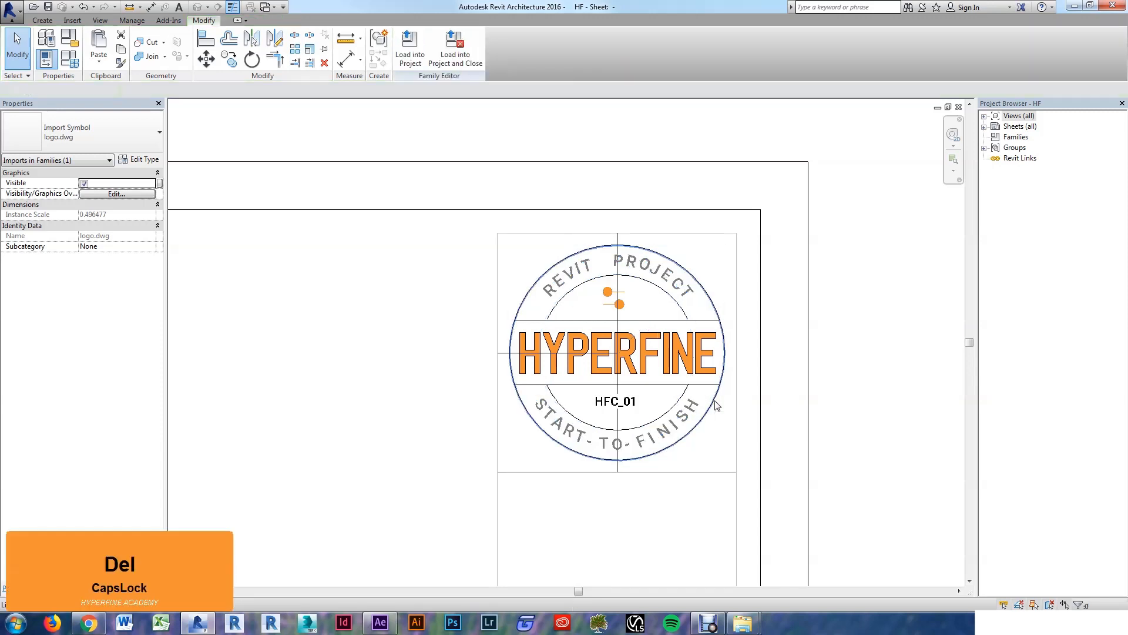
left_click(619, 470)
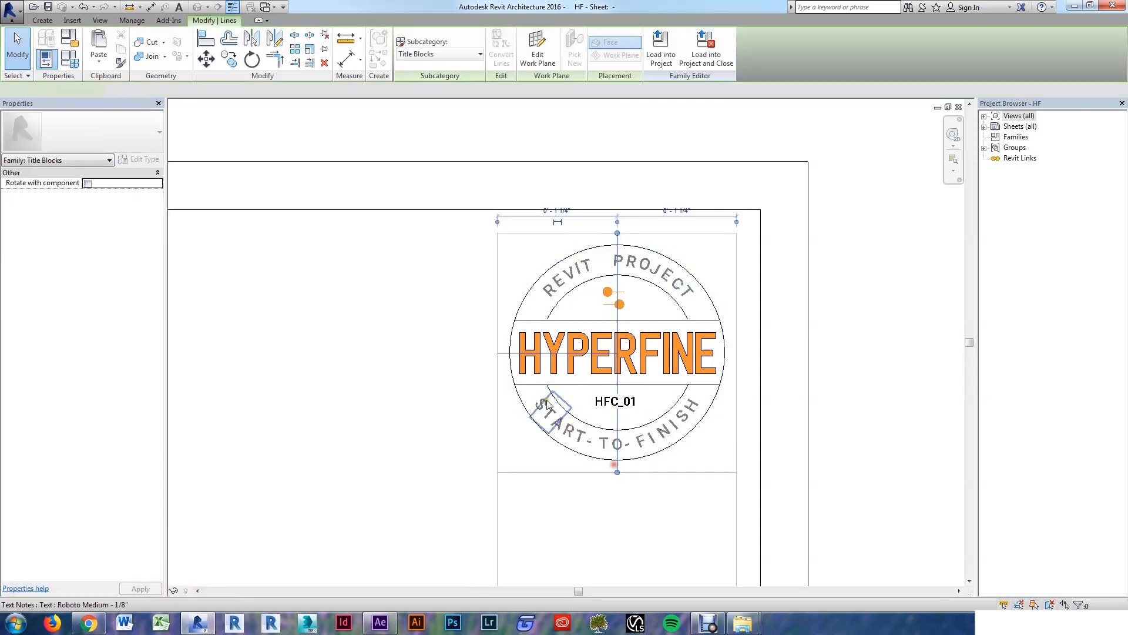
left_click(504, 354, "ctrl")
key("Delete")
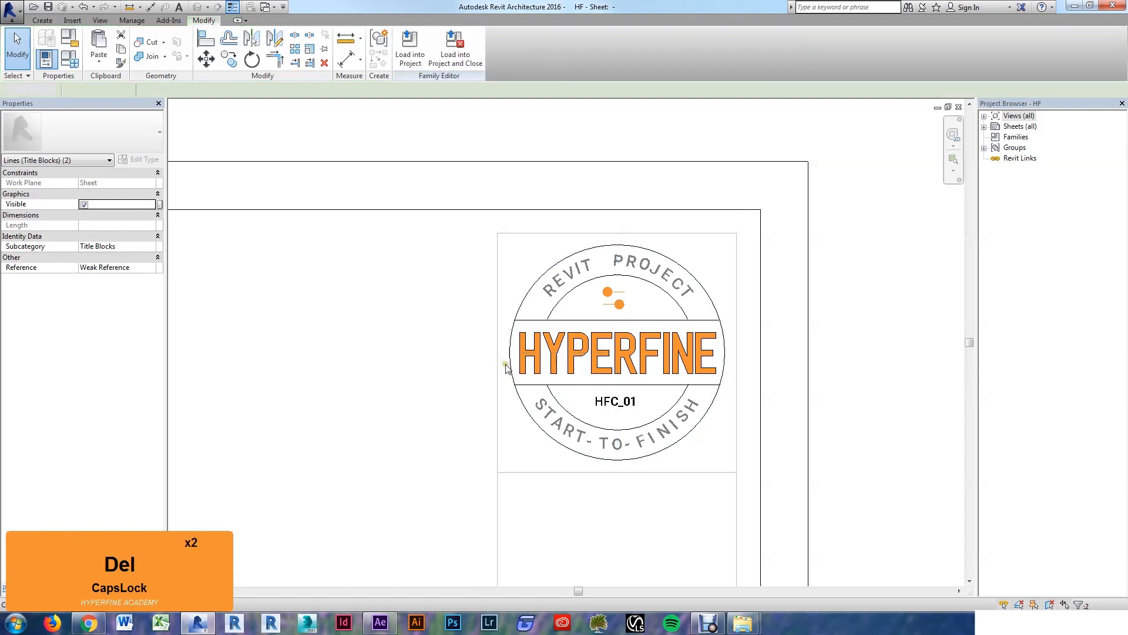
Step: Turn off Thin Lines with TL and zoom out to the whole title block
key("l")
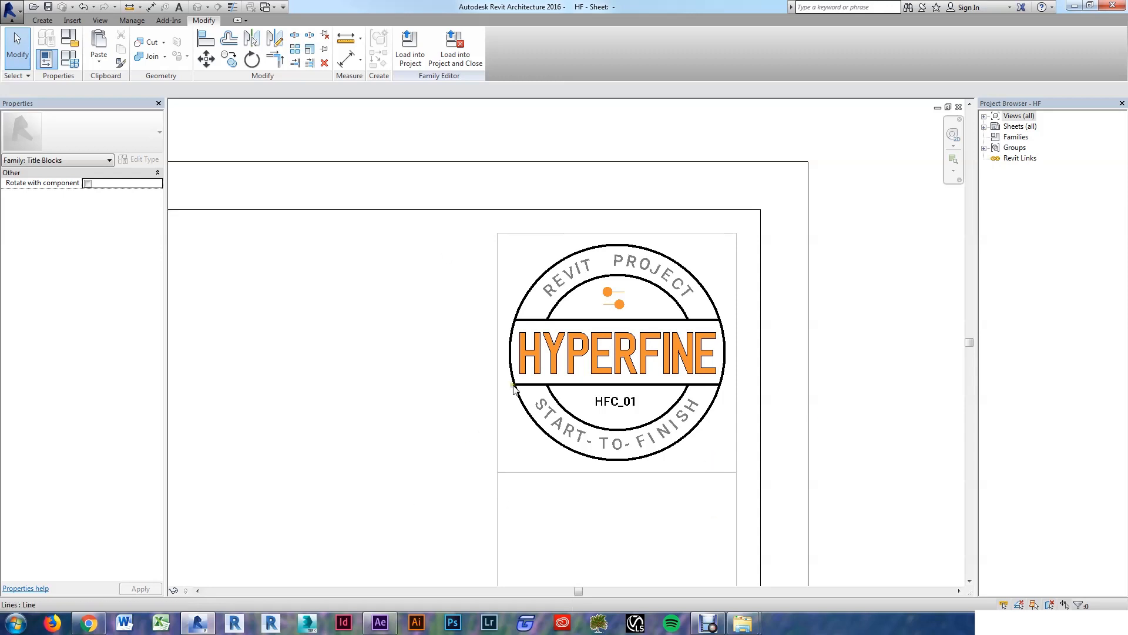
scroll(735, 446, "down", 3)
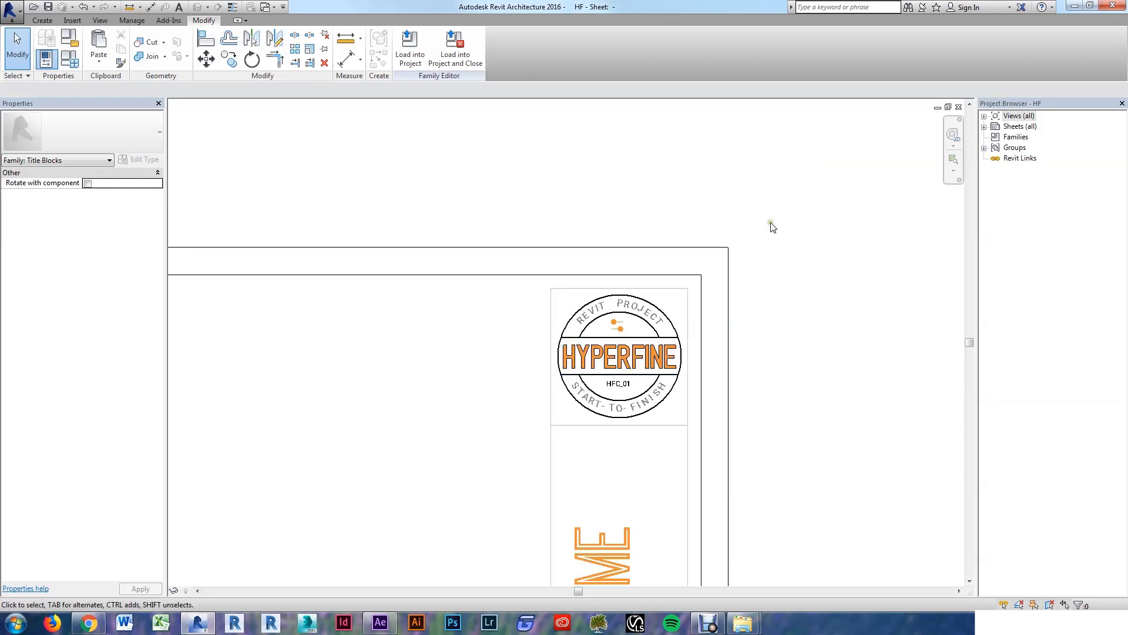
scroll(776, 247, "down", 2)
scroll(804, 288, "down", 3)
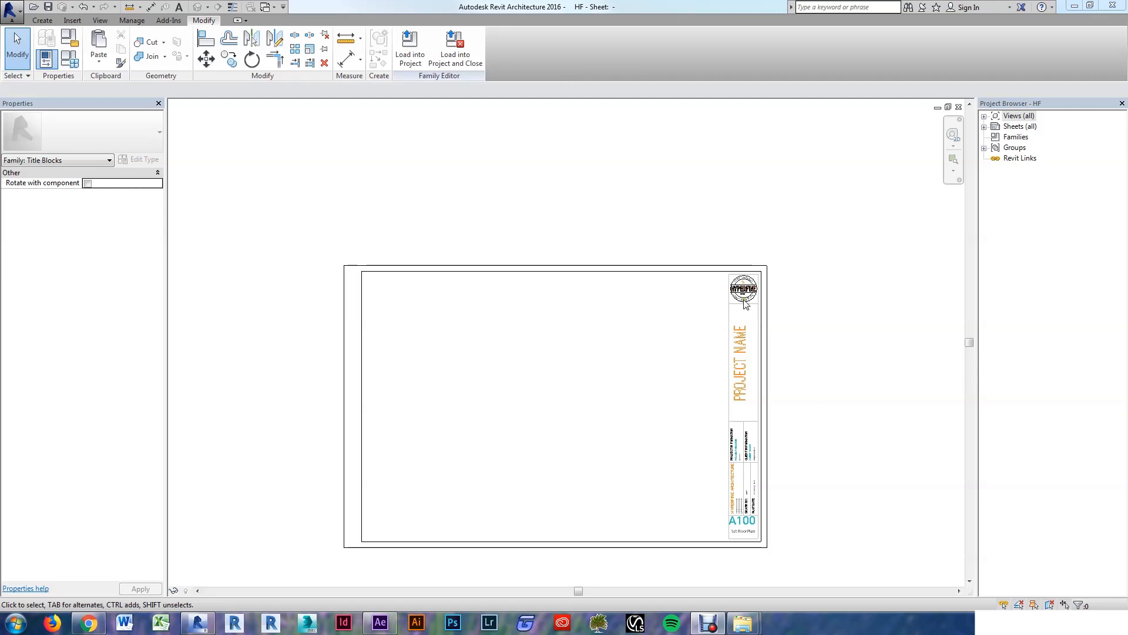
left_click(621, 193)
middle_click_drag(596, 386, 601, 345)
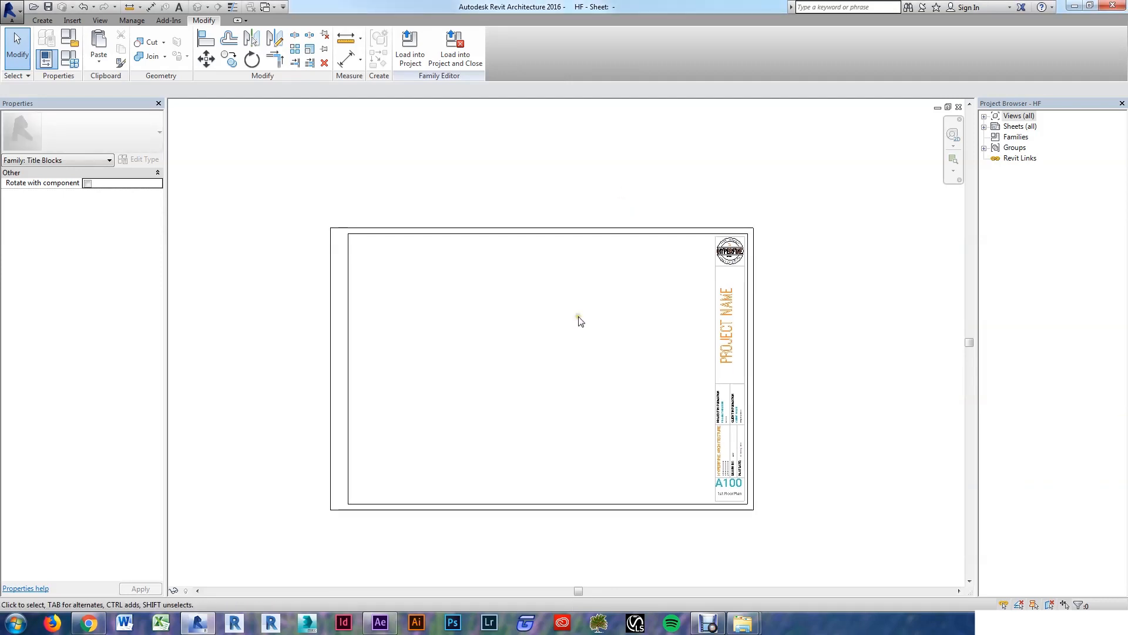
Step: Purge Unused with only the seven text types and seven label types checked
left_click(132, 21)
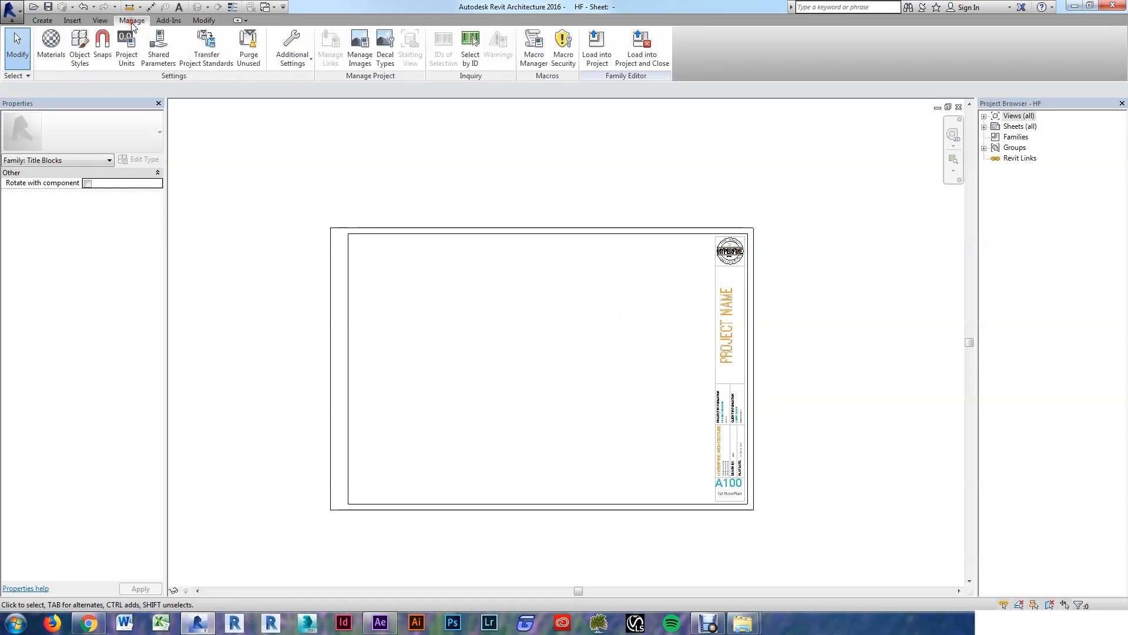
left_click(249, 46)
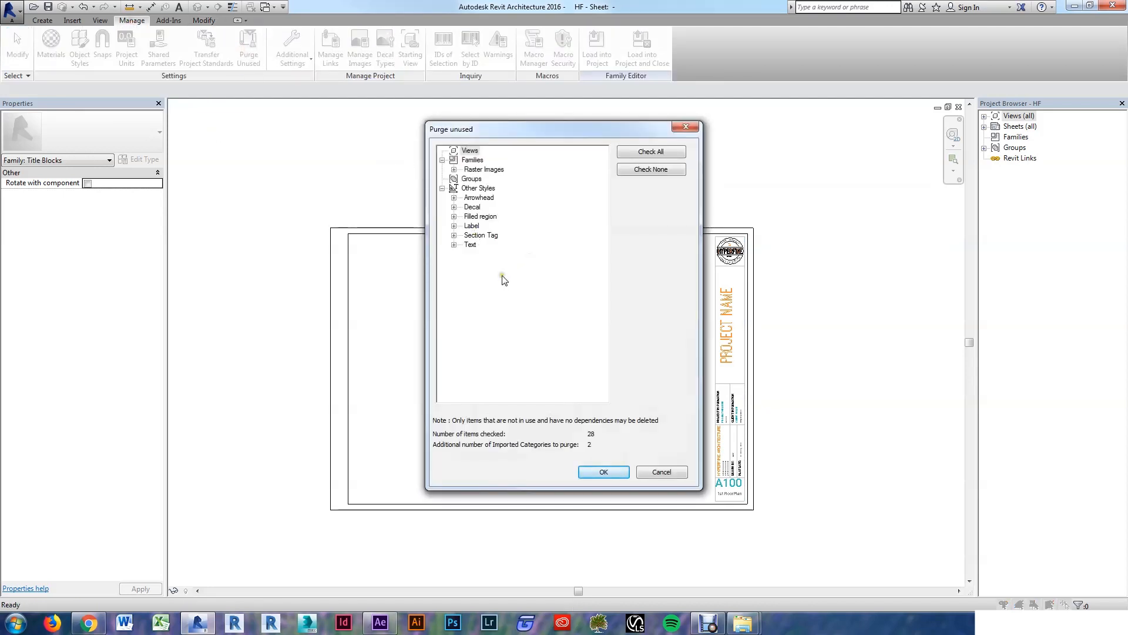
left_click(453, 245)
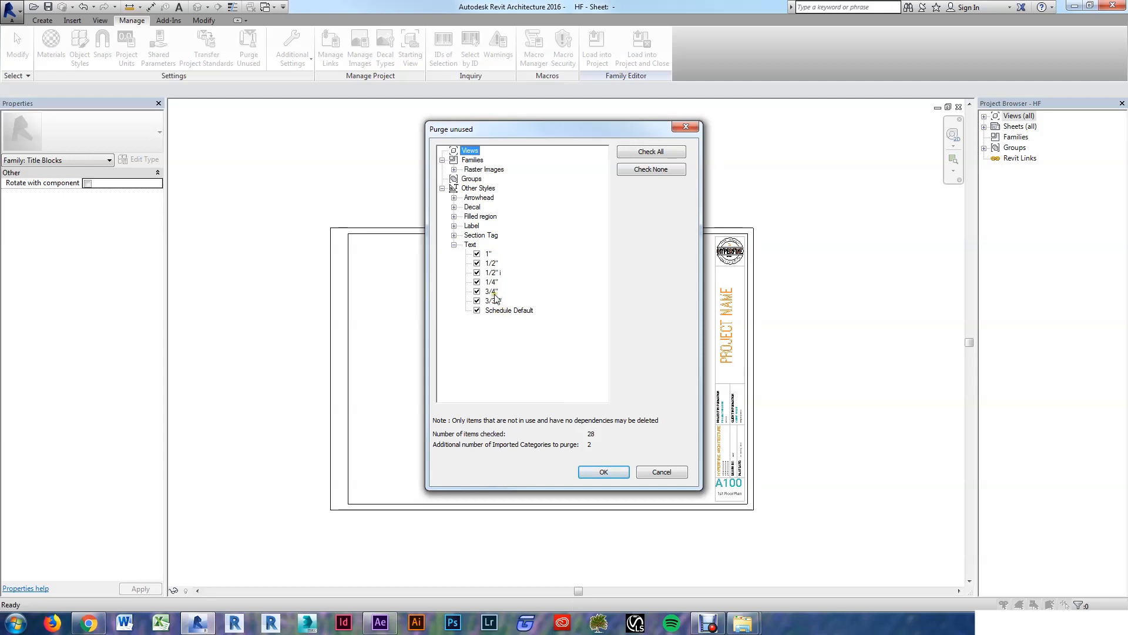
left_click(657, 170)
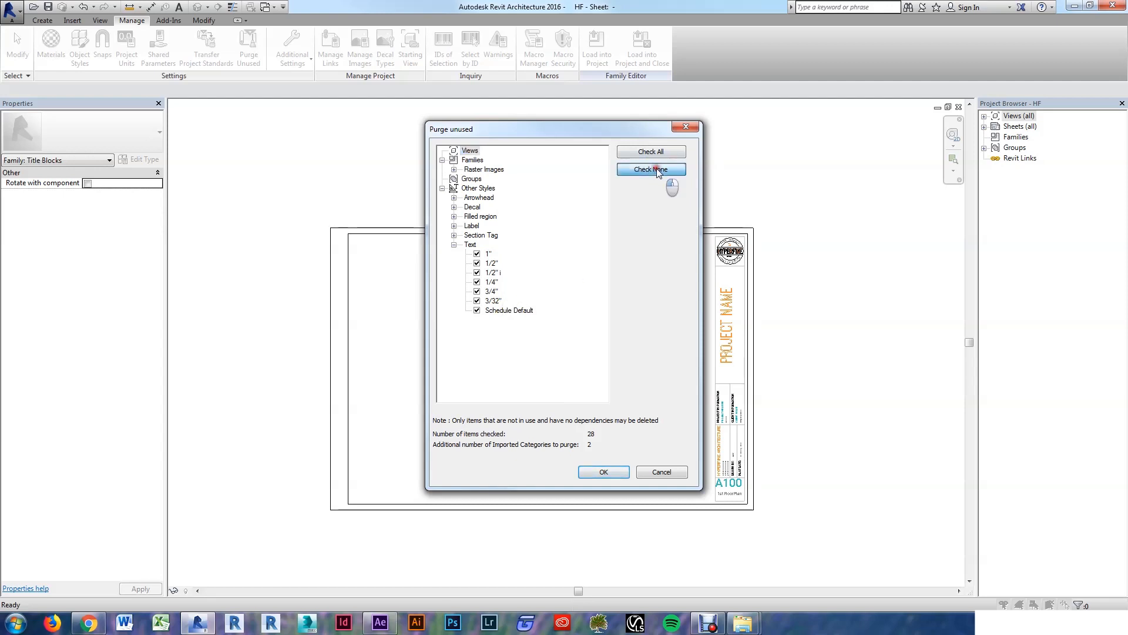
left_click(493, 254)
left_click(483, 311, "shift")
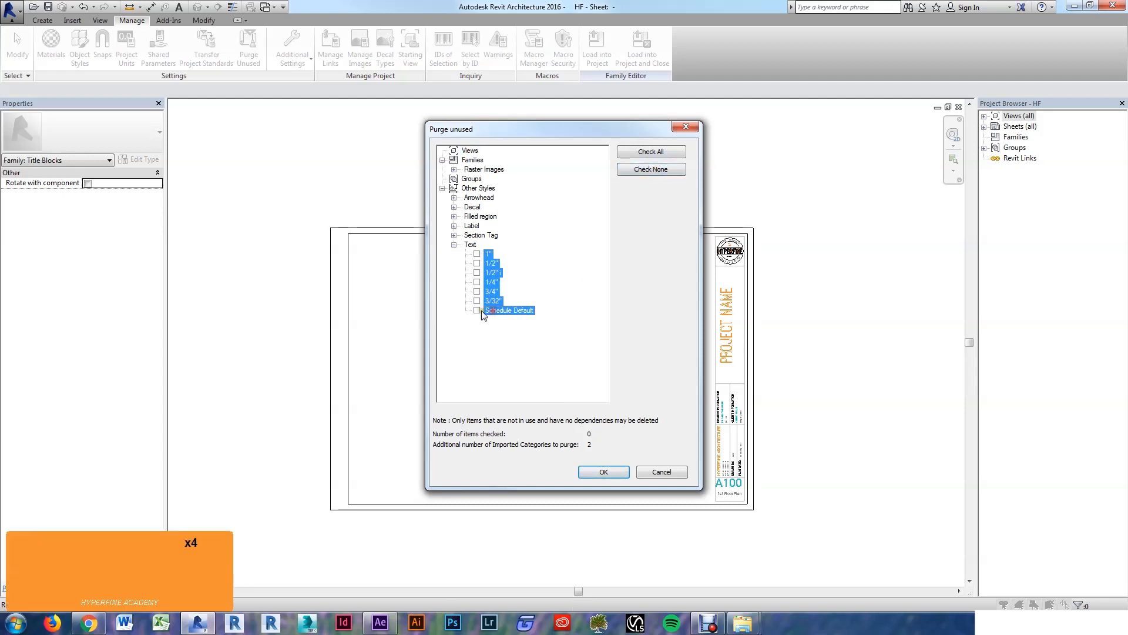
left_click(453, 225)
left_click(491, 234)
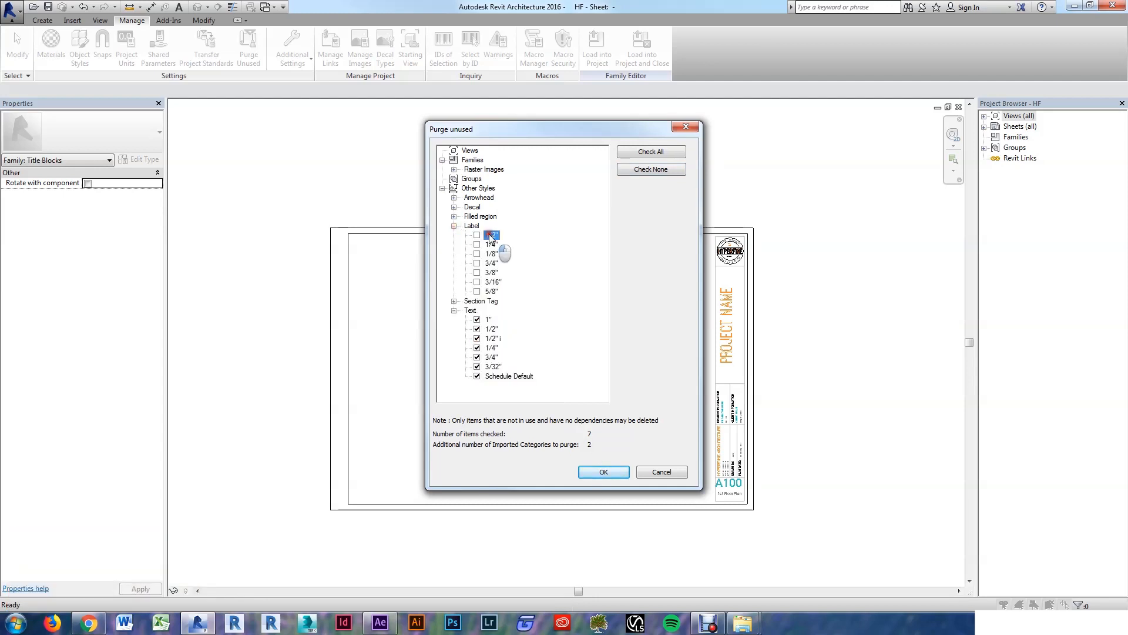
left_click(494, 289, "shift")
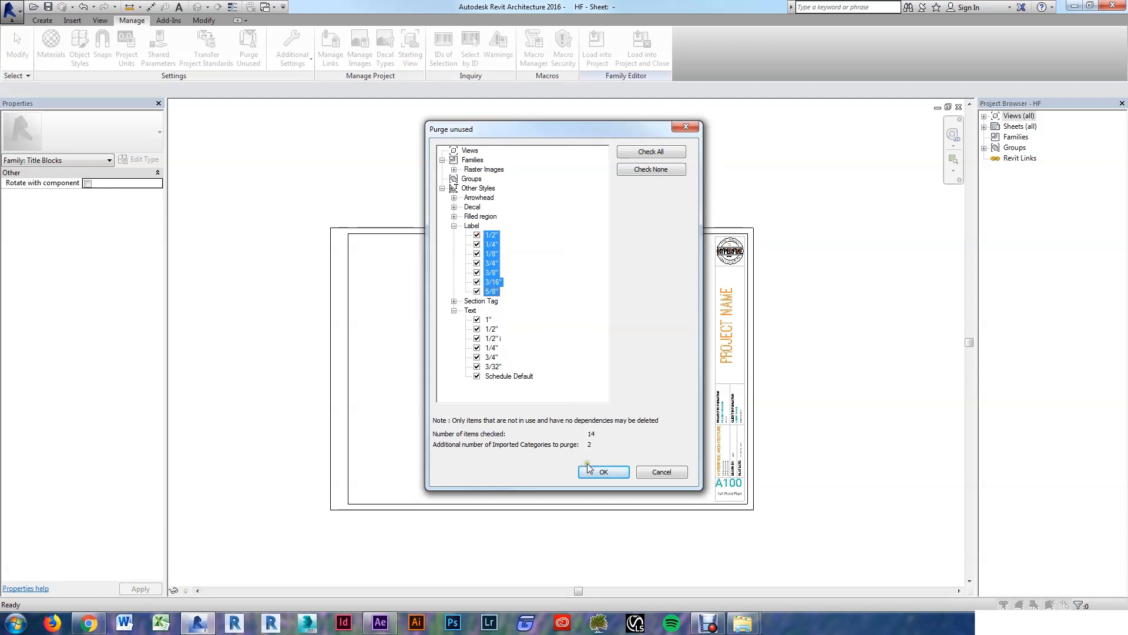
left_click(607, 470)
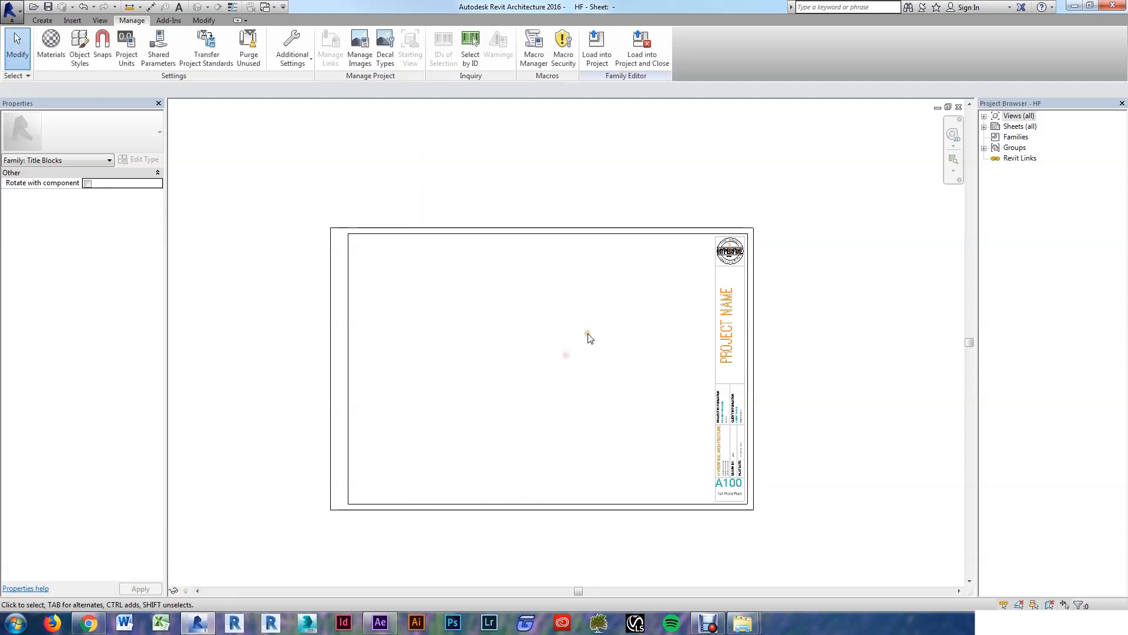
Step: Start a text note to look through the text types, then cancel it
key("t")
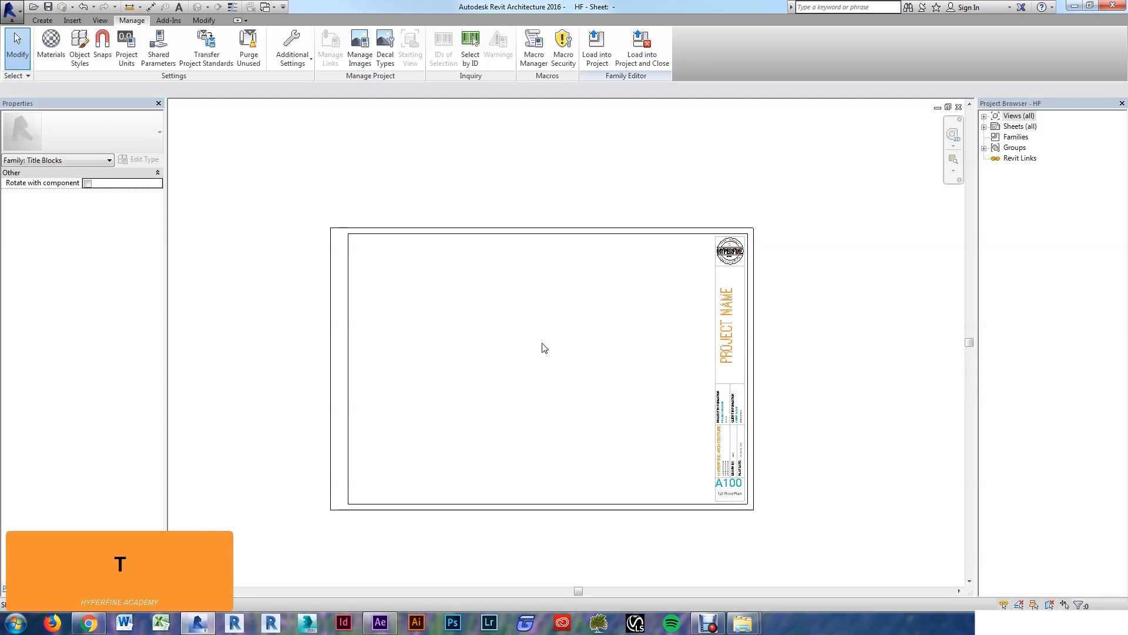
key("x")
left_click(116, 145)
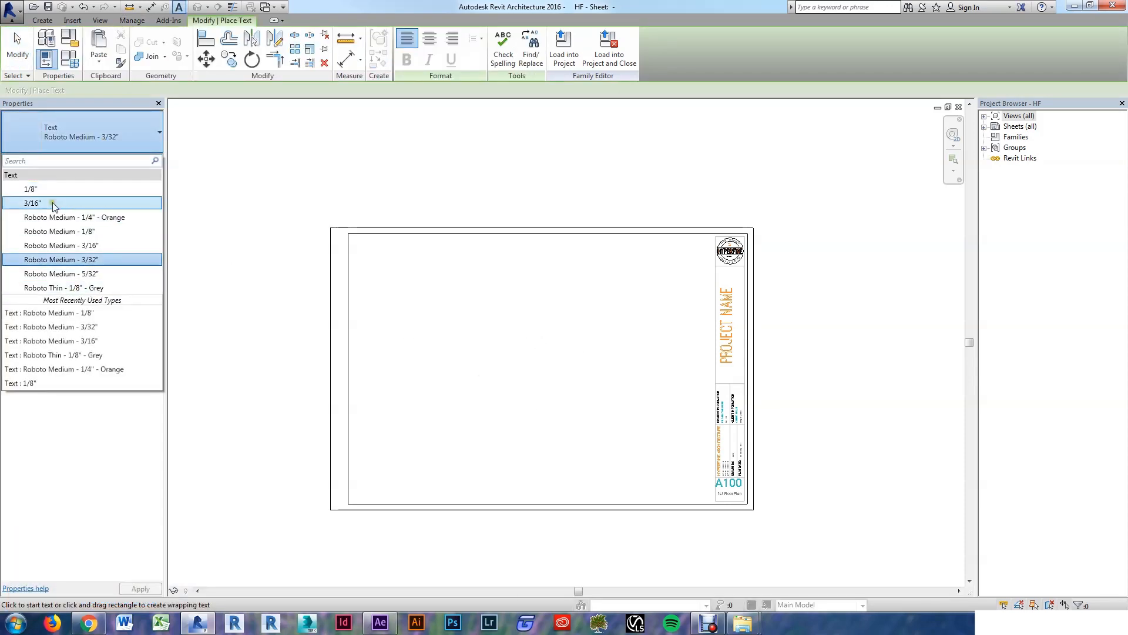
key("Escape")
key("Escape")
key("Escape")
key("Escape")
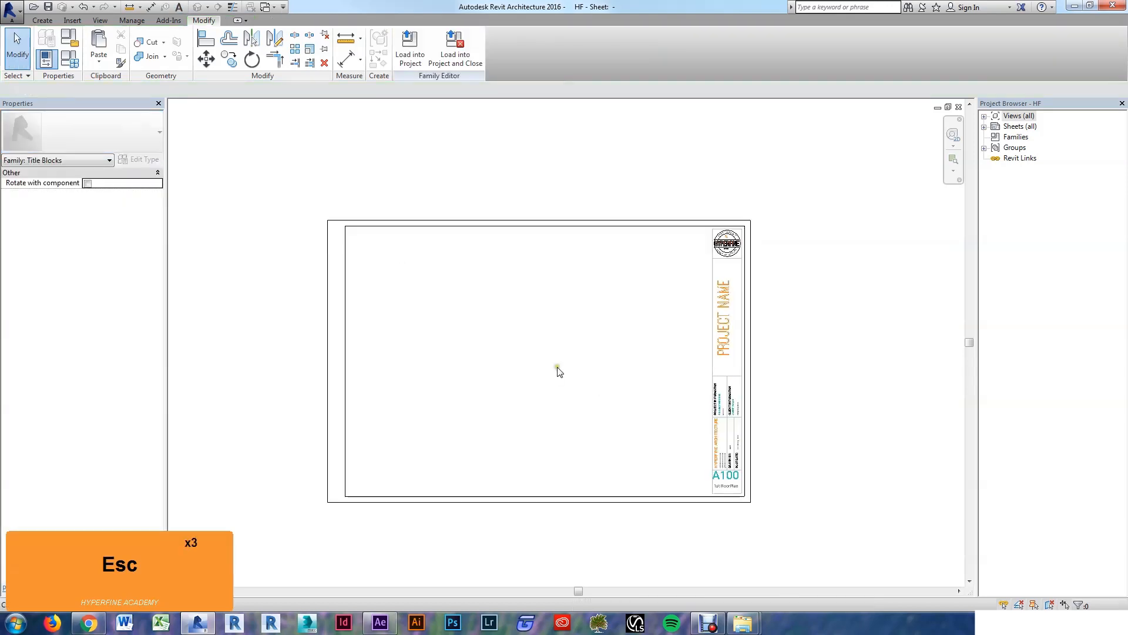
scroll(606, 371, "up", 3)
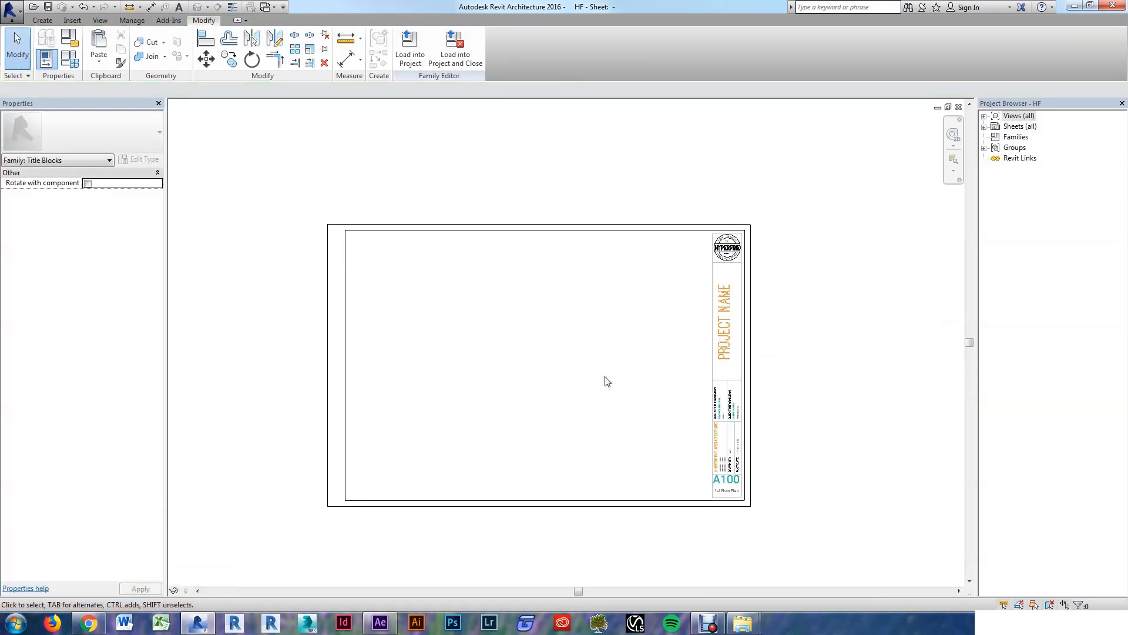
scroll(609, 387, "up", 1)
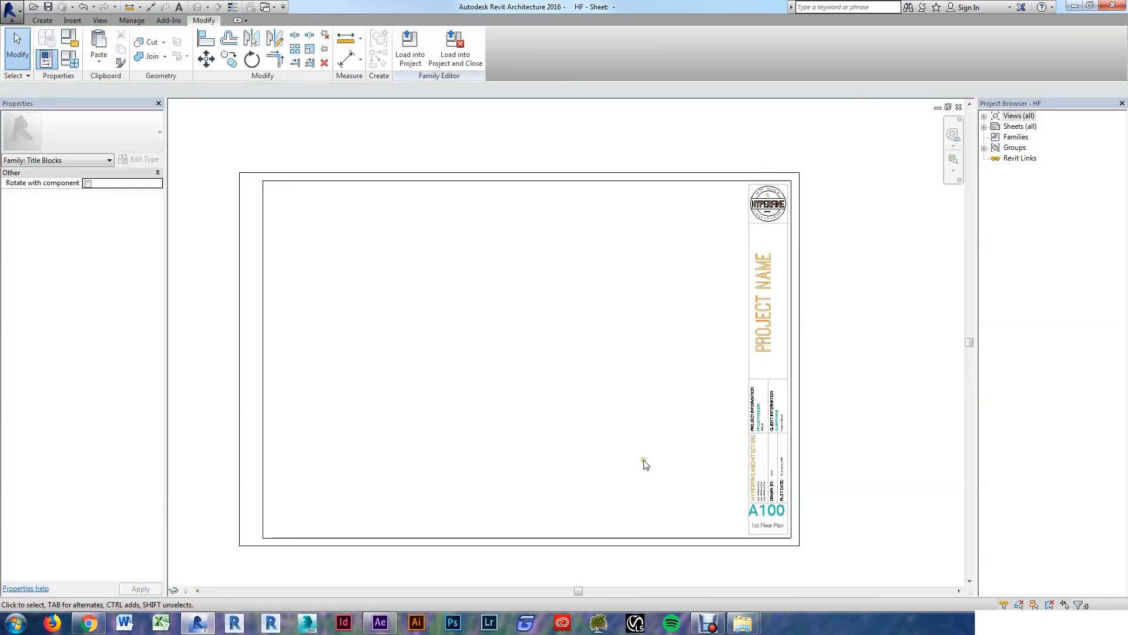
scroll(703, 408, "up", 2)
scroll(554, 393, "down", 2)
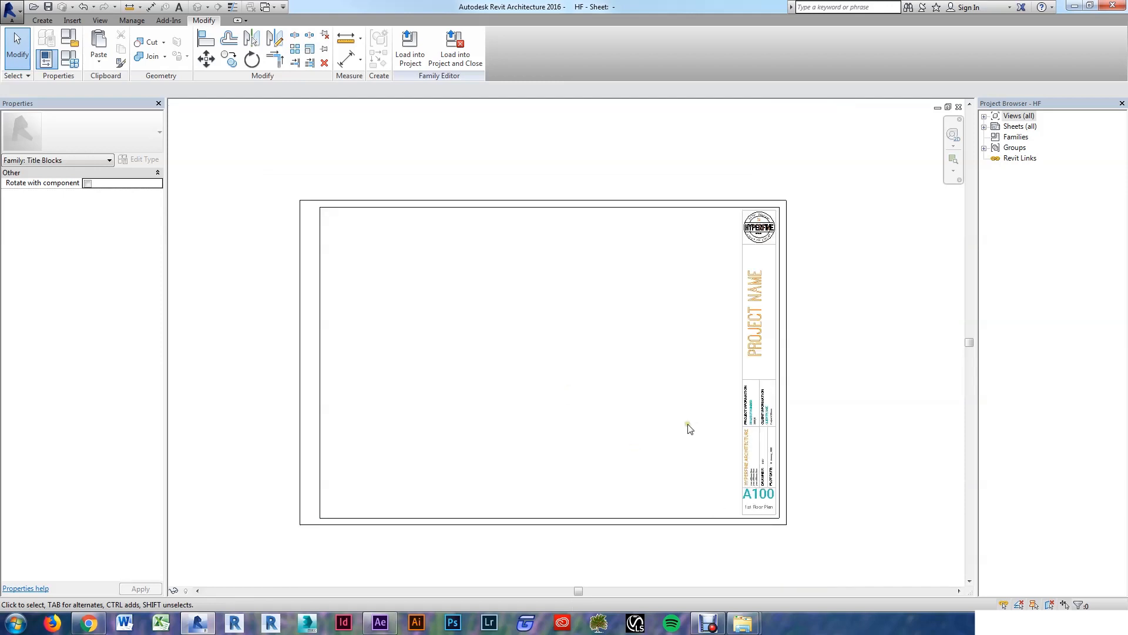
Step: Place a text note reading NOT FOR CONSTRUCTION on the title block
key("t")
key("x")
scroll(511, 320, "up", 2)
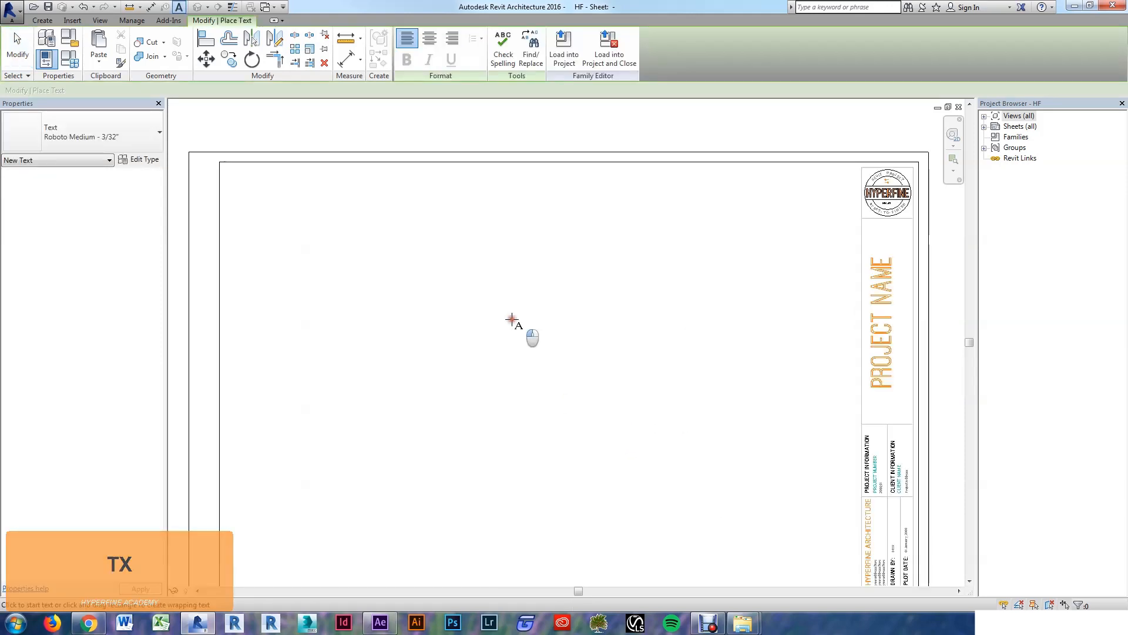
left_click(512, 319)
type("NOT FOR CONST")
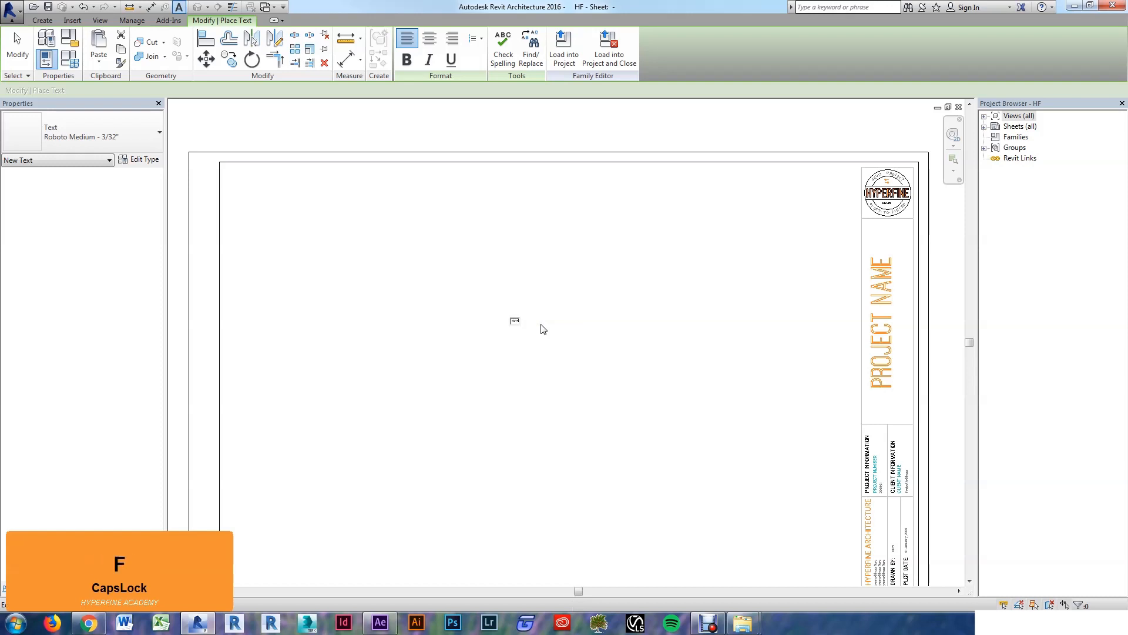
type("RUCTION")
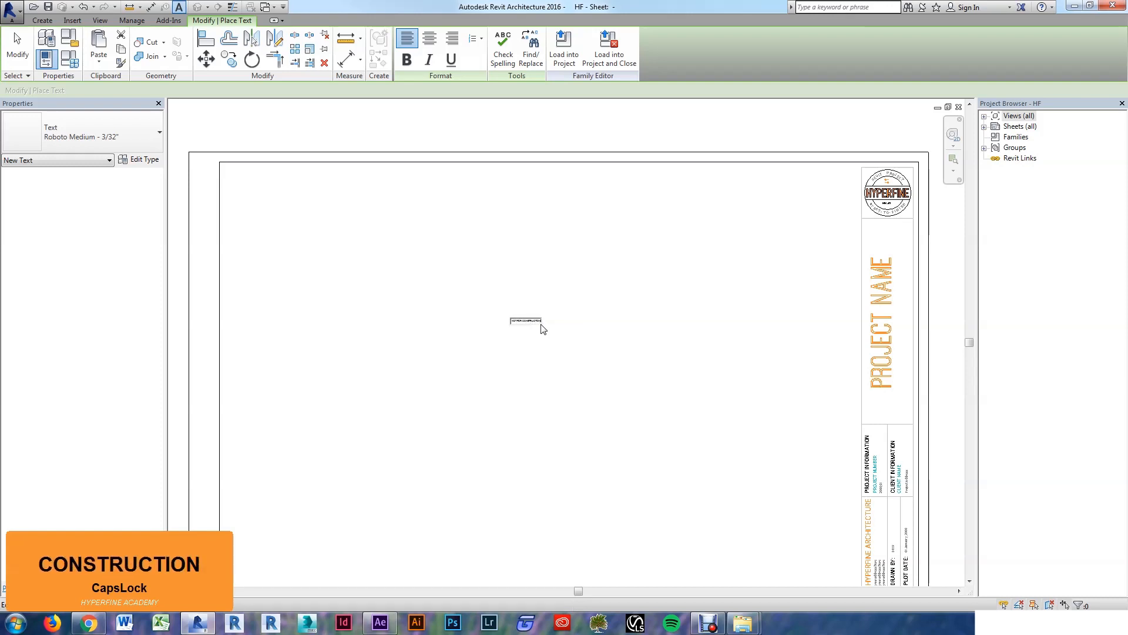
key("Escape")
key("Escape")
Step: Change the note's type to Roboto Medium - 1/4" - Orange
left_click(529, 319)
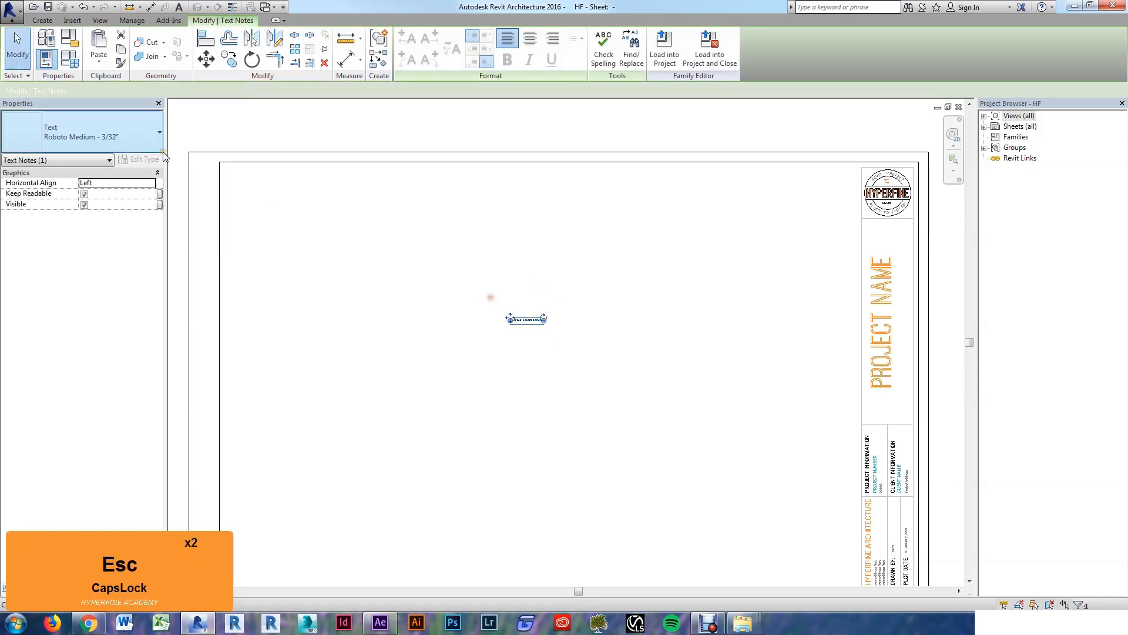
left_click(141, 136)
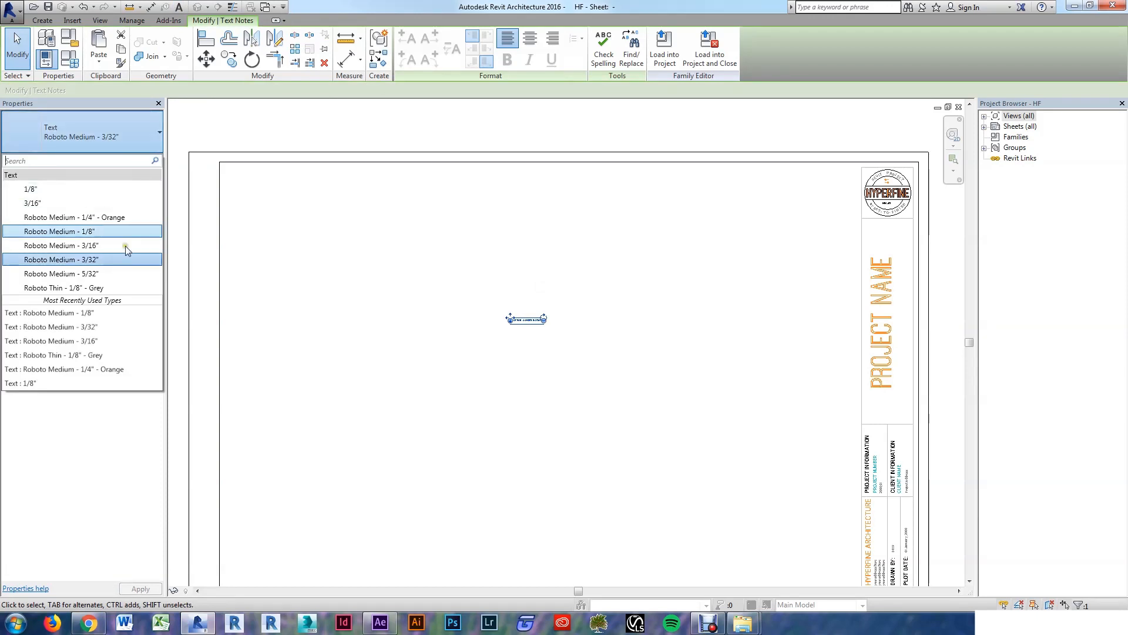
left_click(103, 217)
left_click(497, 369)
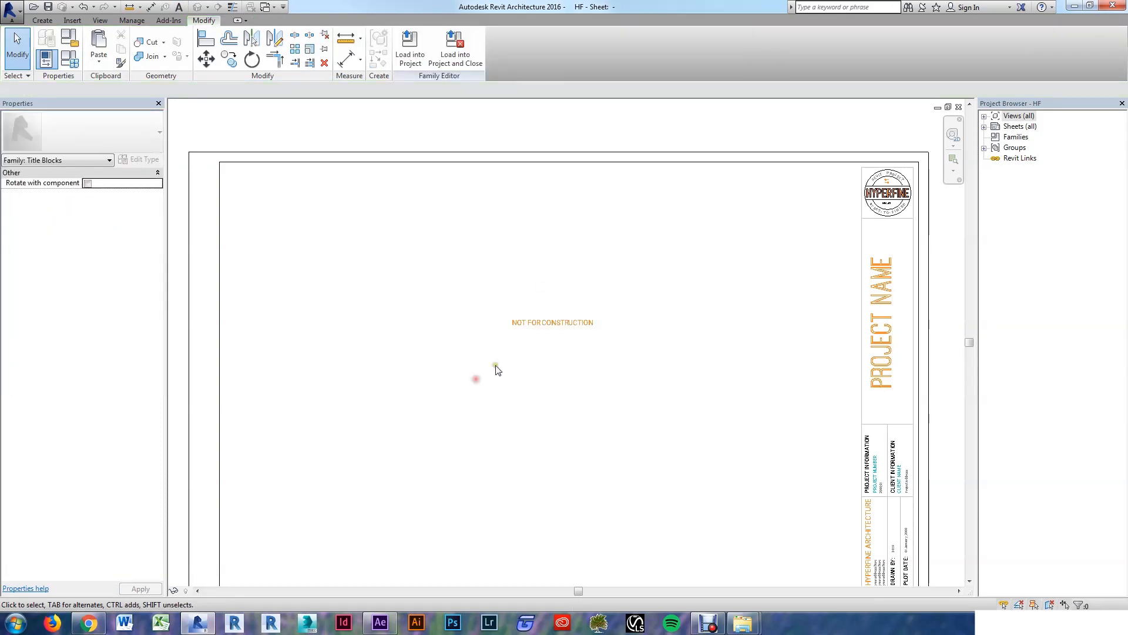
left_click(551, 328)
Step: Duplicate the note's text type as a new type named Roboto Medium - 1"
key("e")
key("t")
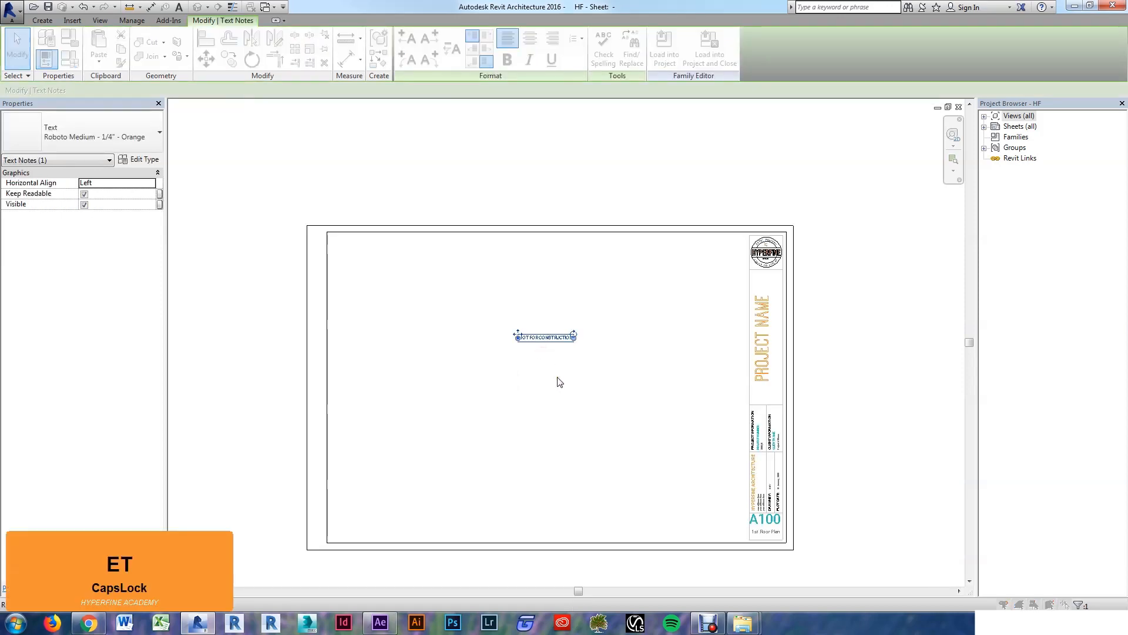
left_click(505, 175)
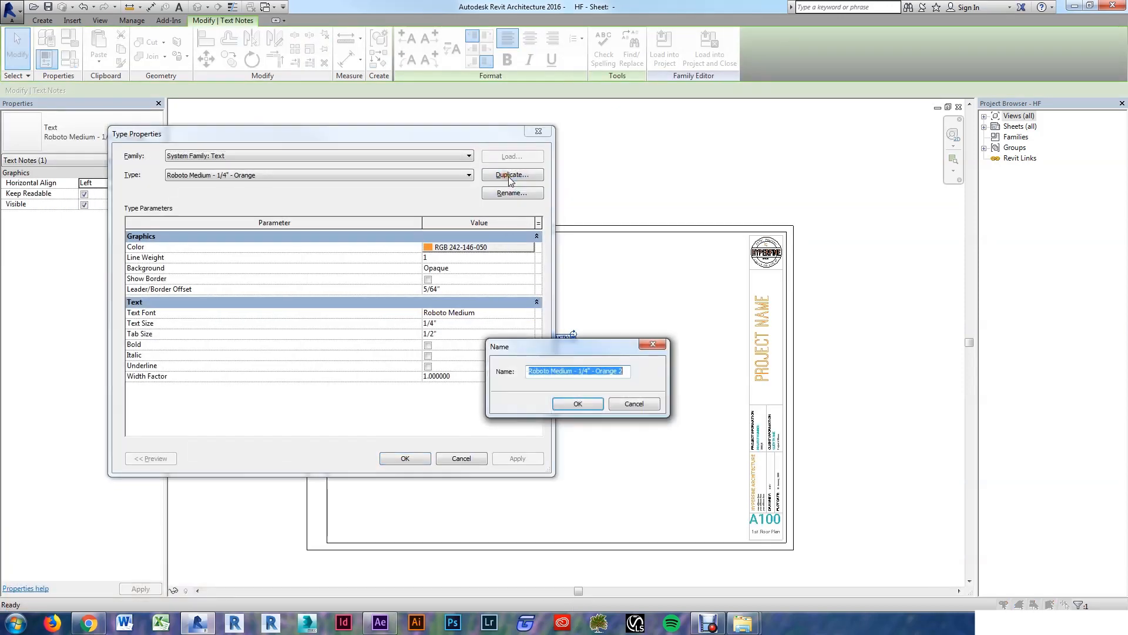
key("Right")
key("BackSpace")
key("BackSpace")
key("BackSpace")
type("1")
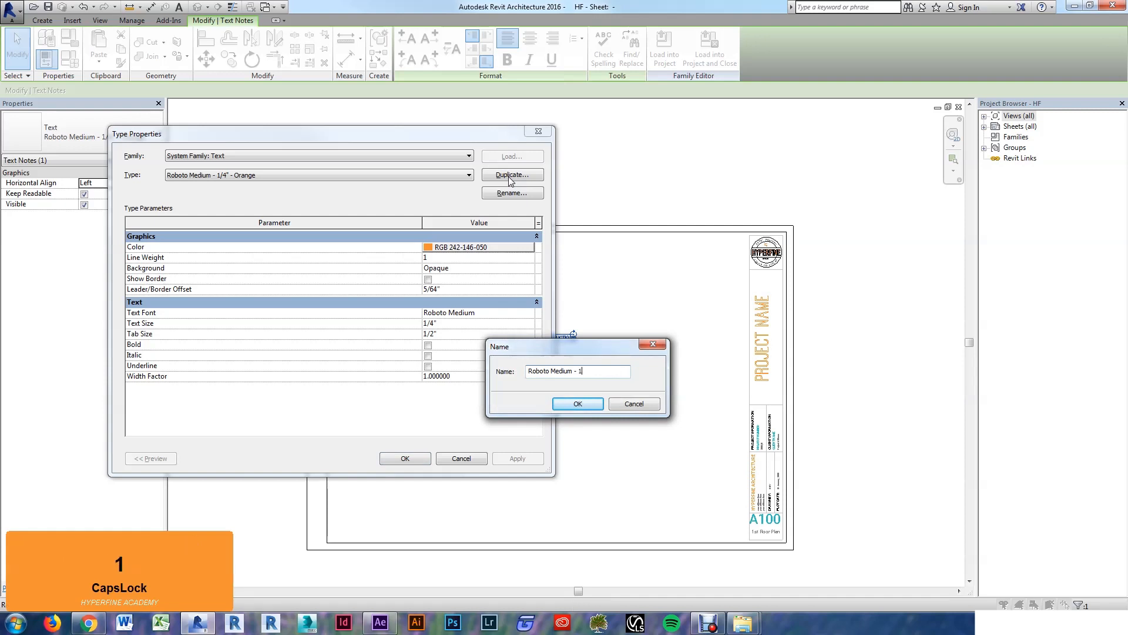
key("Return")
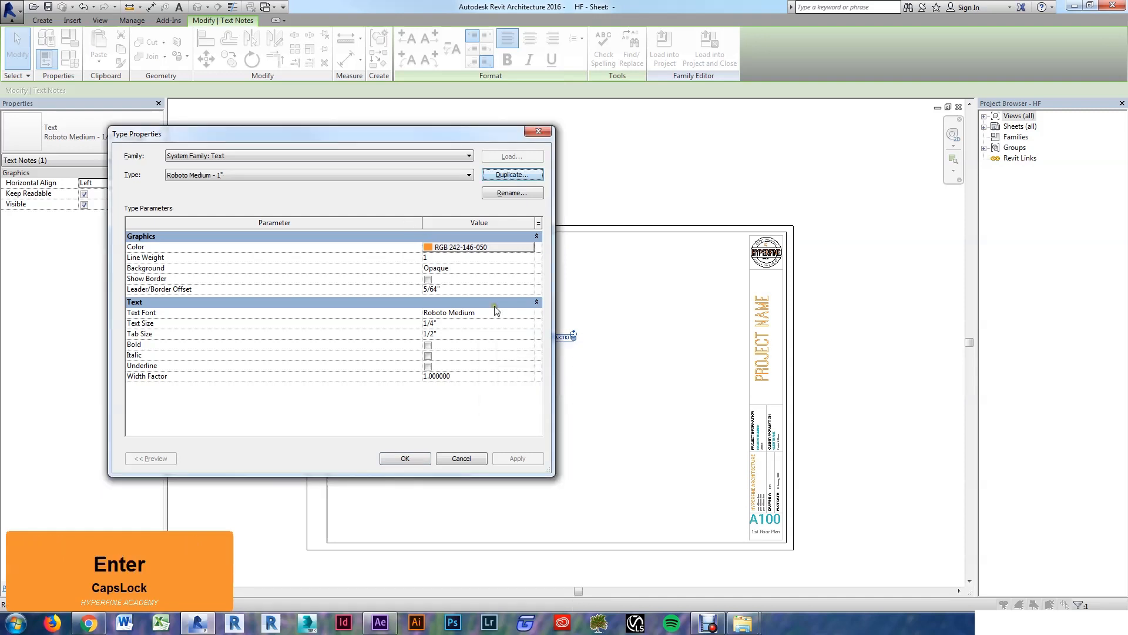
Step: Give the new type 1" text in light grey RGB 225-225-225, then move the note upward
left_click(458, 324)
type("1\"")
key("Tab")
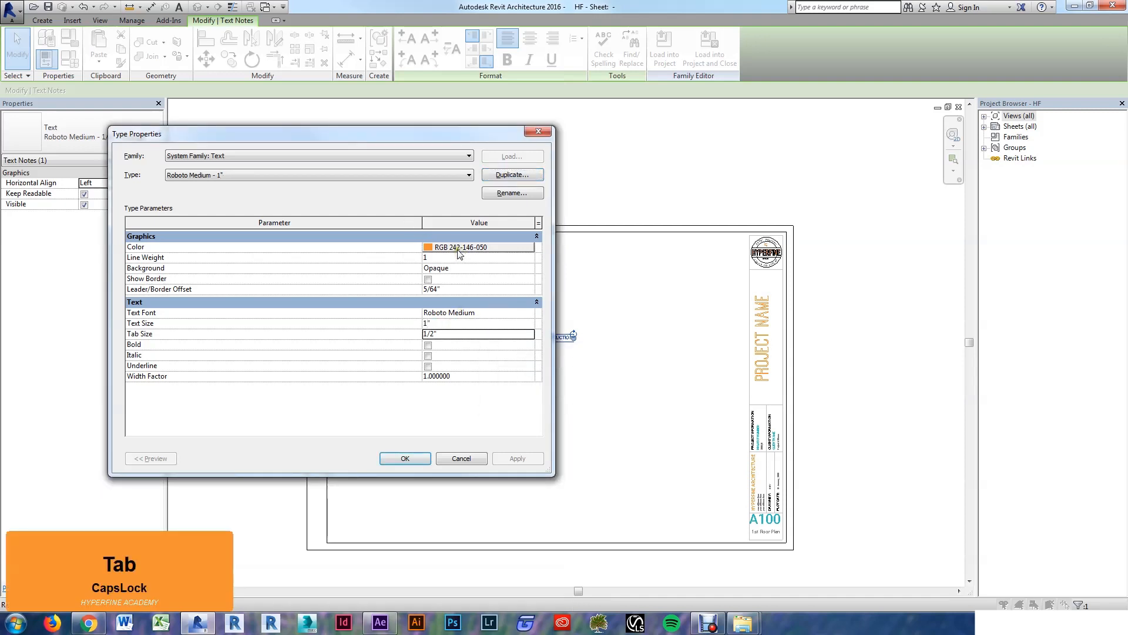
left_click(459, 249)
left_click(316, 327)
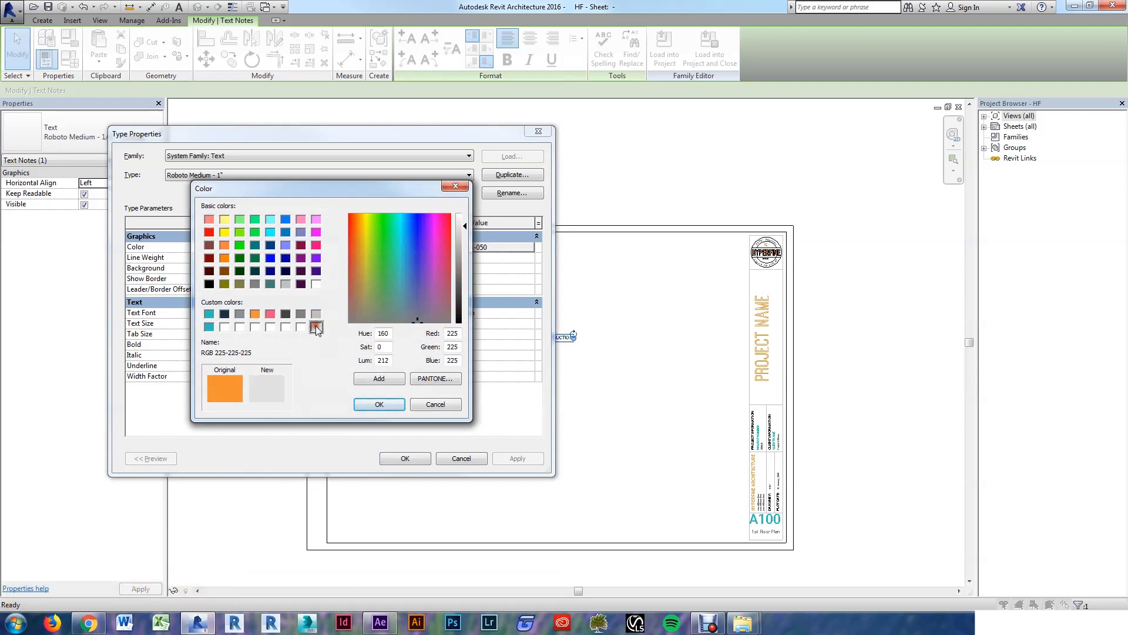
left_click(379, 405)
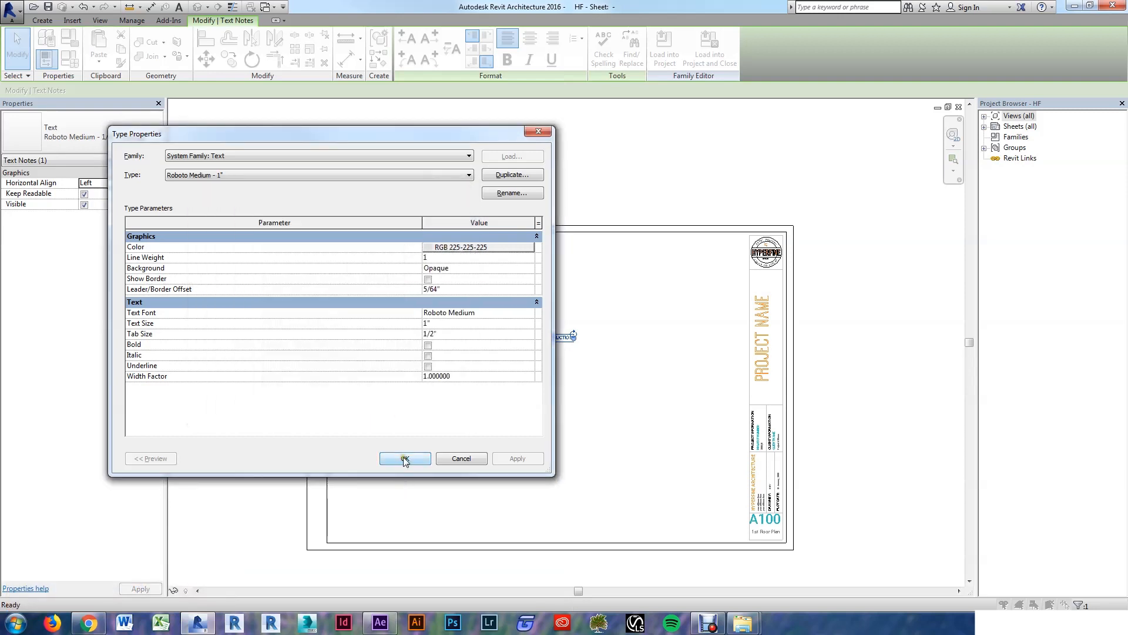
left_click(404, 459)
left_click_drag(605, 353, 499, 264)
Step: Reposition the NOT FOR CONSTRUCTION note horizontally at the top centre of the sheet
key("Escape")
left_click(626, 245)
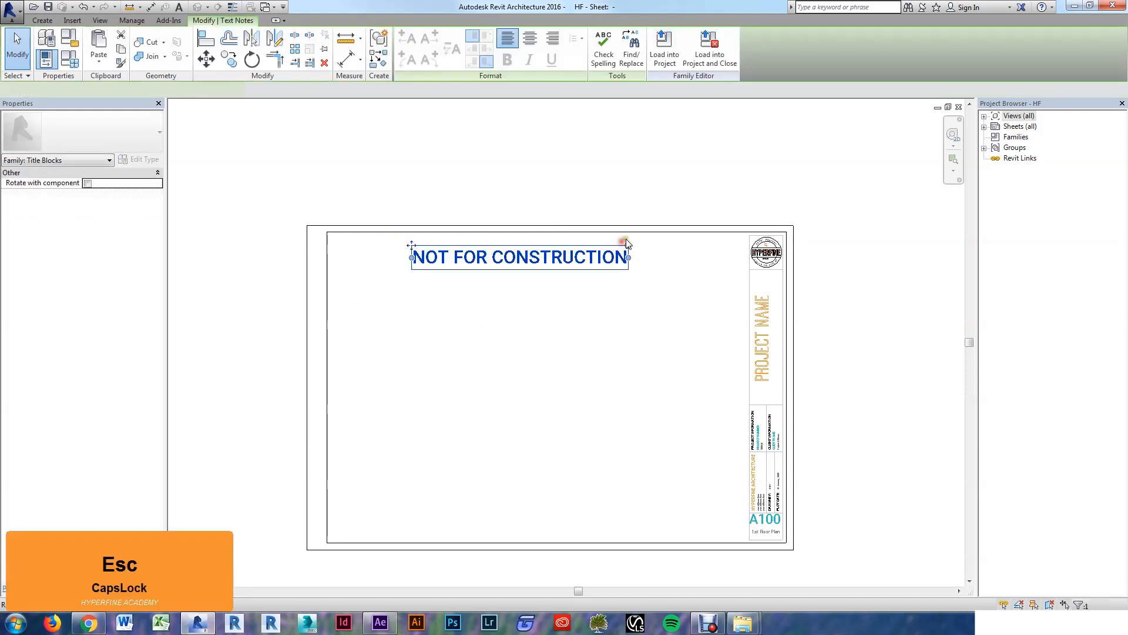
left_click_drag(627, 245, 508, 191)
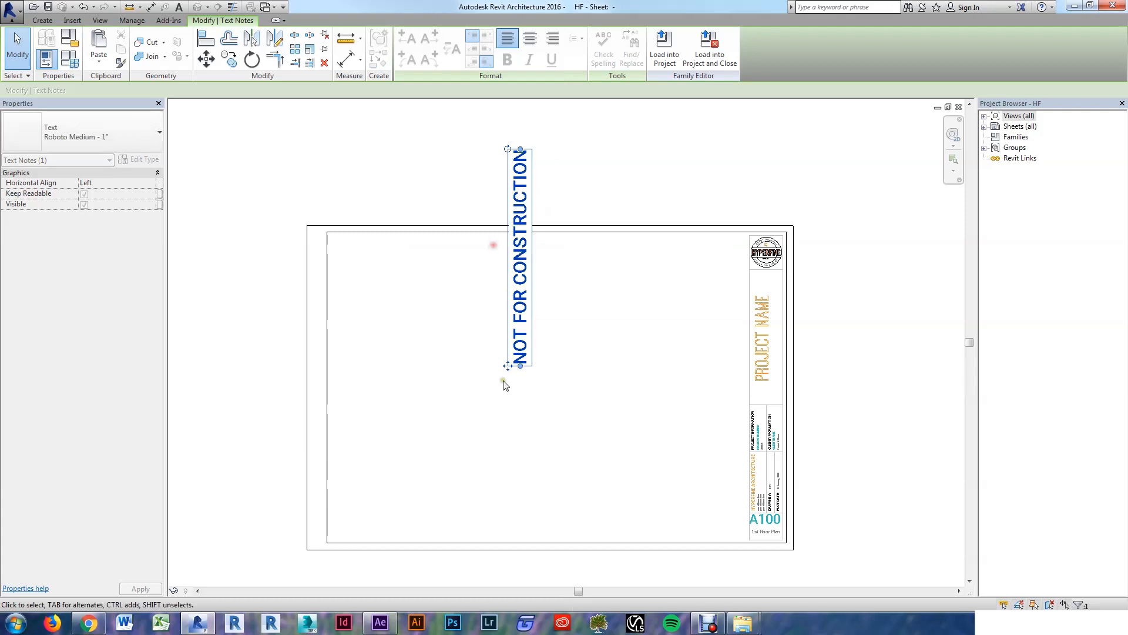
left_click_drag(507, 366, 364, 486)
left_click_drag(364, 268, 523, 361)
left_click_drag(381, 381, 556, 263)
Step: Copy the note to the middle and bottom of the sheet, then select all three notes
key("c")
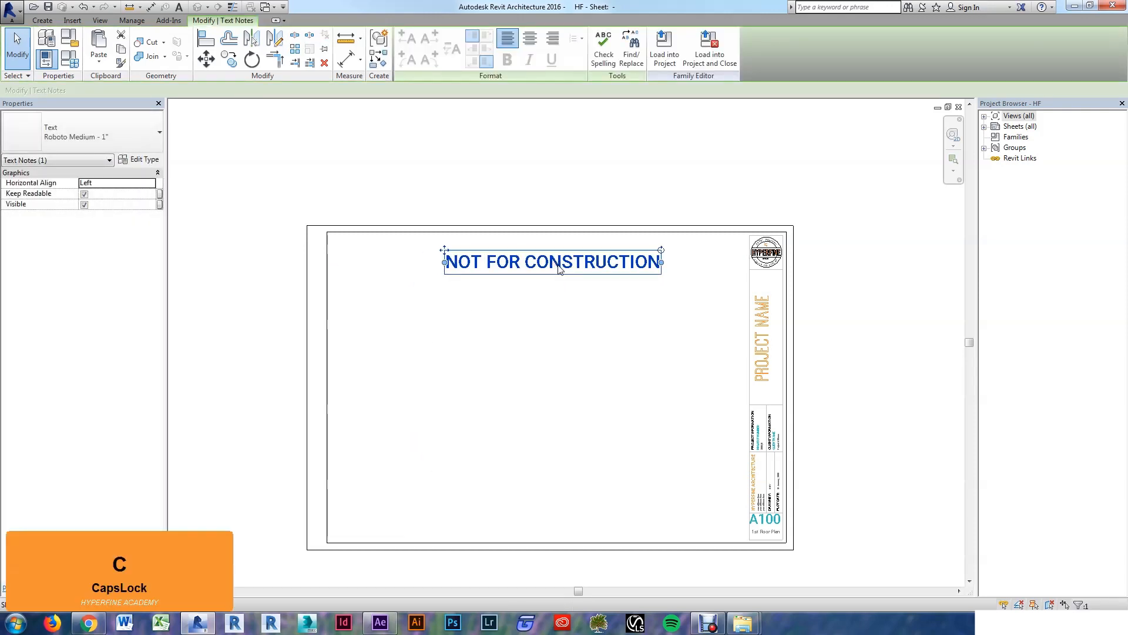
key("o")
left_click(556, 264)
left_click(558, 351)
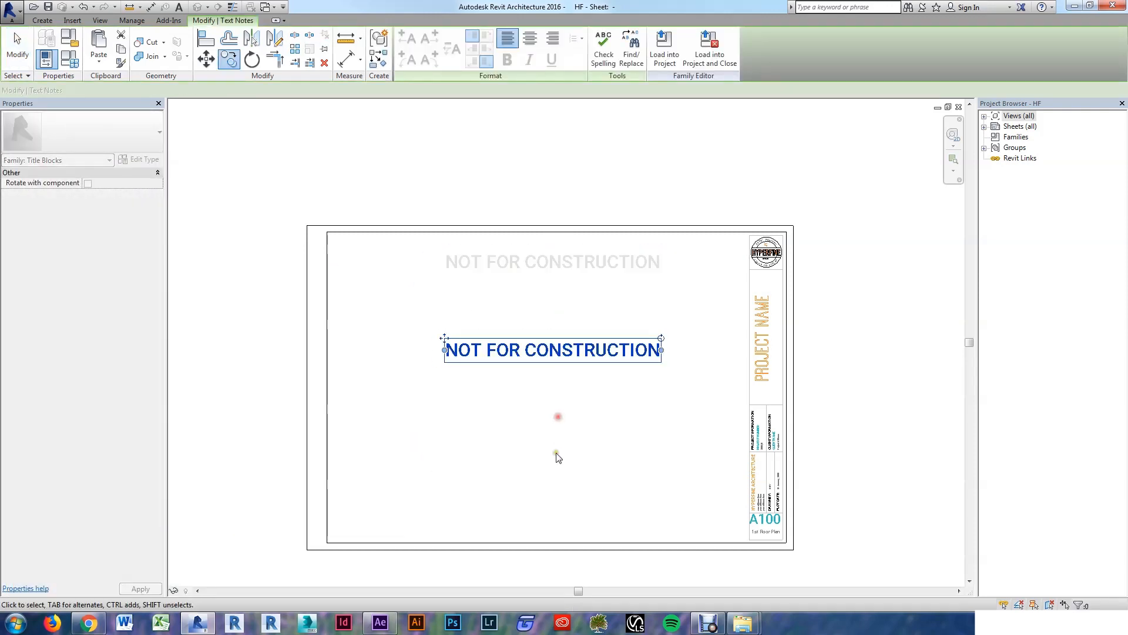
key("Escape")
key("Escape")
left_click(564, 351)
key("c")
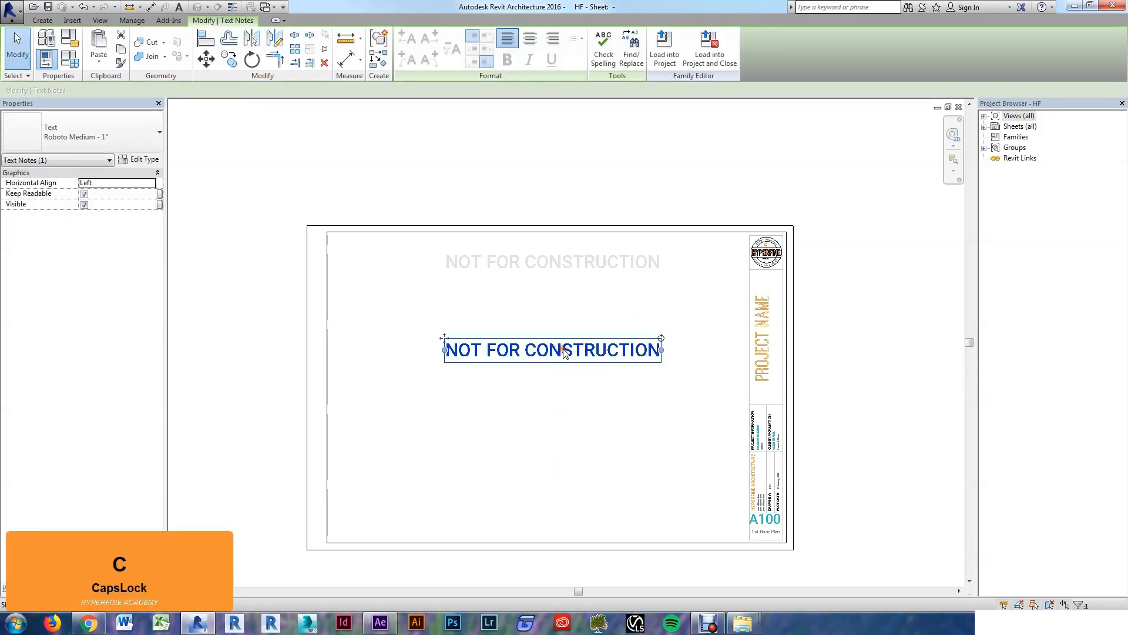
key("o")
left_click(585, 349)
left_click(570, 462)
key("Escape")
key("Escape")
left_click_drag(622, 493, 479, 244)
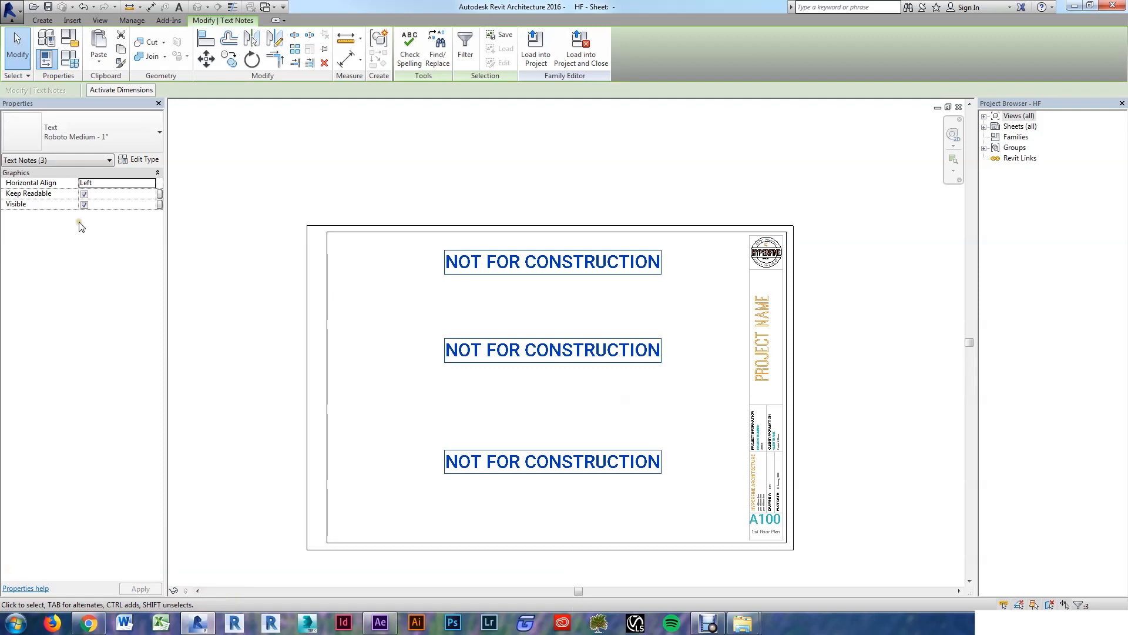
Step: Associate the notes' Visible property with a family parameter and start adding a new parameter
left_click(160, 204)
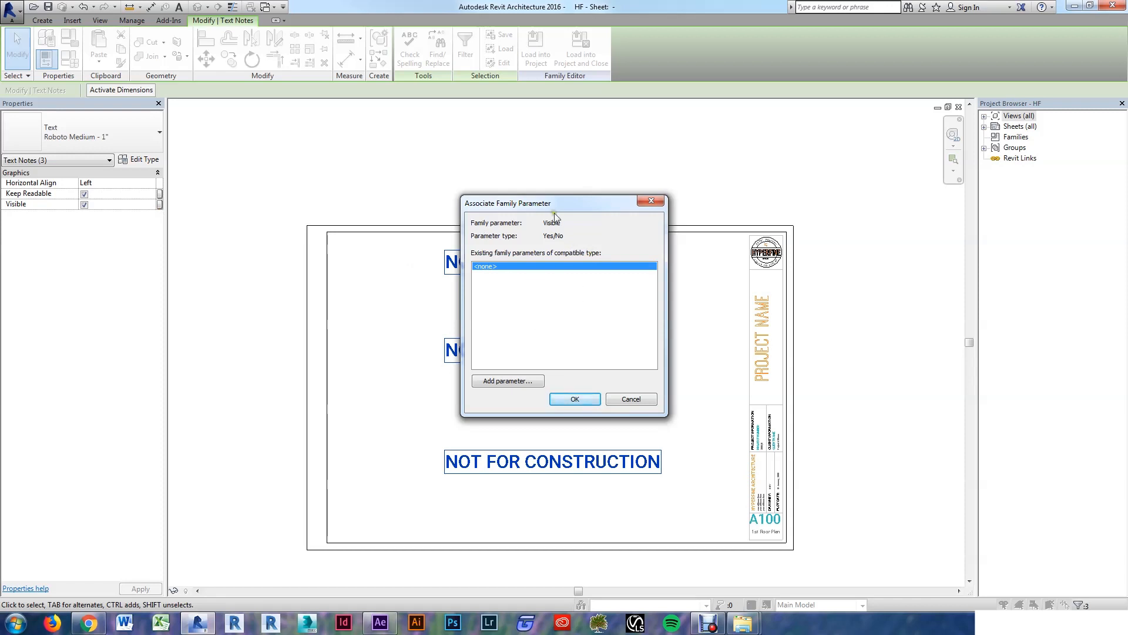
left_click_drag(548, 203, 347, 189)
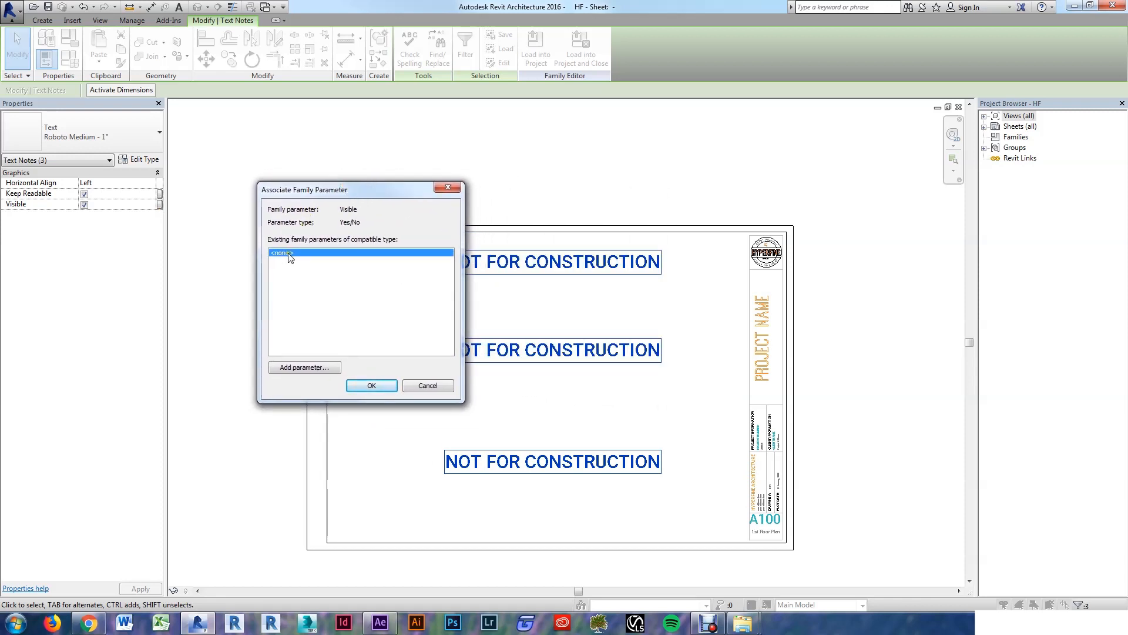
left_click(302, 368)
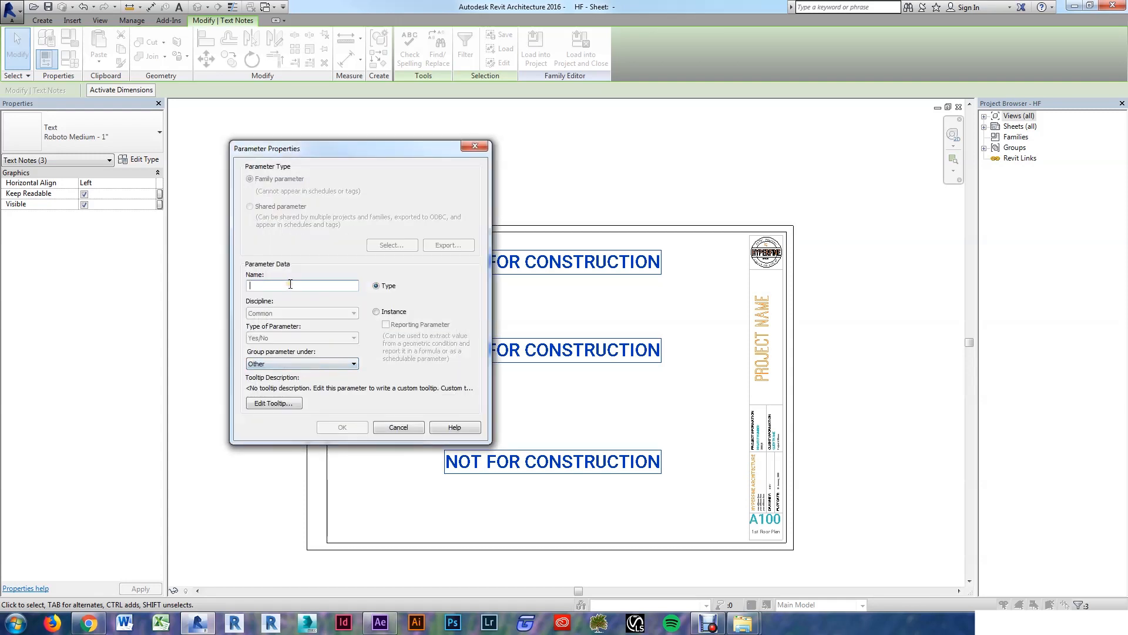
Step: Name the new parameter Not For Construction and link the notes' visibility to it
type("Not For")
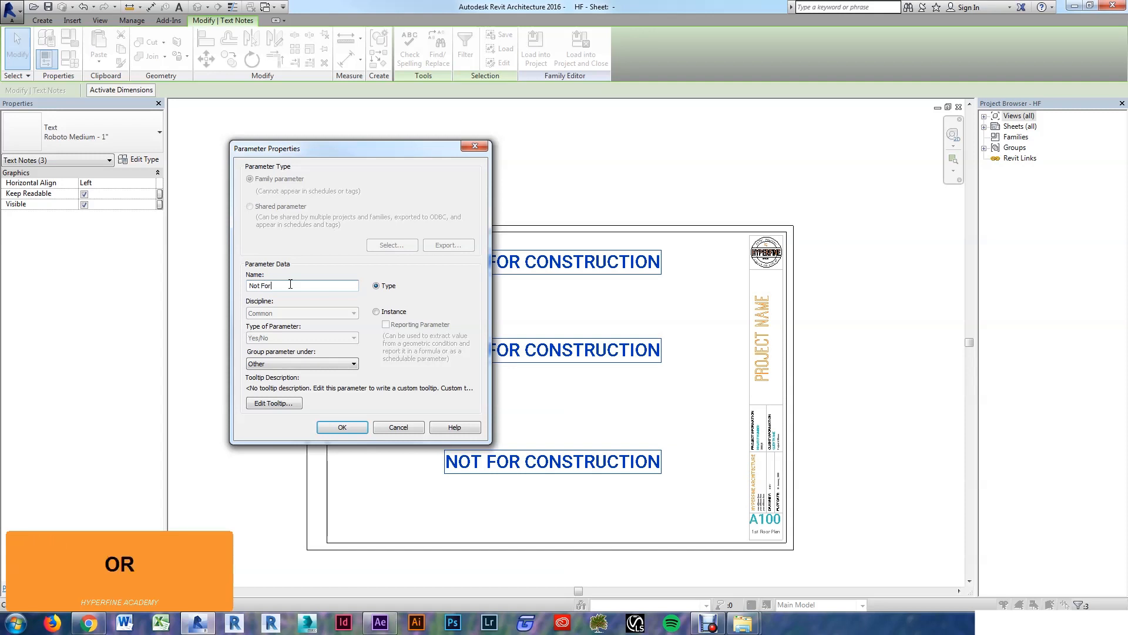
type(" Cons")
key("BackSpace")
key("BackSpace")
type("onstri")
key("BackSpace")
type("i")
key("BackSpace")
key("BackSpace")
key("BackSpace")
type("ruction")
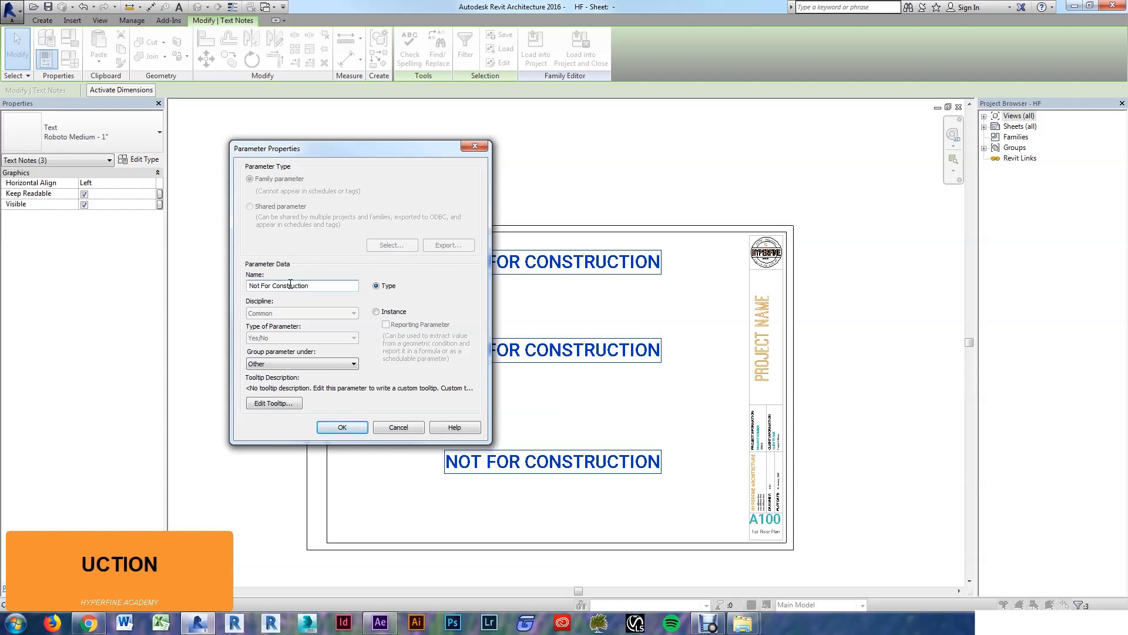
key("Tab")
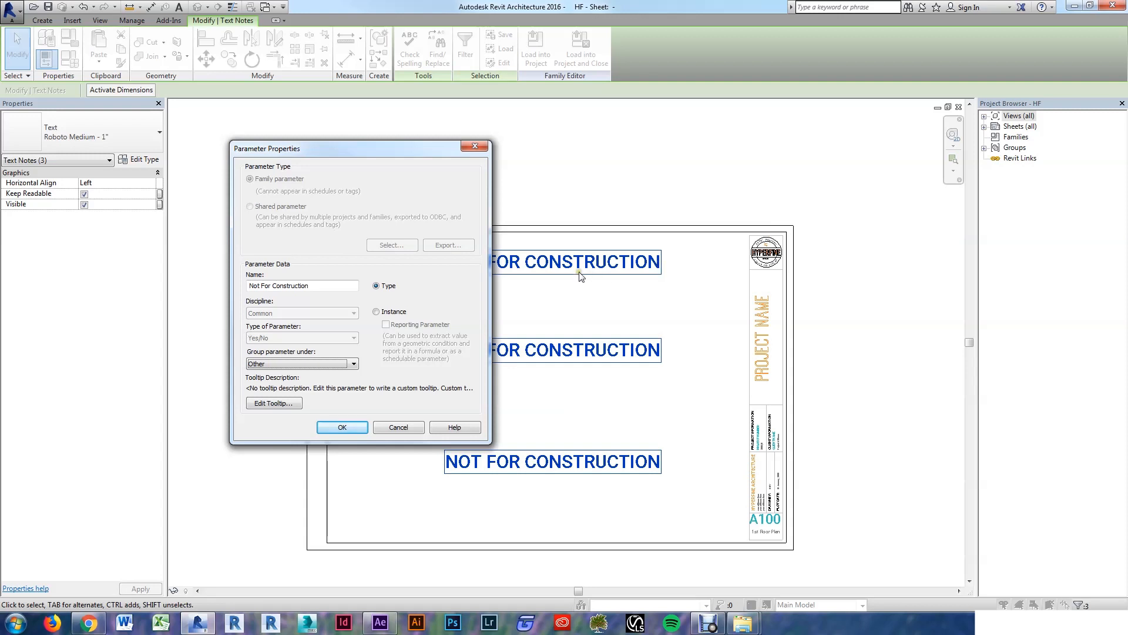
left_click(342, 428)
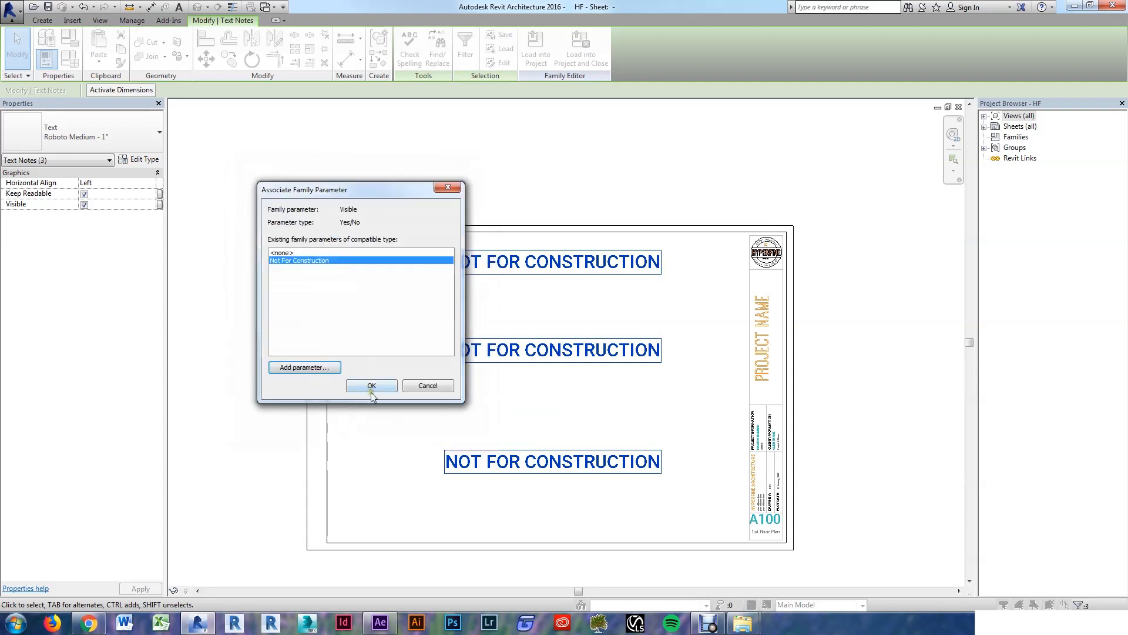
left_click(372, 392)
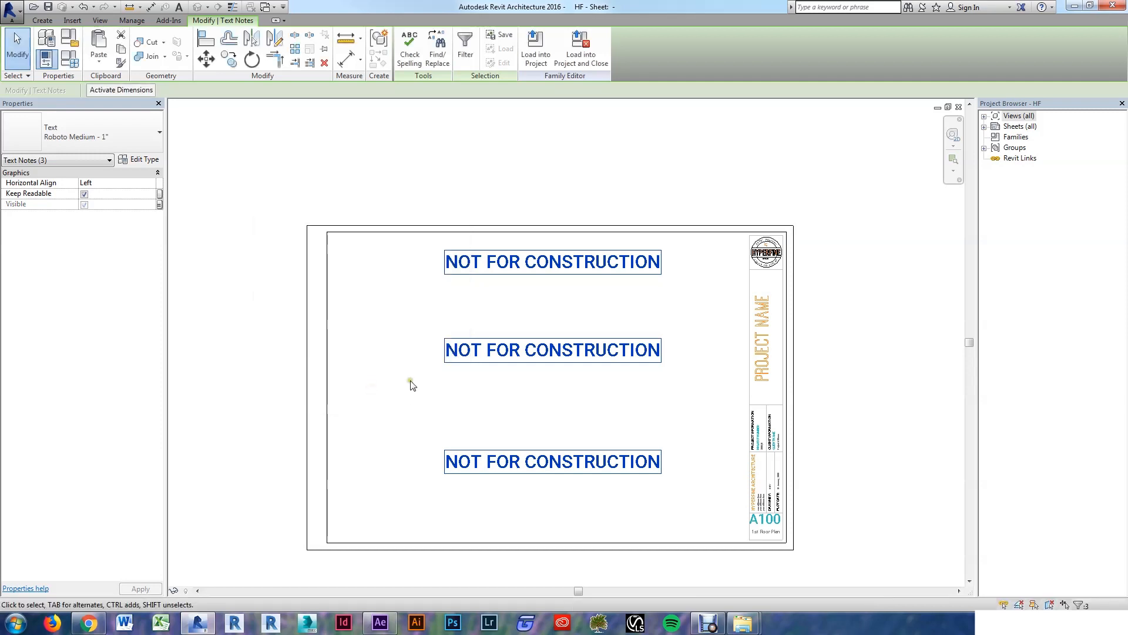
left_click(428, 182)
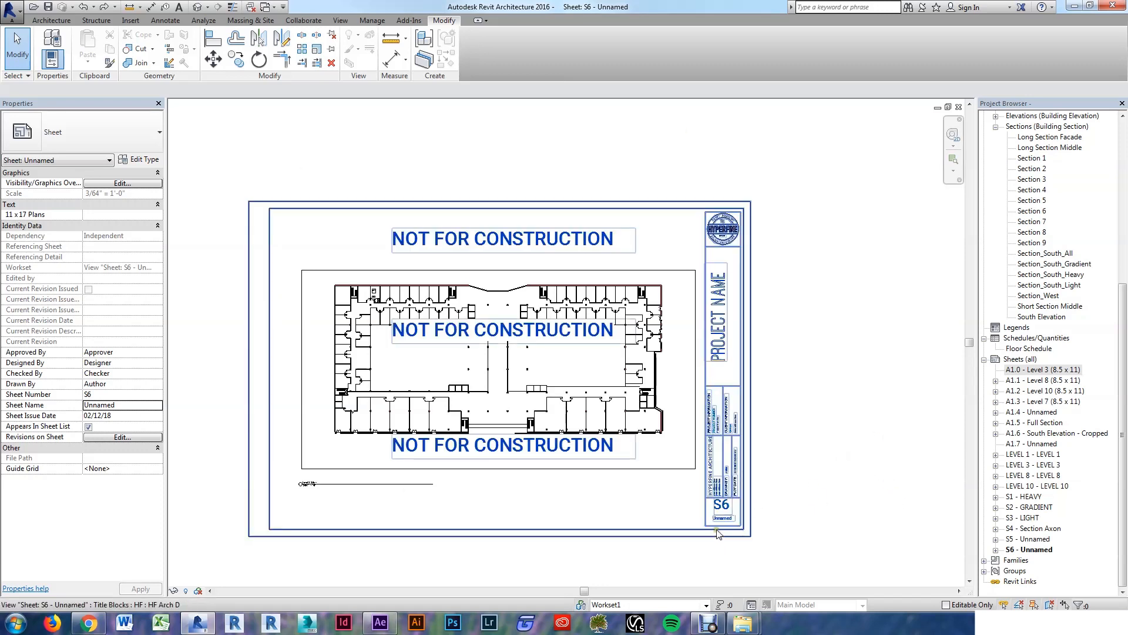
Step: Set the title block's Project Name to NOMA THESIS
scroll(744, 411, "up", 3)
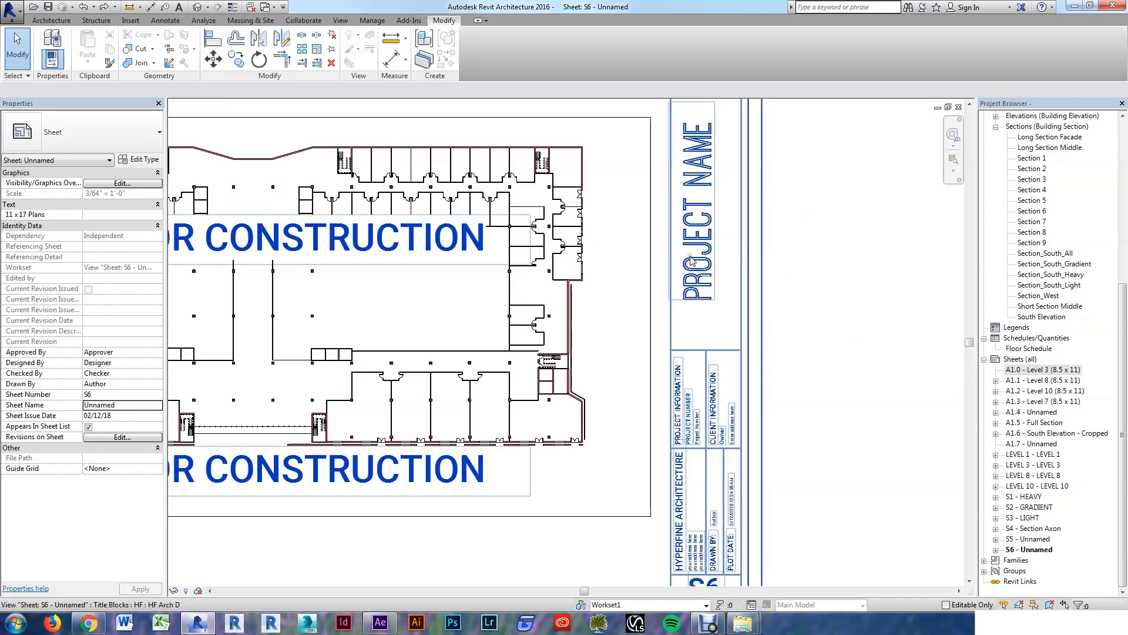
left_click(692, 250)
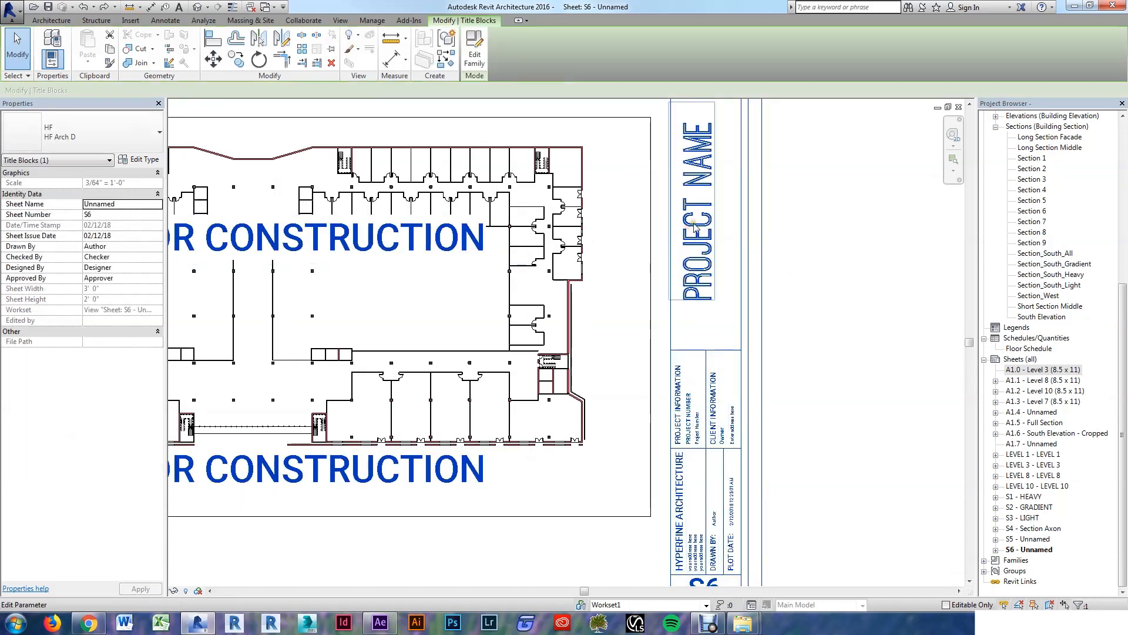
left_click(695, 227)
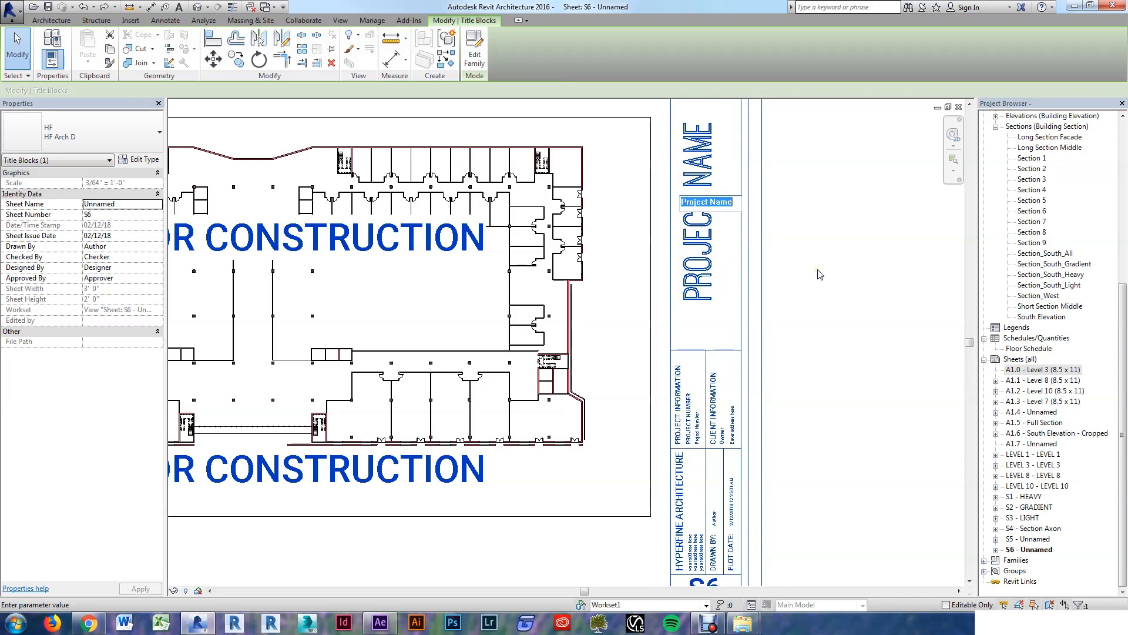
type("NOMA THESIS")
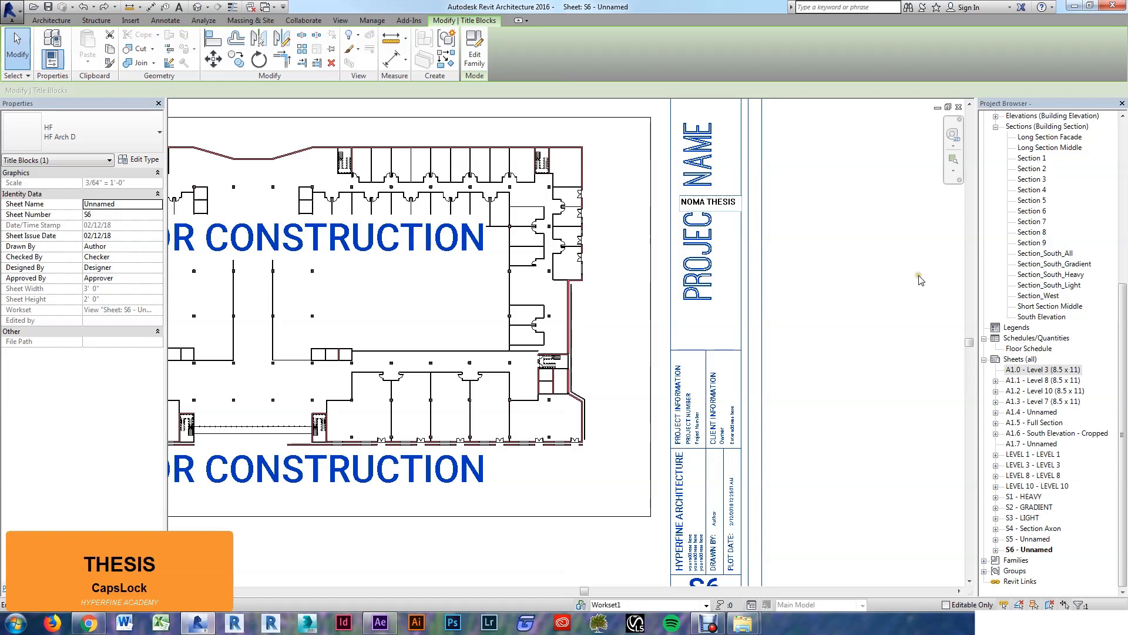
left_click(861, 270)
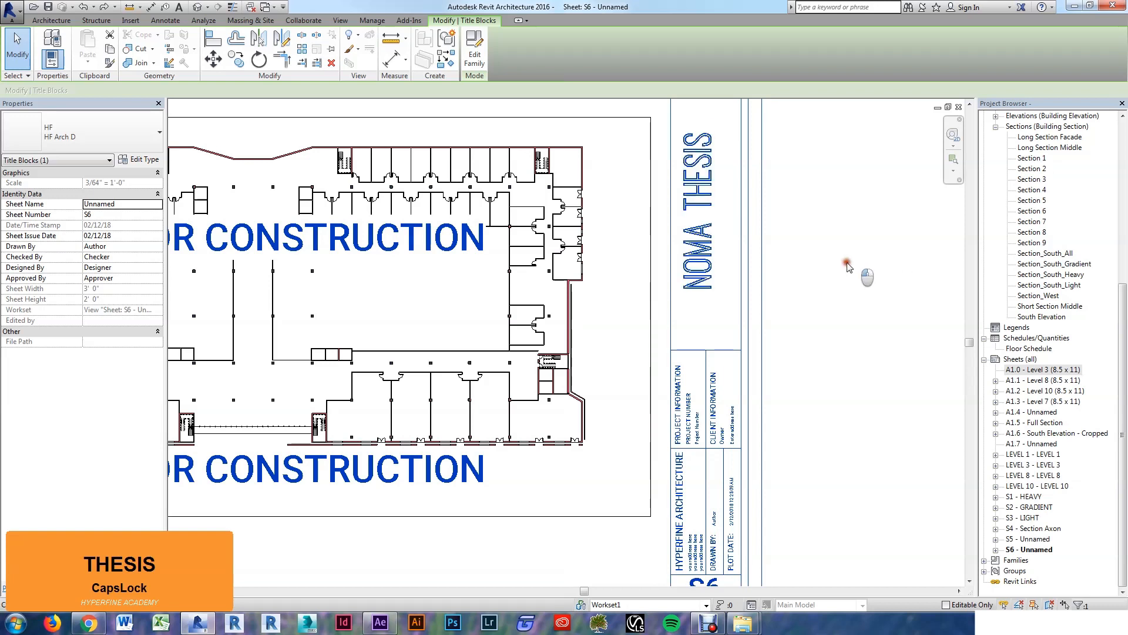
scroll(775, 316, "down", 2)
key("Escape")
Step: Set the title block's Project Number to 100001
scroll(732, 413, "up", 3)
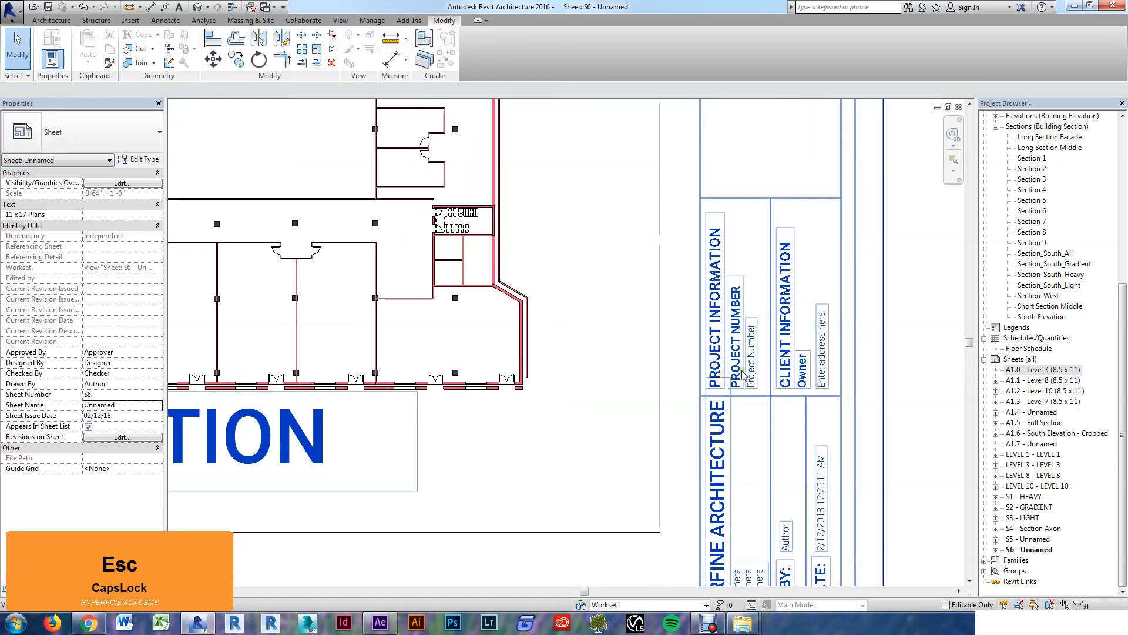
left_click(752, 356)
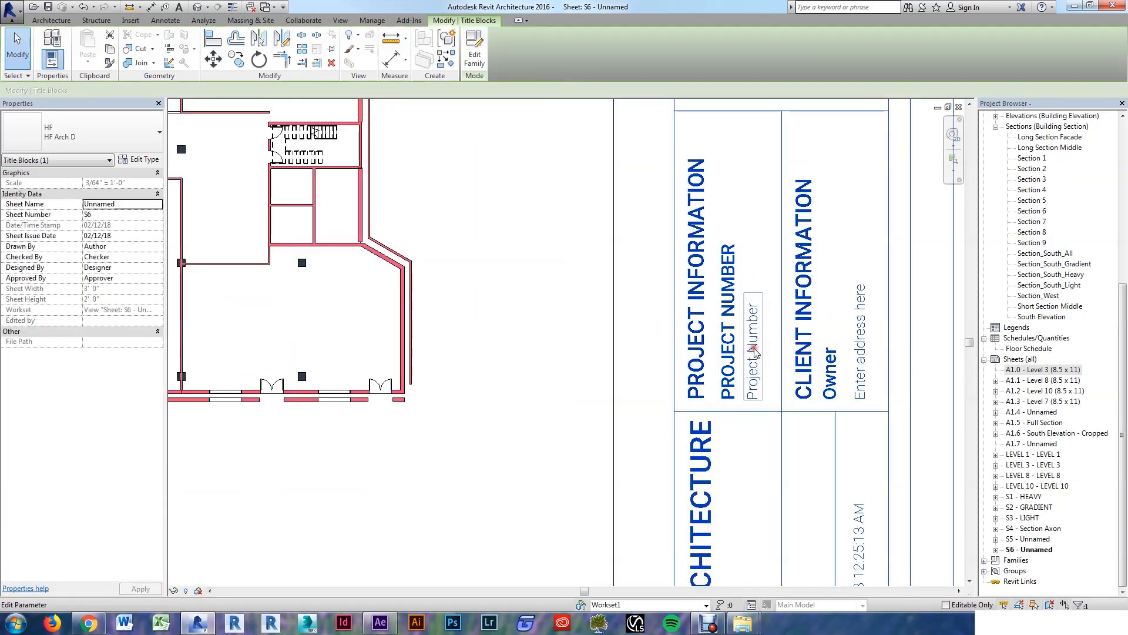
left_click(752, 355)
type("100001")
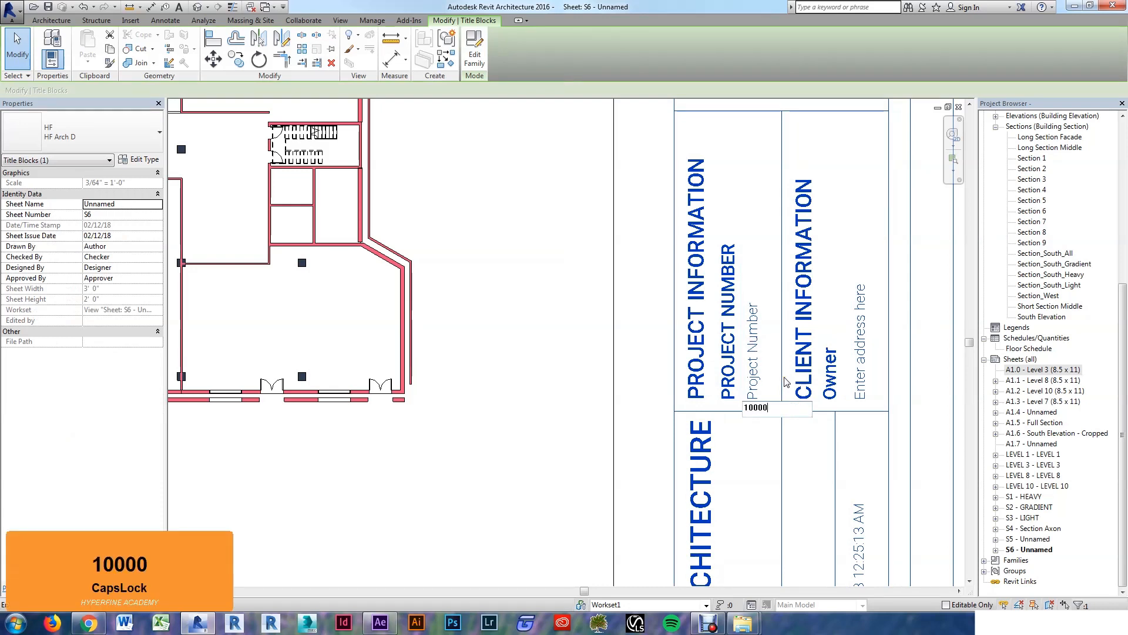
key("Return")
scroll(816, 308, "down", 4)
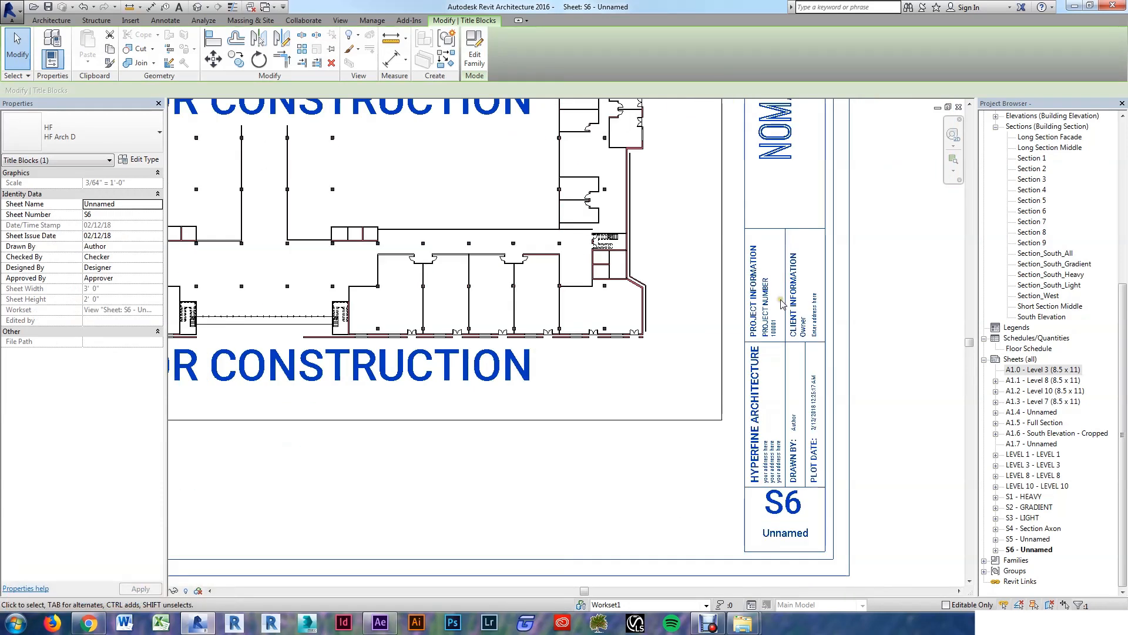
left_click(902, 428)
scroll(834, 517, "up", 3)
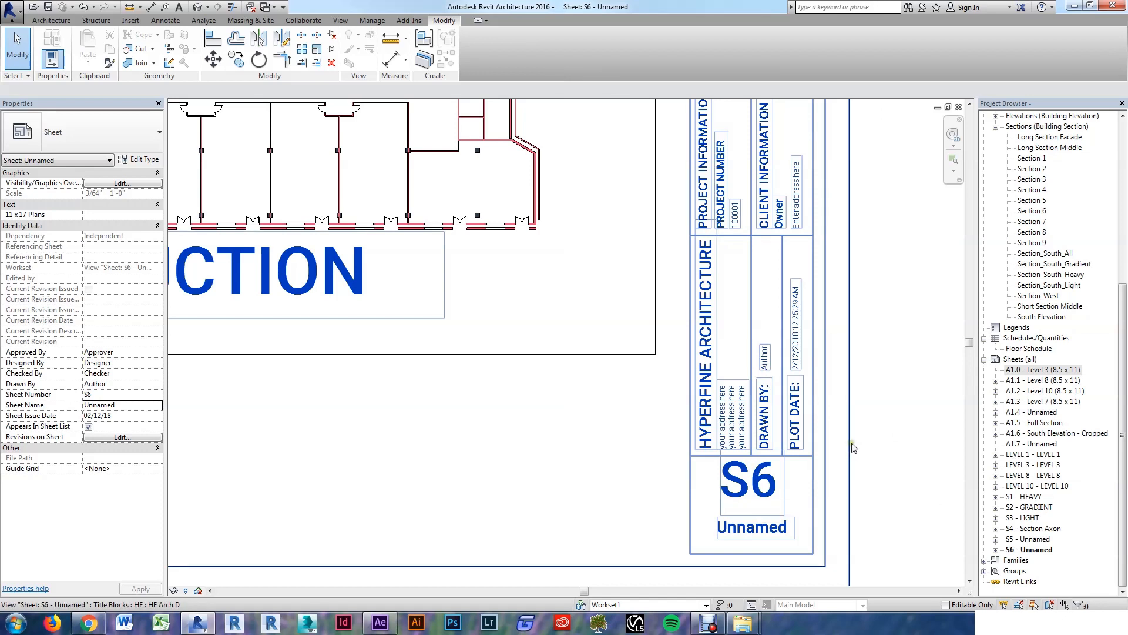
Step: Enter the drafter's initials in the title block's Drawn By field
left_click(767, 363)
left_click(765, 362)
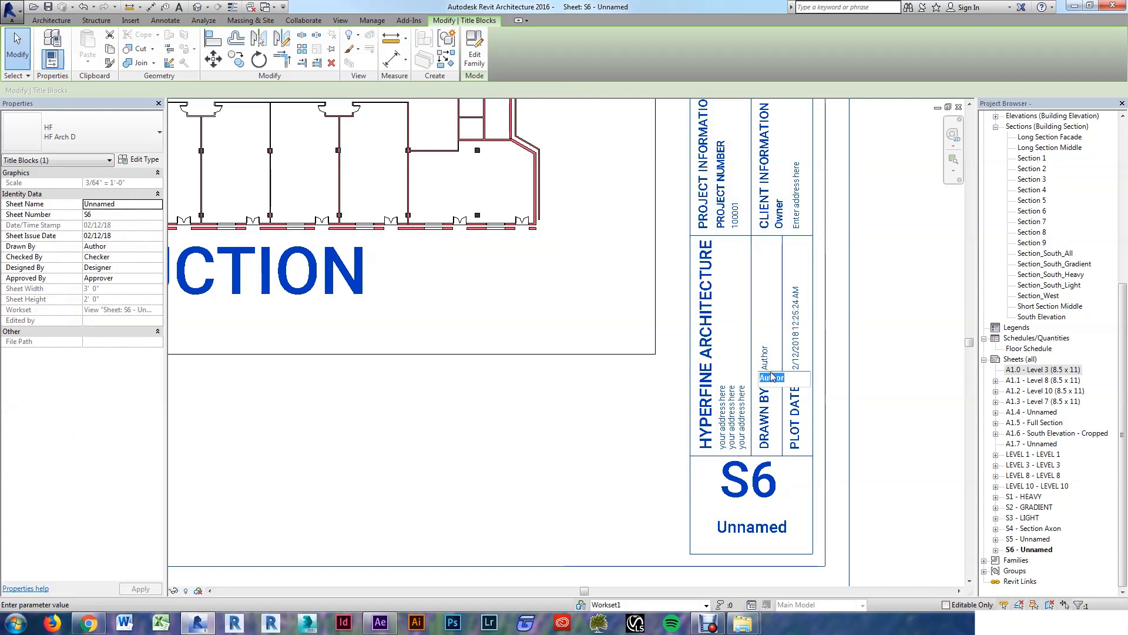
type("BJN")
key("Return")
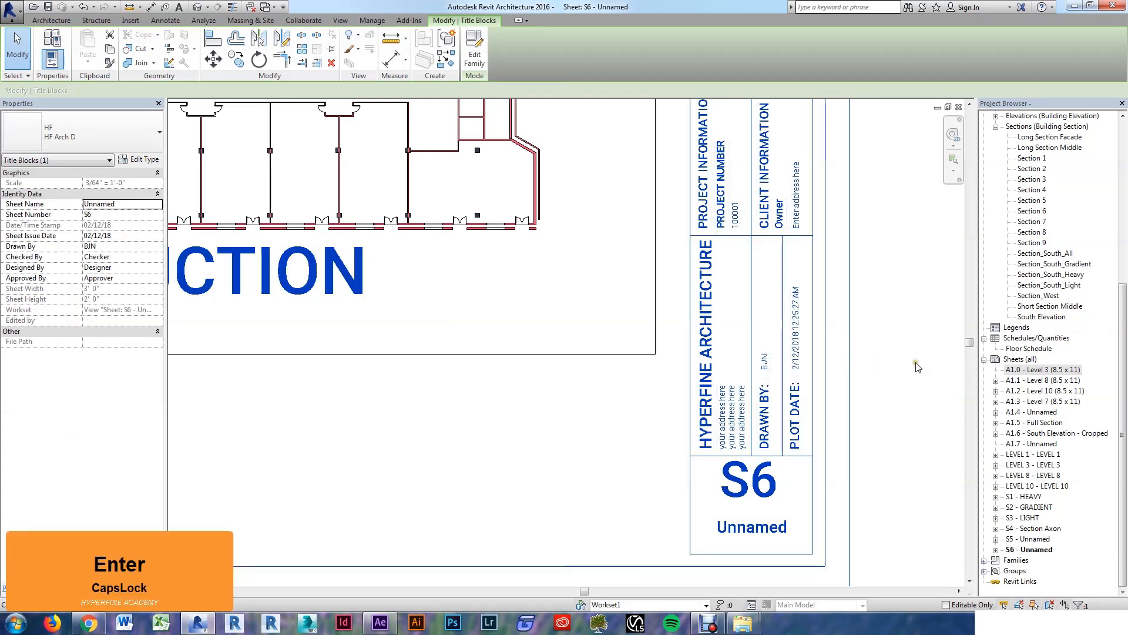
left_click(918, 367)
scroll(918, 377, "down", 2)
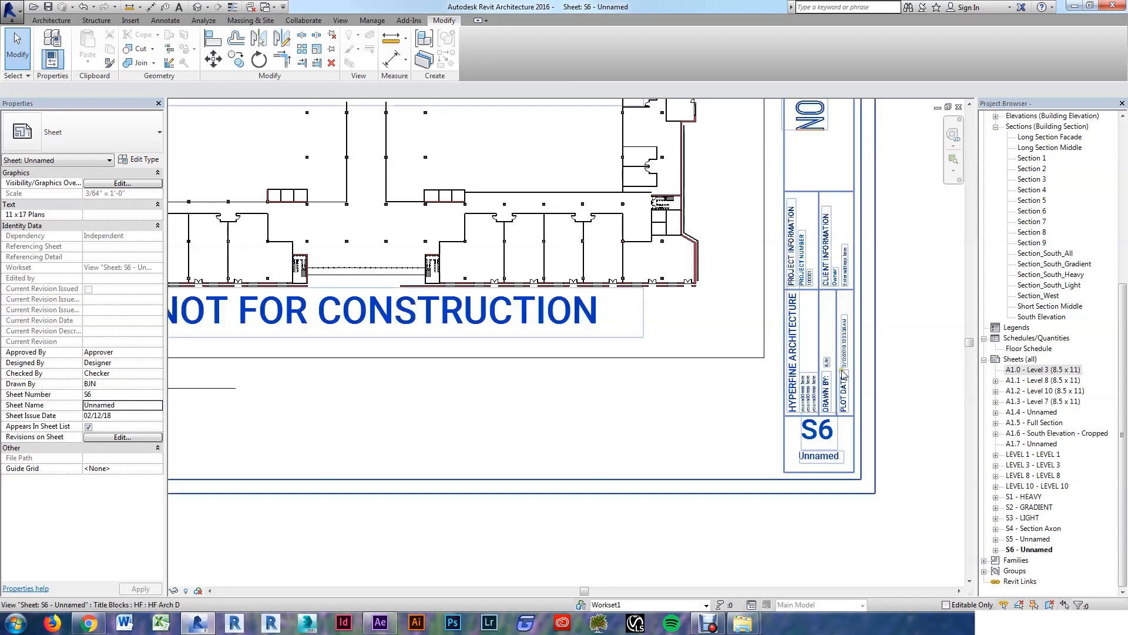
scroll(893, 488, "up", 1)
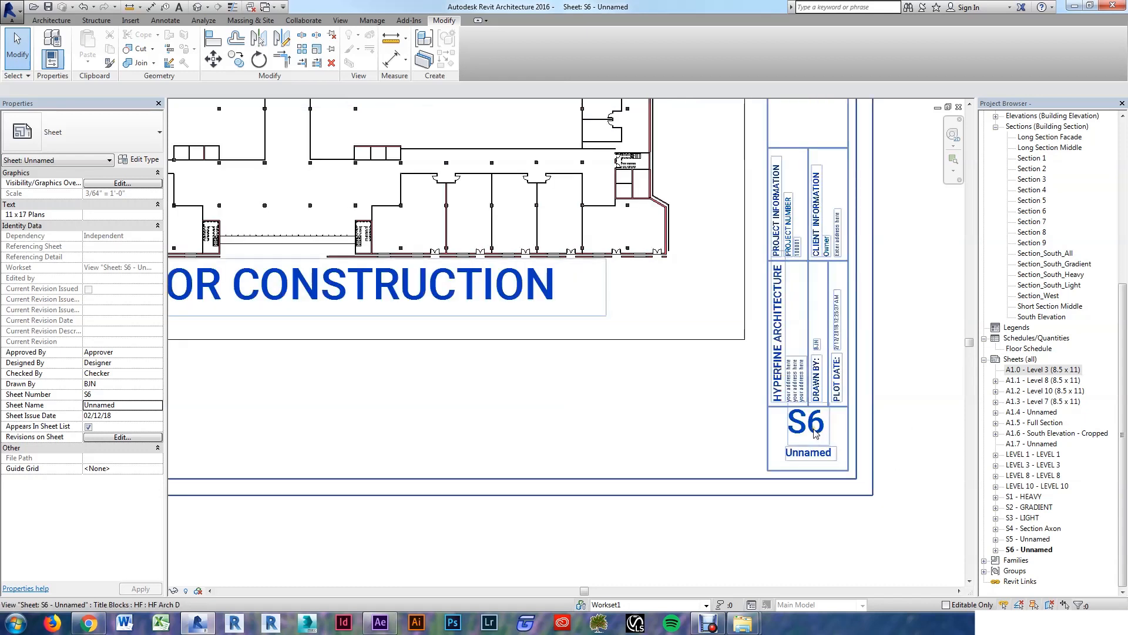
Step: Change the sheet number to A101 and the sheet name to FLOOR PLAN
left_click(816, 433)
left_click(810, 428)
type("A1")
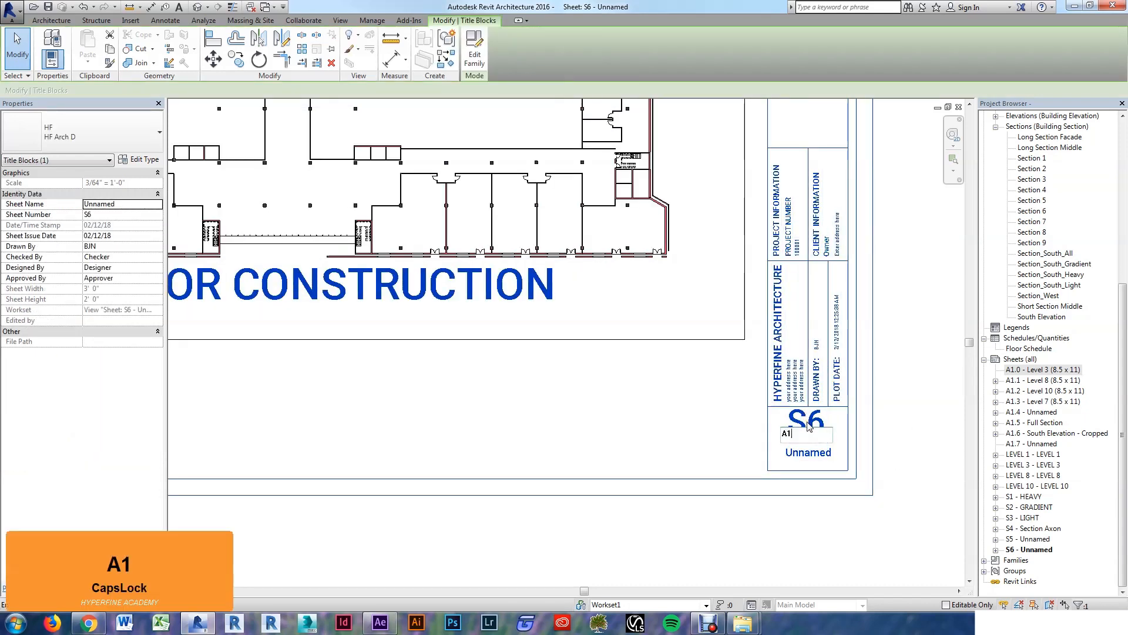
type("01")
key("Return")
left_click(813, 455)
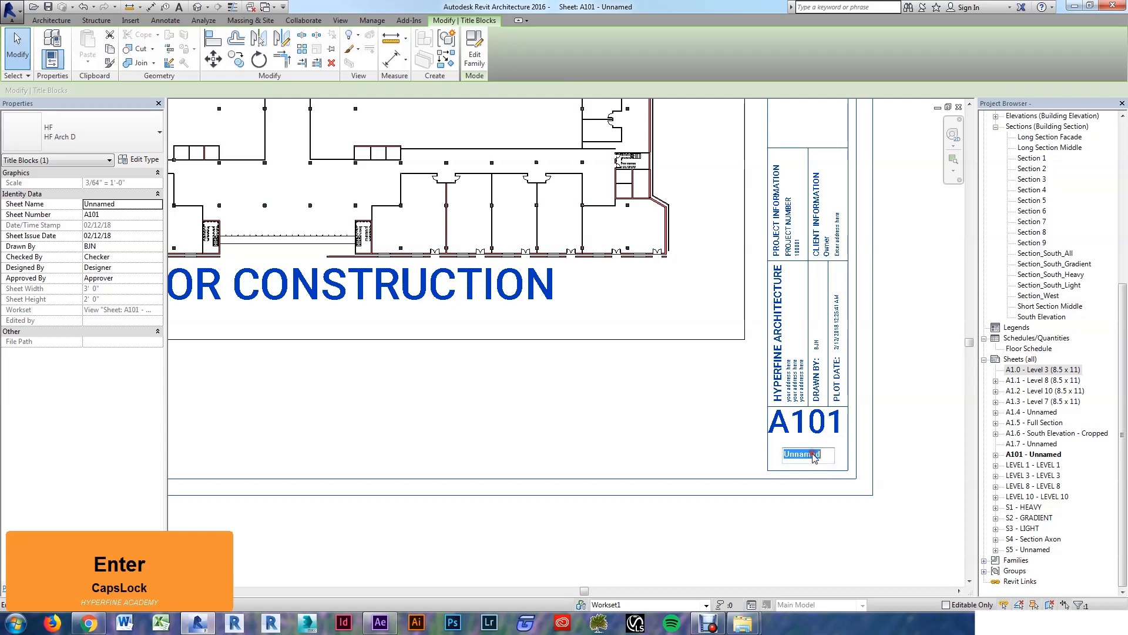
type("FLOOR PLAN")
key("Return")
left_click(773, 544)
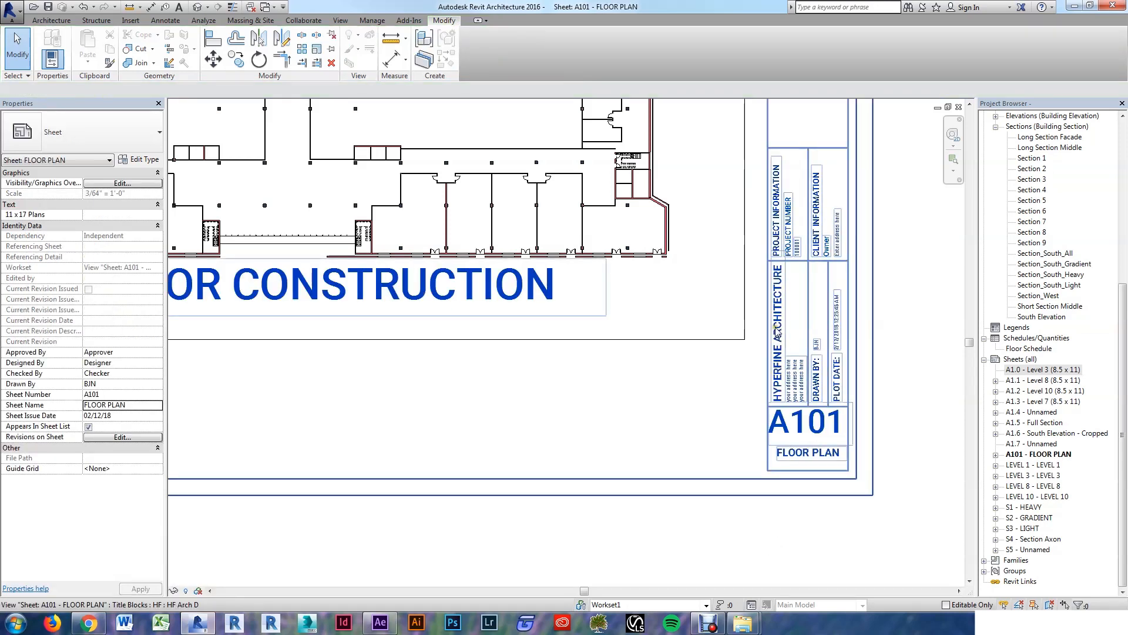
scroll(783, 342, "up", 2)
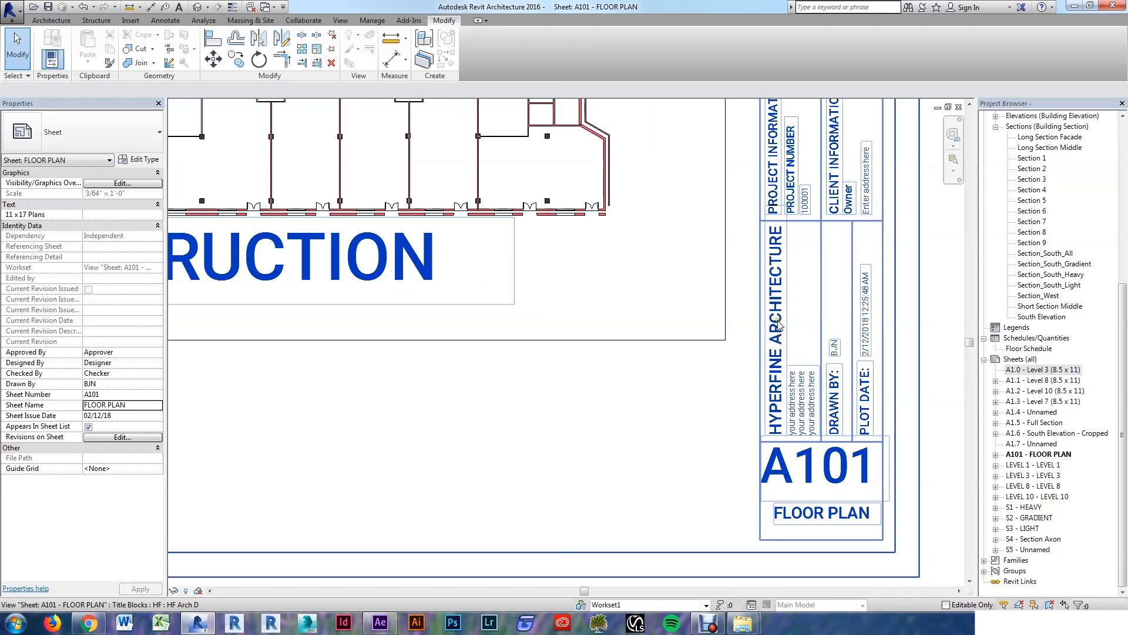
left_click(796, 404)
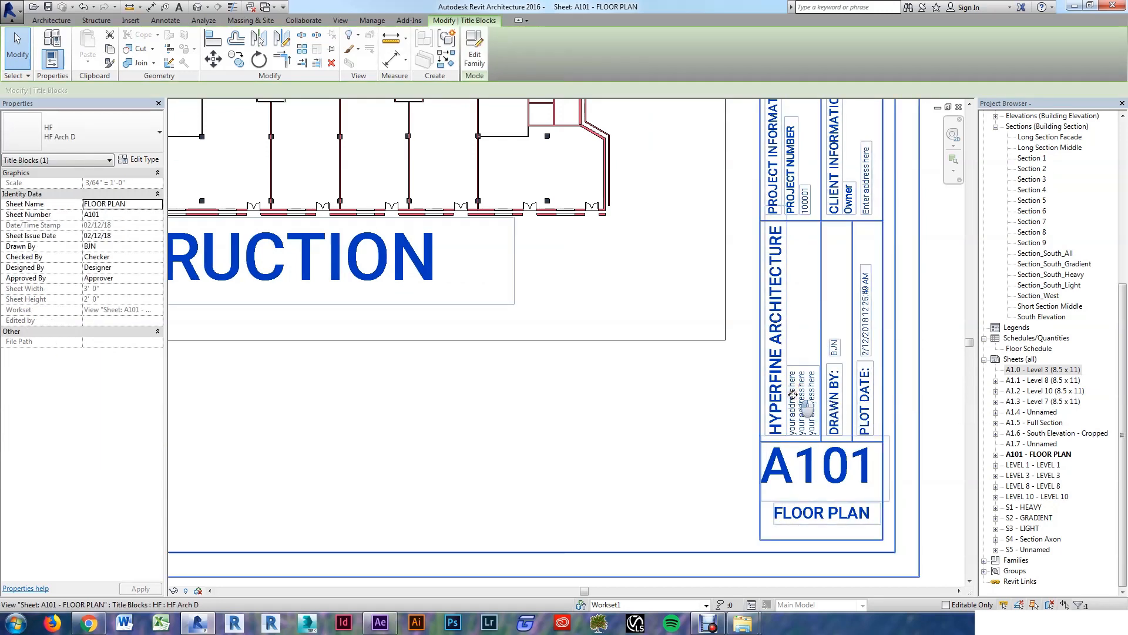
Step: Open the title block family, then return to sheet A101 FLOOR PLAN
double_click(792, 393)
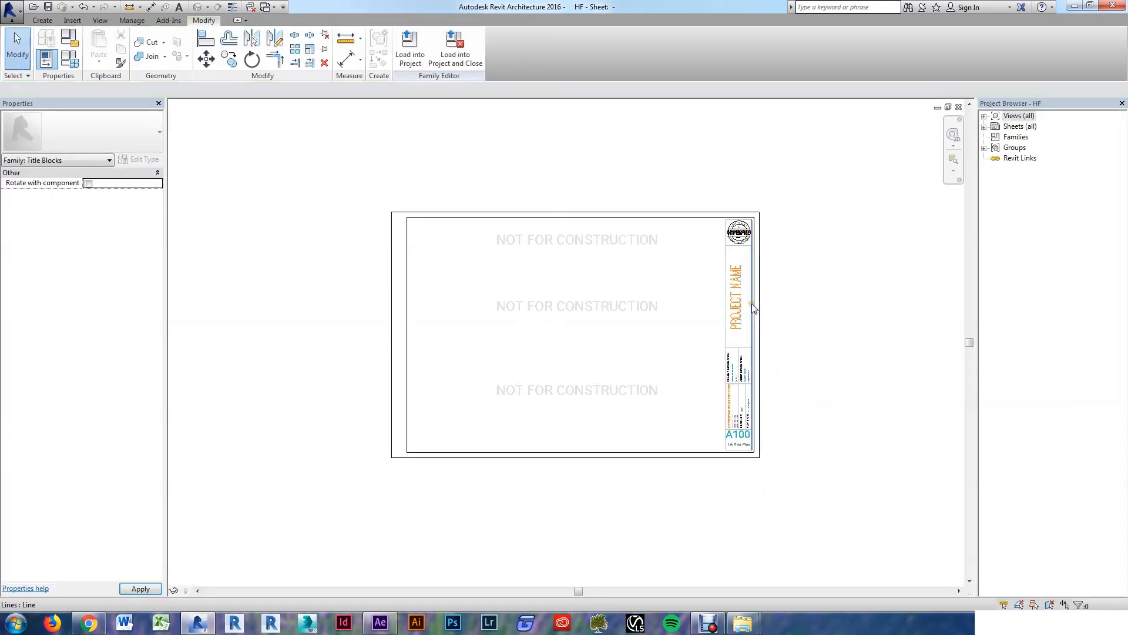
scroll(728, 408, "up", 2)
scroll(680, 430, "down", 2)
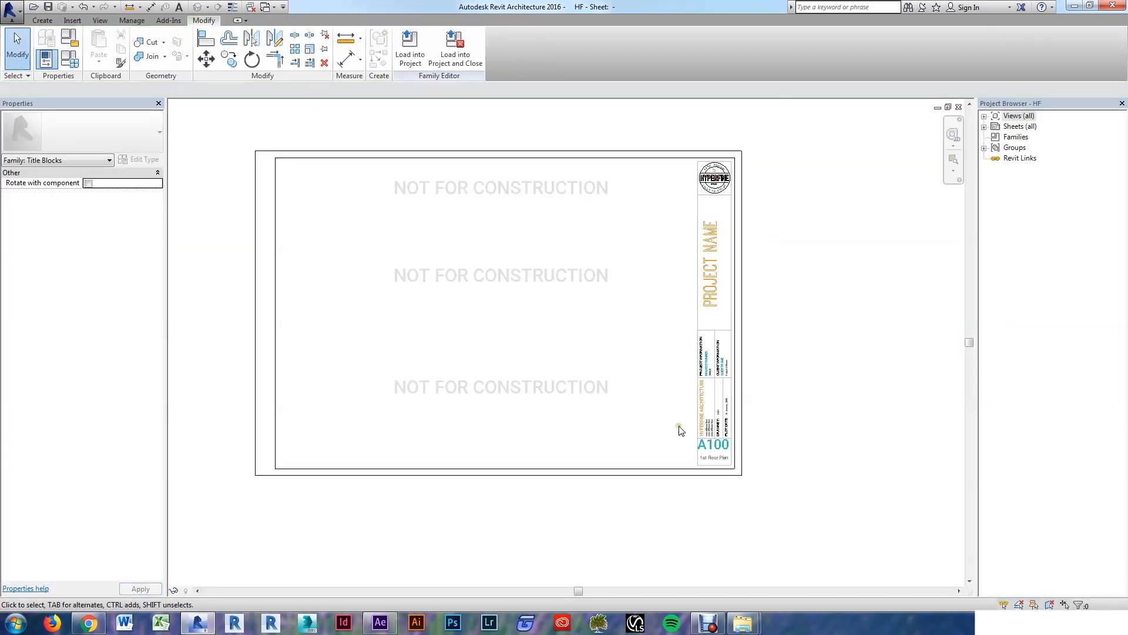
left_click(265, 7)
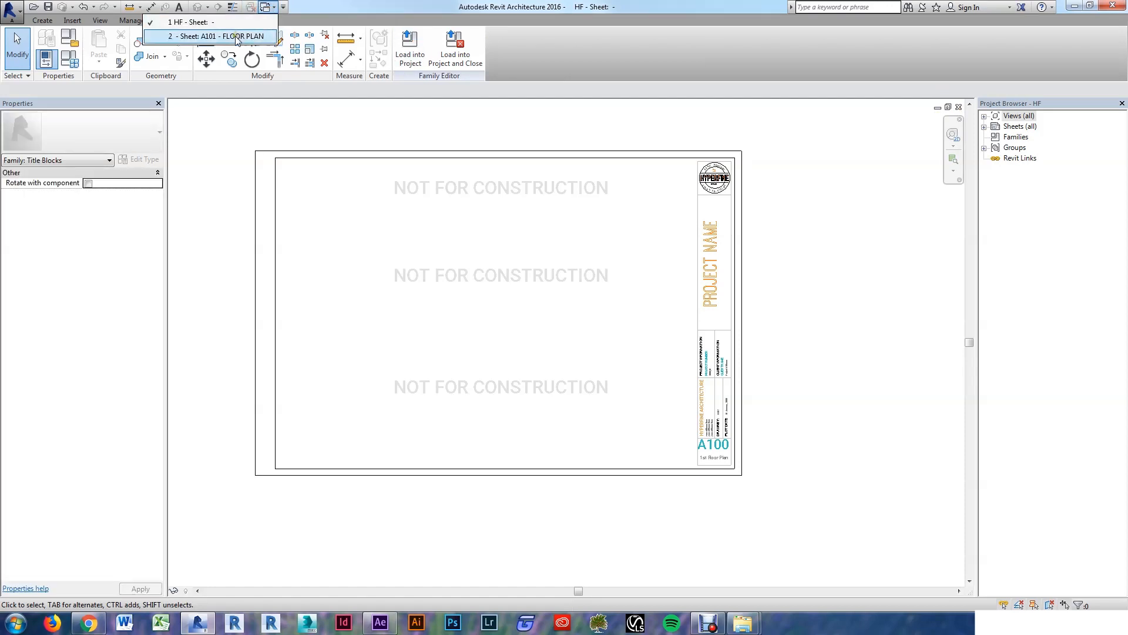
left_click(214, 36)
scroll(667, 459, "down", 5)
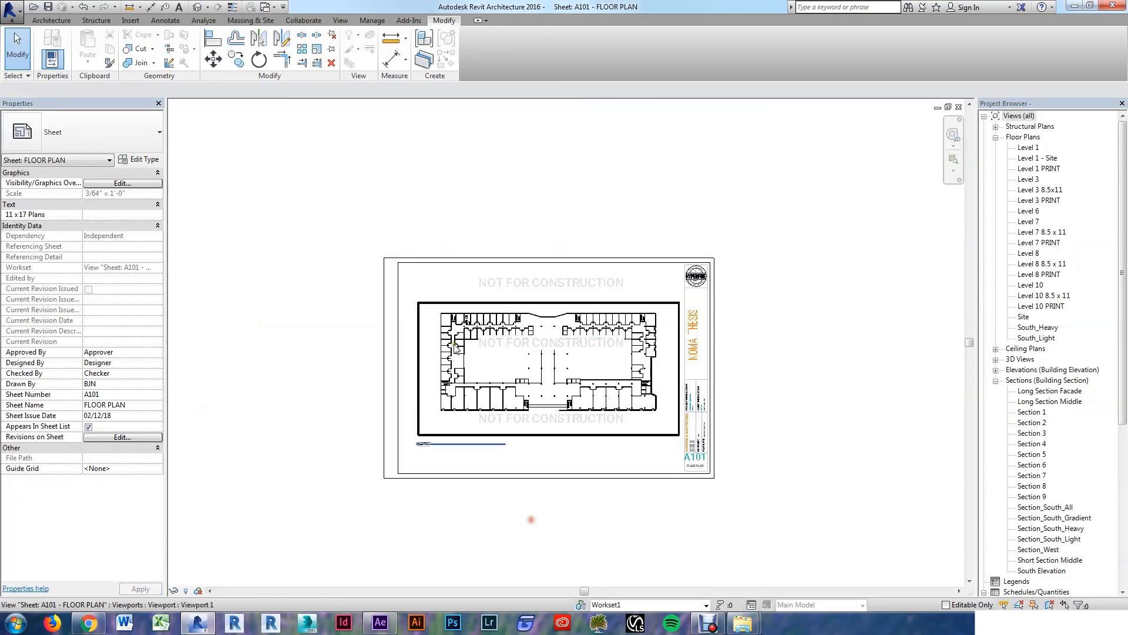
scroll(454, 338, "up", 1)
Step: Uncheck Not For Construction in the title block's type properties to hide the notes
left_click(562, 269)
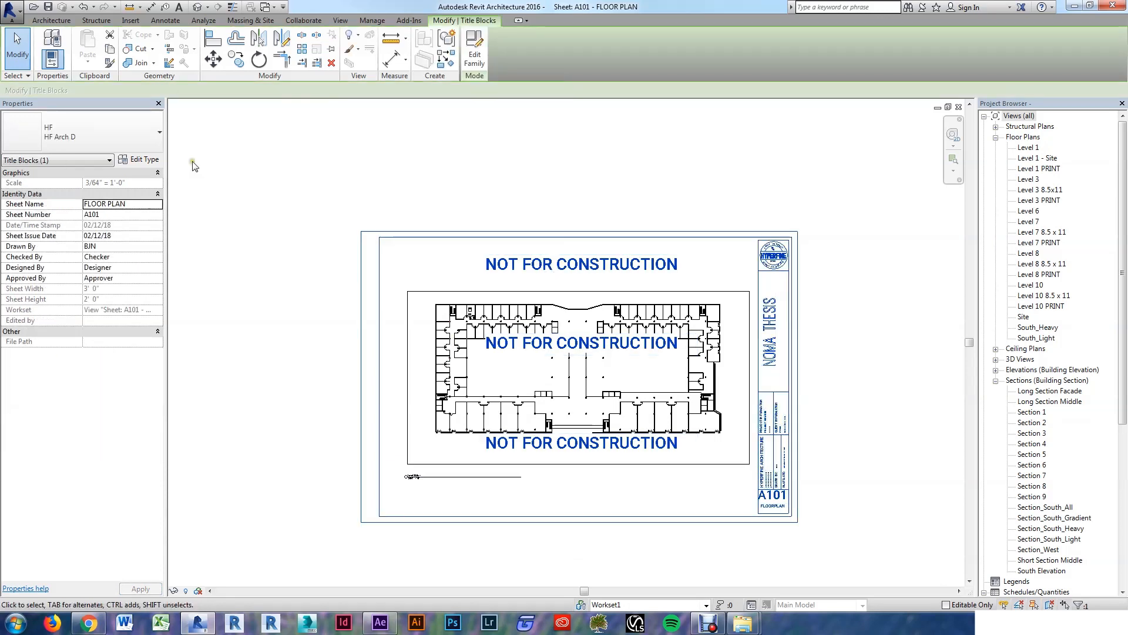
left_click(139, 160)
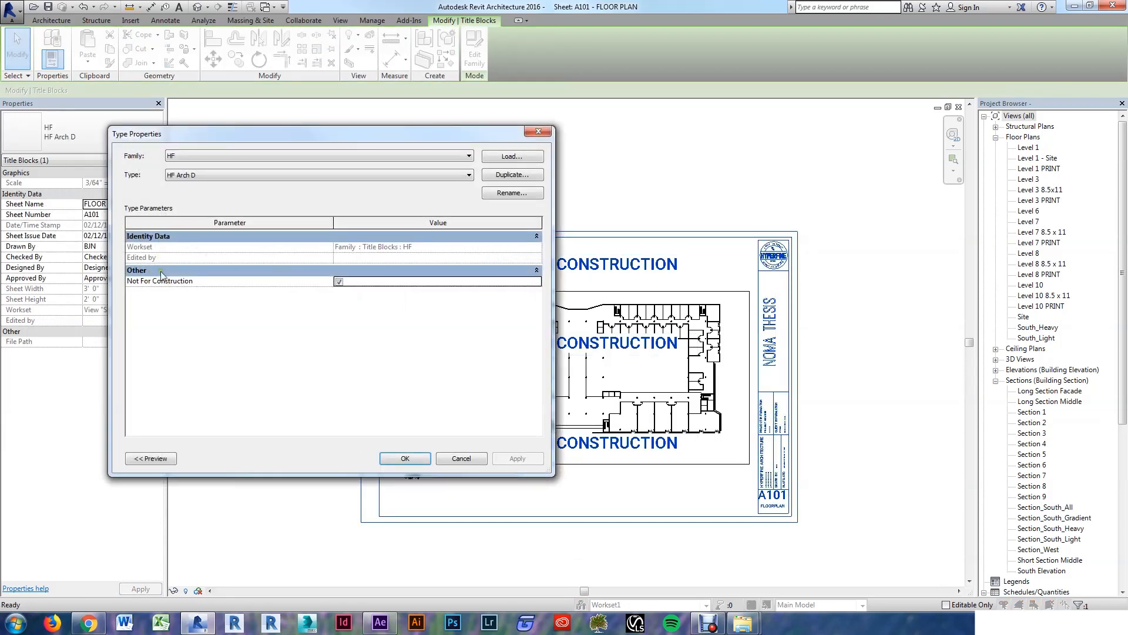
left_click(338, 282)
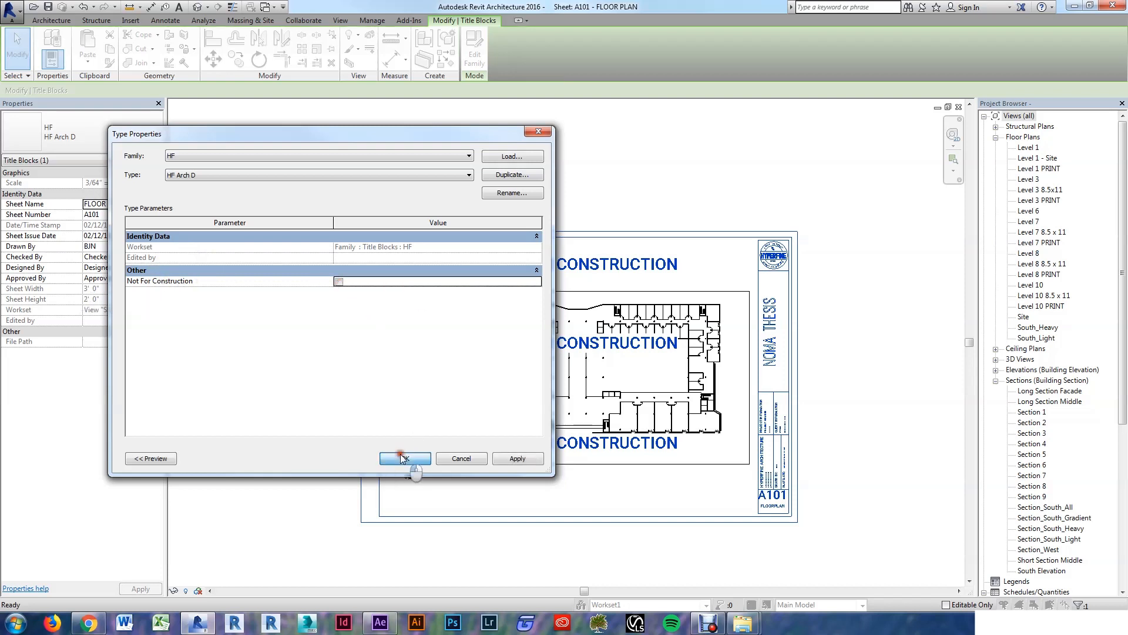
left_click(405, 459)
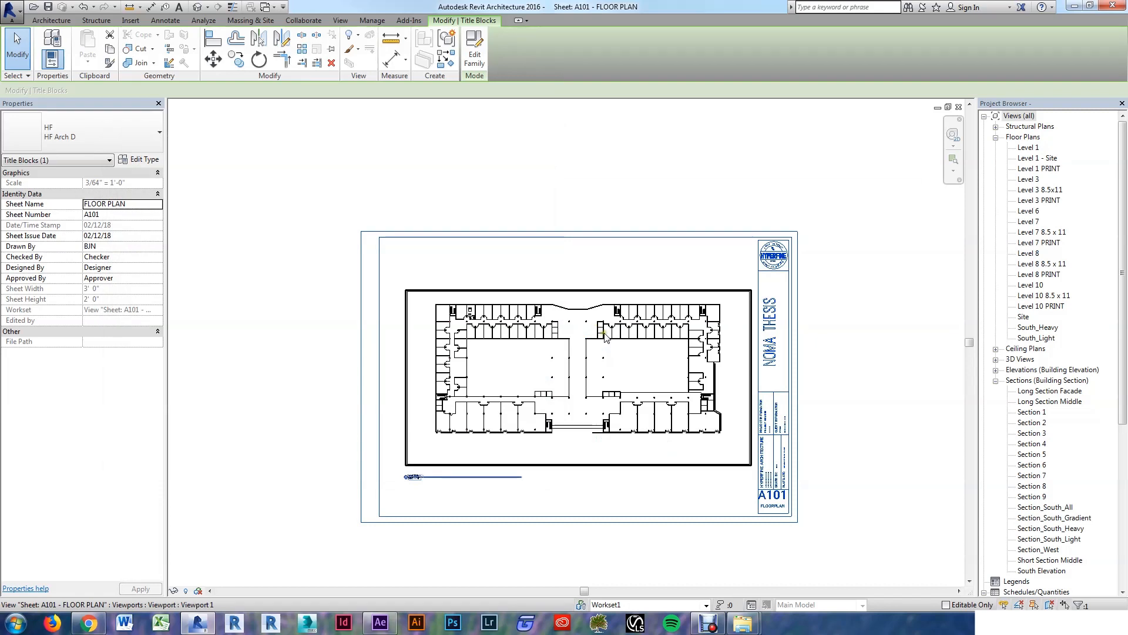
left_click(595, 189)
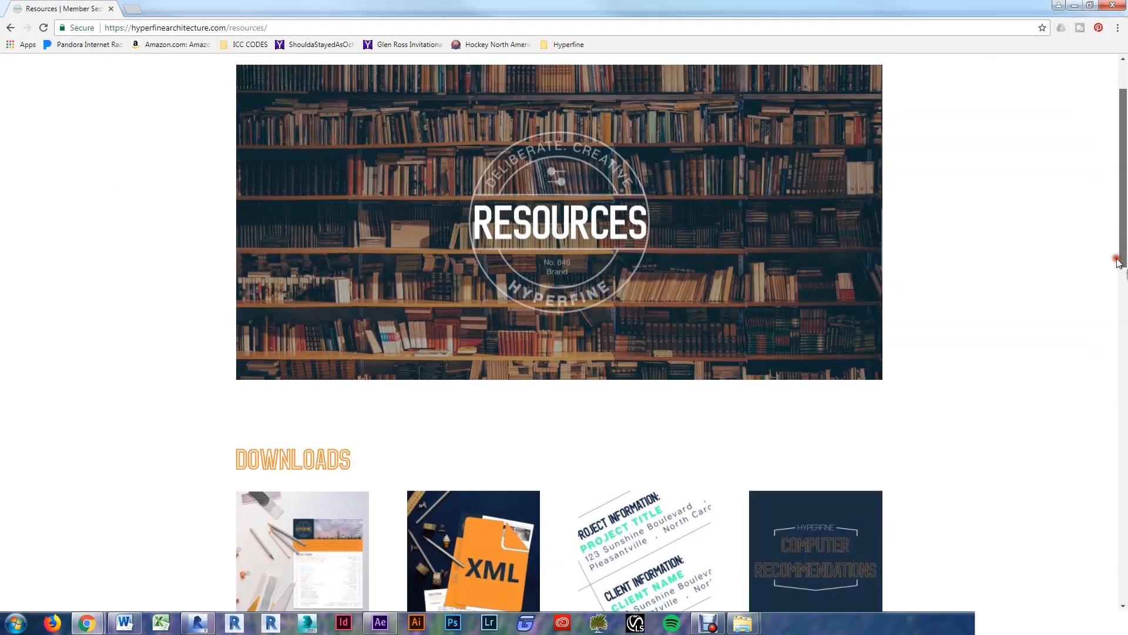
Step: Scroll the Hyperfine pages down to the Design Courses course outline
left_click_drag(1120, 254, 1110, 433)
left_click_drag(1109, 440, 1111, 499)
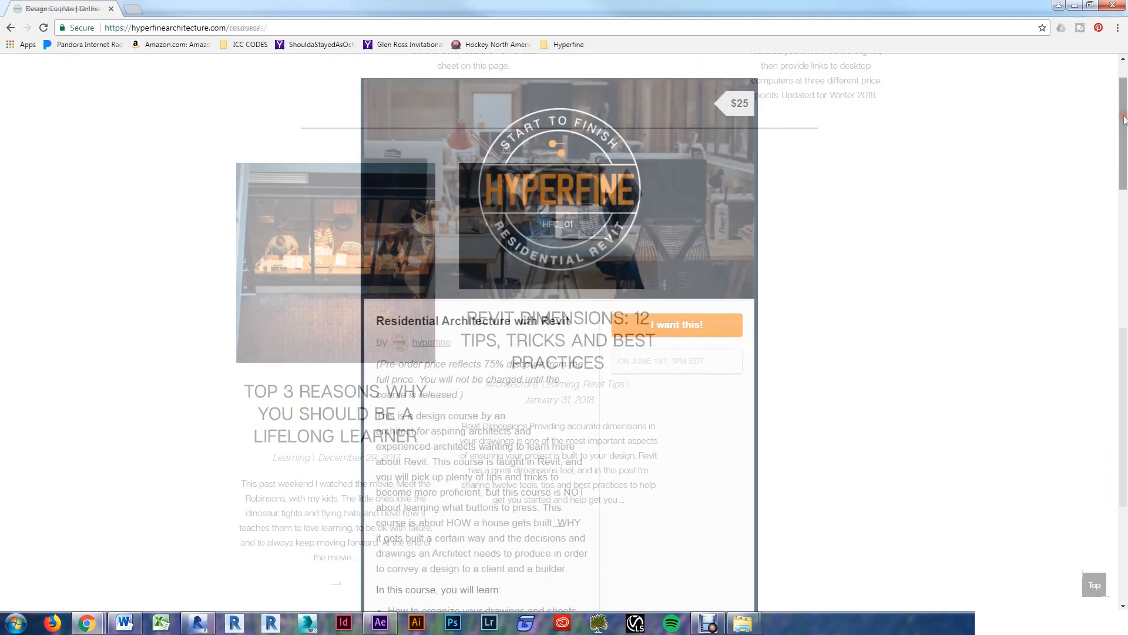
left_click_drag(1124, 126, 1124, 282)
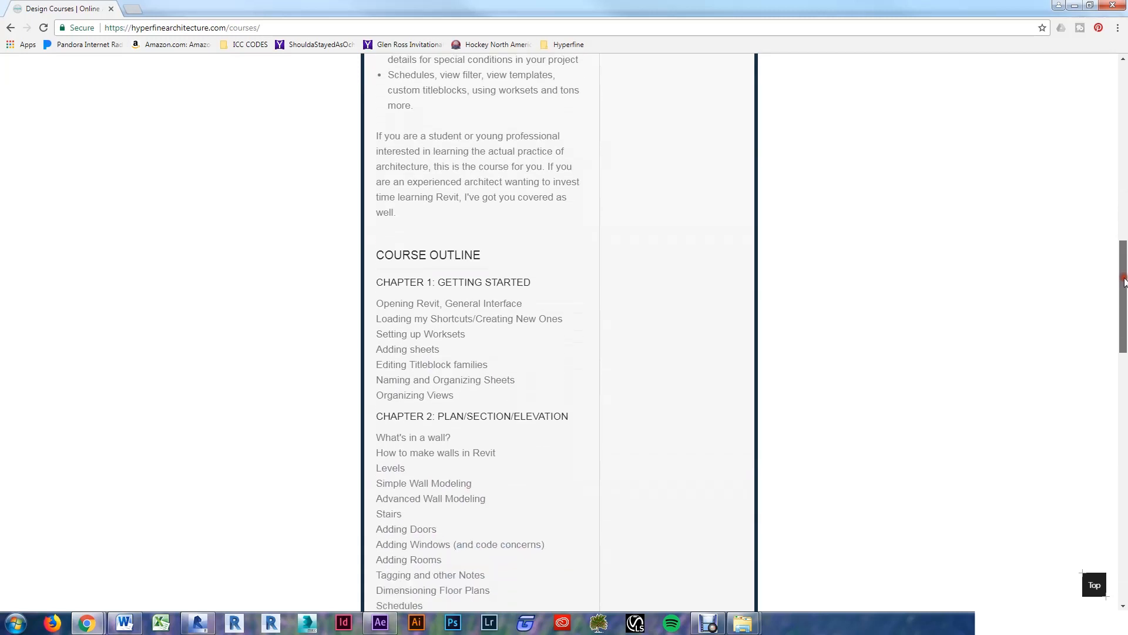